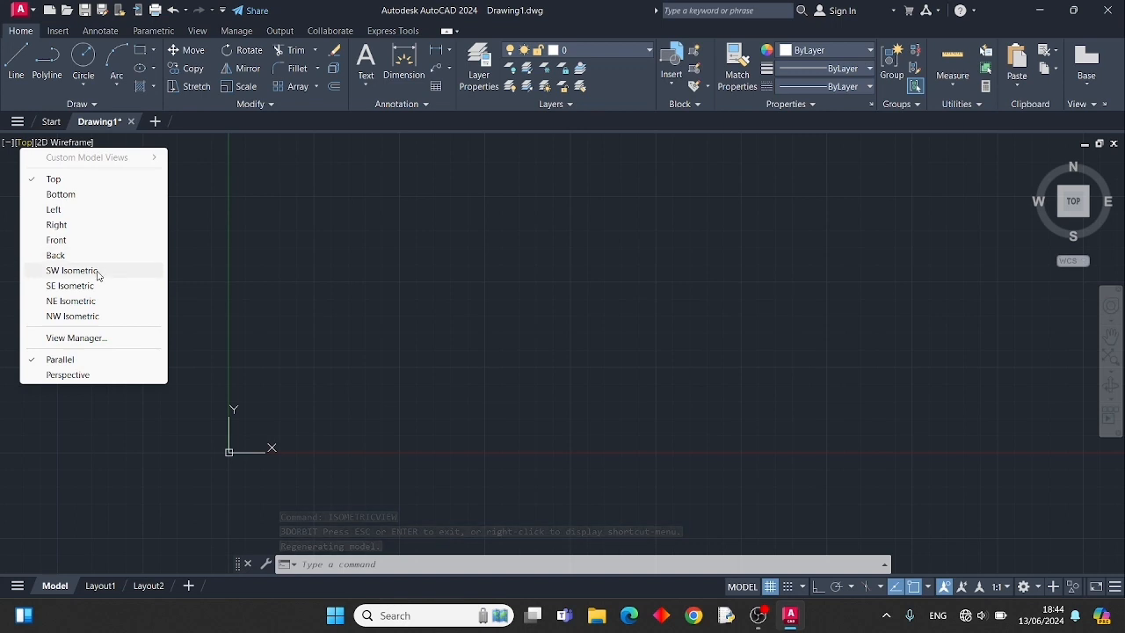
Step: Switch the drawing view to SW Isometric and bring an empty area of the ground plane into view
left_click(72, 271)
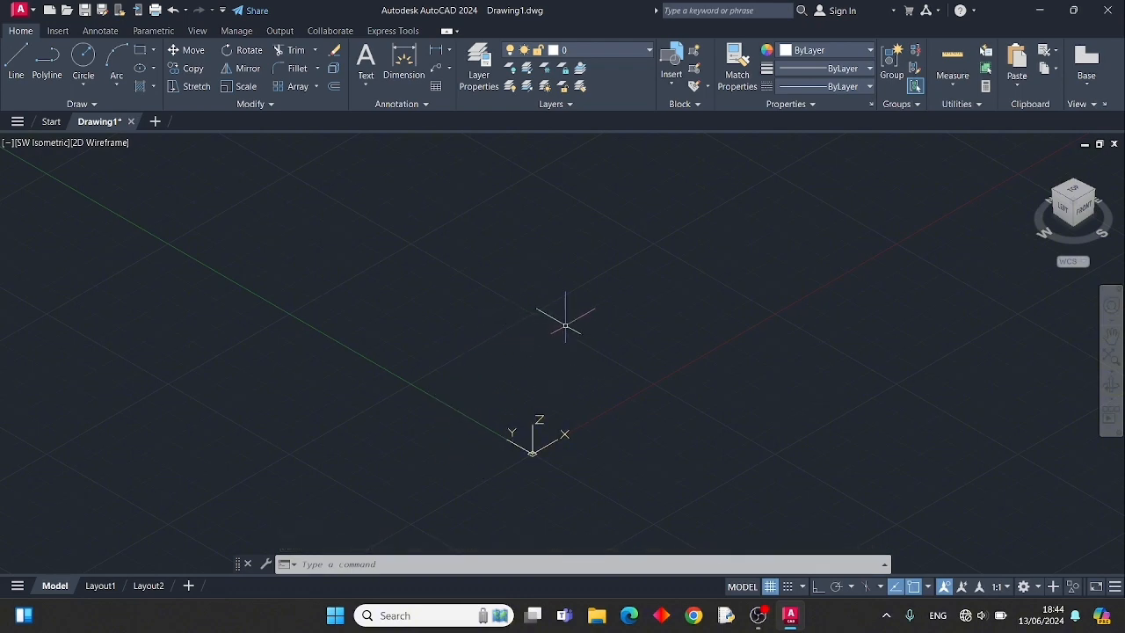
mouse_move(565, 325)
left_mouse_down()
mouse_move(538, 341)
mouse_move(567, 314)
left_mouse_up()
middle_click_drag(575, 310, 329, 315)
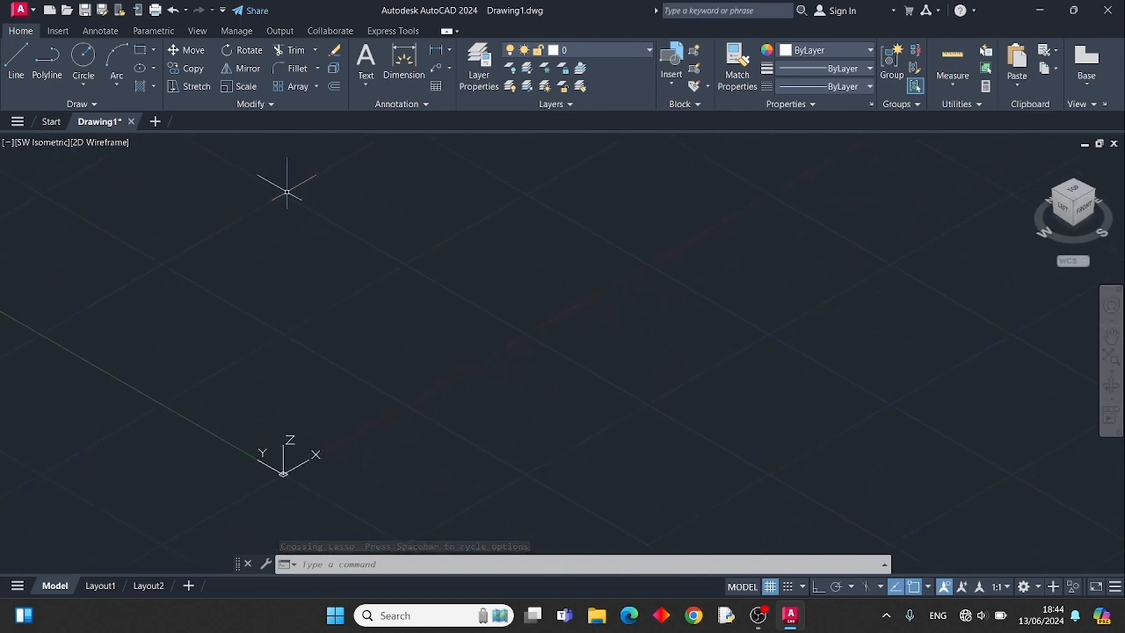
Step: Draw a circle with a radius of 10 on the ground plane behind the origin
left_click(84, 61)
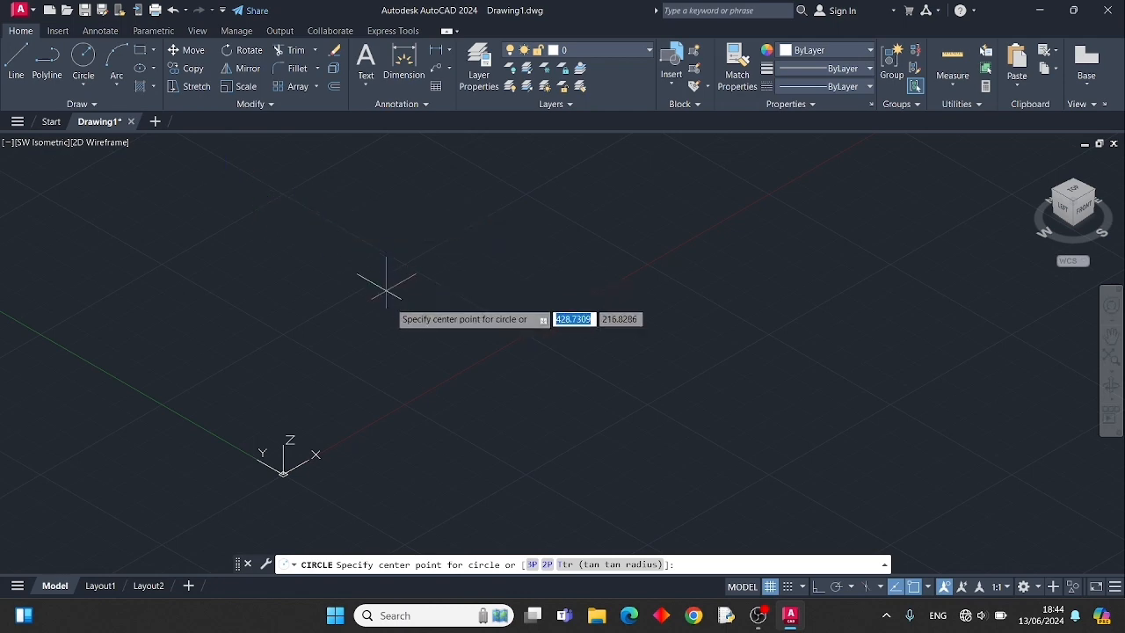
left_click(309, 325)
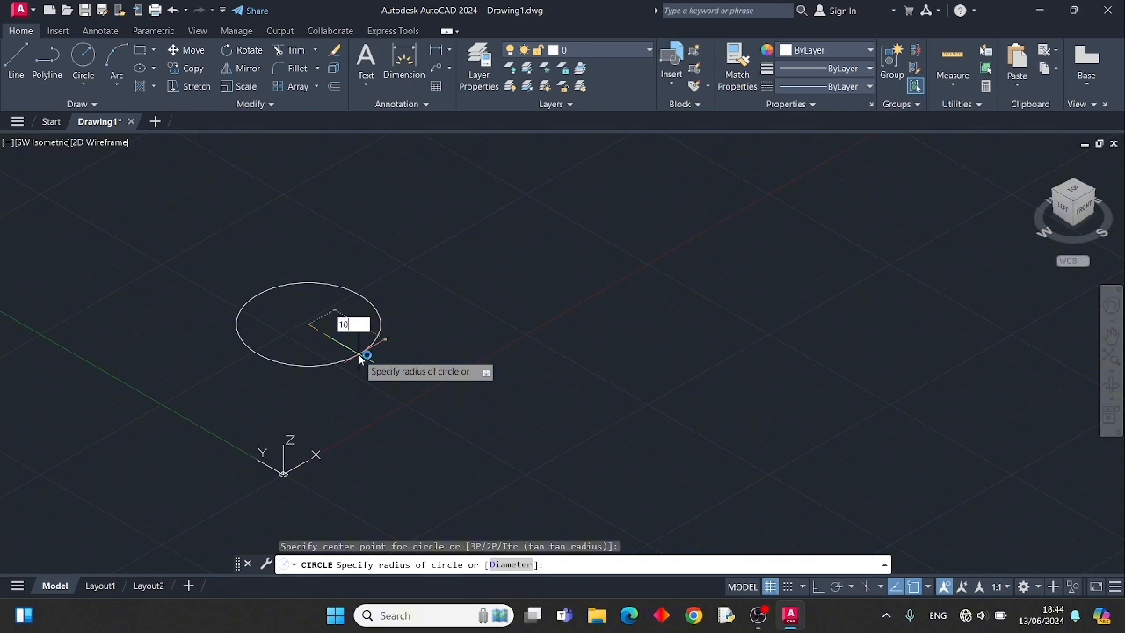
key("Return")
Step: Draw a concentric circle with a radius of 8 inside the first circle, sharing its center point
middle_click_drag(359, 342, 466, 375)
scroll(361, 369, "up", 4)
scroll(495, 347, "down", 2)
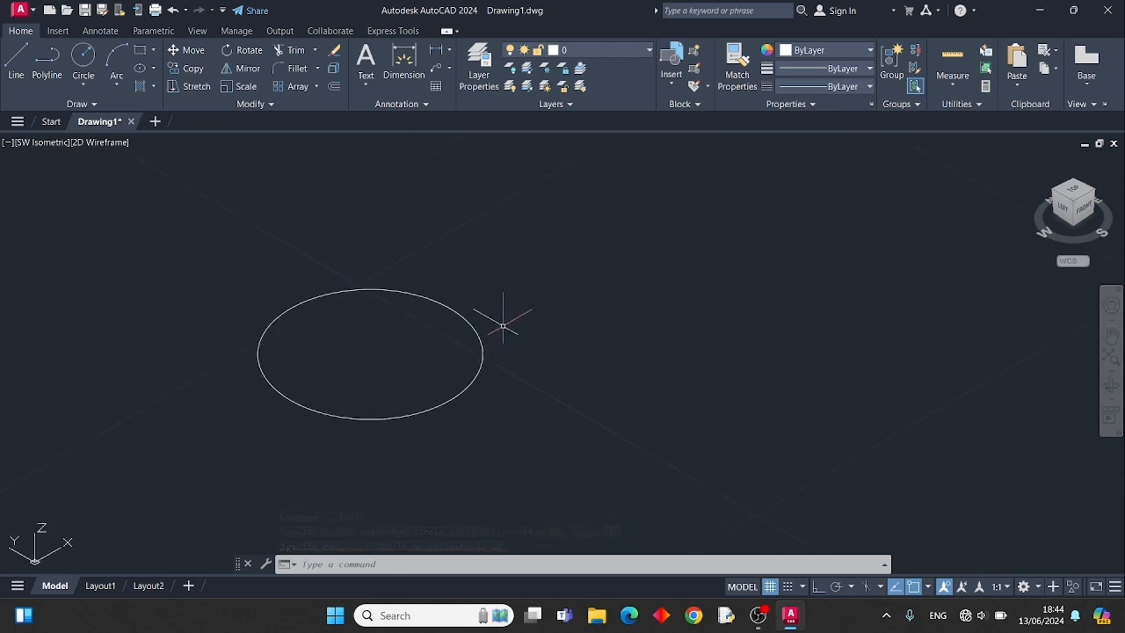
scroll(504, 323, "down", 2)
middle_click_drag(519, 297, 525, 327)
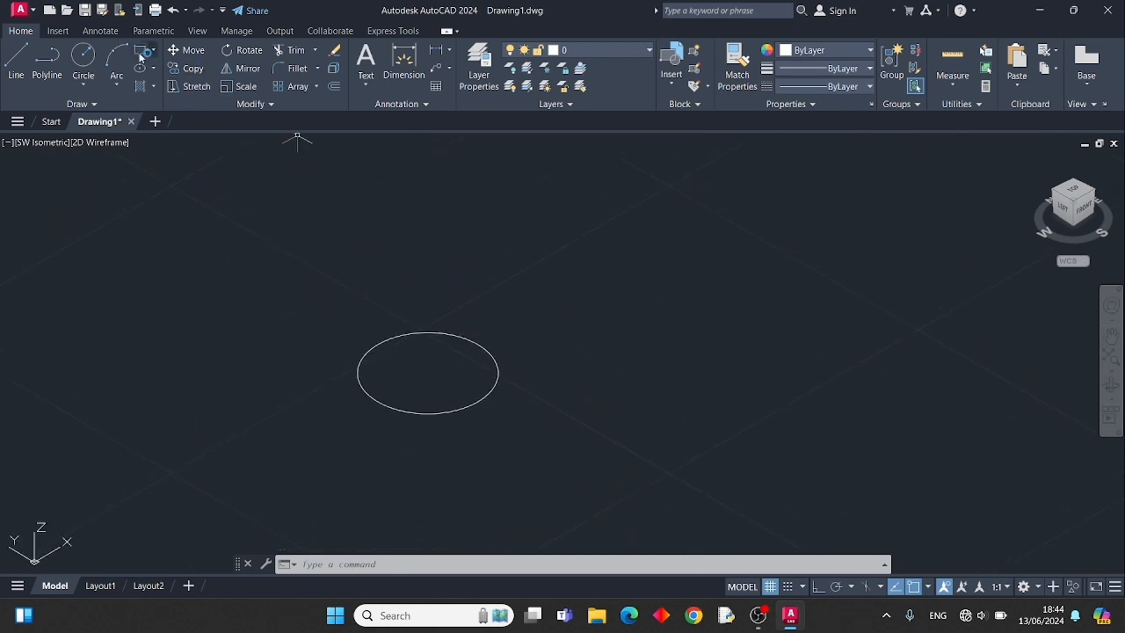
left_click(85, 60)
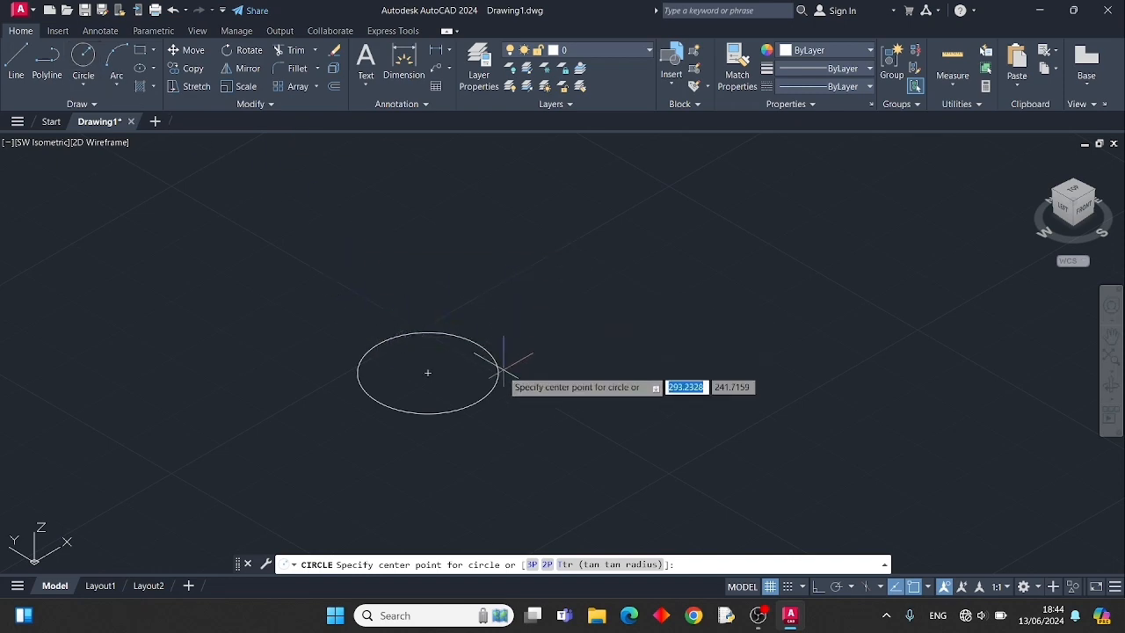
left_click(427, 374)
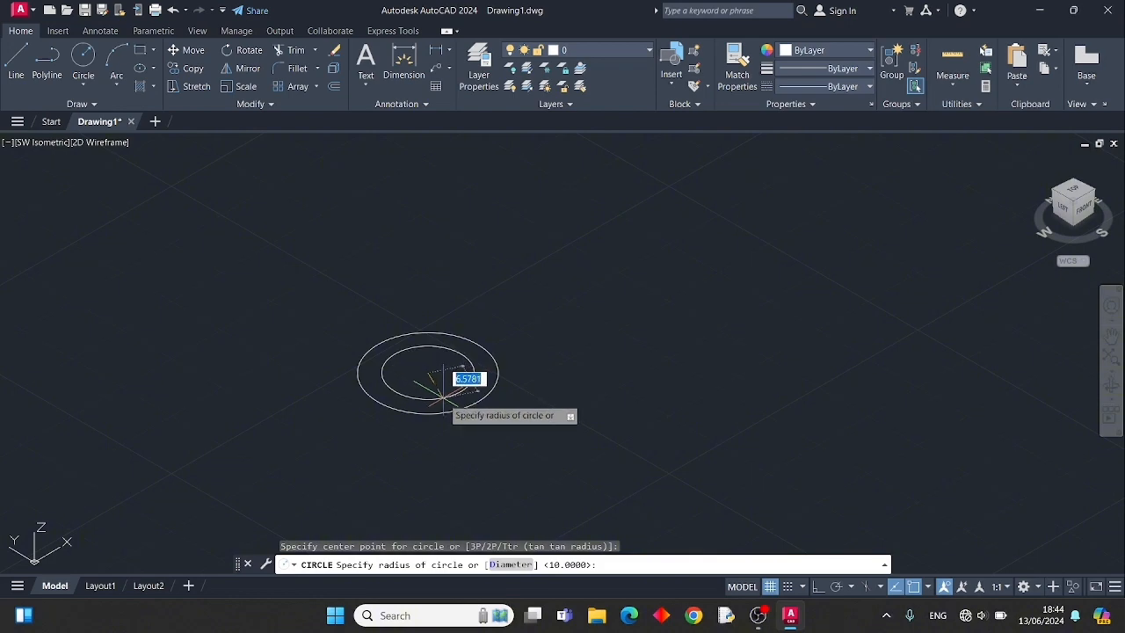
key("Return")
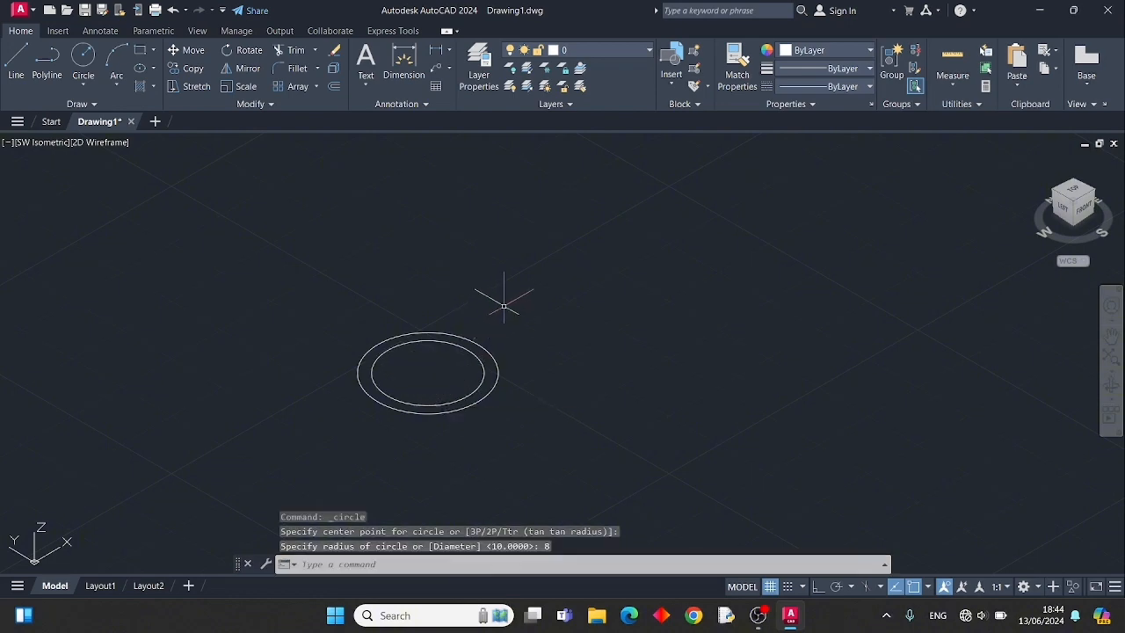
scroll(606, 297, "up", 2)
middle_click_drag(538, 292, 612, 313)
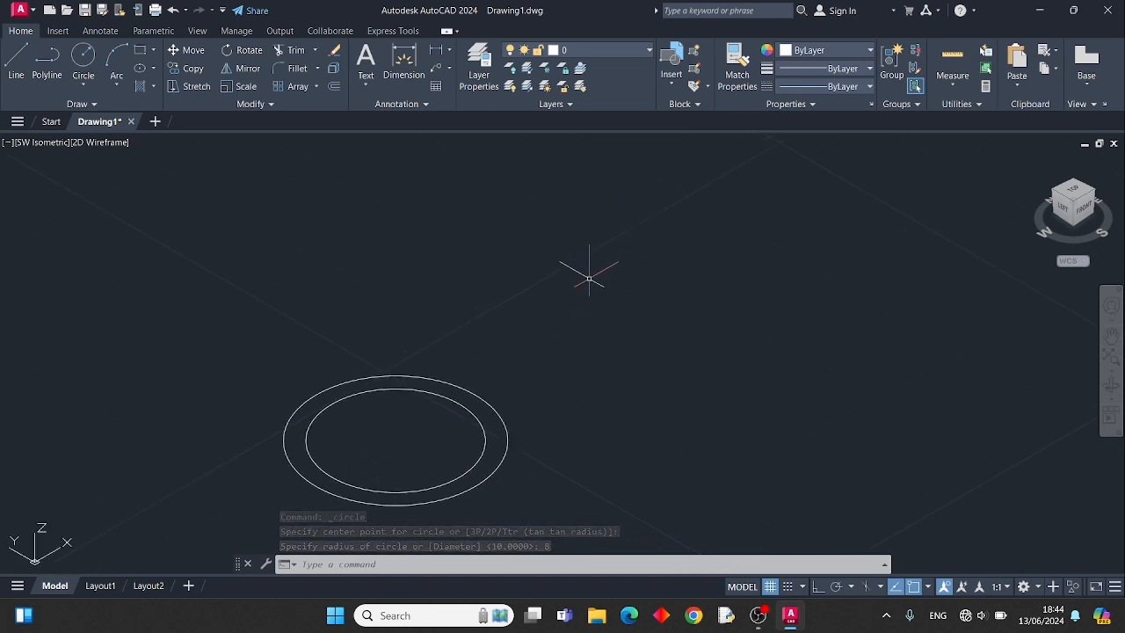
scroll(390, 306, "down", 2)
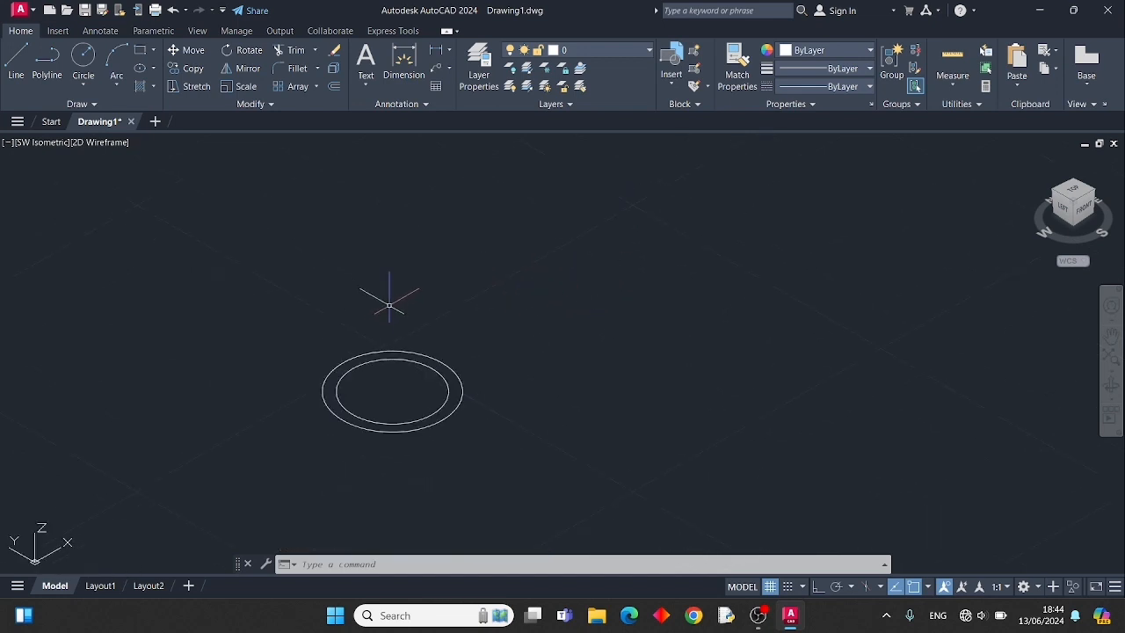
left_click(311, 378)
left_click(376, 370)
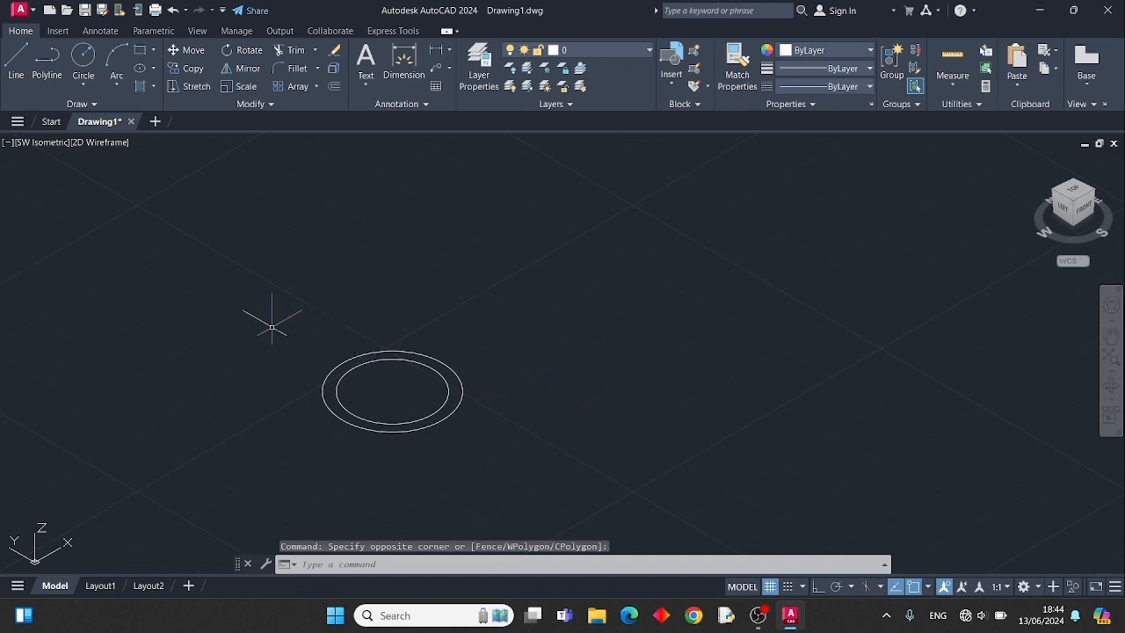
left_click(314, 331)
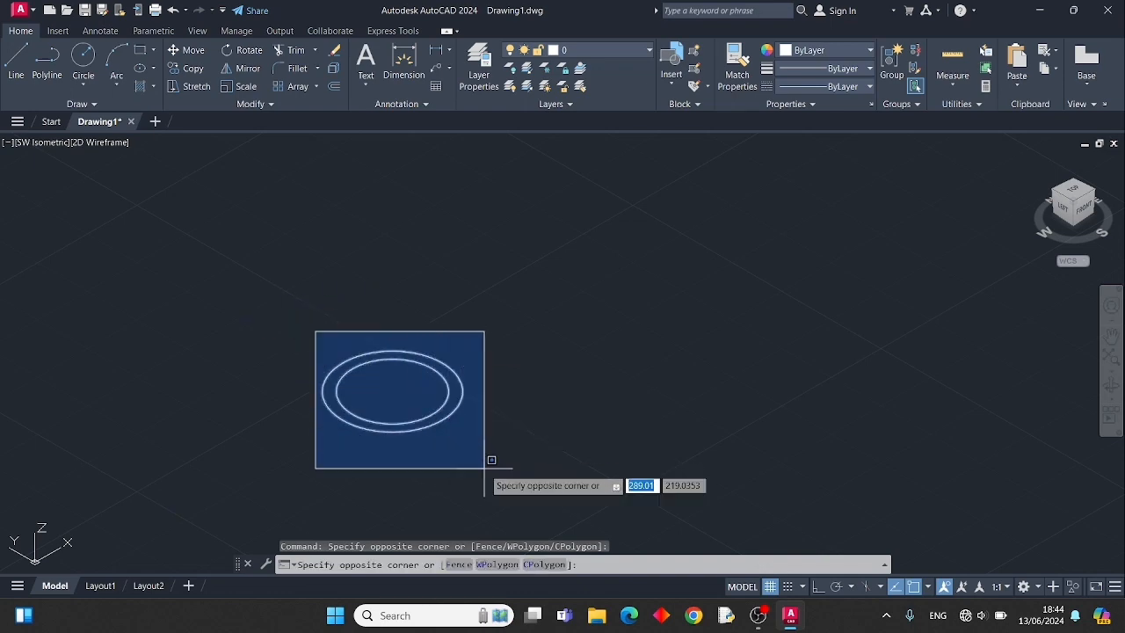
left_click(510, 367)
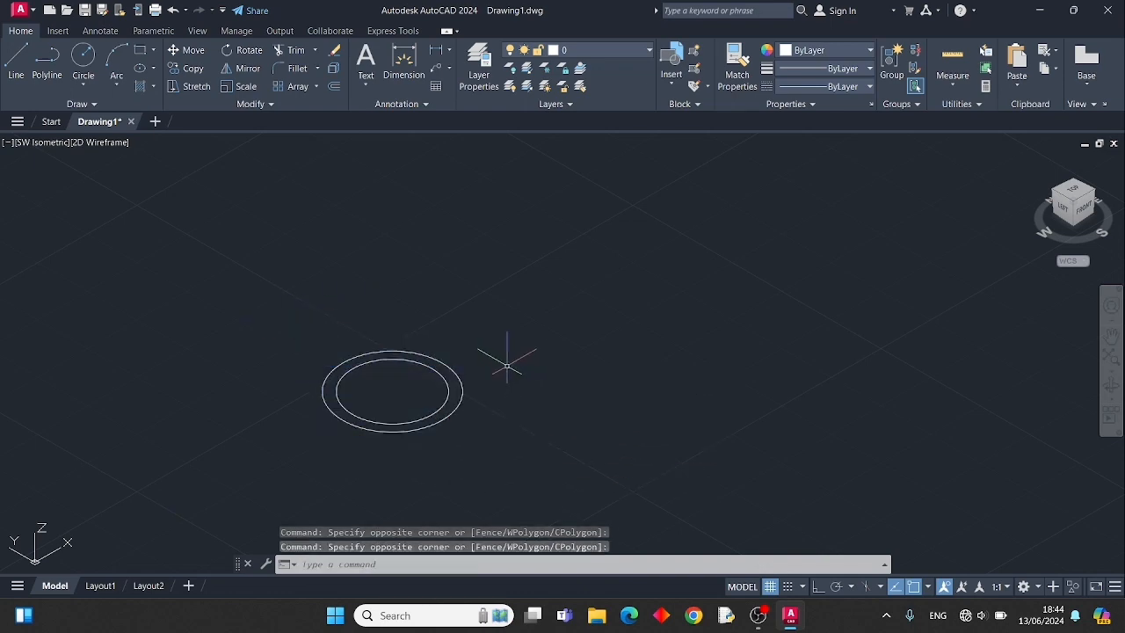
left_click(534, 397)
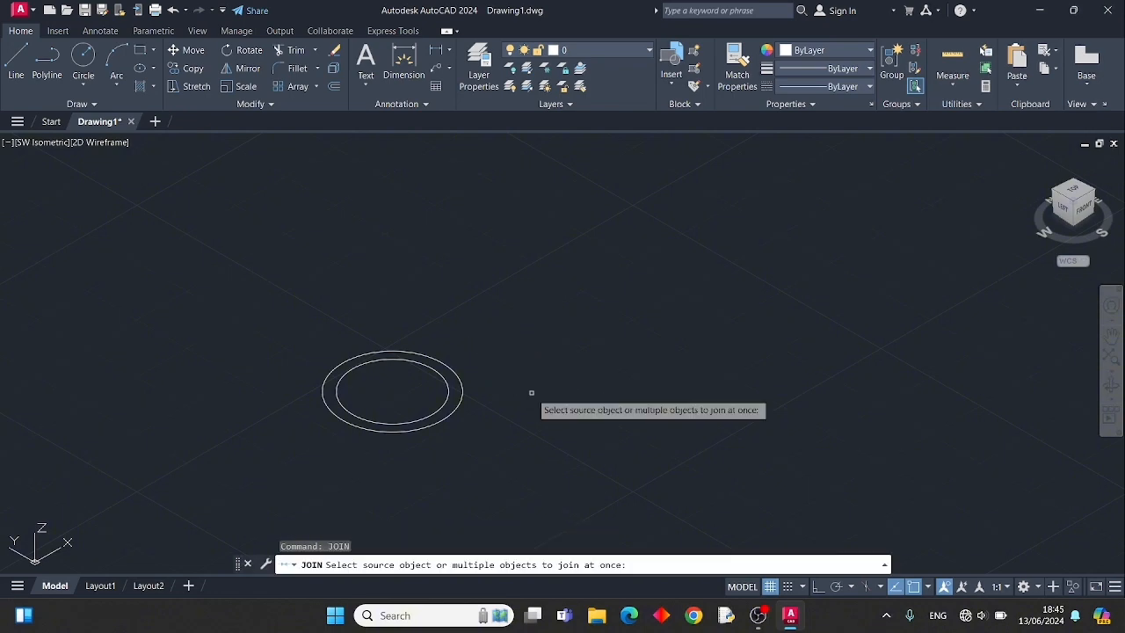
left_click(295, 339)
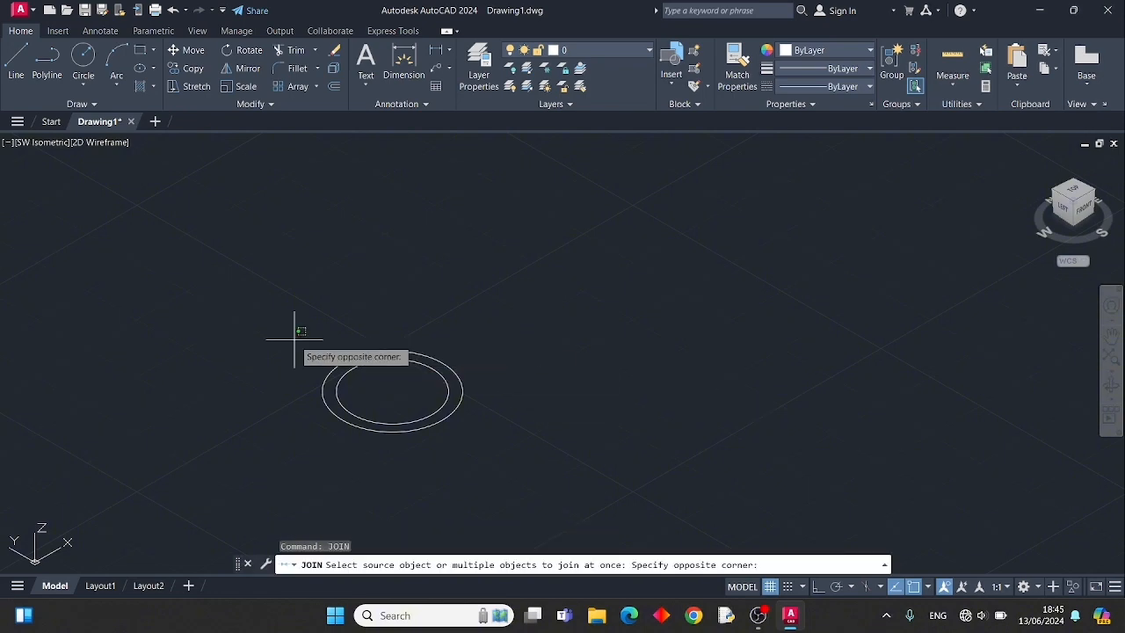
left_click(473, 450)
key("Escape")
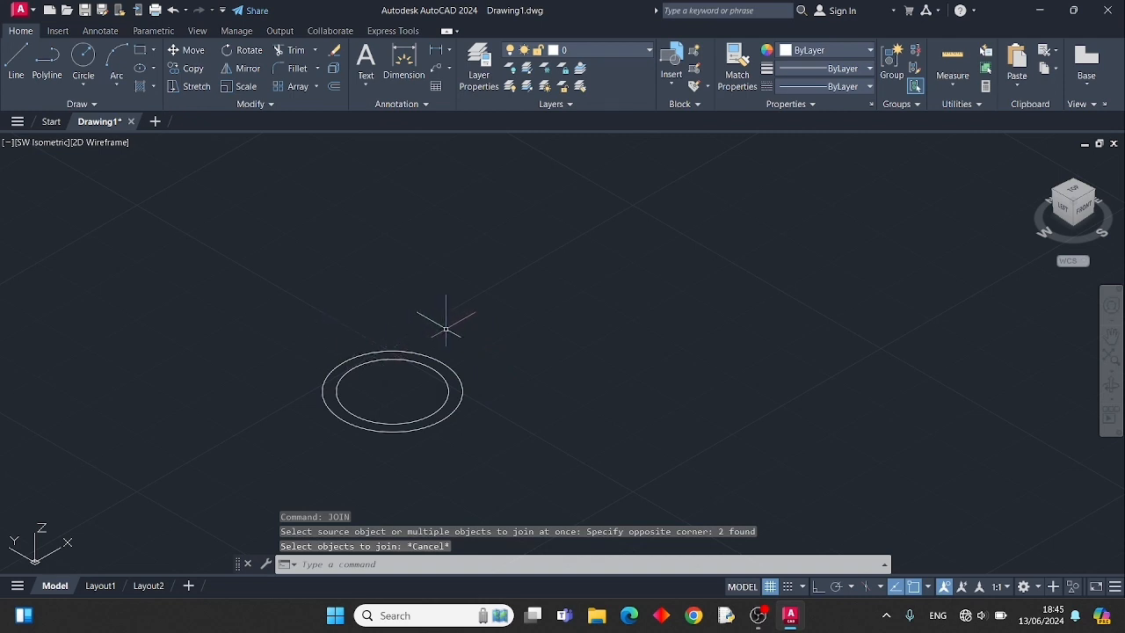
Step: Use Presspull to extrude the outer circle upward to a height of 6
type("PRE")
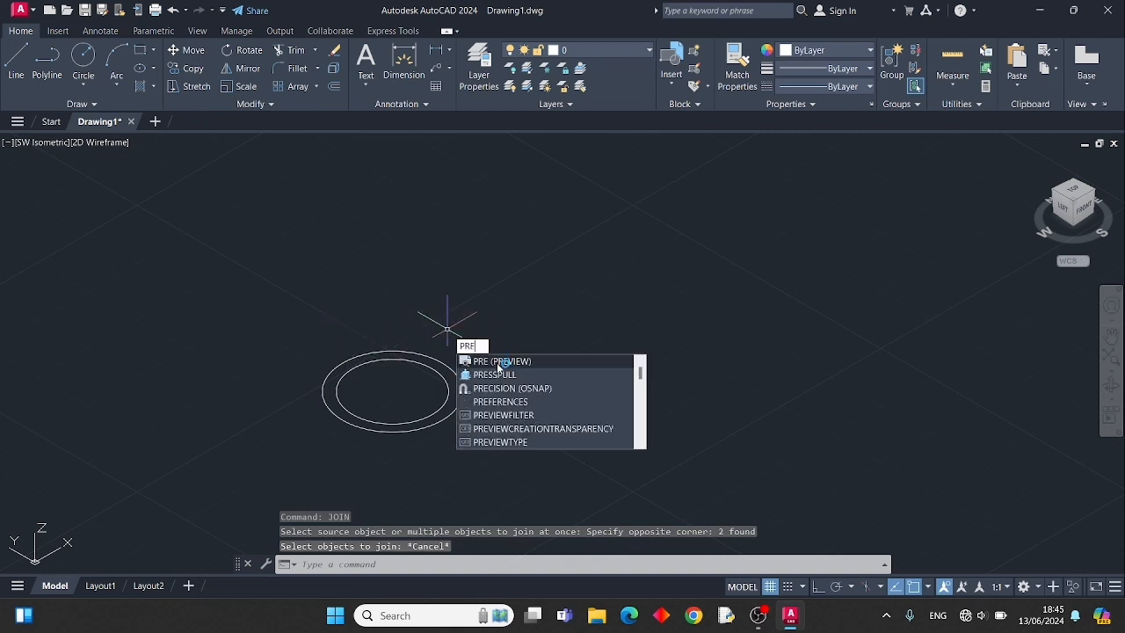
left_click(506, 379)
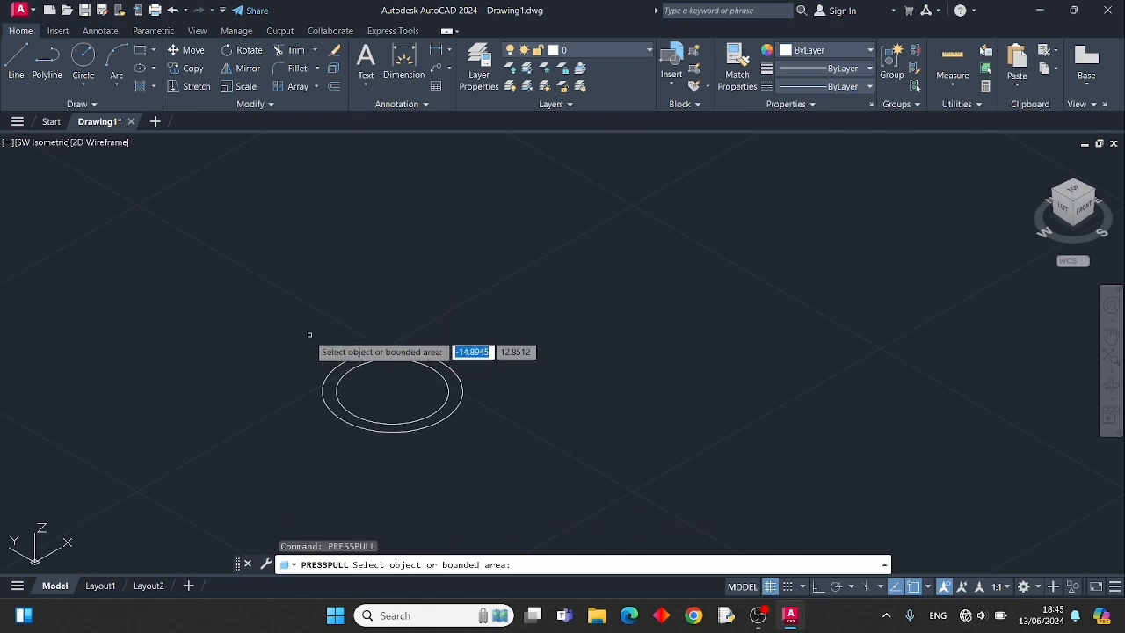
left_click(357, 425)
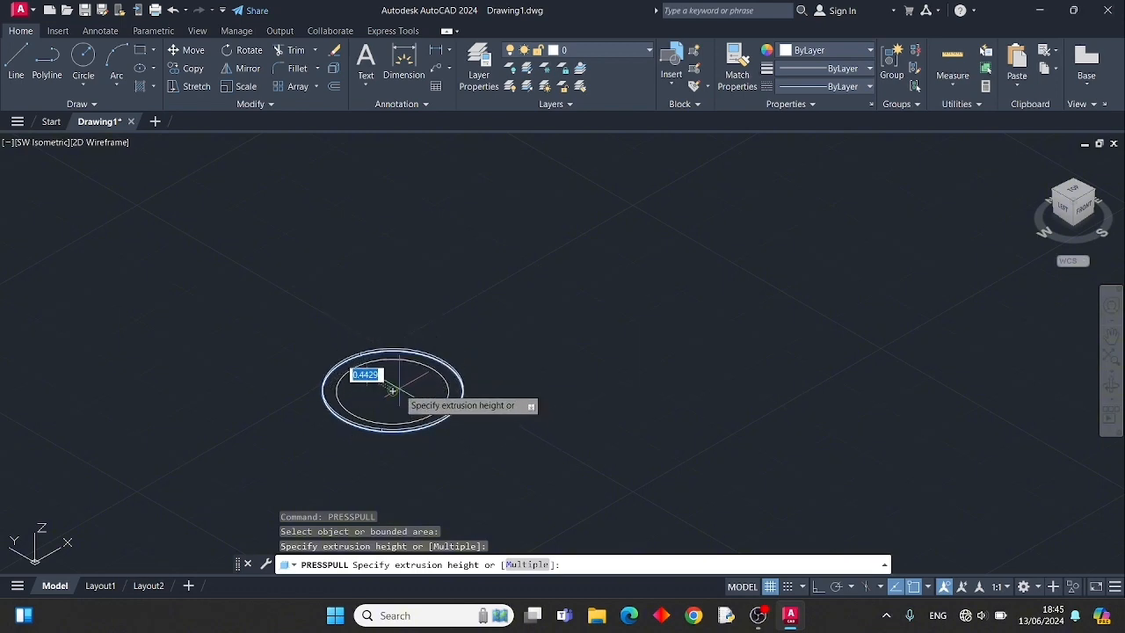
type("6")
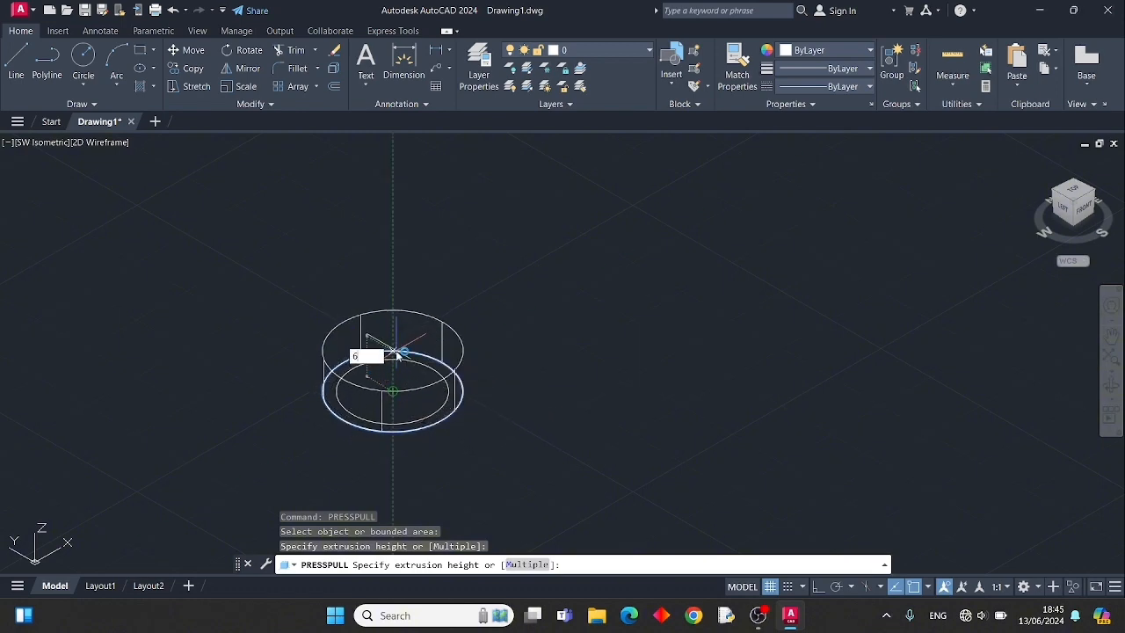
key("Return")
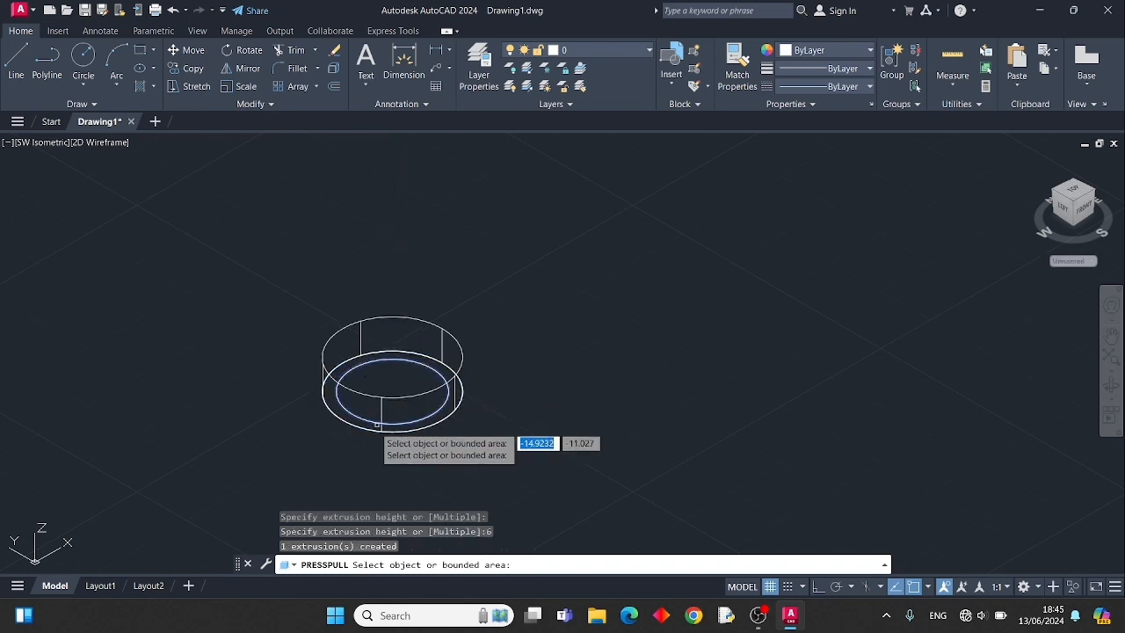
Step: Extrude the inner circle upward to a height of 8 with Presspull and display the model in the Realistic visual style
left_click(374, 399)
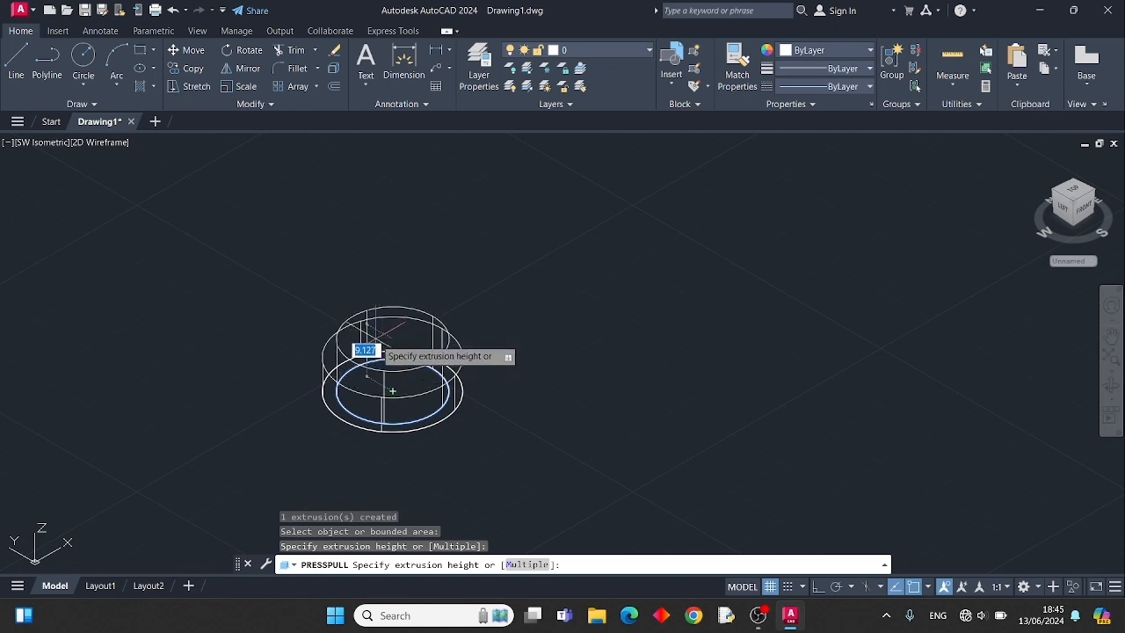
key("Return")
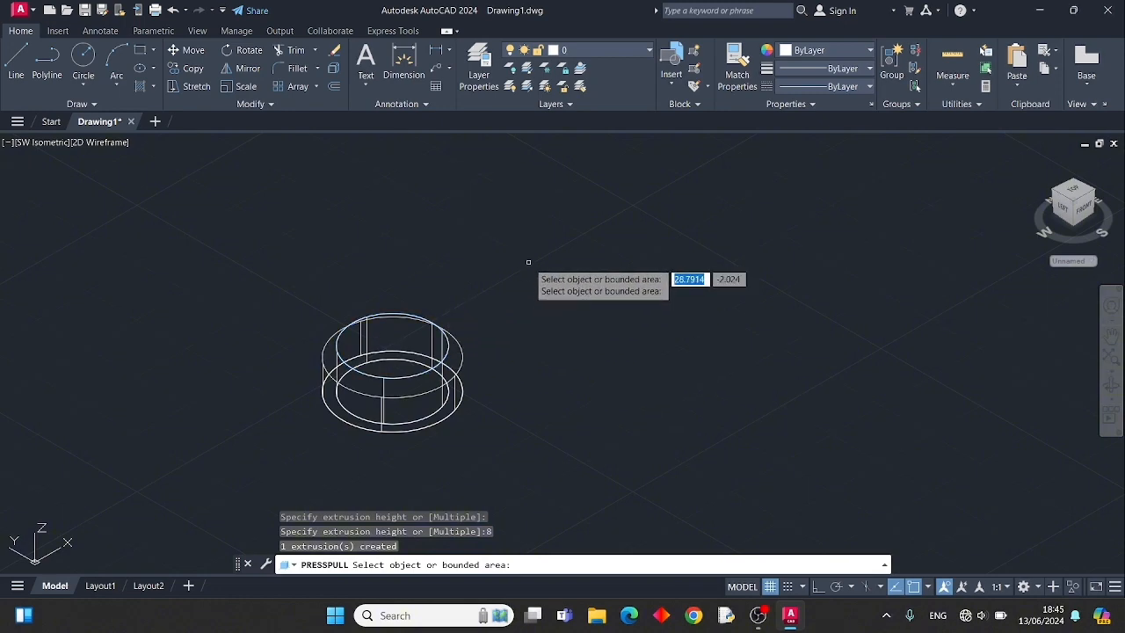
key("Return")
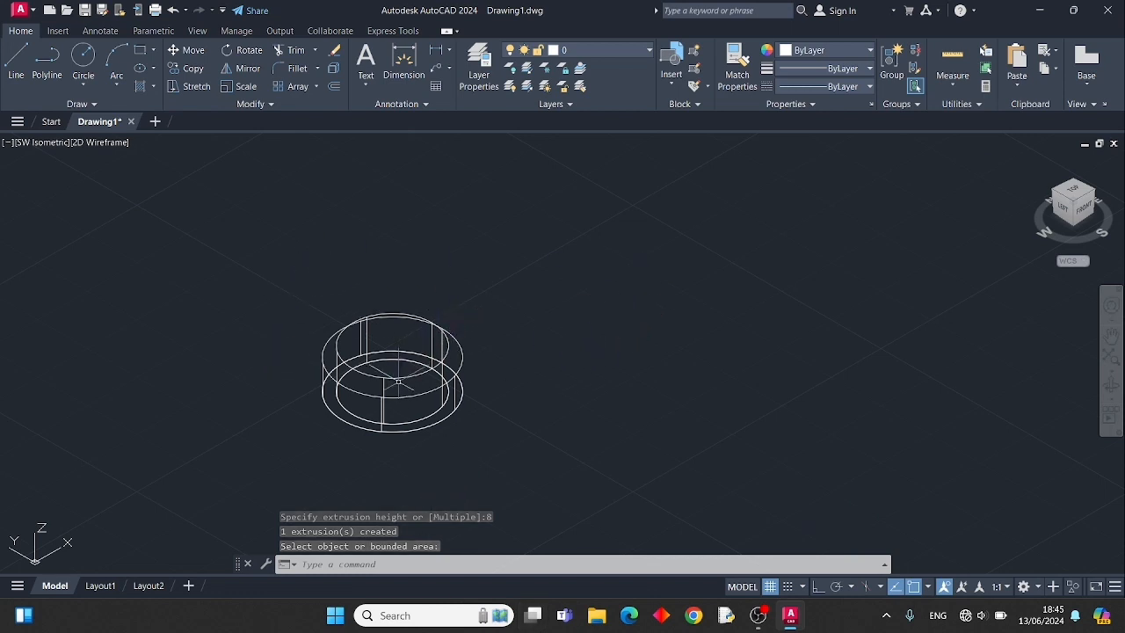
left_click(91, 141)
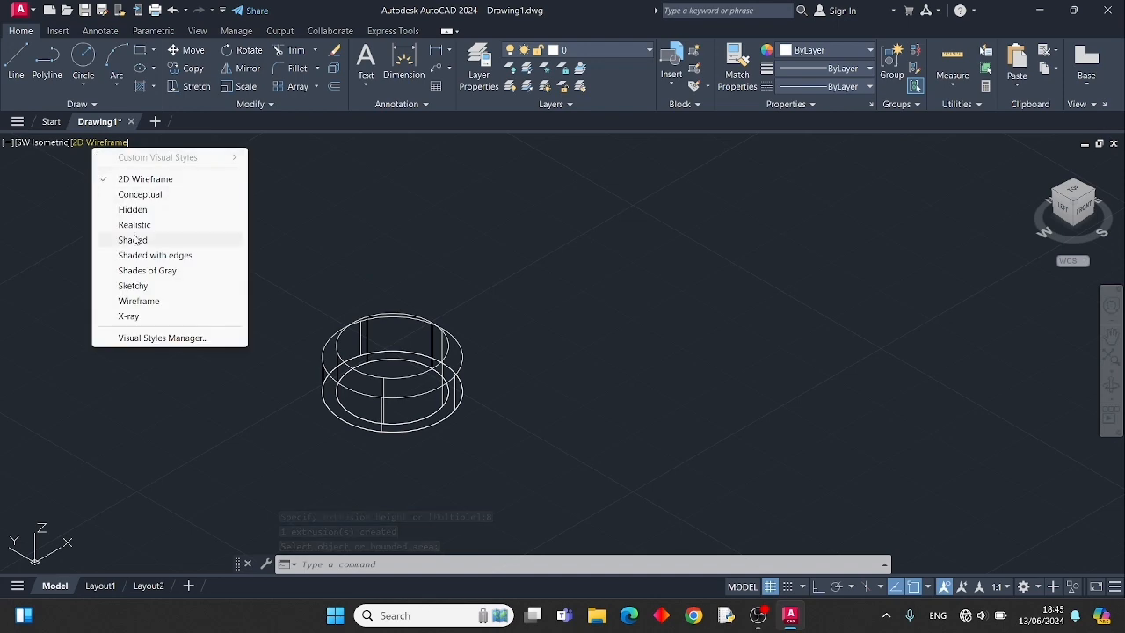
left_click(144, 225)
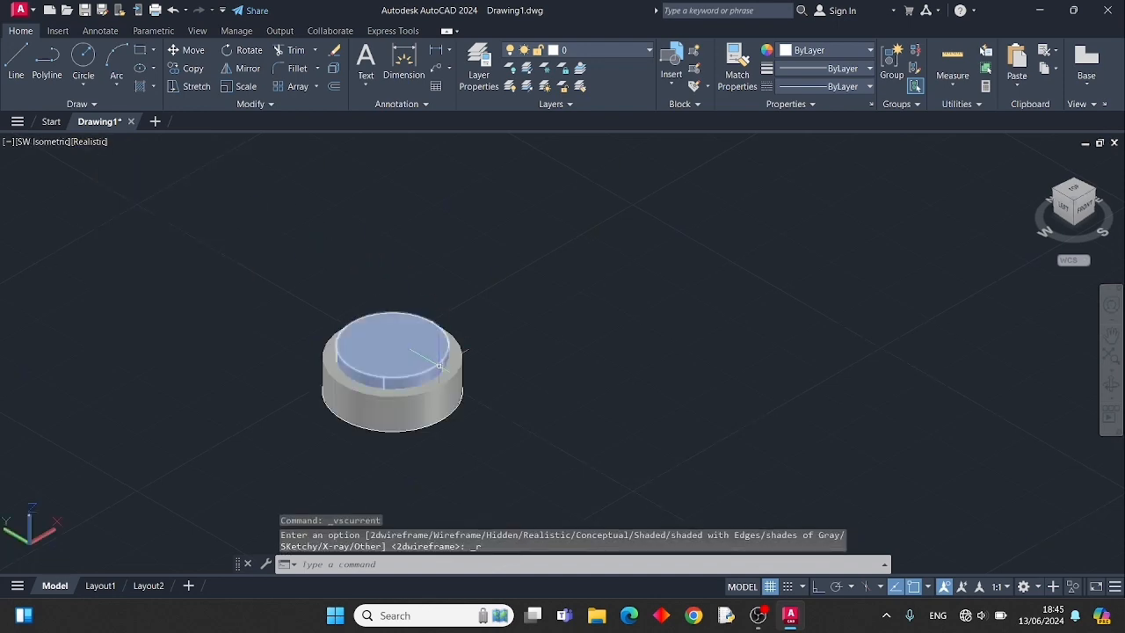
Step: Change the color of the two extruded cylinders to index color 76 in their object properties
type("PROPERTIES")
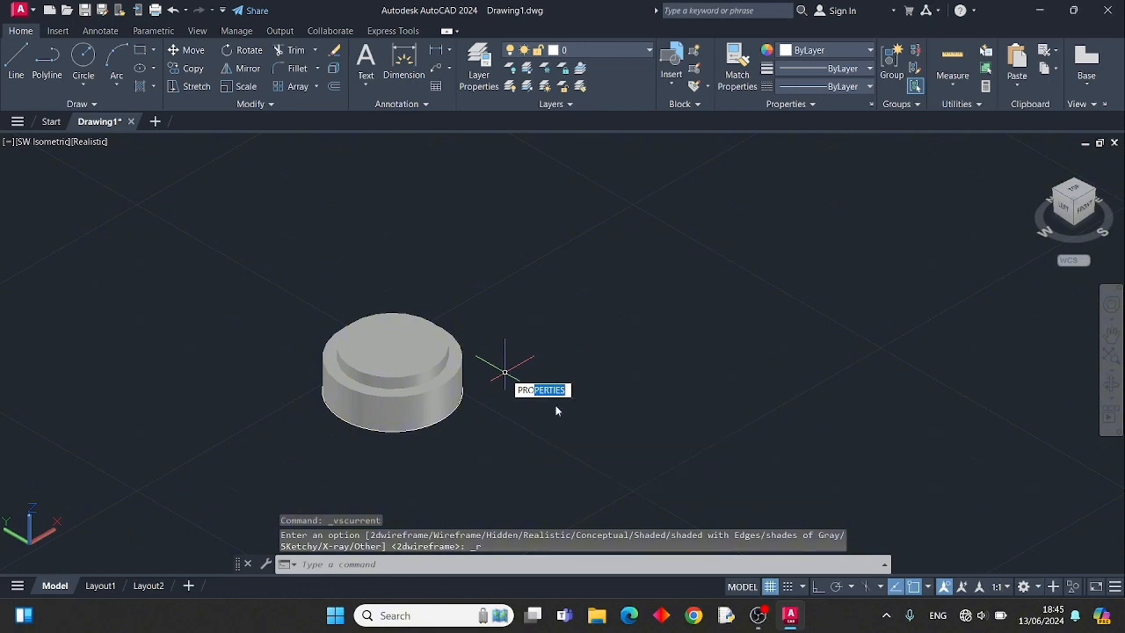
key("Return")
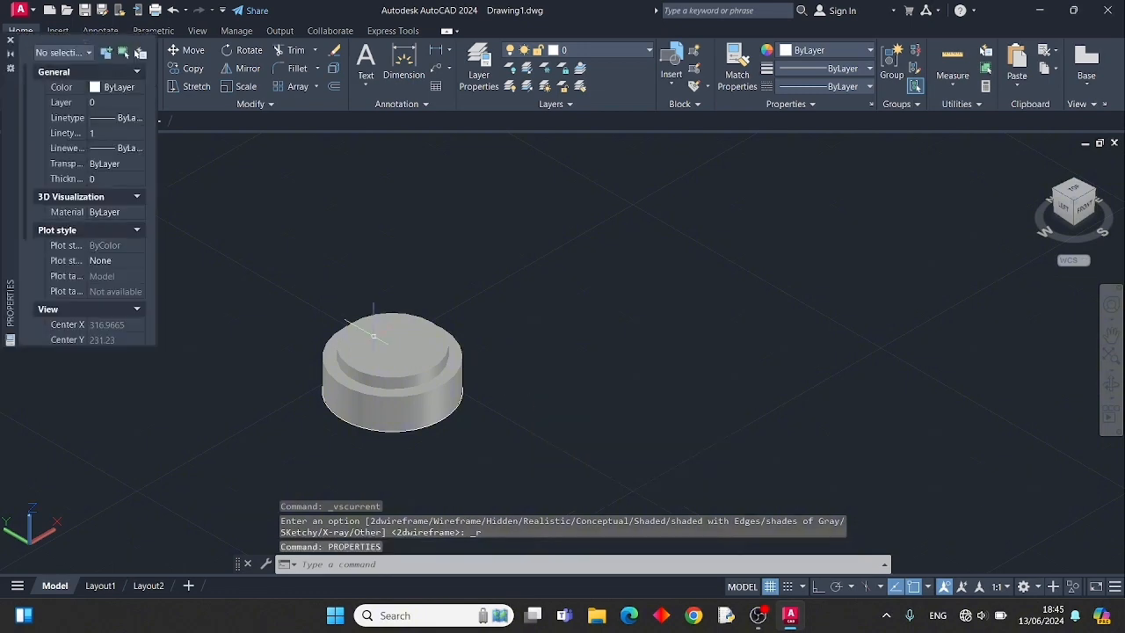
left_click(389, 407)
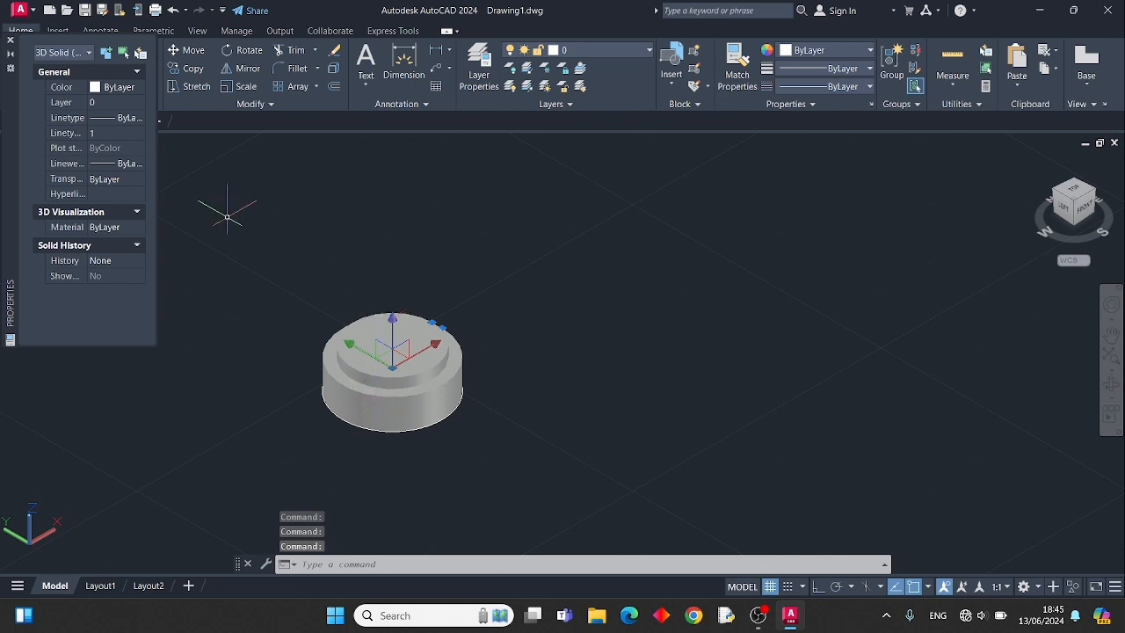
left_click(137, 88)
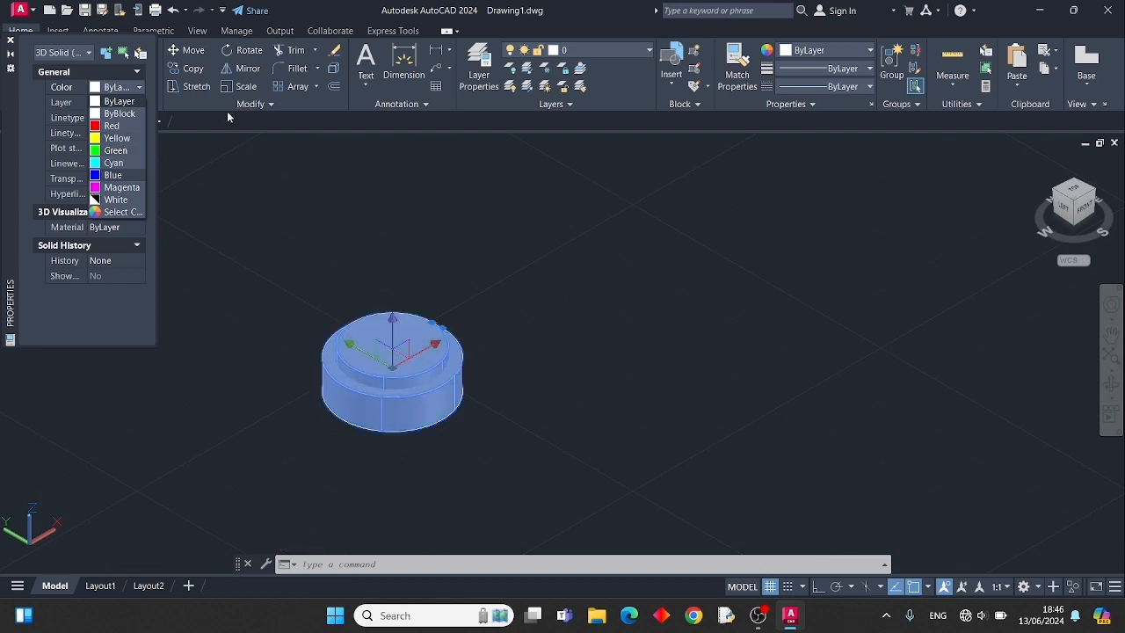
left_click(116, 212)
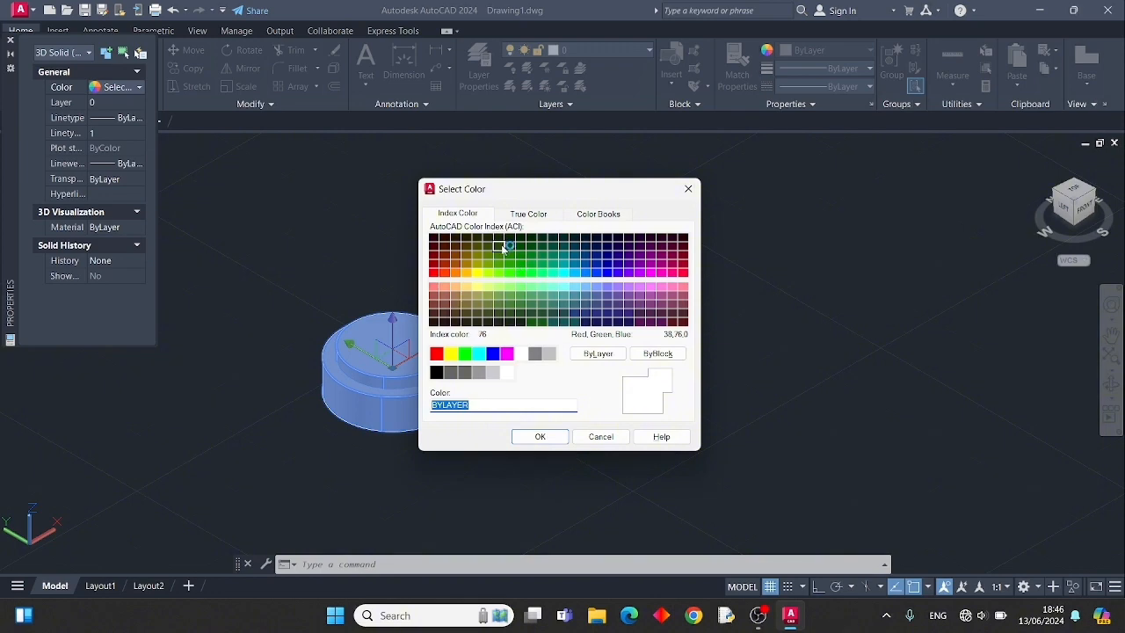
left_click(502, 249)
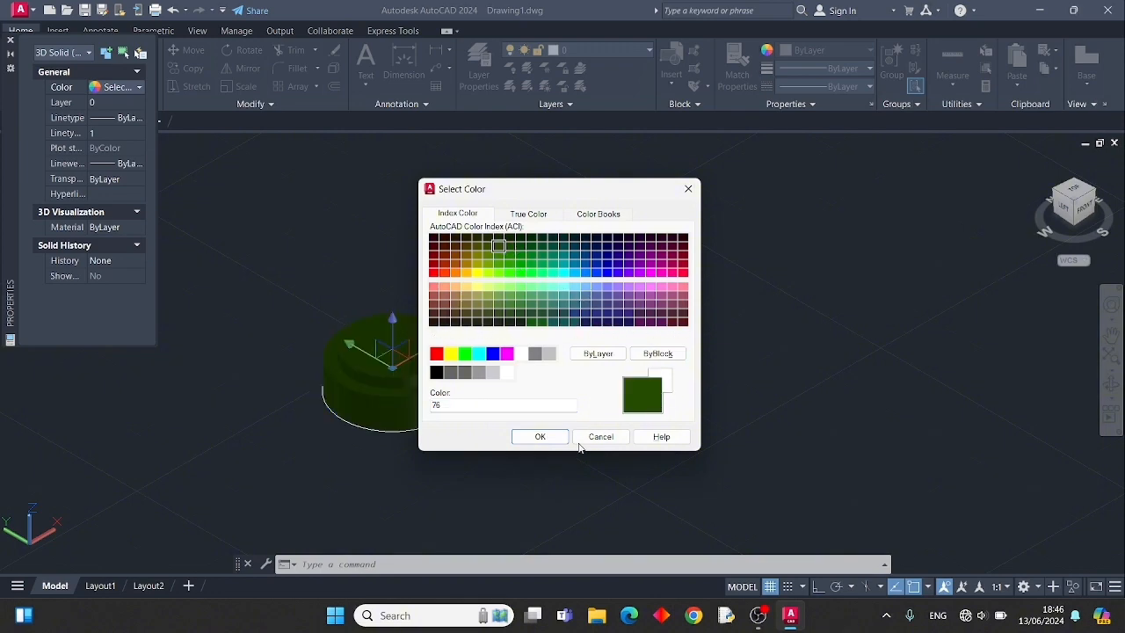
left_click(538, 437)
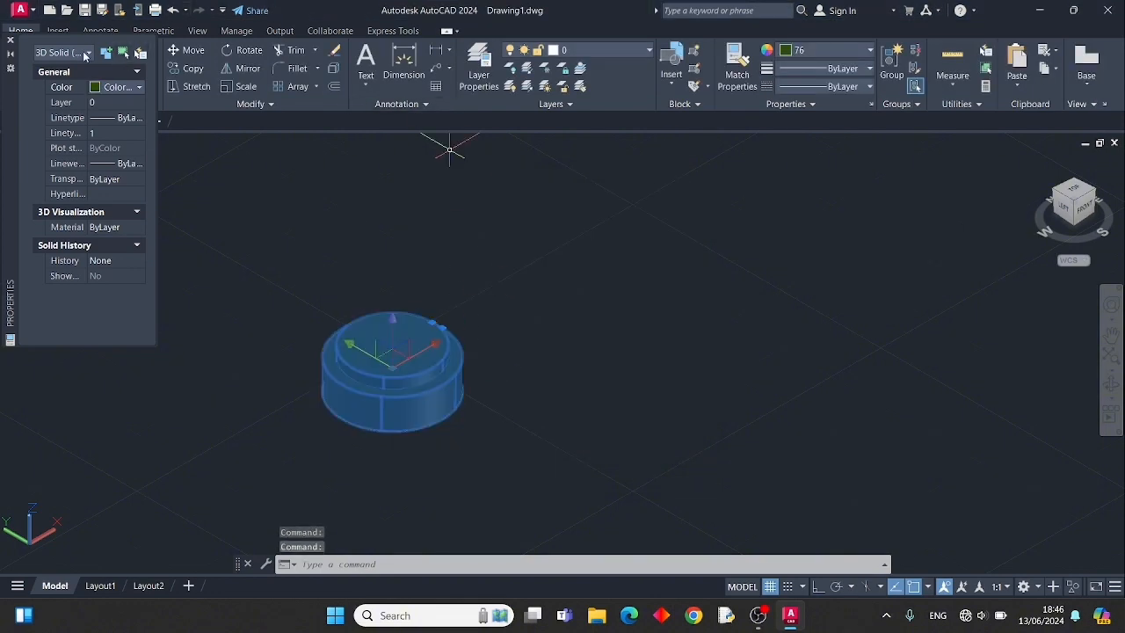
left_click(10, 42)
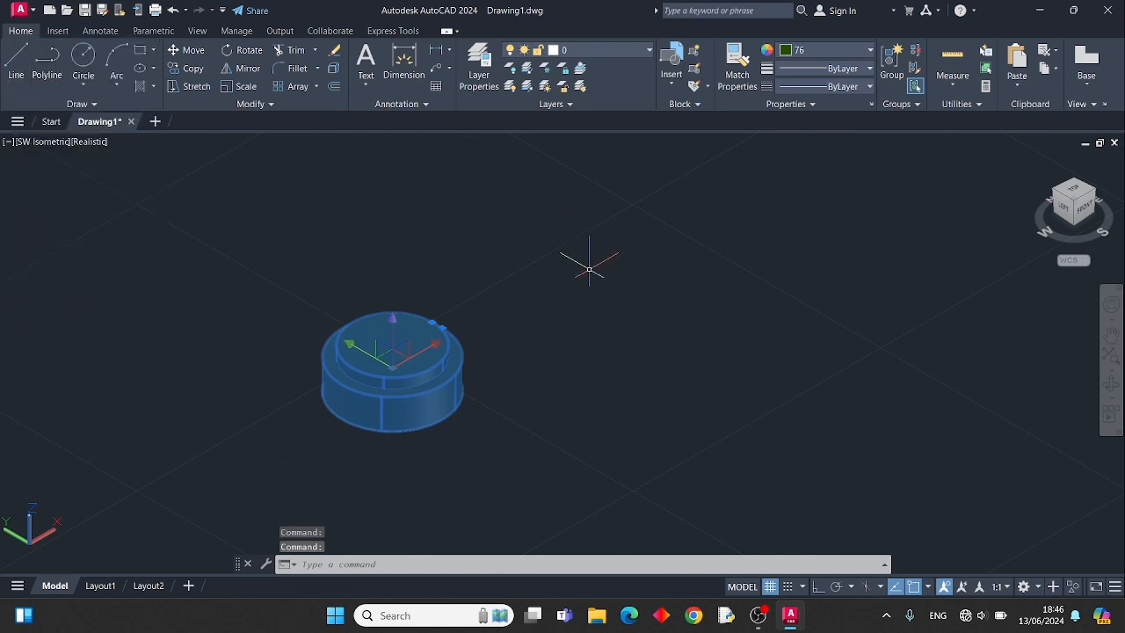
Step: Change the color of the outer cylinder to index color 250 (black) in its object properties
key("Escape")
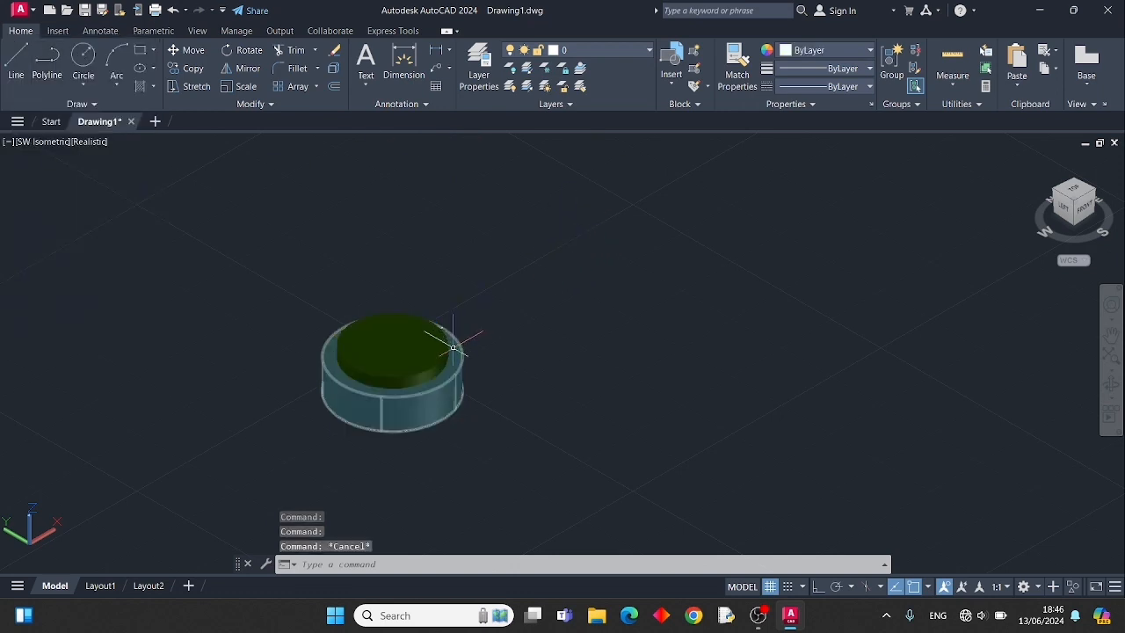
left_click(438, 413)
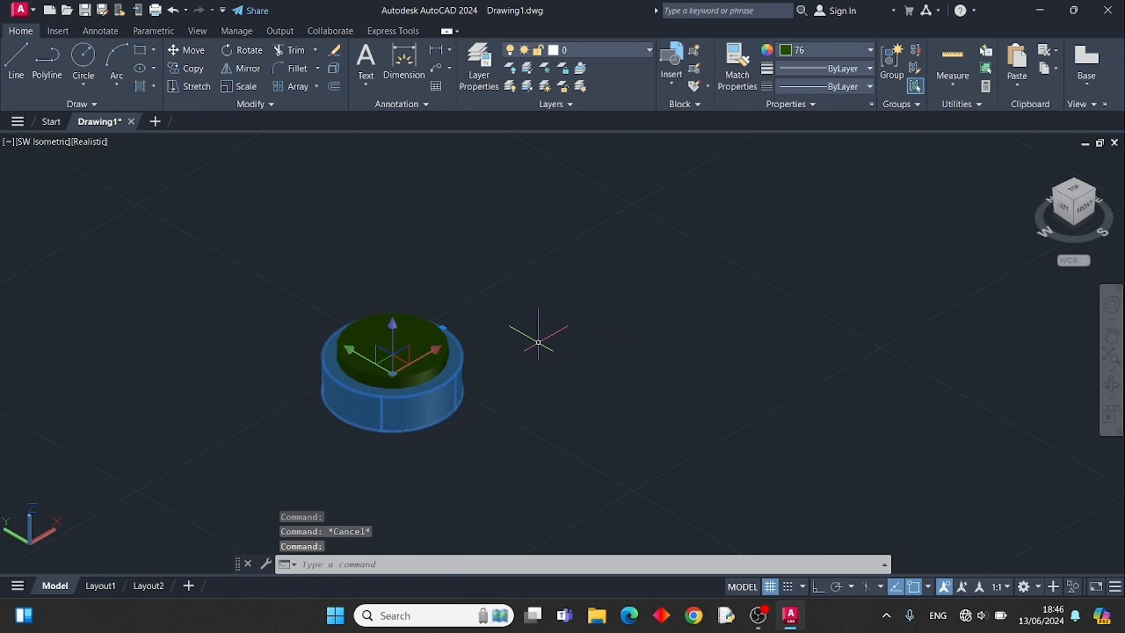
type("PR")
key("Return")
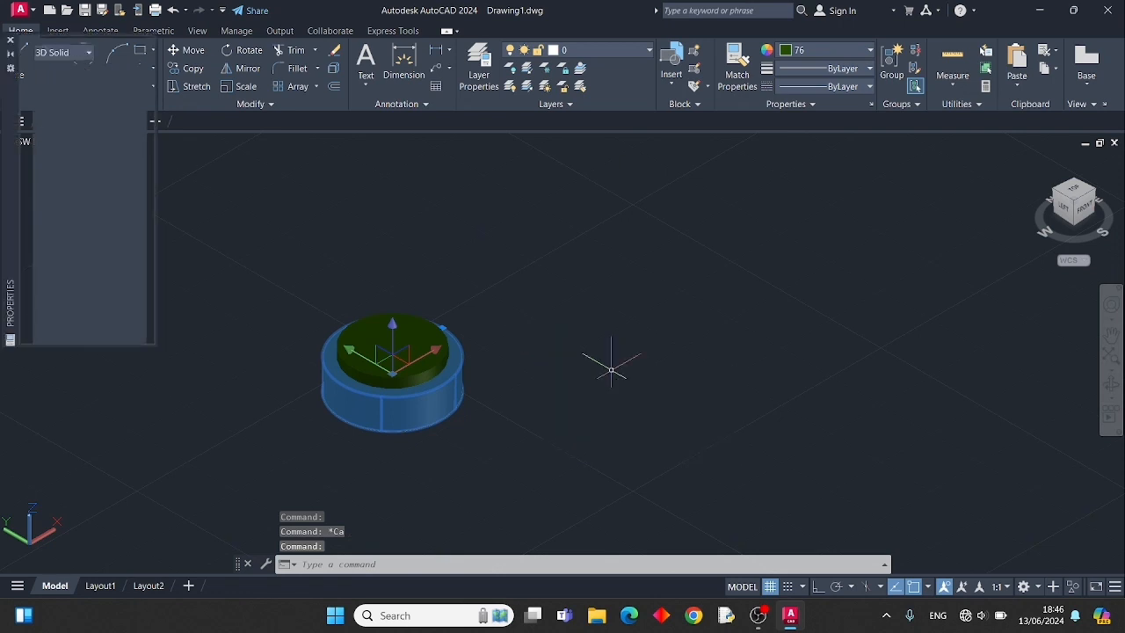
left_click(104, 88)
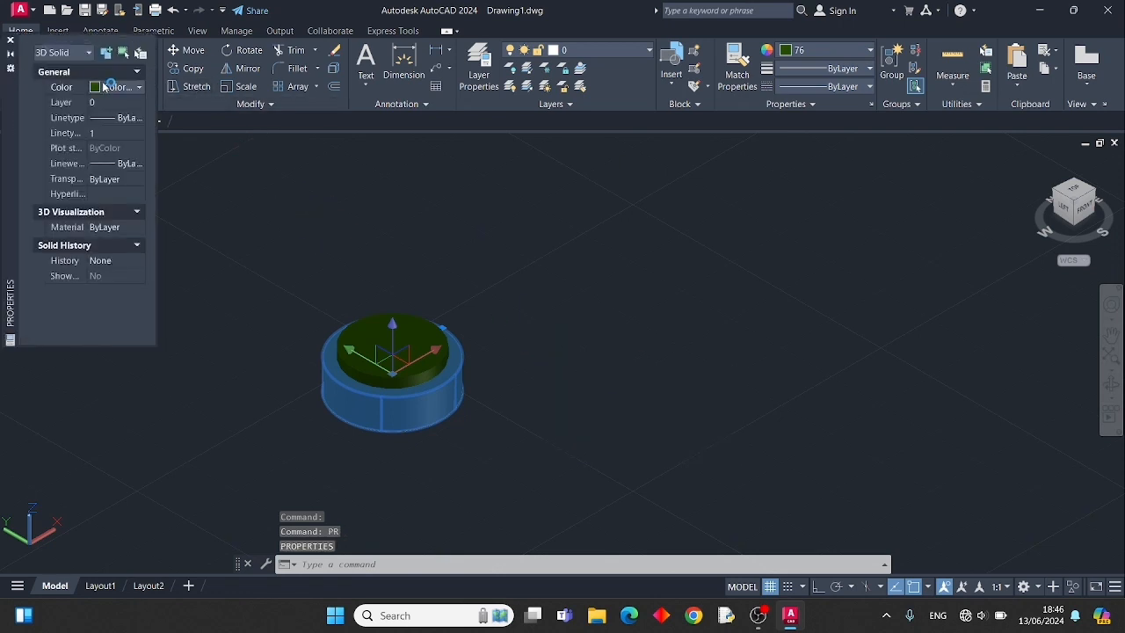
left_click(136, 88)
left_click(110, 217)
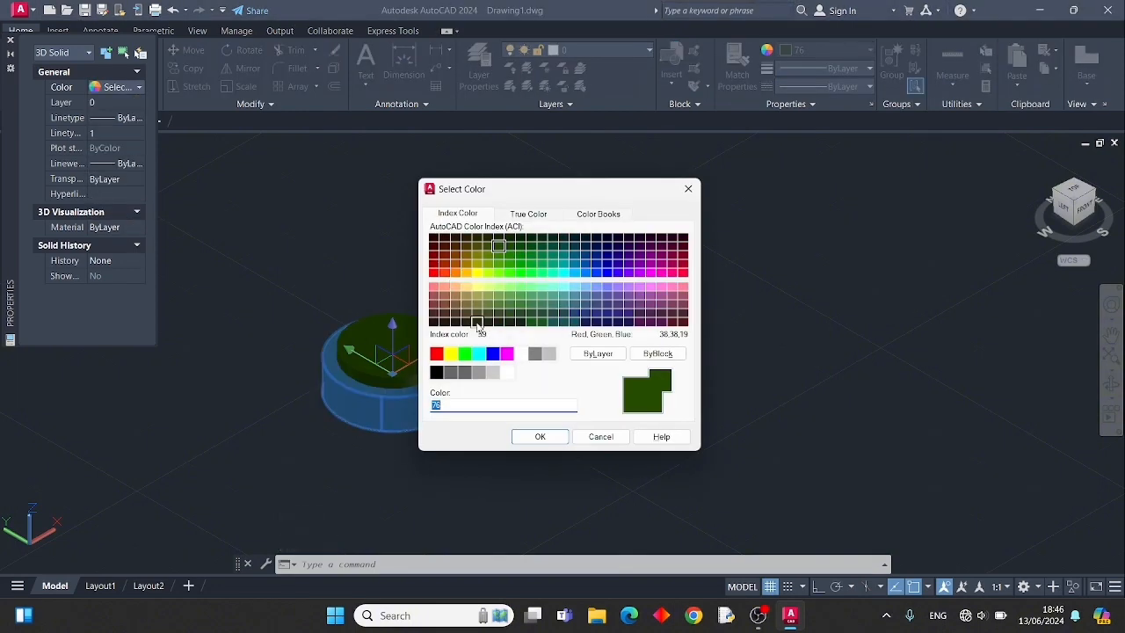
left_click(437, 373)
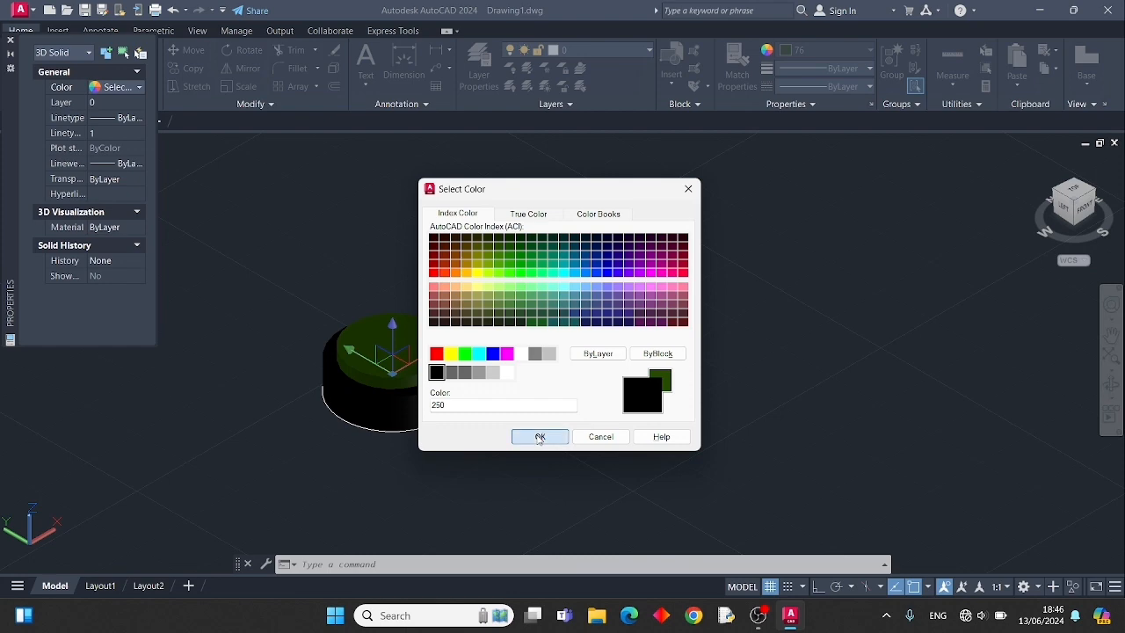
left_click(540, 437)
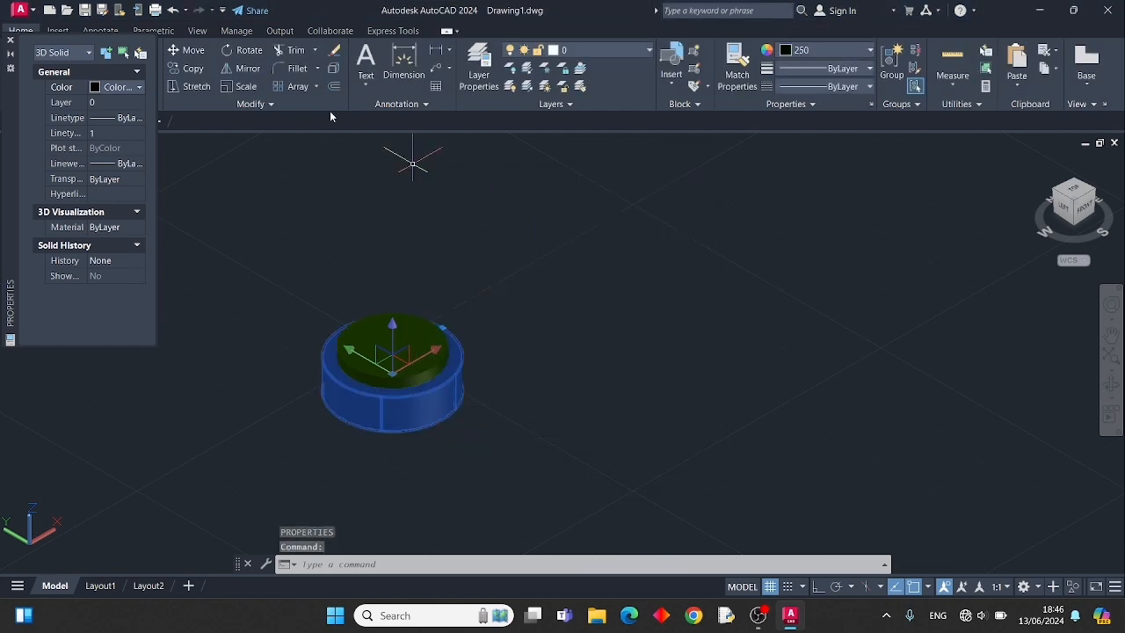
left_click(11, 42)
key("Escape")
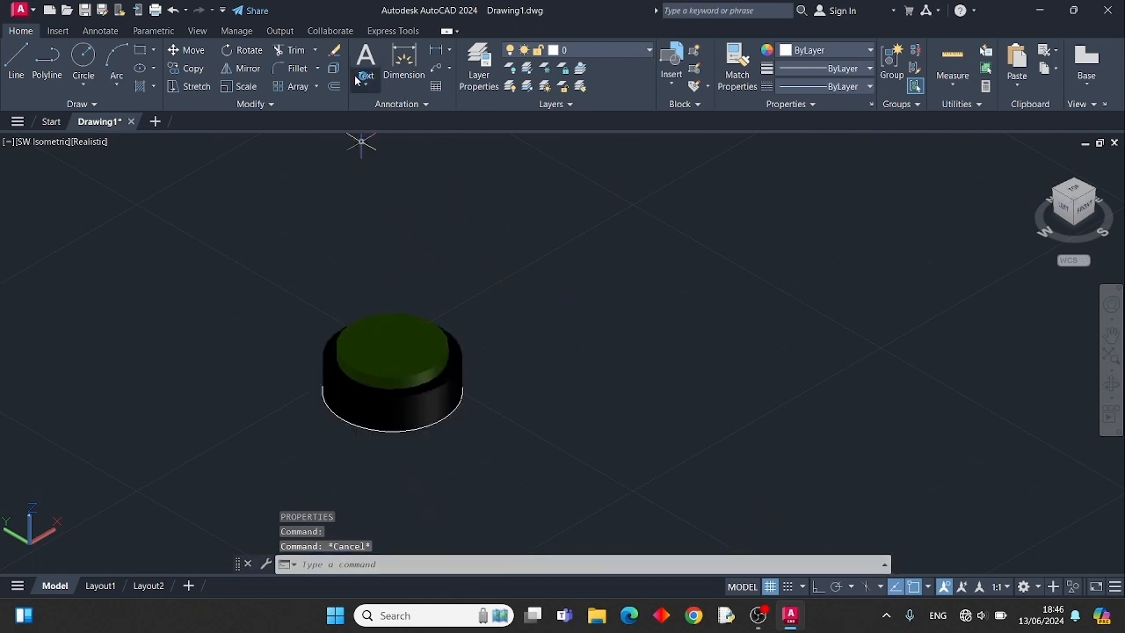
left_click(188, 50)
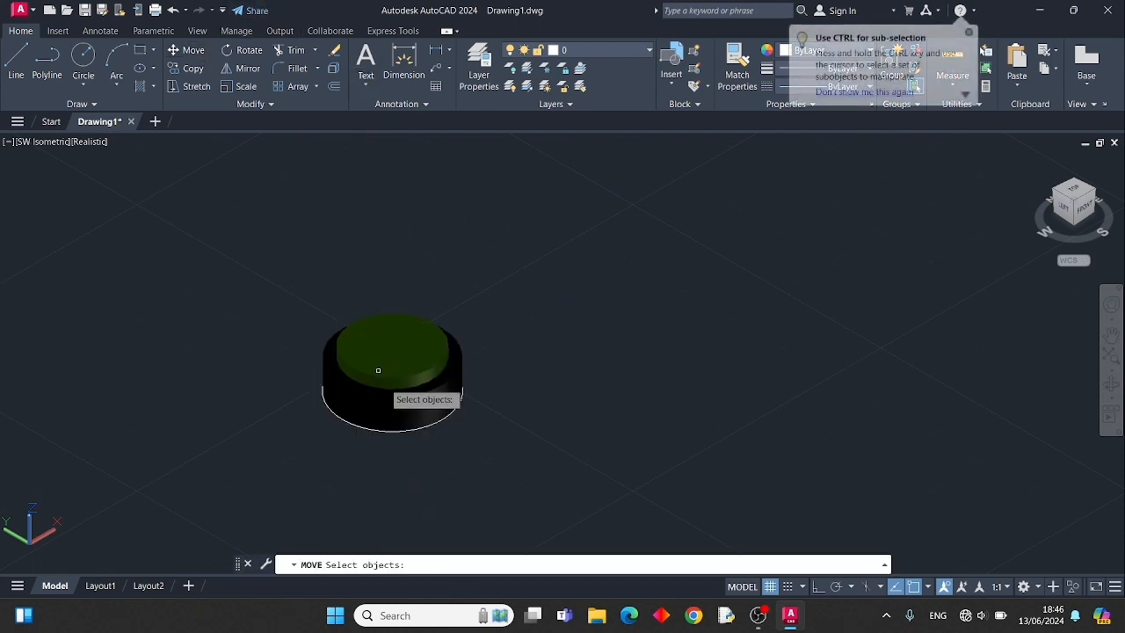
left_click(382, 411)
left_click(376, 374)
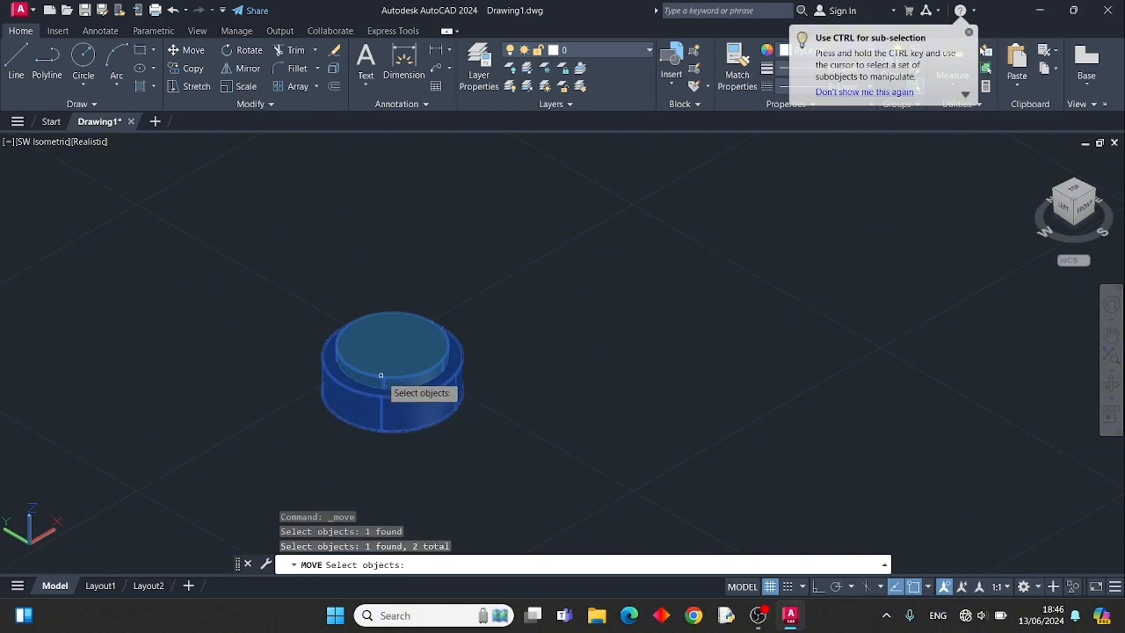
left_click(399, 373)
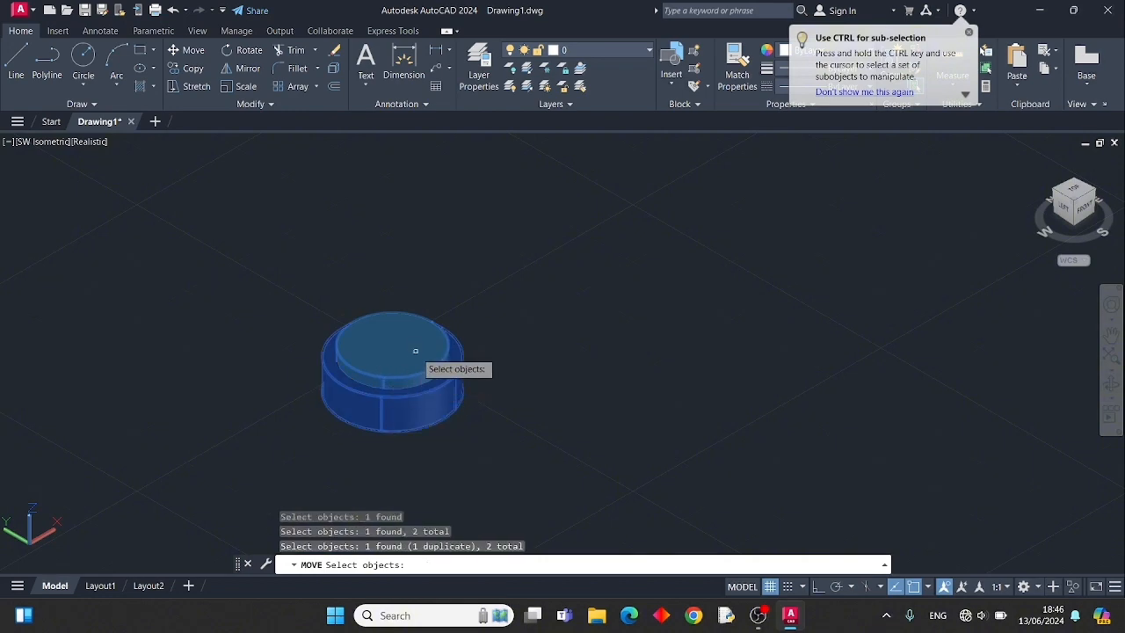
key("Escape")
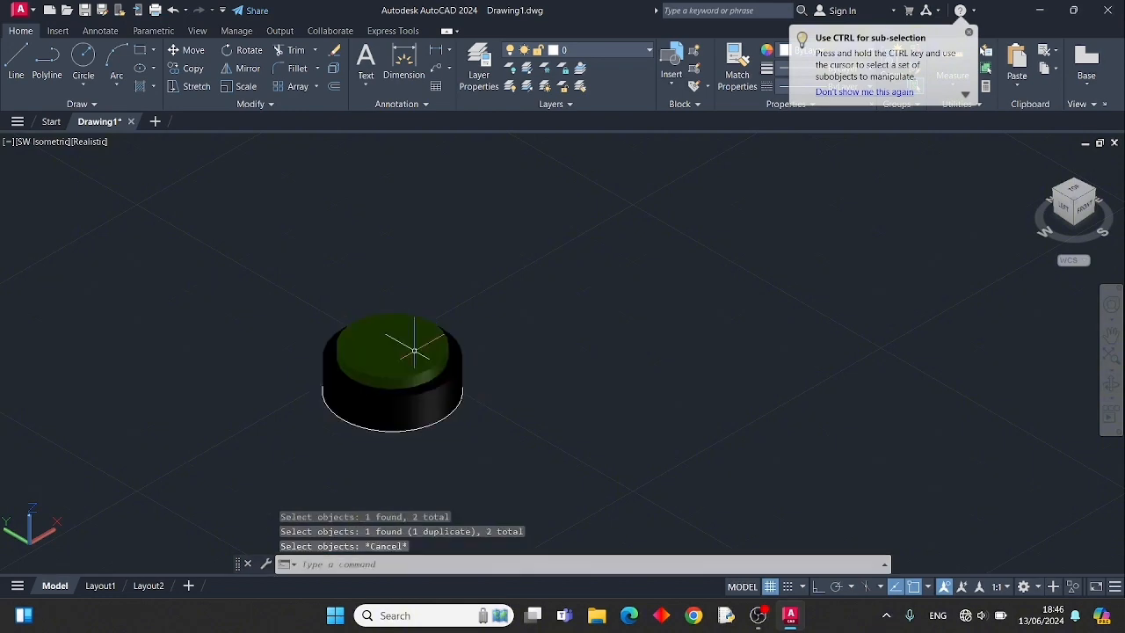
left_click(379, 383)
left_click(387, 356)
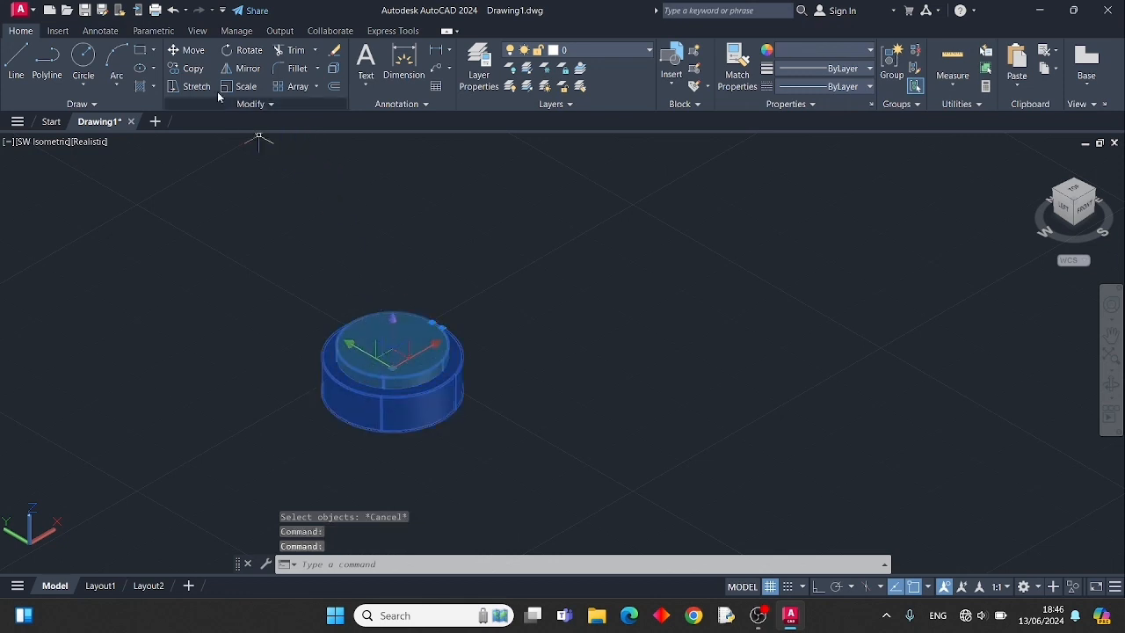
left_click(190, 50)
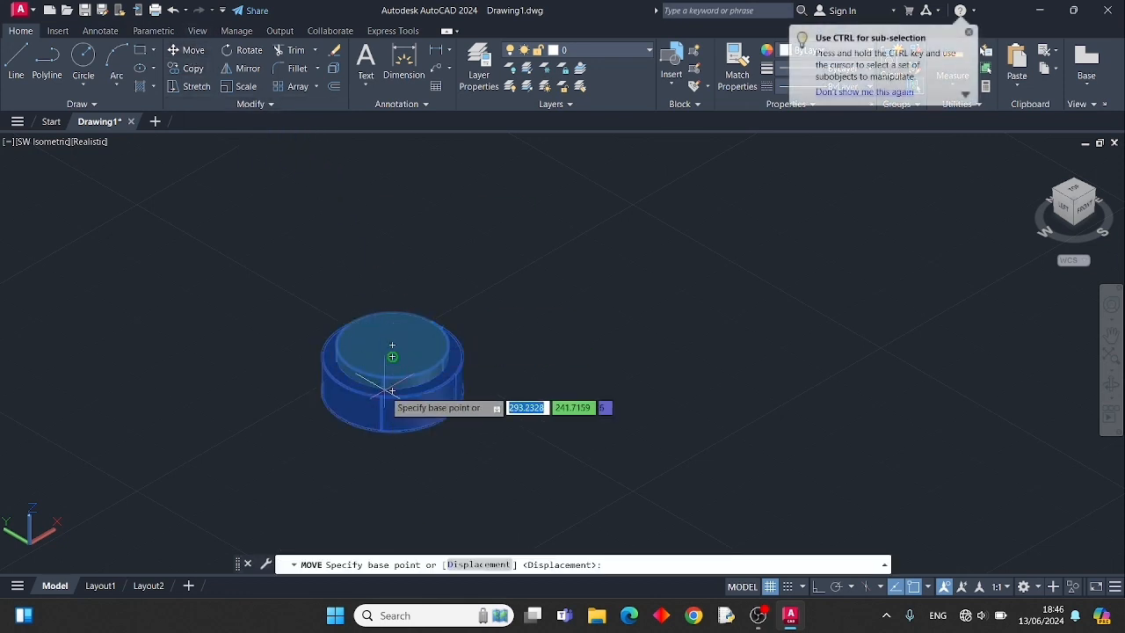
left_click(392, 391)
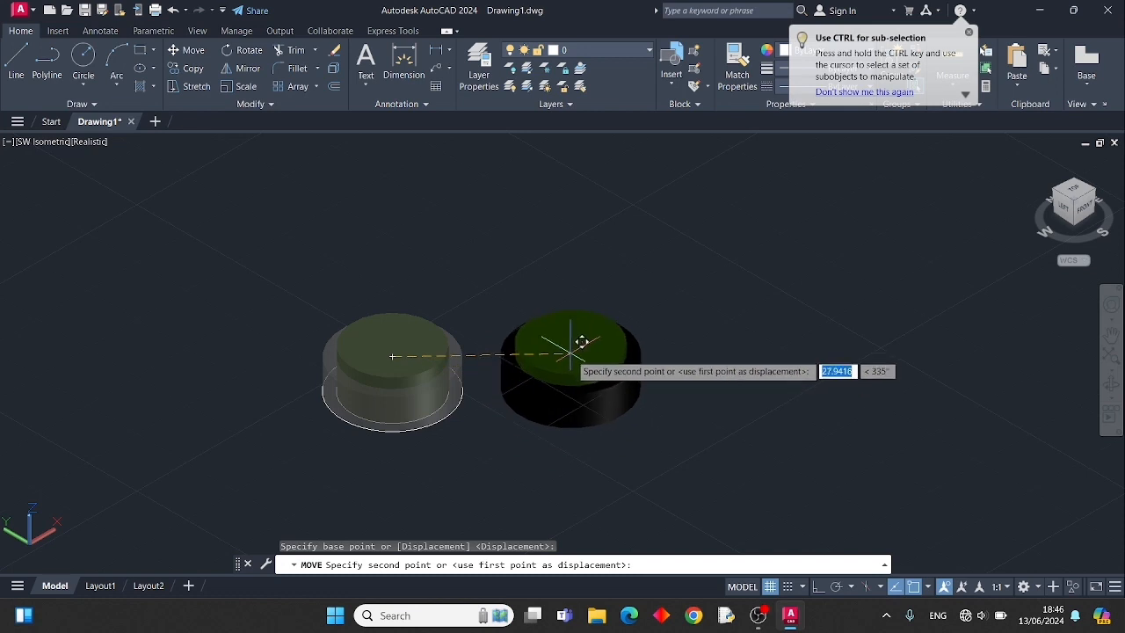
key("Escape")
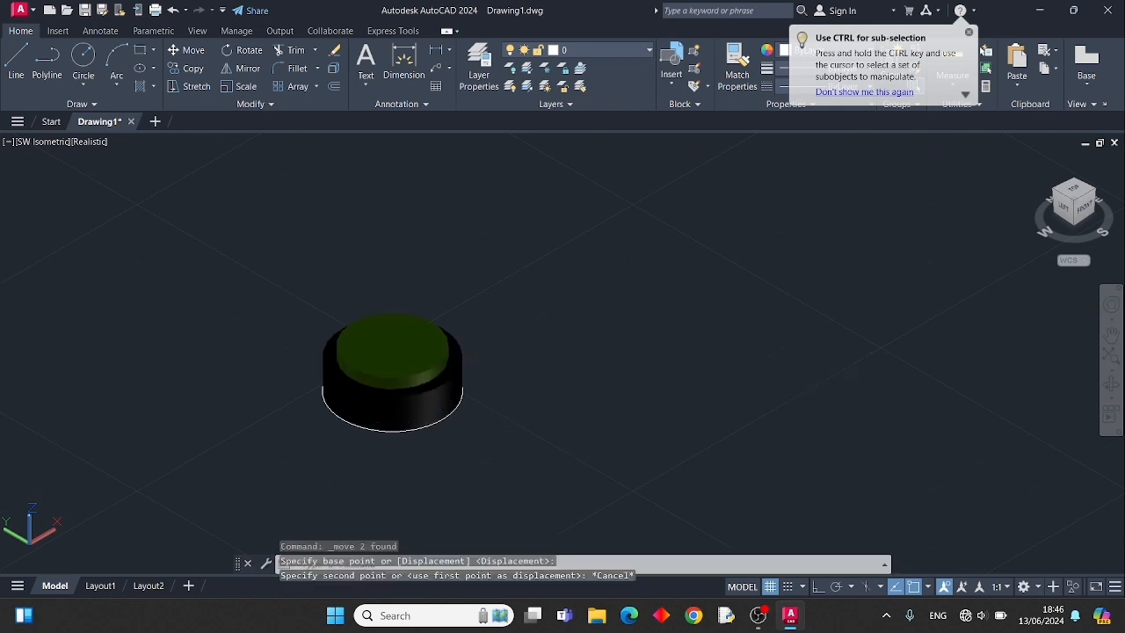
Step: Move both cylinders together about 50 units off their base circles, using the center of the top face as base point
left_click(394, 395)
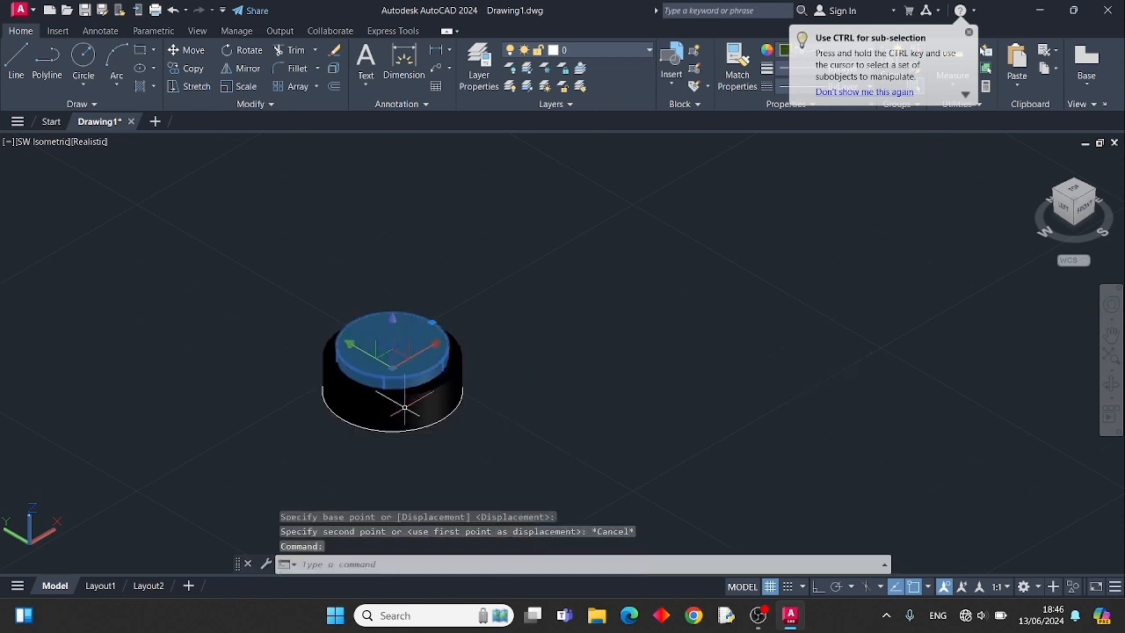
left_click(189, 50)
left_click(392, 344)
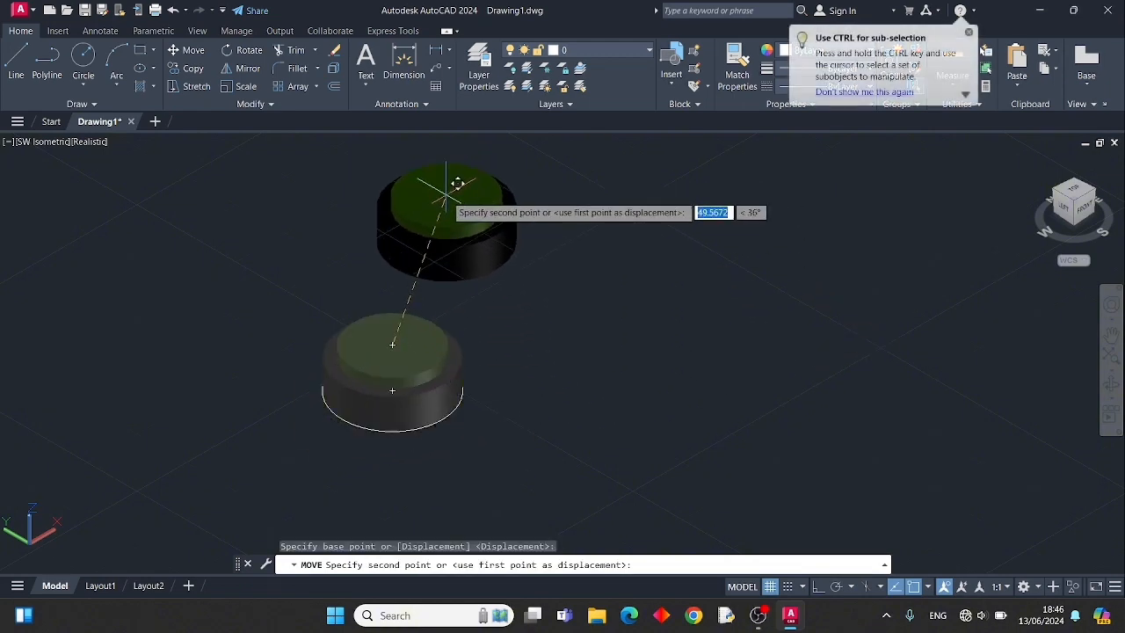
left_click(446, 193)
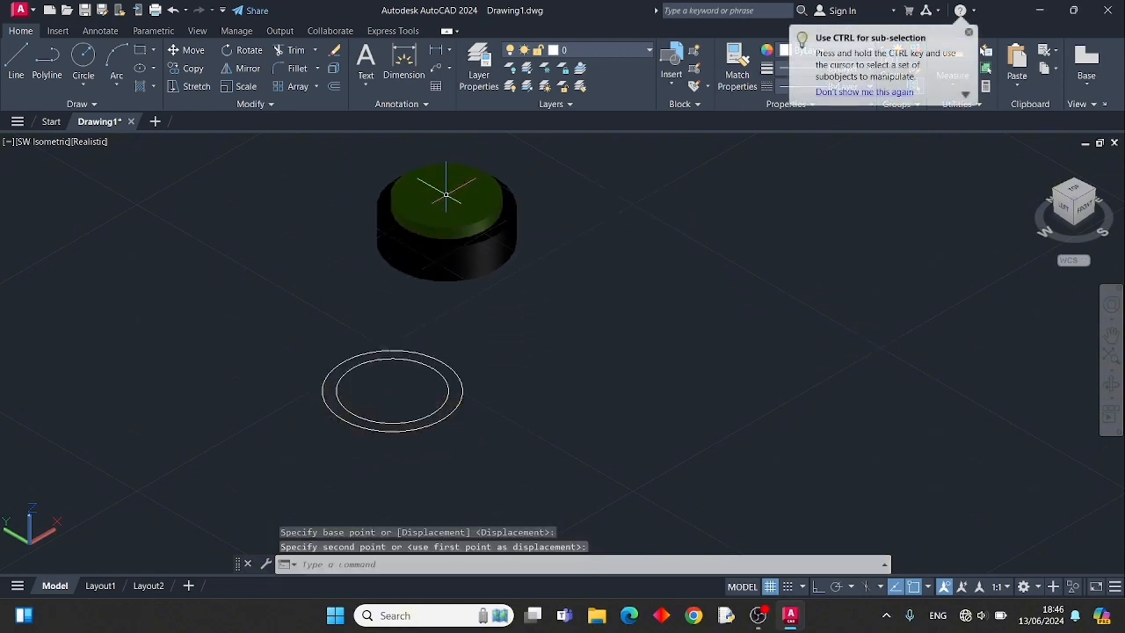
Step: Delete the two base circles left behind by the moved cylinders
left_click(410, 429)
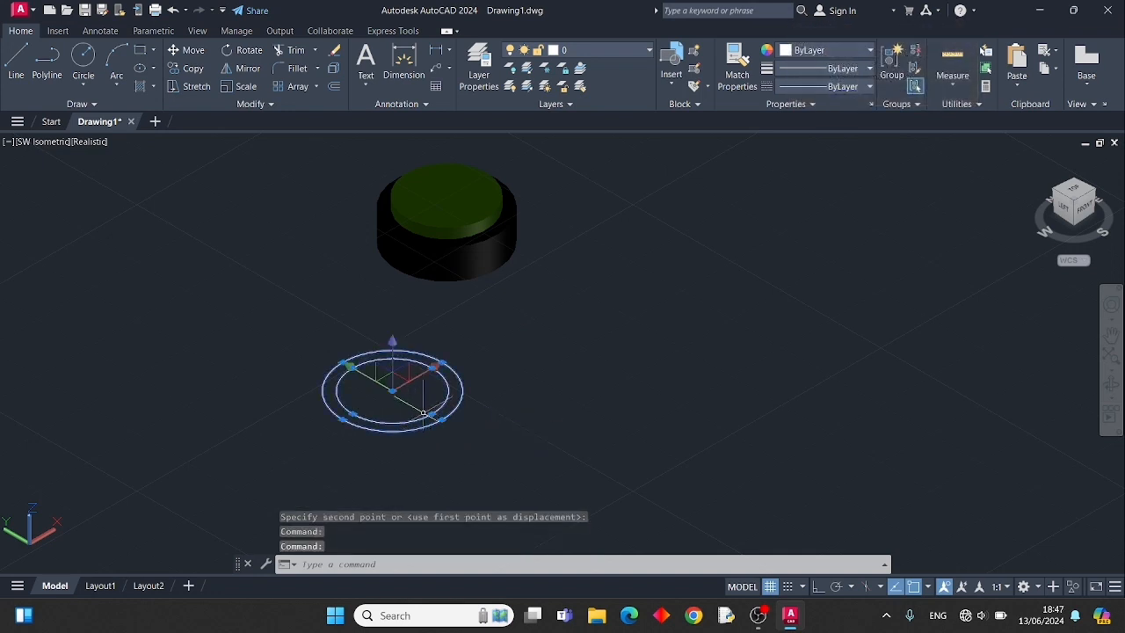
left_click(424, 413)
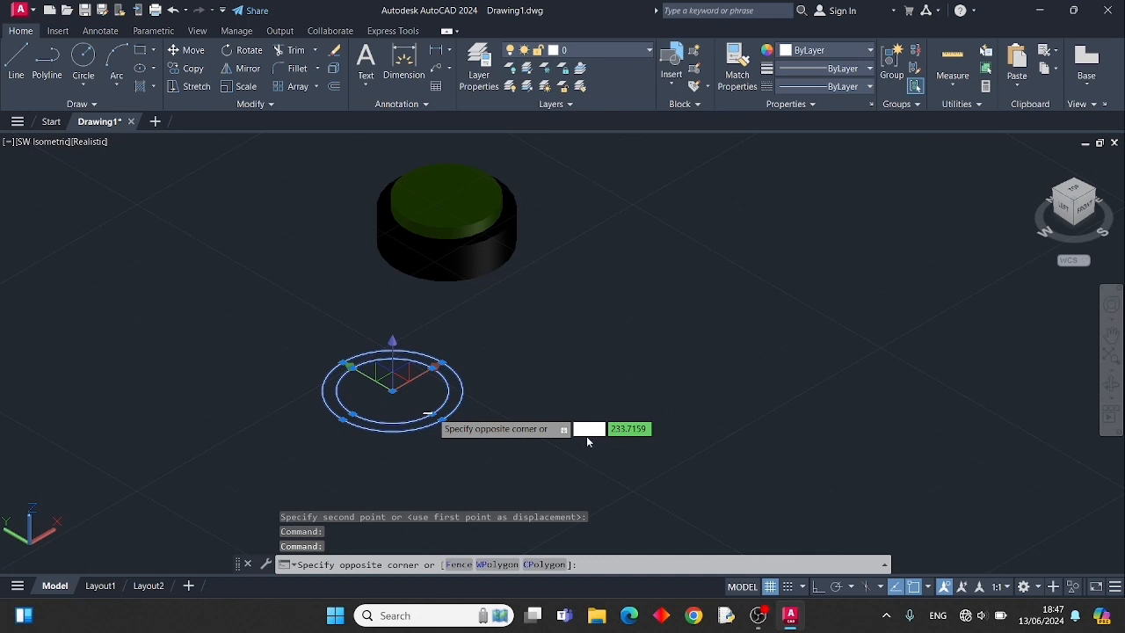
left_click(694, 357)
key("Delete")
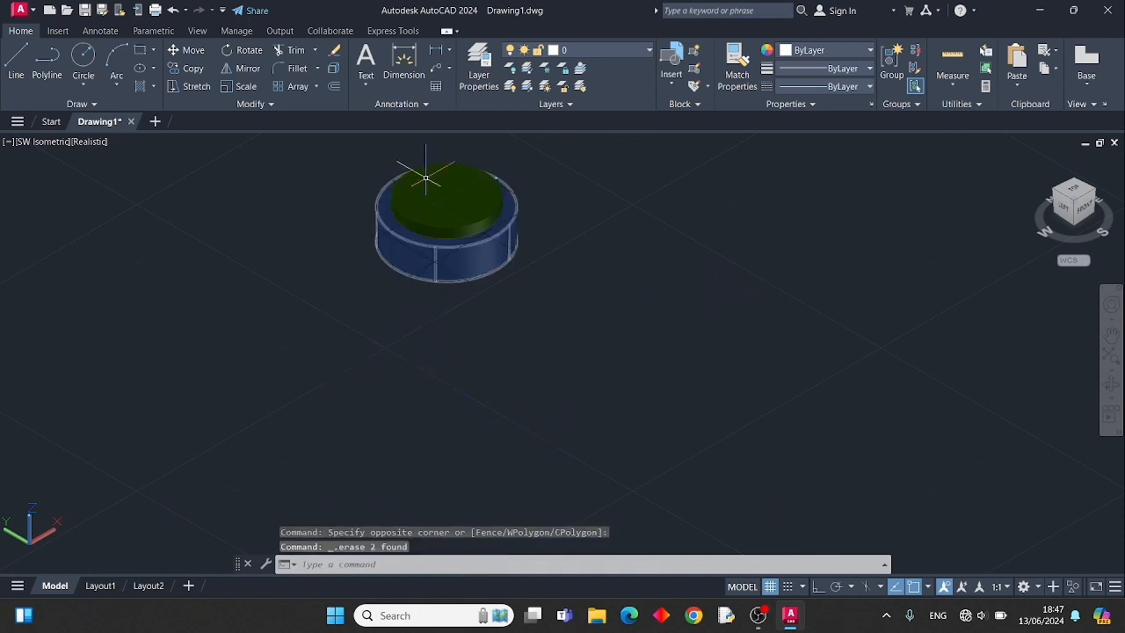
Step: Move both cylinders together about 63 units aside to free up the middle of the drawing area
left_click(459, 279)
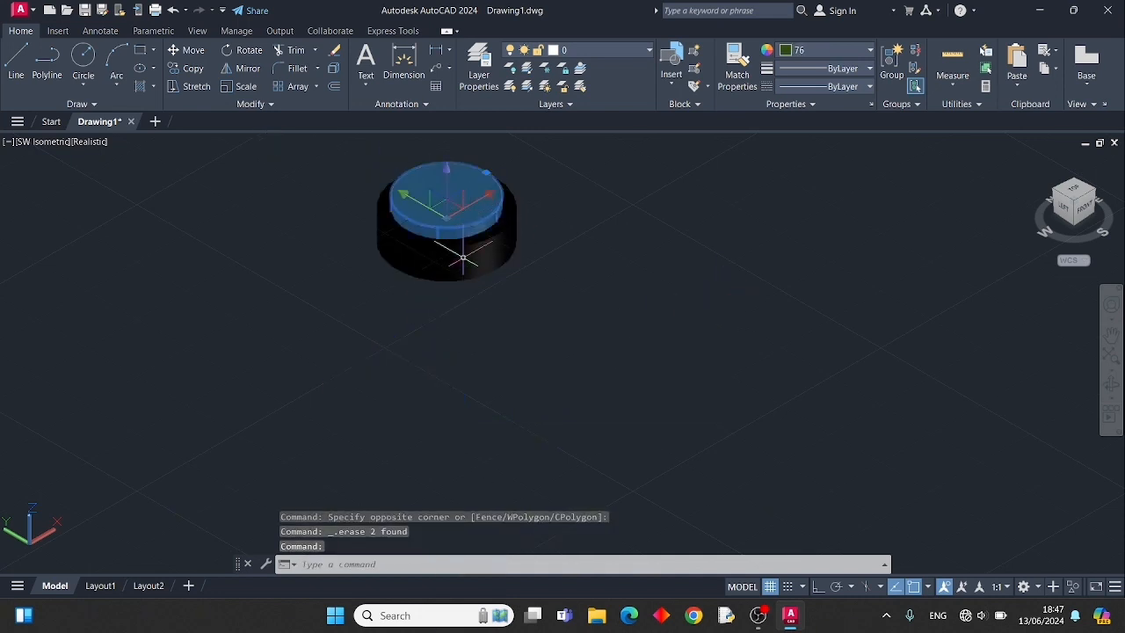
left_click(463, 257)
left_click(189, 50)
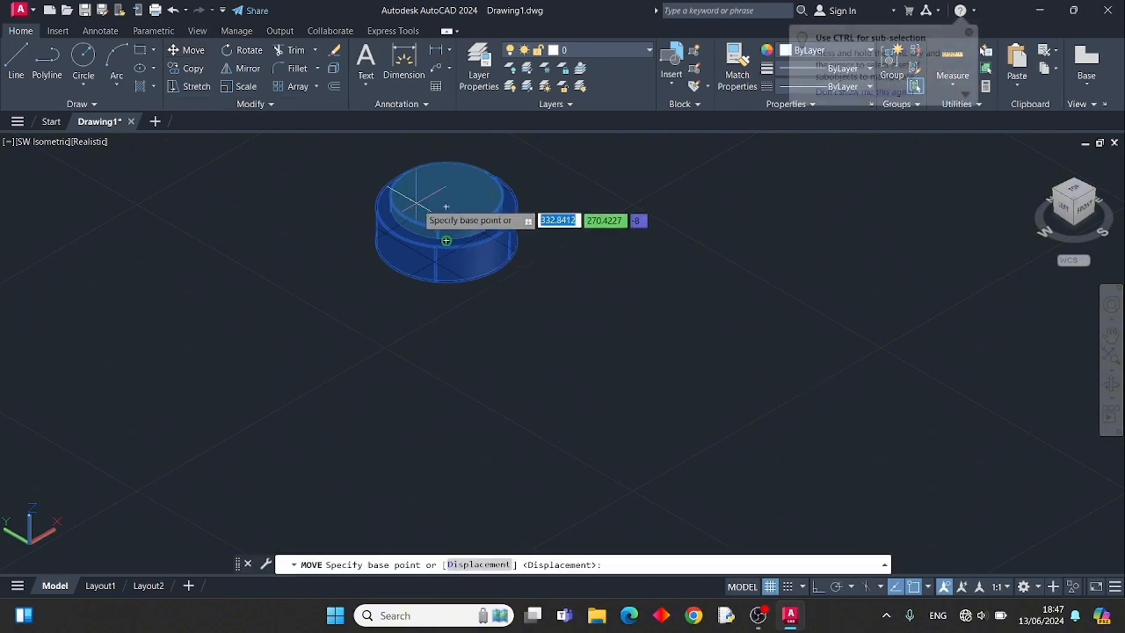
left_click(416, 199)
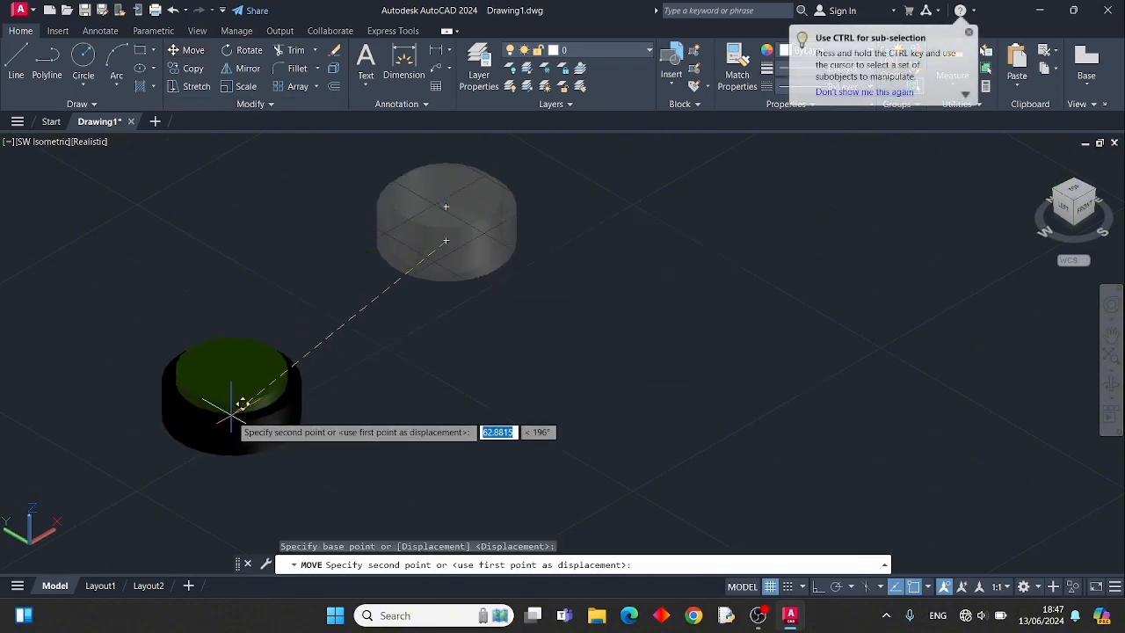
left_click(231, 410)
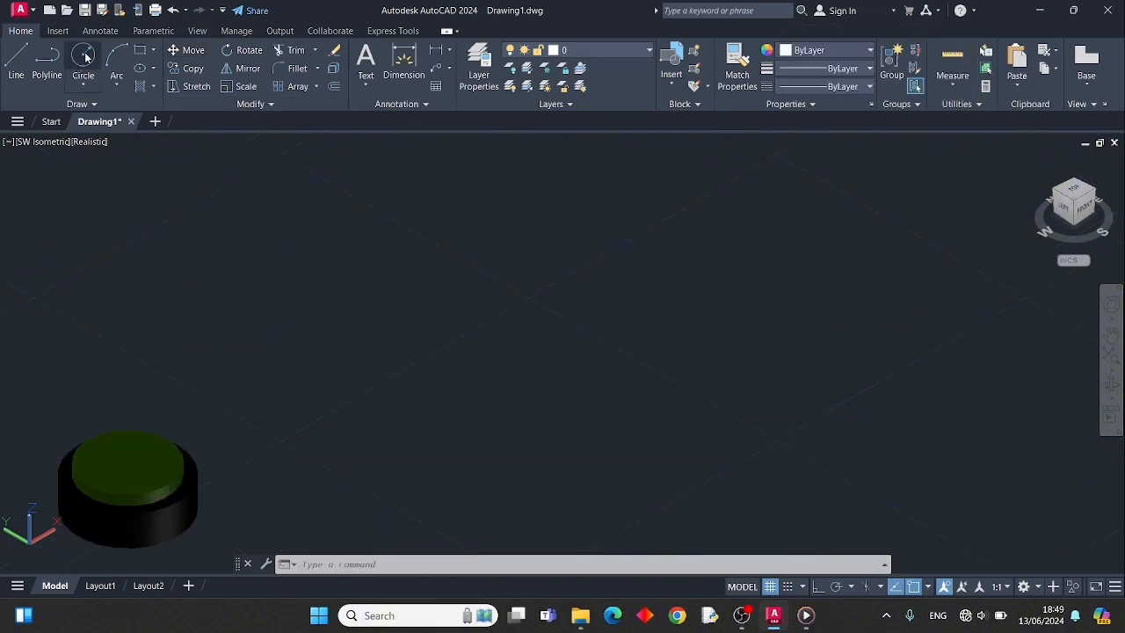
left_click(83, 56)
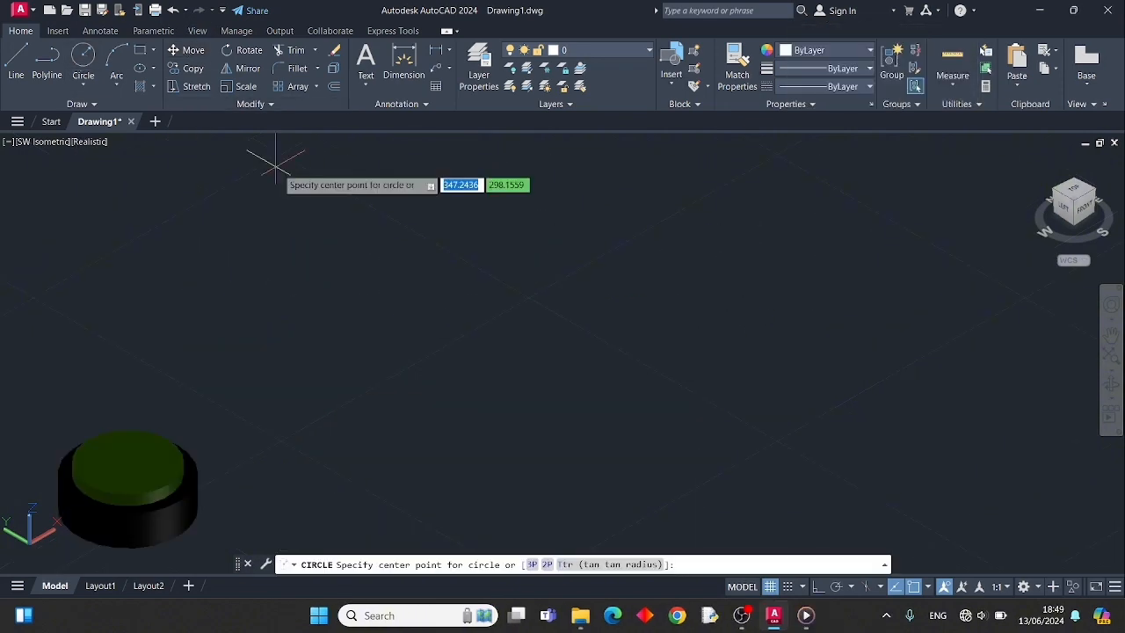
left_click(382, 346)
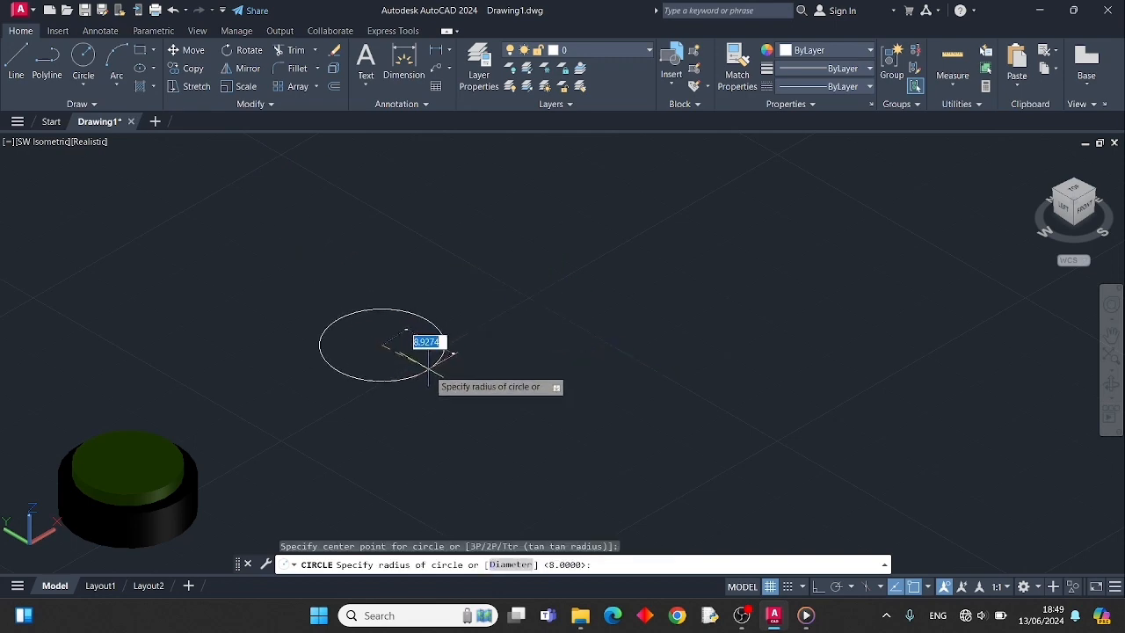
type("6")
key("Return")
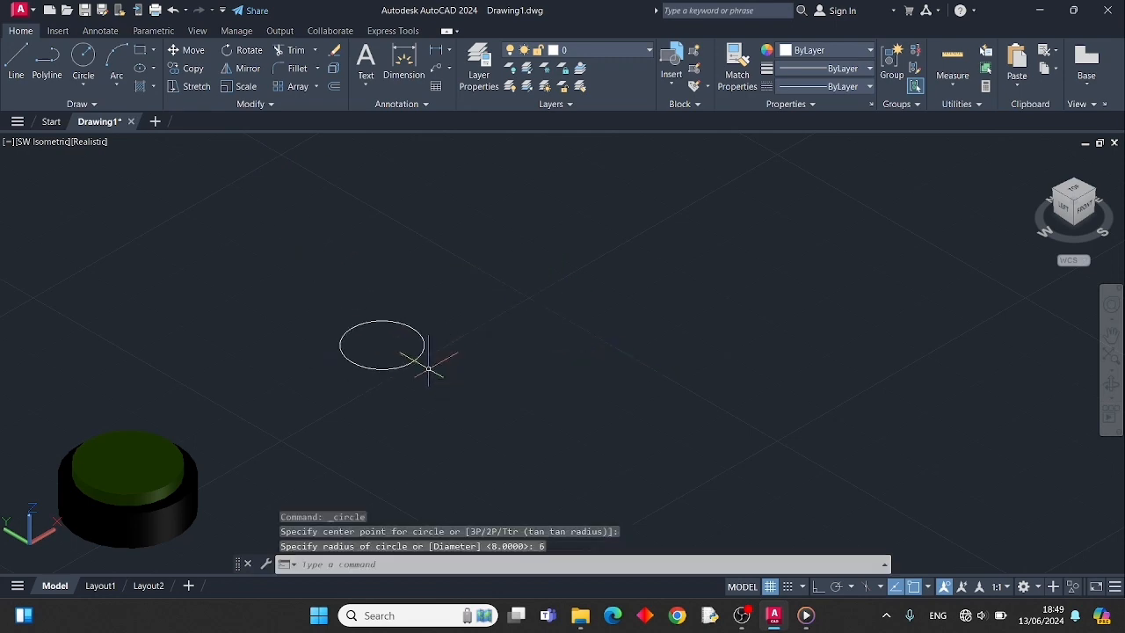
left_click(394, 324)
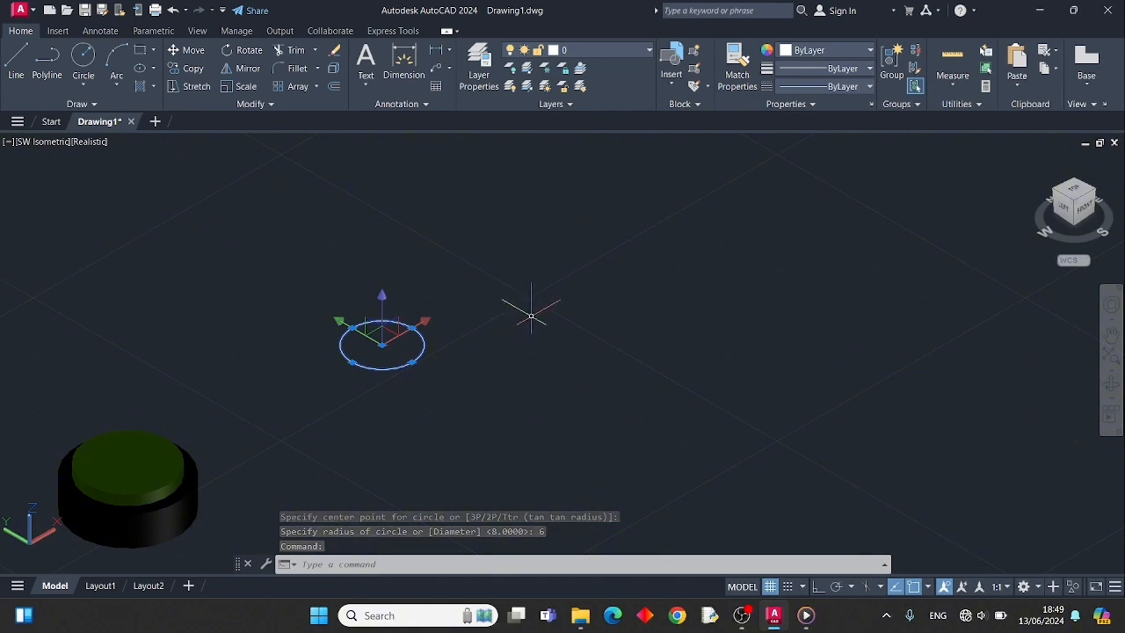
key("Delete")
Step: Draw a circle with a radius of 10 in the empty area beside the finished stepped part
left_click(84, 57)
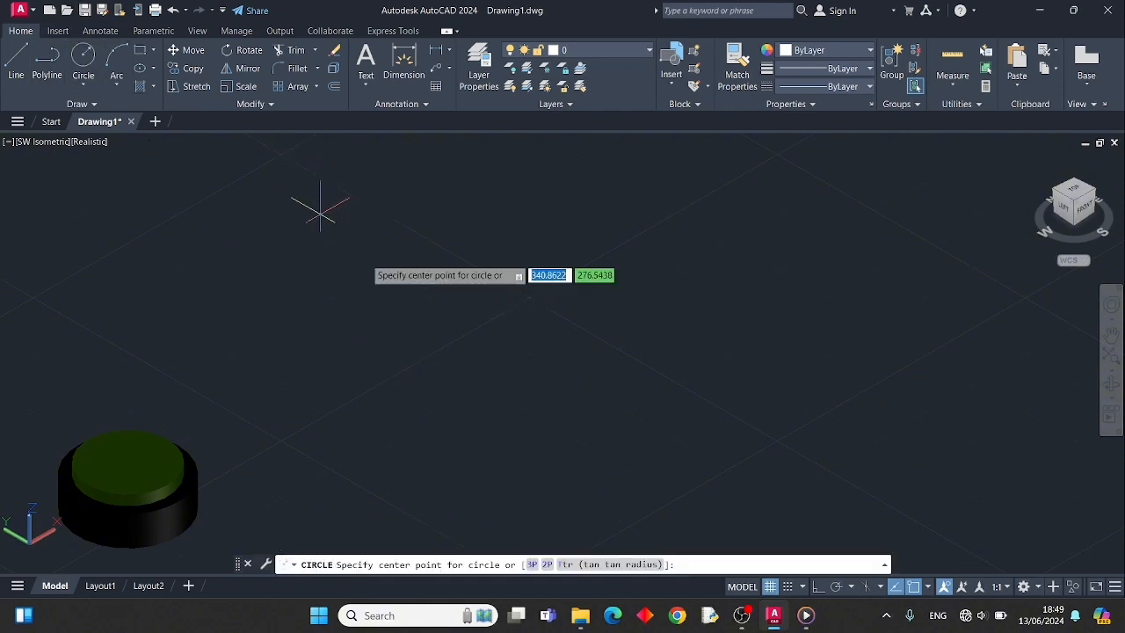
left_click(423, 357)
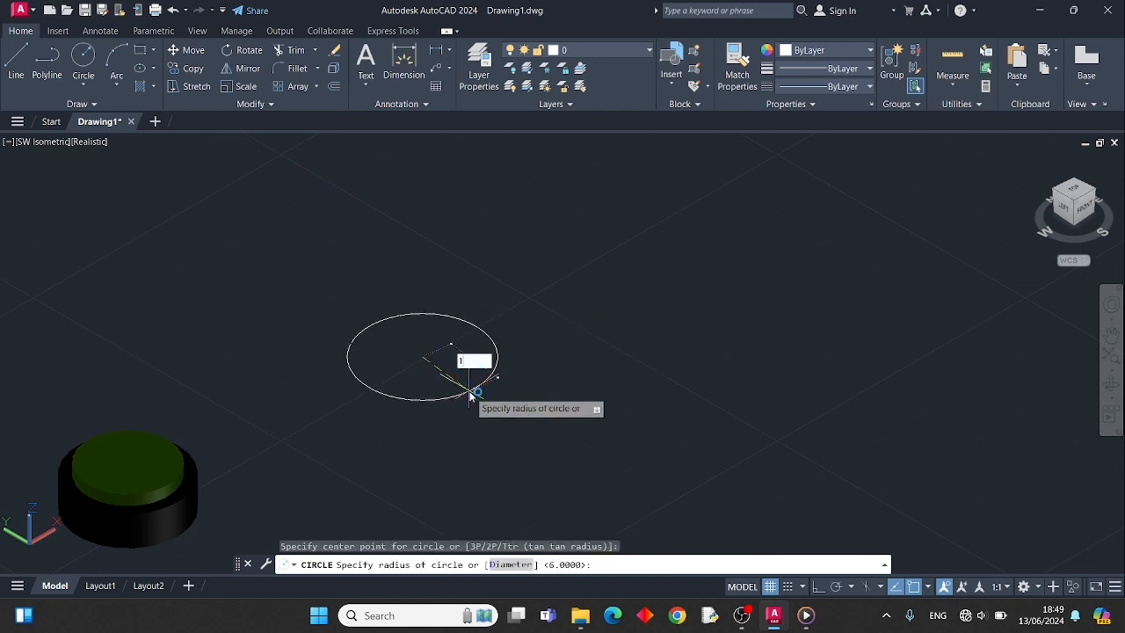
type("10")
key("Return")
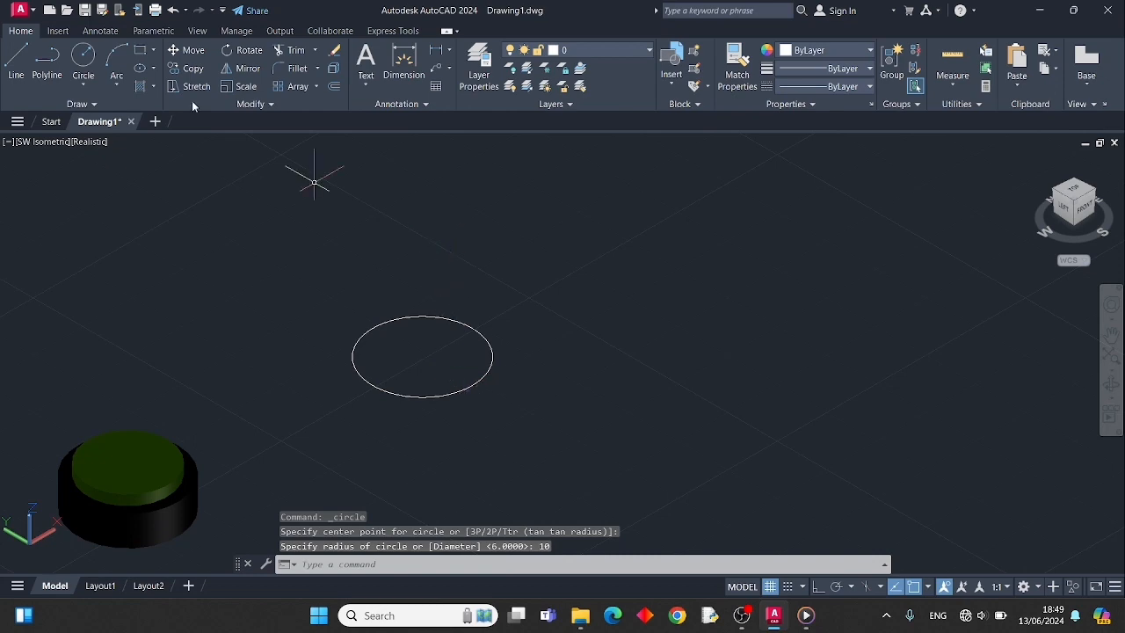
Step: Draw a concentric circle with a radius of 8 inside the radius 10 circle
left_click(83, 60)
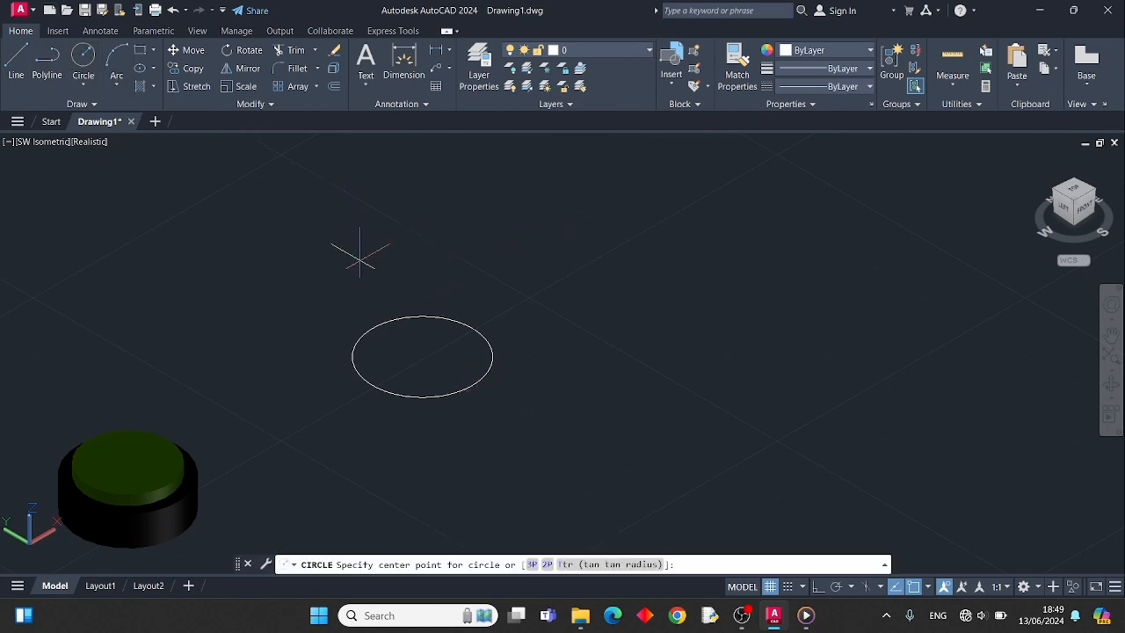
left_click(423, 357)
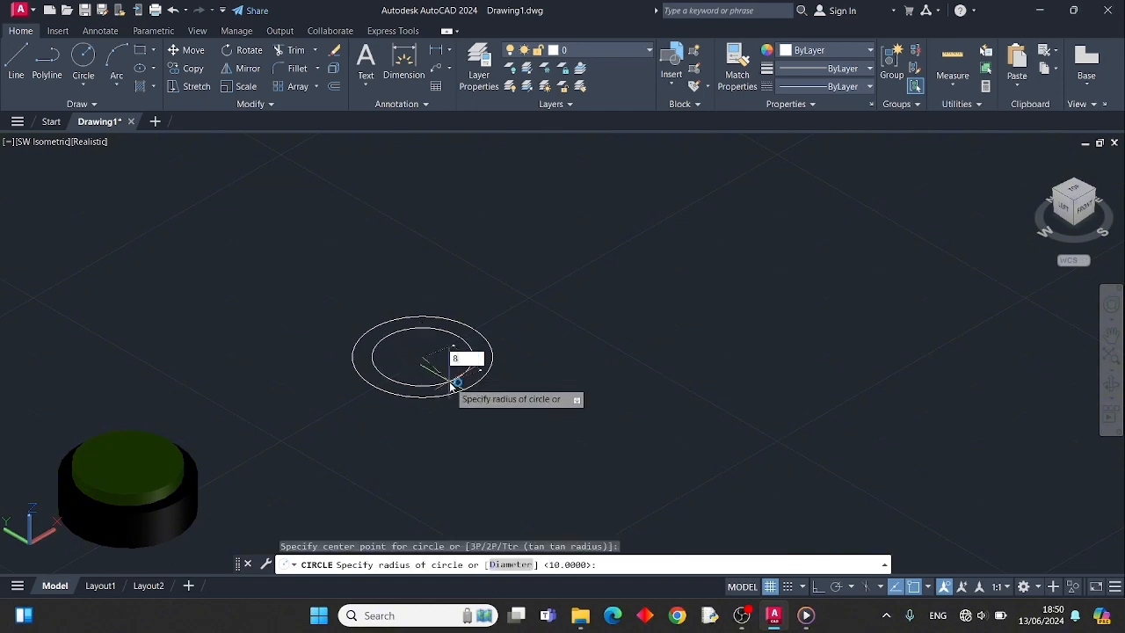
type("8")
key("Return")
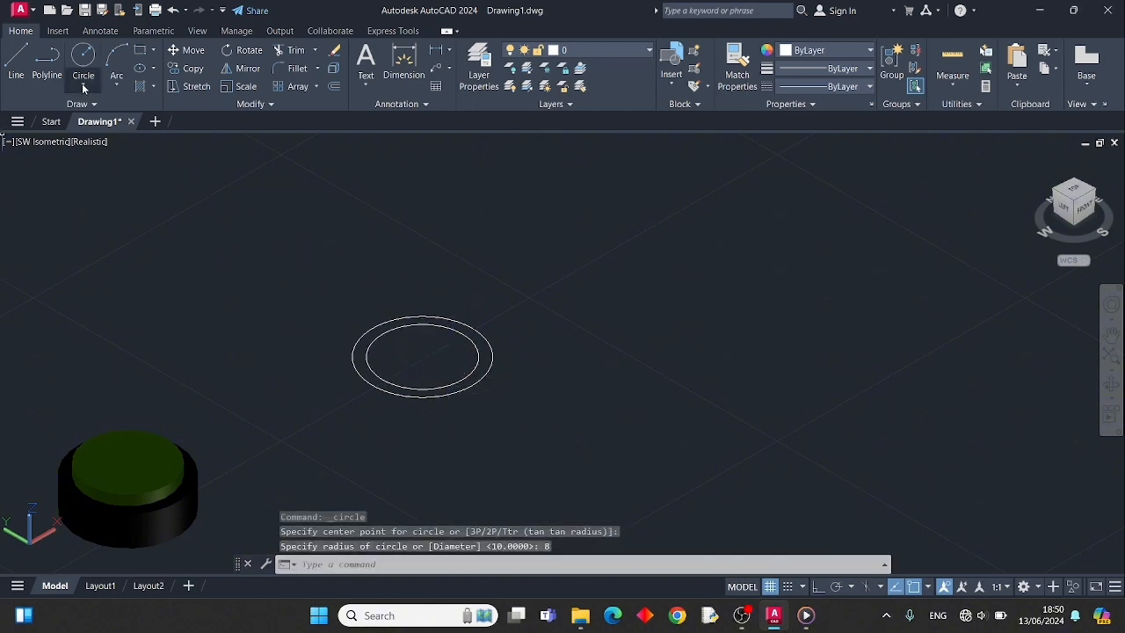
Step: Switch the viewport's visual style to 2D Wireframe
left_click(77, 146)
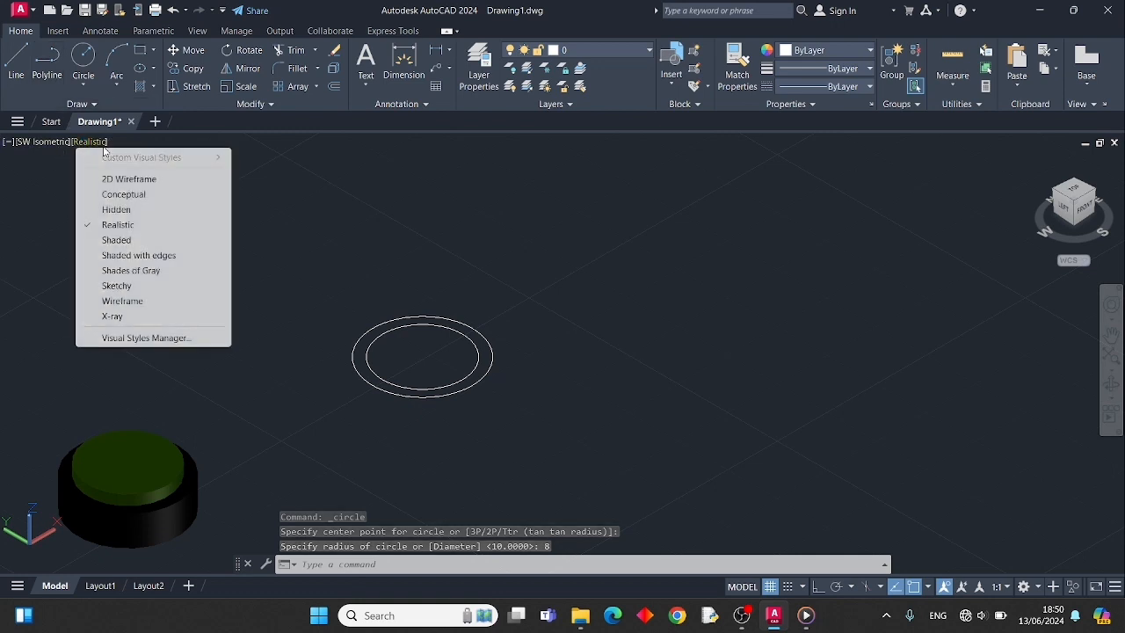
left_click(112, 181)
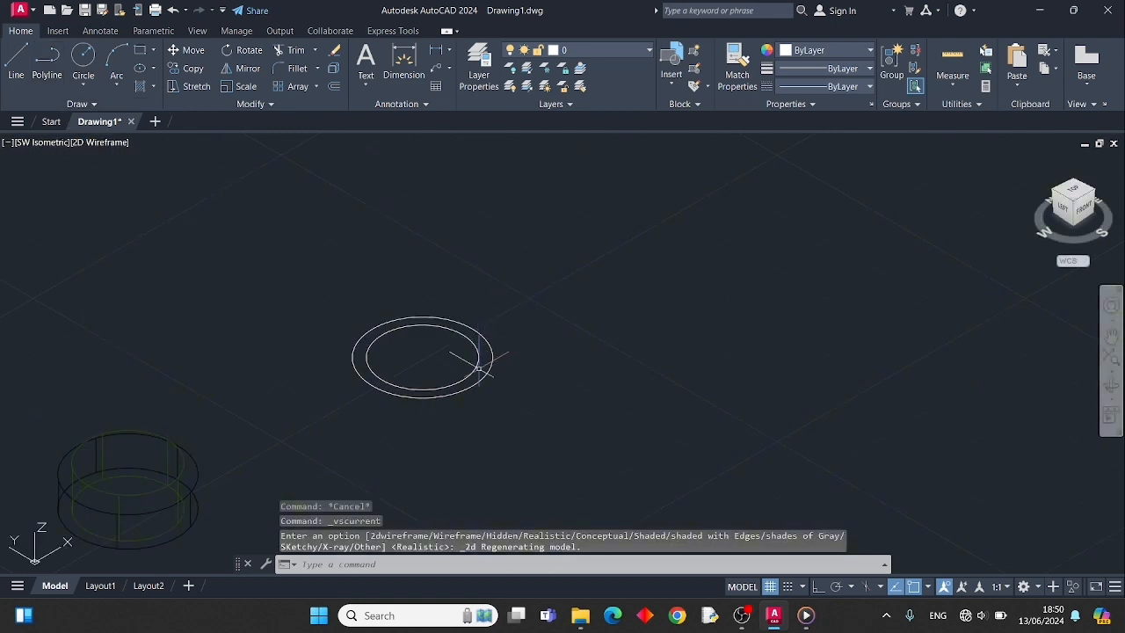
middle_click_drag(518, 301, 452, 273)
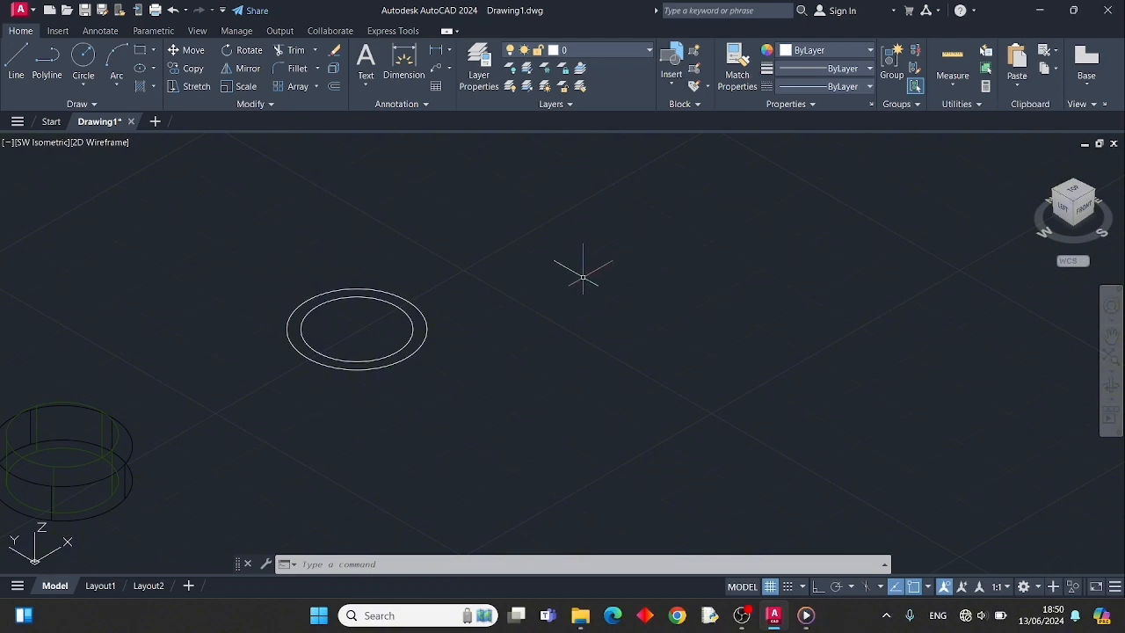
type("in")
key("Return")
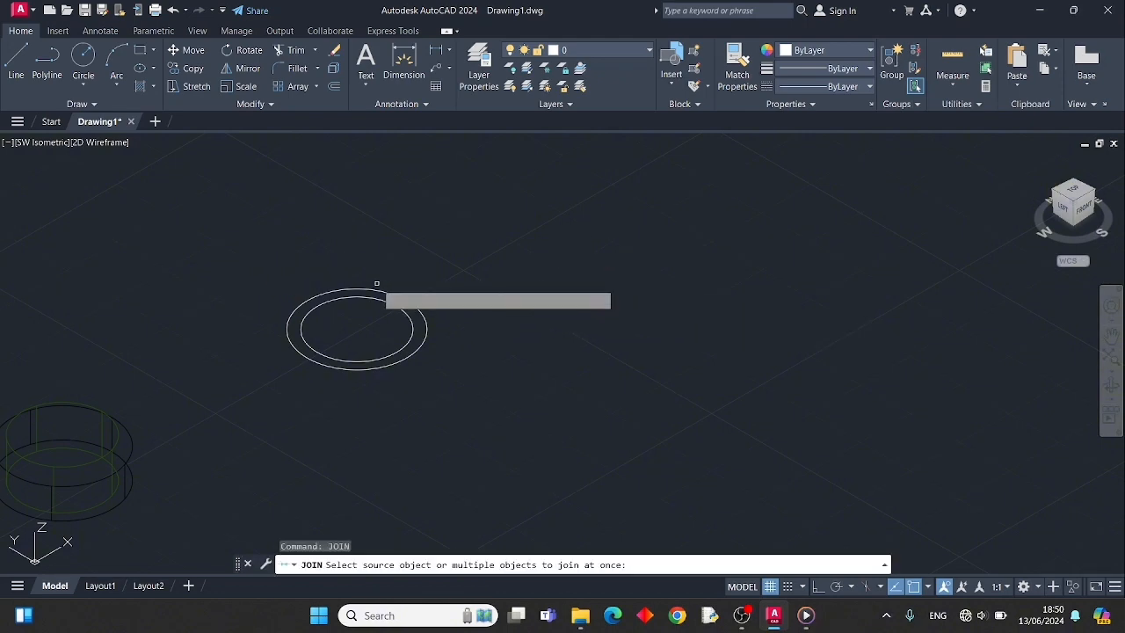
left_click(286, 278)
left_click(455, 391)
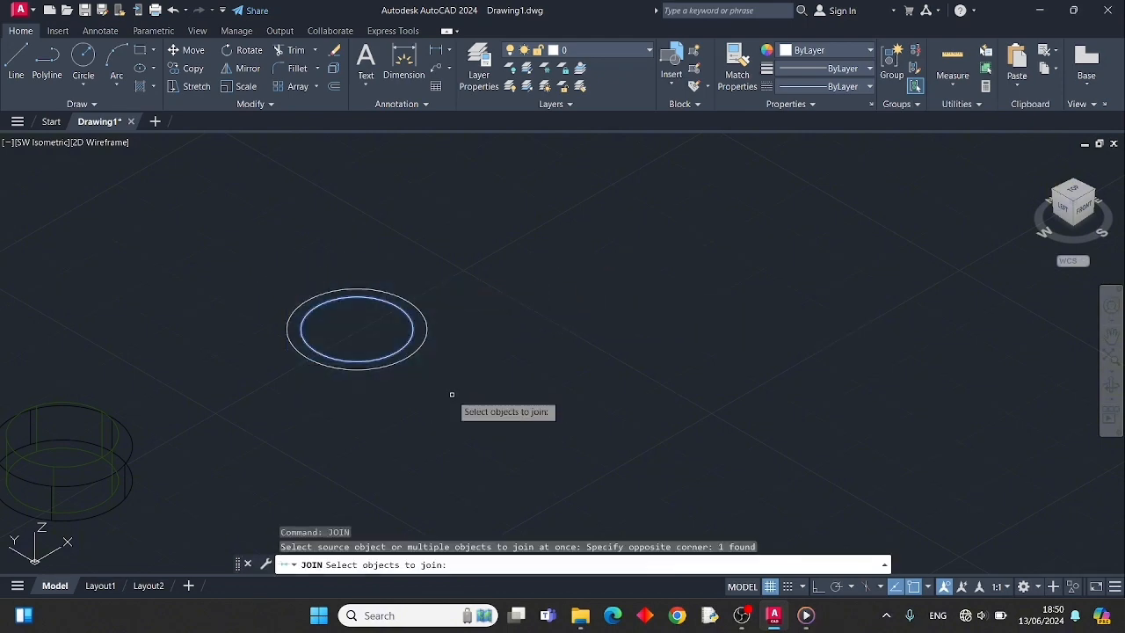
left_click(258, 279)
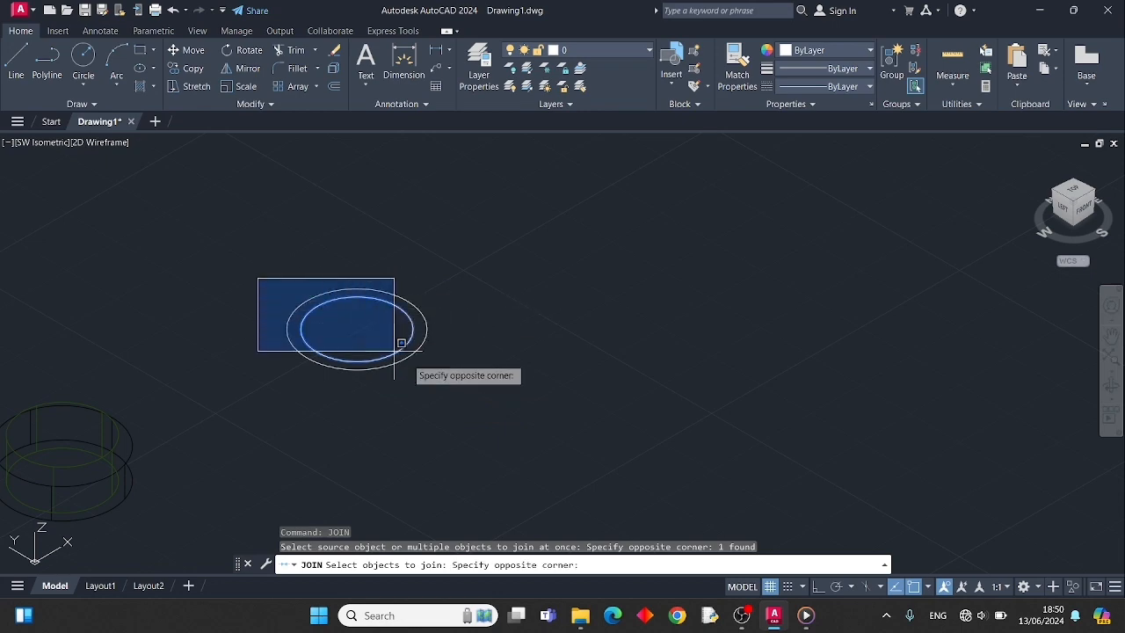
left_click(451, 380)
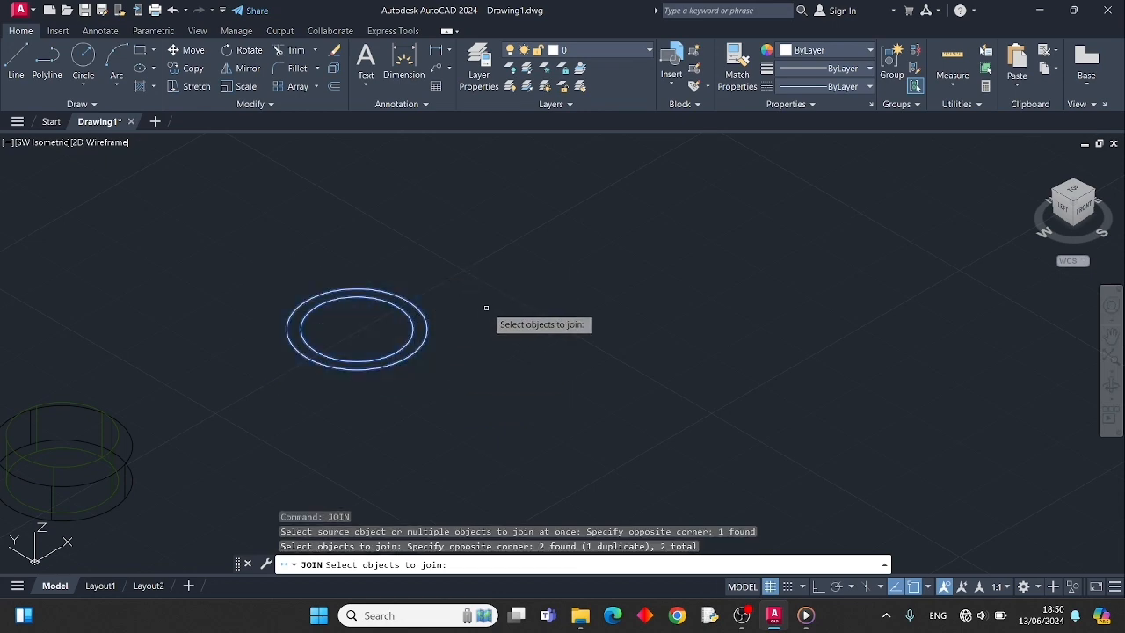
key("Escape")
Step: Extrude the outer circle of the new concentric pair 6 units upward with Presspull
type("PRE")
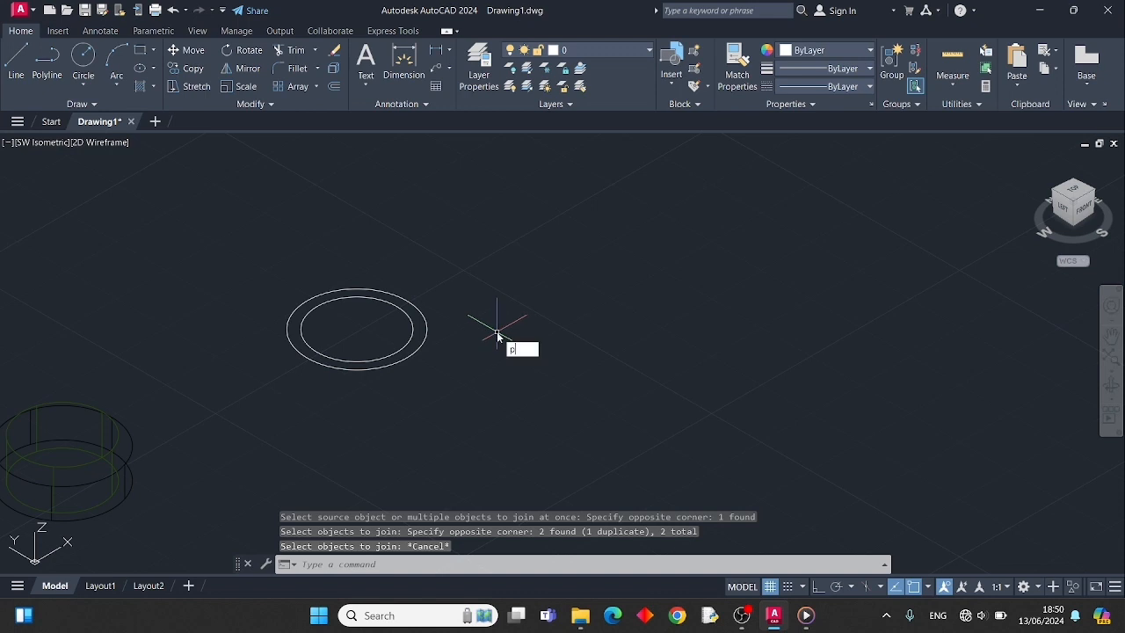
left_click(559, 379)
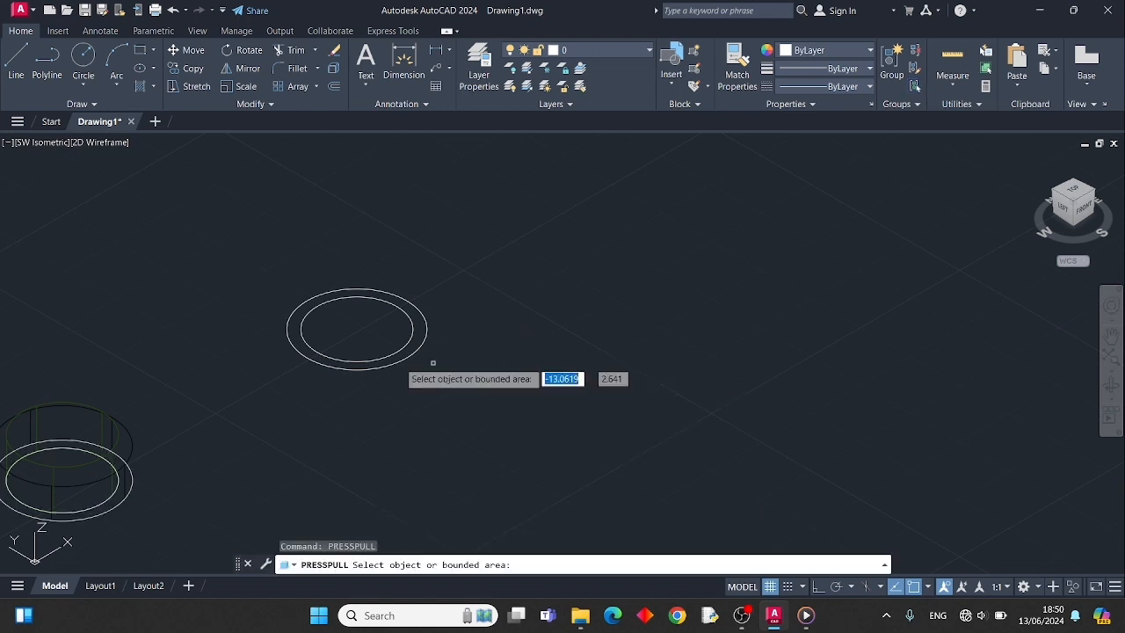
left_click(390, 364)
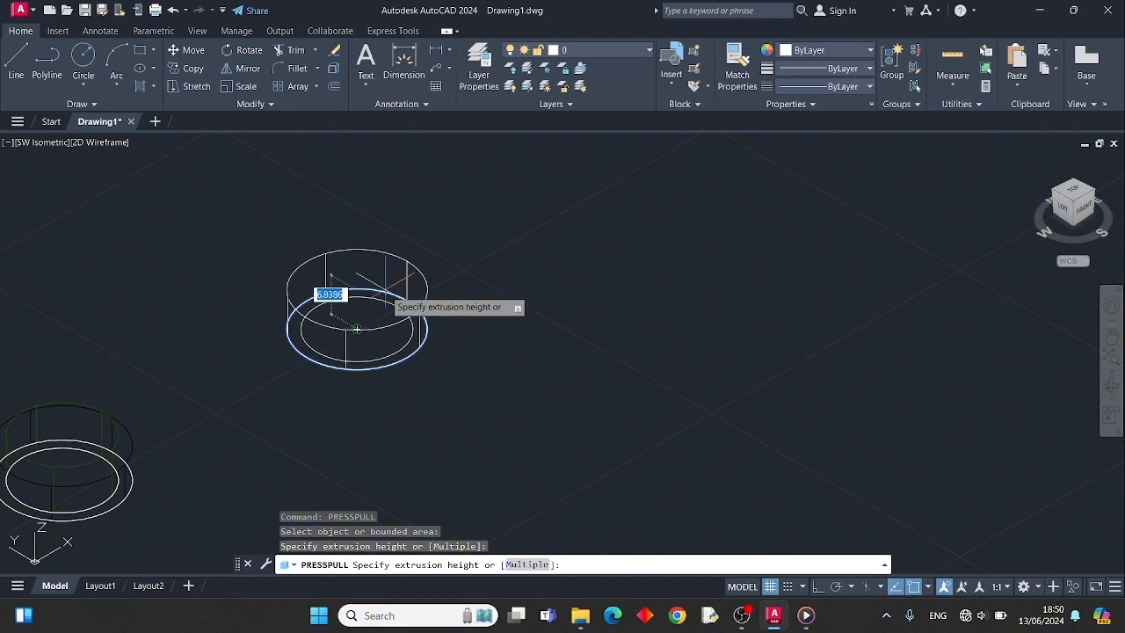
type("6")
key("Return")
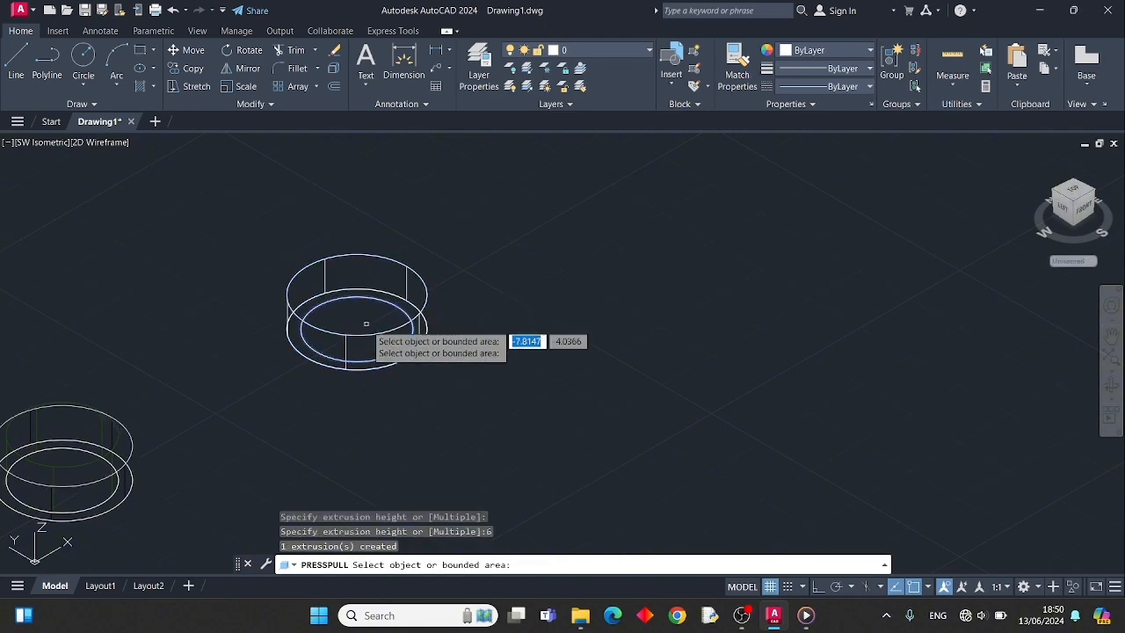
Step: Extrude the inner circle 8 units upward with Presspull and display the model in the Realistic visual style
left_click(370, 358)
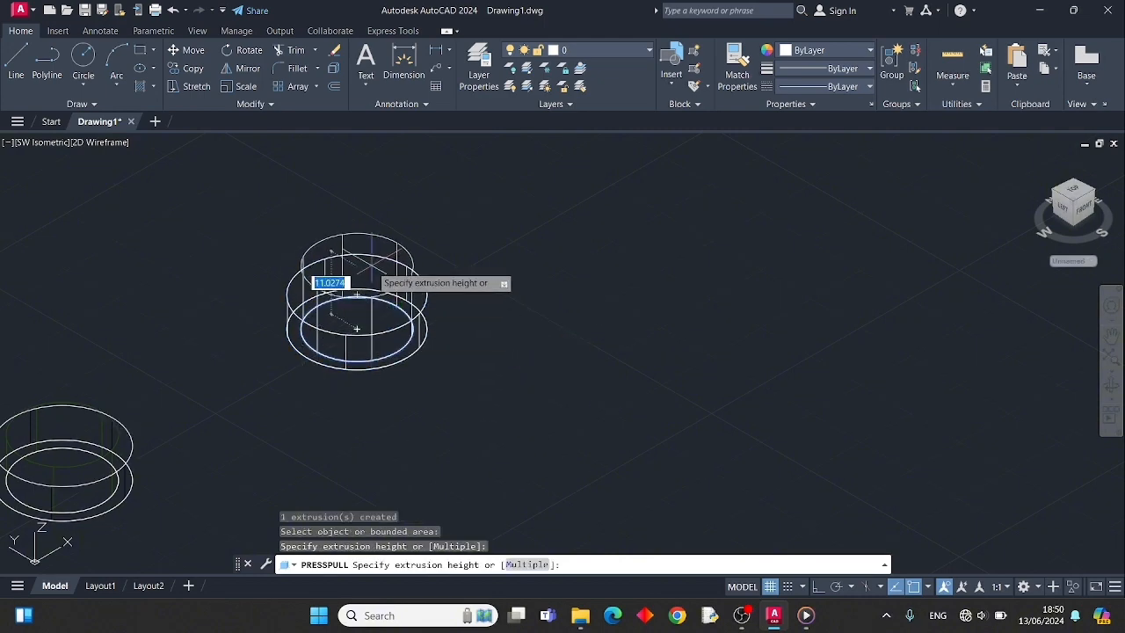
type("8")
key("Return")
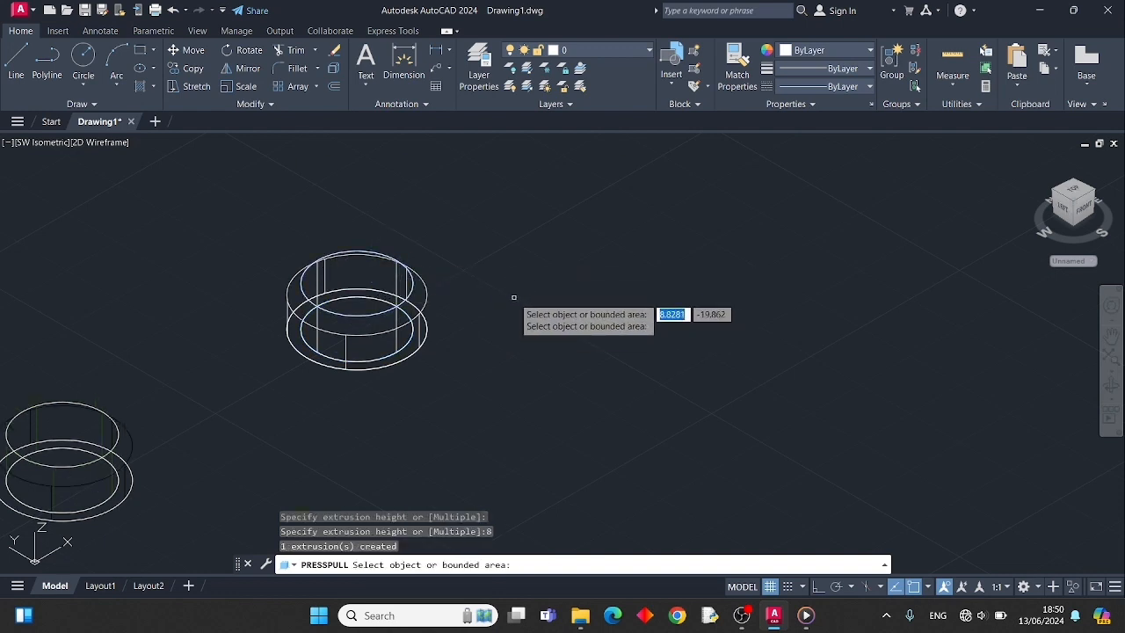
key("Return")
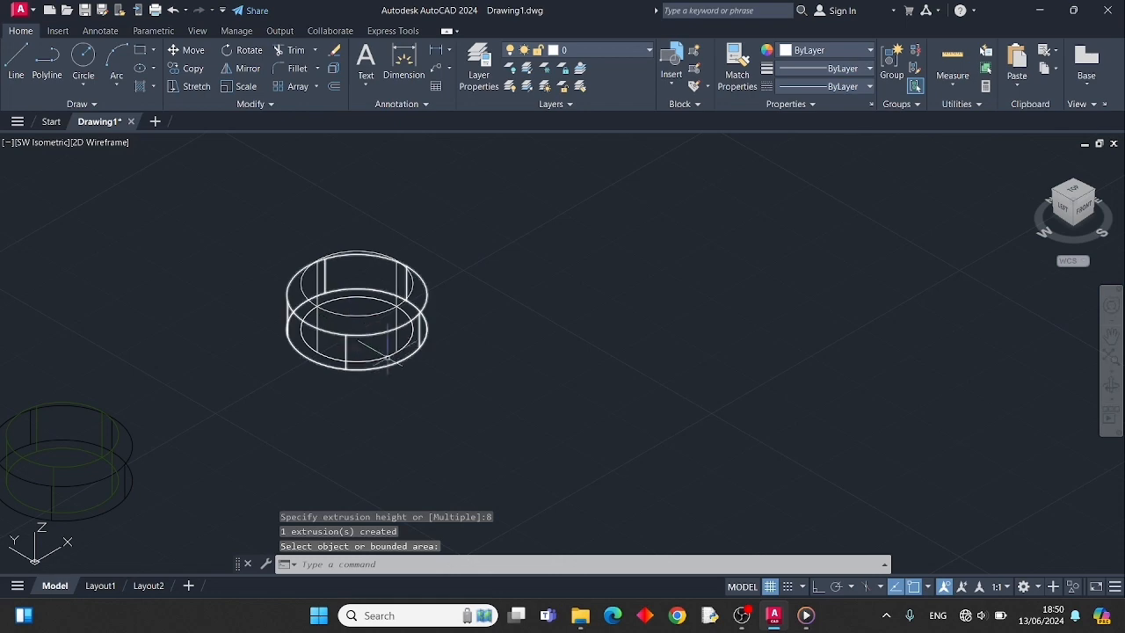
left_click(121, 142)
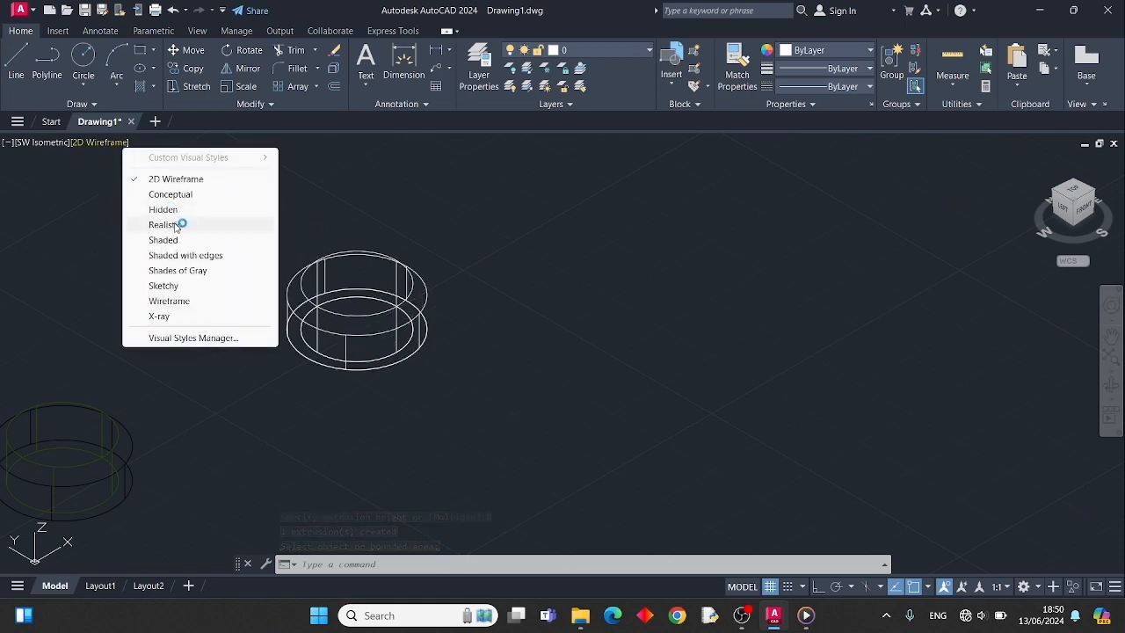
left_click(176, 224)
Step: Set the color of the second part's outer cylinder to gray, index color 253
left_click(384, 341)
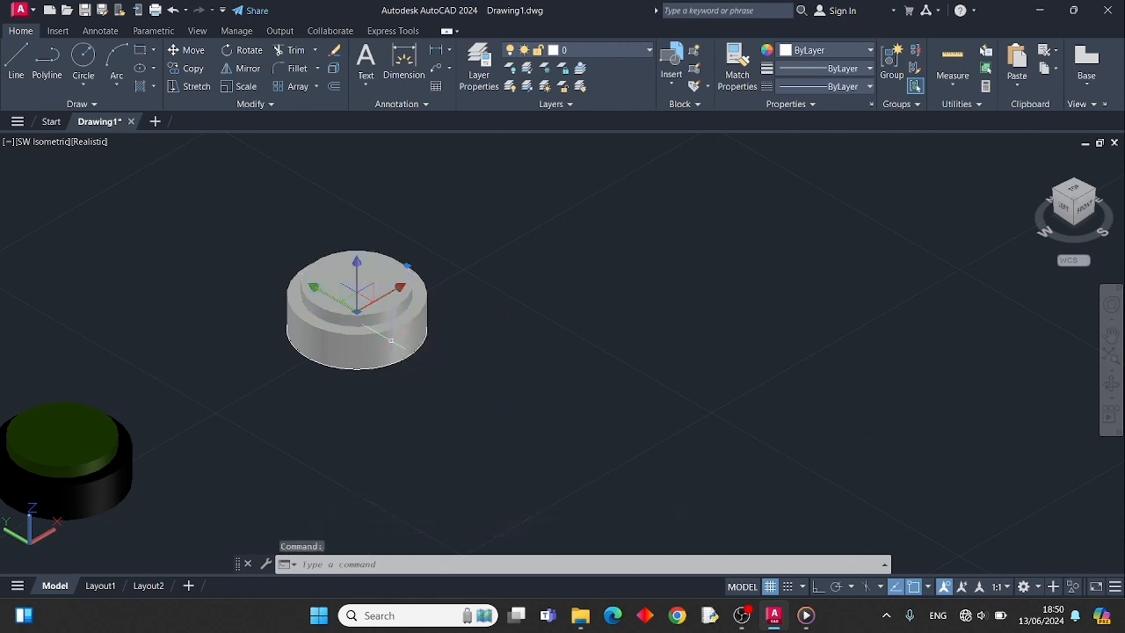
type("PR")
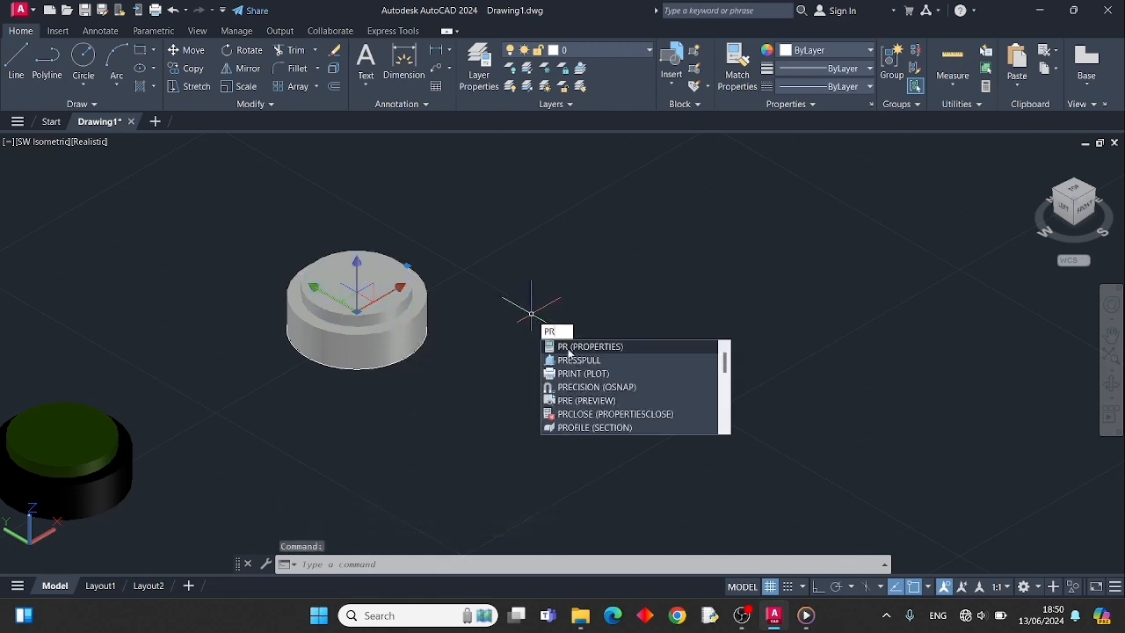
key("Return")
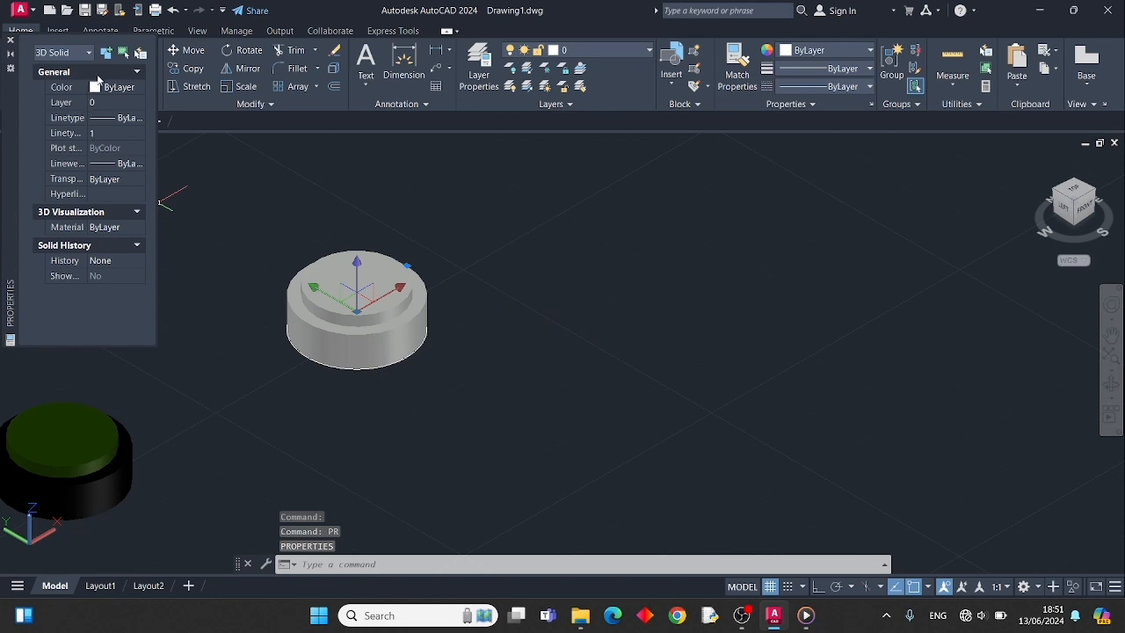
left_click(128, 88)
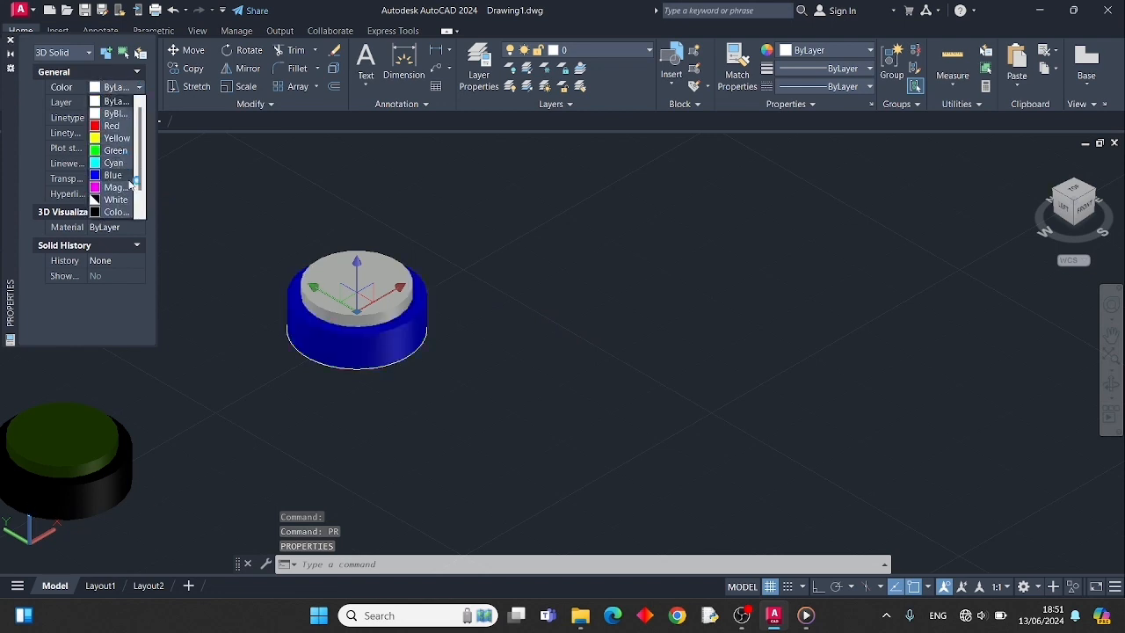
left_click(124, 213)
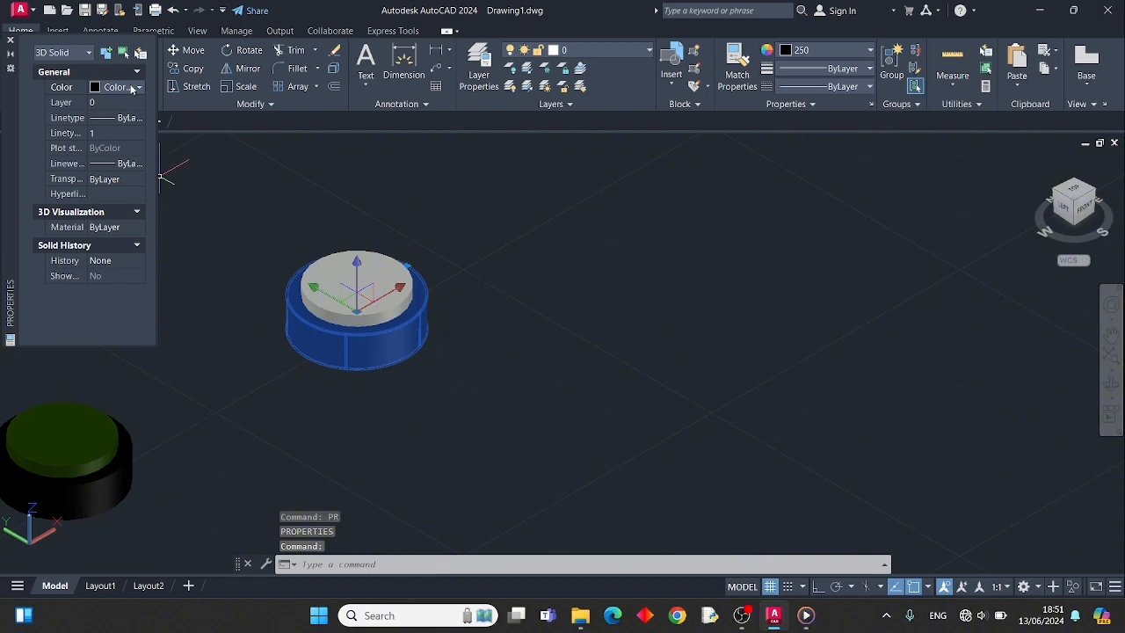
left_click(128, 88)
left_click(112, 213)
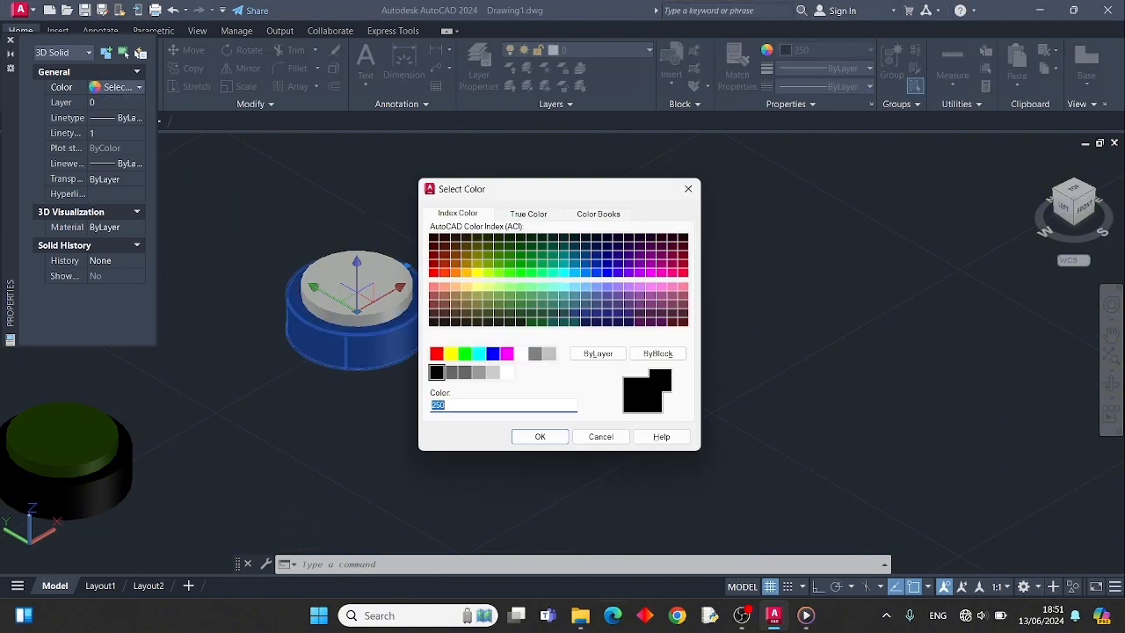
left_click(479, 374)
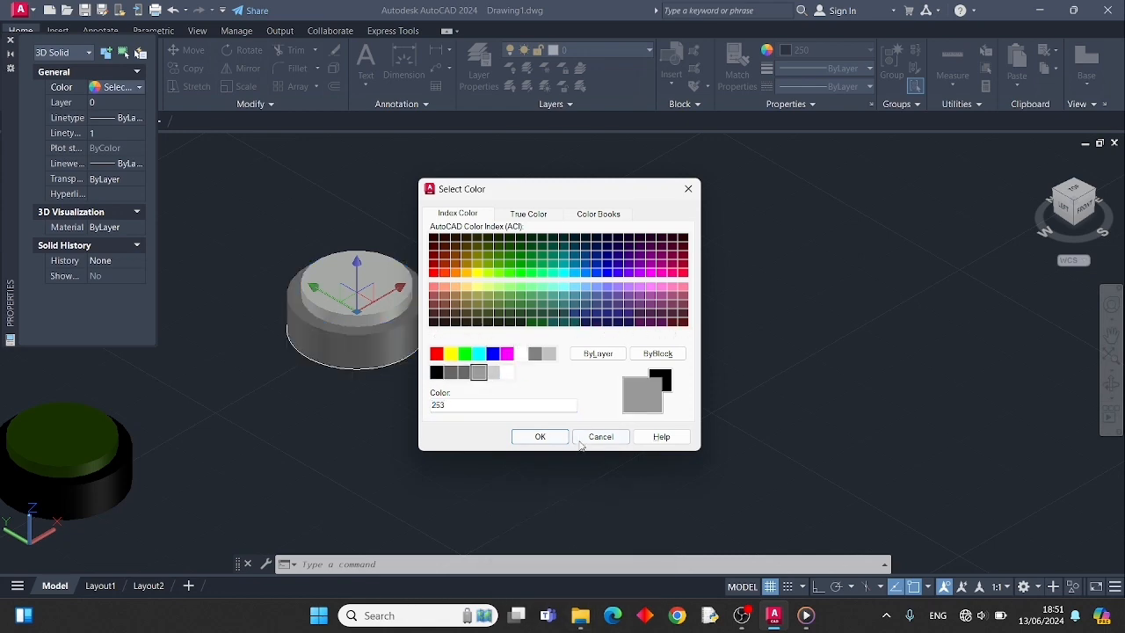
left_click(532, 442)
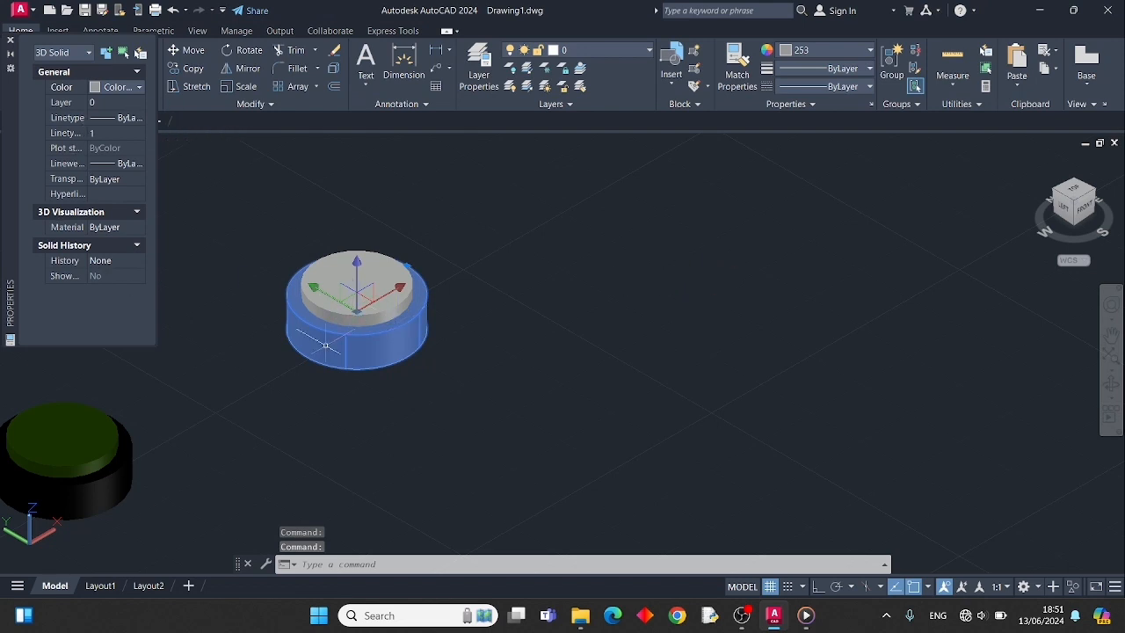
left_click(10, 39)
key("Escape")
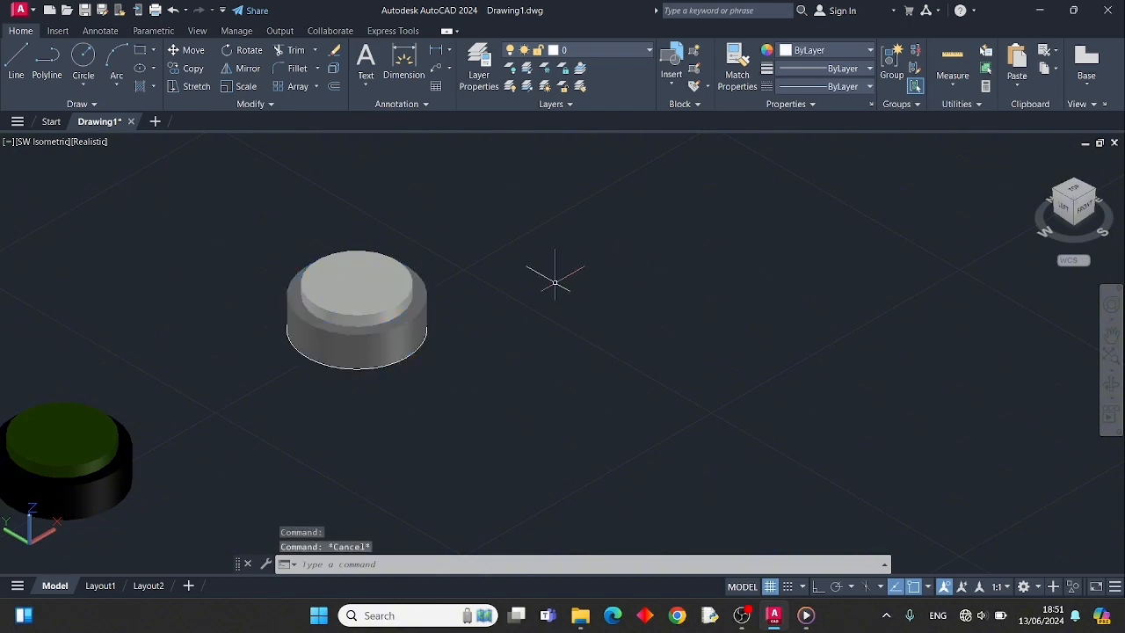
Step: Move both cylinders of the second part together off their base circles, using the center of the top face as base point
left_click(356, 339)
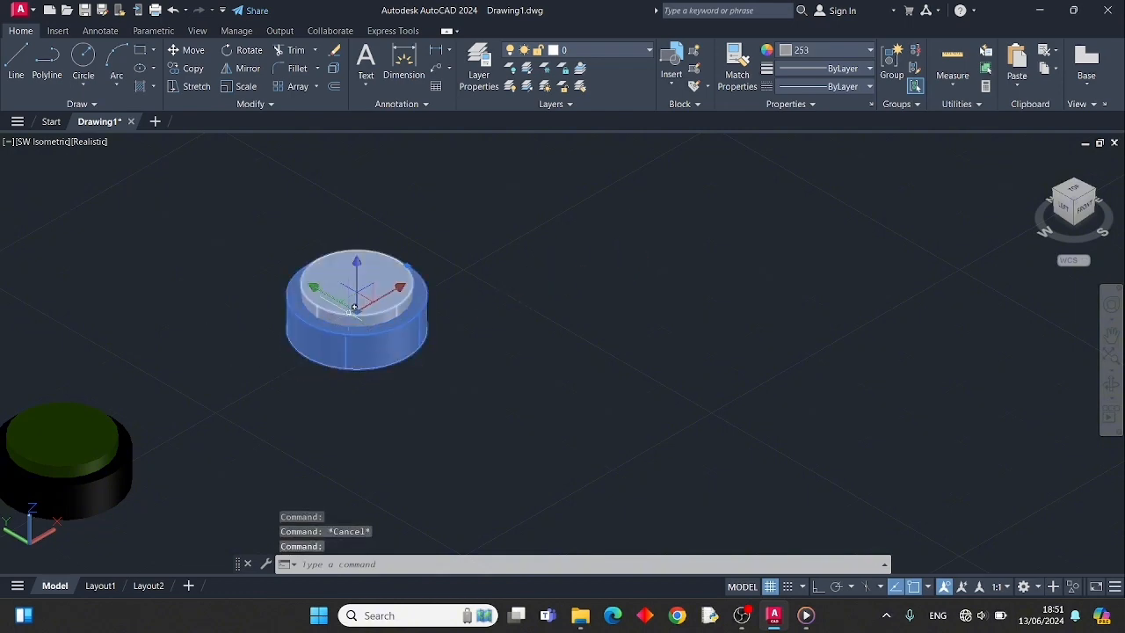
left_click(368, 279)
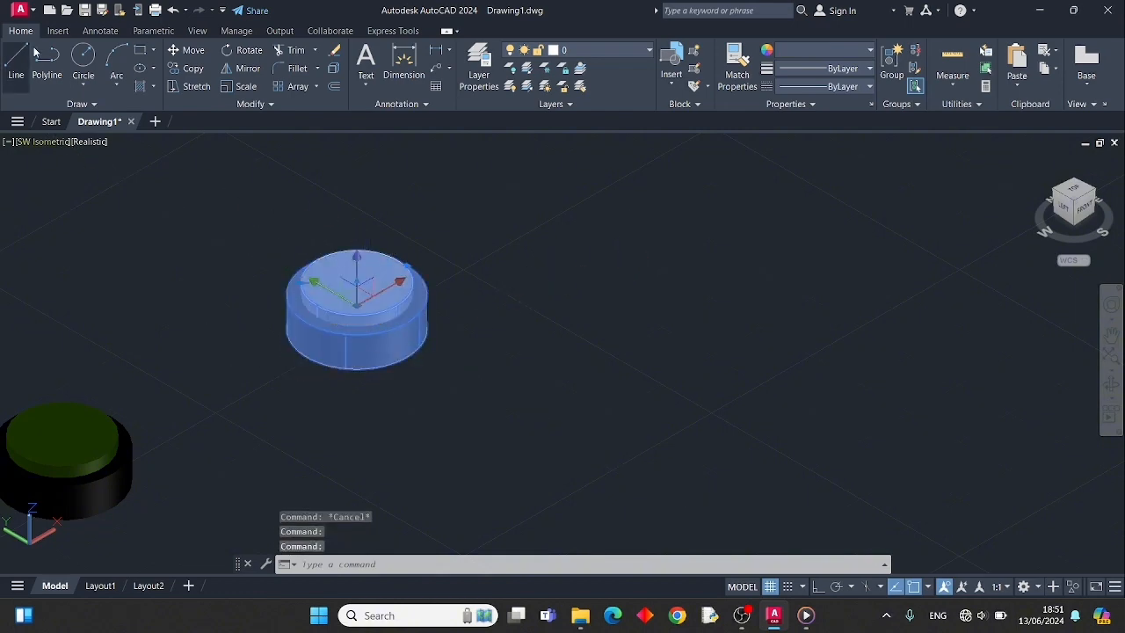
left_click(192, 51)
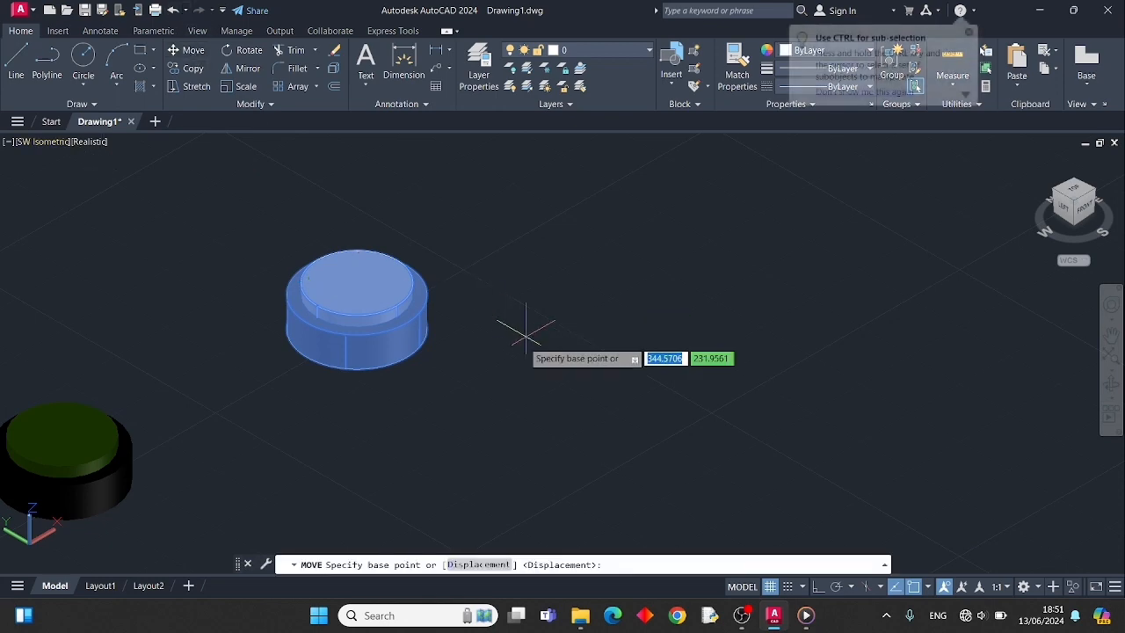
left_click(356, 282)
left_click(491, 237)
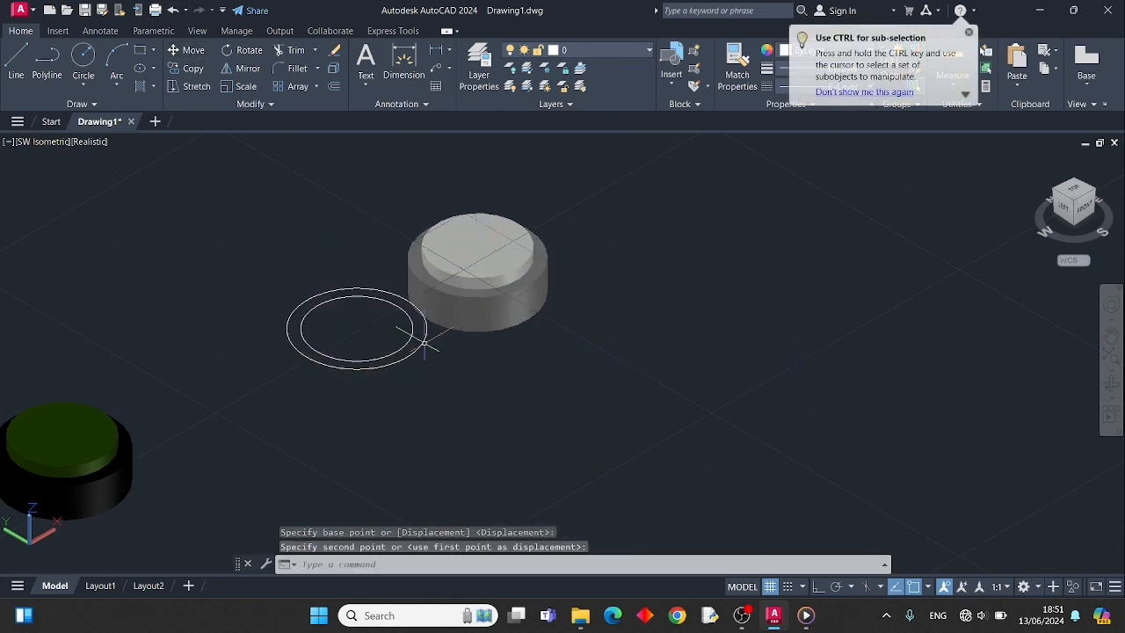
Step: Delete the two base circles left behind by the second part's cylinders
left_click(389, 351)
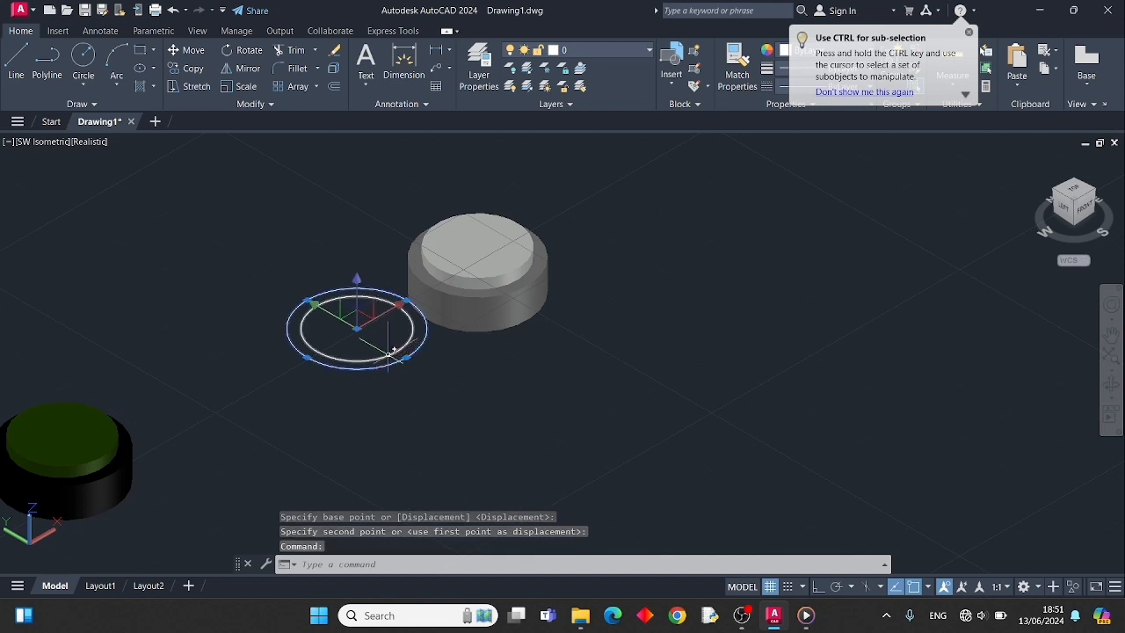
left_click(388, 351)
key("Delete")
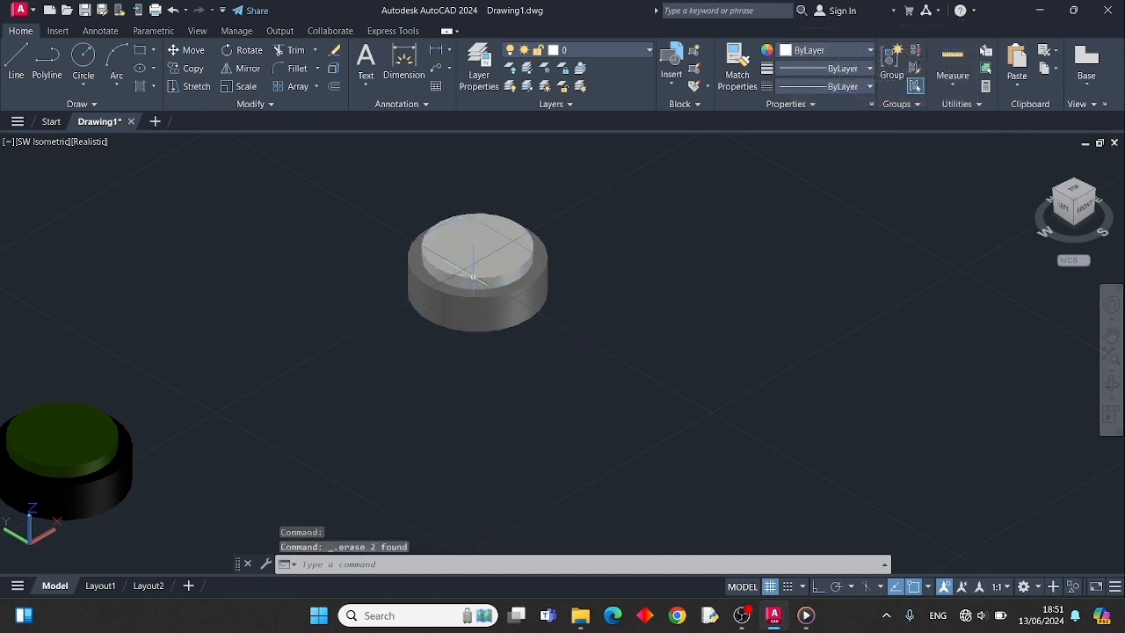
Step: Move the gray stepped part about 40 units closer to the black and green part, using its center as base point
left_click(477, 264)
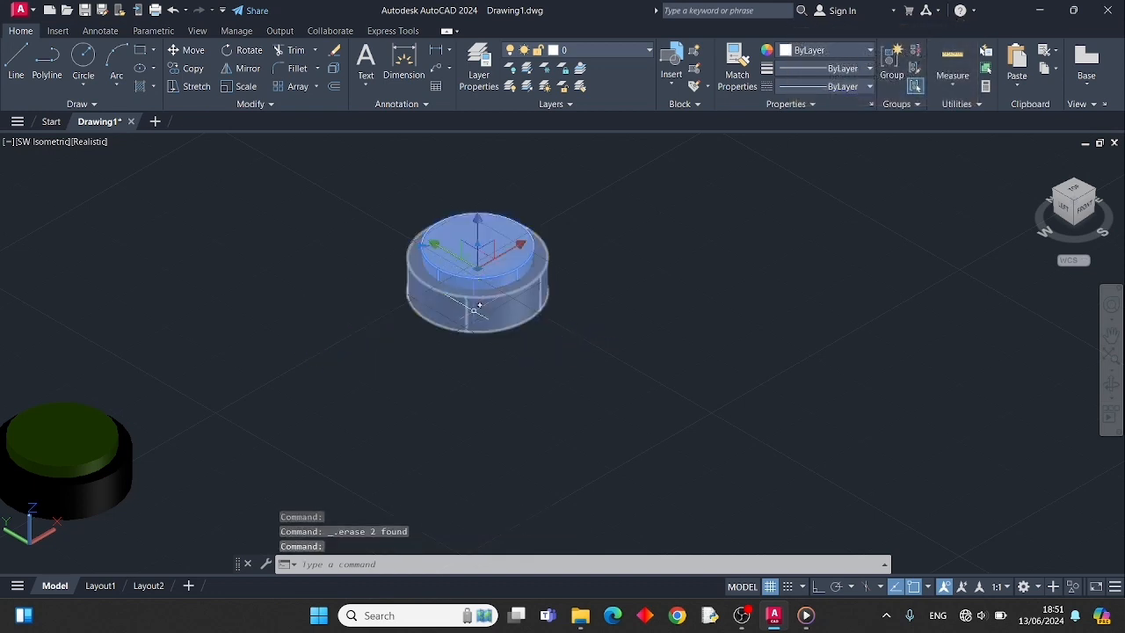
left_click(187, 50)
left_click(477, 258)
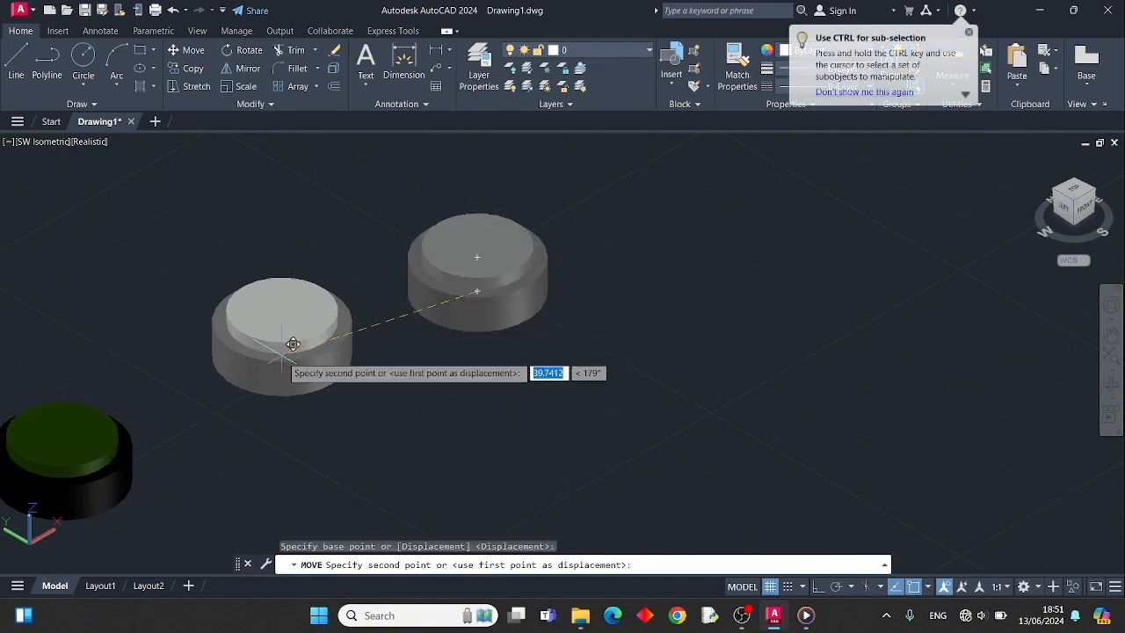
left_click(289, 345)
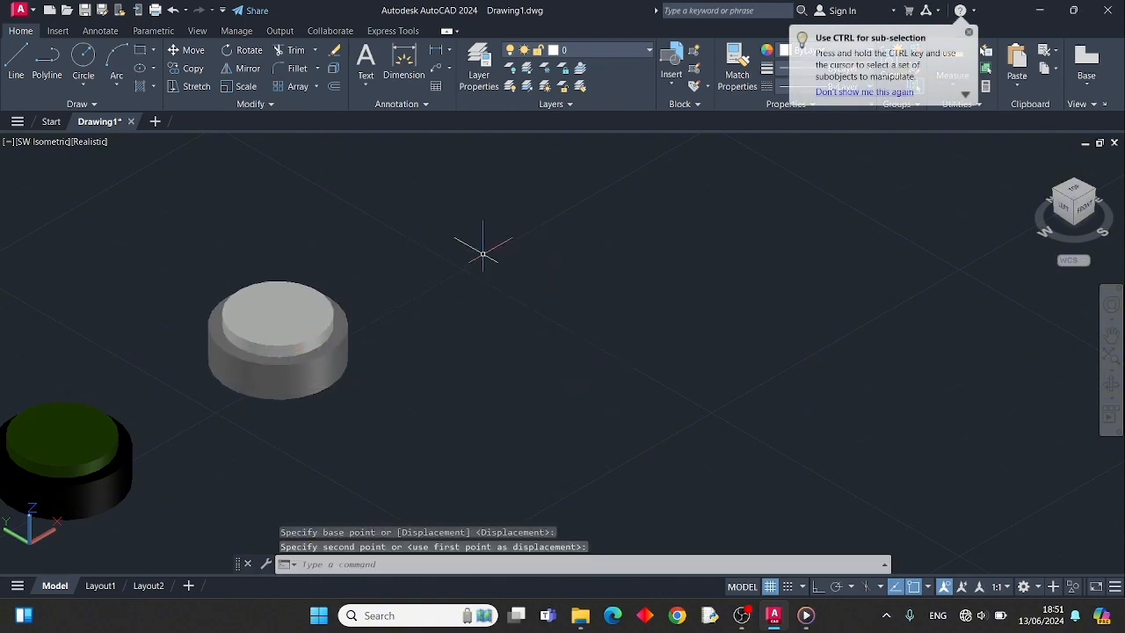
Step: Draw a rectangle 15 units wide and about 23.5 units long in the empty area behind the gray part
scroll(483, 254, "down", 2)
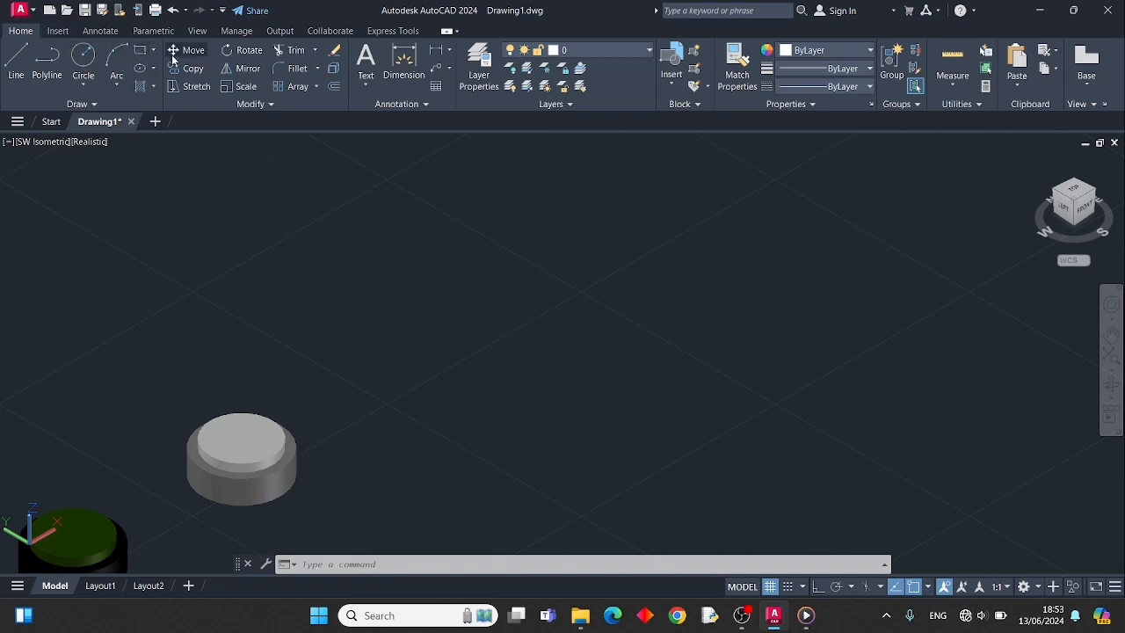
left_click(141, 54)
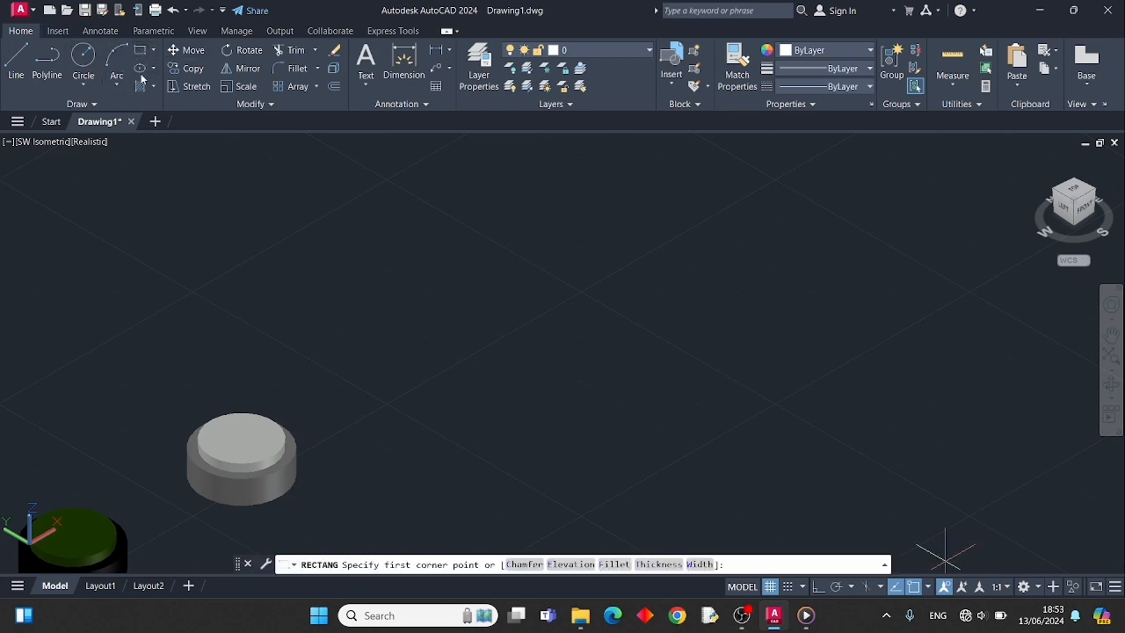
left_click(373, 354)
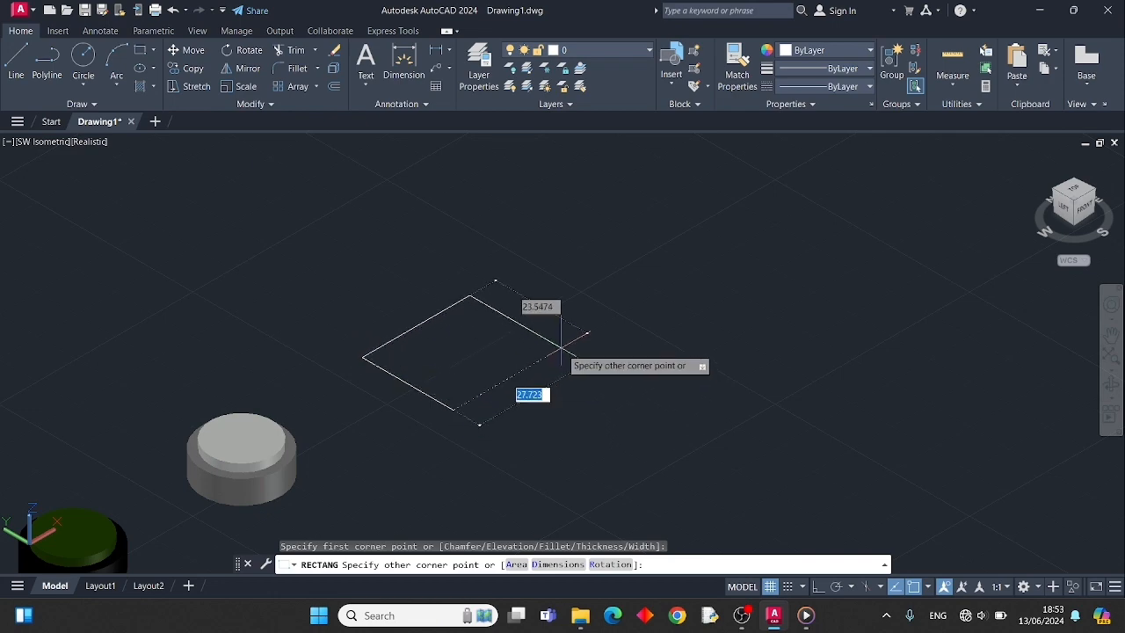
key("Return")
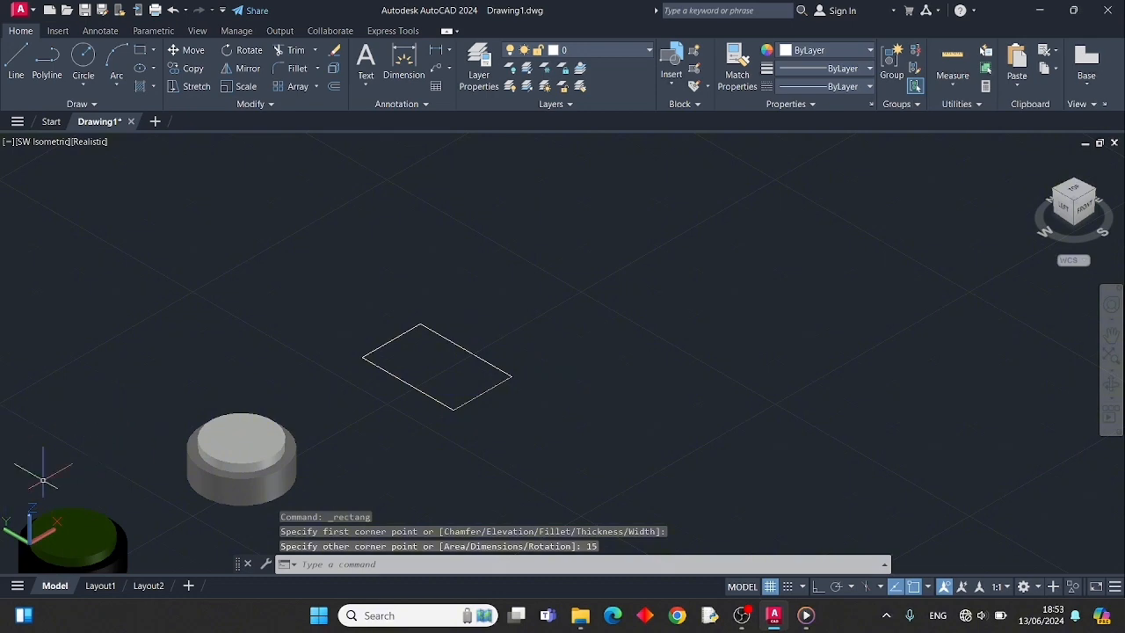
Step: Fillet one end corner of the rectangle's 15-unit side nearest the gray part with a radius of 2
scroll(430, 321, "up", 2)
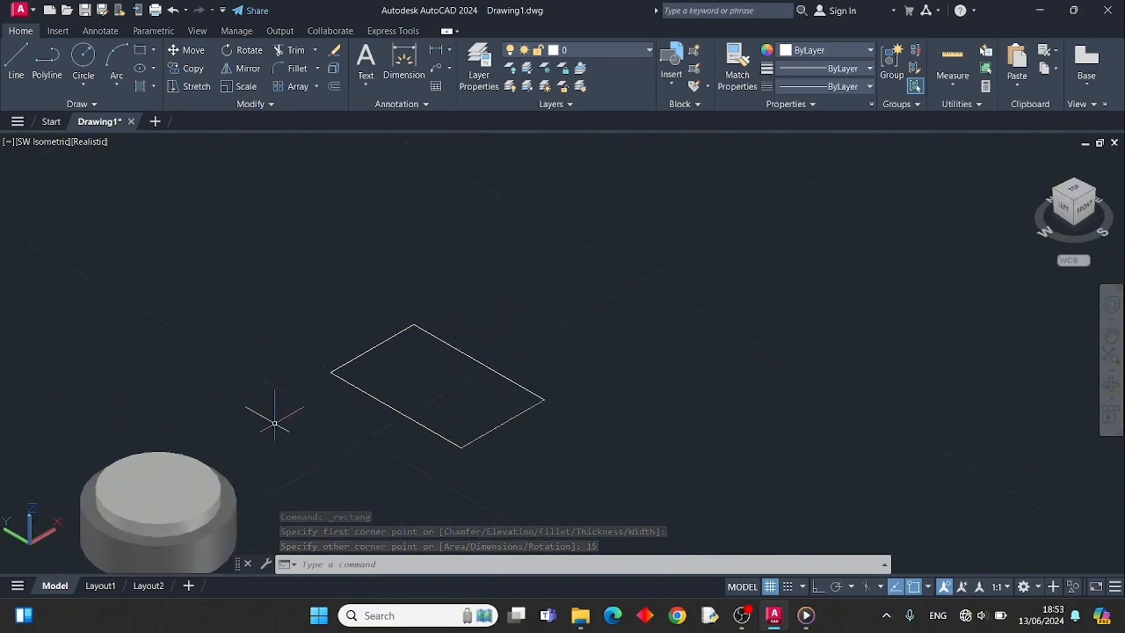
scroll(500, 344, "up", 2)
scroll(466, 316, "down", 3)
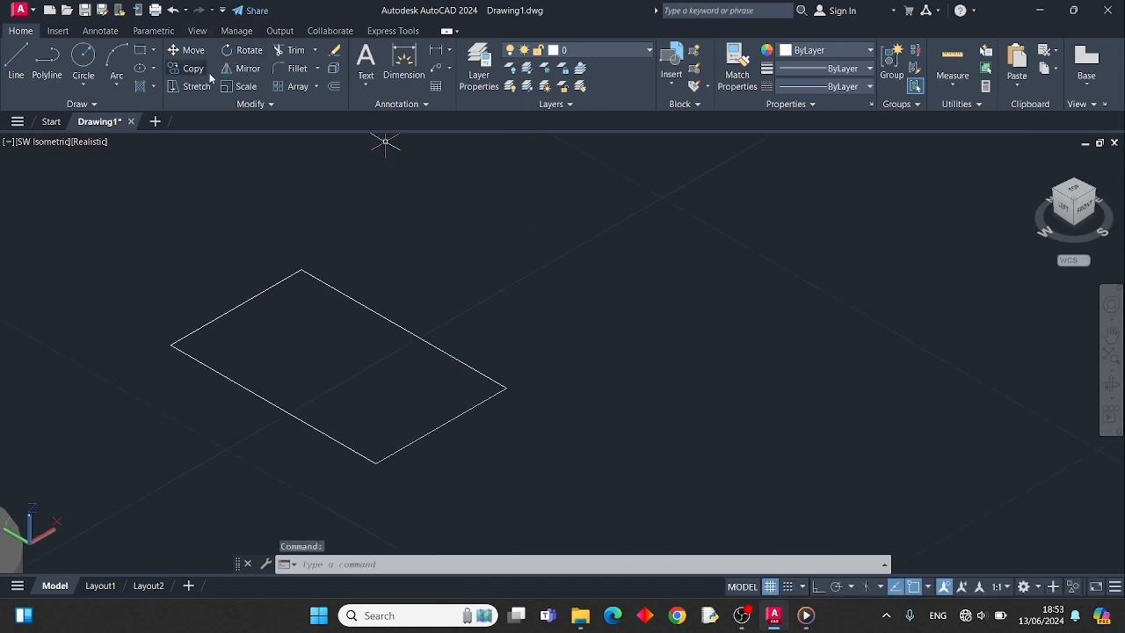
left_click(295, 69)
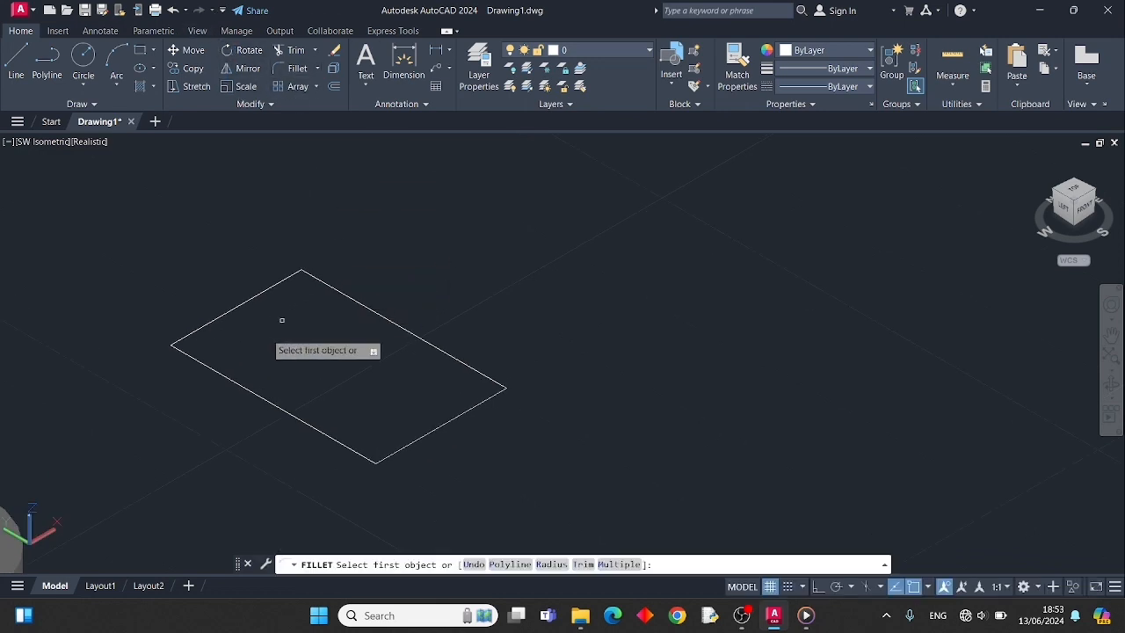
type("r")
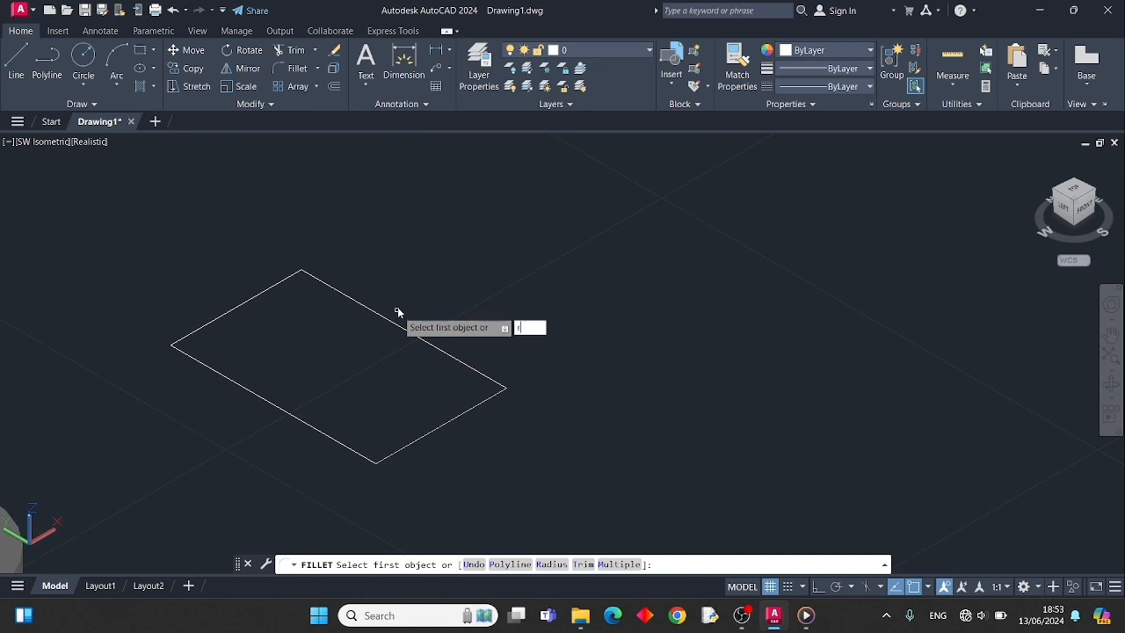
key("Return")
key("Return")
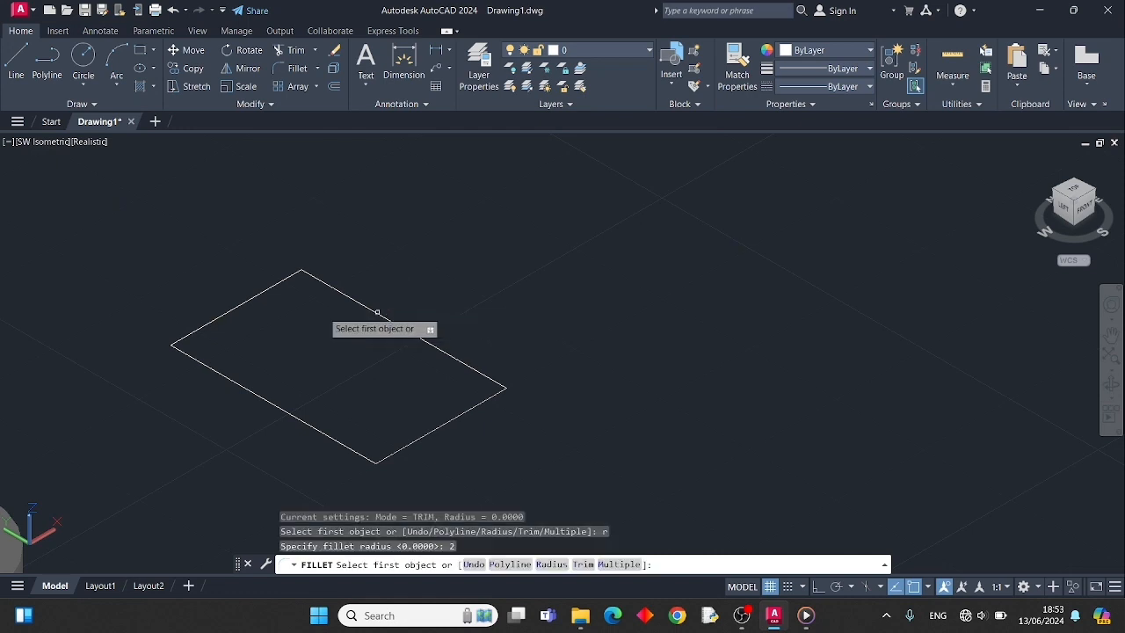
left_click(178, 341)
left_click(181, 345)
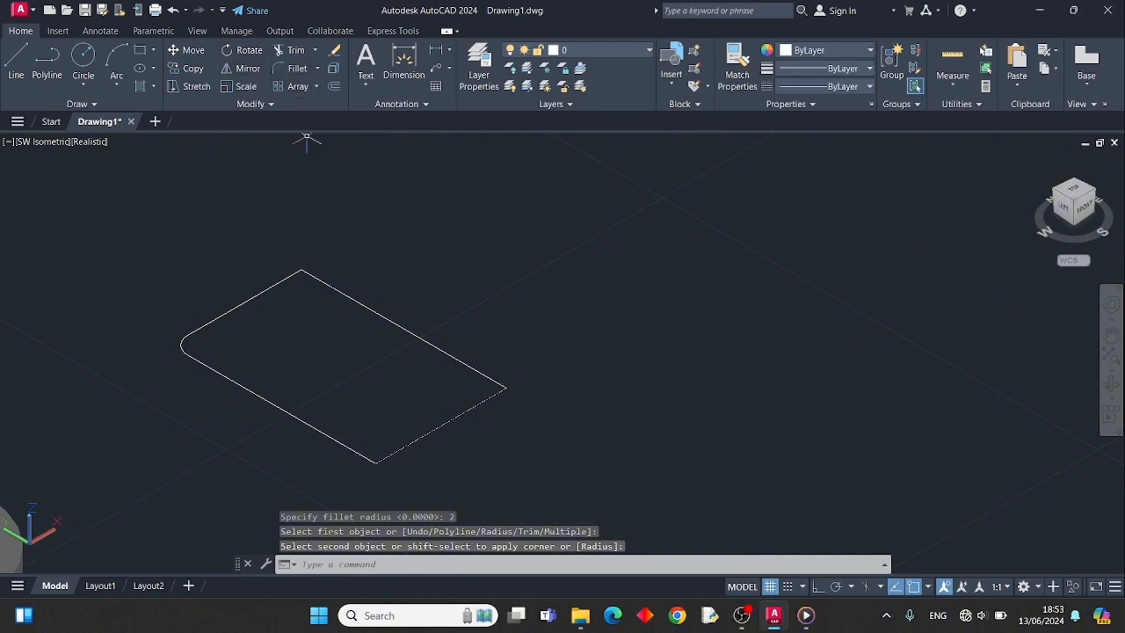
Step: Fillet the other corner of the same short side of the rectangle with a radius of 2
type("R")
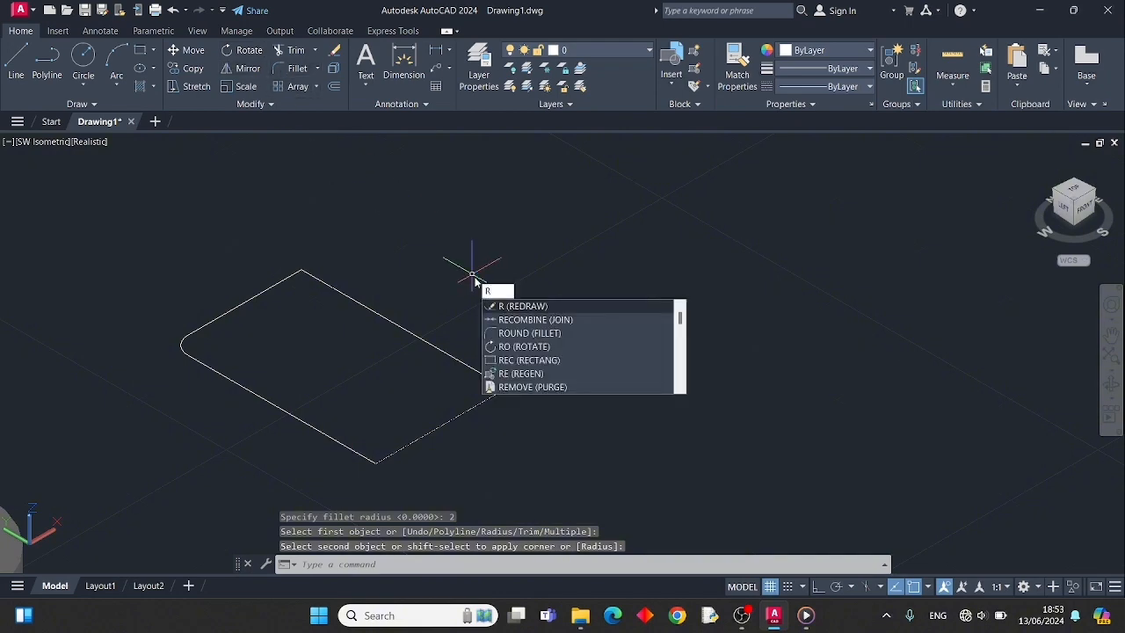
key("Escape")
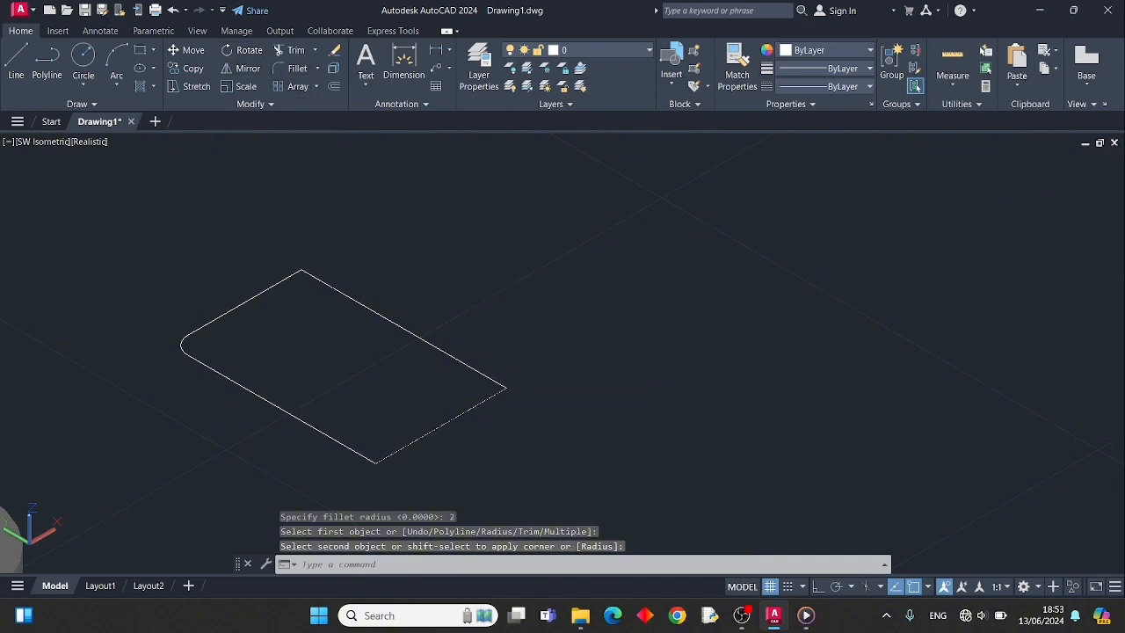
left_click(280, 71)
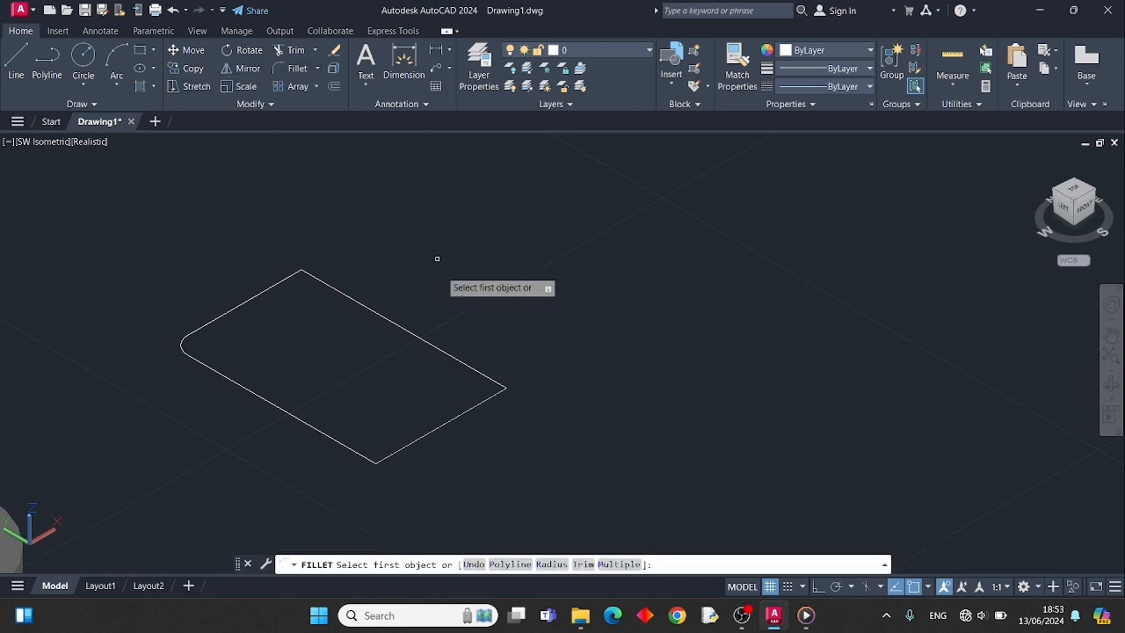
type("r")
key("Return")
type("2")
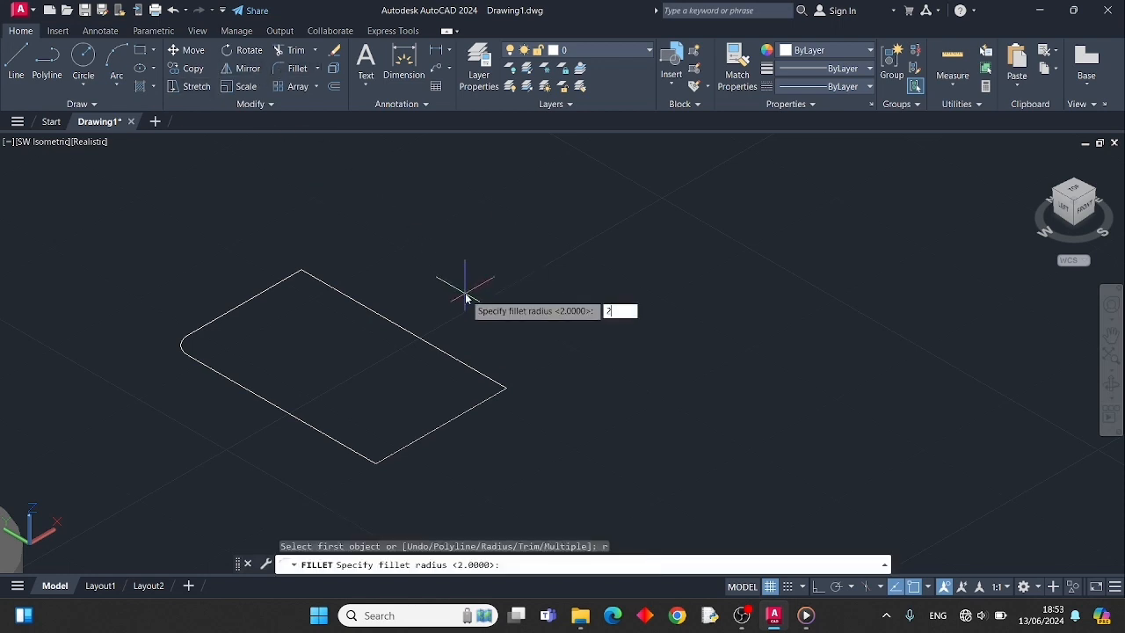
key("Return")
left_click(314, 272)
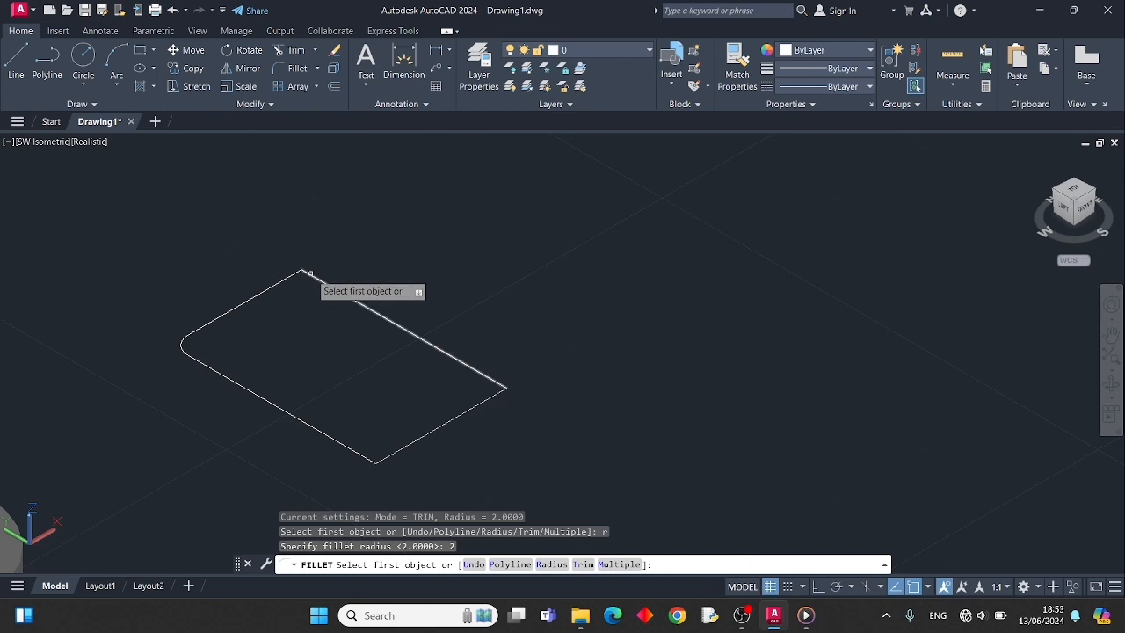
left_click(295, 274)
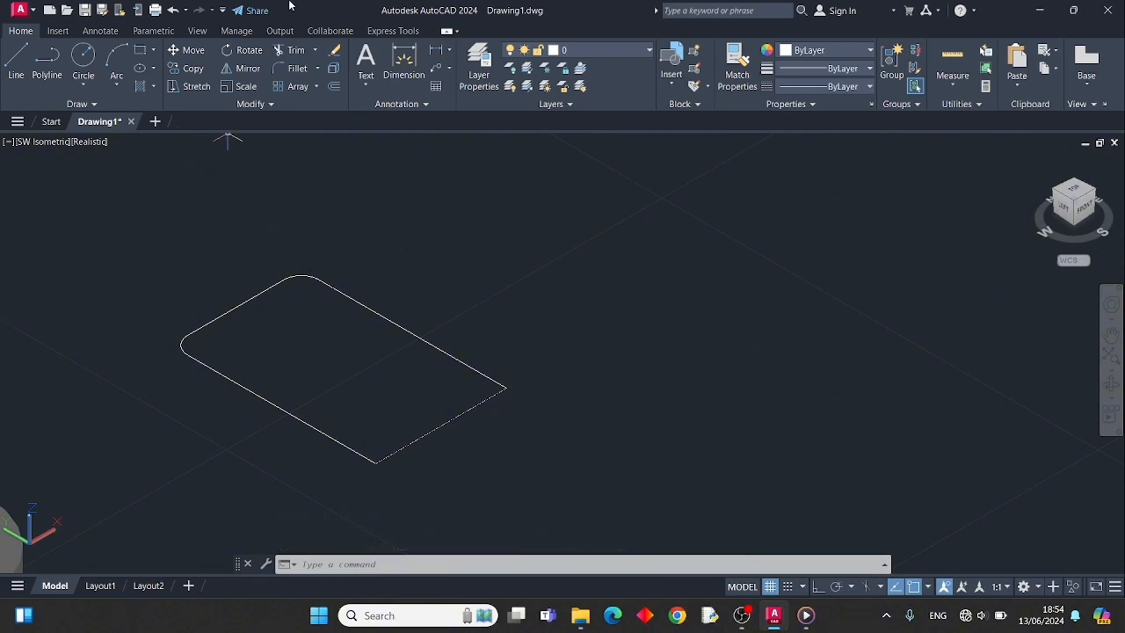
Step: Draw a circle of radius 1 inside the rectangle beside the first filleted corner
left_click(83, 58)
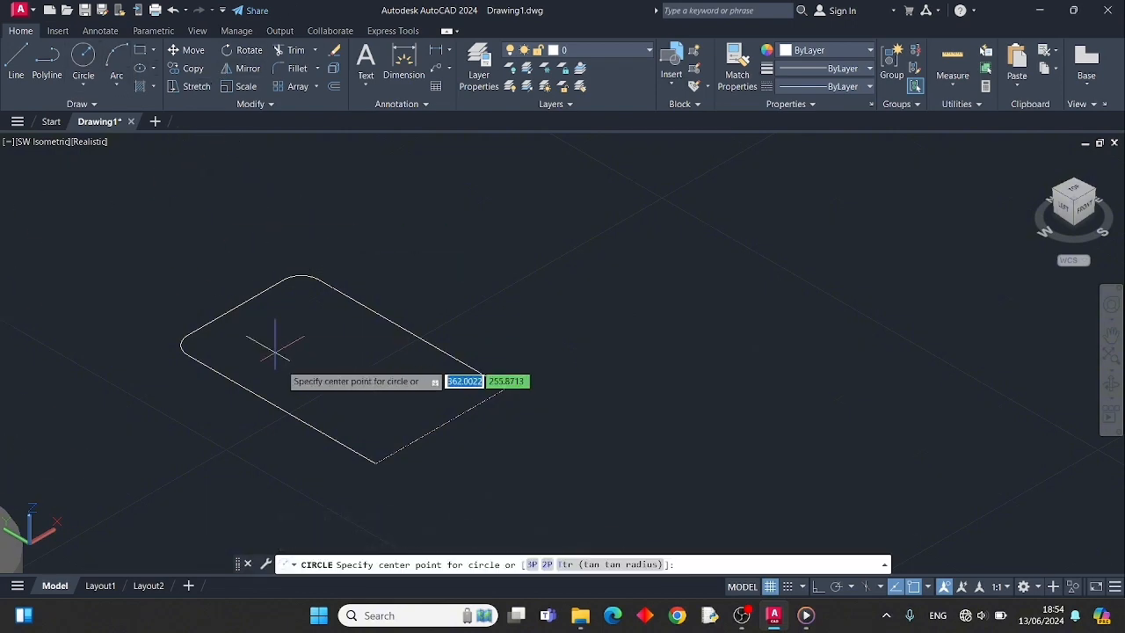
left_click(225, 342)
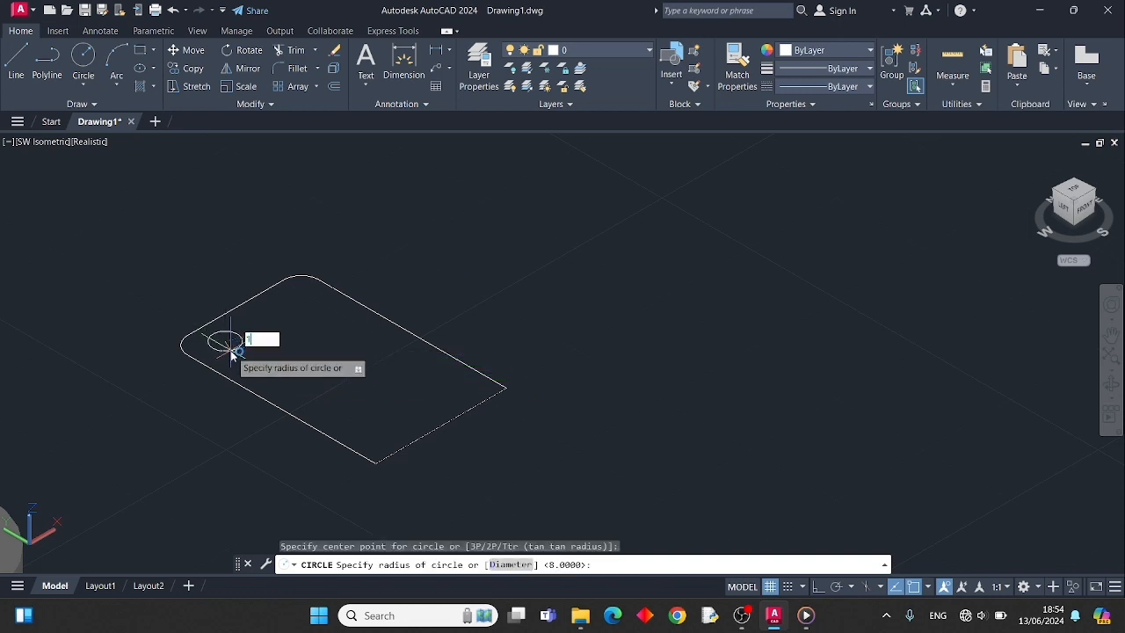
type("1")
key("Return")
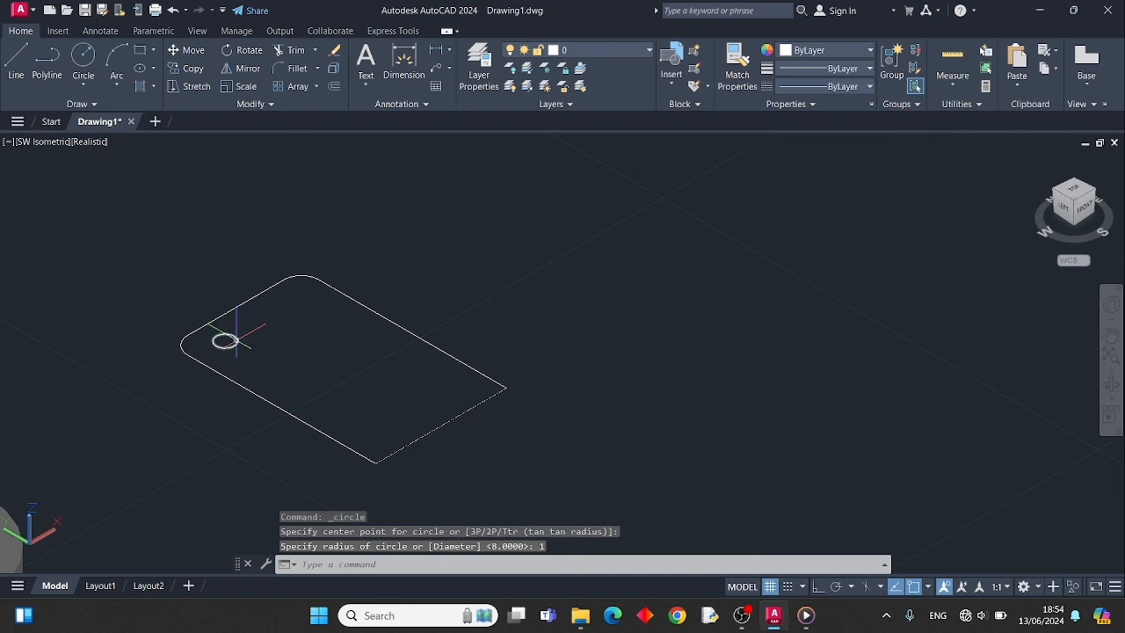
Step: Copy the circle from its center about 8.58 units at 0° to beside the second filleted corner
left_click(236, 341)
left_click(191, 68)
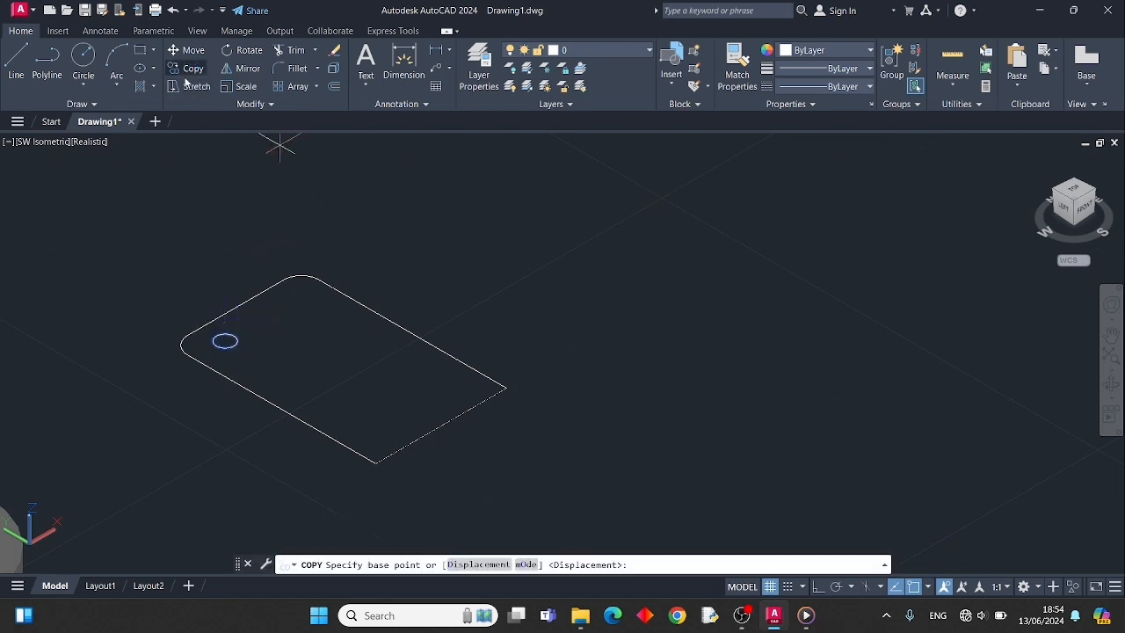
left_click(225, 341)
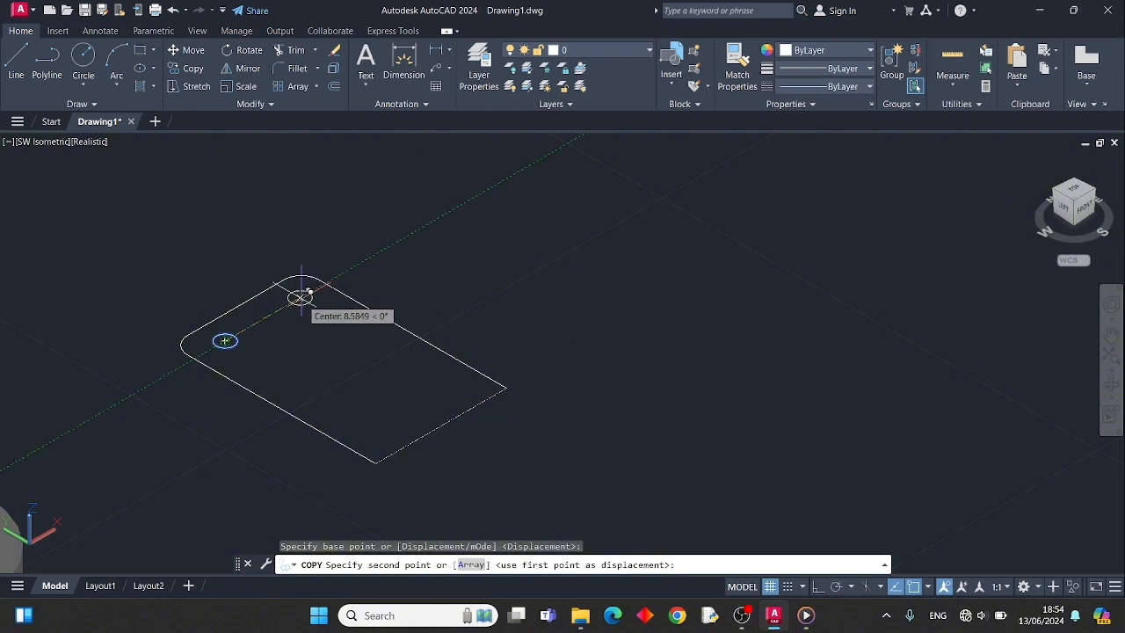
left_click(301, 297)
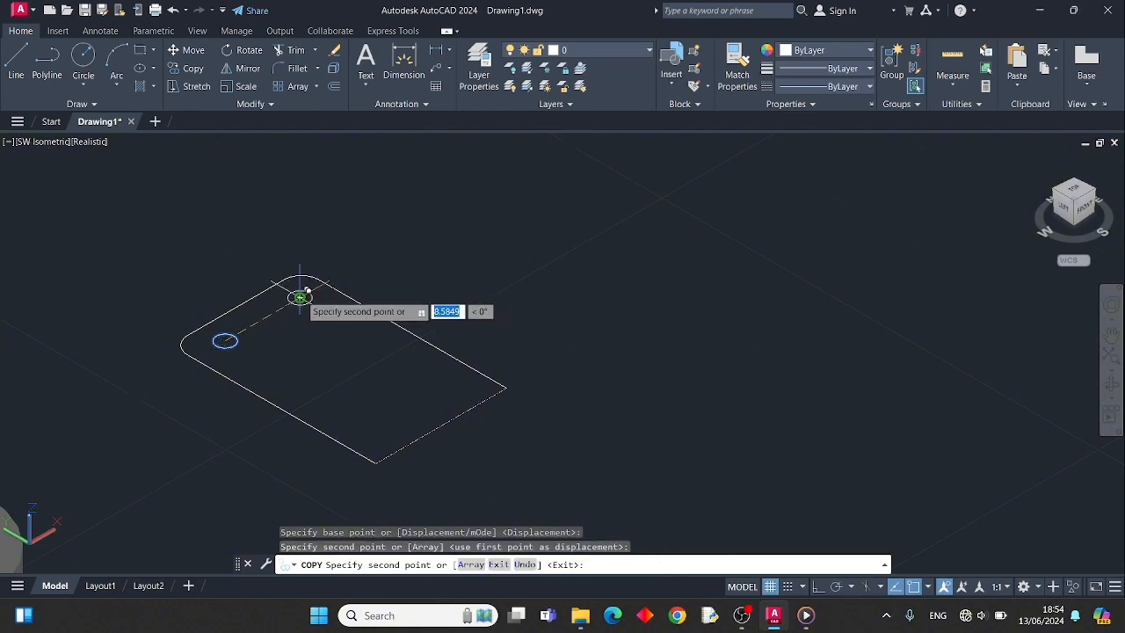
key("Return")
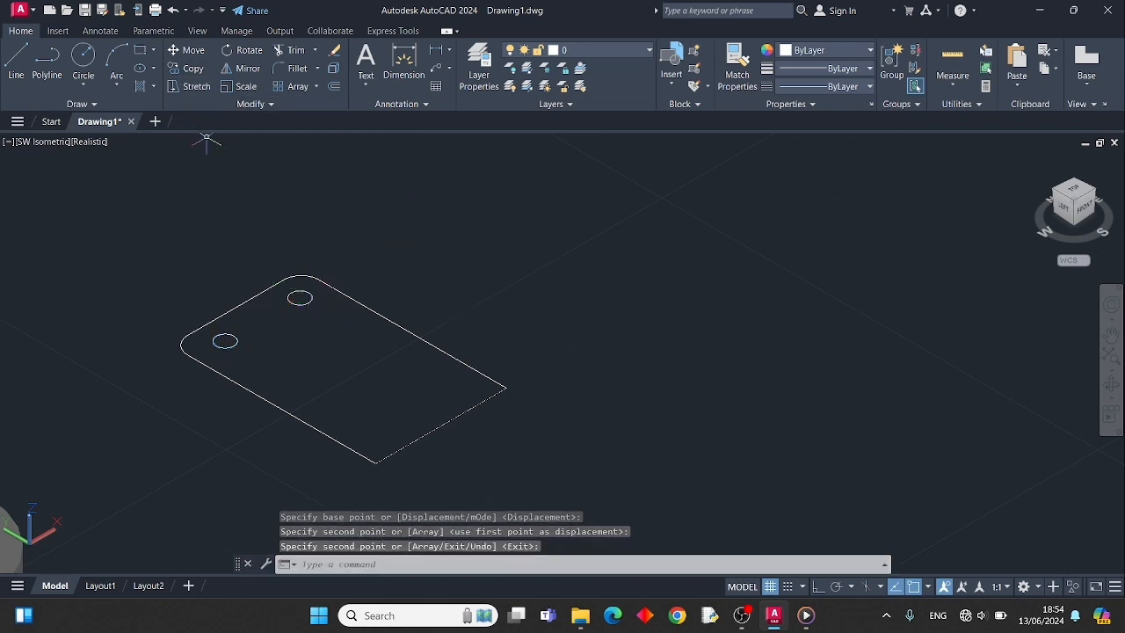
Step: Copy the second circle from its center about 17.55 units along the long side to near the opposite unfilleted corner
left_click(301, 297)
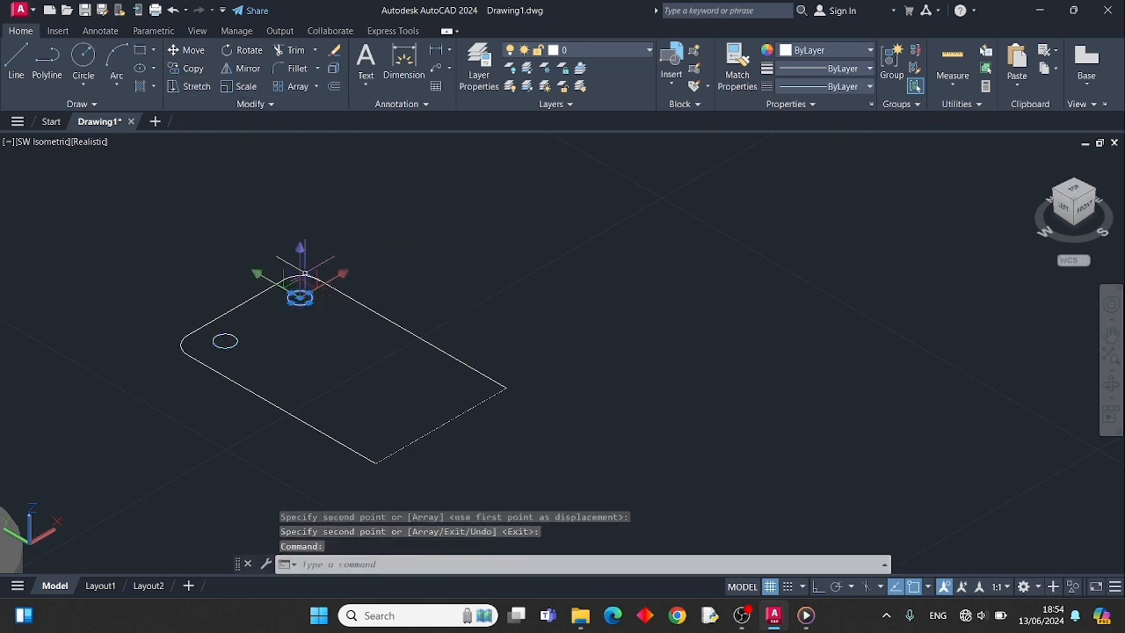
left_click(191, 68)
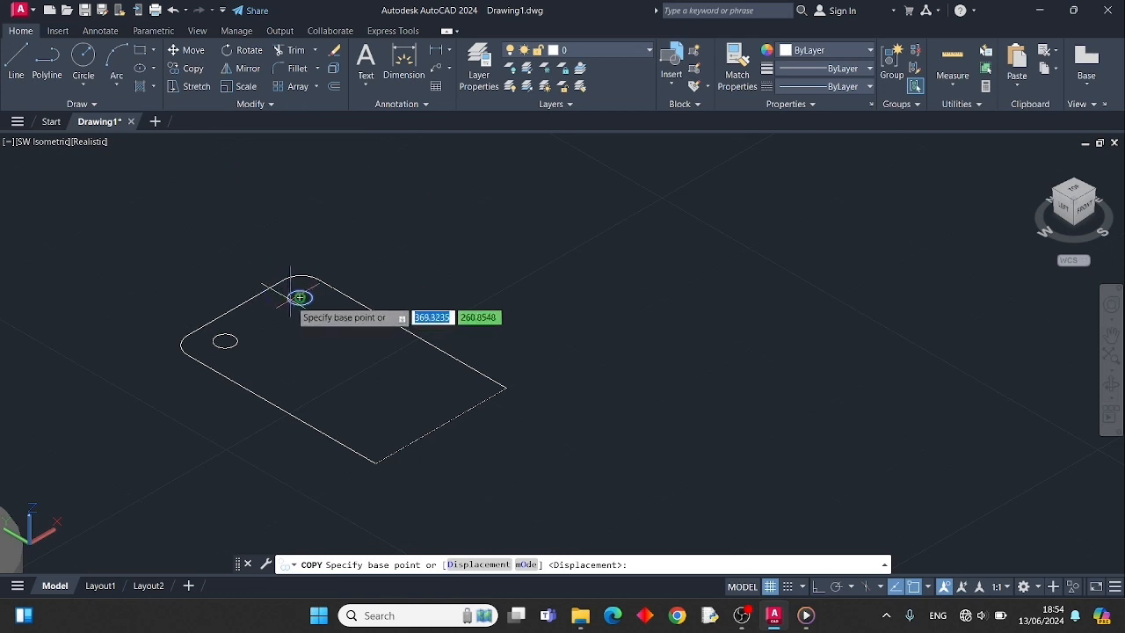
left_click(299, 297)
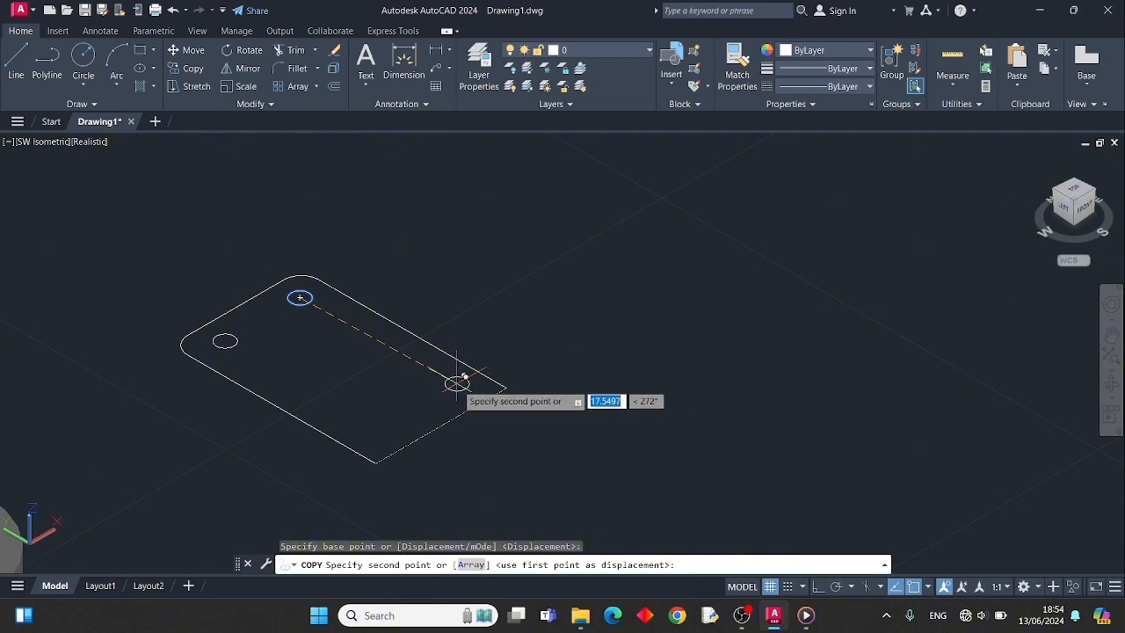
left_click(457, 380)
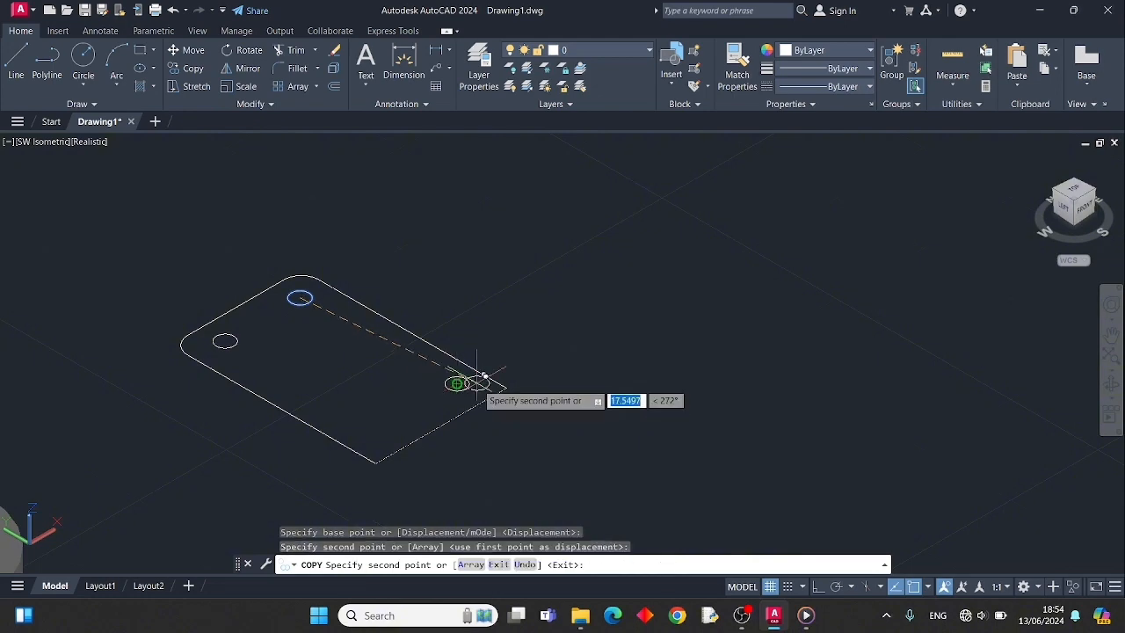
key("Return")
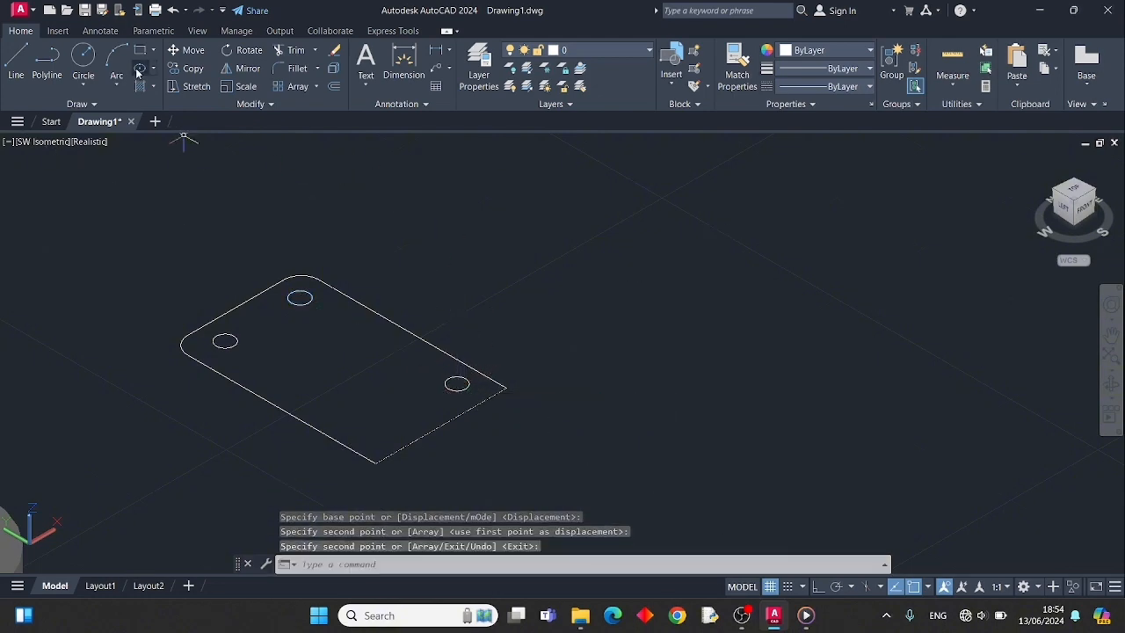
left_click(189, 68)
left_click(450, 386)
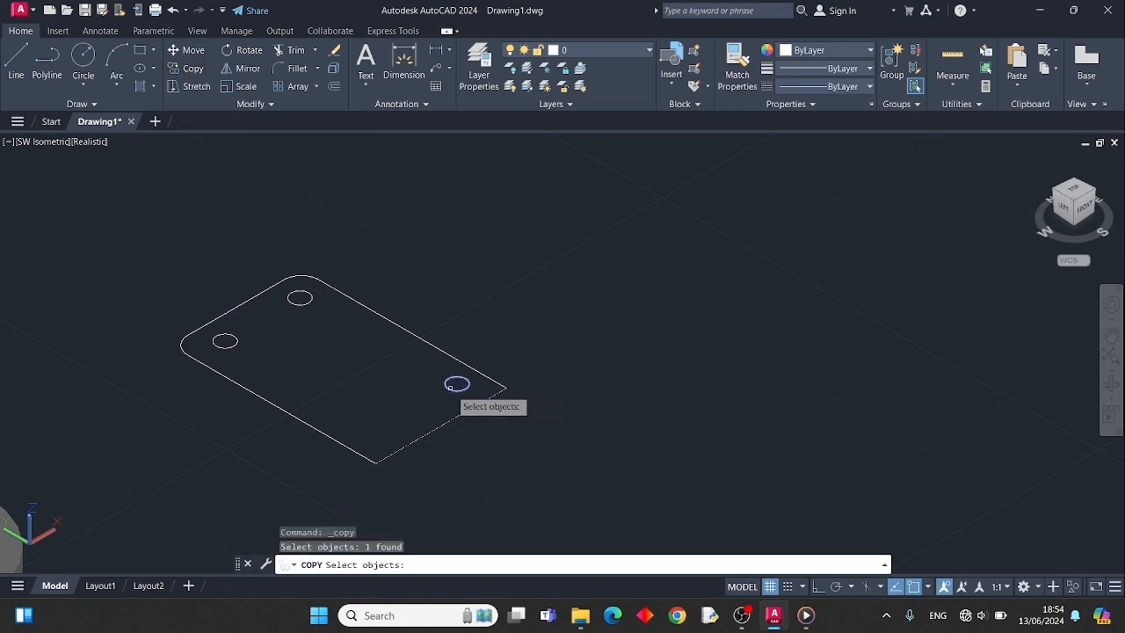
left_click(457, 381)
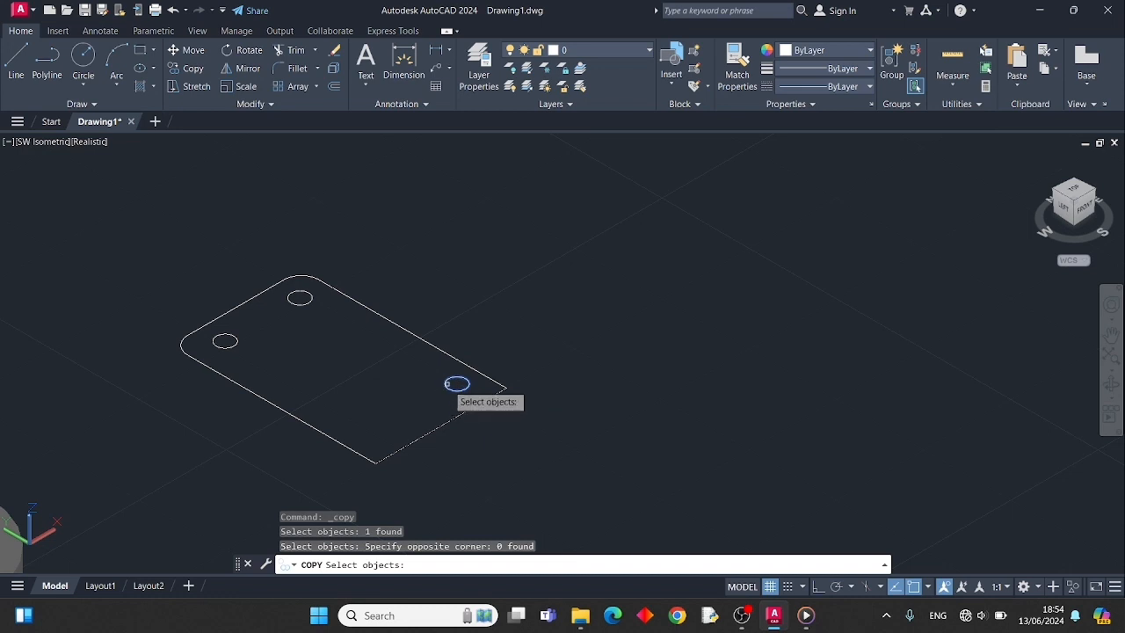
key("Escape")
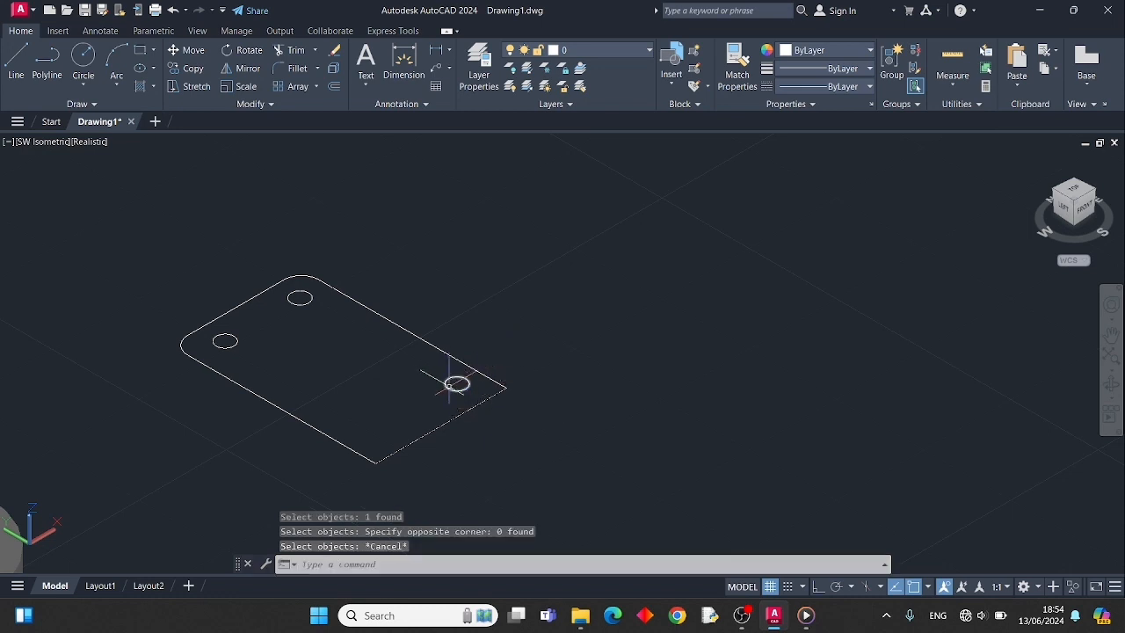
Step: Copy the third circle from its center about 9.54 units at 184° to beside the remaining unfilleted corner
left_click(452, 384)
left_click(193, 68)
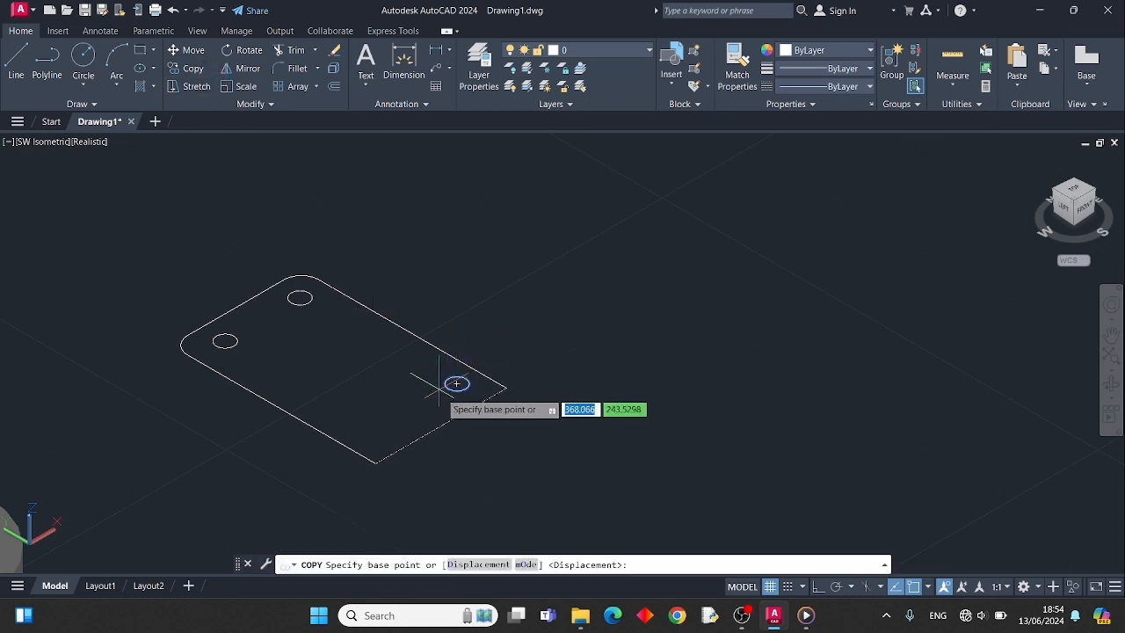
left_click(456, 383)
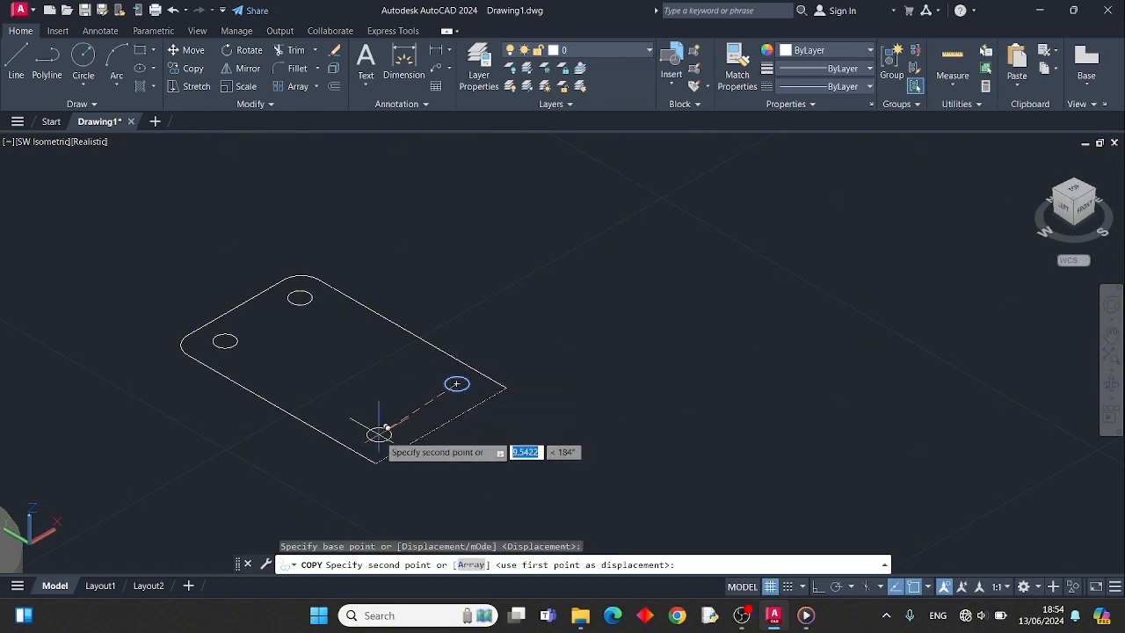
left_click(379, 434)
key("Return")
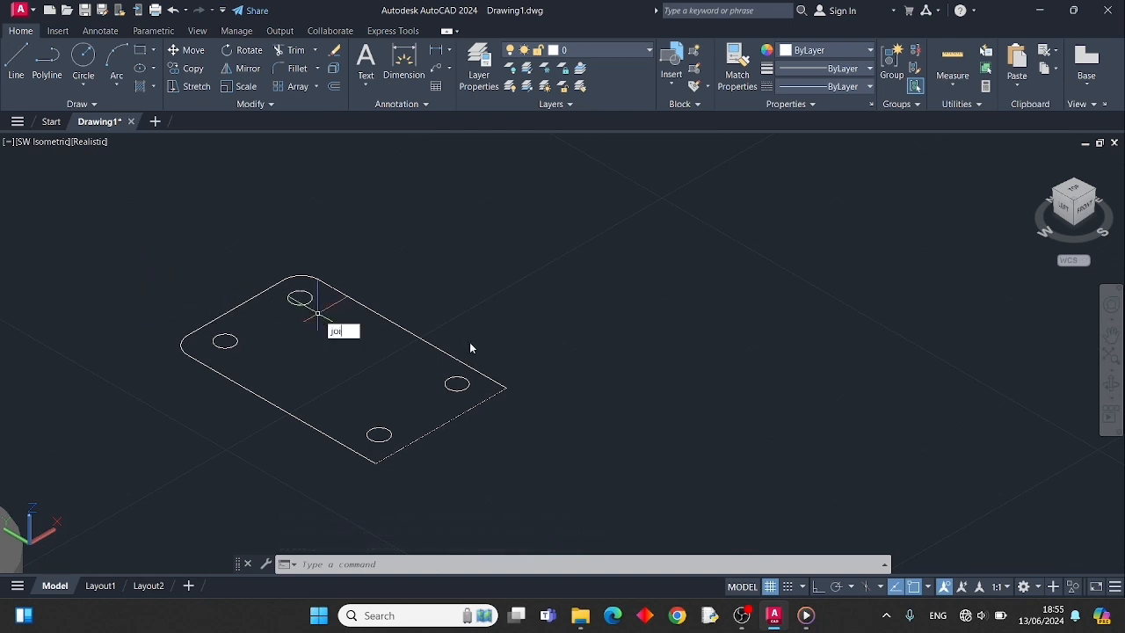
key("Return")
left_click(155, 309)
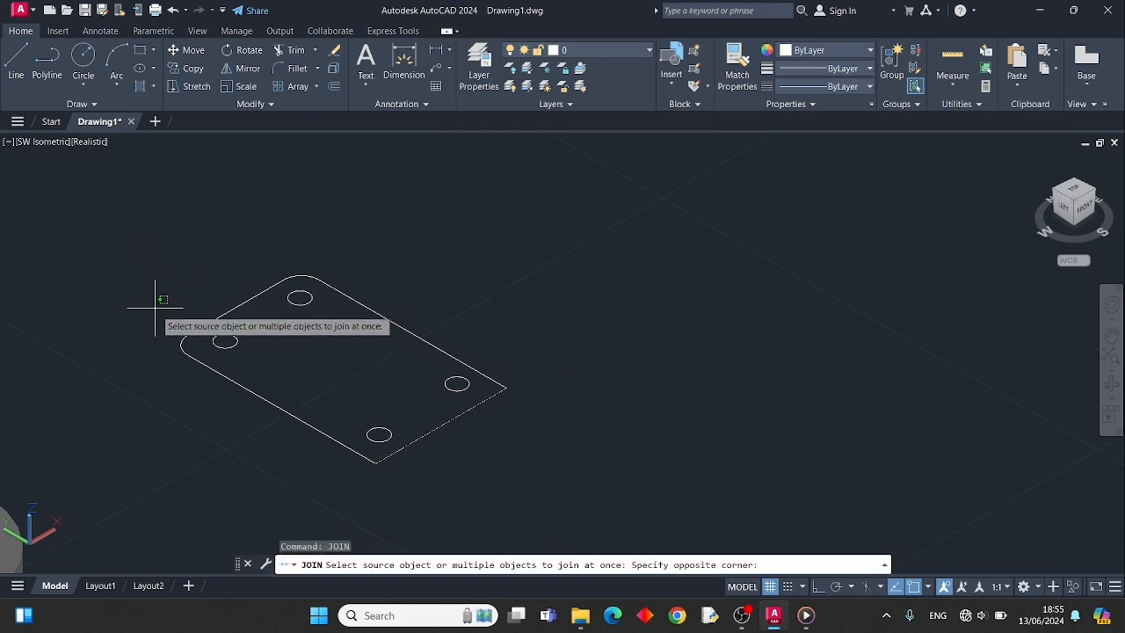
left_click(240, 360)
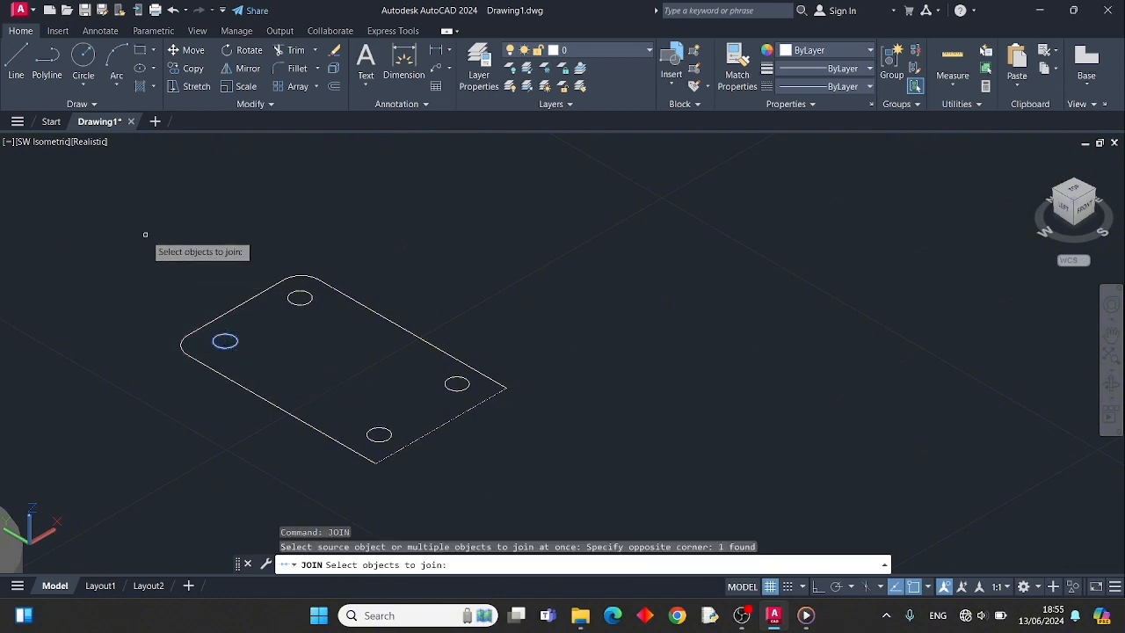
left_click(145, 234)
left_click(527, 479)
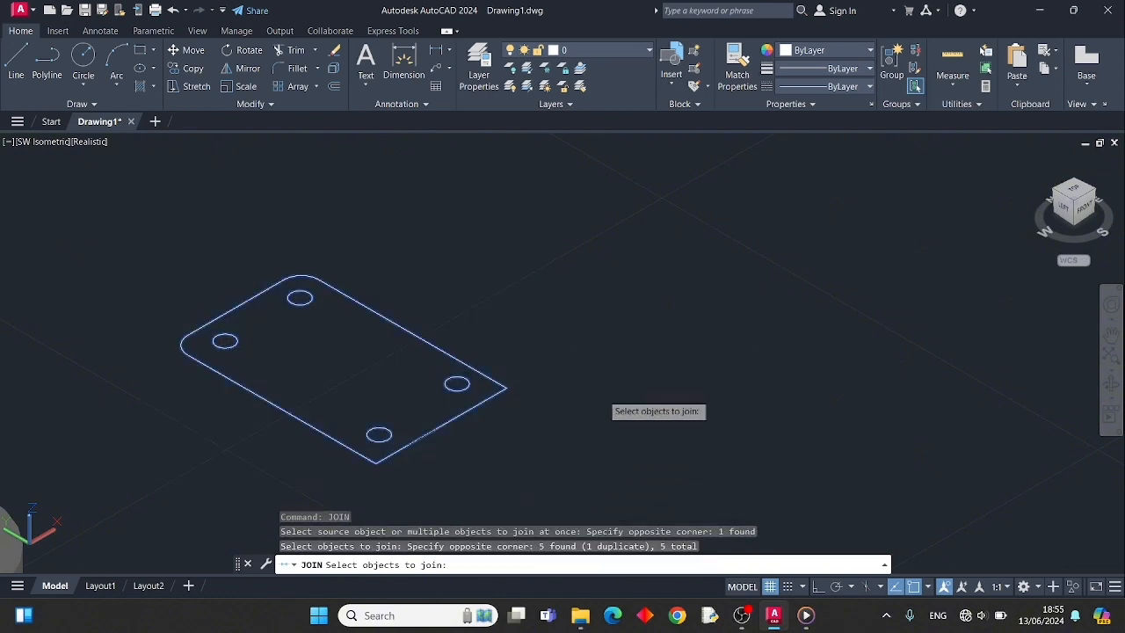
key("Escape")
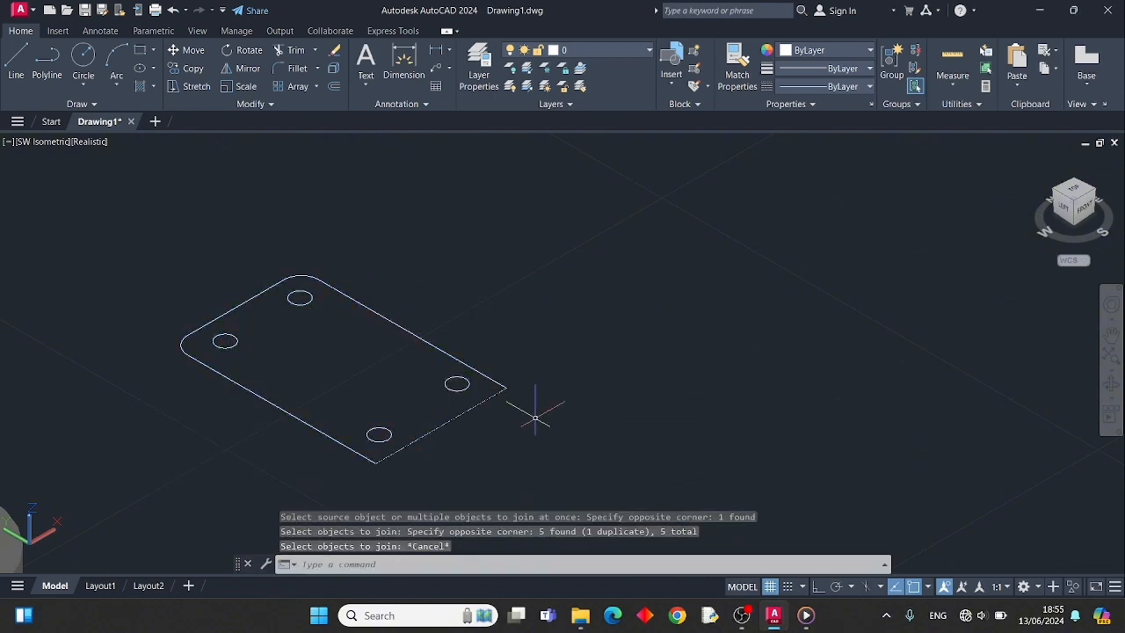
Step: Try to extrude the filleted rectangle outline into a thin plate with Presspull, and undo the extrusion
type("pr")
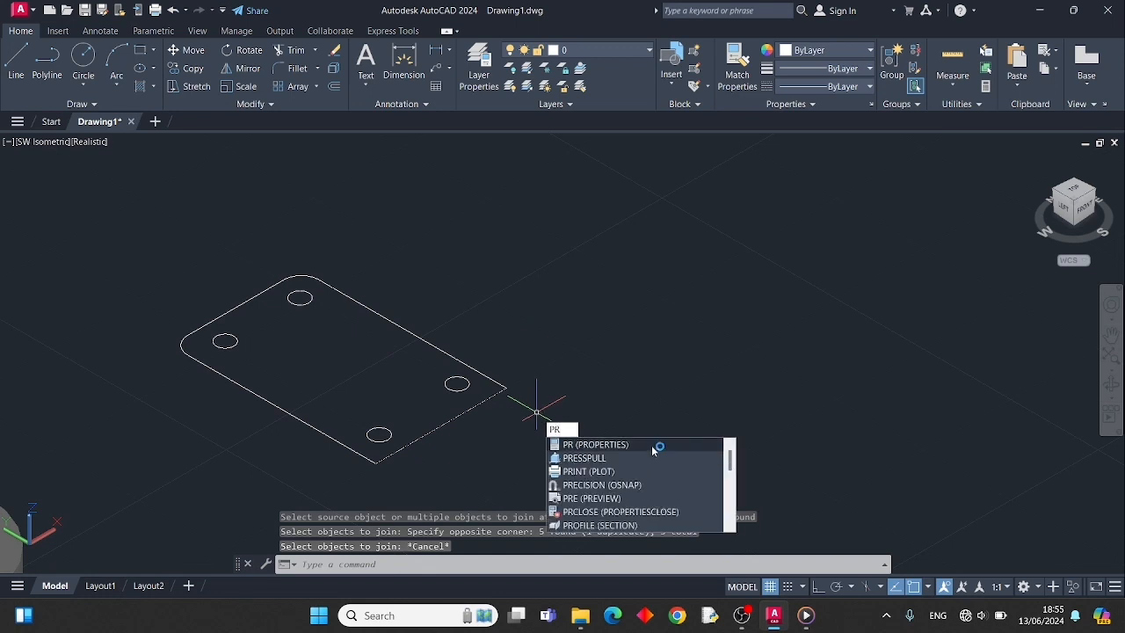
left_click(643, 461)
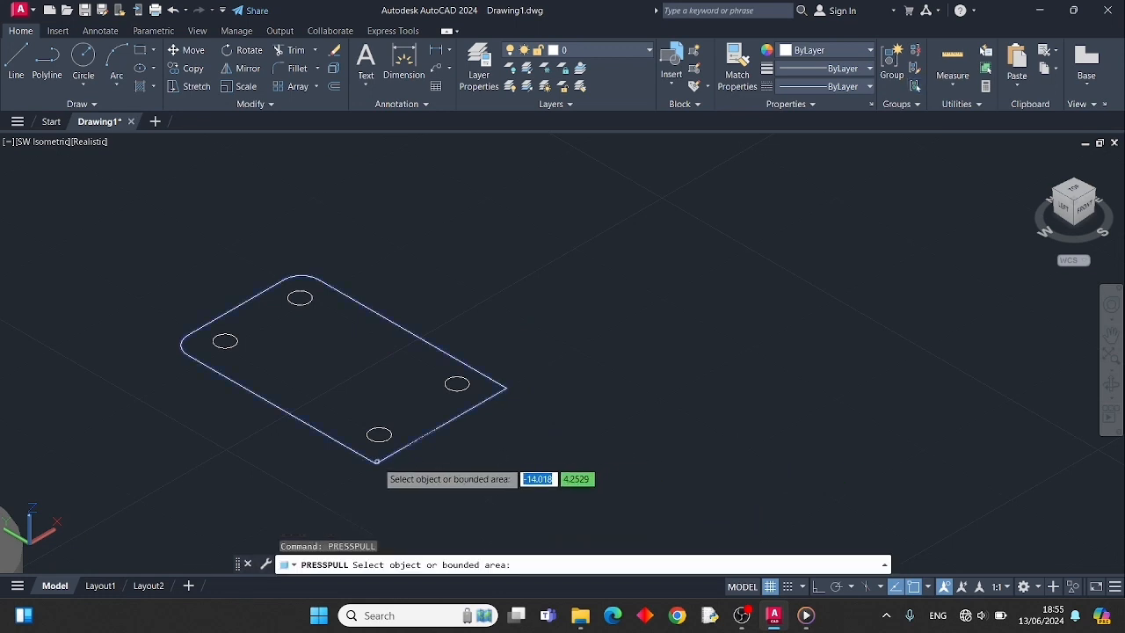
left_click(376, 462)
left_click(374, 445)
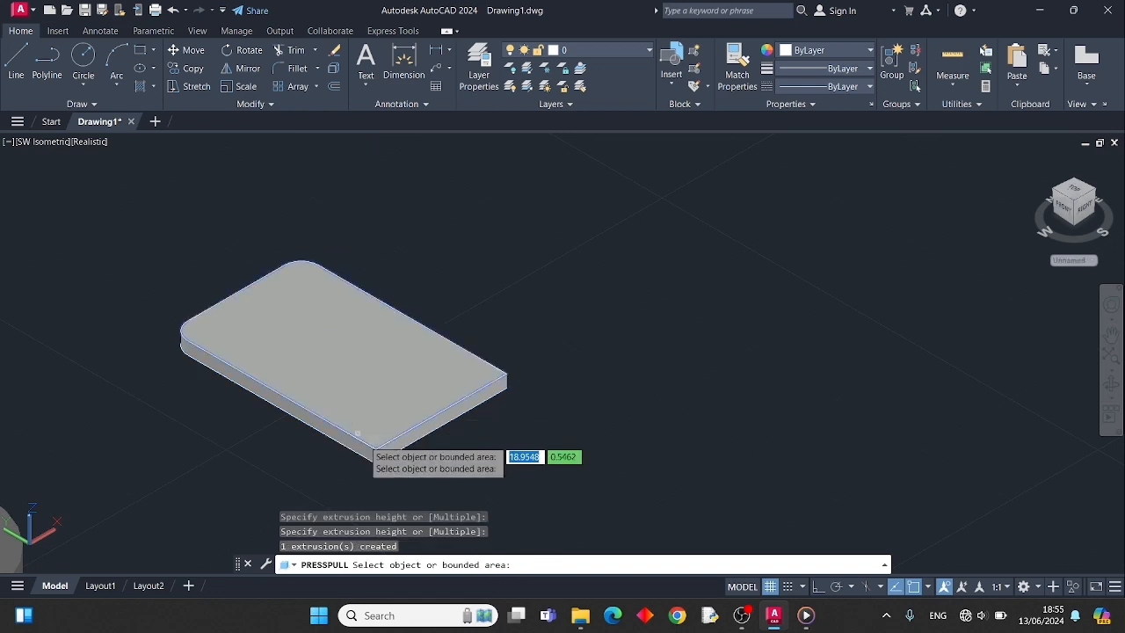
key("Escape")
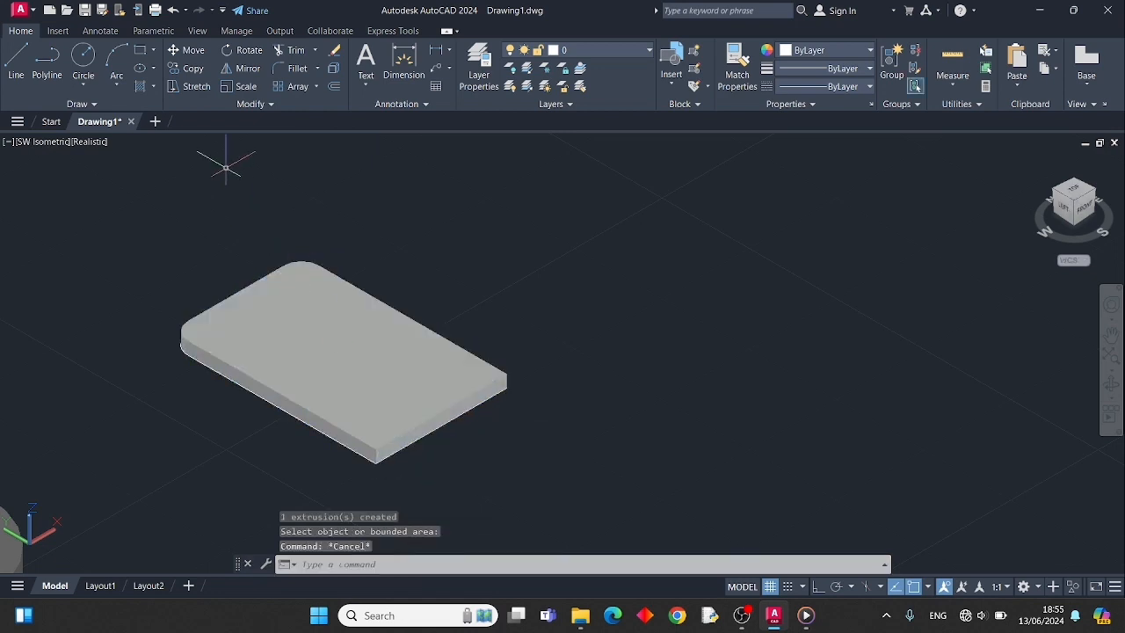
left_click(172, 11)
Step: Extrude the two circles beside the unfilleted corners to a height of 10 with Presspull
type("p")
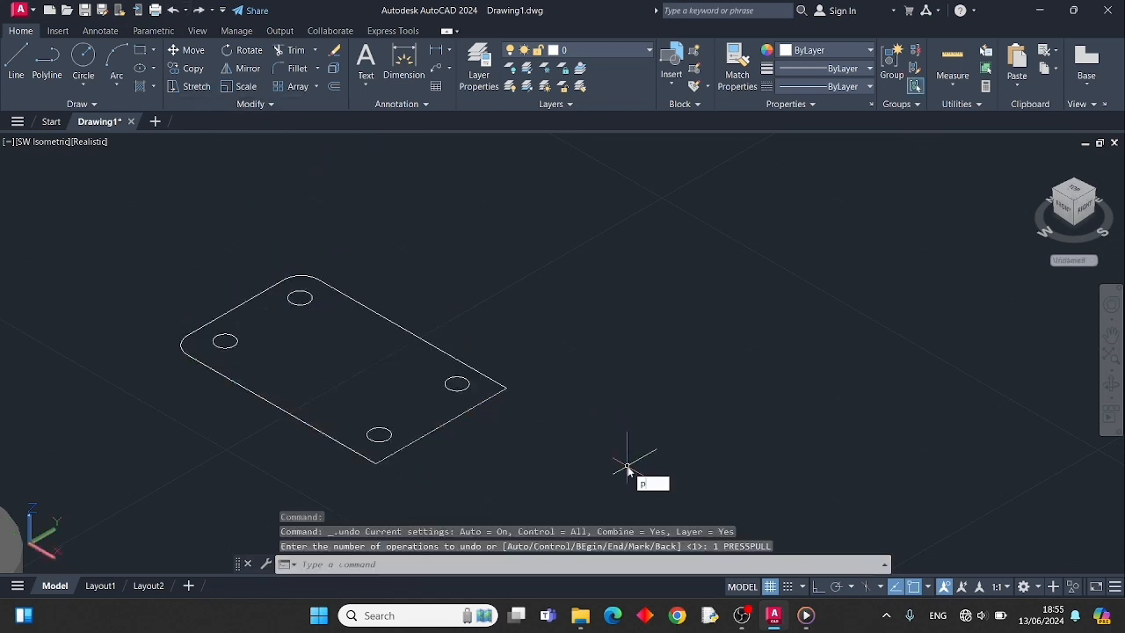
type("r")
left_click(663, 512)
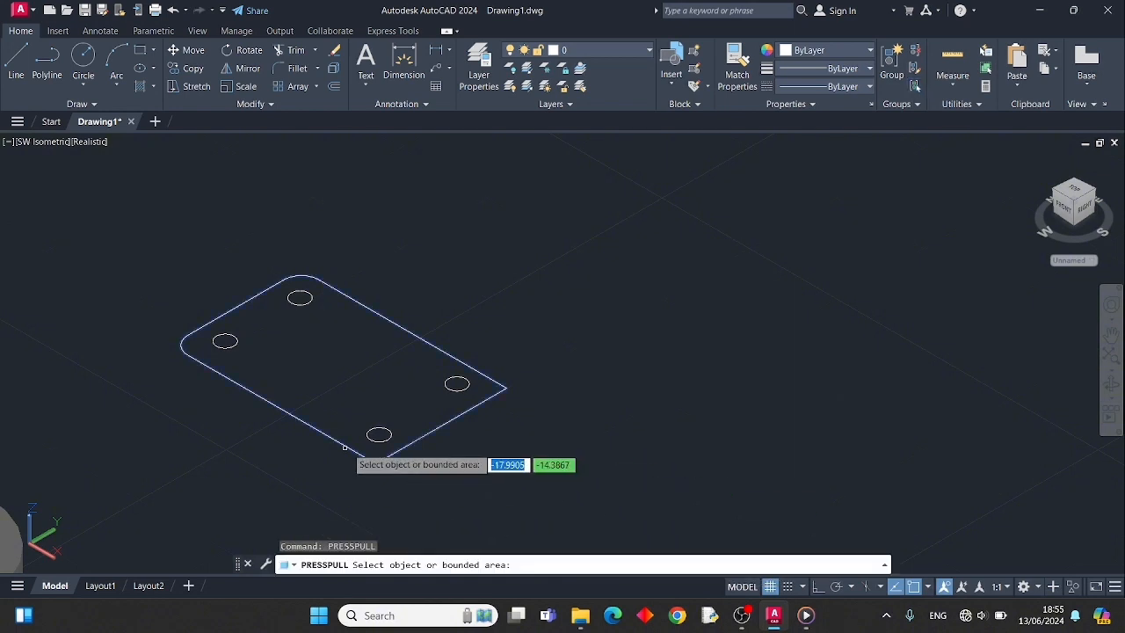
left_click(379, 434)
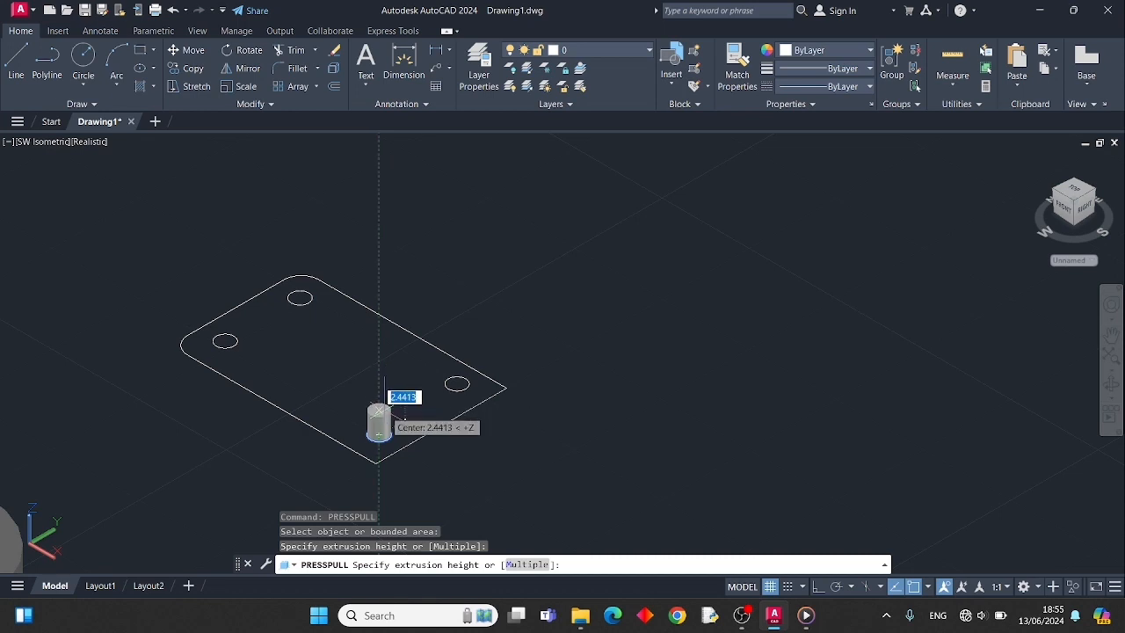
type("1")
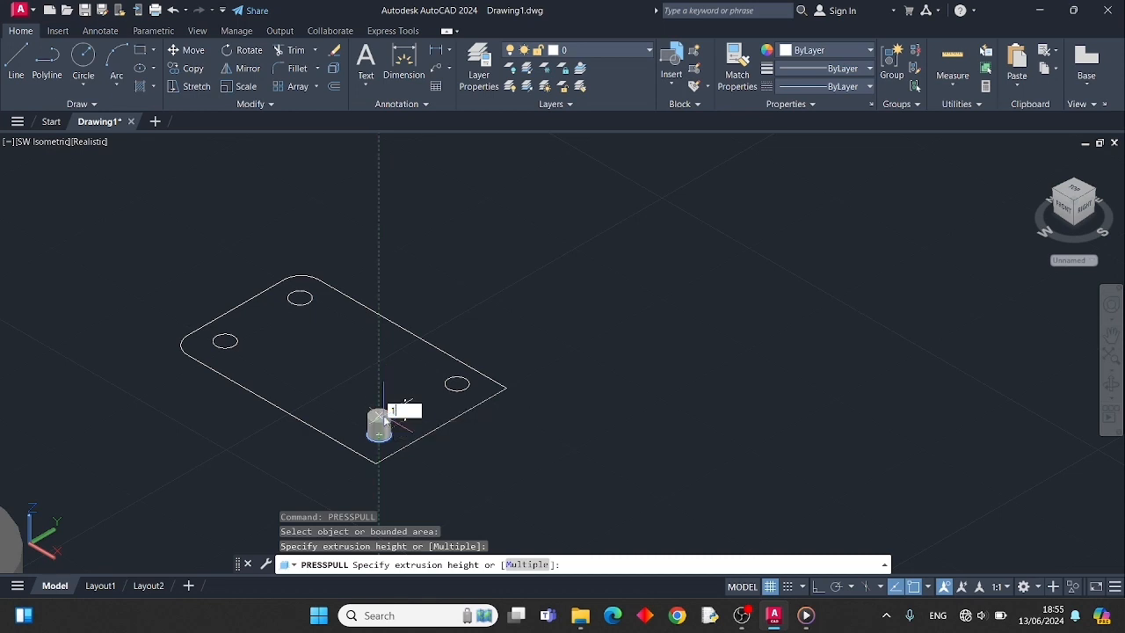
type("0")
key("Return")
left_click(457, 384)
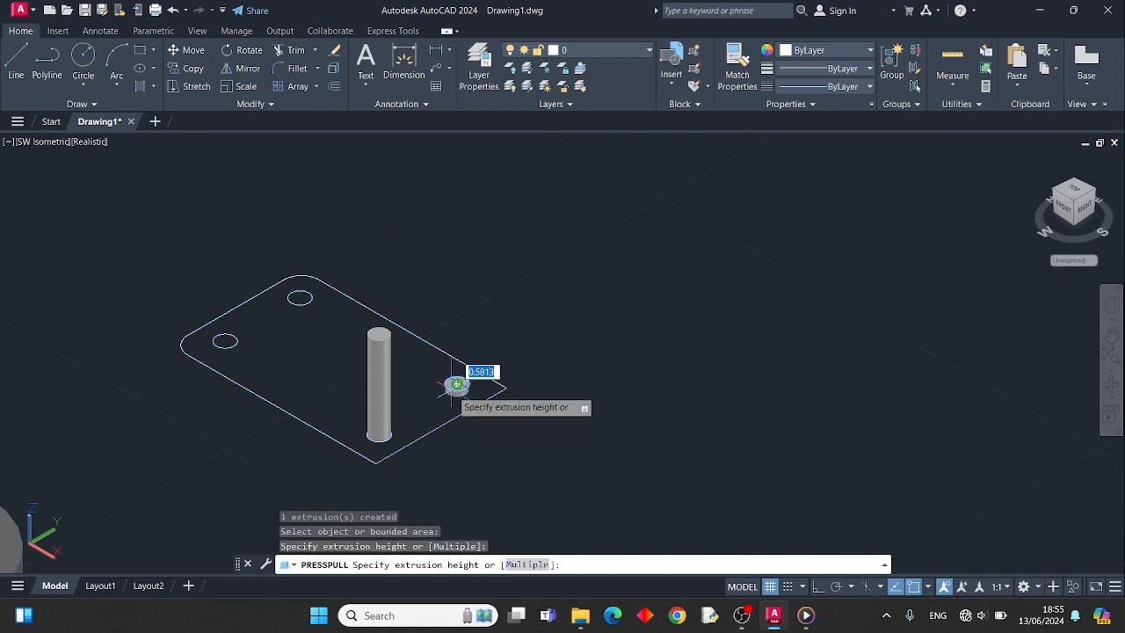
type("1")
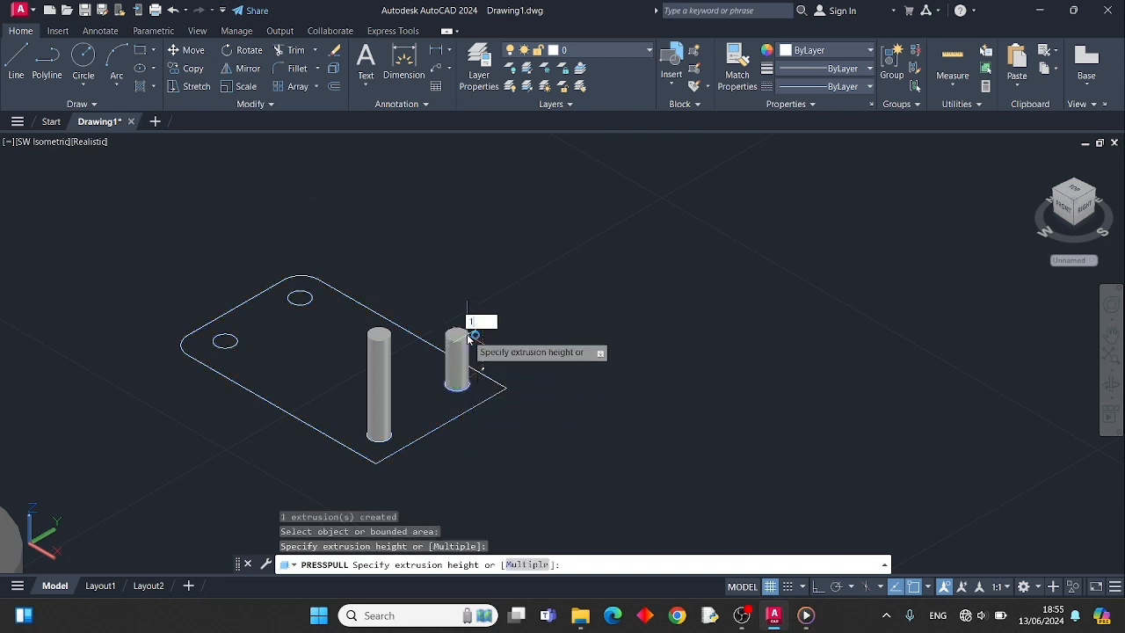
type("0")
key("Return")
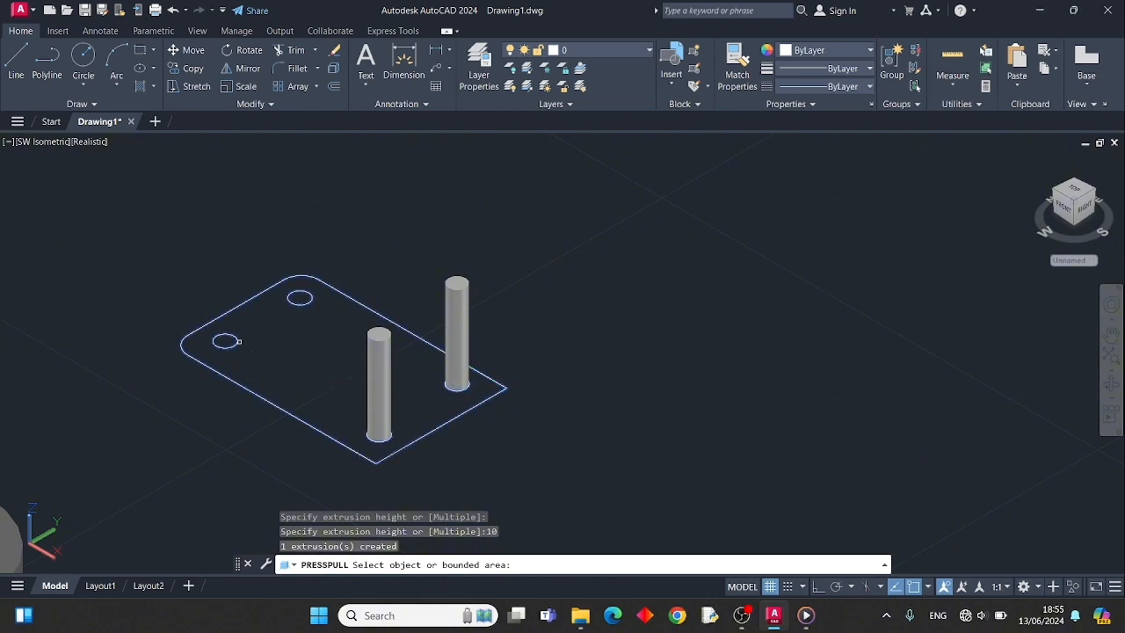
Step: Extrude the two circles beside the filleted corners to a height of 10 with Presspull
left_click(230, 342)
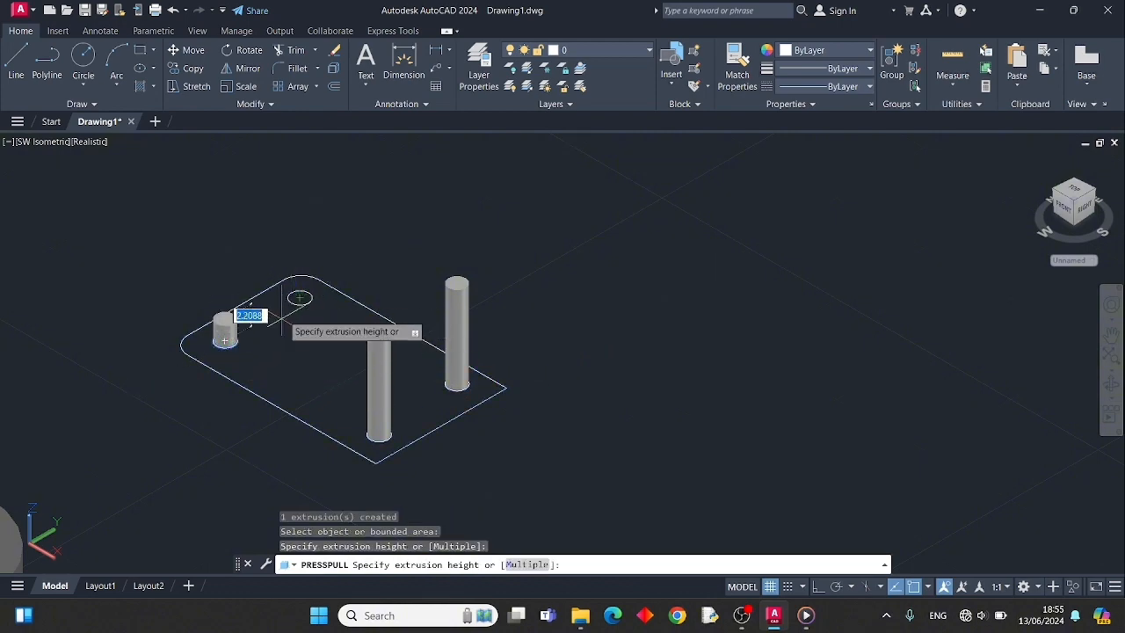
type("10")
key("Return")
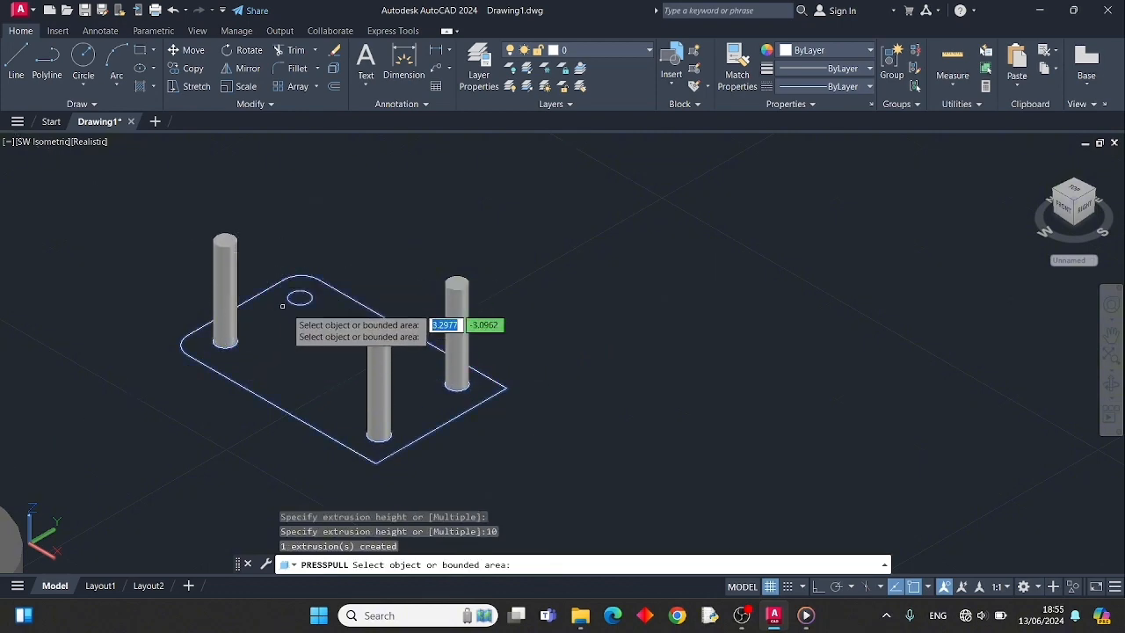
left_click(300, 295)
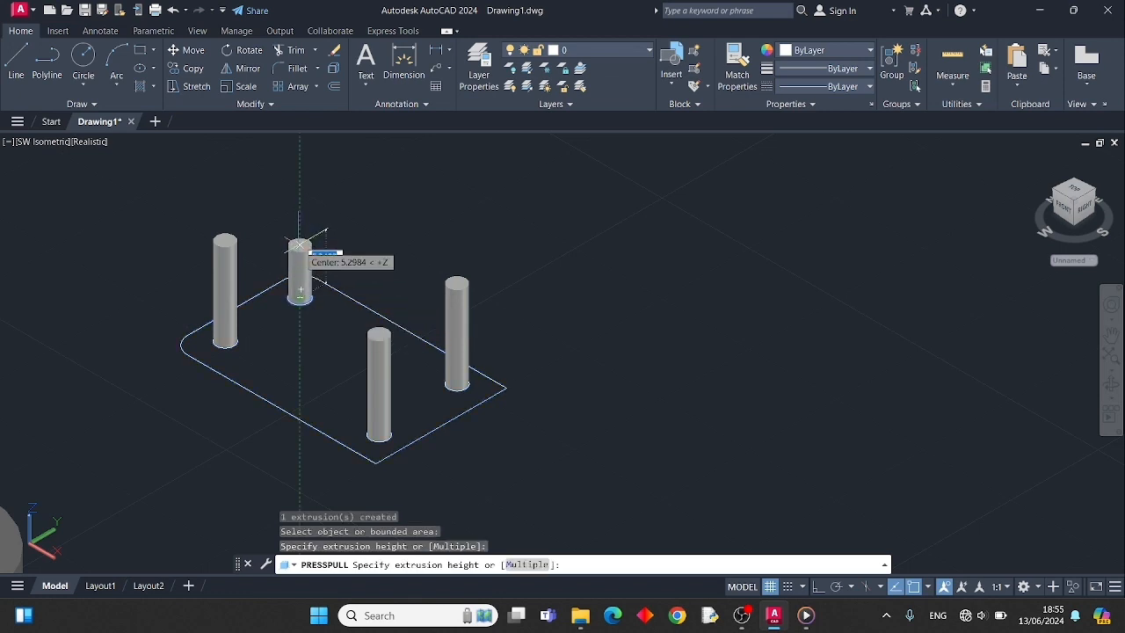
type("10")
key("Return")
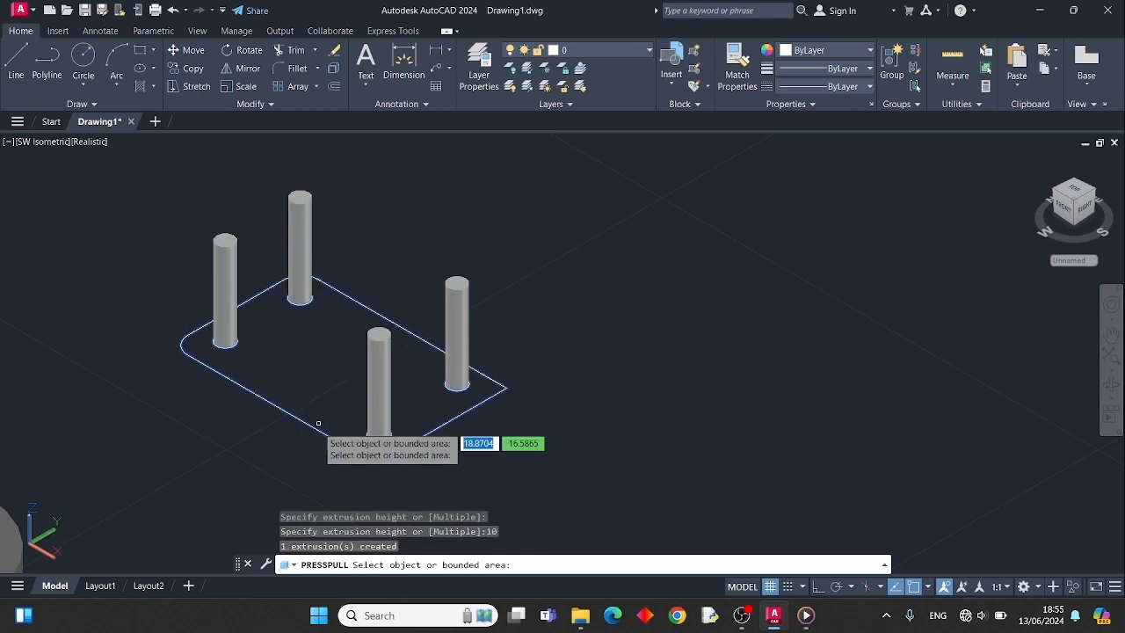
Step: Extrude the filleted rectangle outline to a height of 10 and finish the Presspull command
left_click(319, 427)
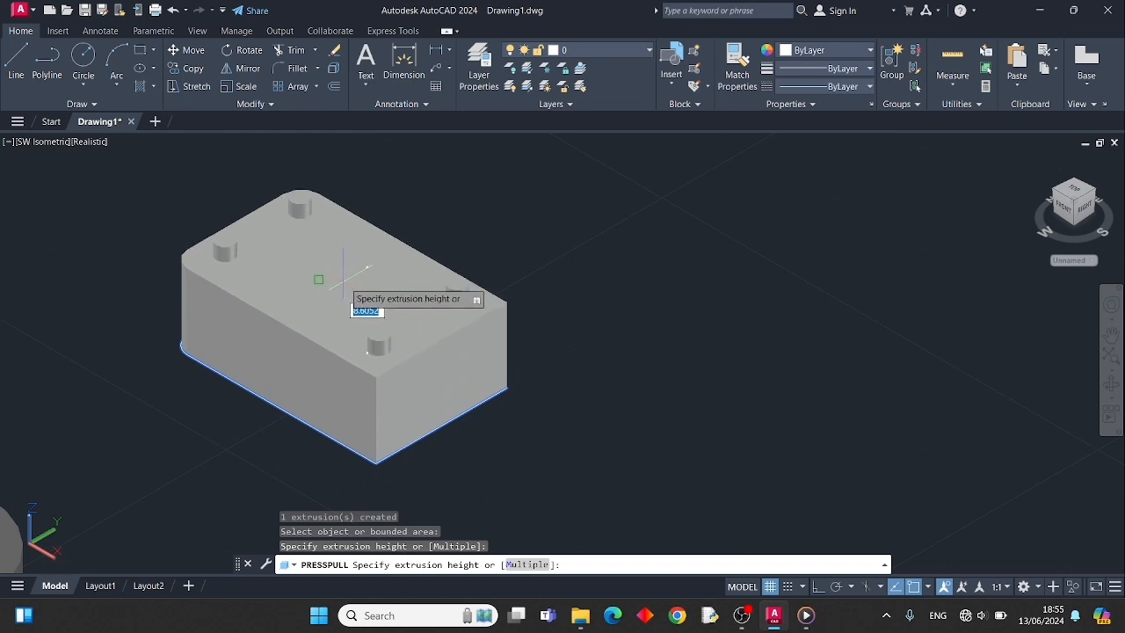
type("1")
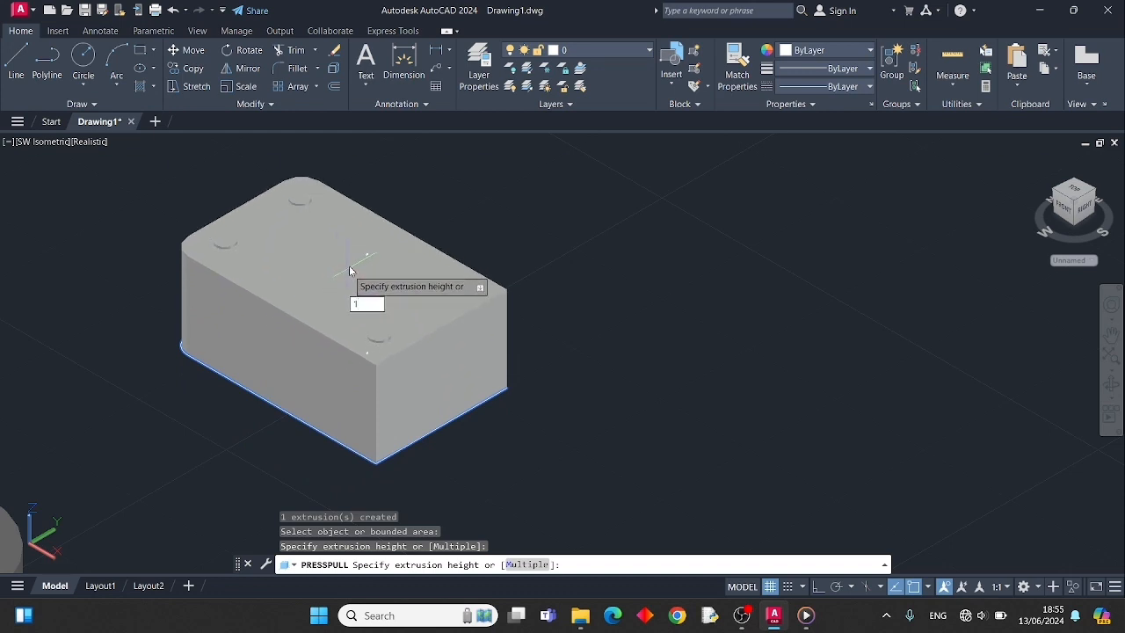
type("0")
key("Return")
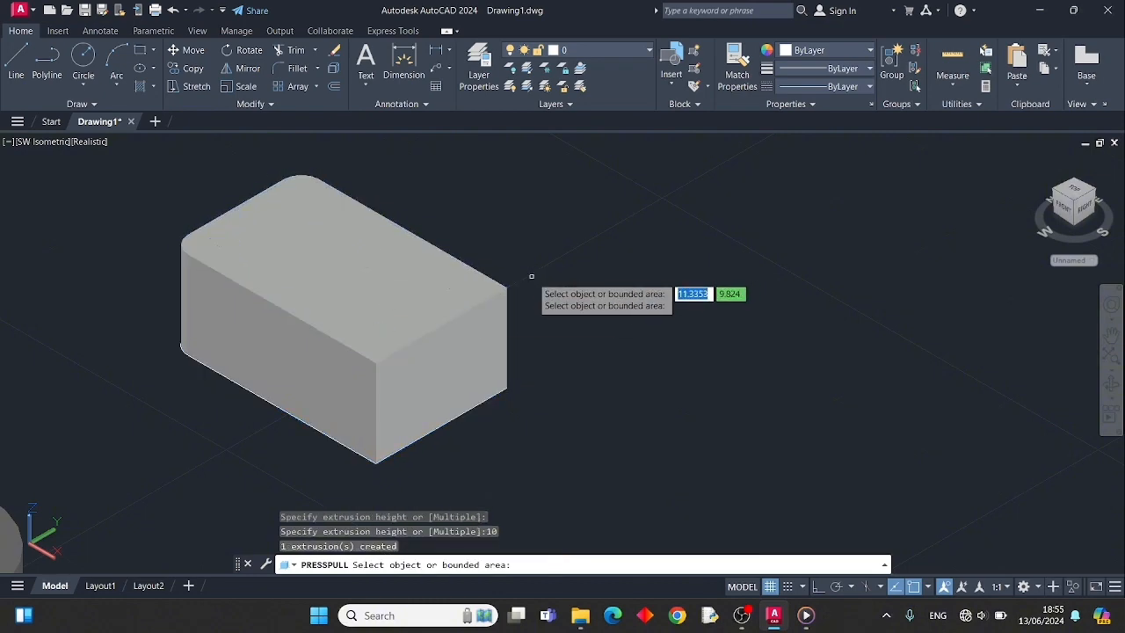
key("Return")
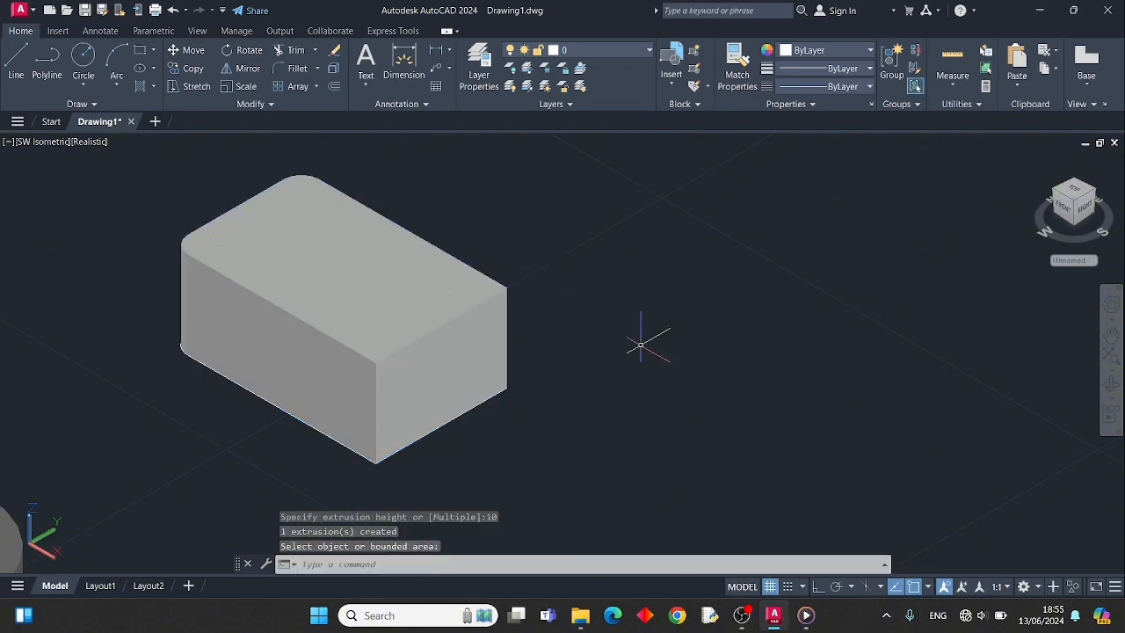
Step: Set the color of the extruded rectangular block to black (color 250) in its properties and deselect it
type("pr")
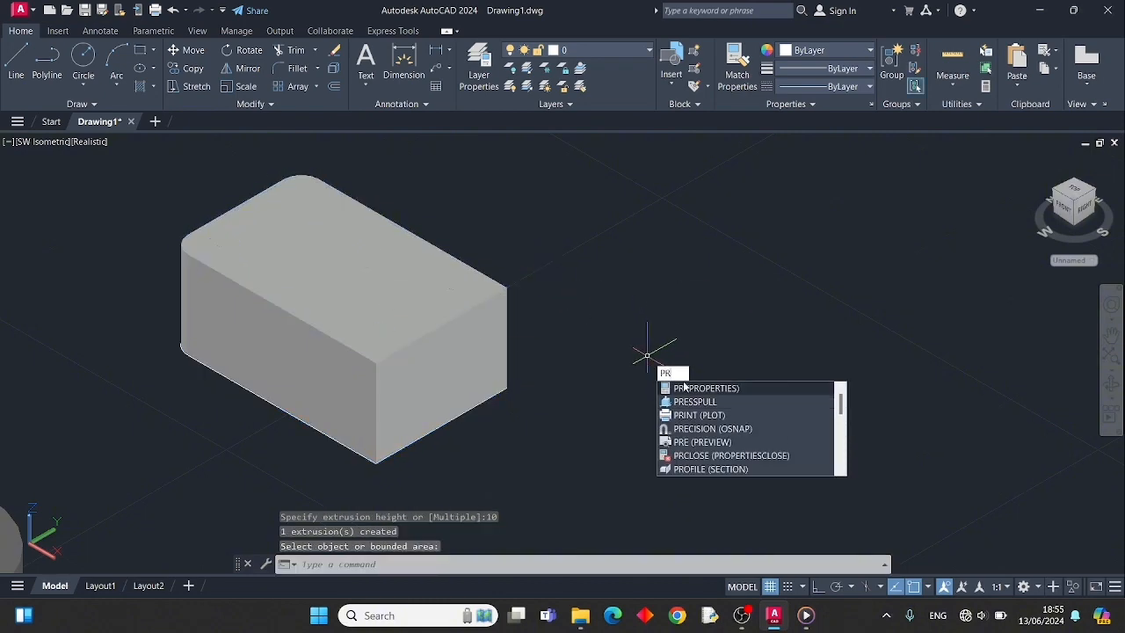
key("Return")
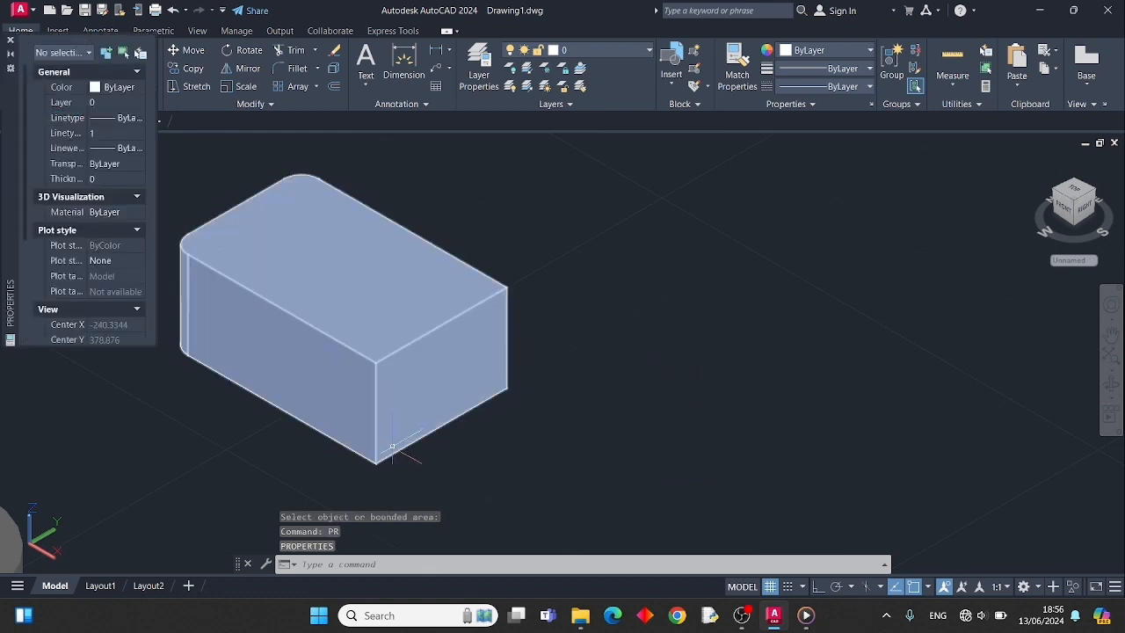
left_click(328, 378)
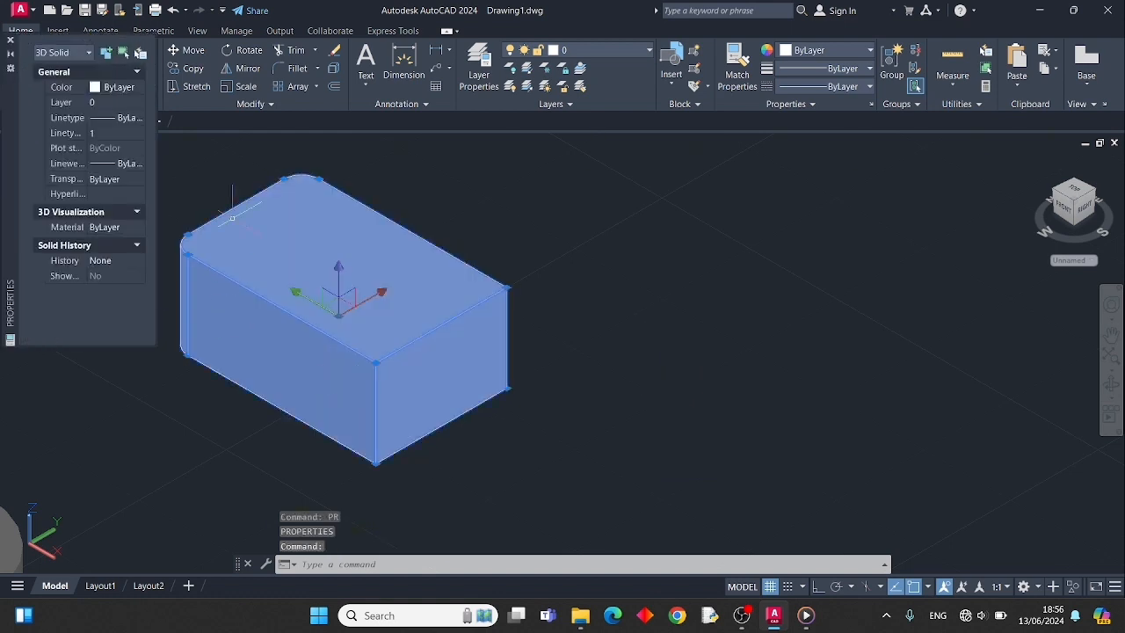
left_click(138, 88)
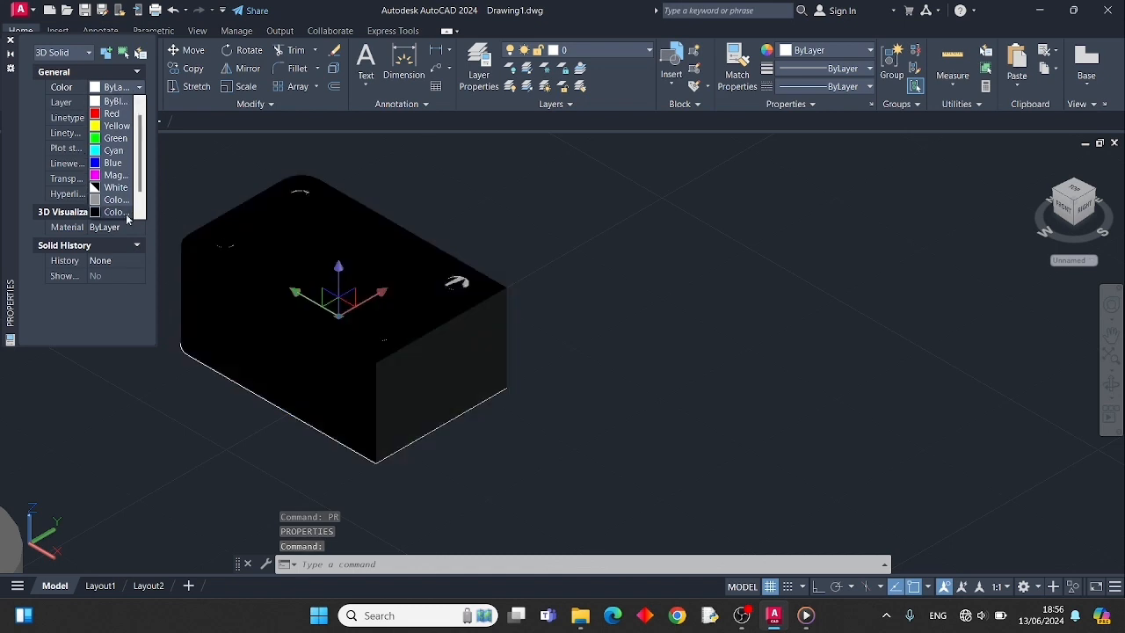
left_click(114, 212)
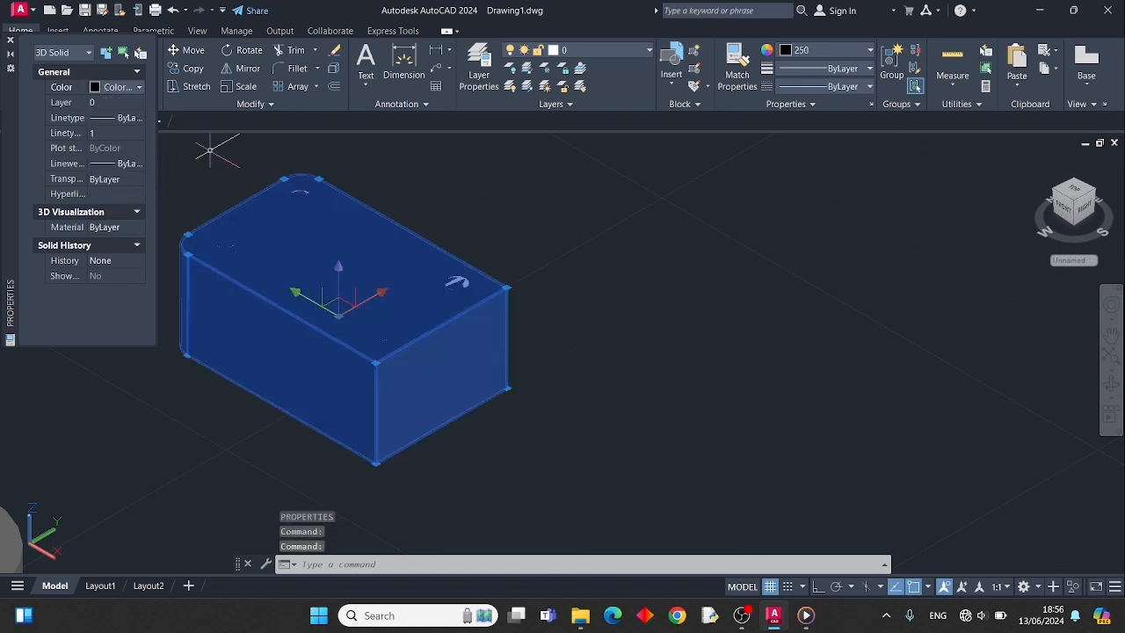
key("ctrl+1")
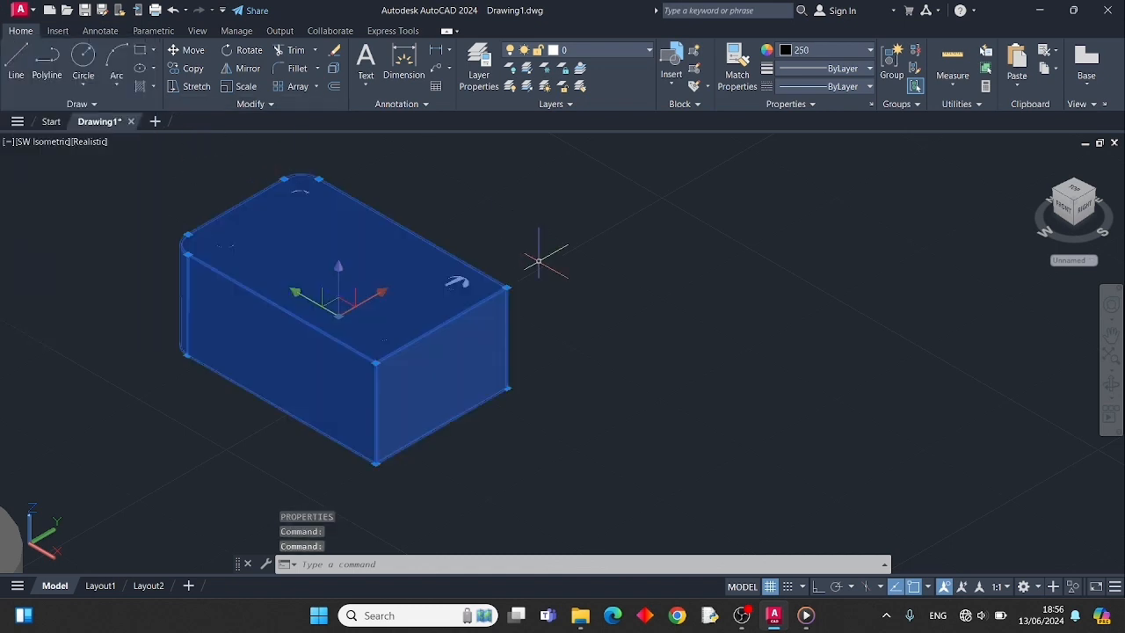
key("Escape")
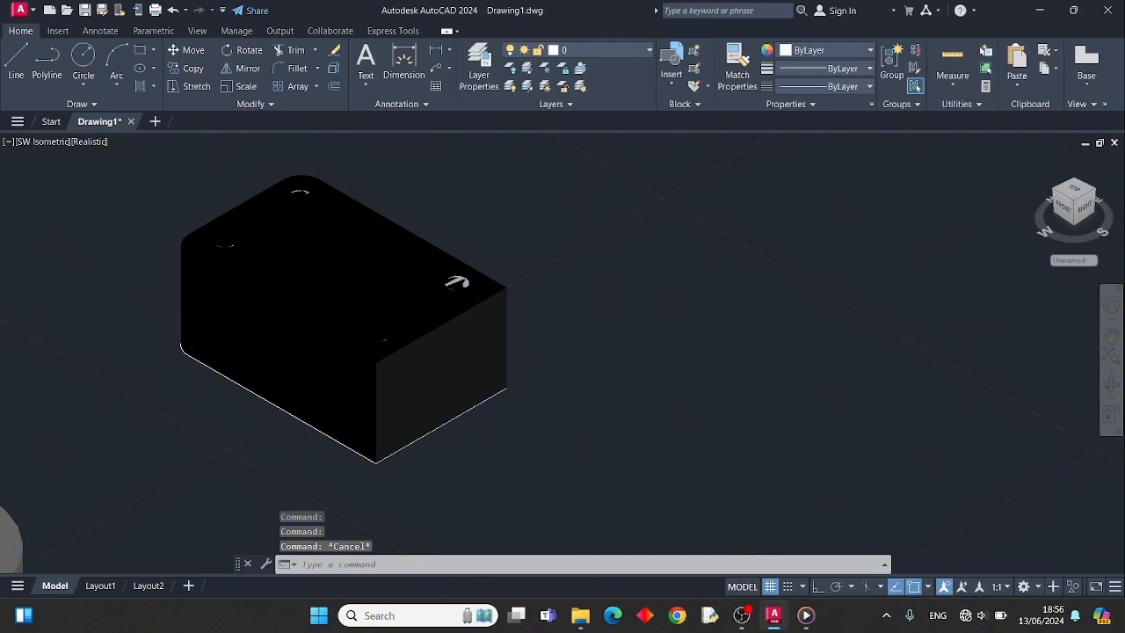
Step: Orbit around the black block to examine its top face and the four corner cylinders from above
scroll(581, 233, "down", 3)
middle_click_drag(592, 225, 533, 281)
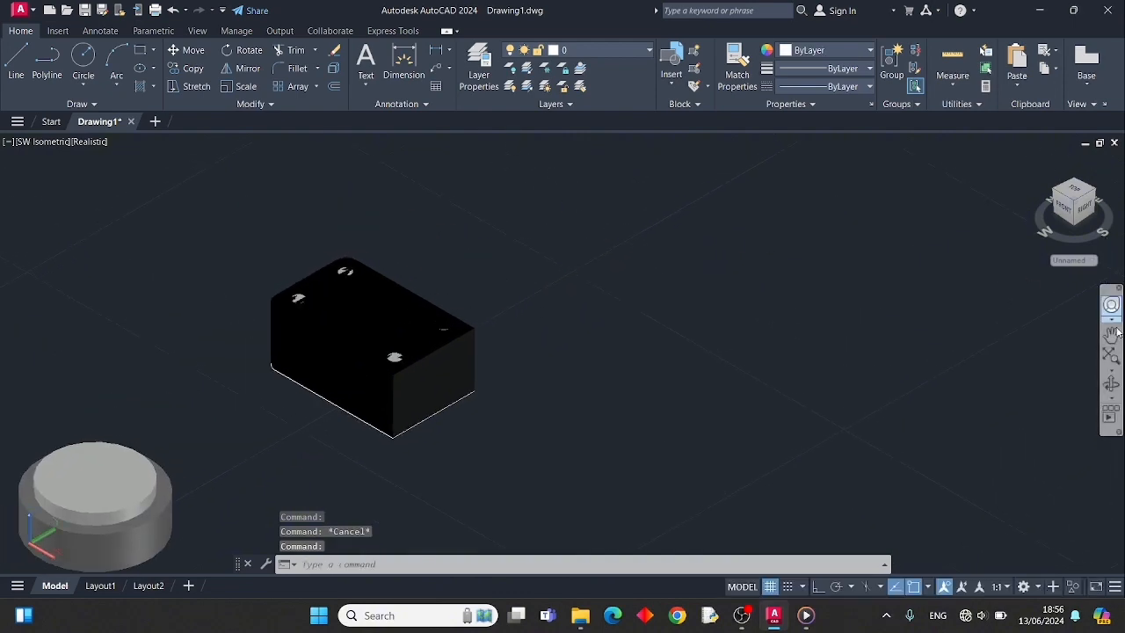
left_click(1111, 384)
left_click_drag(583, 274, 515, 273)
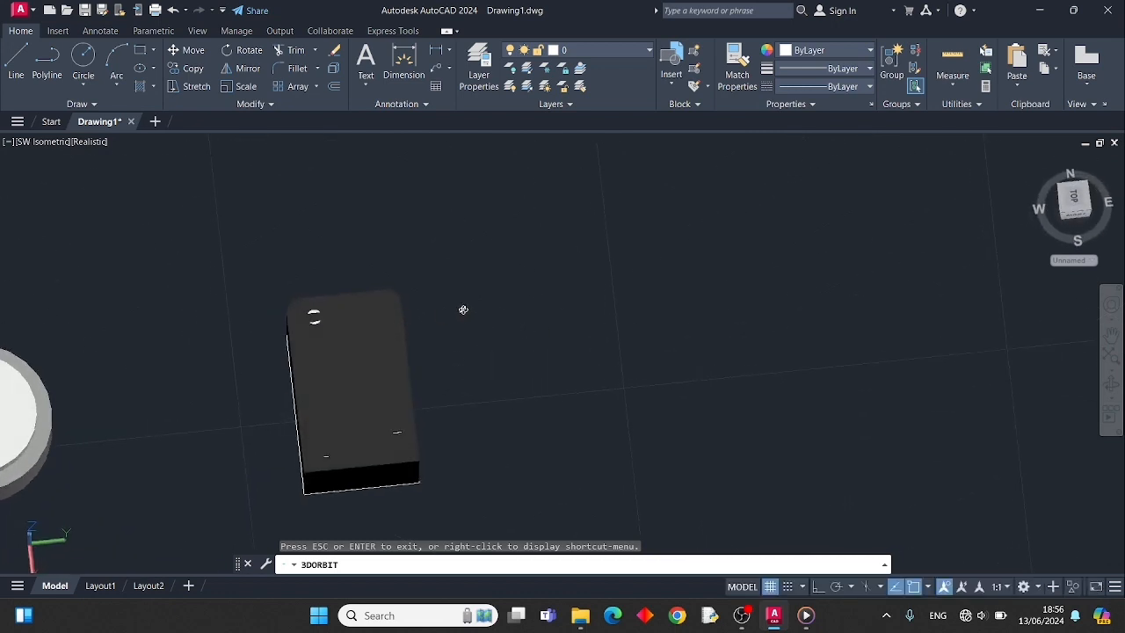
mouse_move(463, 310)
left_mouse_down()
mouse_move(467, 335)
mouse_move(447, 326)
mouse_move(417, 337)
mouse_move(431, 334)
mouse_move(420, 331)
mouse_move(434, 278)
mouse_move(414, 290)
left_mouse_up()
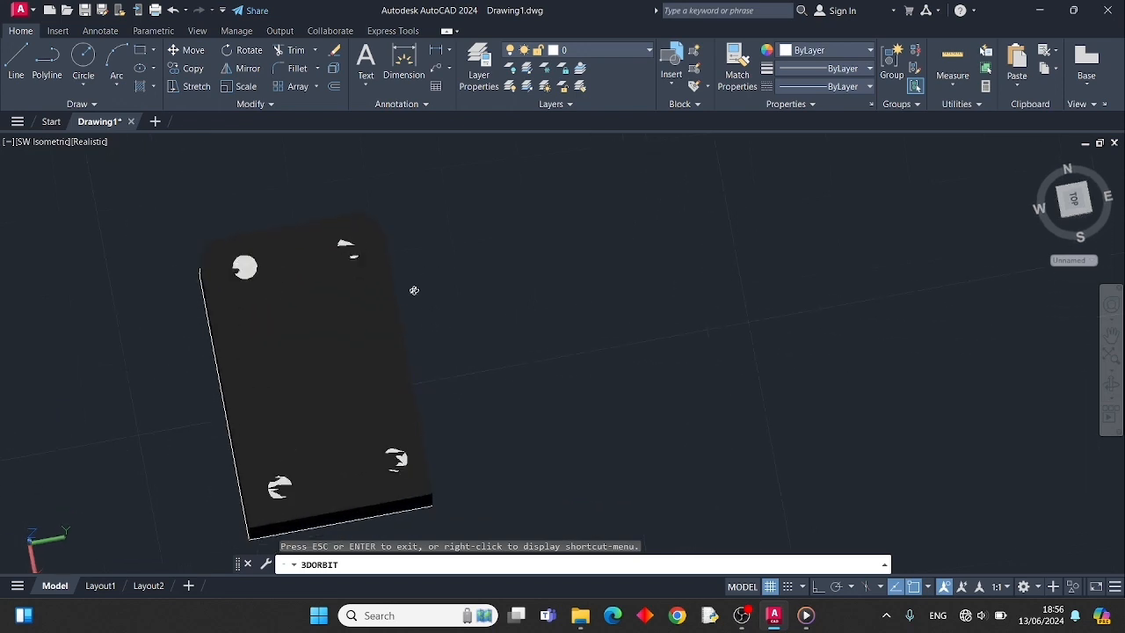
key("Escape")
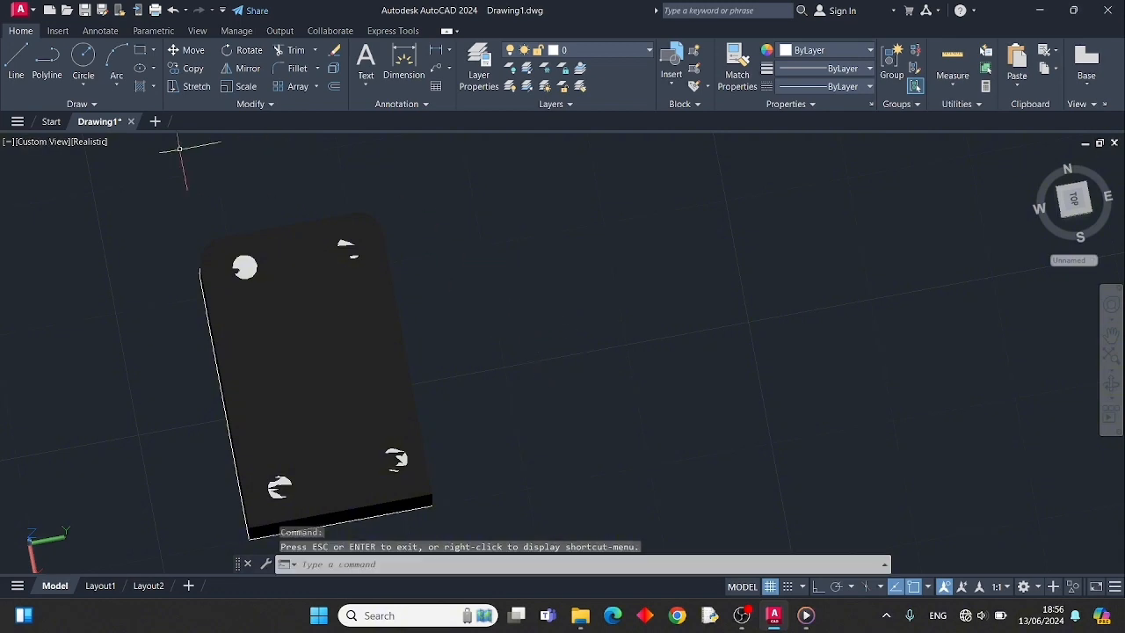
scroll(502, 319, "up", 2)
scroll(497, 320, "down", 3)
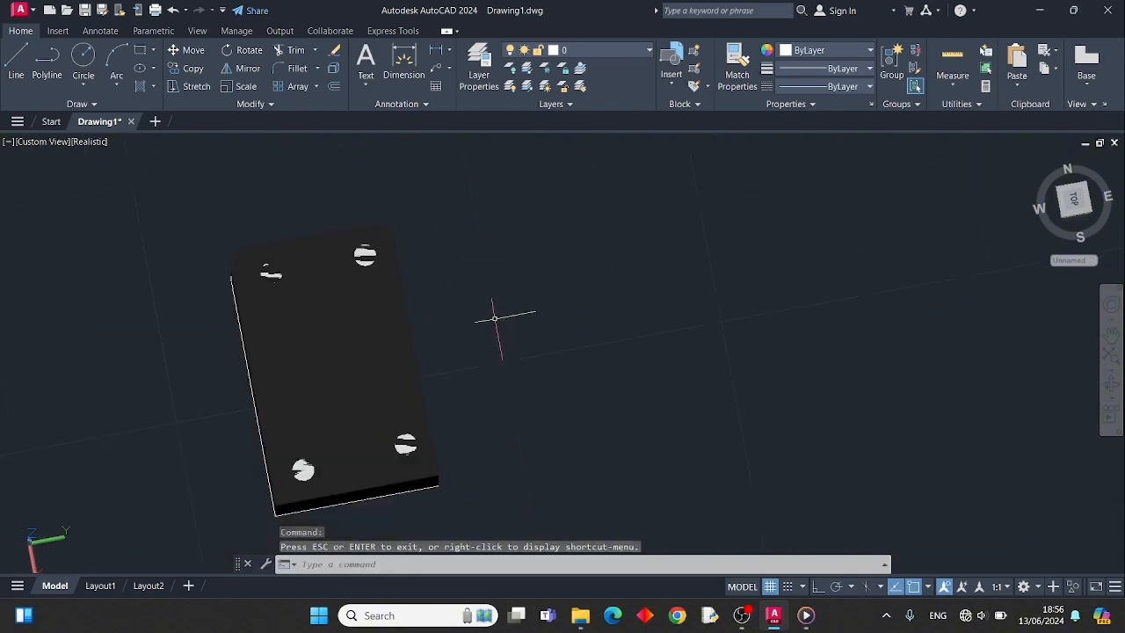
left_click_drag(495, 318, 481, 293)
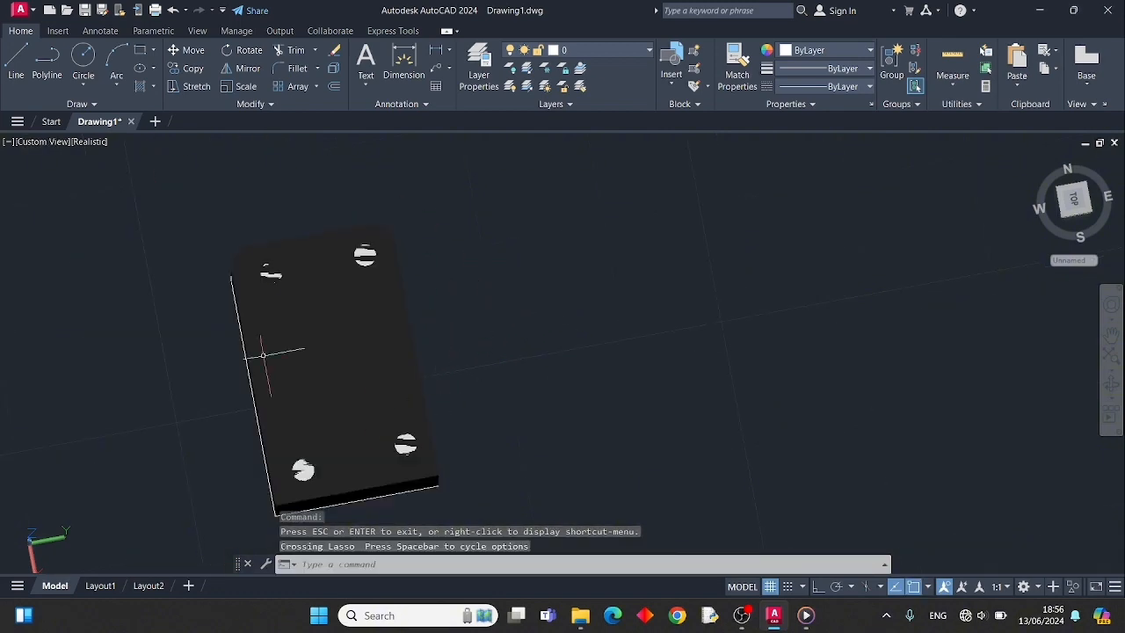
left_click(195, 213)
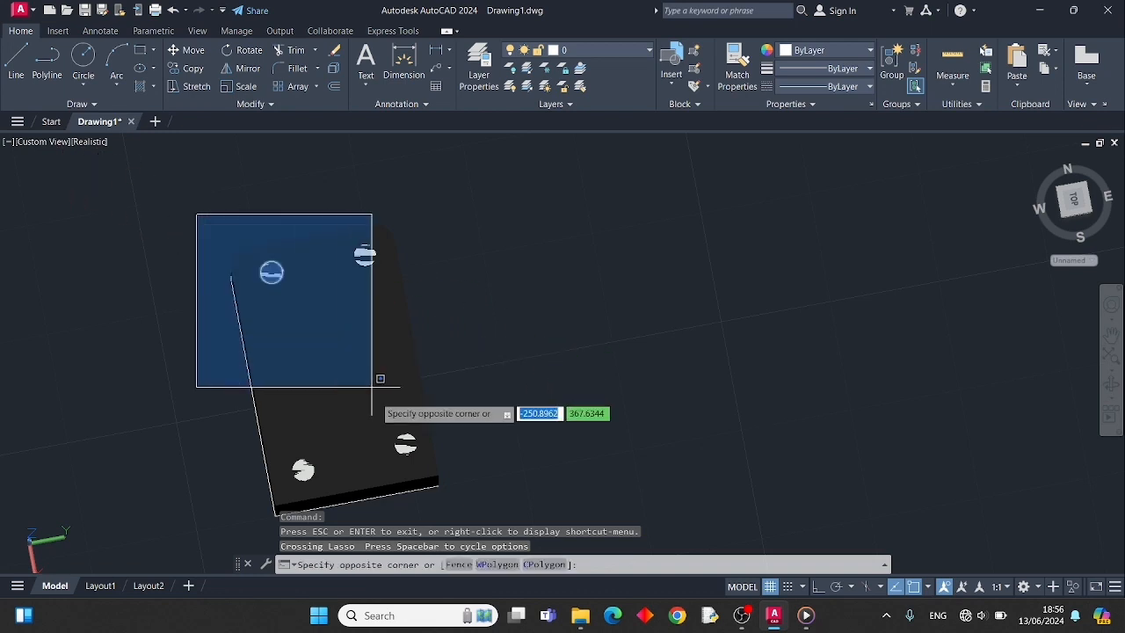
key("Escape")
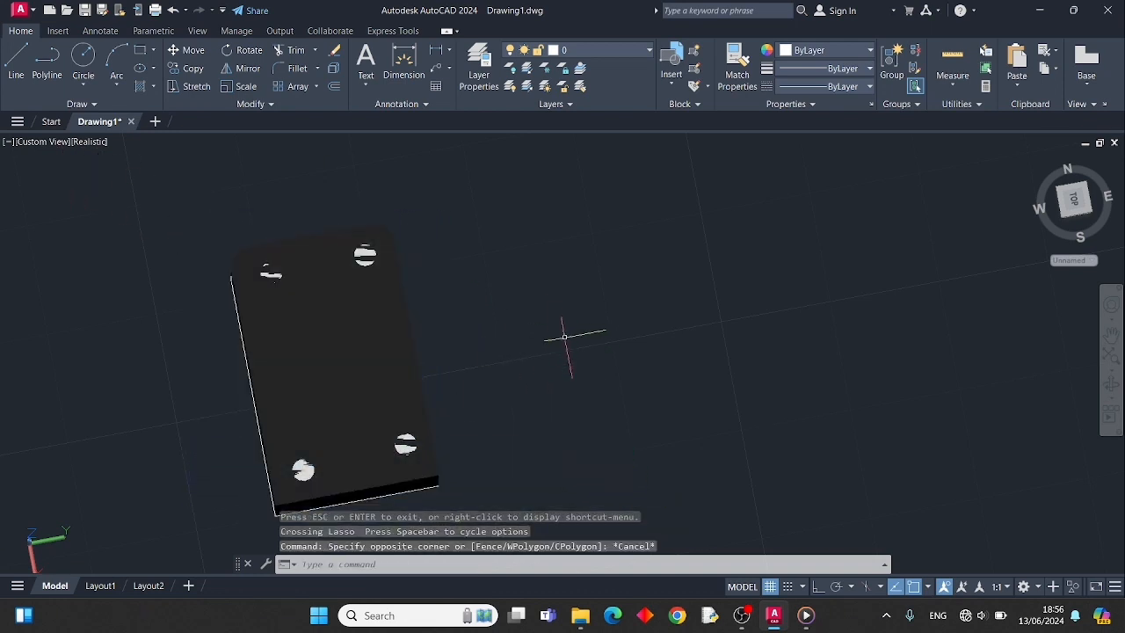
type("jo")
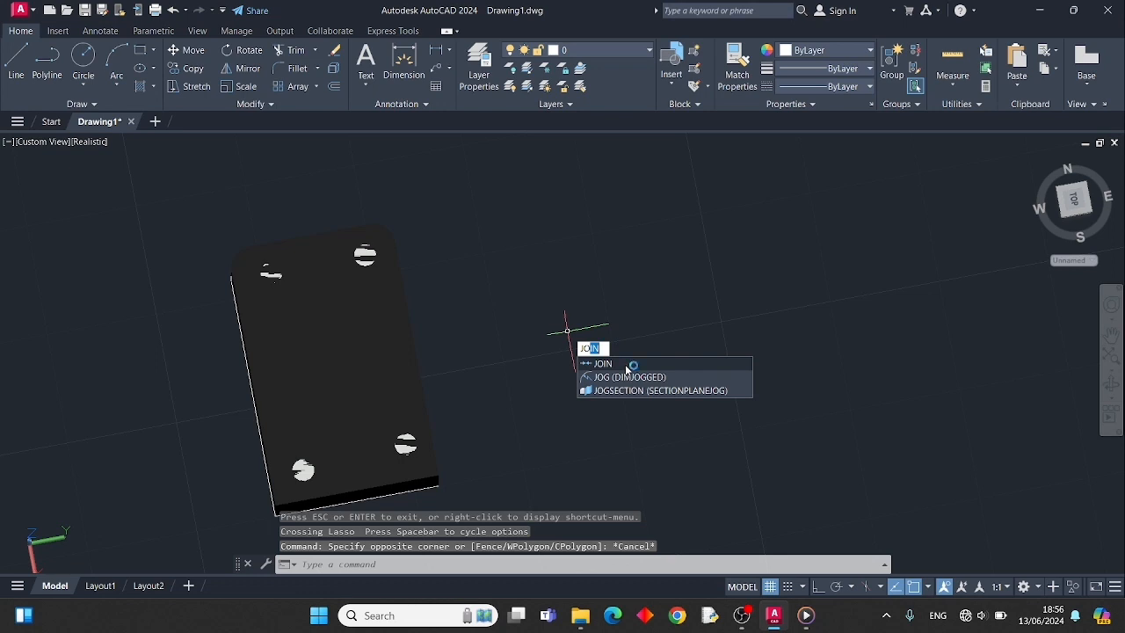
key("Return")
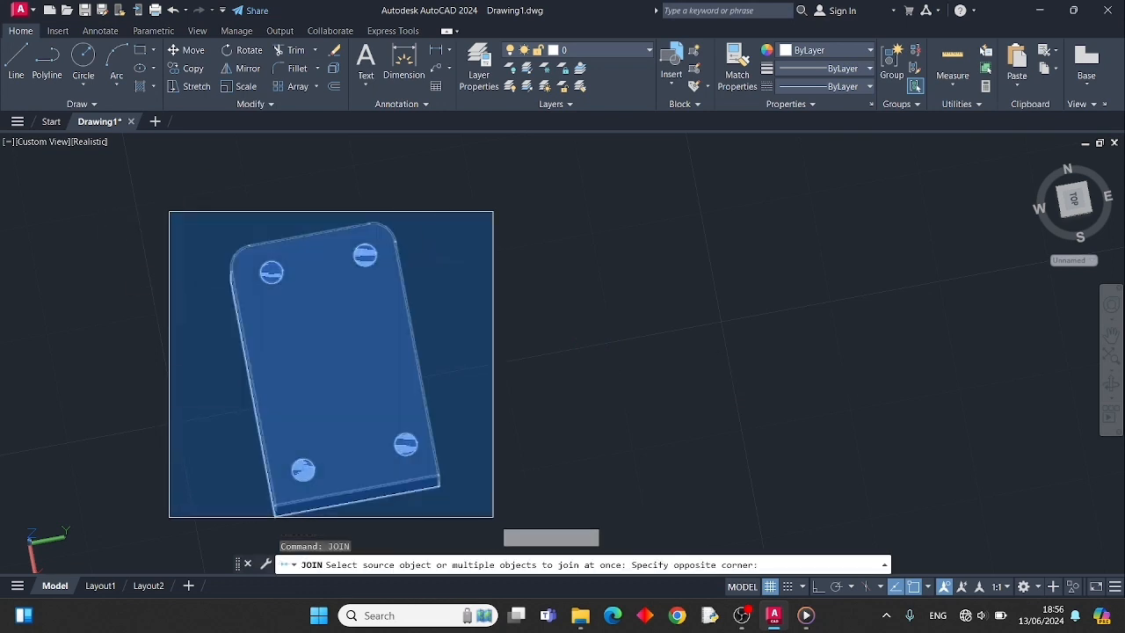
left_click(489, 520)
key("Escape")
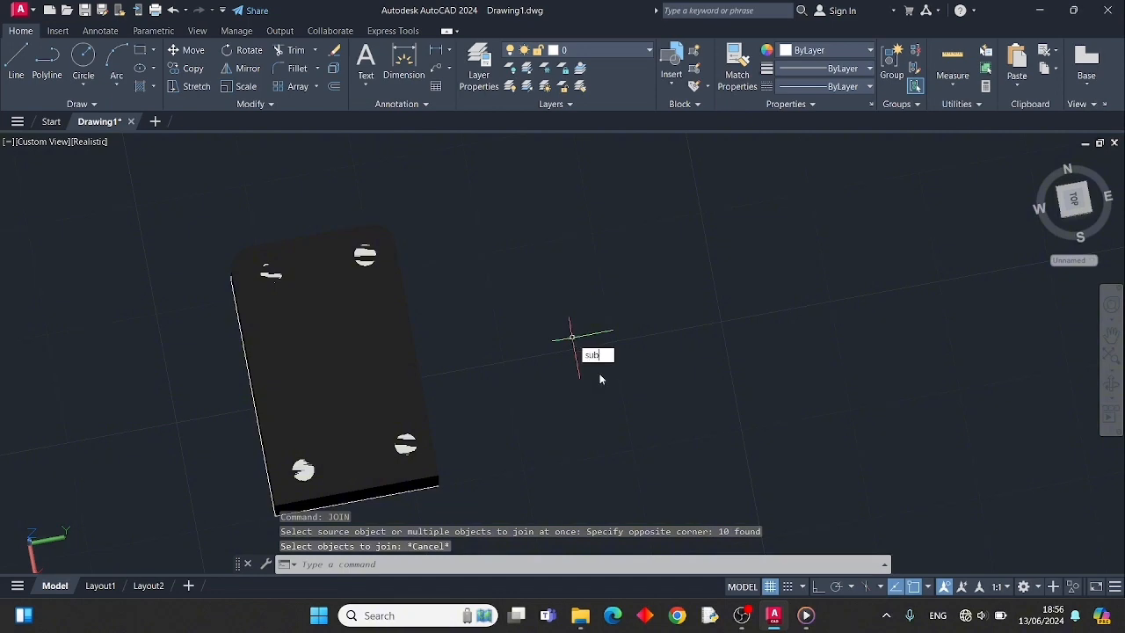
Step: Subtract one of the cylinders beside the filleted corners from the black block to cut a hole
type("sub")
key("Return")
left_click(330, 398)
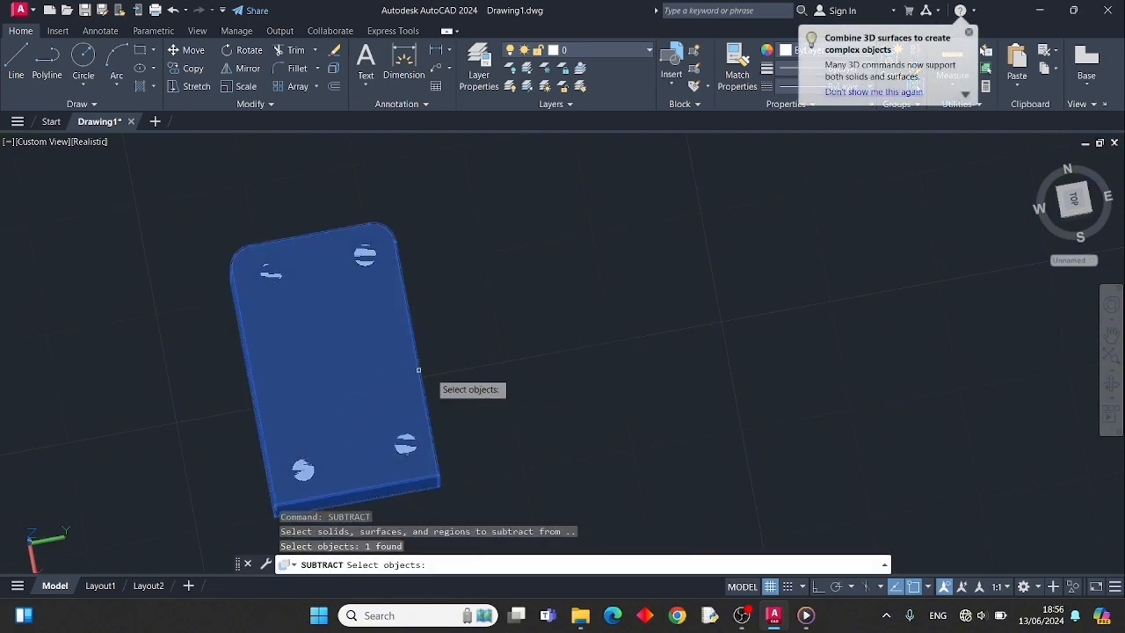
key("Return")
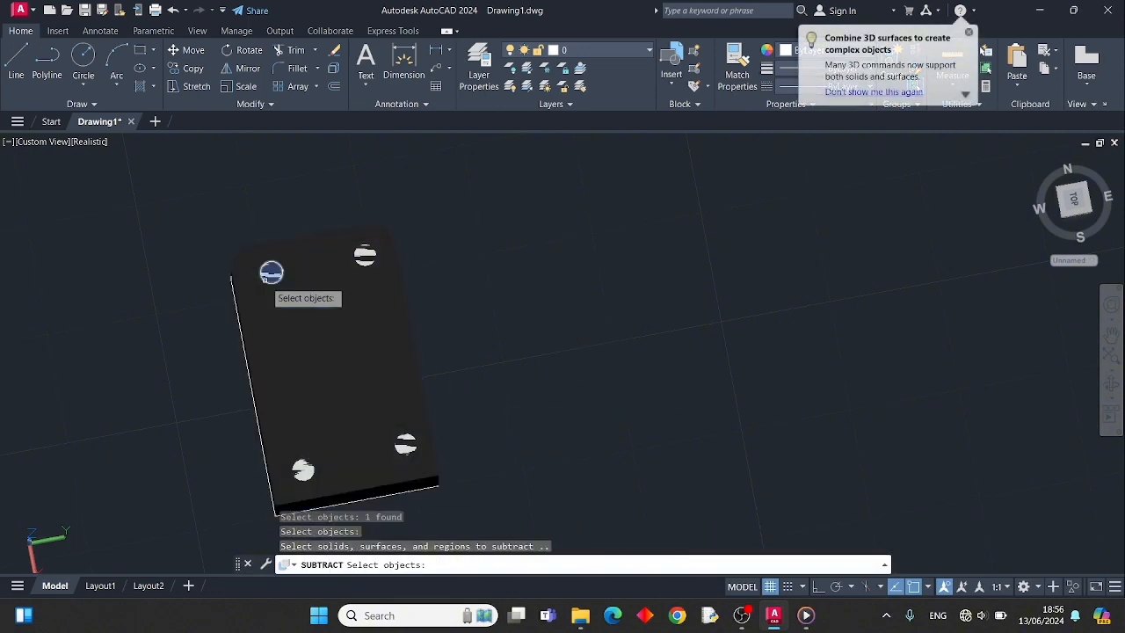
left_click(273, 271)
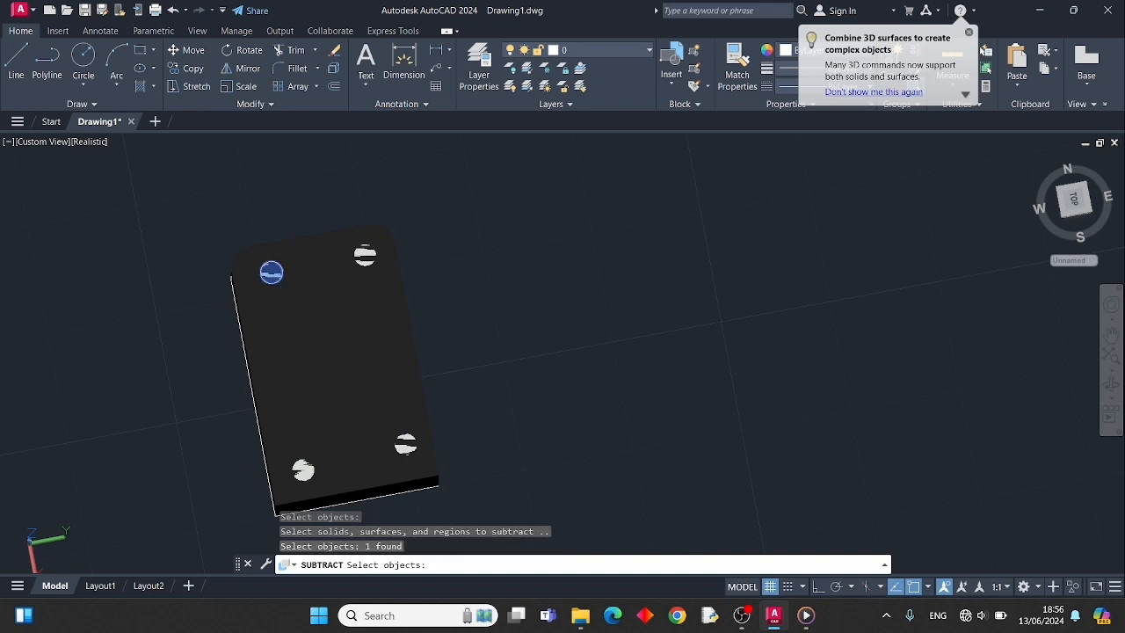
key("Return")
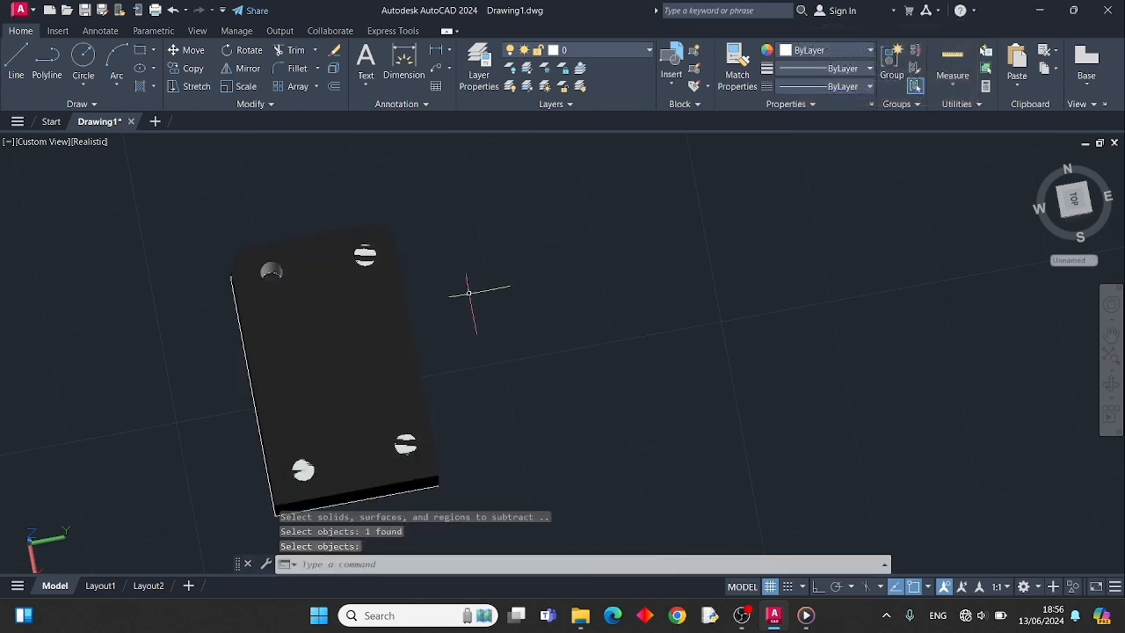
Step: Subtract the three remaining corner cylinders from the black block to cut the other holes
type("su")
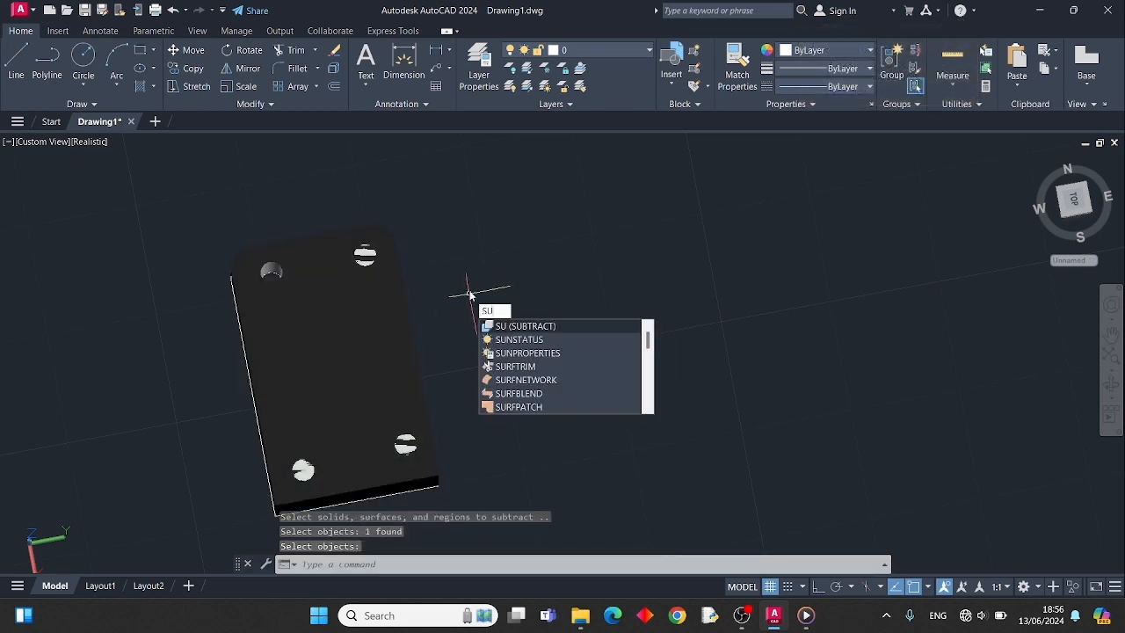
left_click(516, 326)
left_click(351, 303)
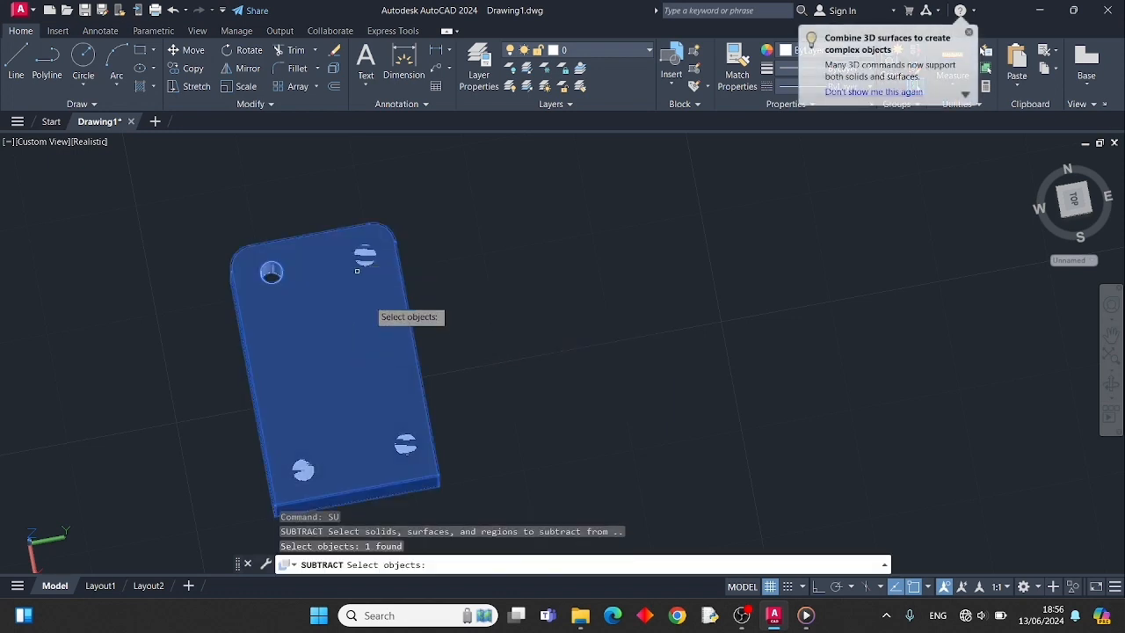
key("Return")
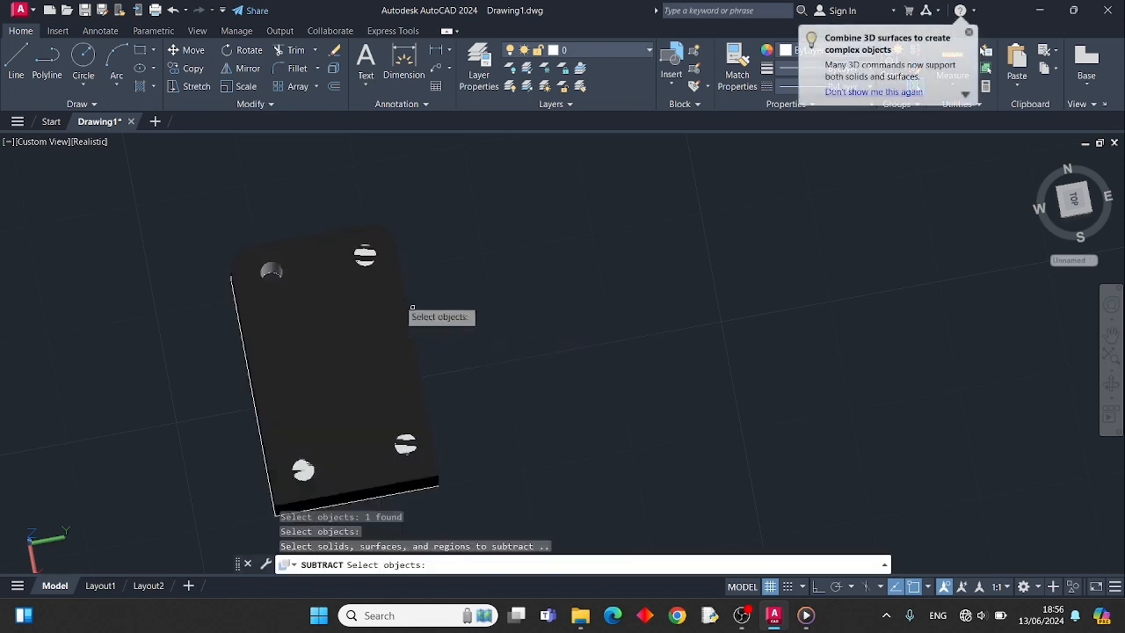
left_click(380, 255)
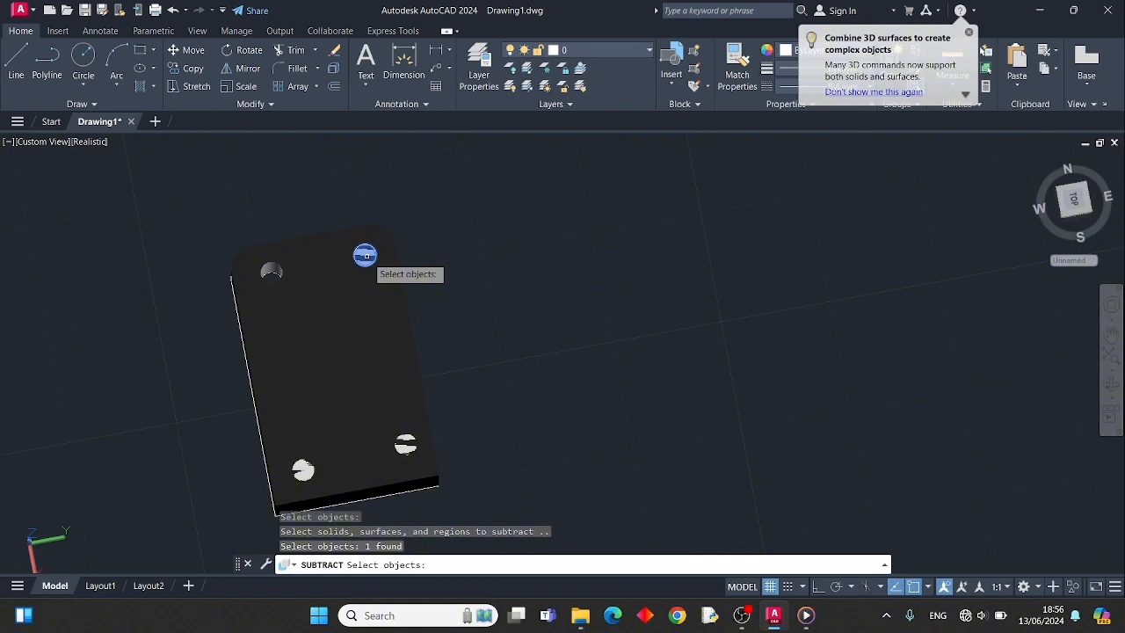
left_click(406, 444)
left_click(303, 470)
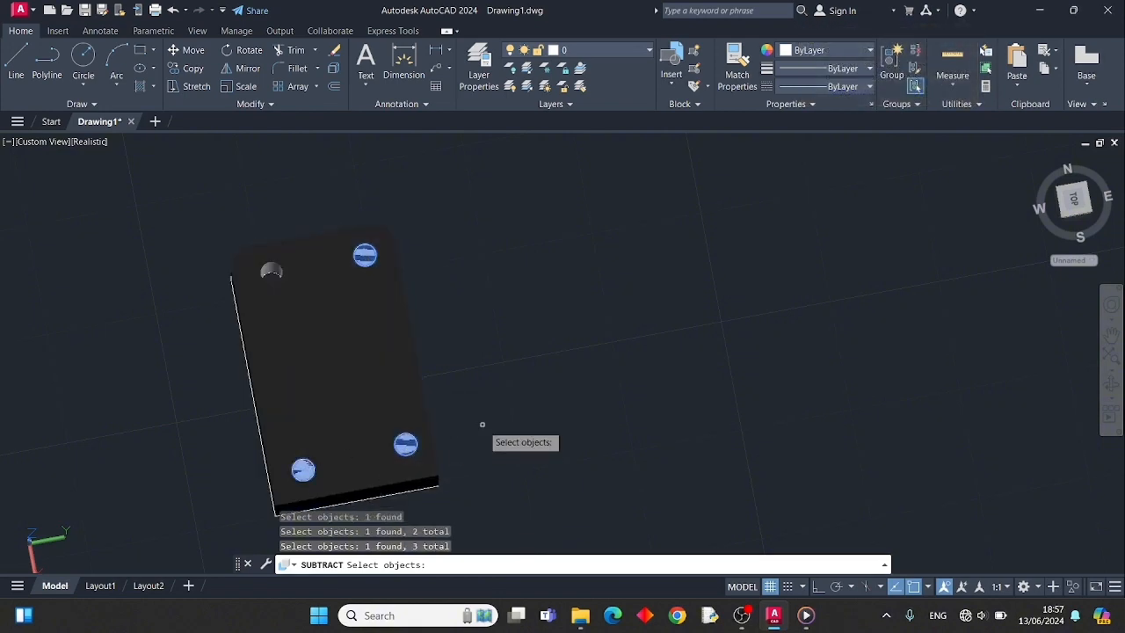
key("Return")
Step: Draw a circle of radius 10 in the empty area beside the black block
scroll(464, 365, "down", 2)
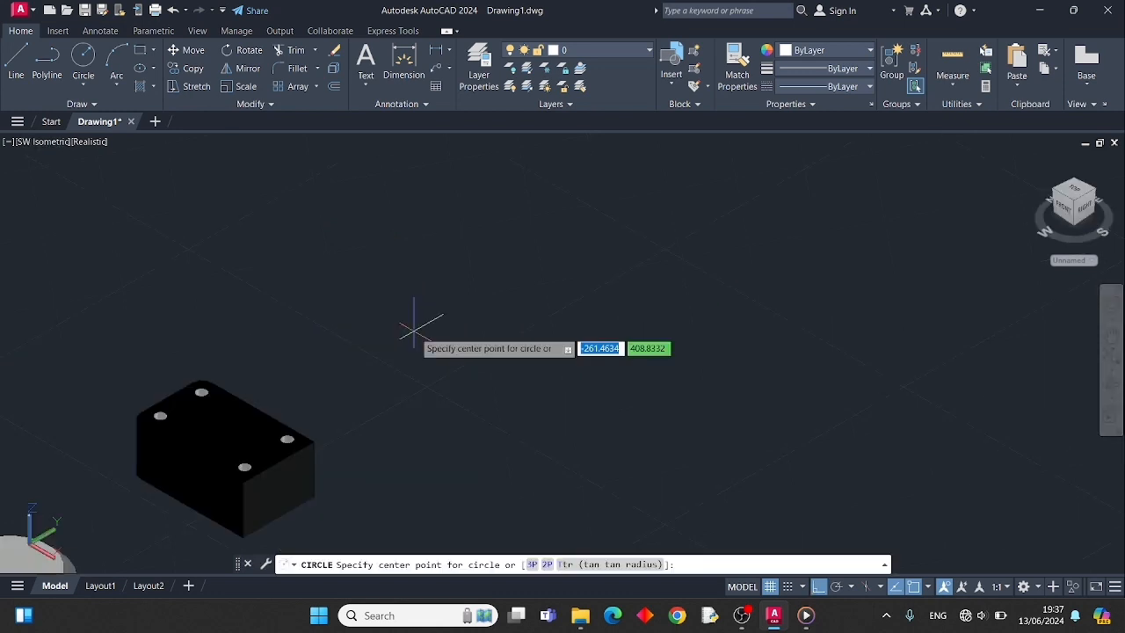
left_click(419, 323)
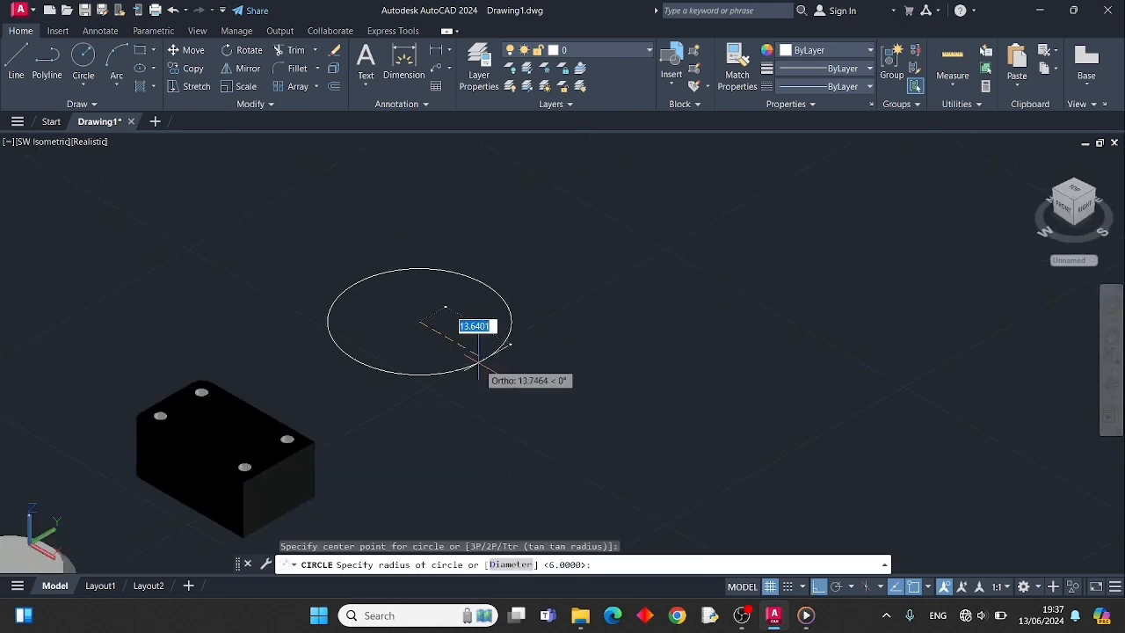
type("10")
key("Return")
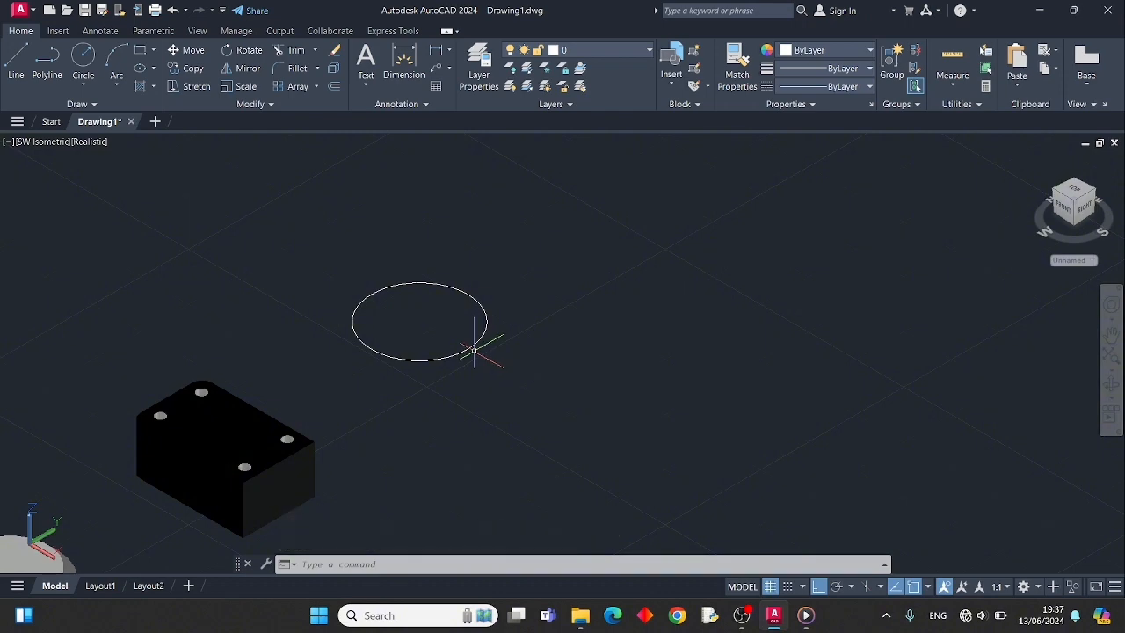
Step: Draw a concentric circle of radius 4 at the center of the radius 10 circle
scroll(453, 342, "up", 2)
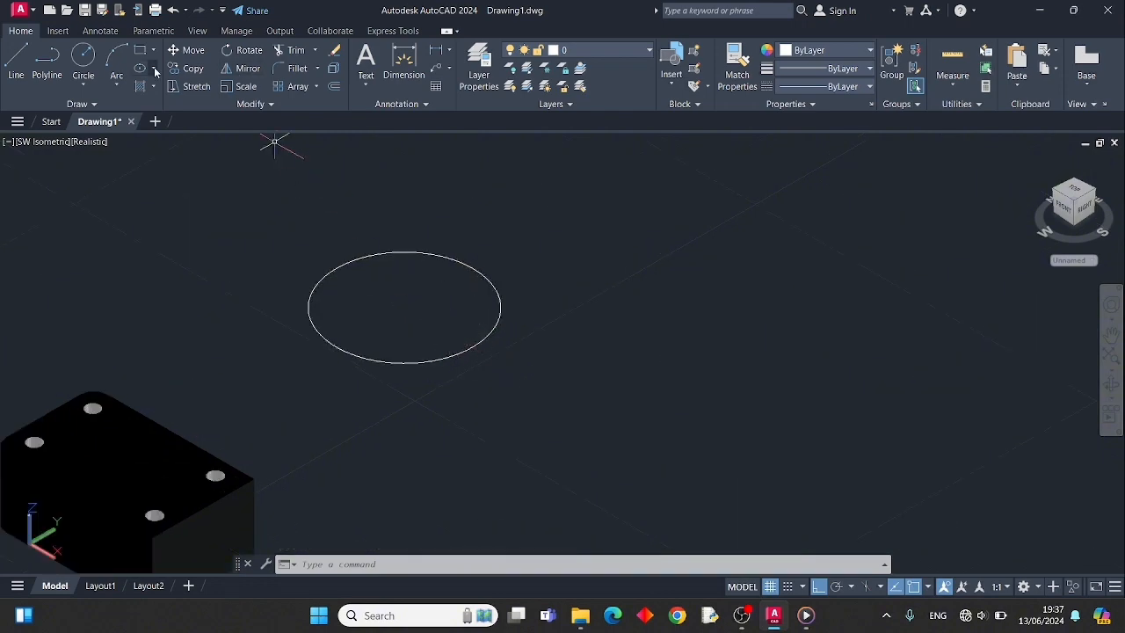
left_click(85, 56)
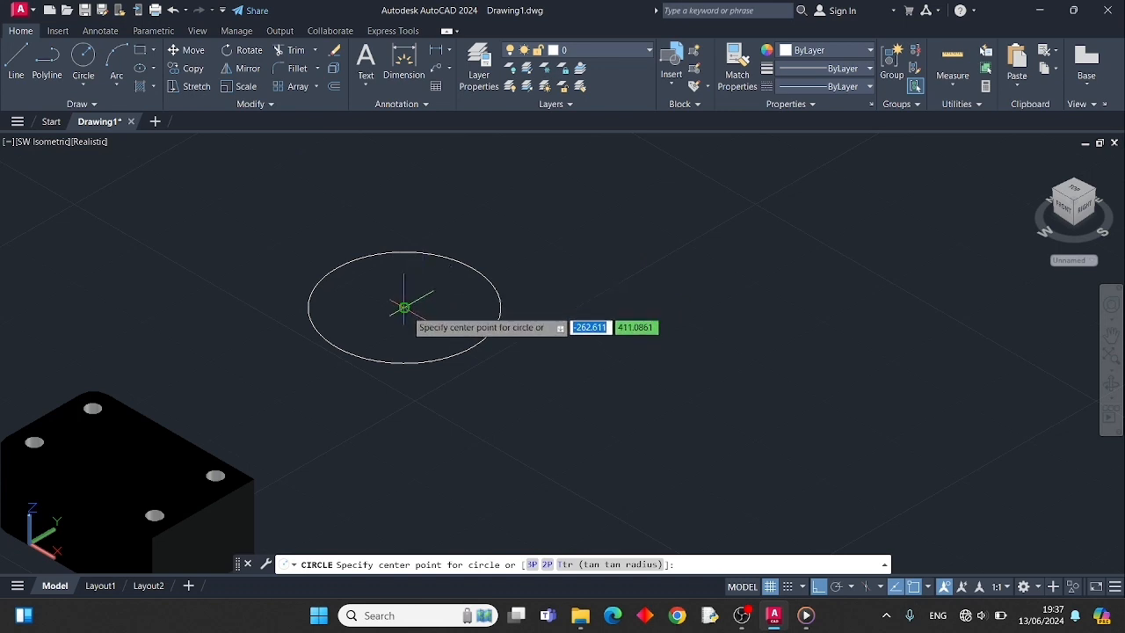
left_click(404, 308)
type("4")
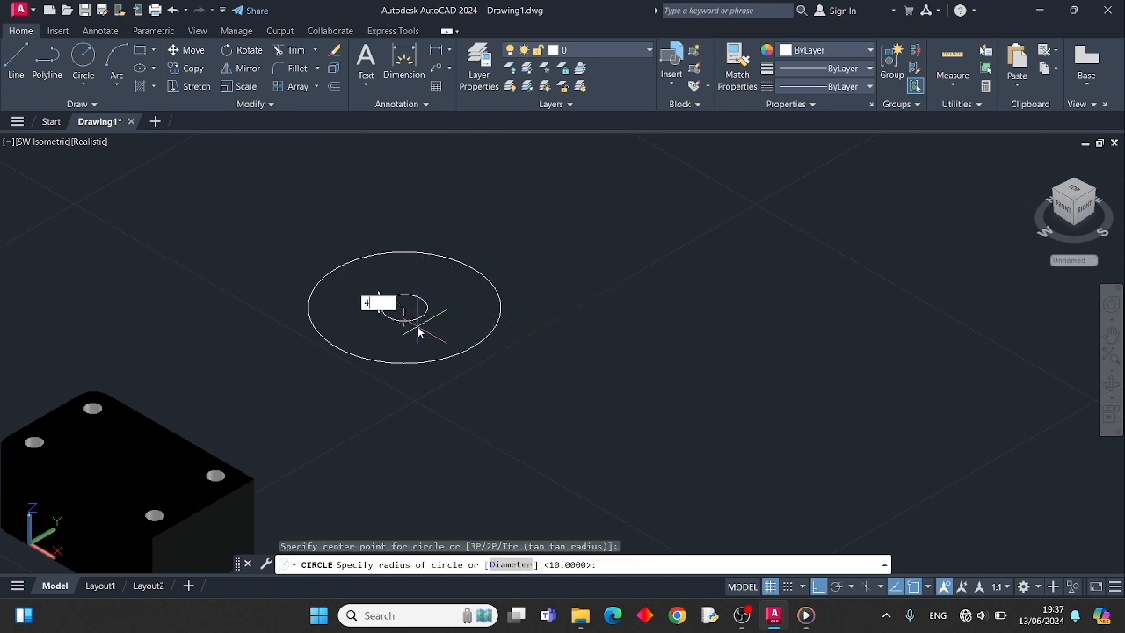
key("Return")
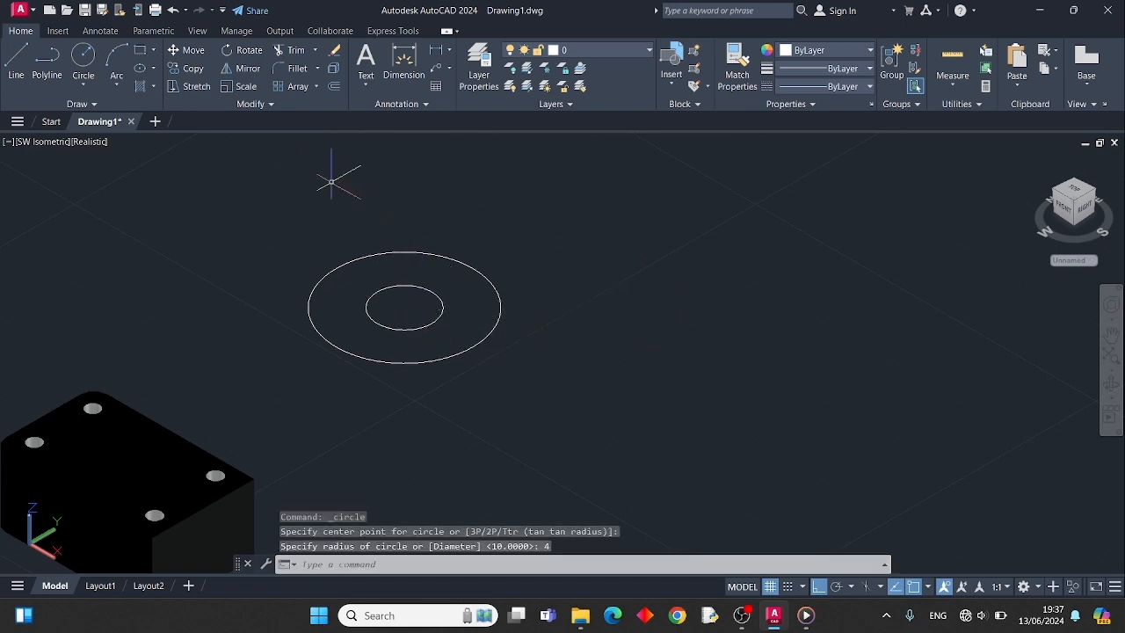
Step: Draw a concentric circle of radius 3 inside the radius 4 circle
left_click(83, 56)
left_click(403, 308)
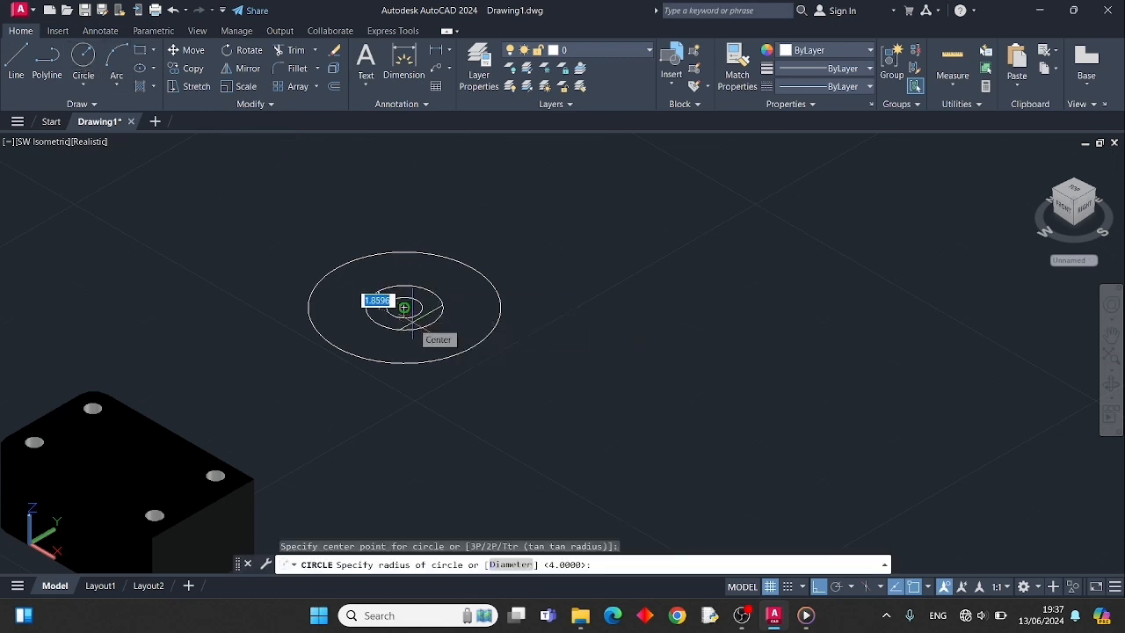
key("Return")
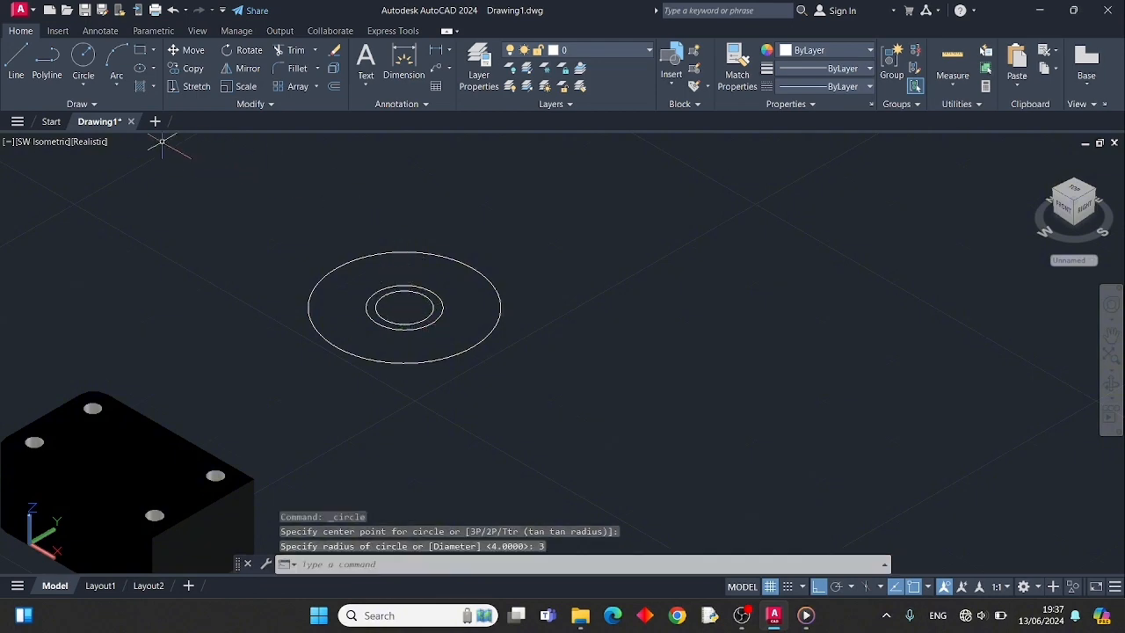
Step: Draw a concentric circle of radius 2.5 inside the radius 3 circle and leave the Circle command
left_click(80, 63)
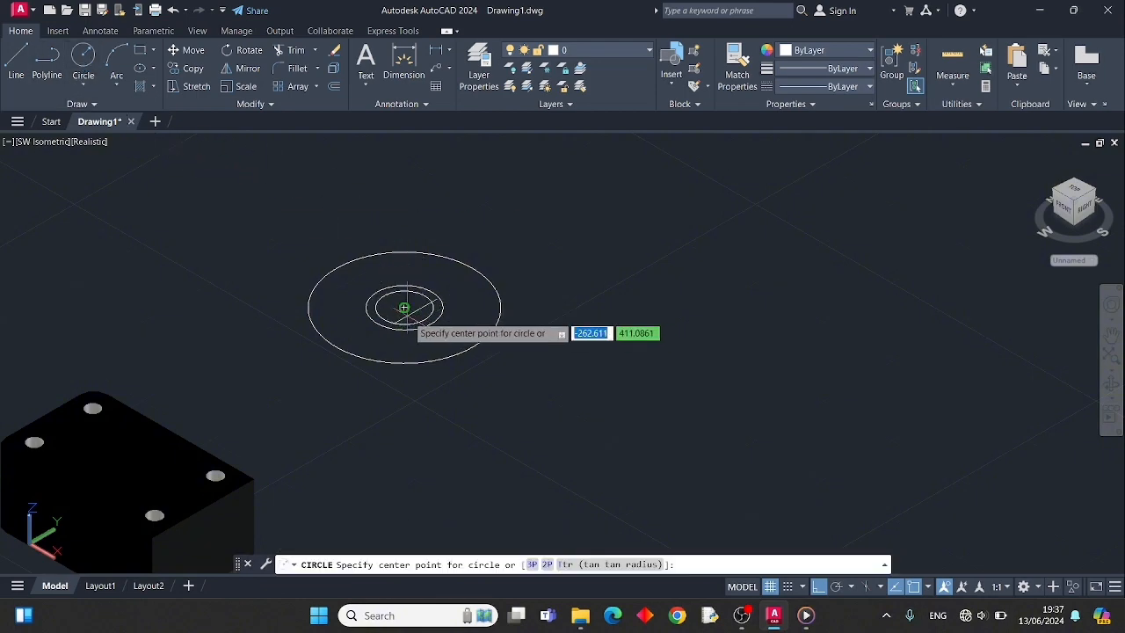
left_click(403, 308)
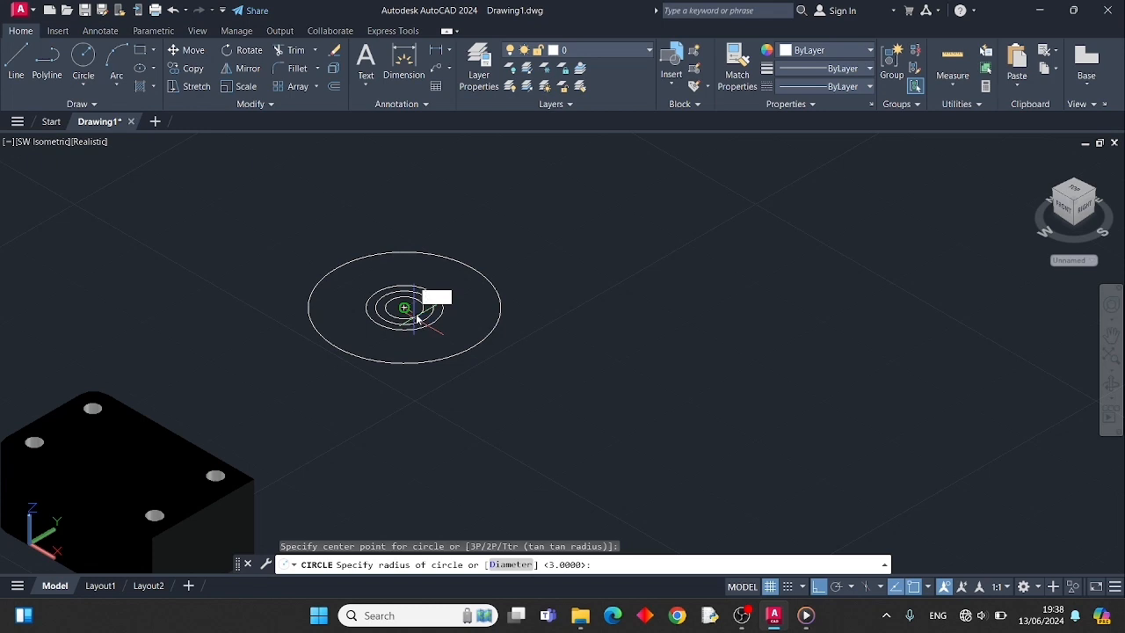
key("Return")
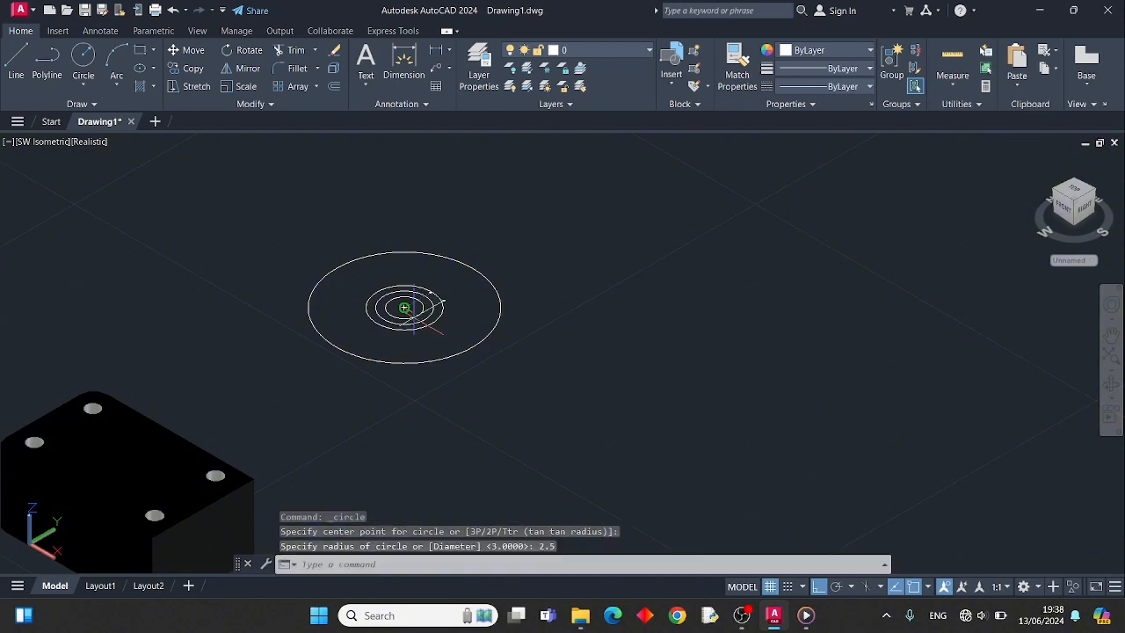
scroll(486, 262, "up", 3)
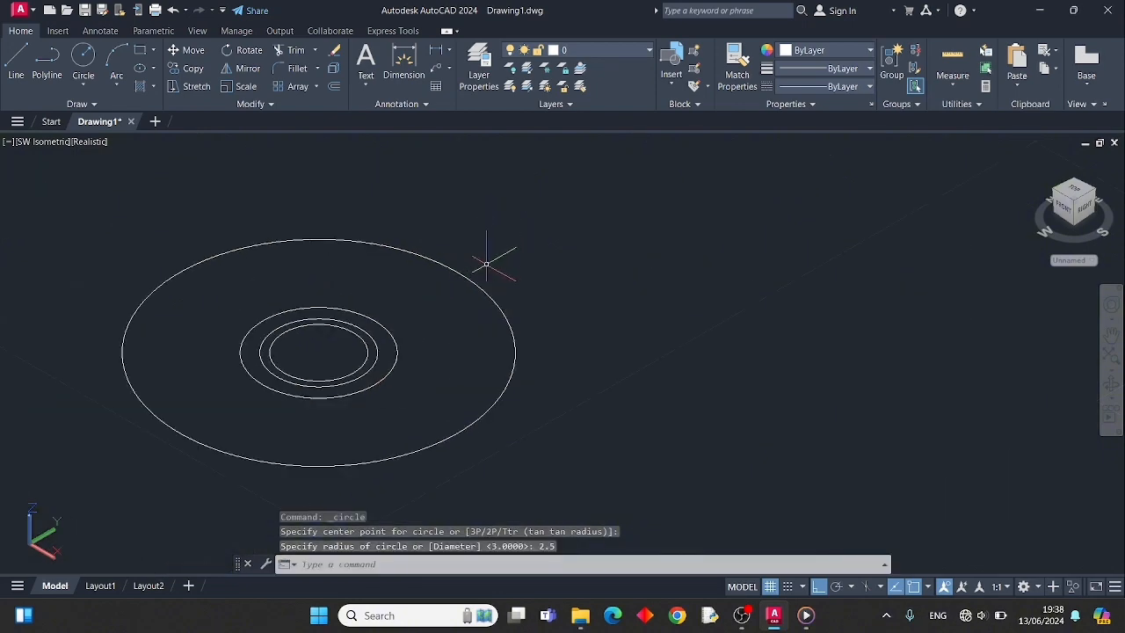
key("Return")
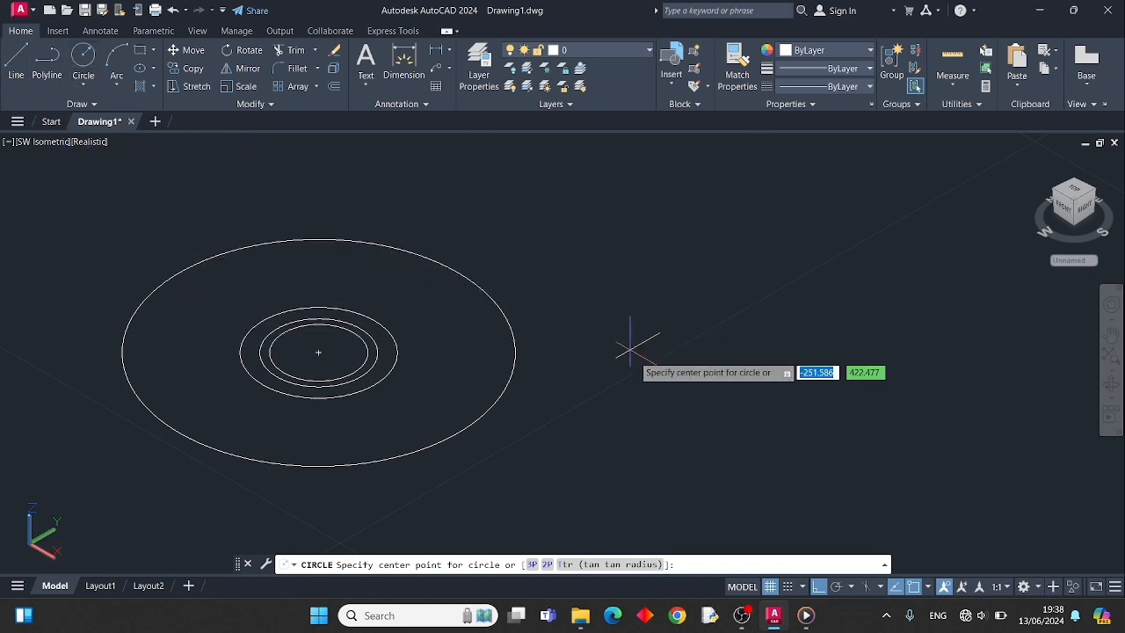
key("Escape")
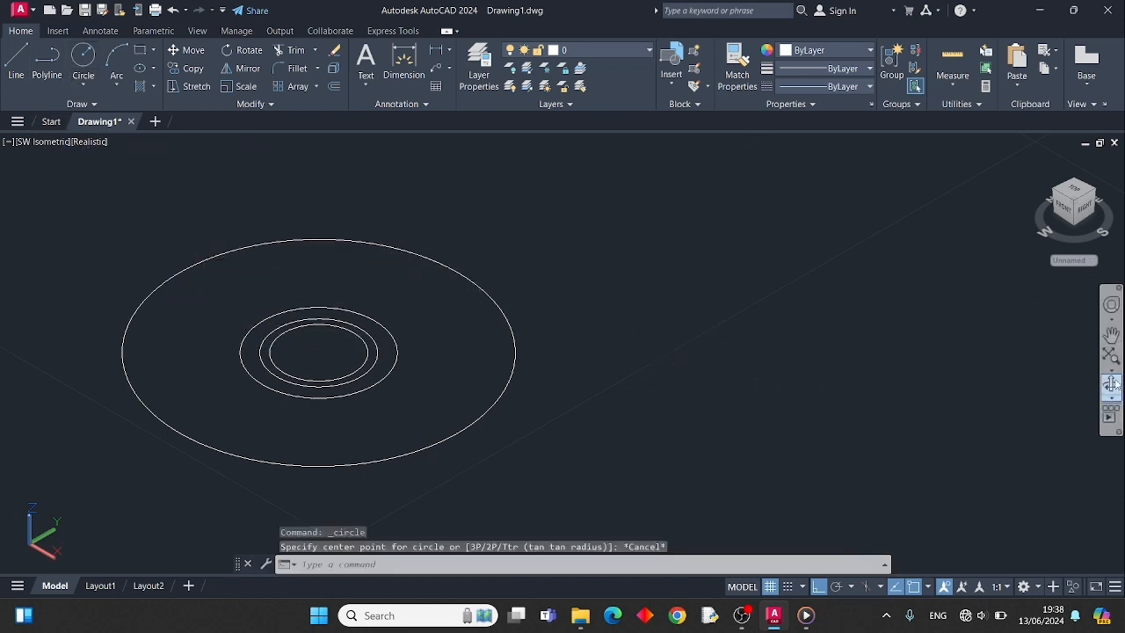
Step: Orbit the view to look straight down on the concentric circles
left_click(1113, 385)
left_click_drag(592, 314, 544, 431)
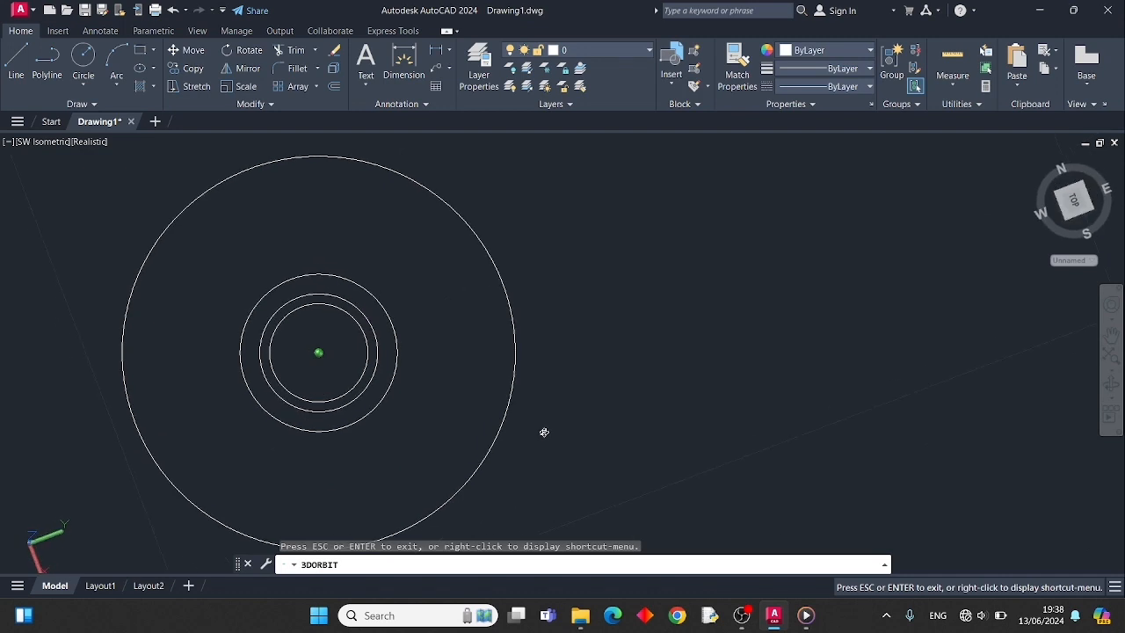
key("Escape")
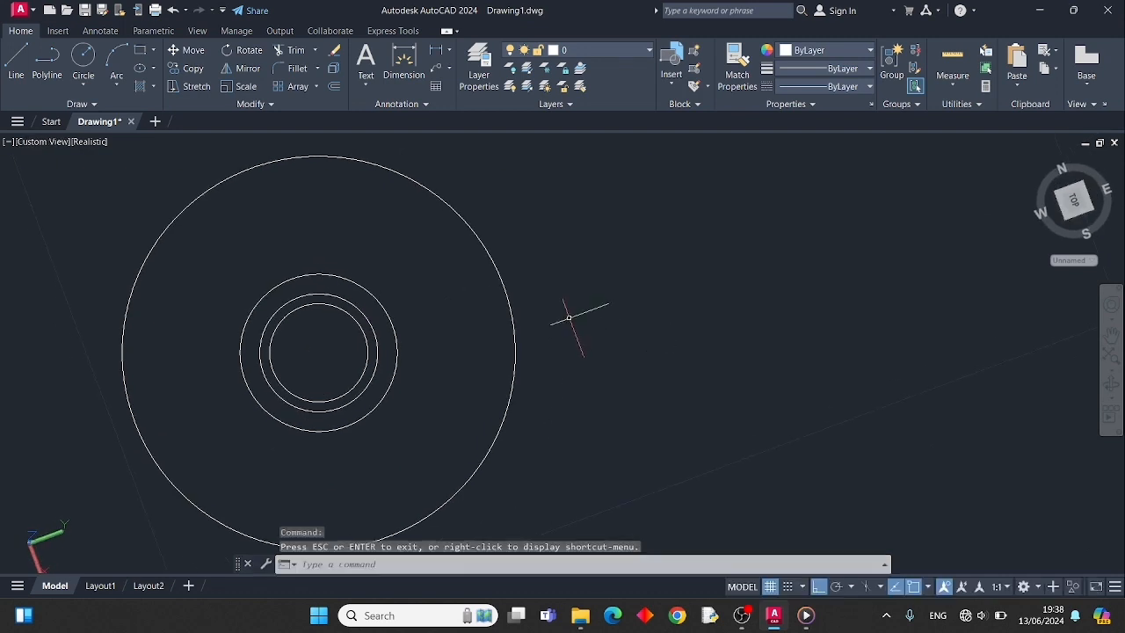
left_click(82, 57)
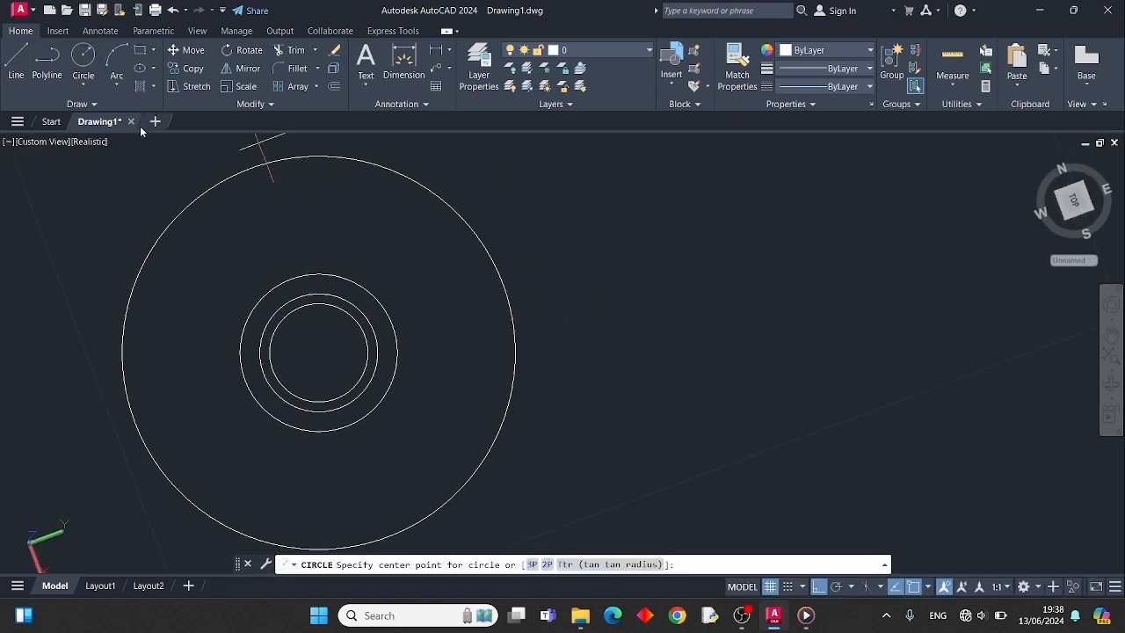
left_click(208, 239)
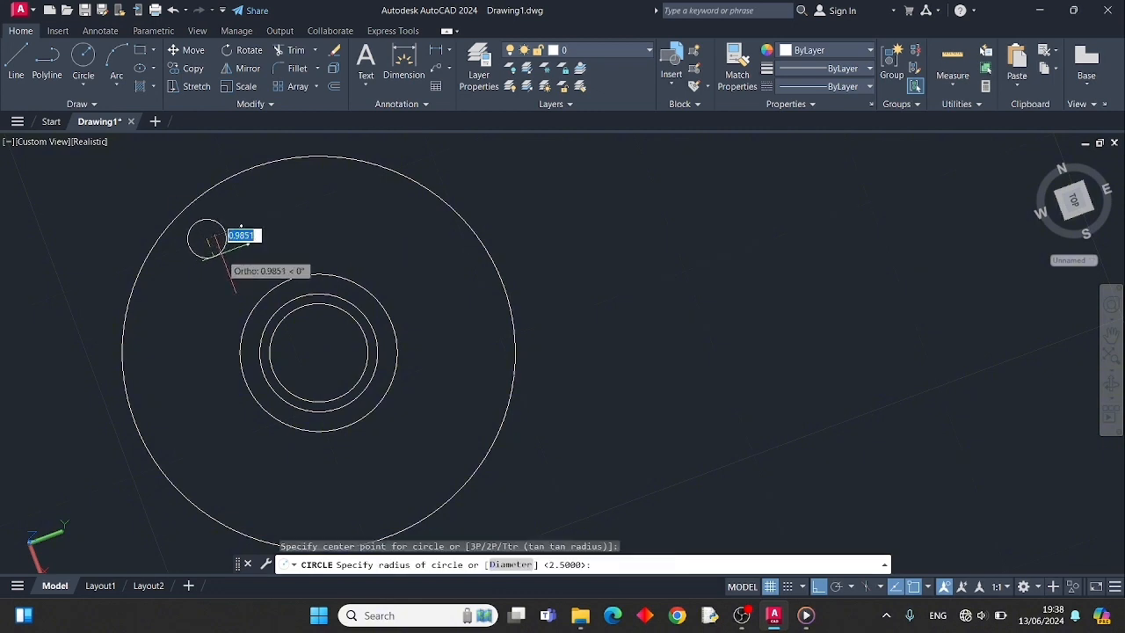
key("Escape")
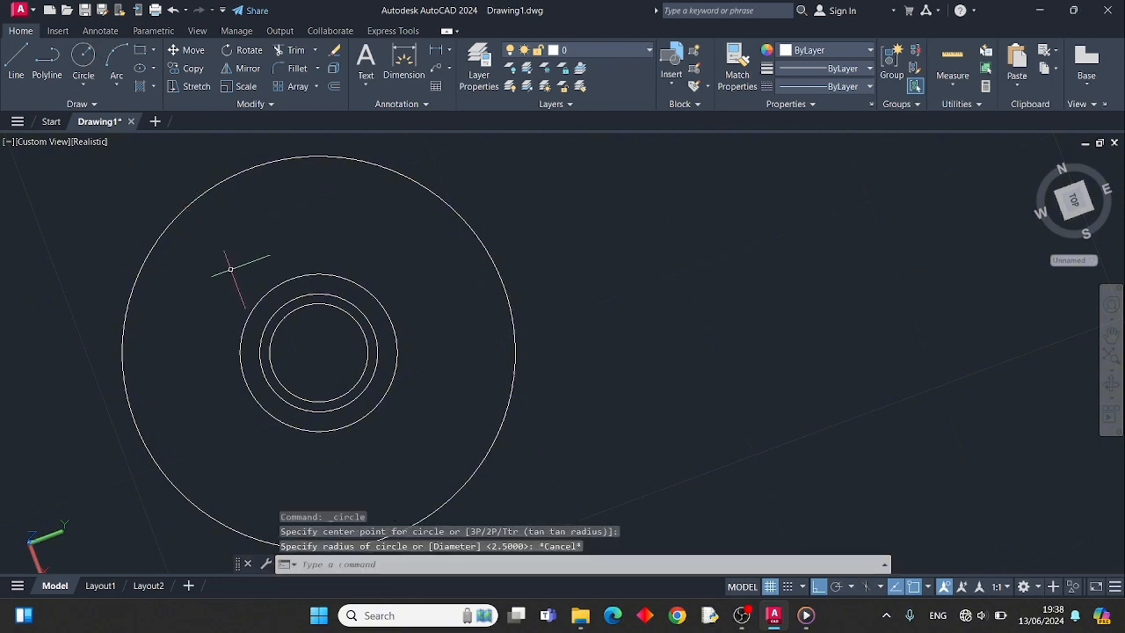
left_click(207, 253)
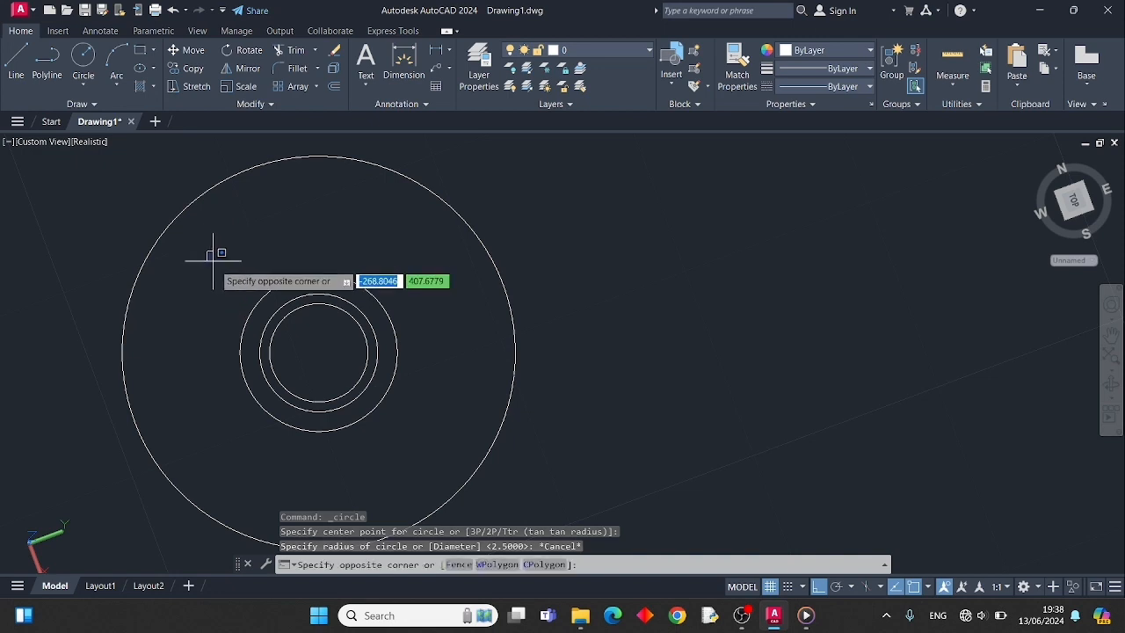
left_click(205, 252)
Step: Draw a circle of radius 1 between the radius 4 circle and the outer radius 10 circle
left_click(81, 54)
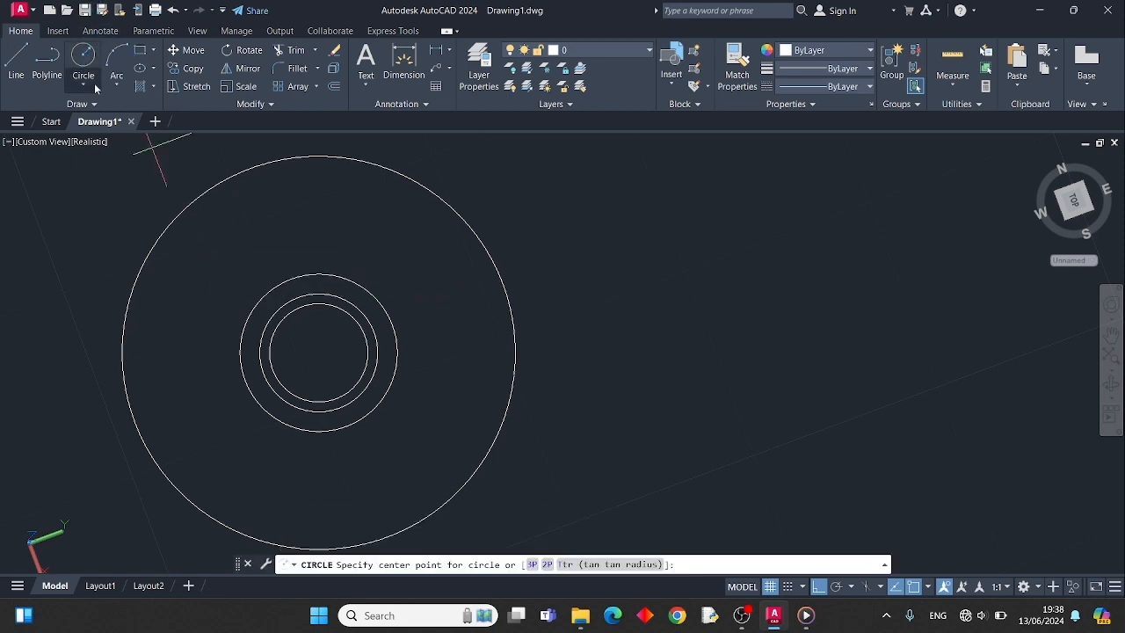
left_click(210, 246)
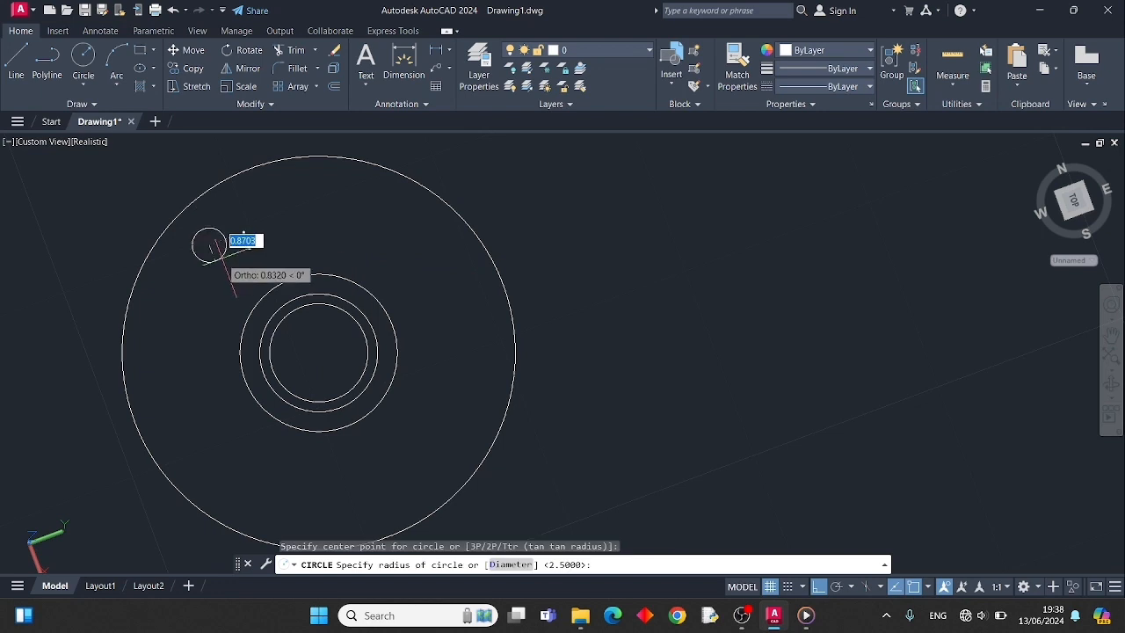
type("1")
key("Return")
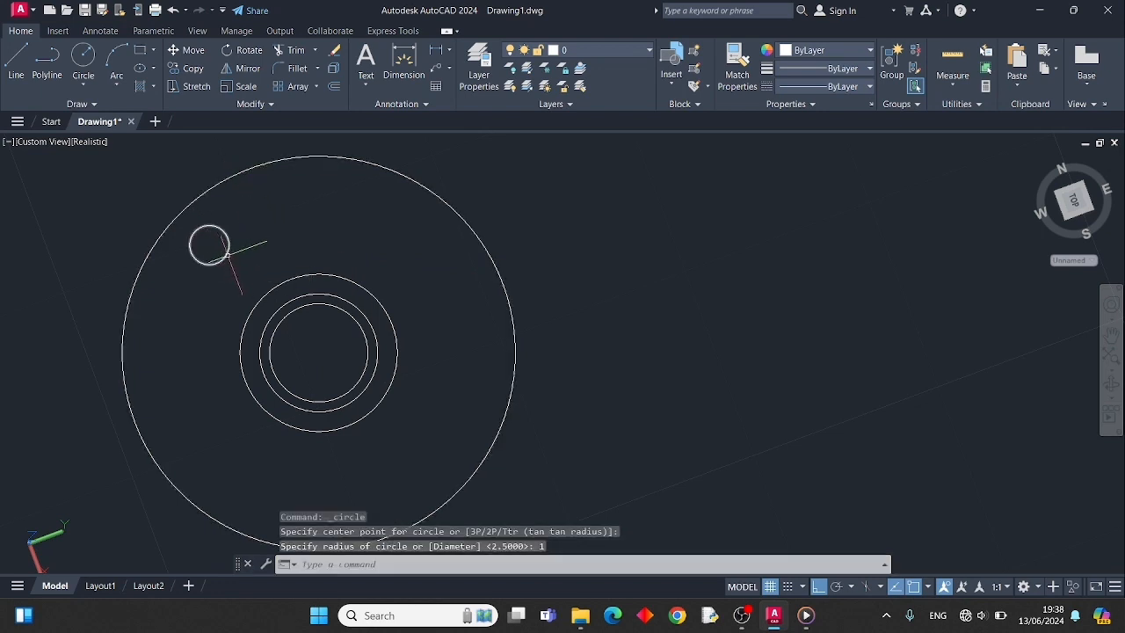
Step: Copy the radius 1 circle from its center about 7 units along the Y direction inside the outer circle
left_click(227, 253)
left_click(192, 69)
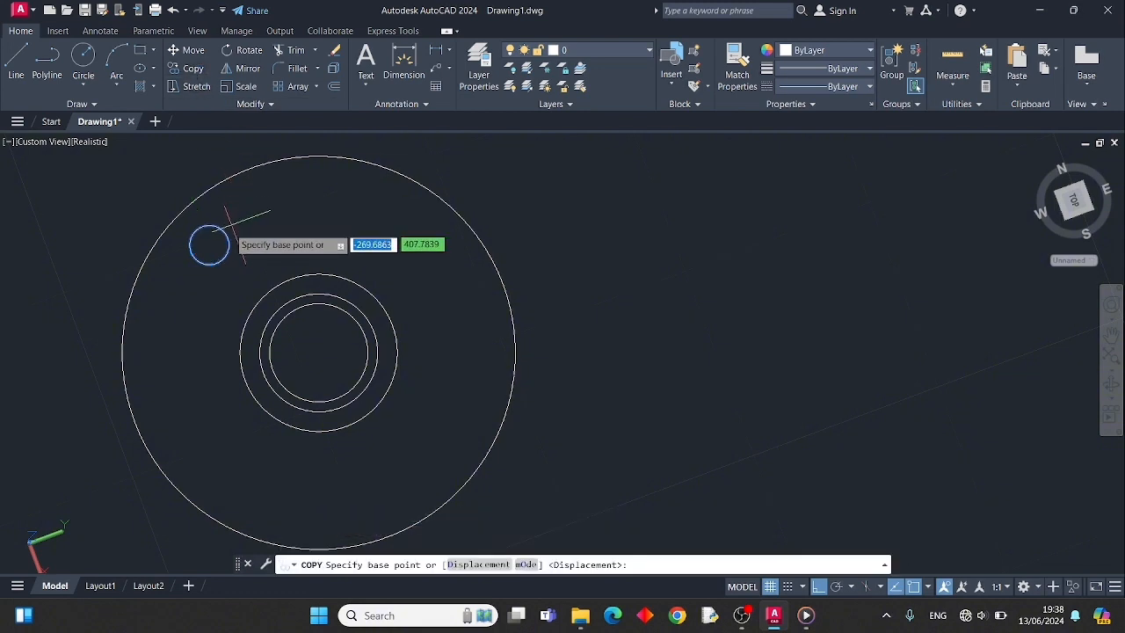
left_click(209, 246)
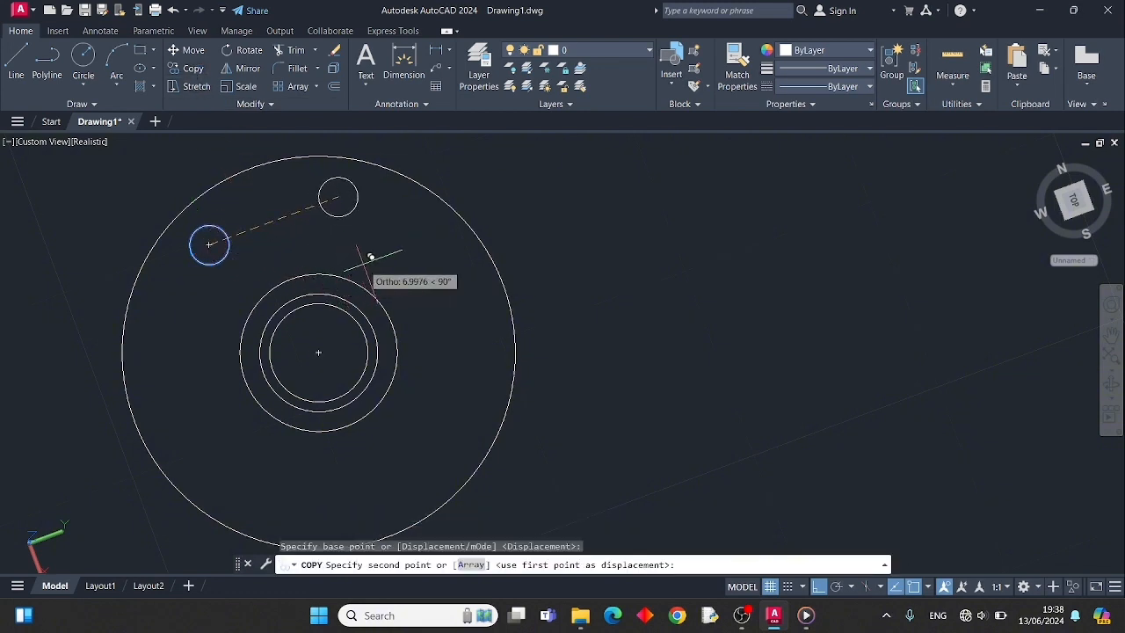
left_click(372, 256)
key("Return")
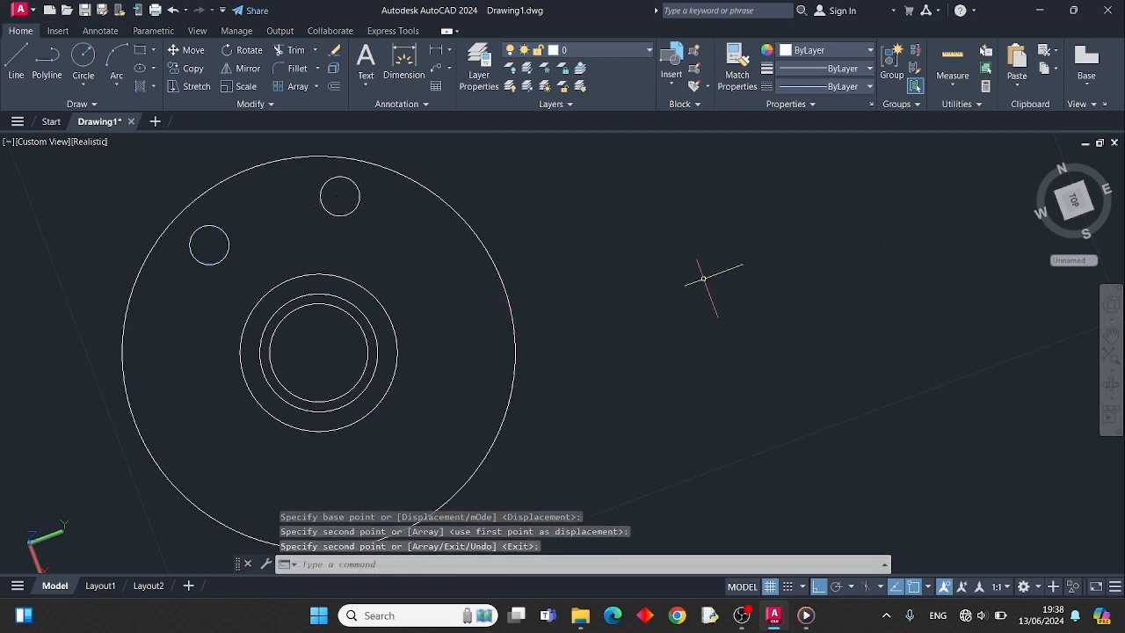
Step: Copy the second small circle from its center about 13.7 units along the X direction to the opposite side of the flange
left_click(668, 273)
mouse_move(666, 272)
middle_mouse_down()
mouse_move(665, 322)
mouse_move(625, 279)
mouse_move(631, 260)
middle_mouse_up()
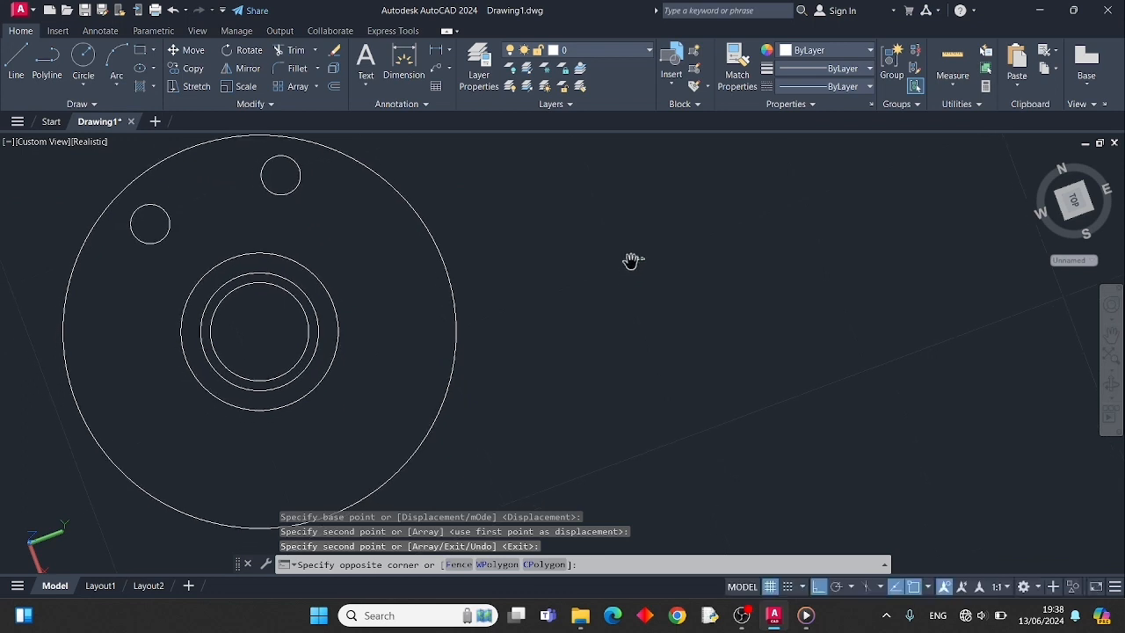
left_click(454, 270)
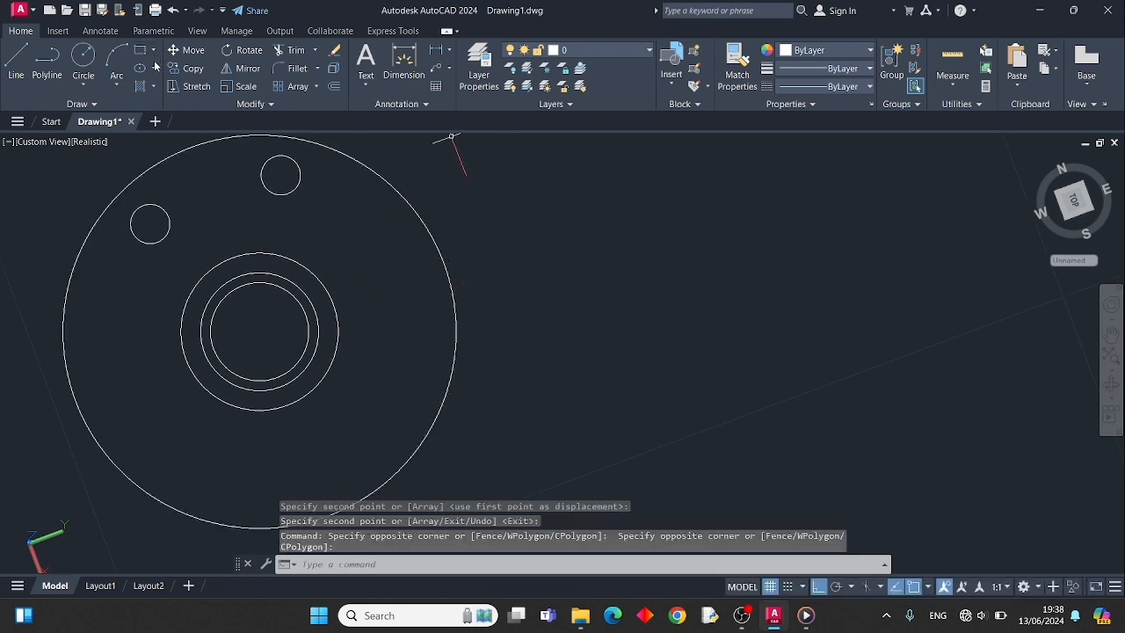
key("Return")
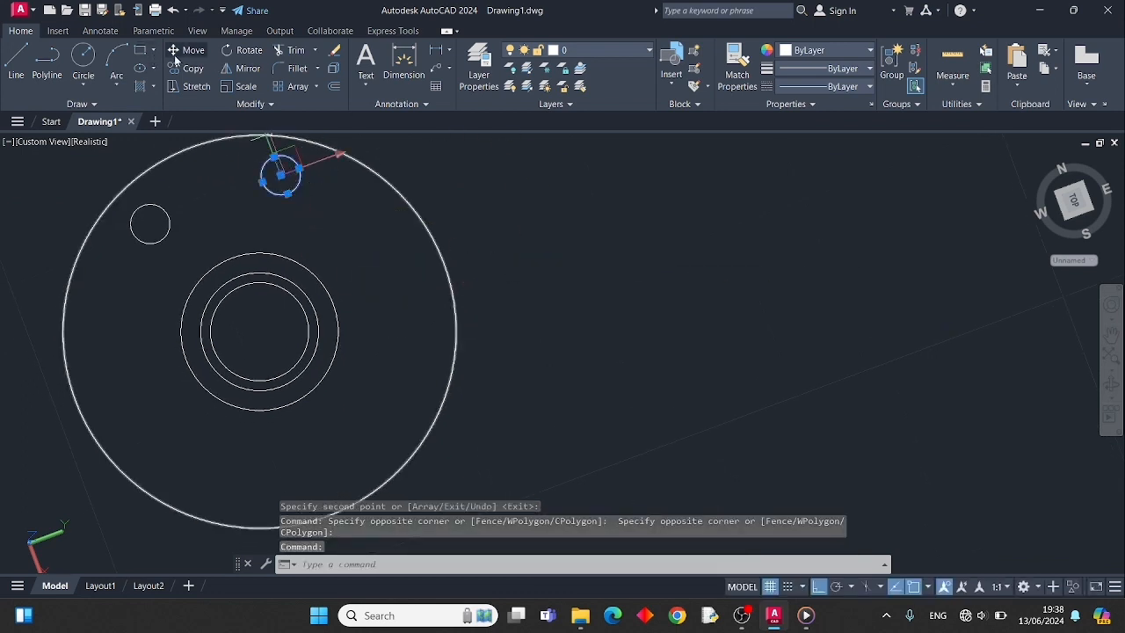
left_click(179, 68)
left_click(280, 176)
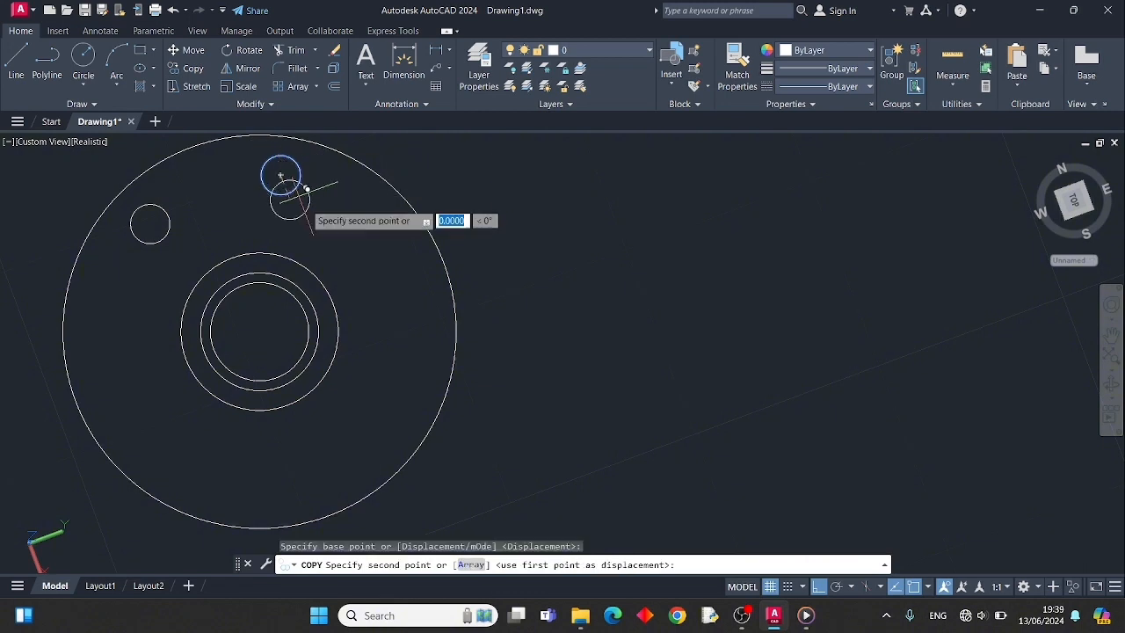
left_click(422, 405)
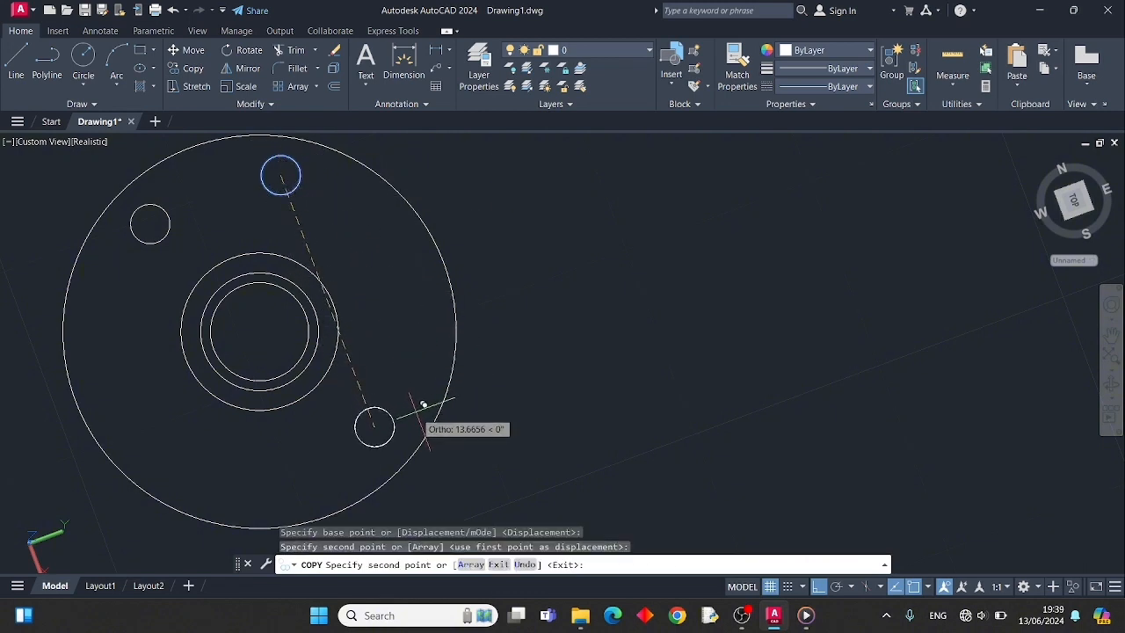
key("Return")
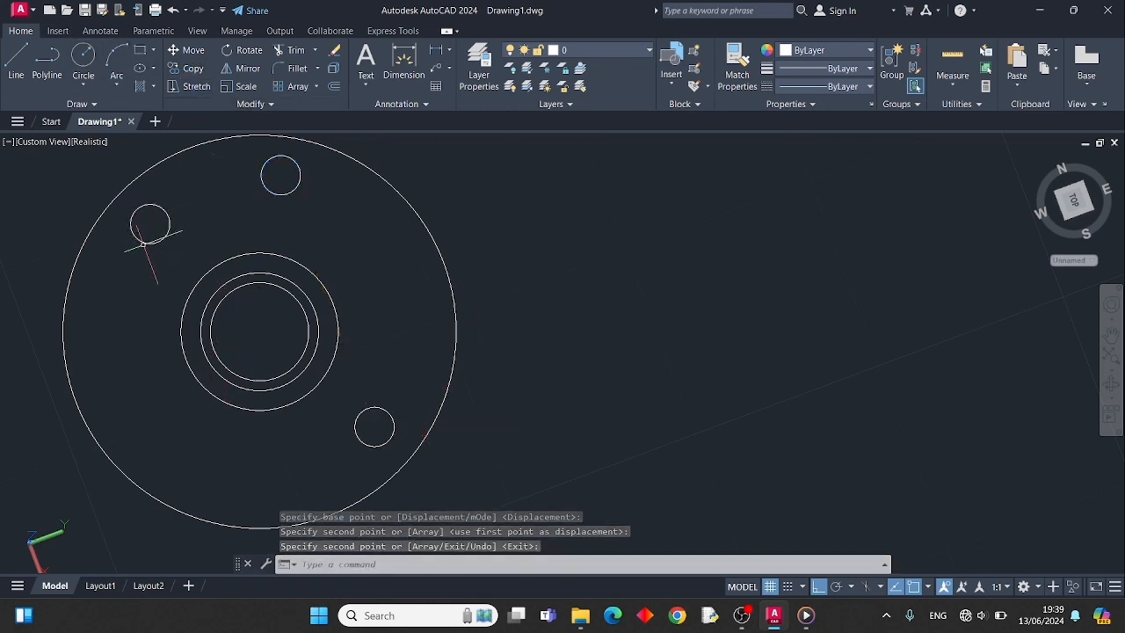
Step: Copy the original radius 1 circle from its center about 13.7 units along the X direction to complete the four-hole layout
key("Return")
left_click(145, 242)
left_click(189, 71)
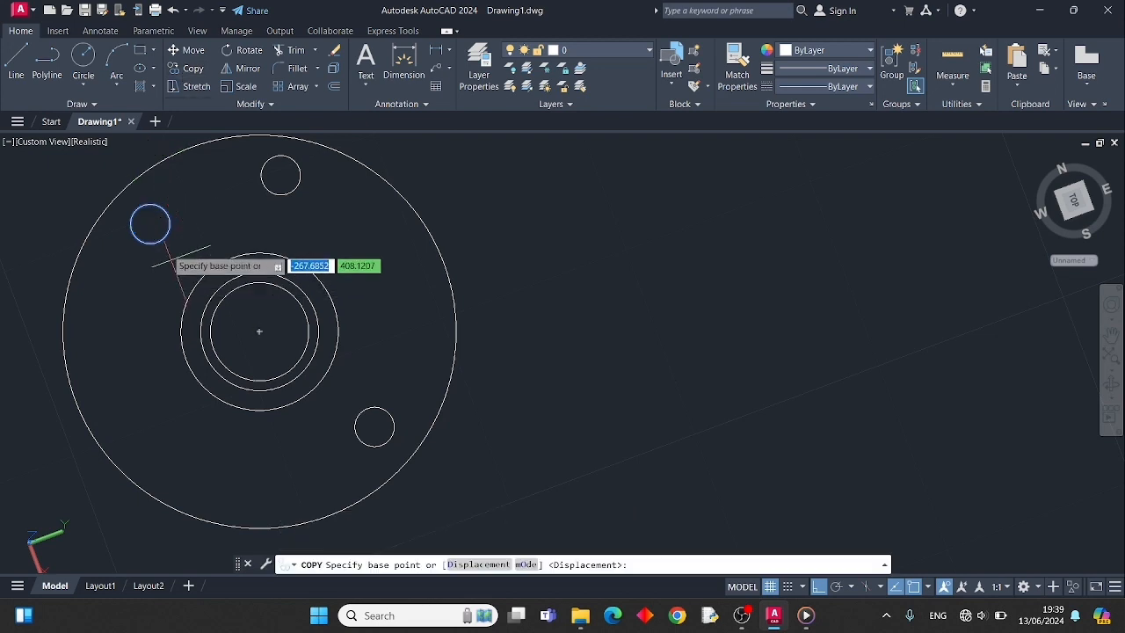
left_click(150, 224)
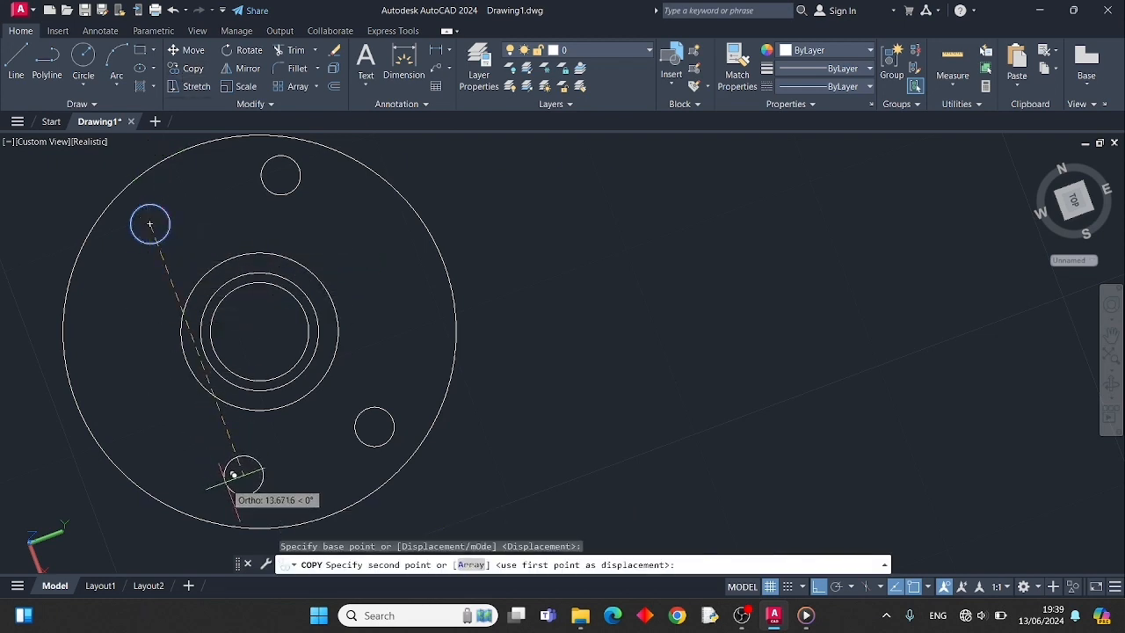
left_click(234, 476)
key("Return")
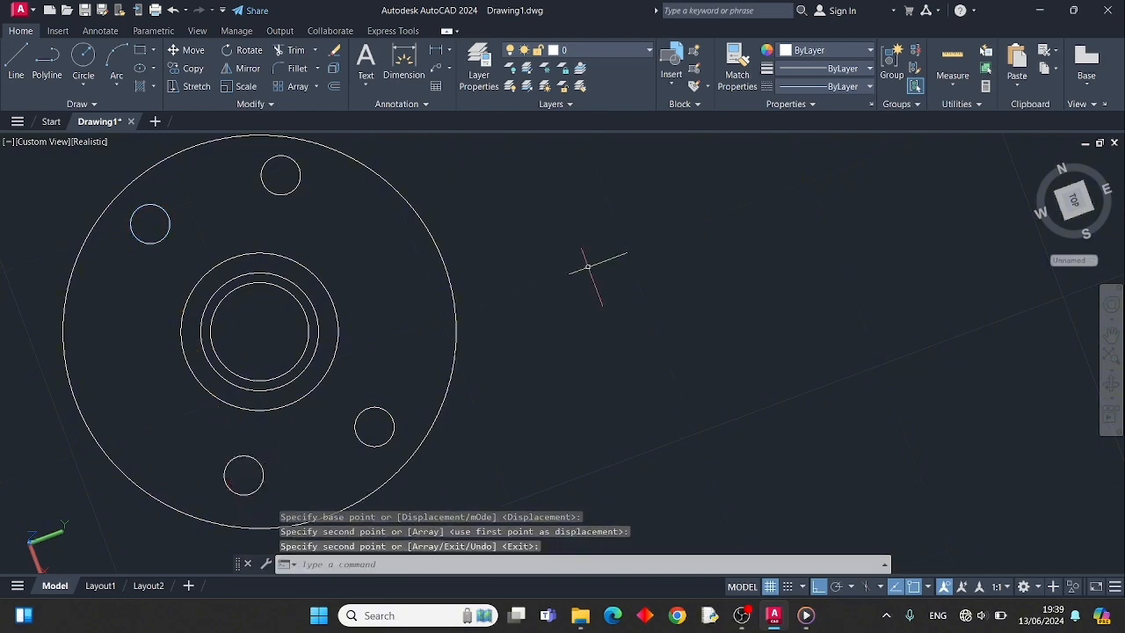
Step: Orbit the view back to a tilted 3D angle and leave free space above the flange circles
left_click(1111, 385)
mouse_move(595, 392)
left_mouse_down()
mouse_move(618, 372)
mouse_move(612, 281)
mouse_move(684, 275)
left_mouse_up()
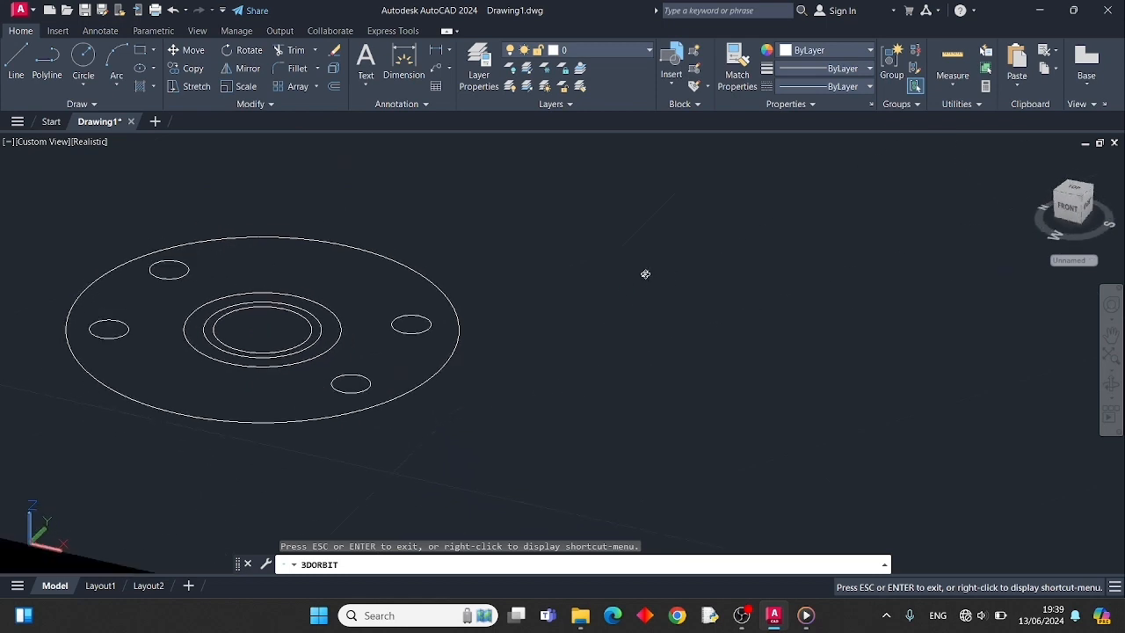
middle_click_drag(586, 243, 589, 312)
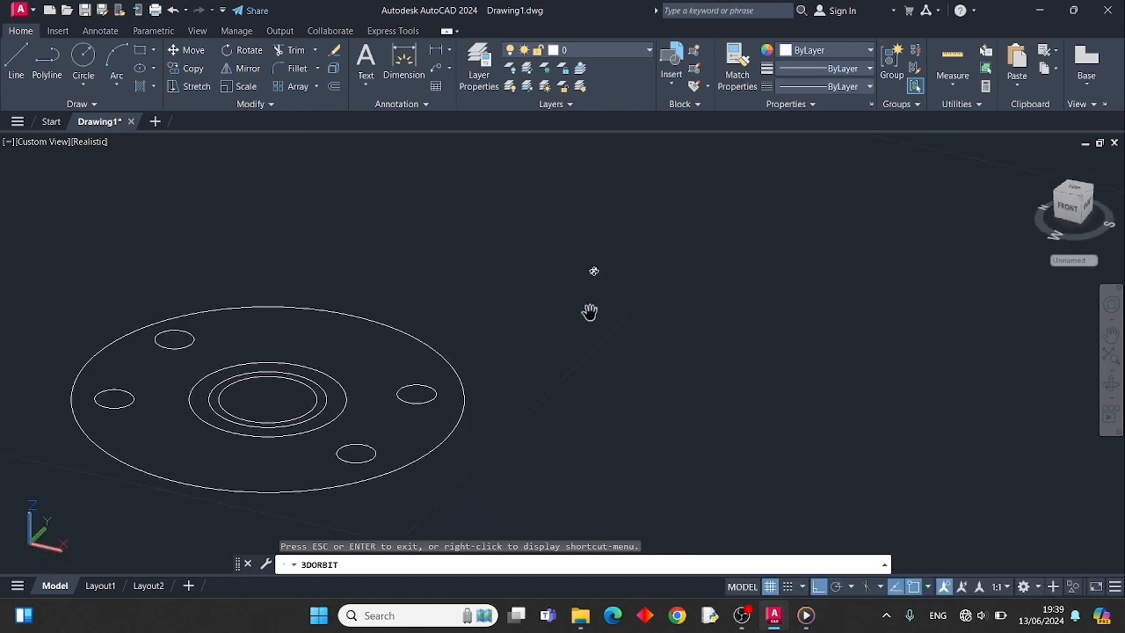
key("Escape")
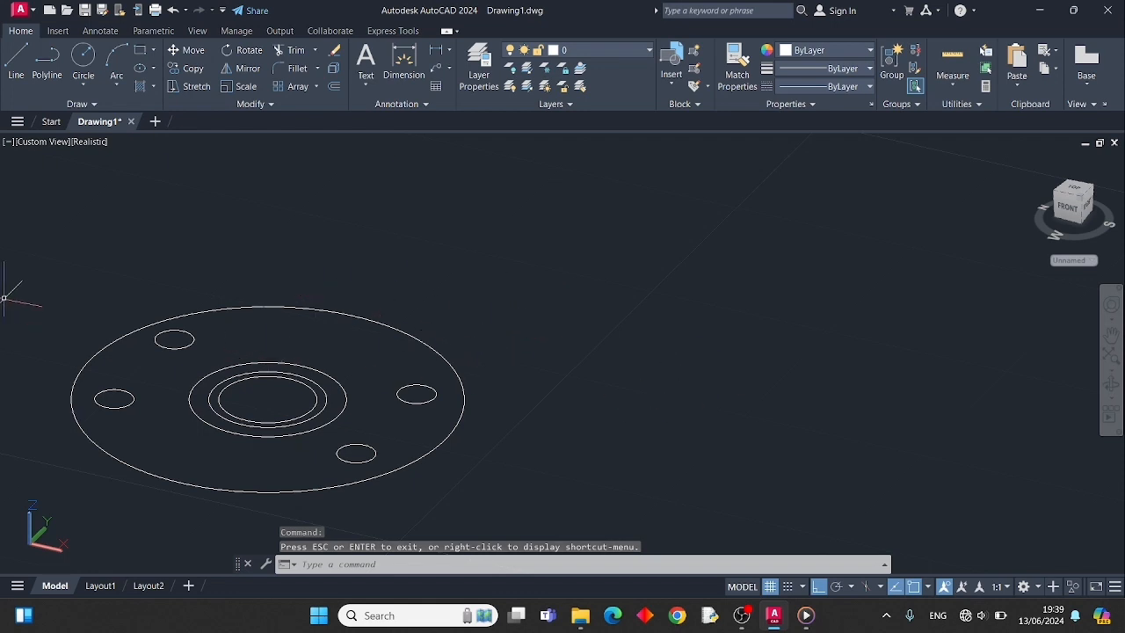
type("joi")
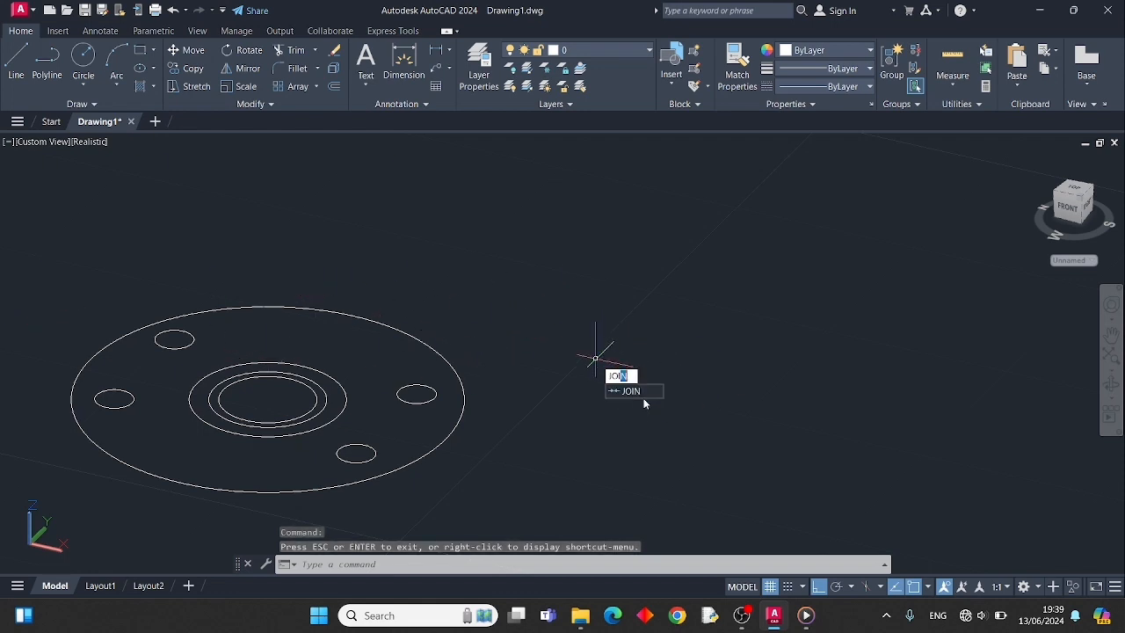
left_click(643, 398)
left_click(61, 273)
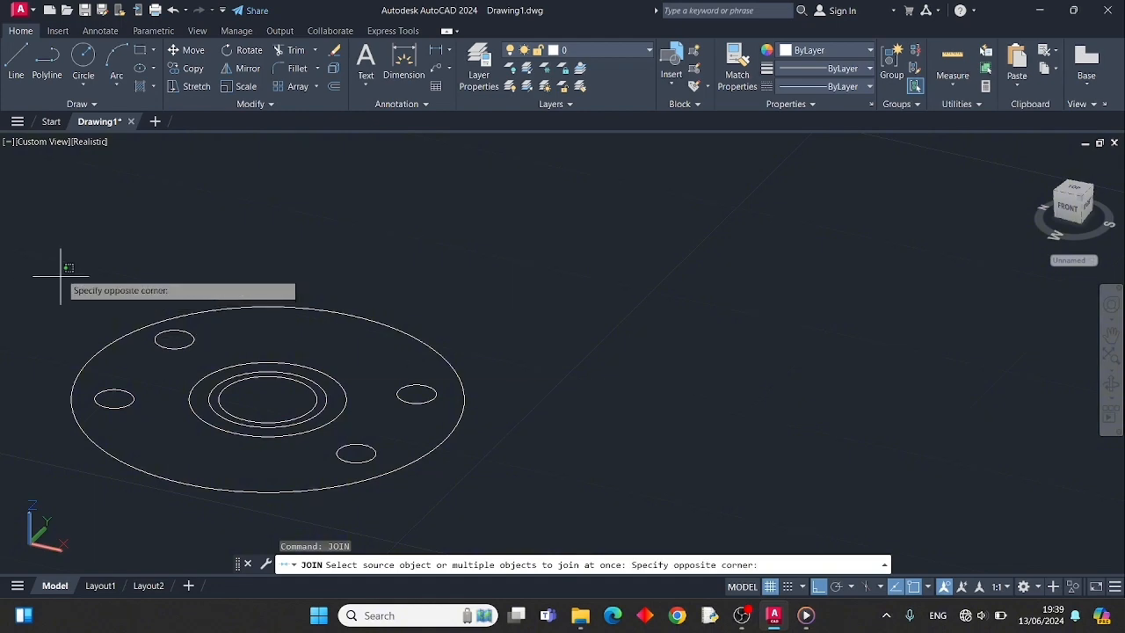
left_click(498, 494)
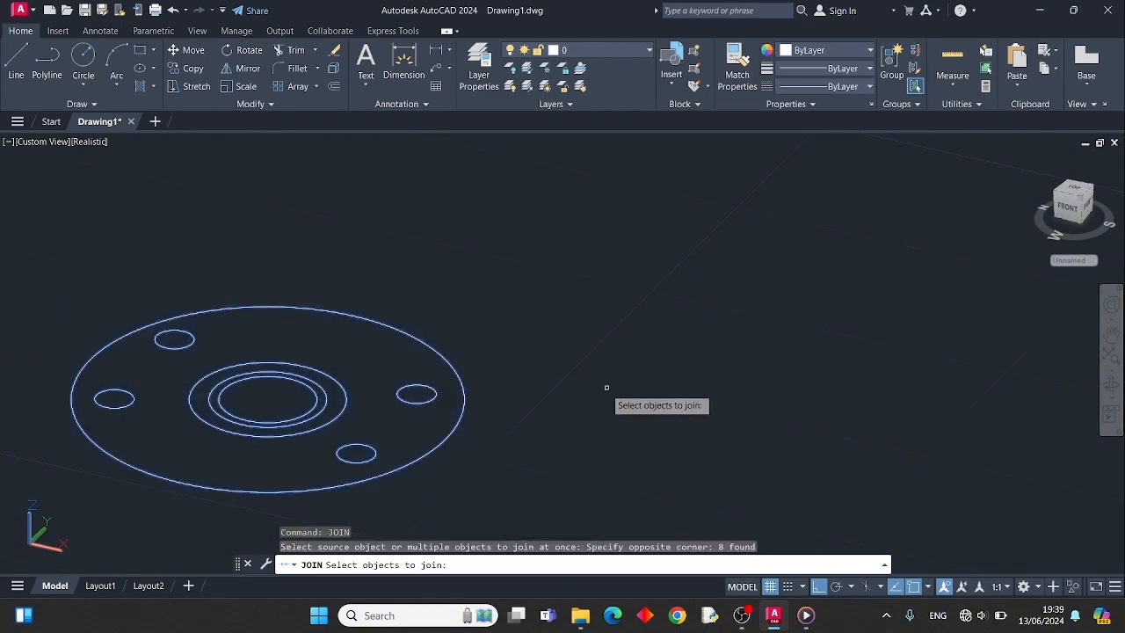
key("Escape")
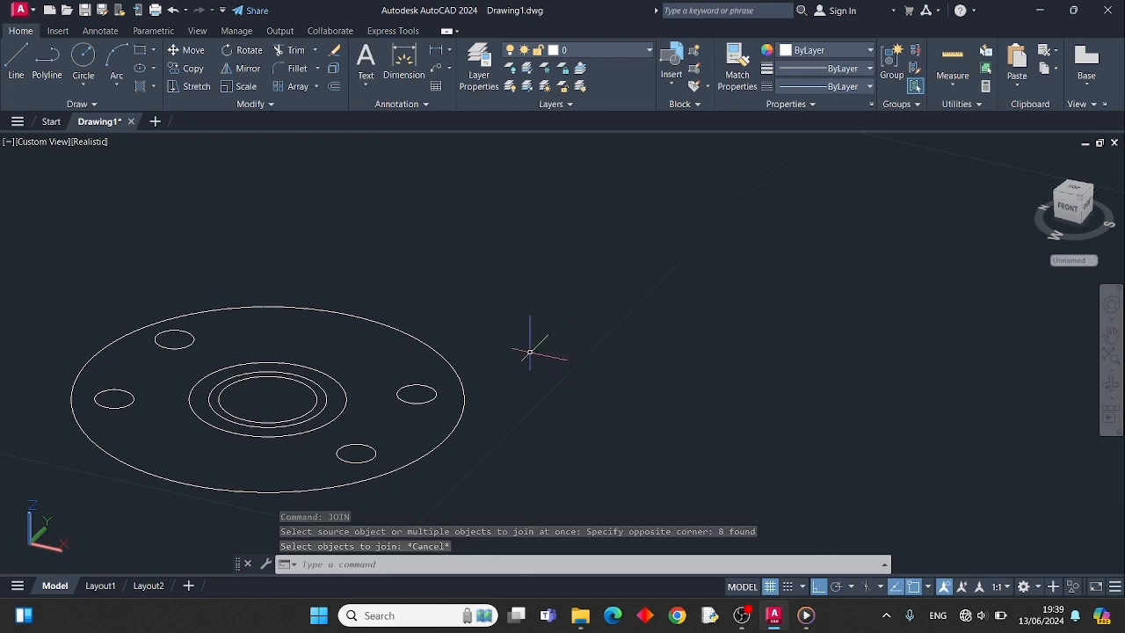
Step: Use Presspull to extrude the innermost circle to a height of 10 and the surrounding radius 3 circle to 3.5
type("PR")
left_click(570, 395)
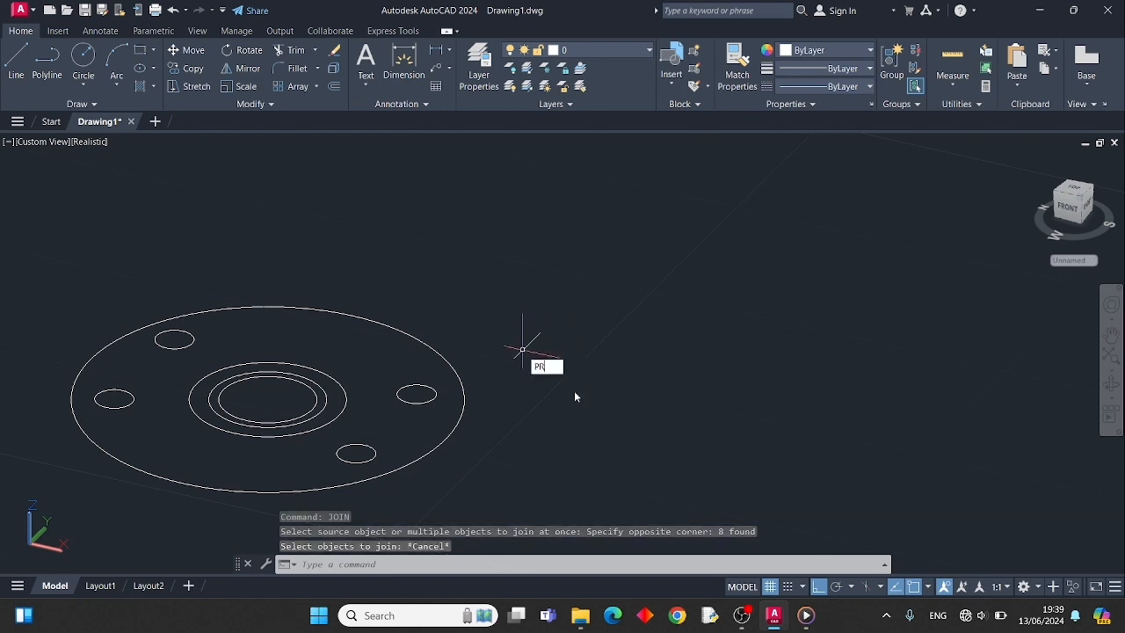
left_click(301, 393)
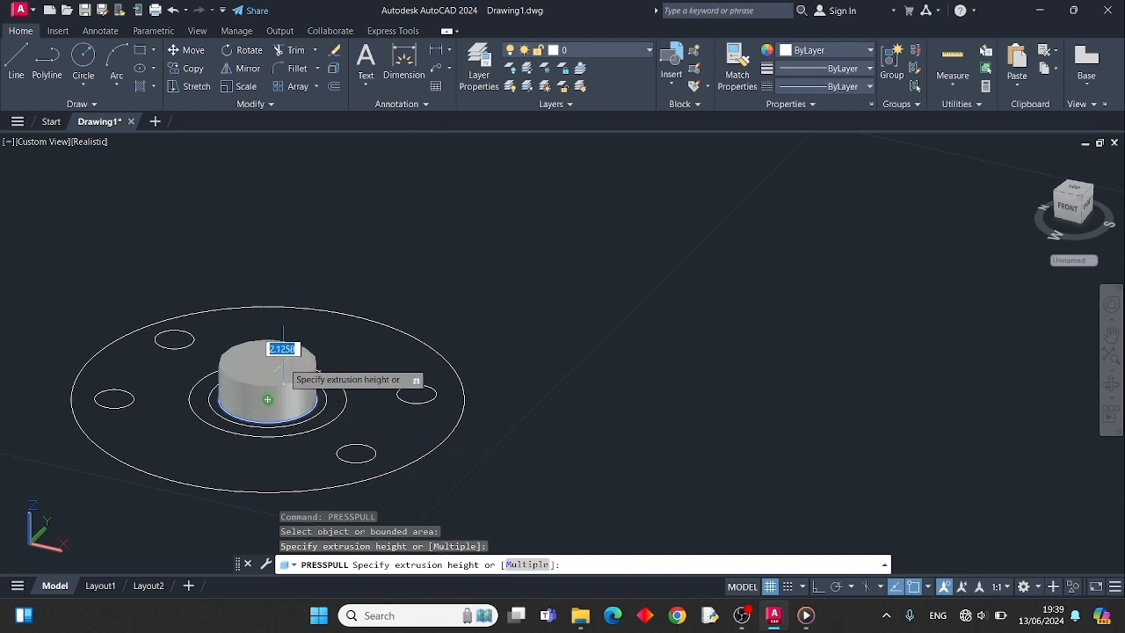
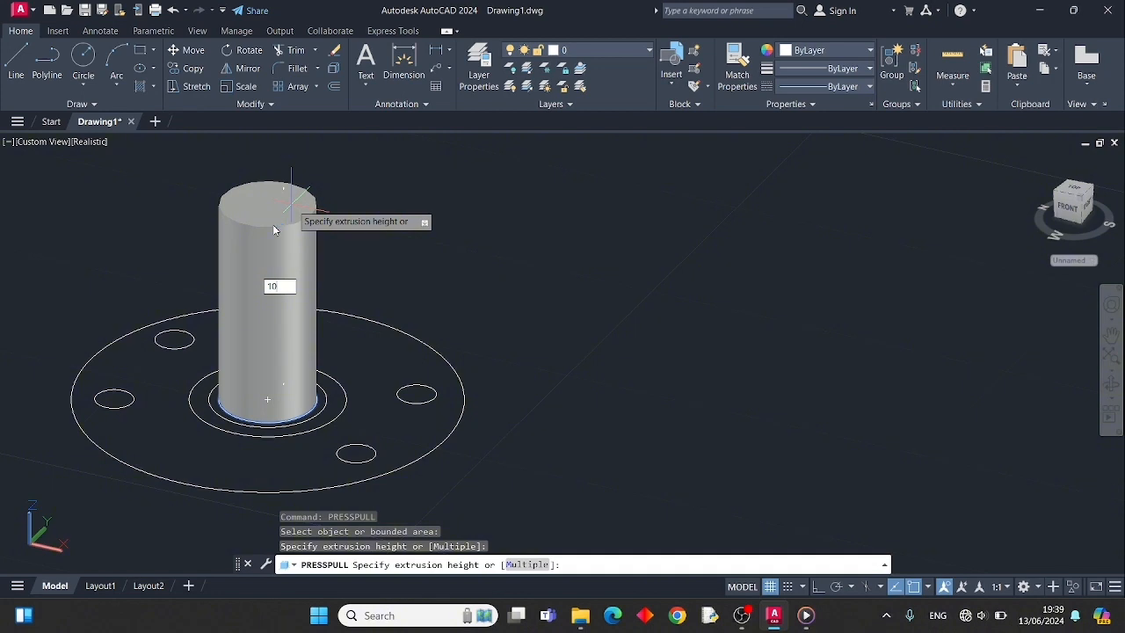
type("10")
key("Return")
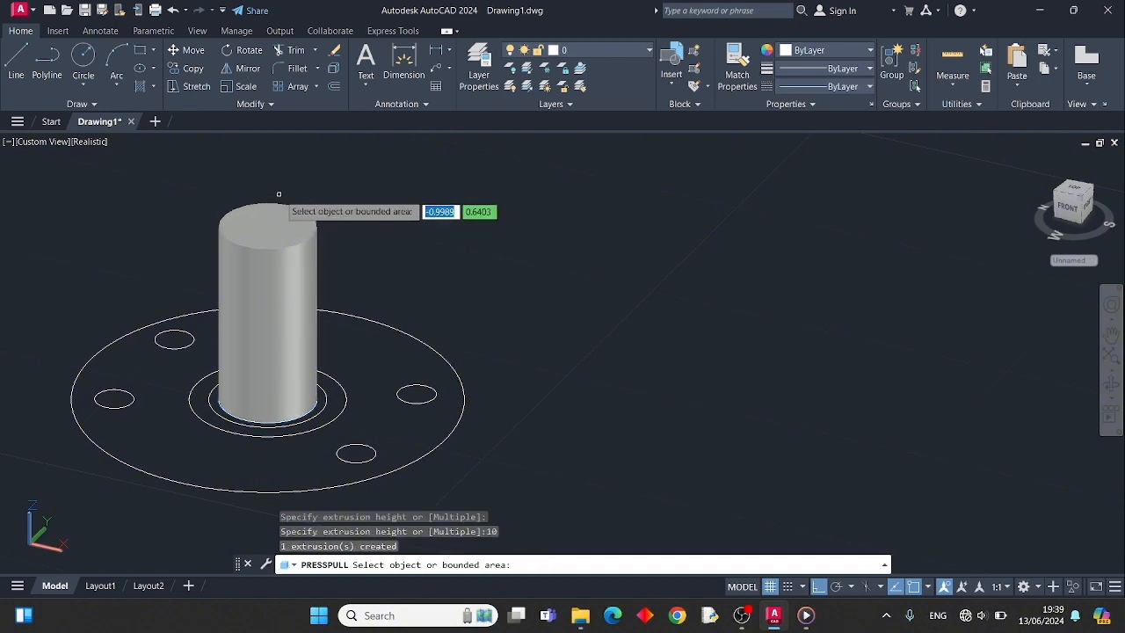
left_click(319, 417)
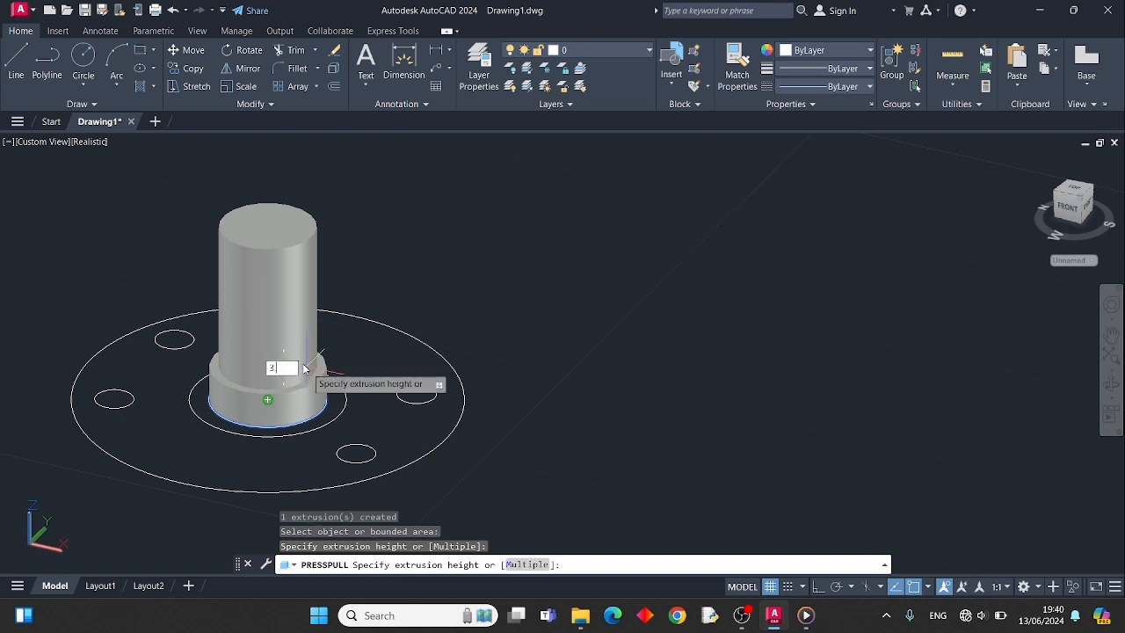
key("Return")
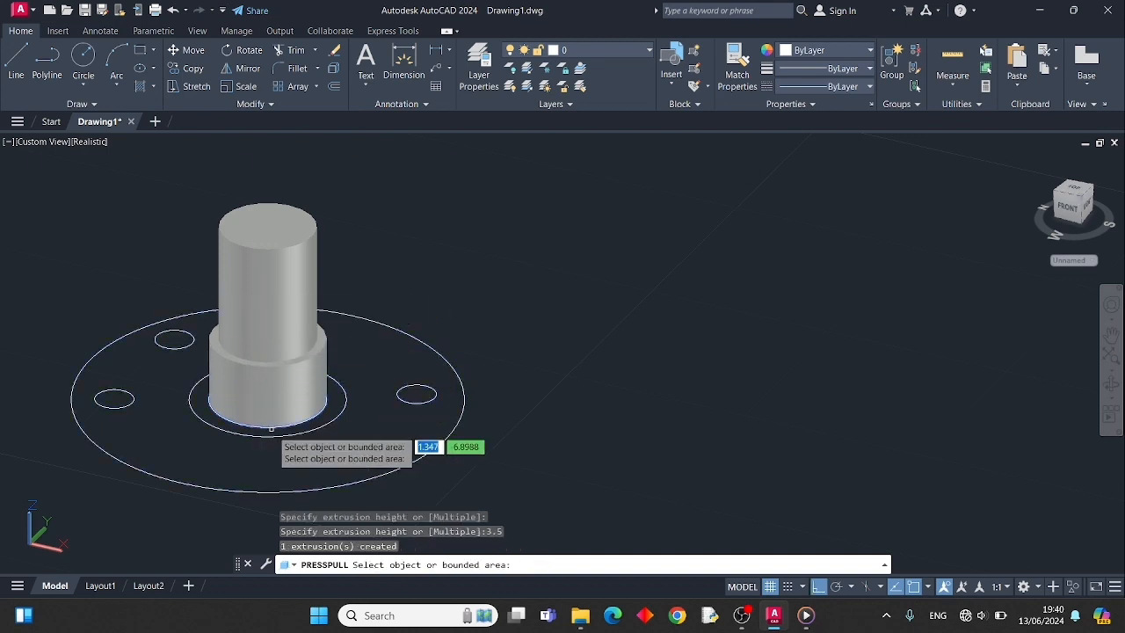
Step: Use Presspull to extrude the circle around the stepped shaft to a height of 4 and the front small circle to 3
left_click(292, 434)
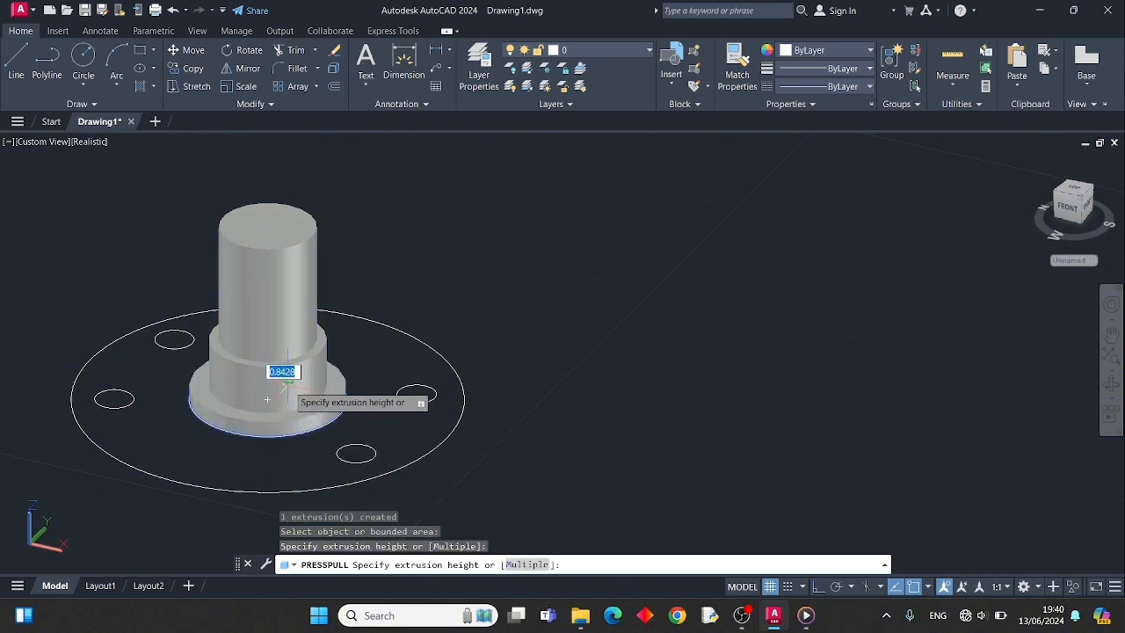
key("Return")
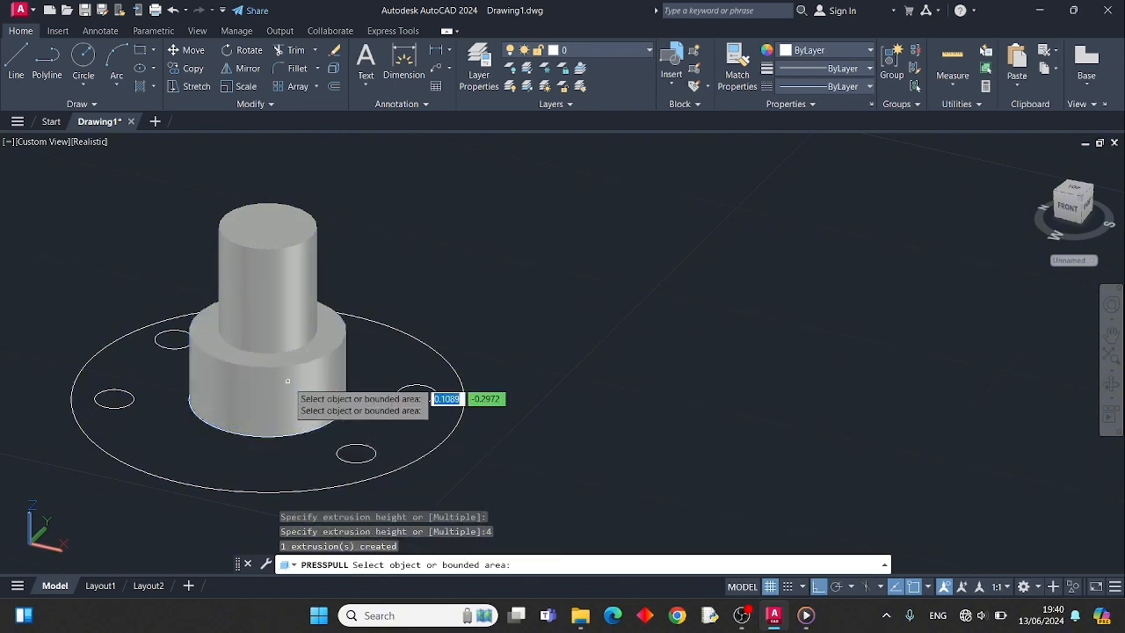
left_click(364, 452)
left_click(369, 415)
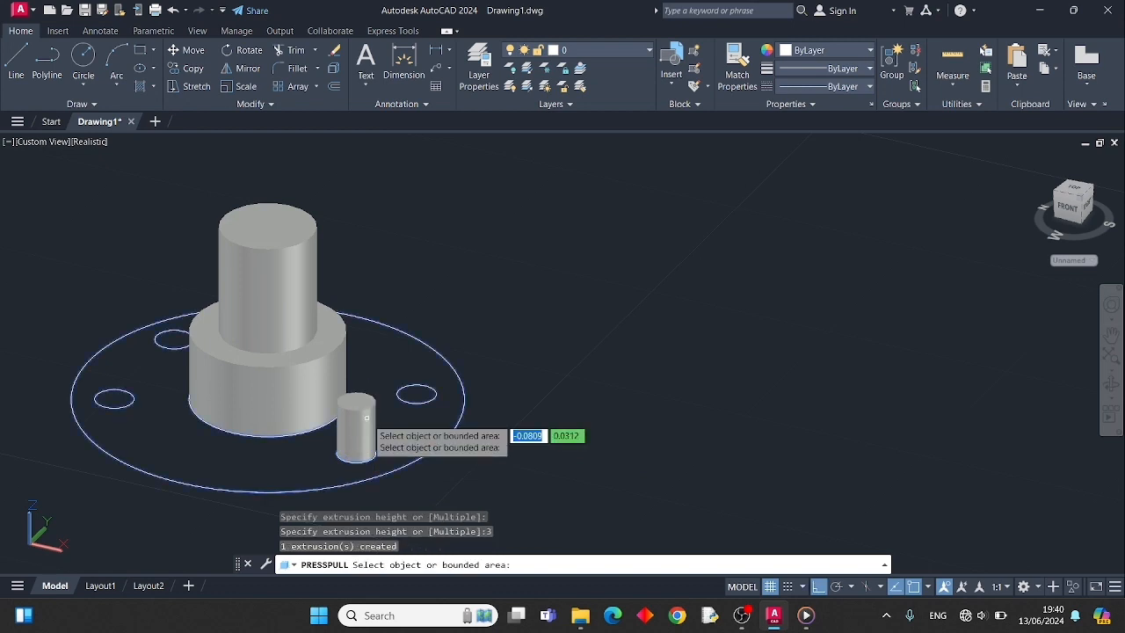
Step: Extrude the other three small hole circles on the flange to a height of 3
left_click(416, 394)
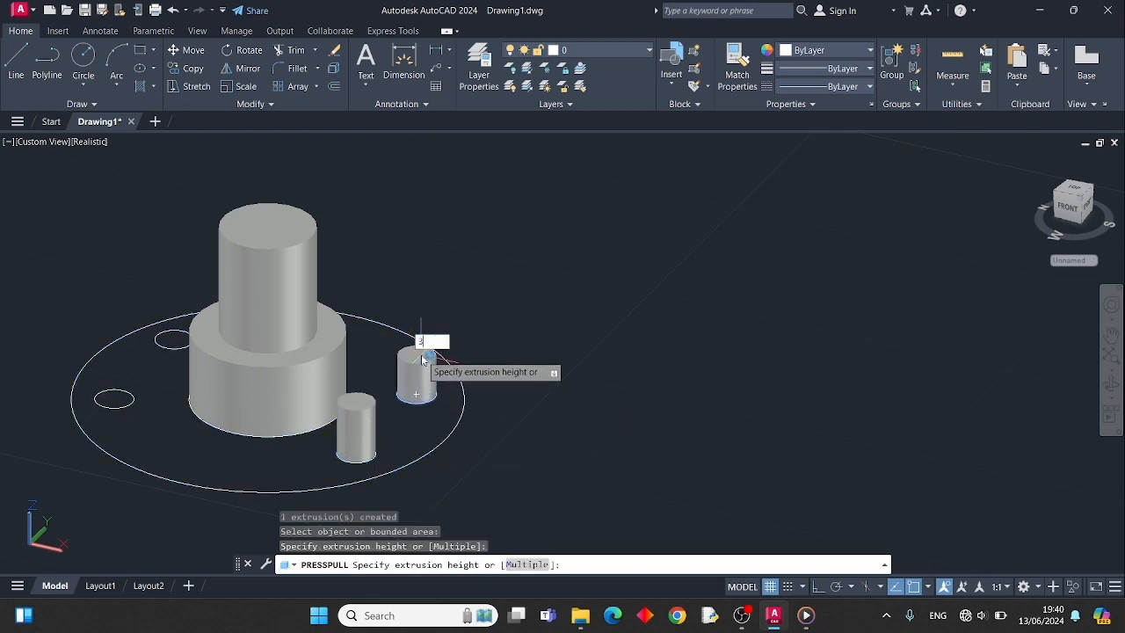
type("3")
key("Return")
left_click(172, 336)
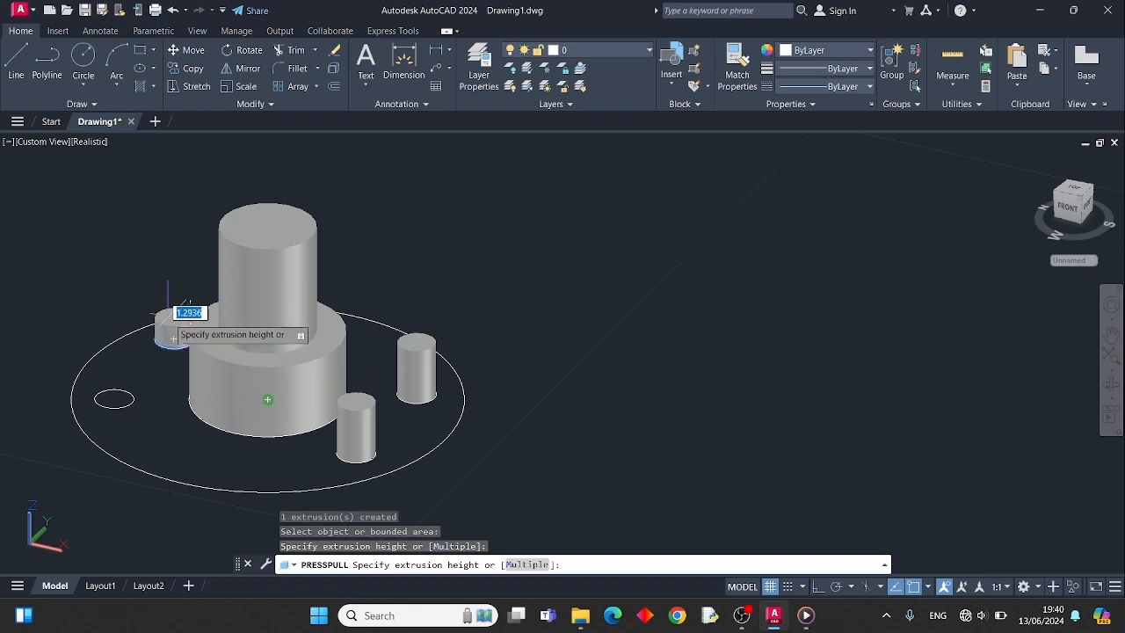
type("3")
key("Return")
left_click(115, 400)
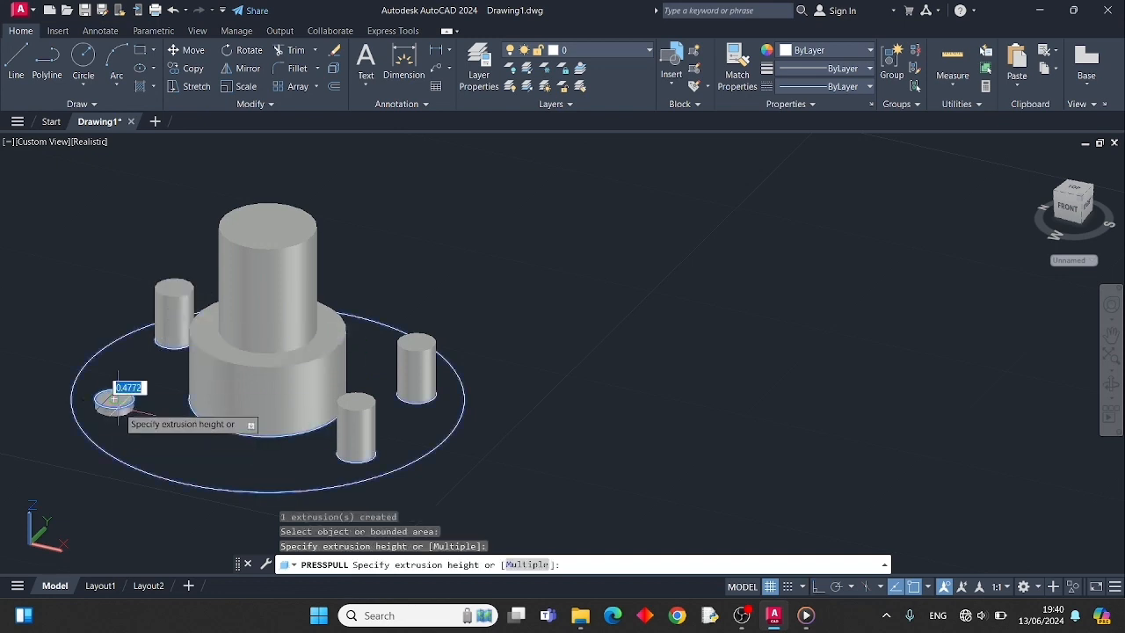
type("3")
key("Return")
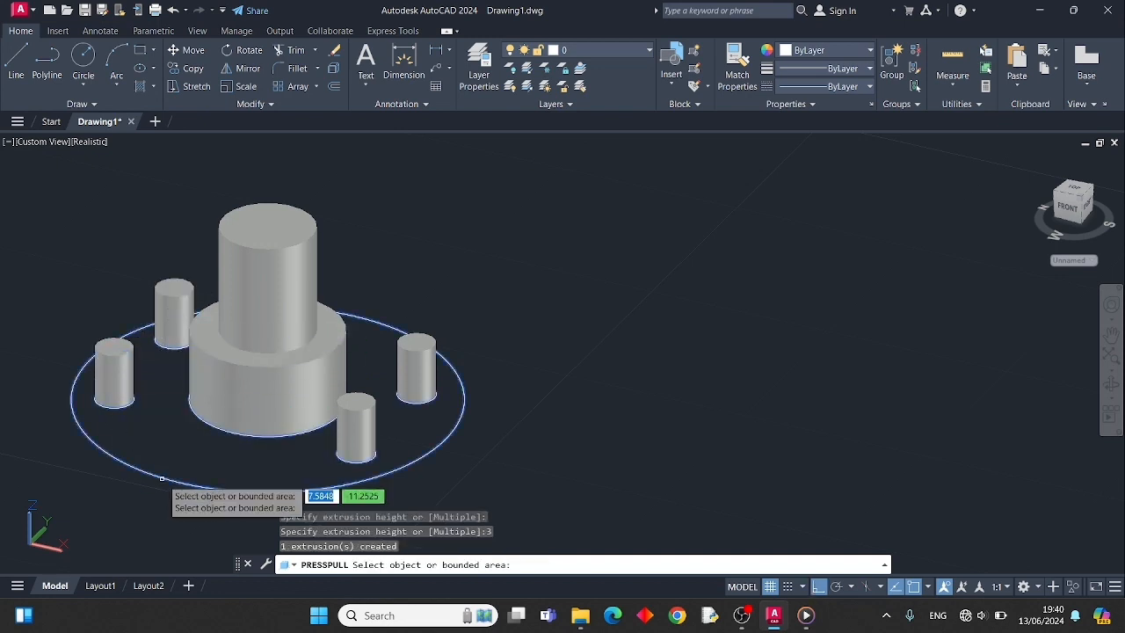
Step: Extrude the flange area inside the outermost circle to a height of 3 and finish Presspull
left_click(267, 399)
type("3")
key("Return")
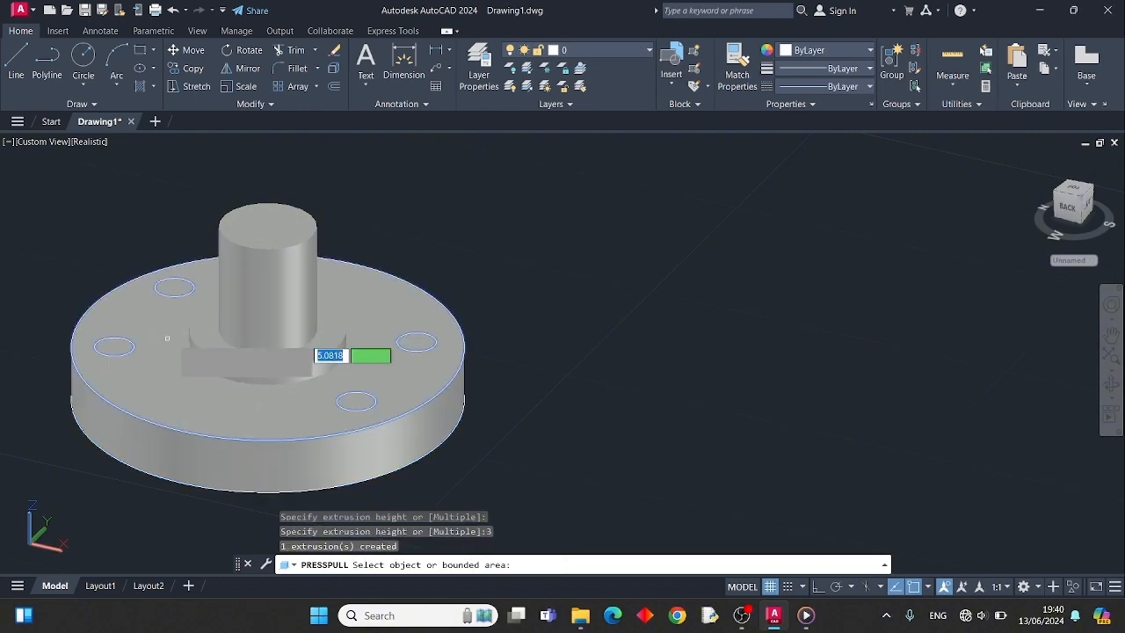
key("Return")
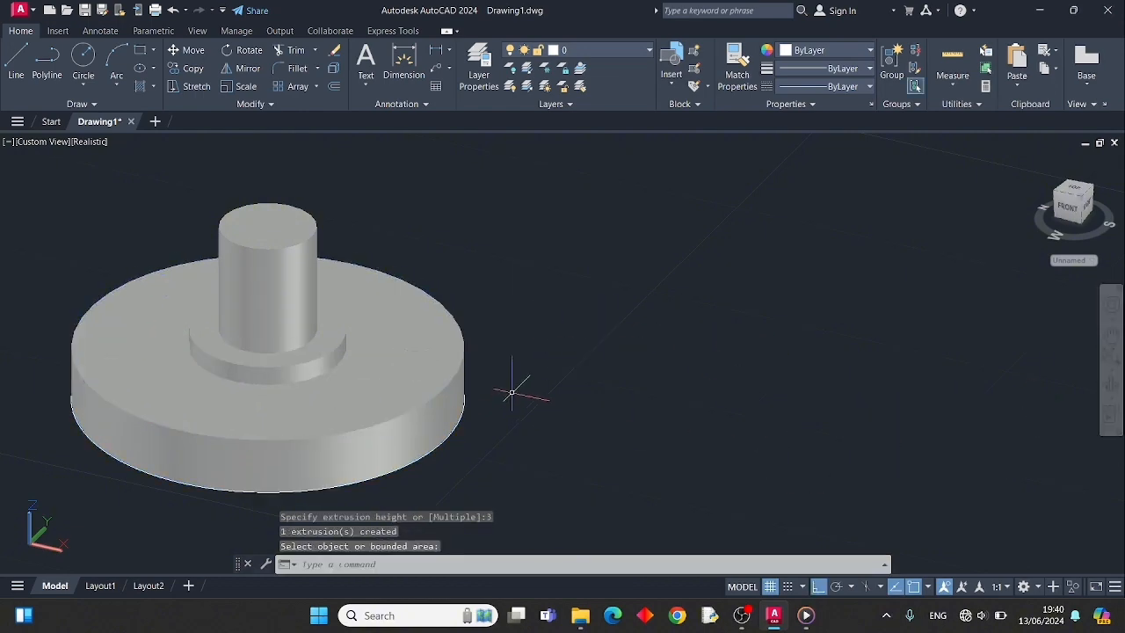
middle_click_drag(499, 356, 543, 383)
key("Escape")
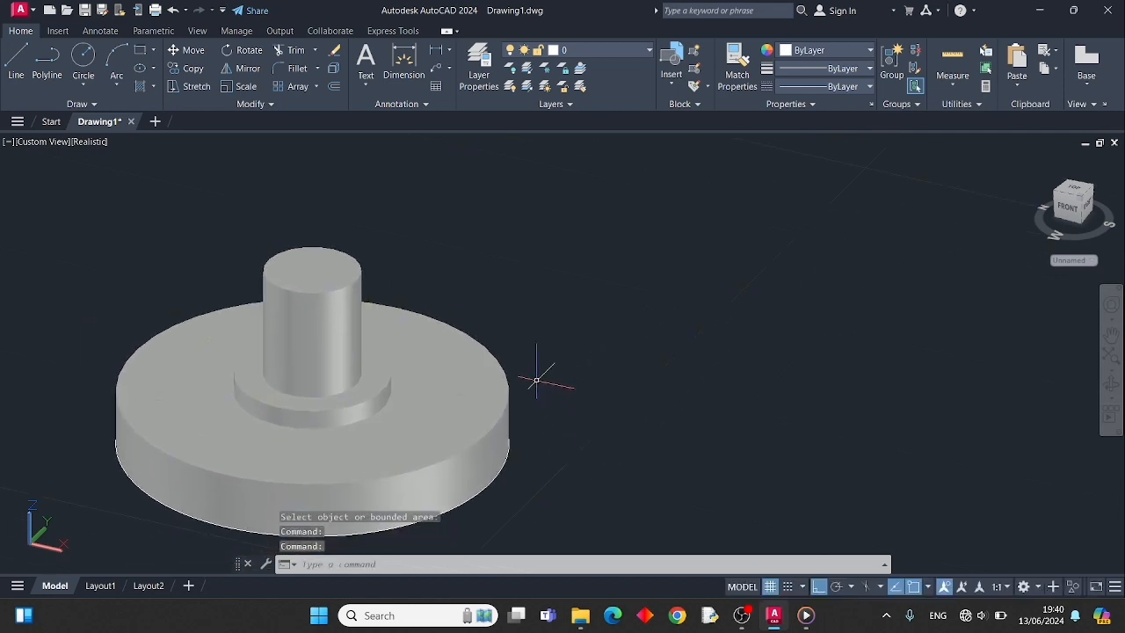
left_click(1112, 384)
left_click_drag(672, 379, 558, 182)
left_click_drag(535, 229, 546, 281)
middle_click_drag(540, 228, 570, 379)
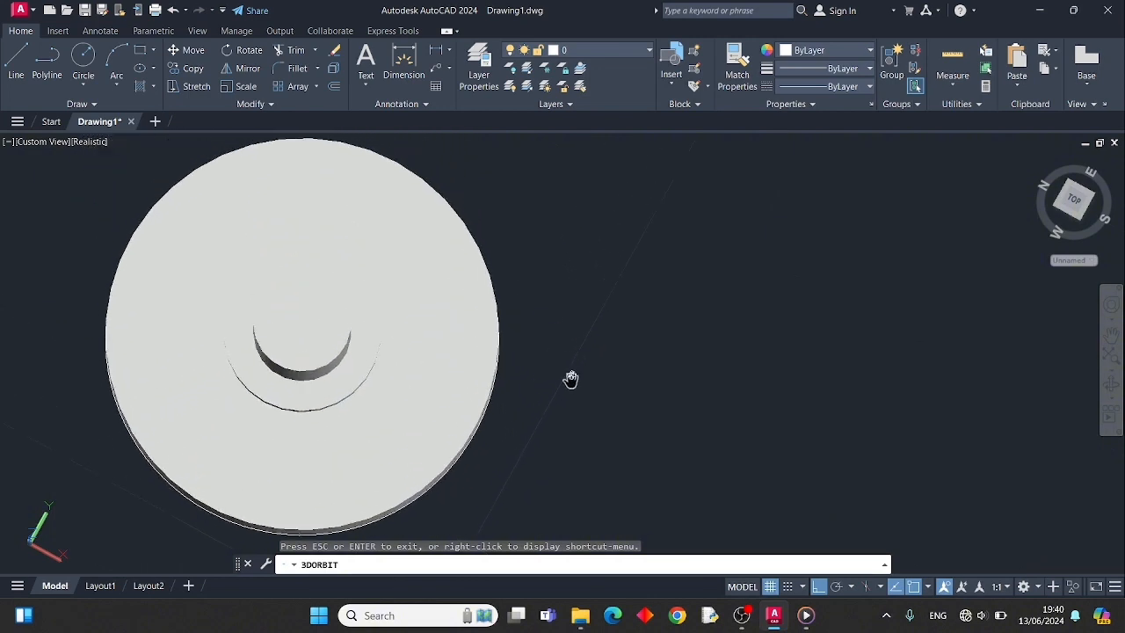
key("Escape")
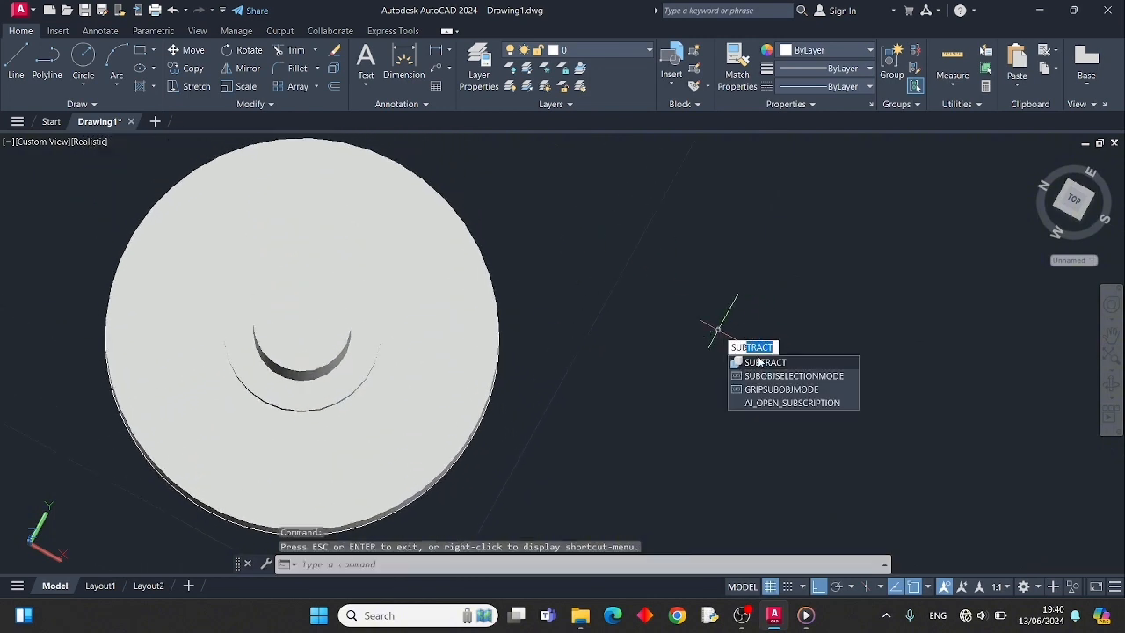
left_click(761, 363)
left_click(455, 380)
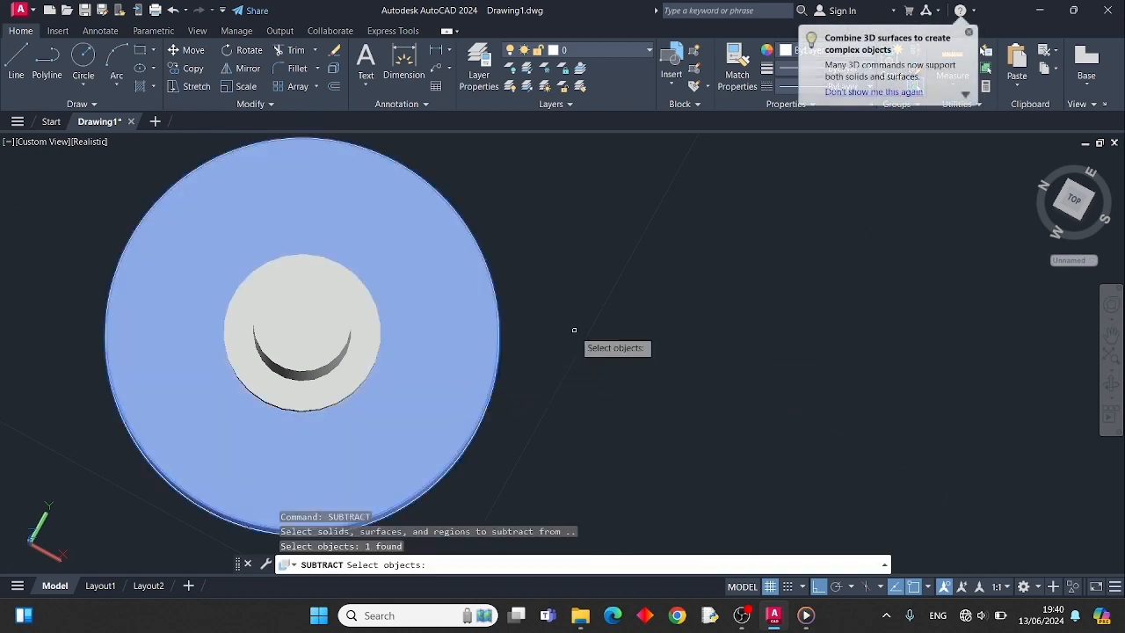
key("Return")
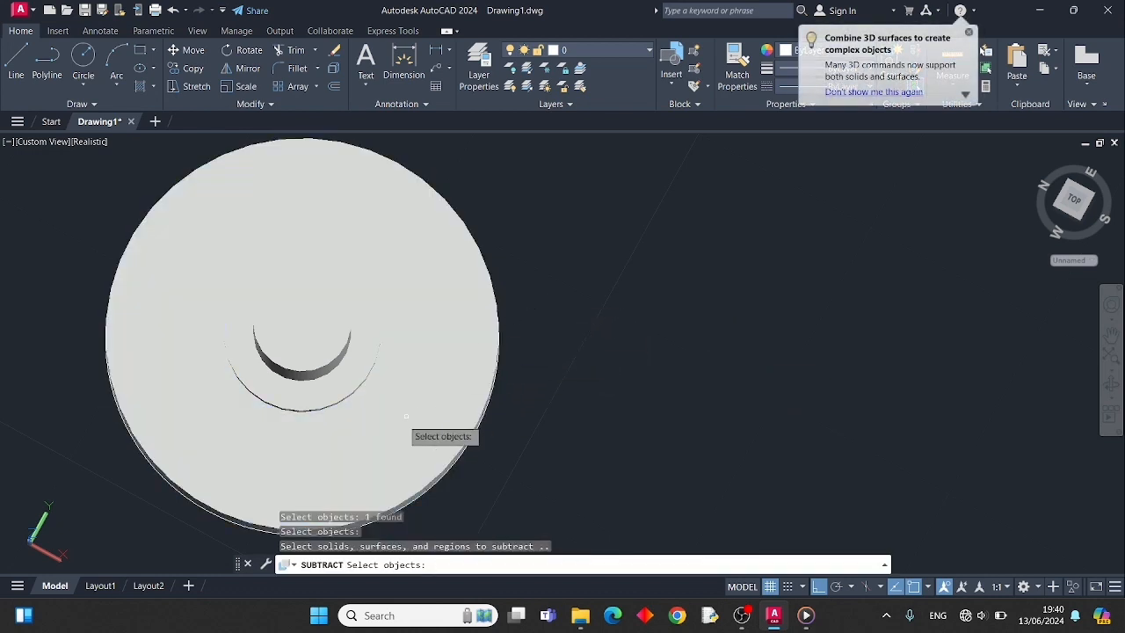
left_click(383, 452)
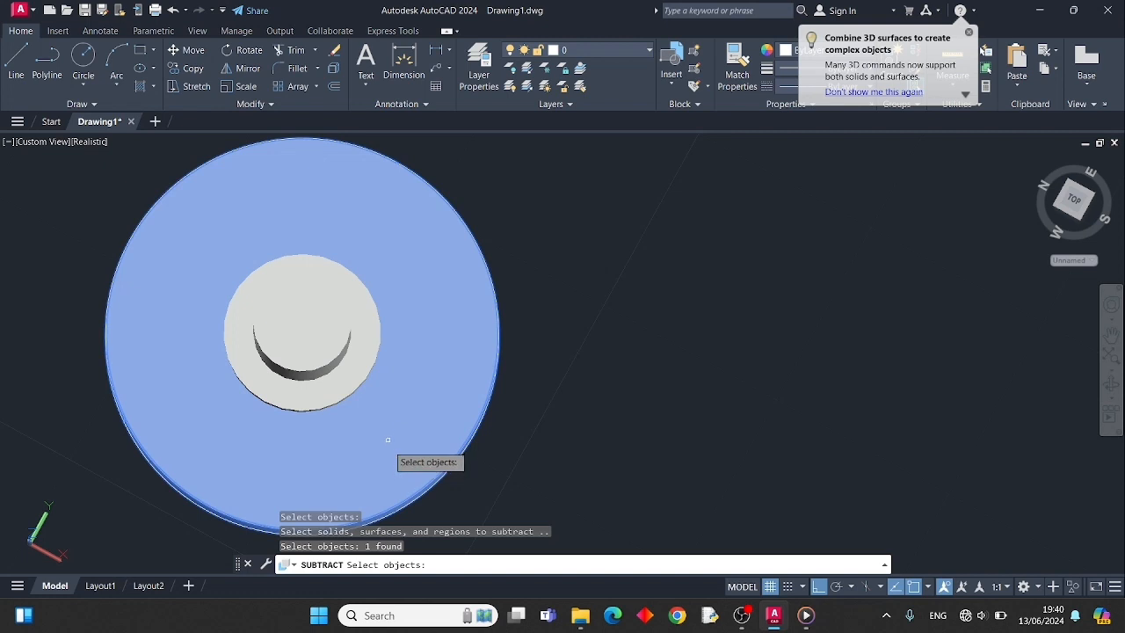
key("Escape")
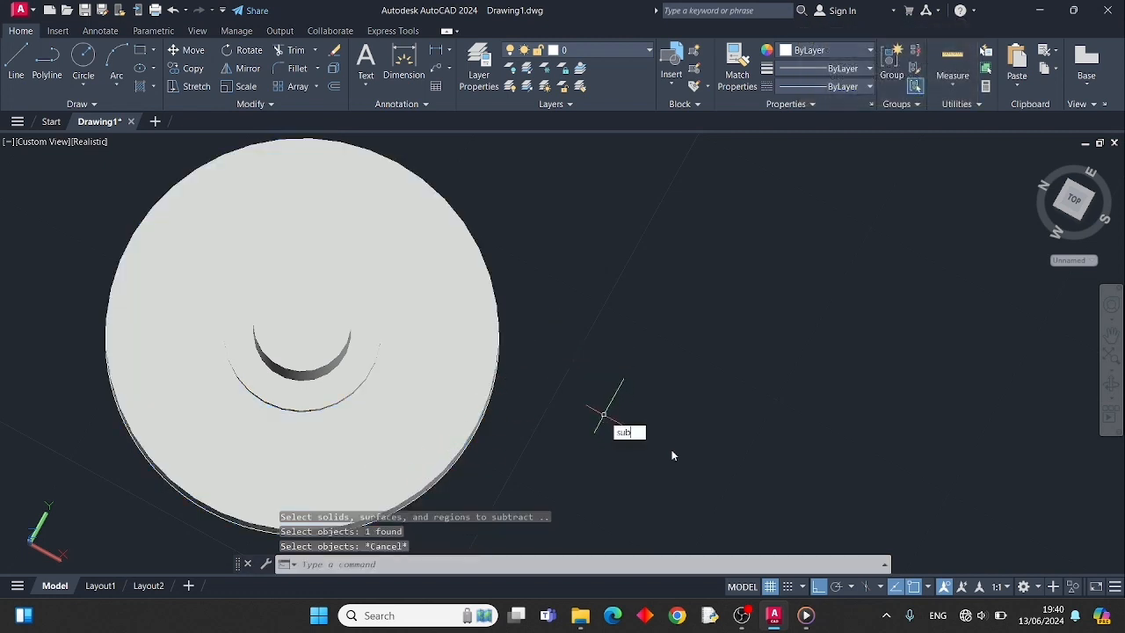
type("sub")
key("Return")
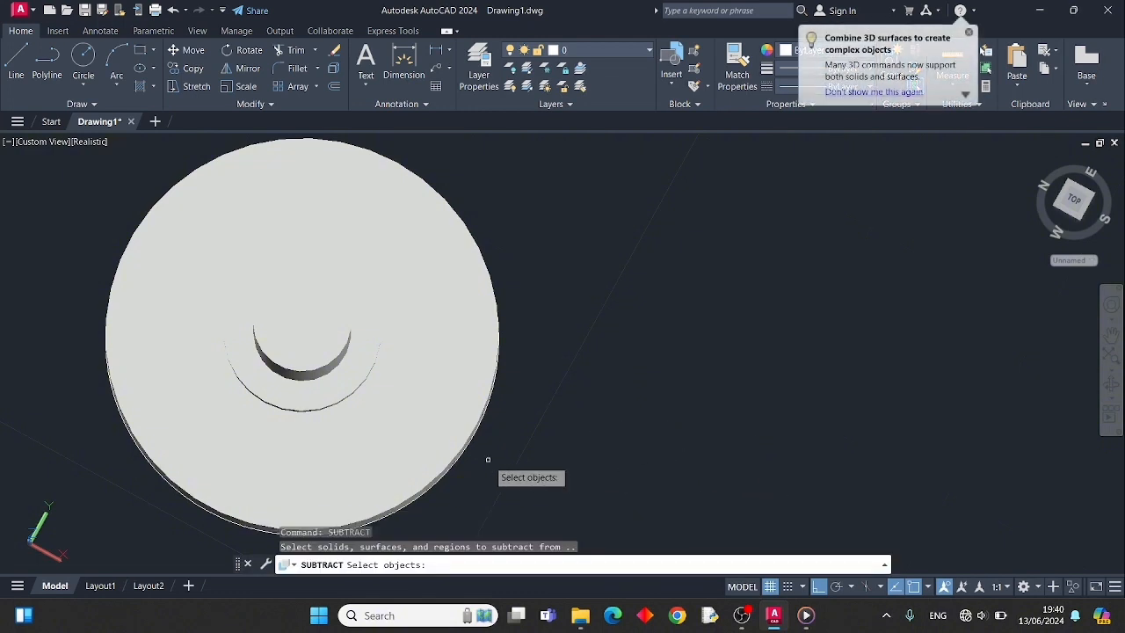
left_click(437, 455)
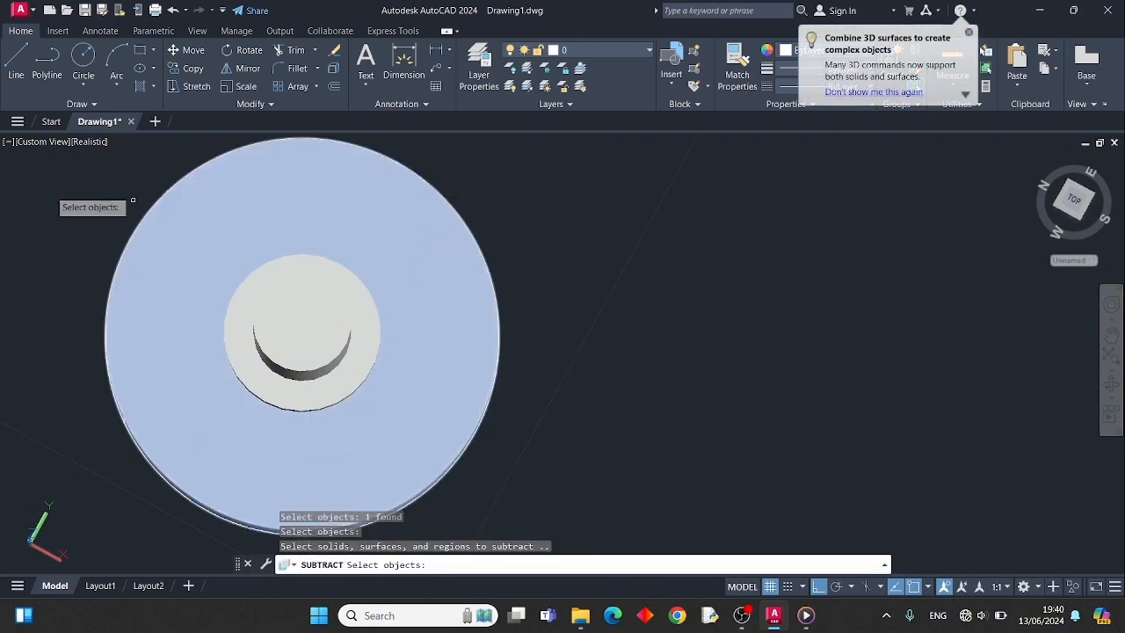
left_click(371, 480)
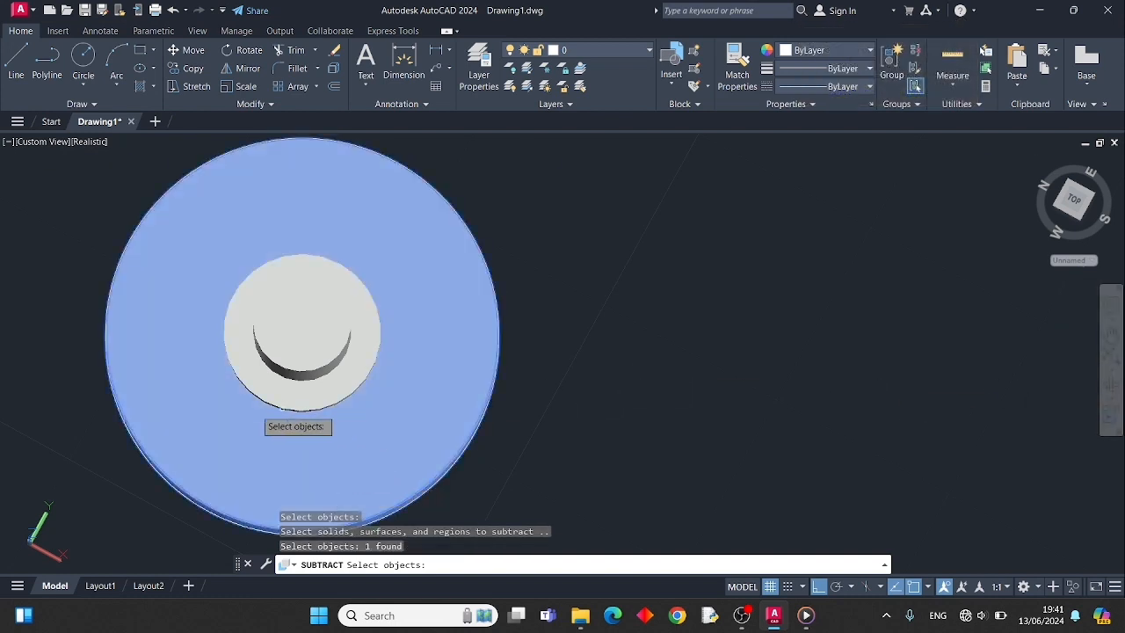
left_click(134, 344)
left_click(201, 196)
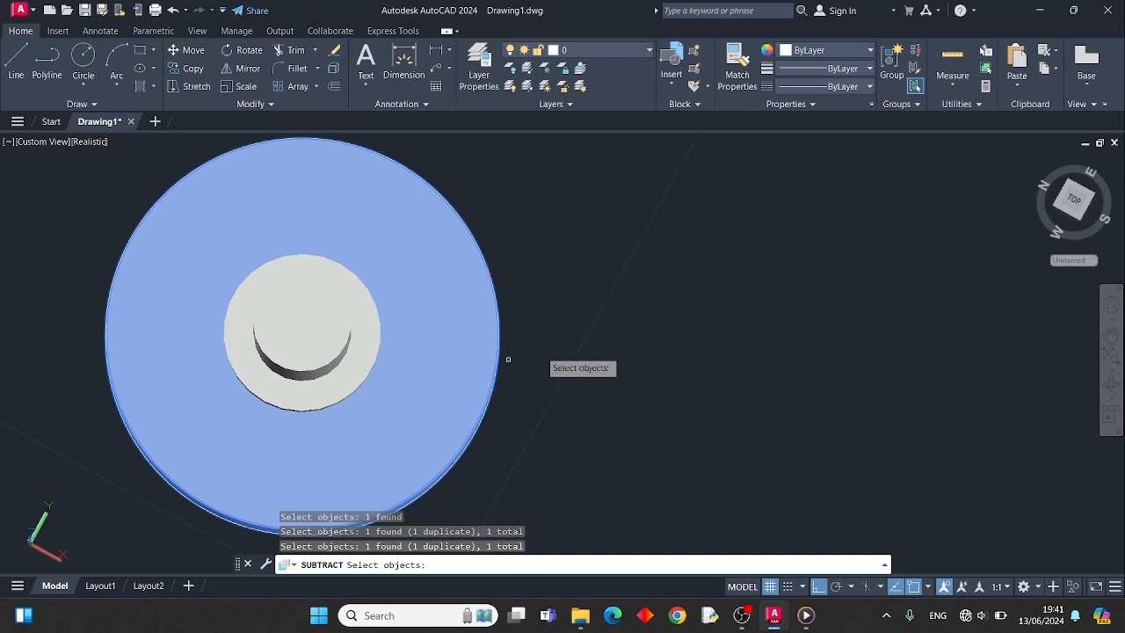
key("Escape")
left_click(1112, 383)
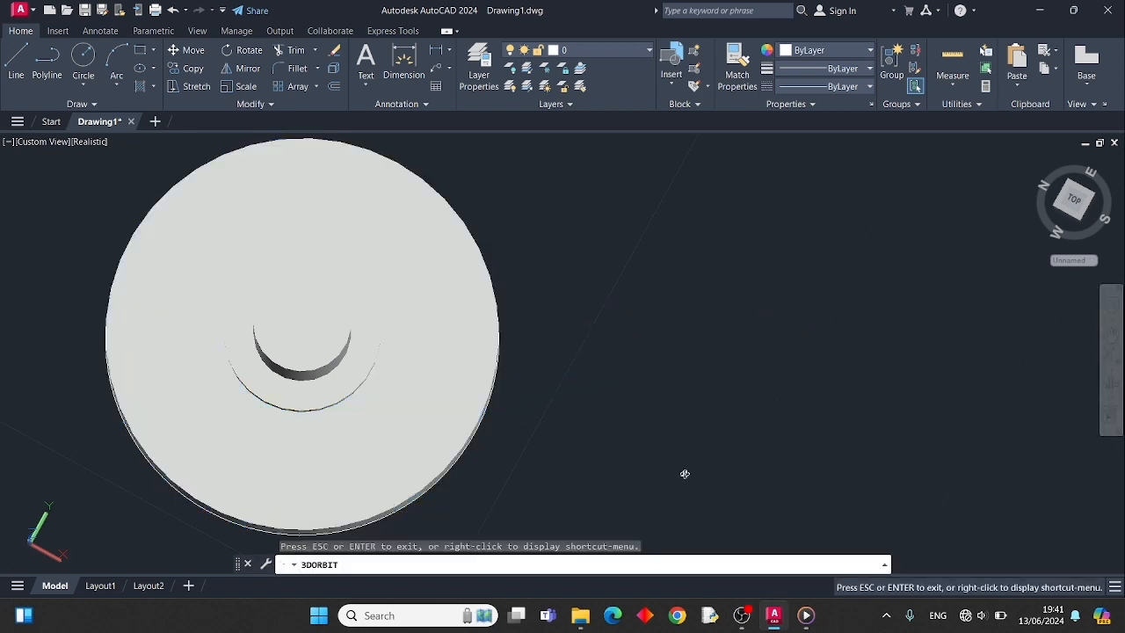
left_click_drag(655, 429, 626, 339)
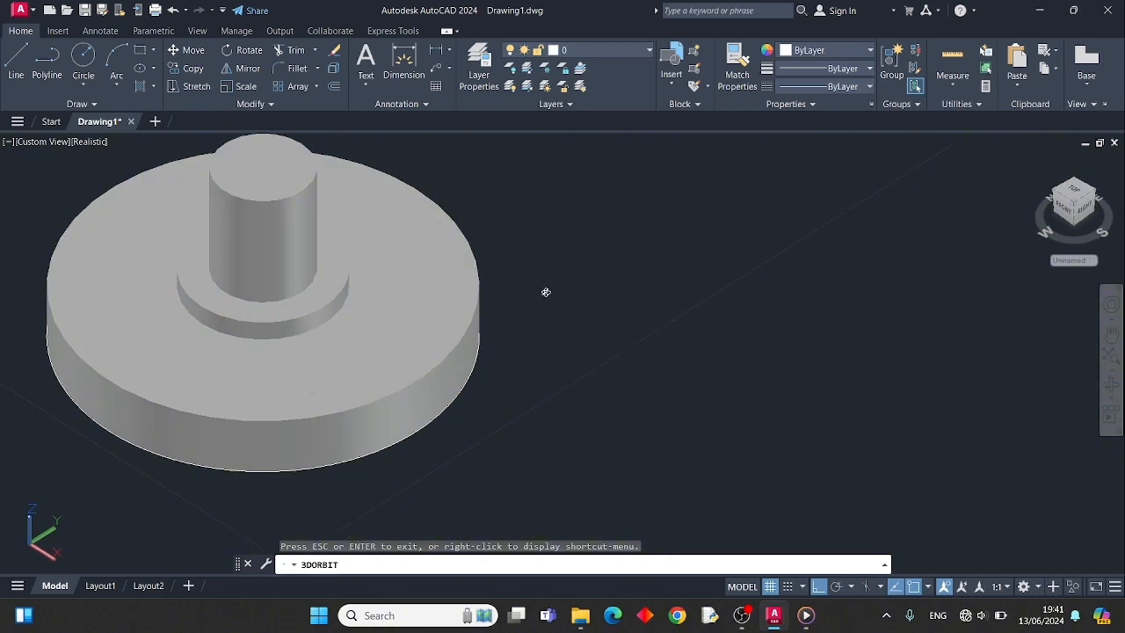
key("Escape")
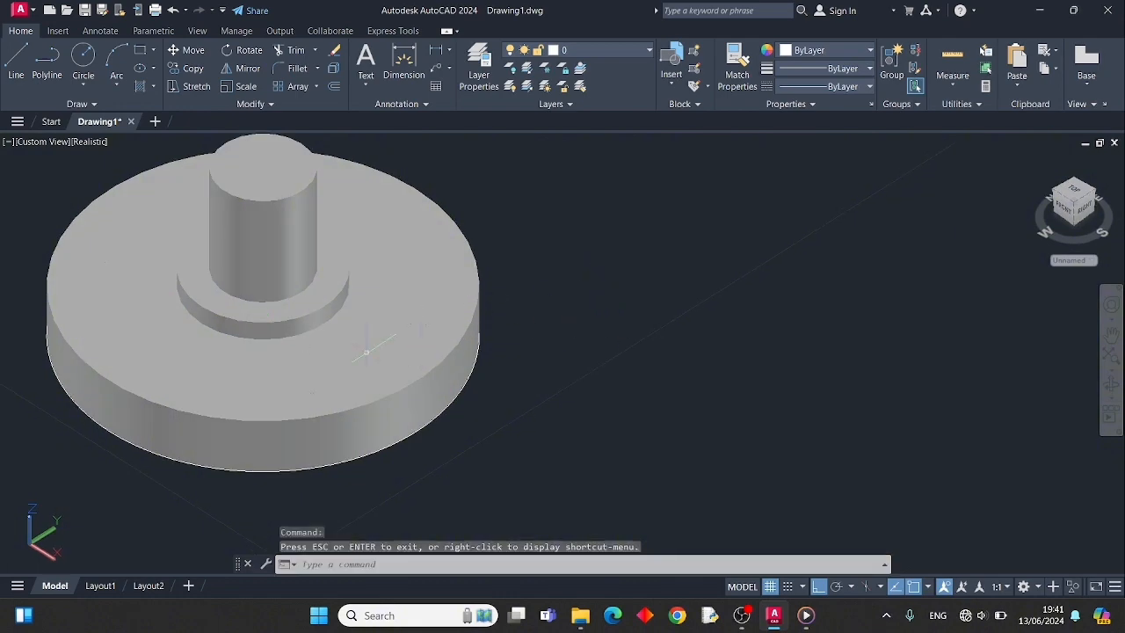
type("s")
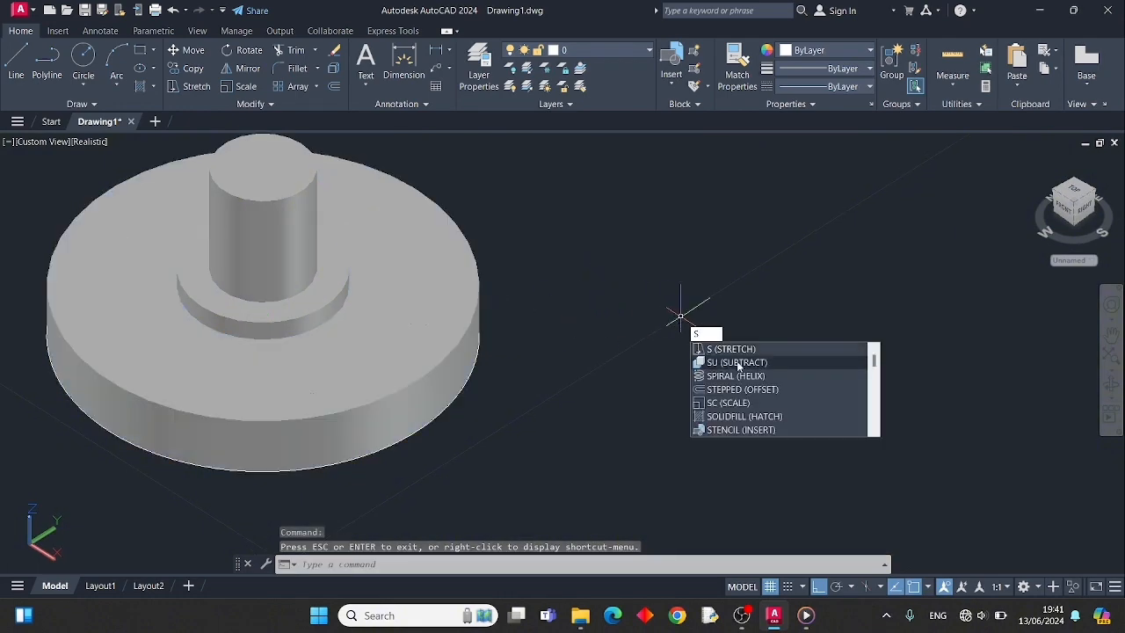
left_click(737, 362)
left_click(409, 376)
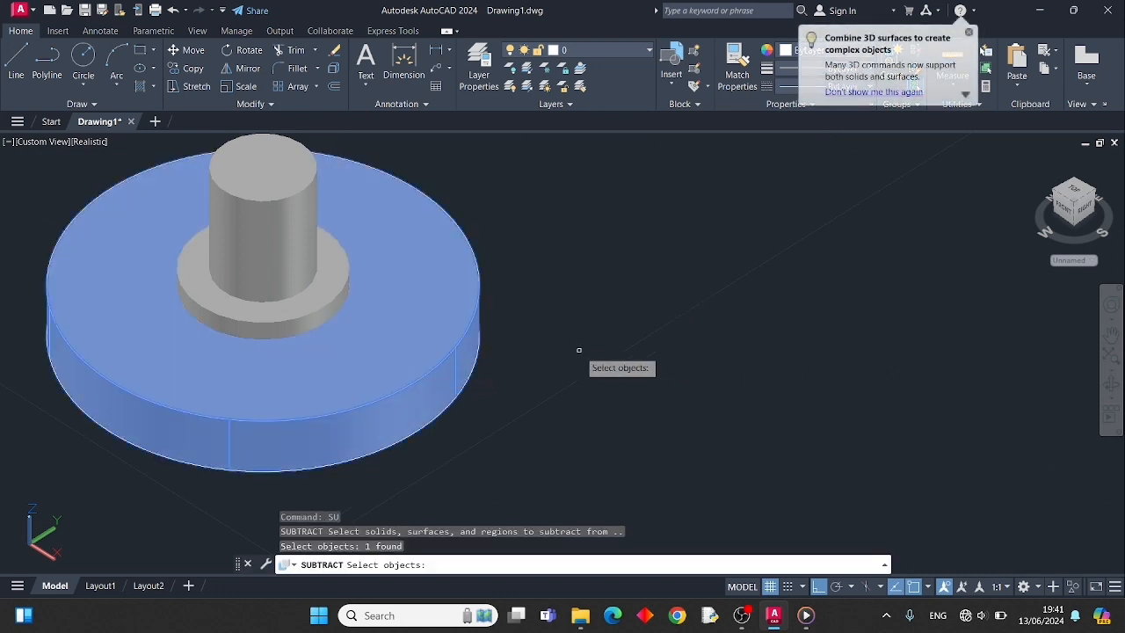
key("Return")
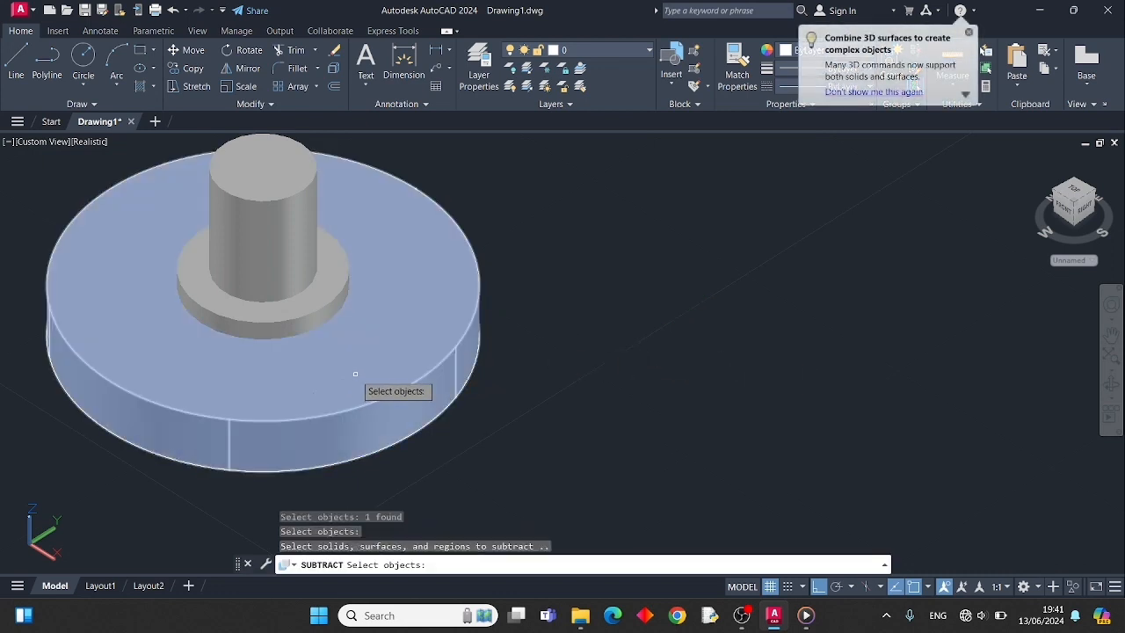
key("Escape")
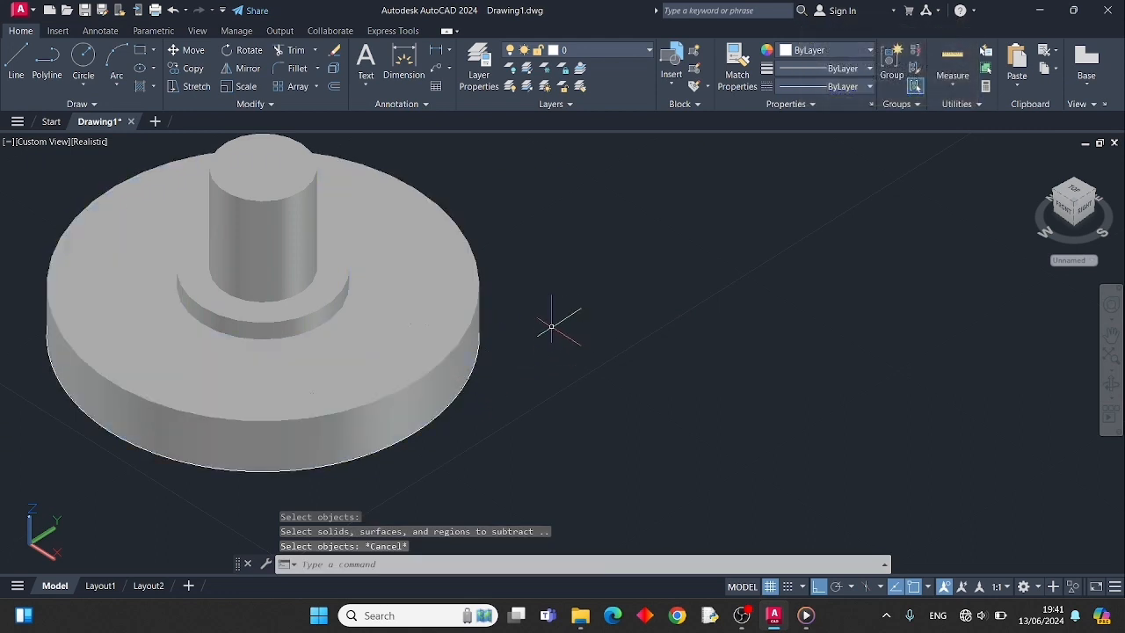
Step: Change the flange disc's color to dark gray in its properties, leaving the shaft and small cylinders in their own color
type("pr")
key("Return")
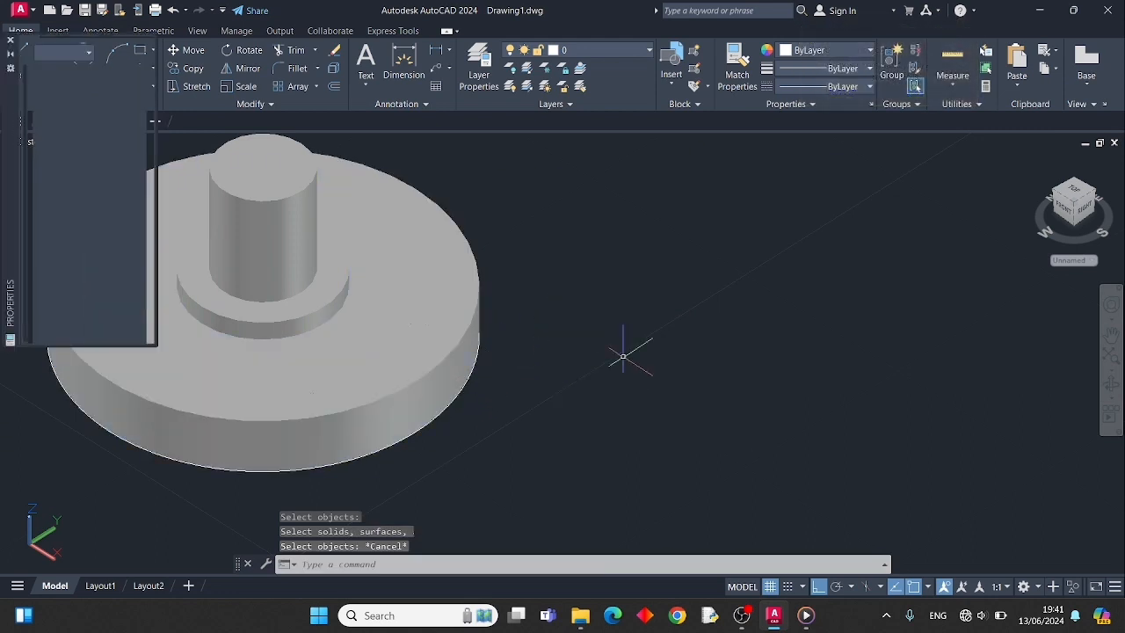
left_click(301, 409)
left_click(127, 91)
left_click(138, 87)
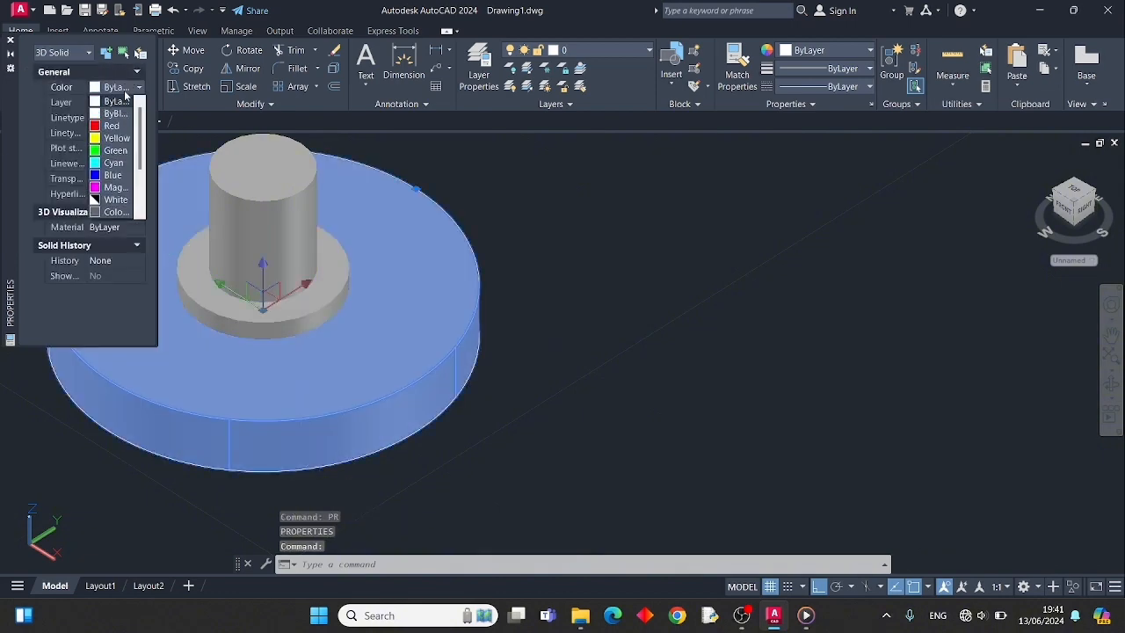
left_click(116, 213)
key("Escape")
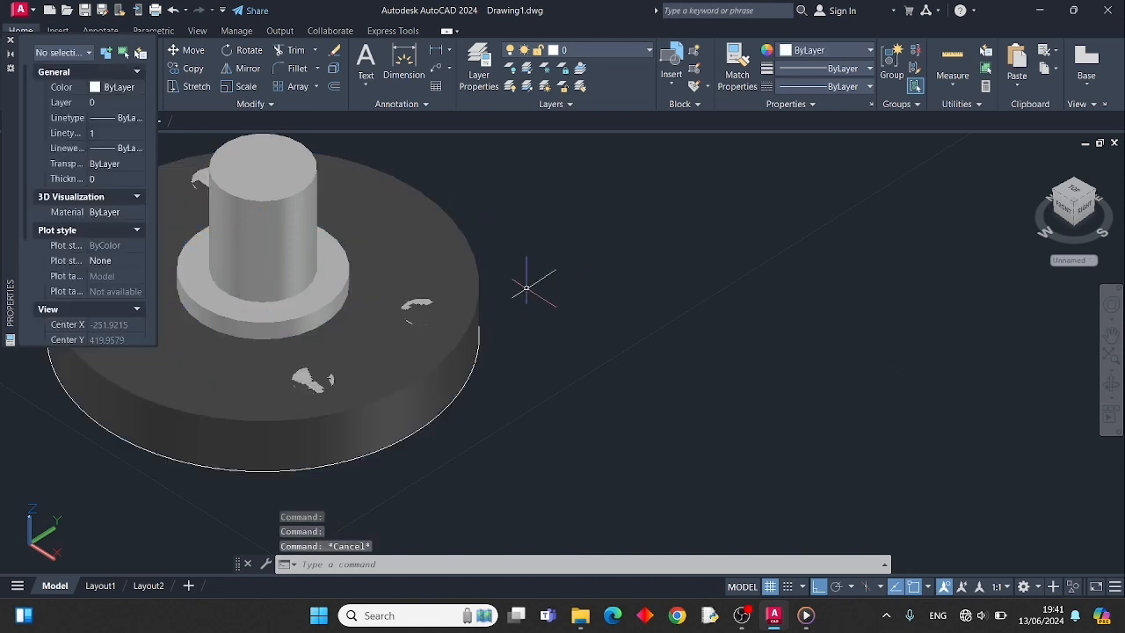
left_click(11, 40)
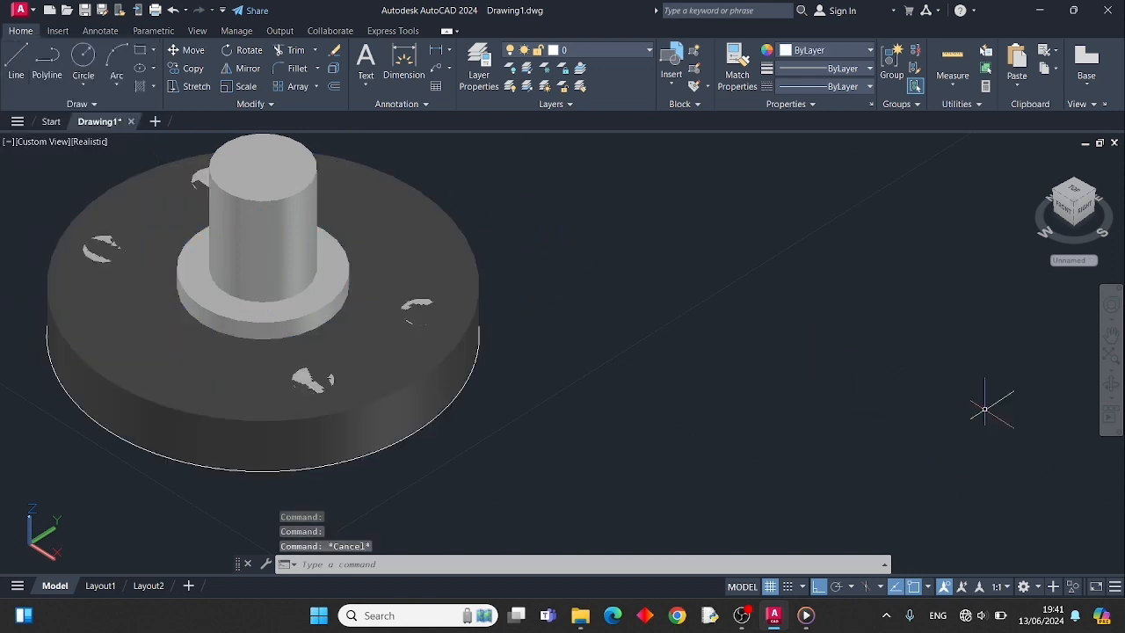
Step: Orbit to a nearly top-down view of the flange that shows all four small cylinders
left_click(1110, 387)
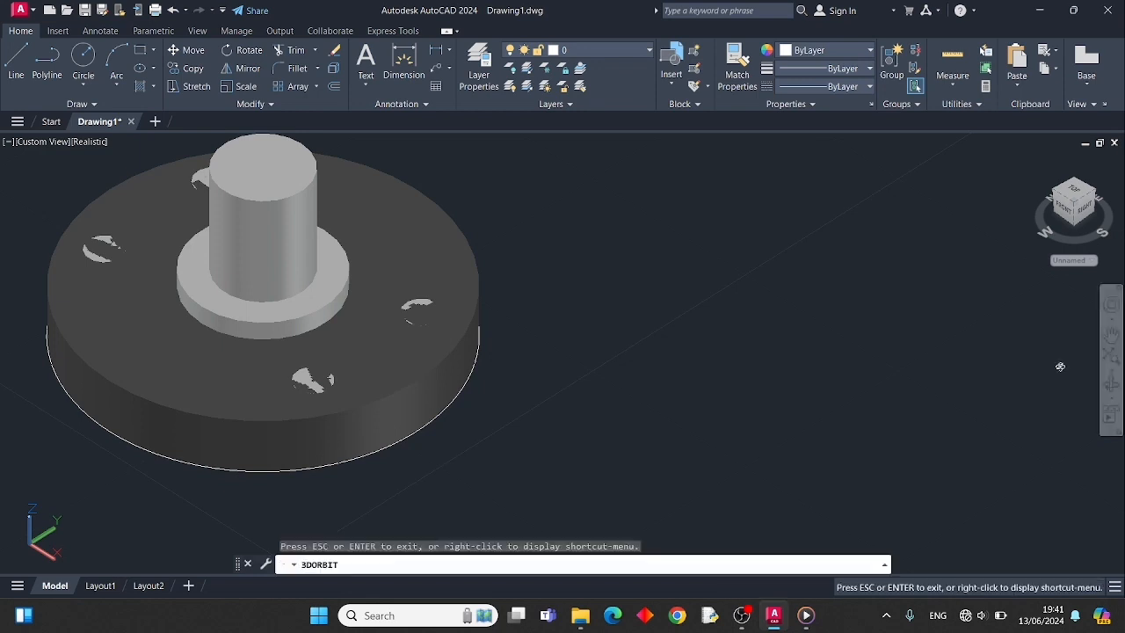
left_click_drag(615, 264, 598, 351)
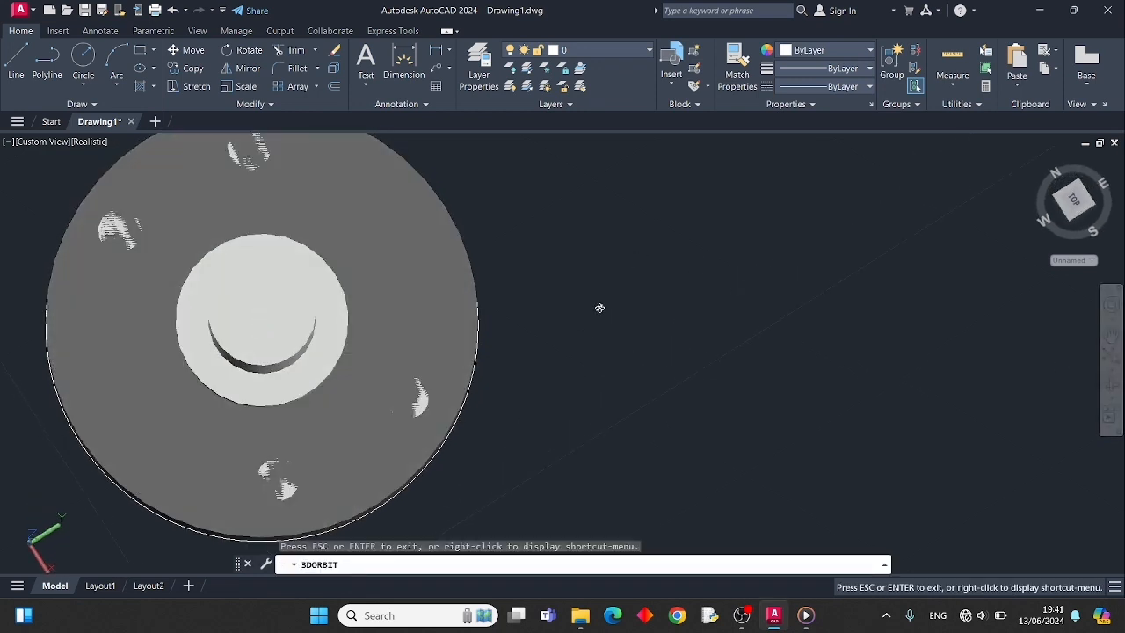
left_click_drag(606, 276, 610, 309)
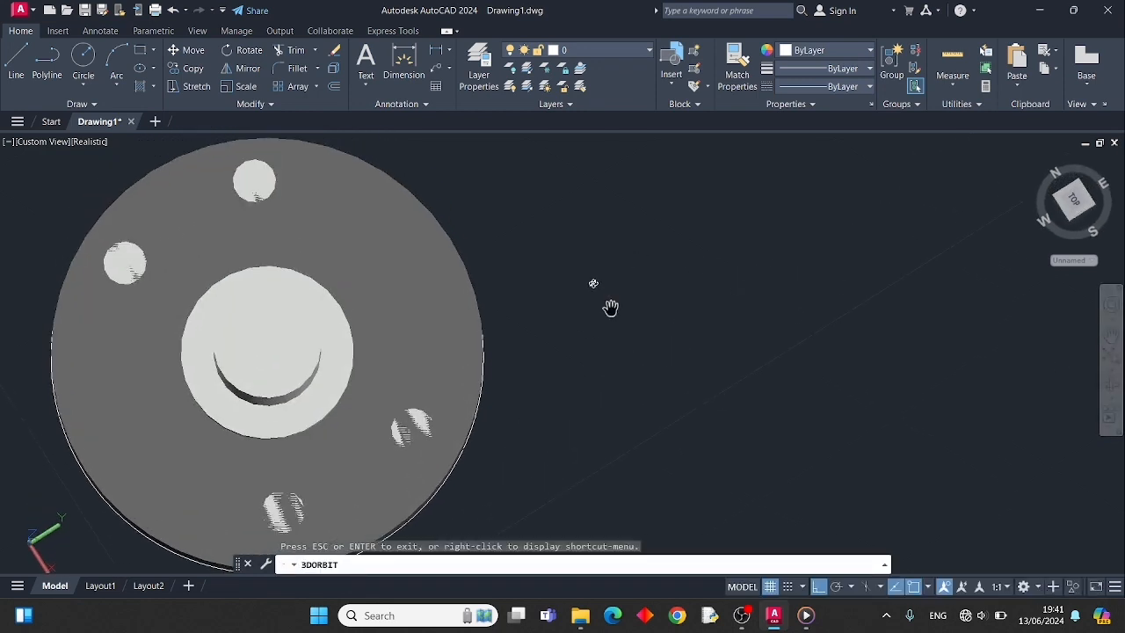
key("Escape")
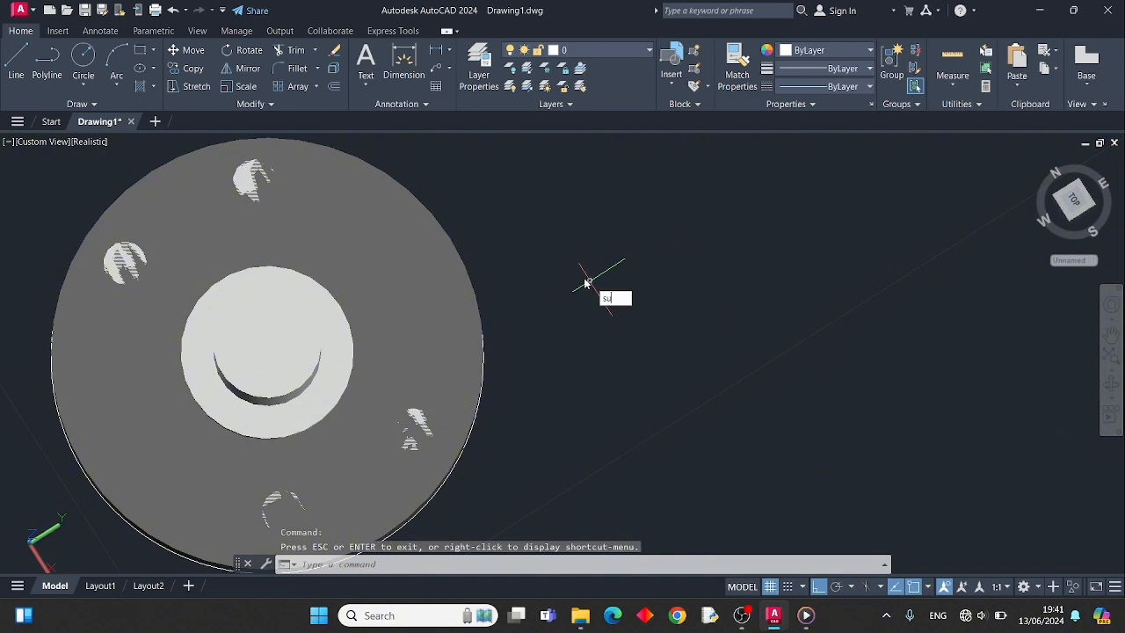
Step: Subtract two diametrically opposite small cylinders from the dark gray flange disc to cut through holes
type("sub")
key("Return")
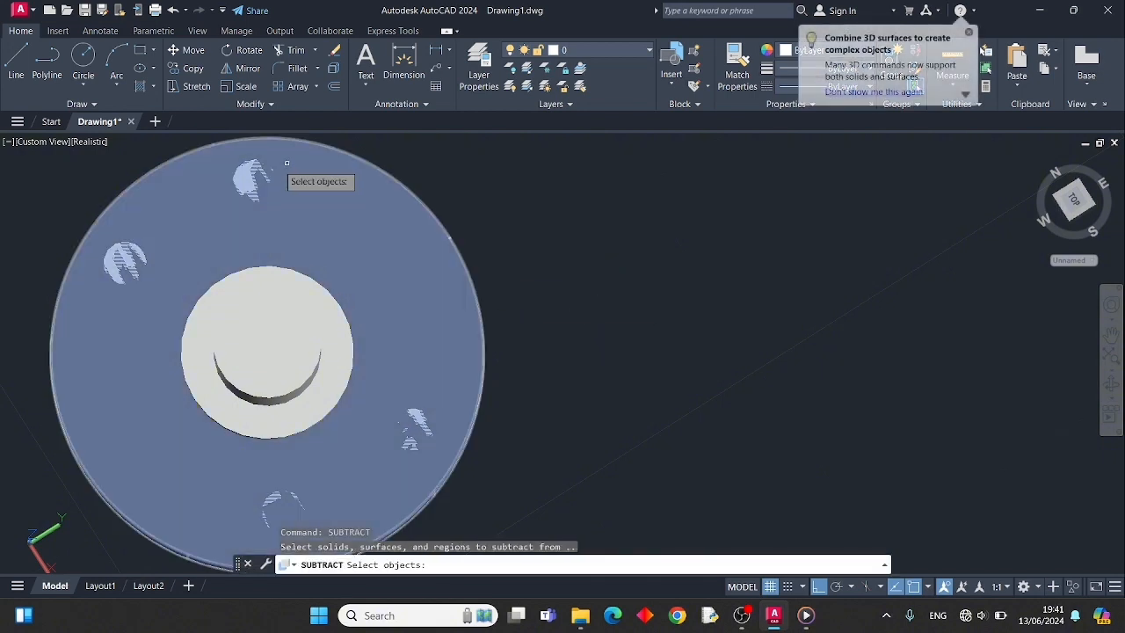
left_click(389, 299)
key("Return")
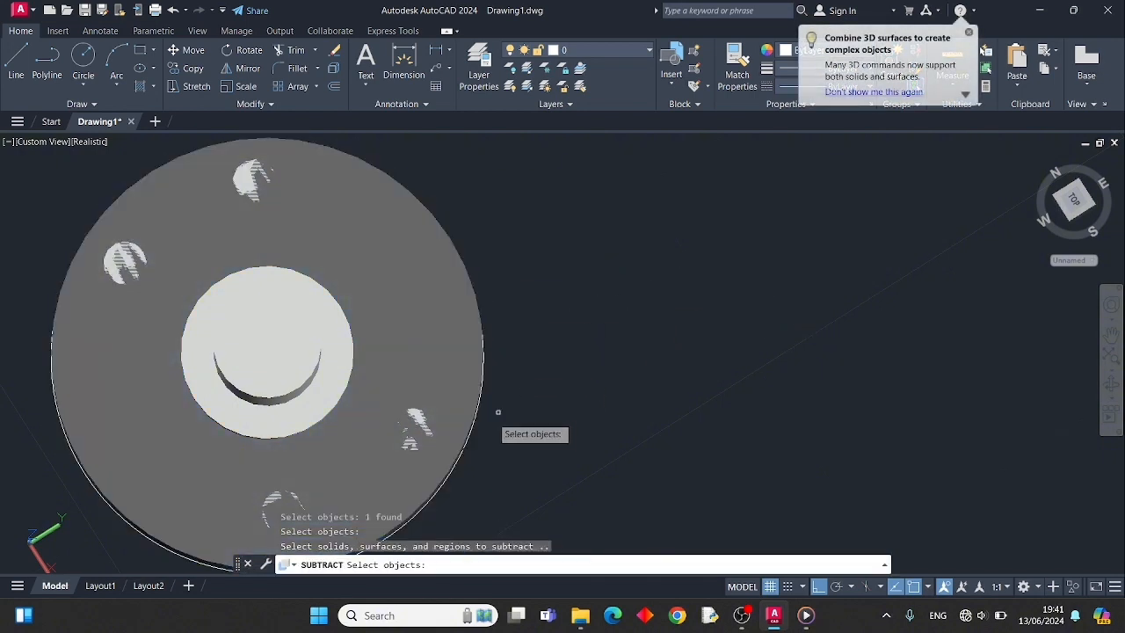
left_click(412, 430)
left_click(279, 503)
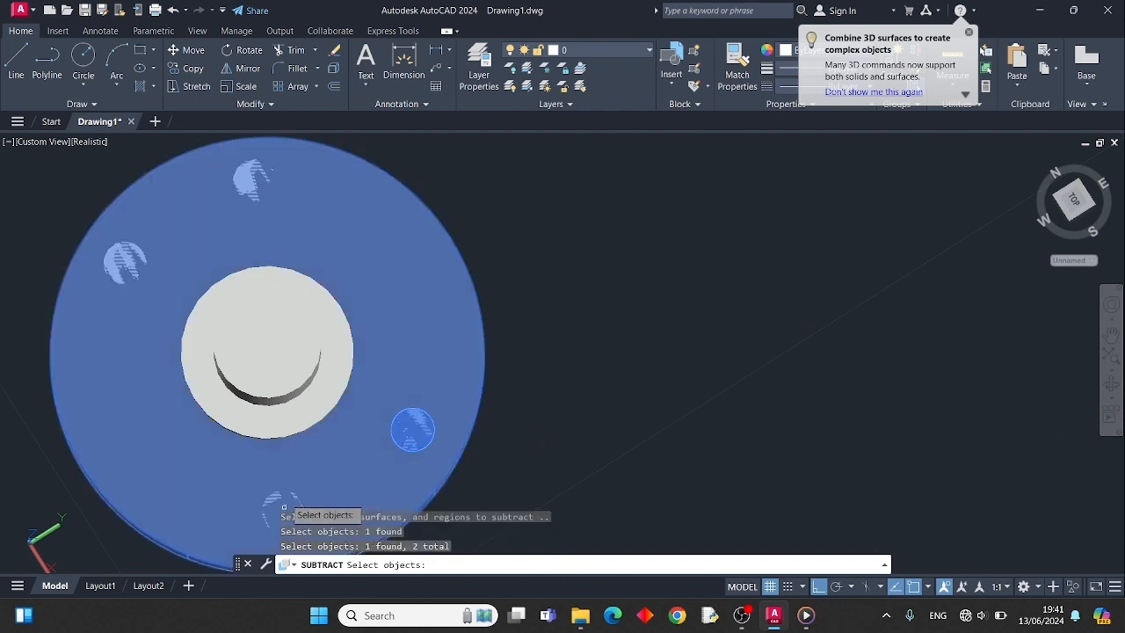
left_click(127, 264)
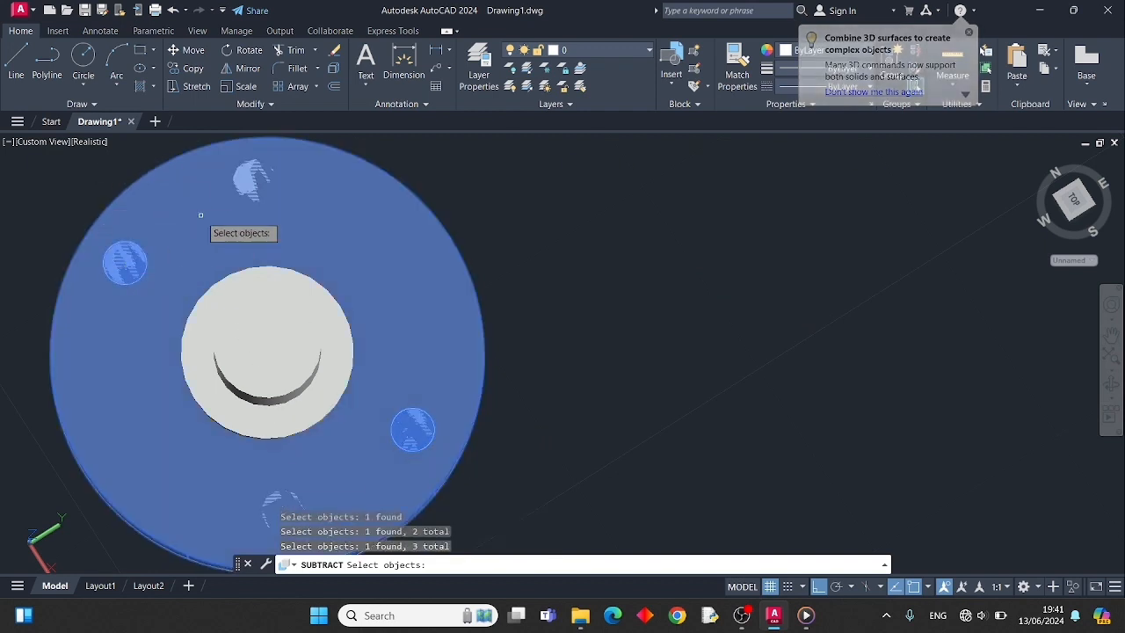
left_click(260, 186)
key("Return")
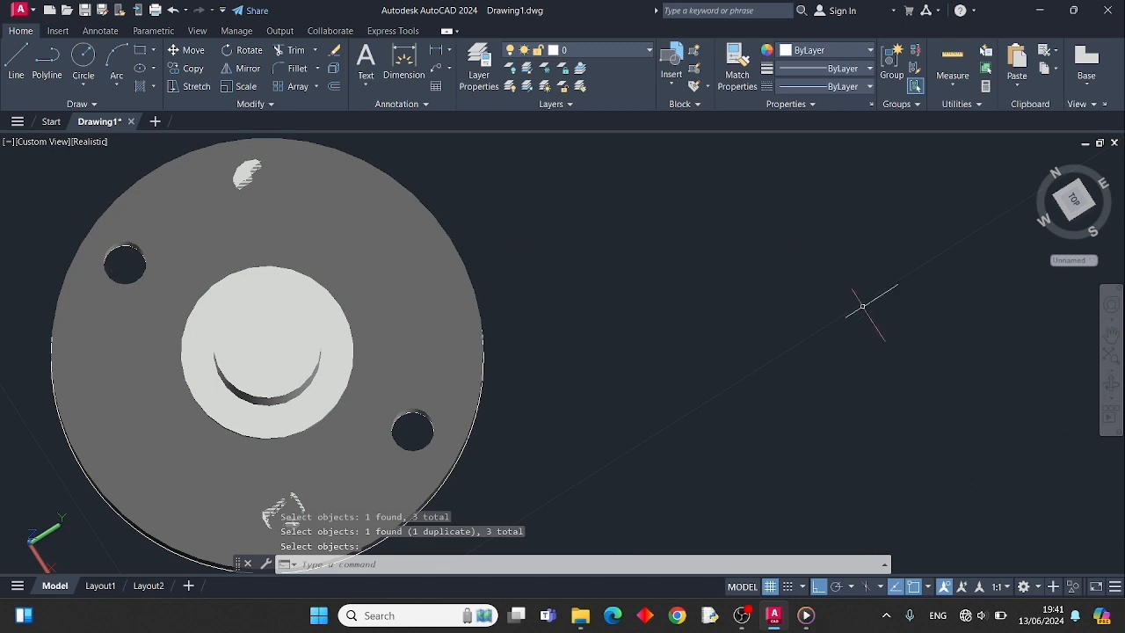
type("u")
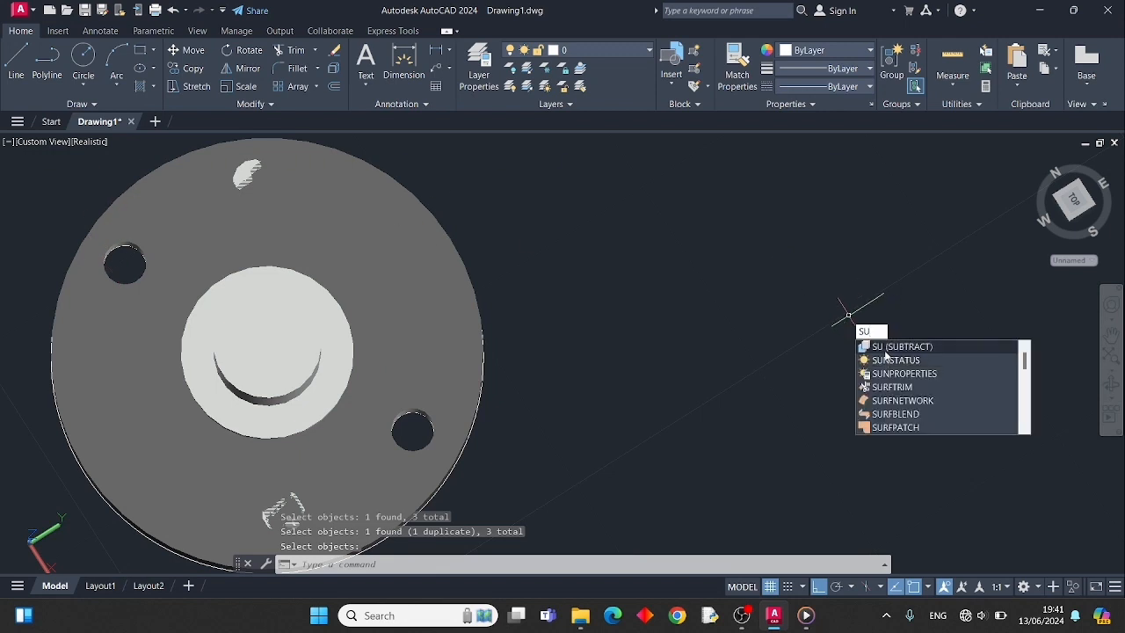
key("Return")
left_click(422, 354)
key("Return")
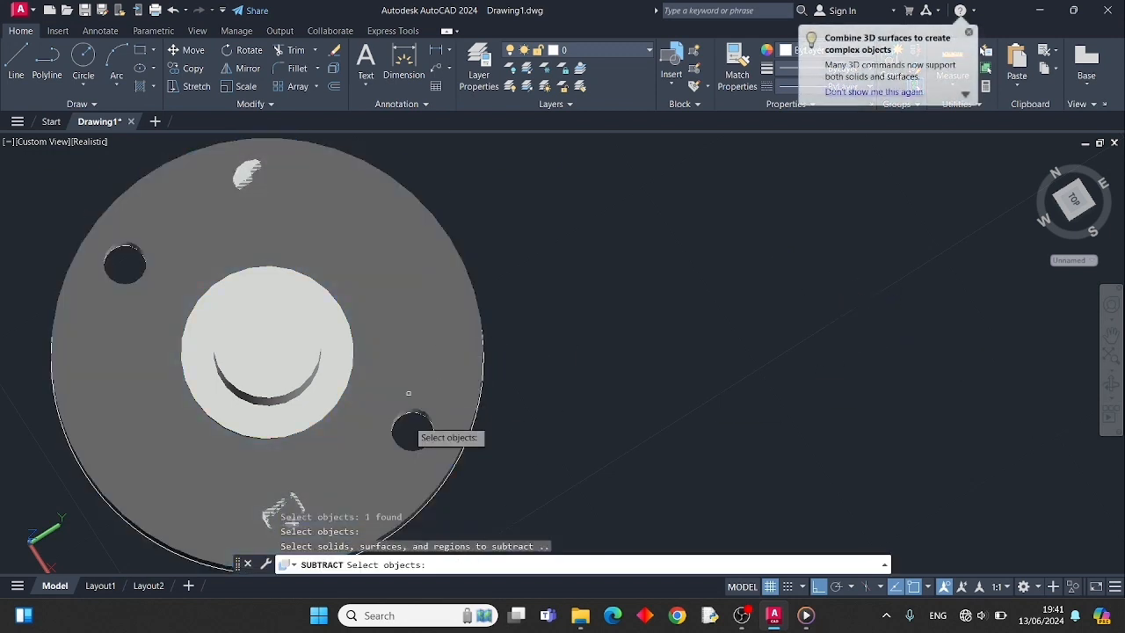
left_click(294, 500)
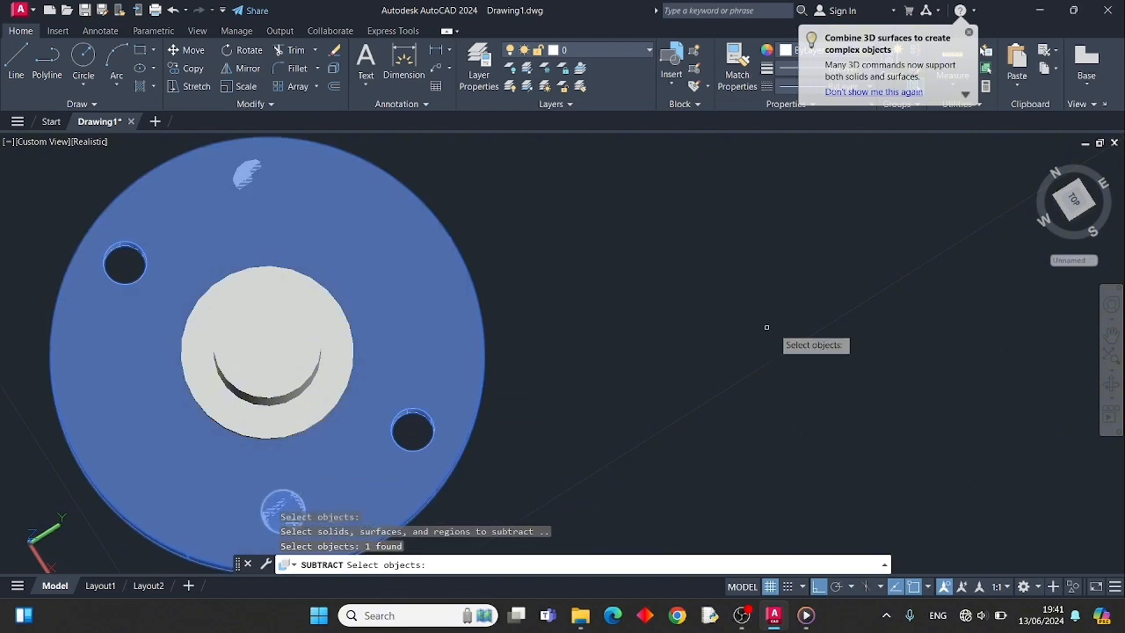
key("Escape")
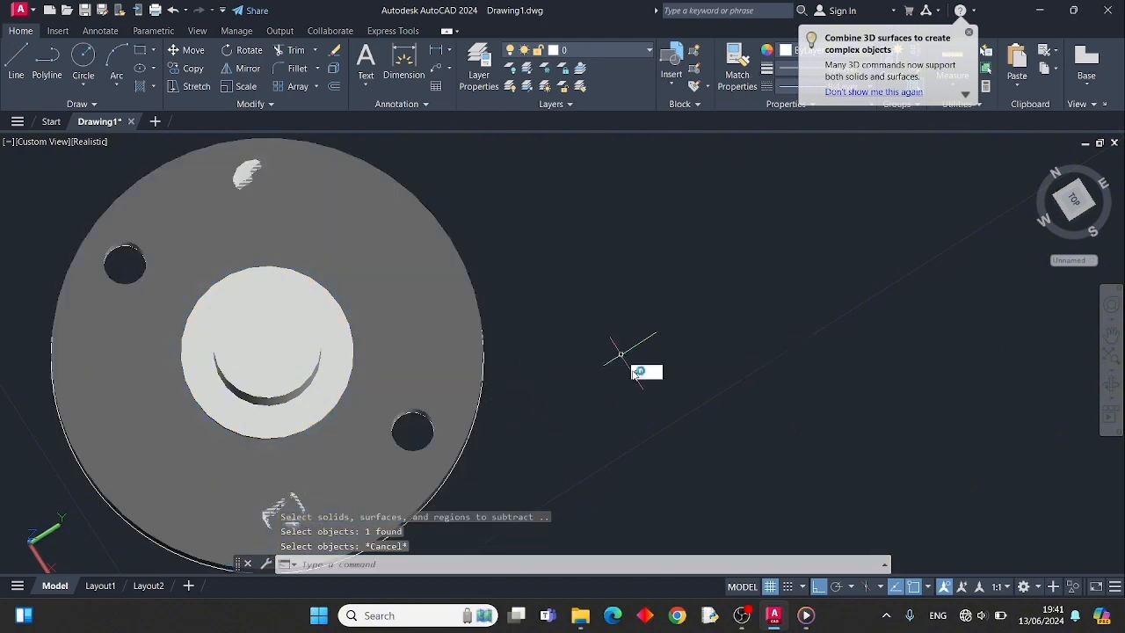
Step: Subtract the remaining two small cylinders from the flange disc to cut the other pair of holes
type("su")
key("Return")
left_click(450, 386)
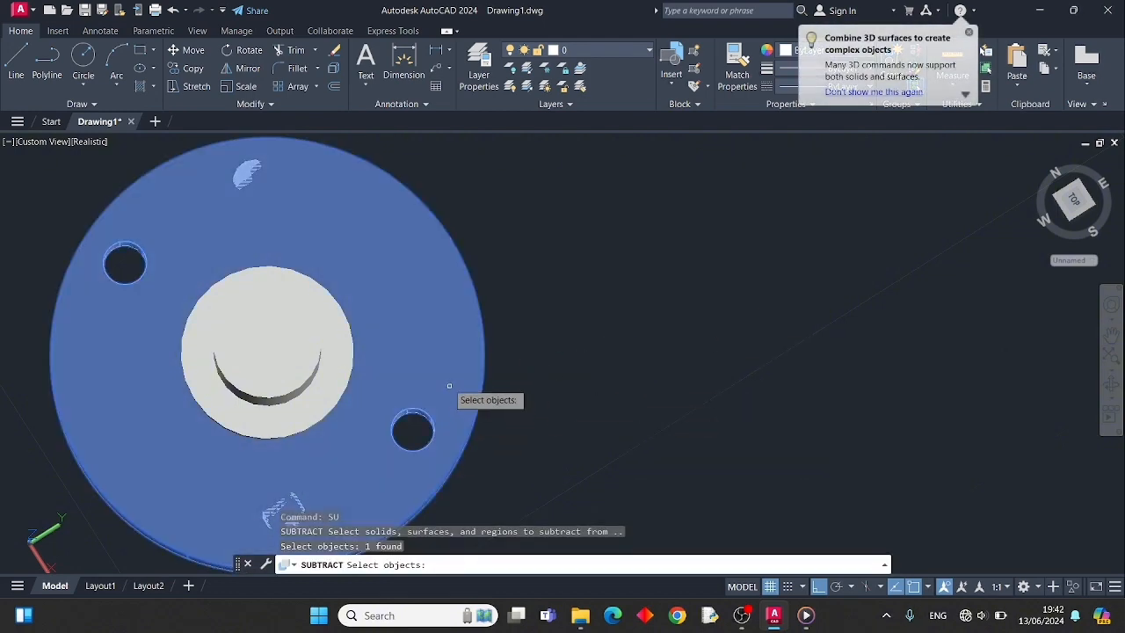
key("Return")
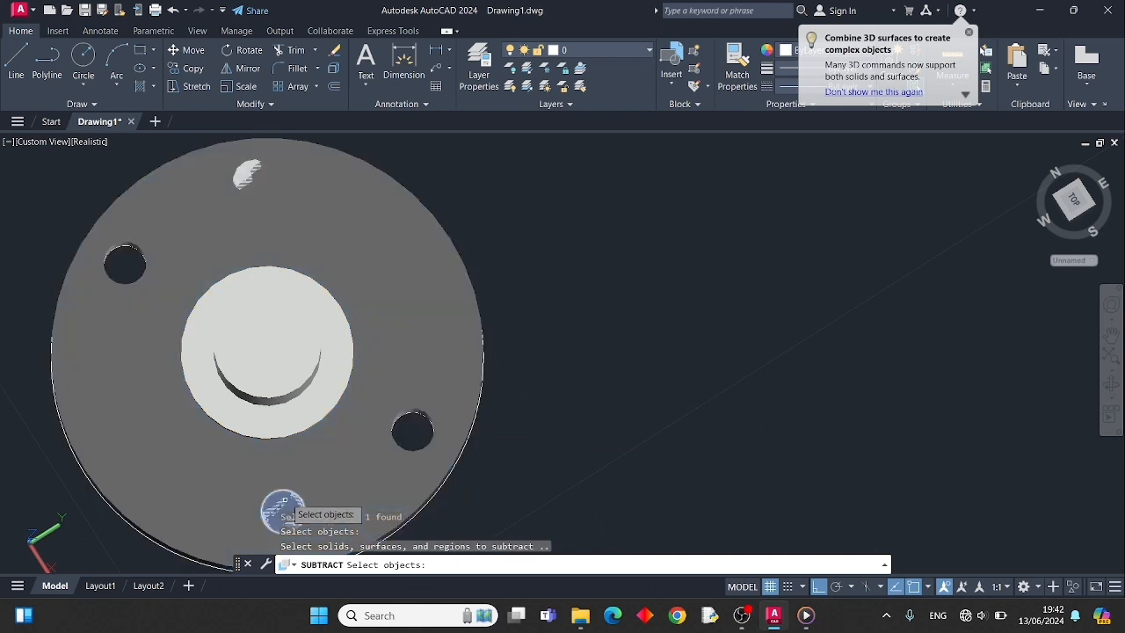
left_click(285, 501)
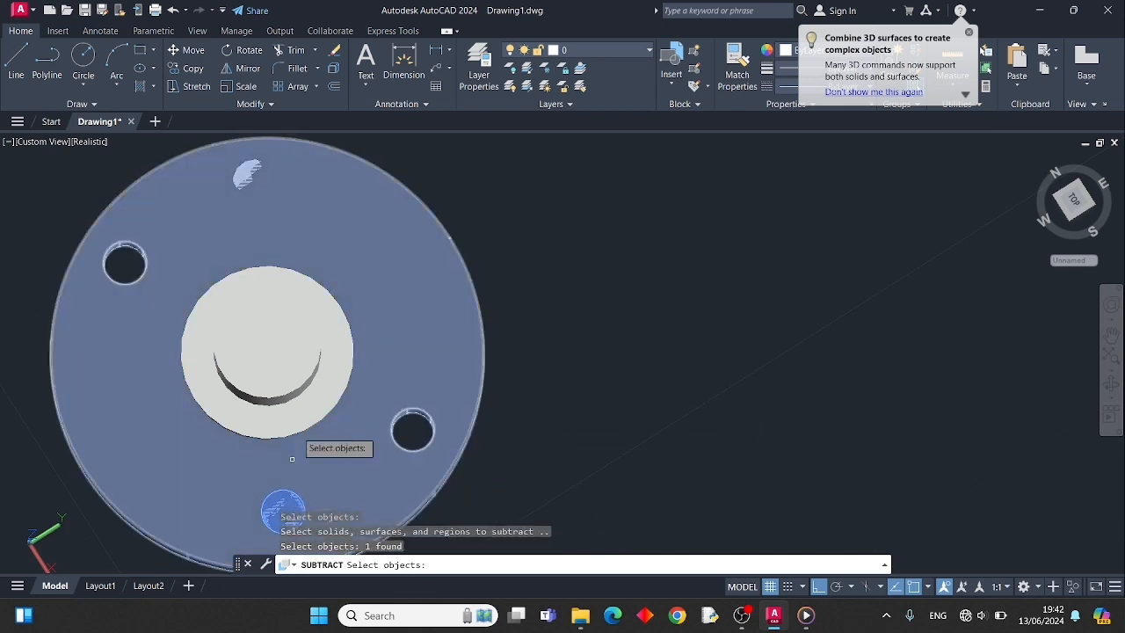
left_click(253, 174)
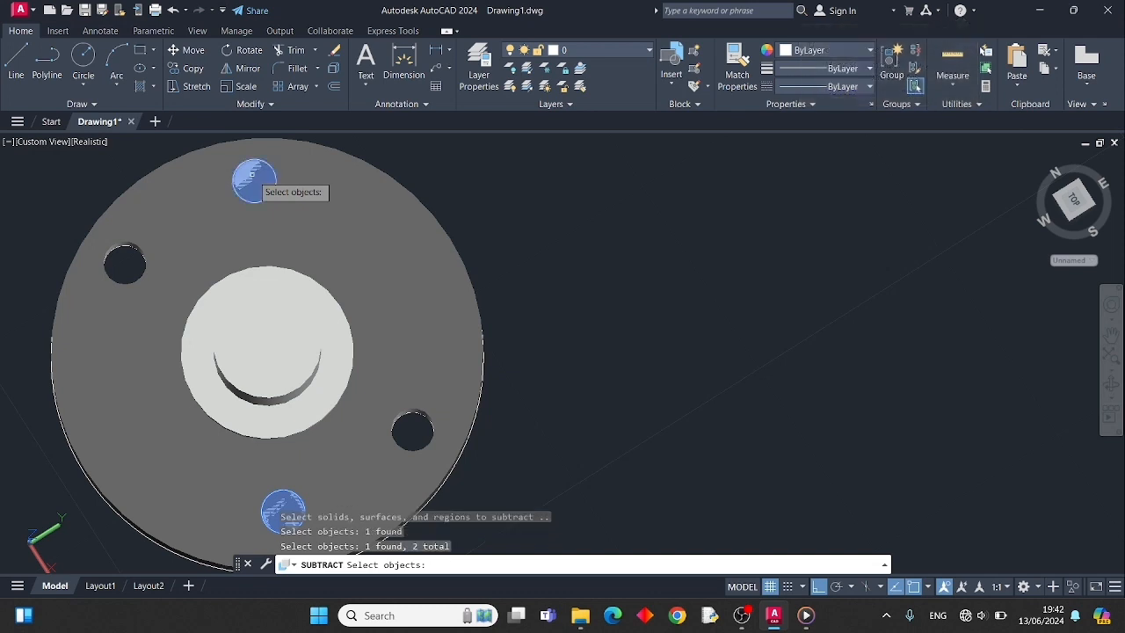
key("Return")
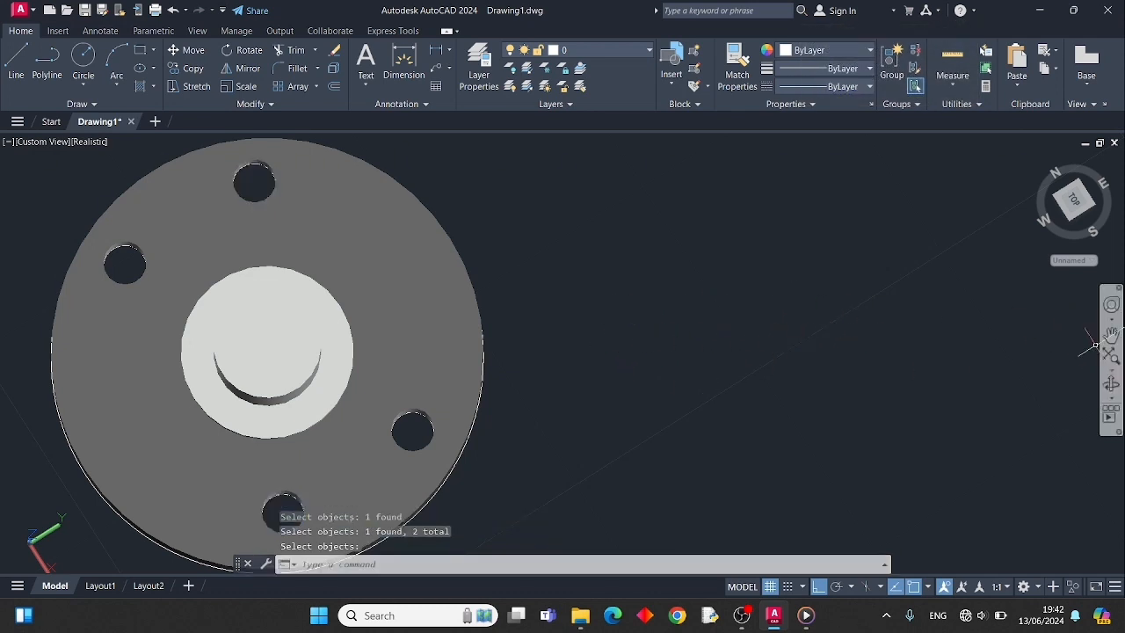
Step: Orbit to a tilted view of the flange that shows the central shaft and the four holes in the disc
left_click(1112, 382)
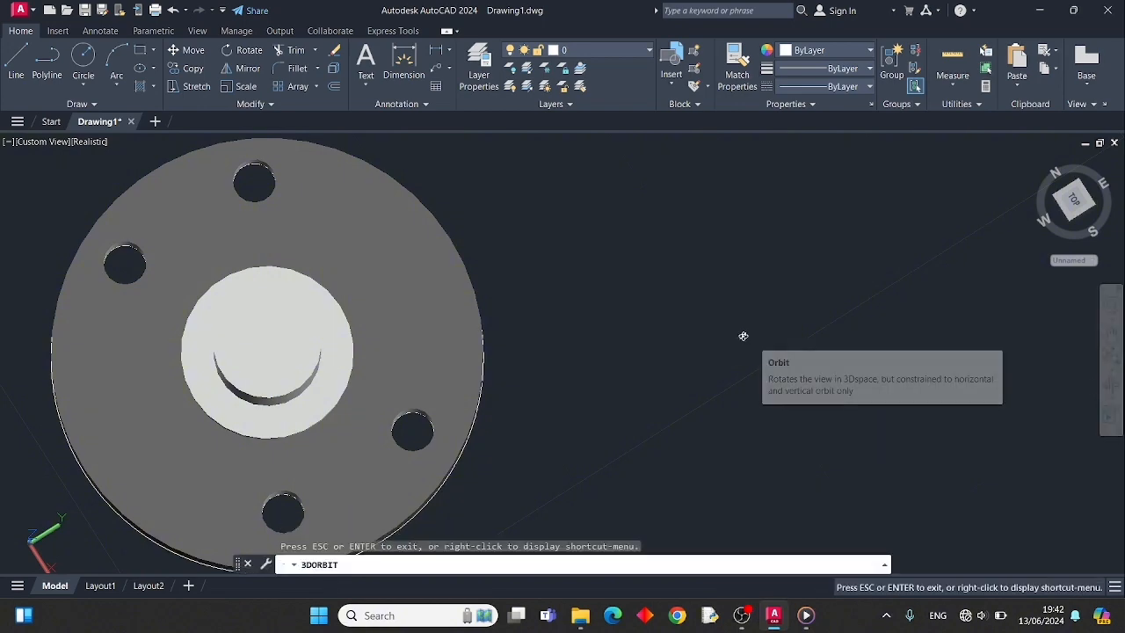
left_click_drag(742, 335, 790, 251)
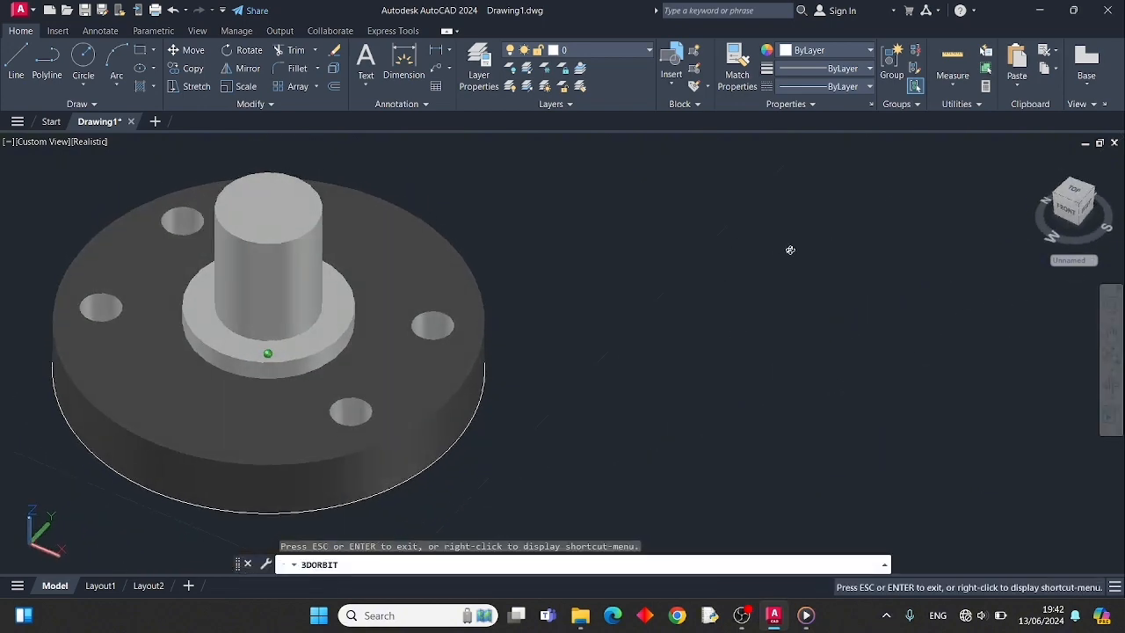
middle_click_drag(656, 235, 692, 270)
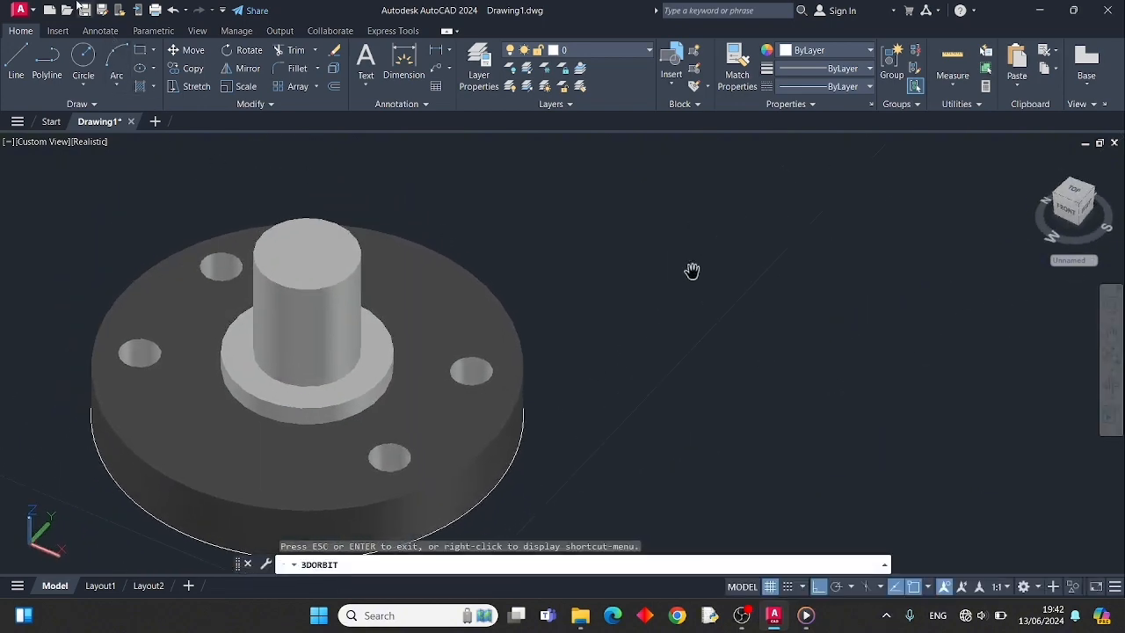
key("Escape")
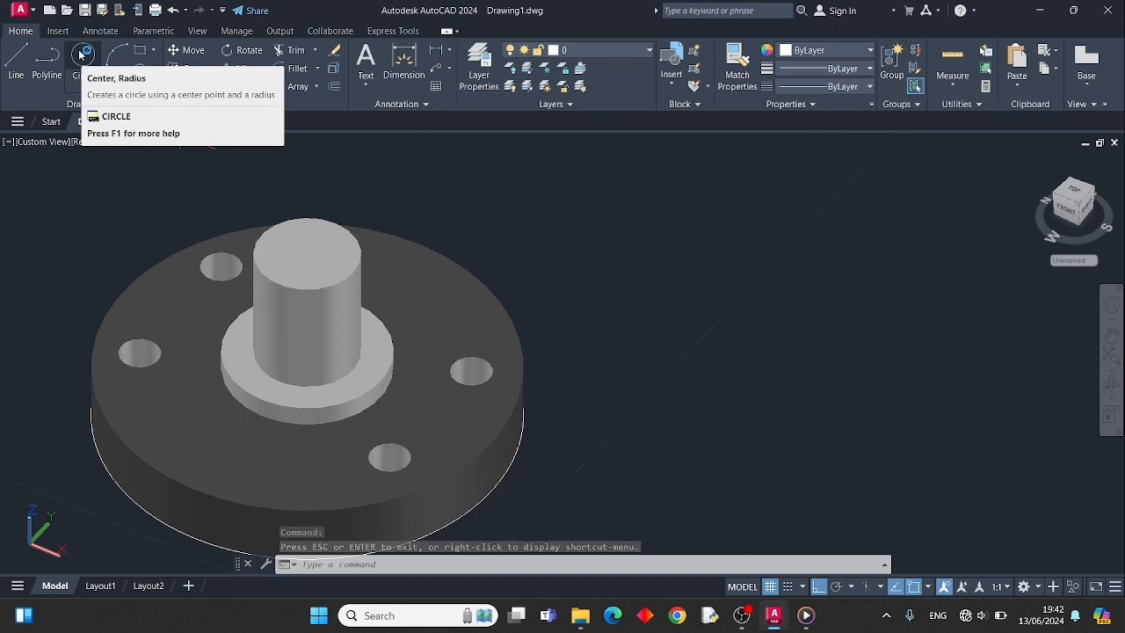
scroll(573, 333, "up", 2)
scroll(565, 333, "down", 4)
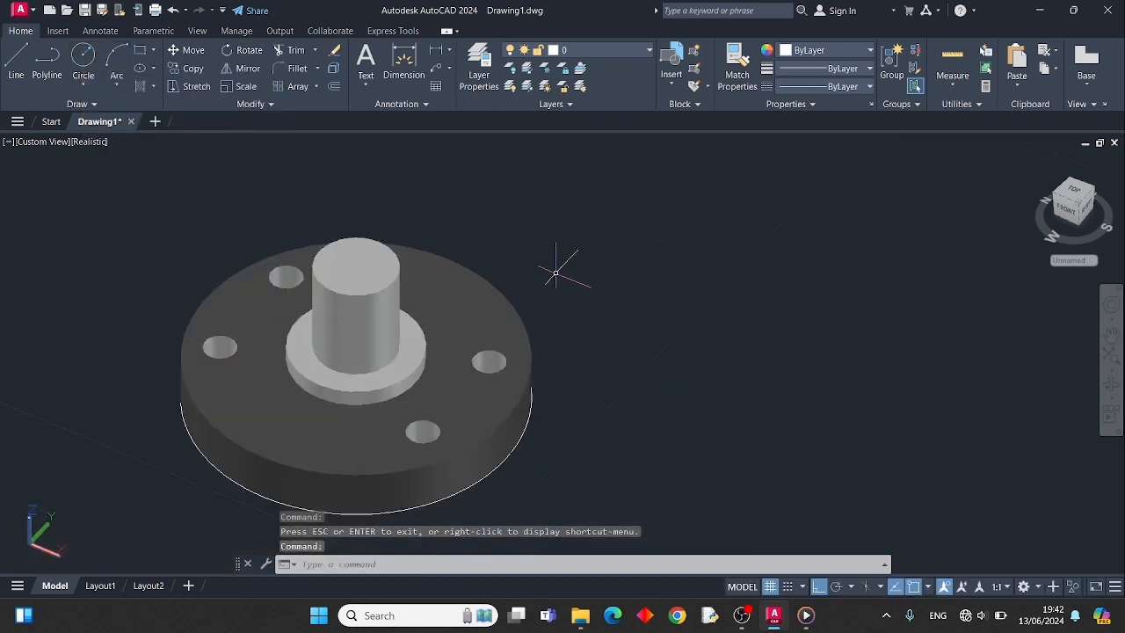
middle_click_drag(555, 273, 557, 287)
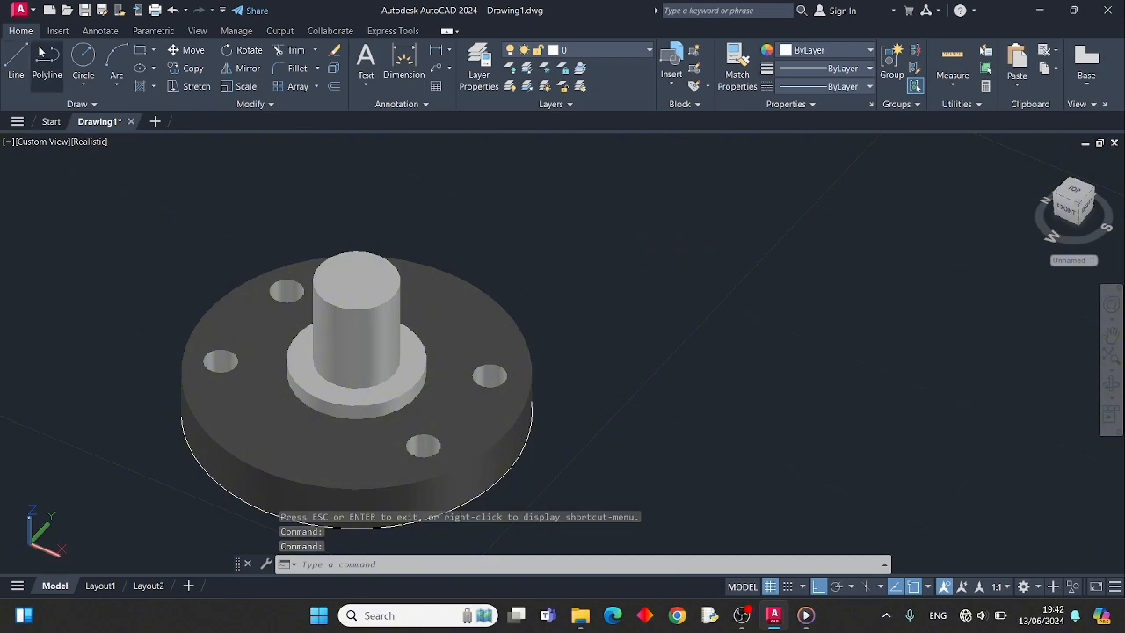
left_click(83, 54)
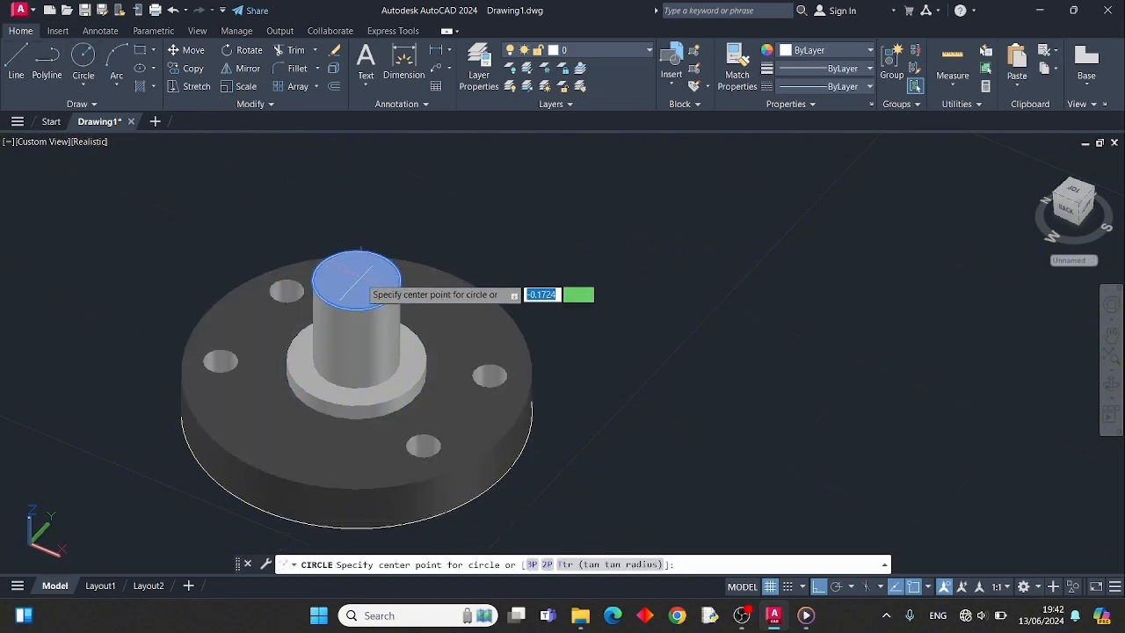
left_click(357, 280)
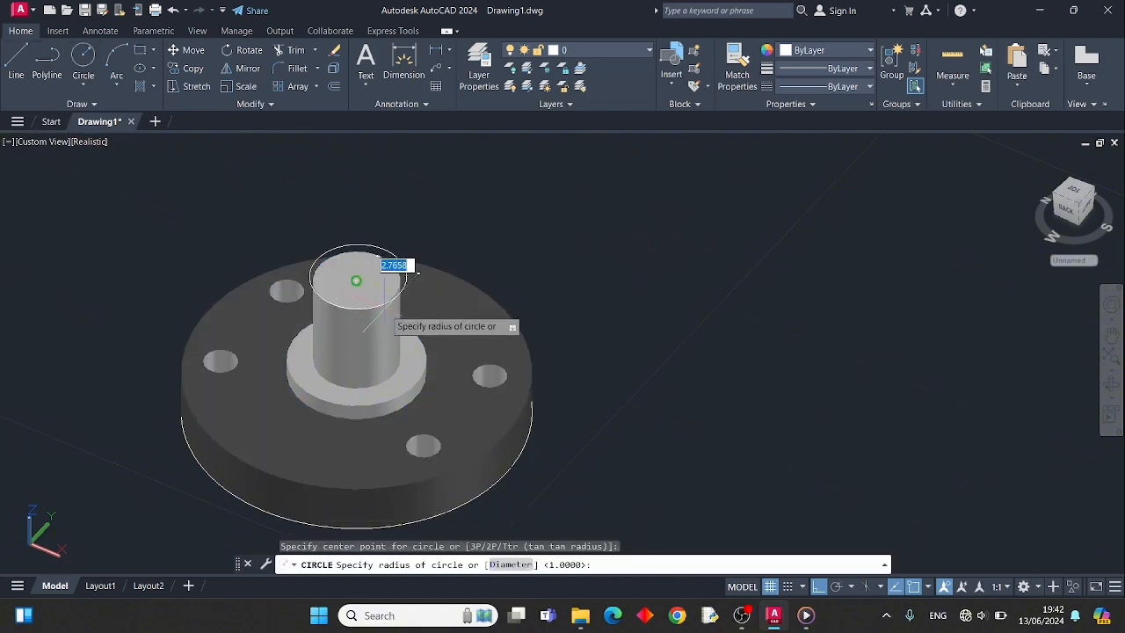
key("Escape")
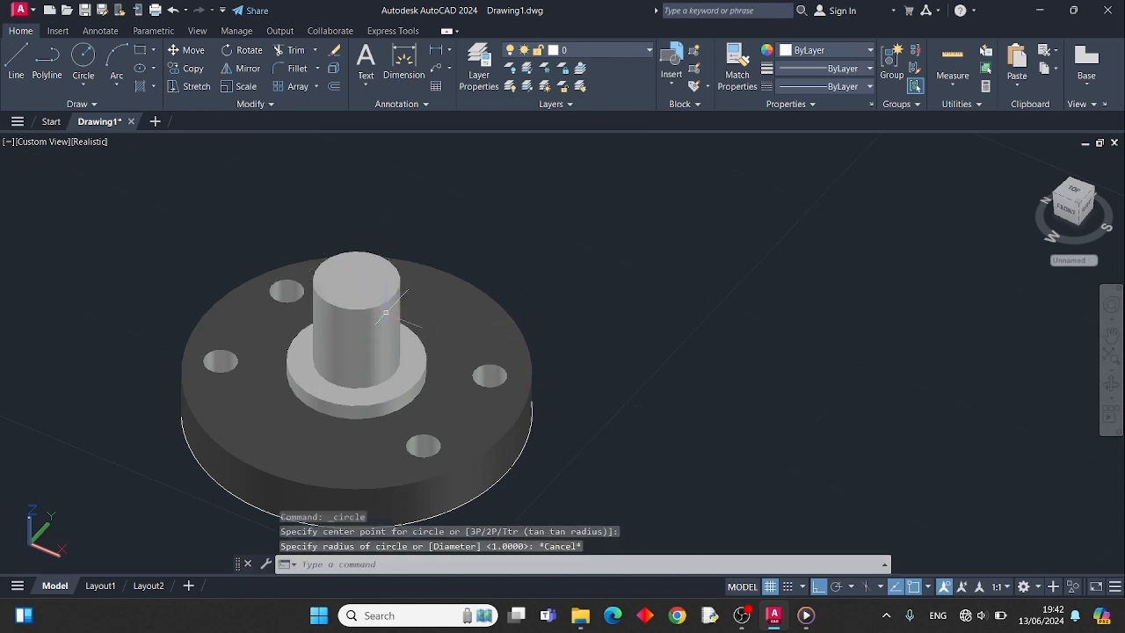
Step: Draw a circle of radius 4.5 centered on the top face of the flange's central shaft
left_click(81, 55)
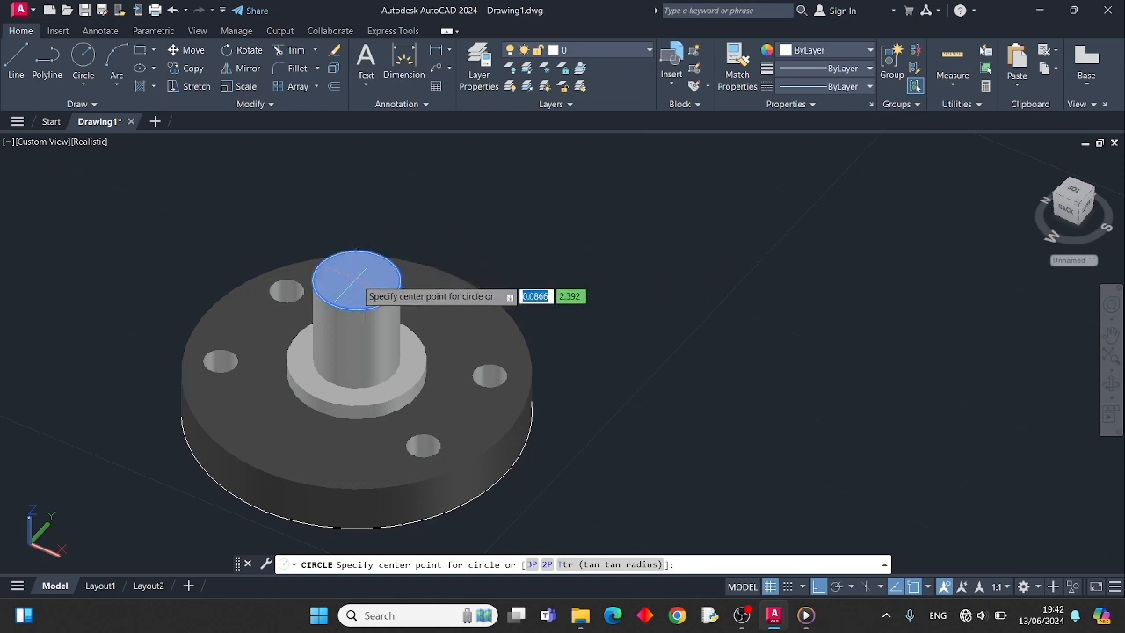
left_click(356, 282)
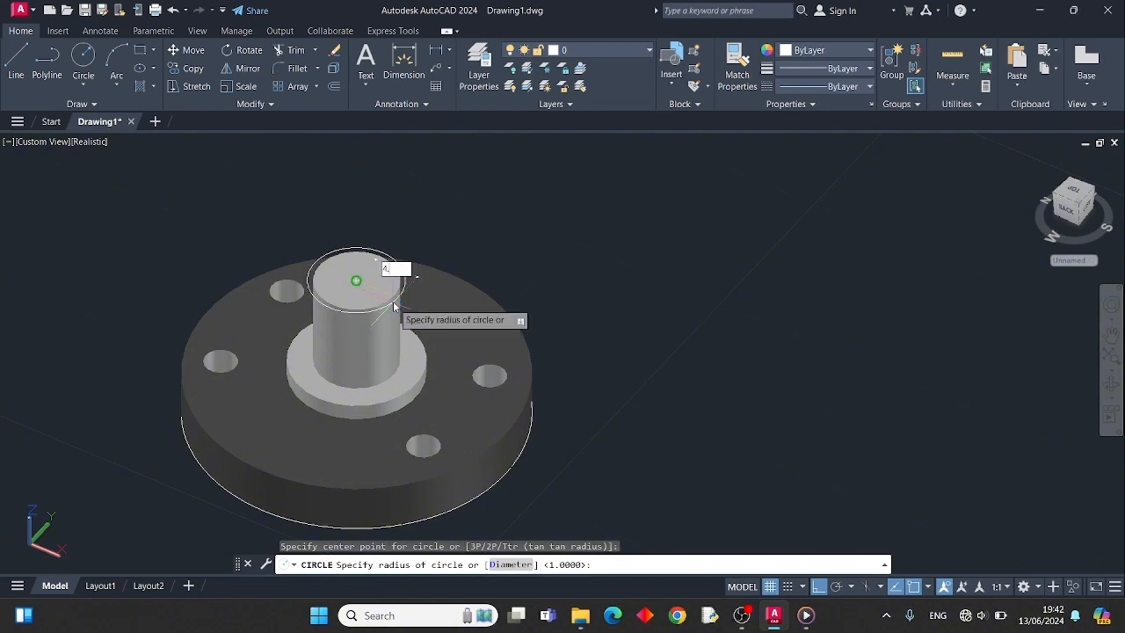
key("Return")
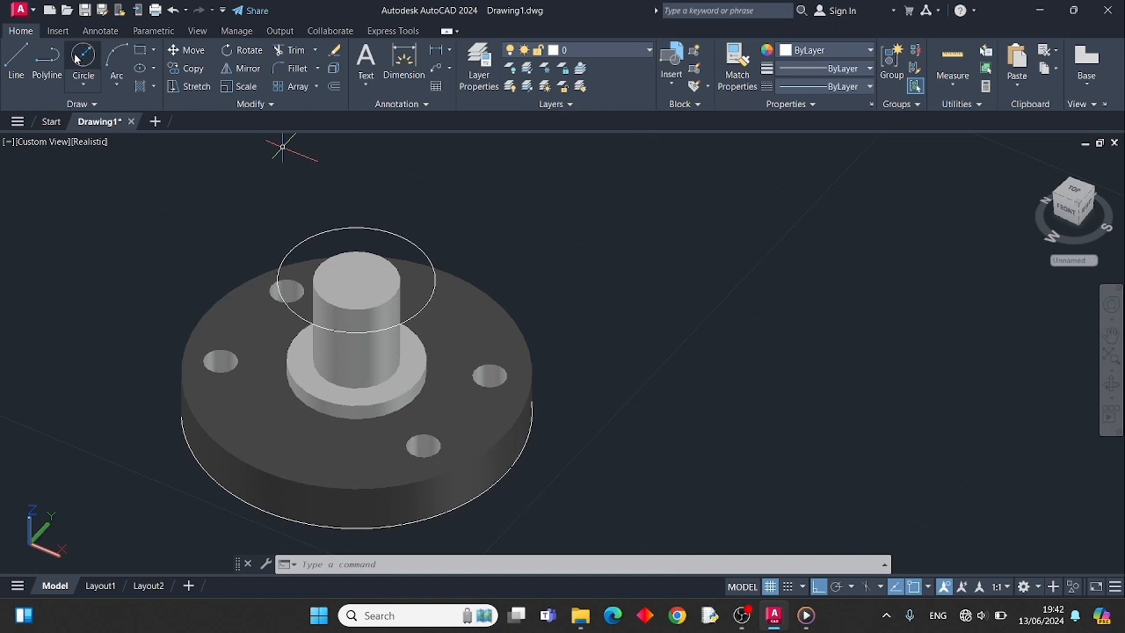
left_click(74, 59)
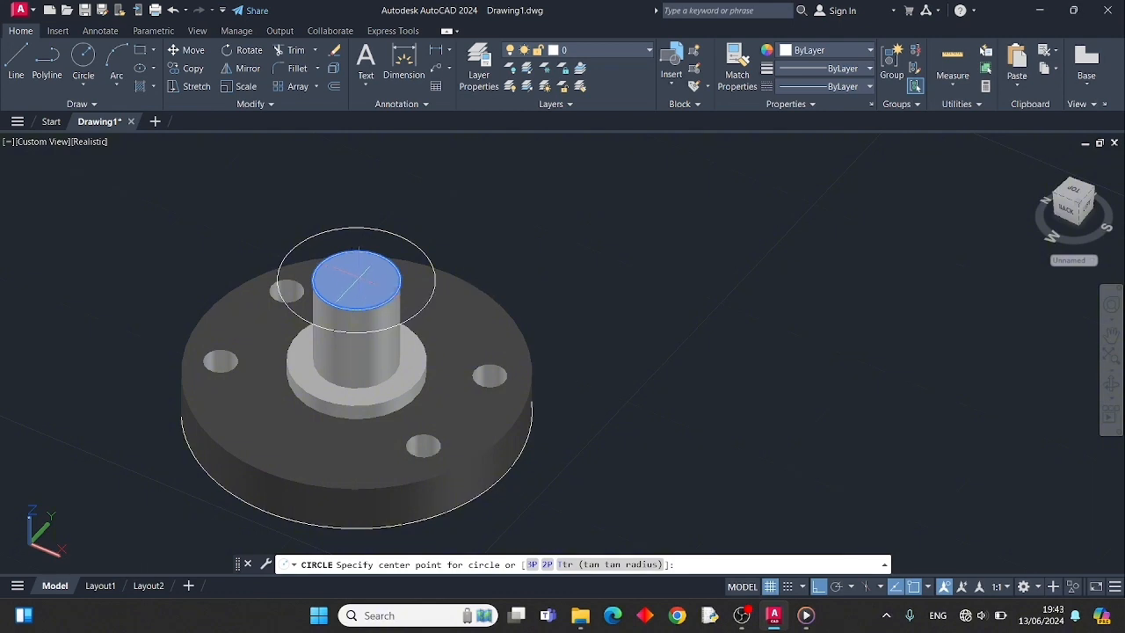
left_click(357, 279)
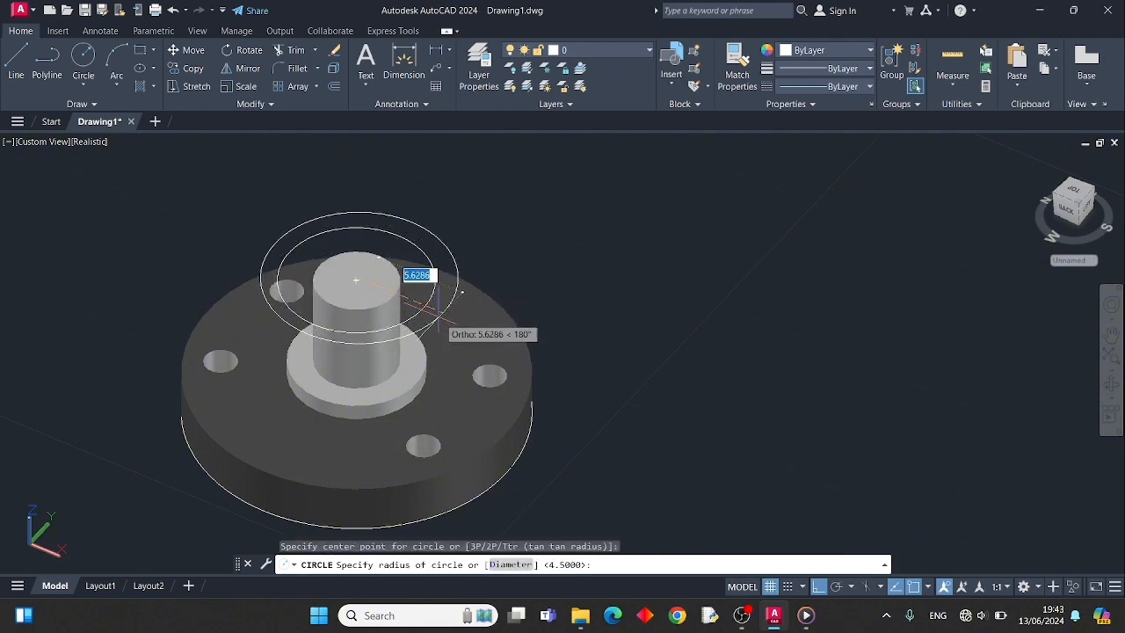
key("Escape")
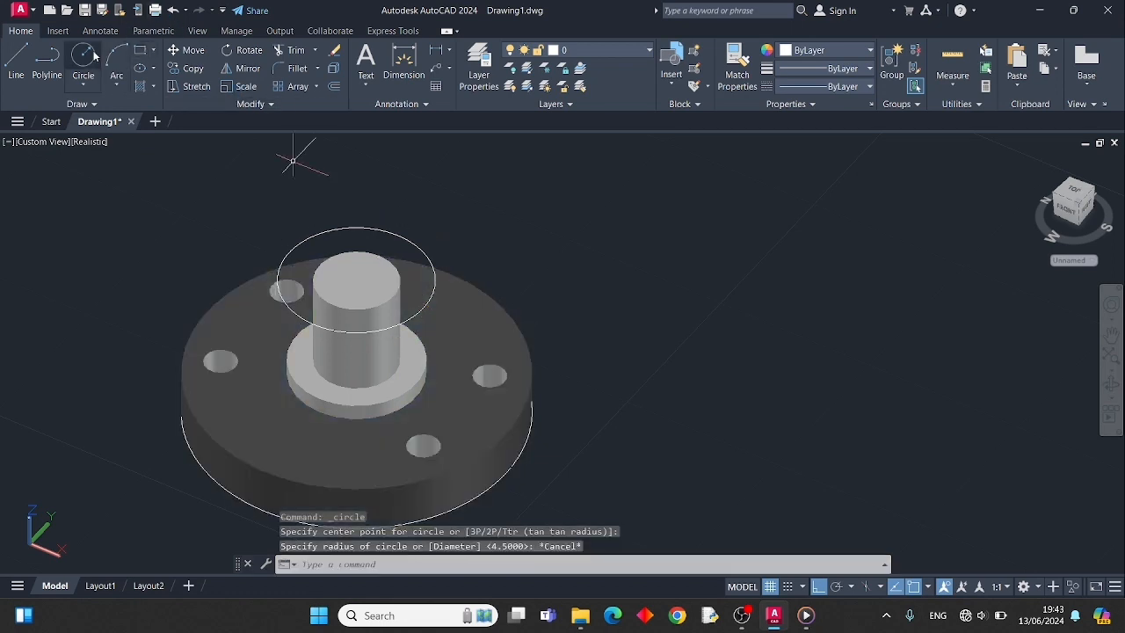
left_click(88, 56)
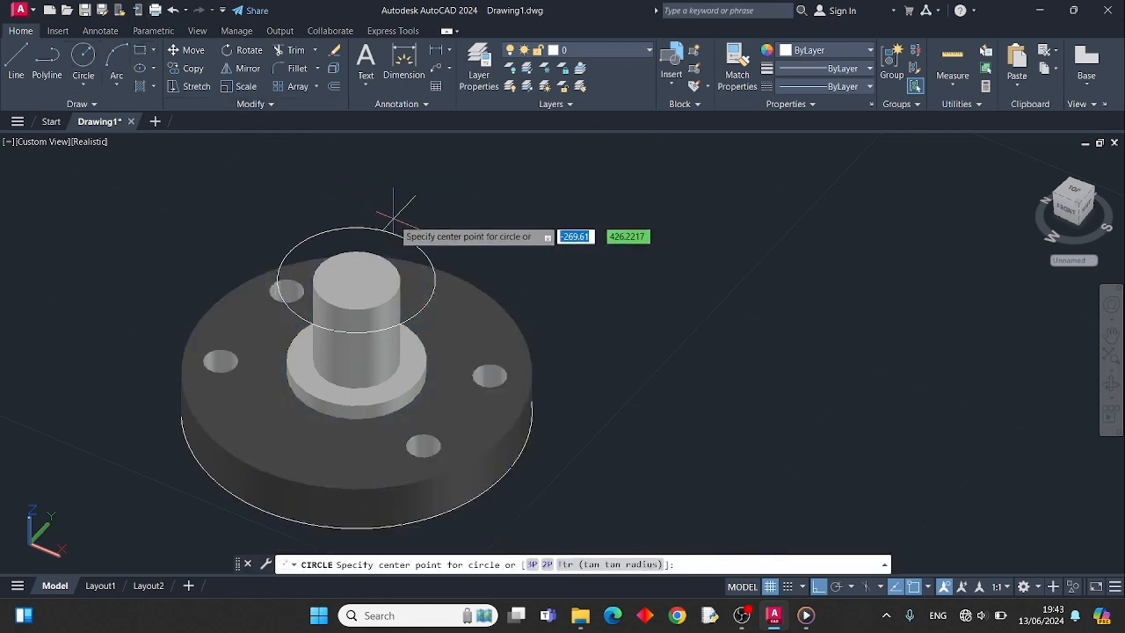
left_click(354, 279)
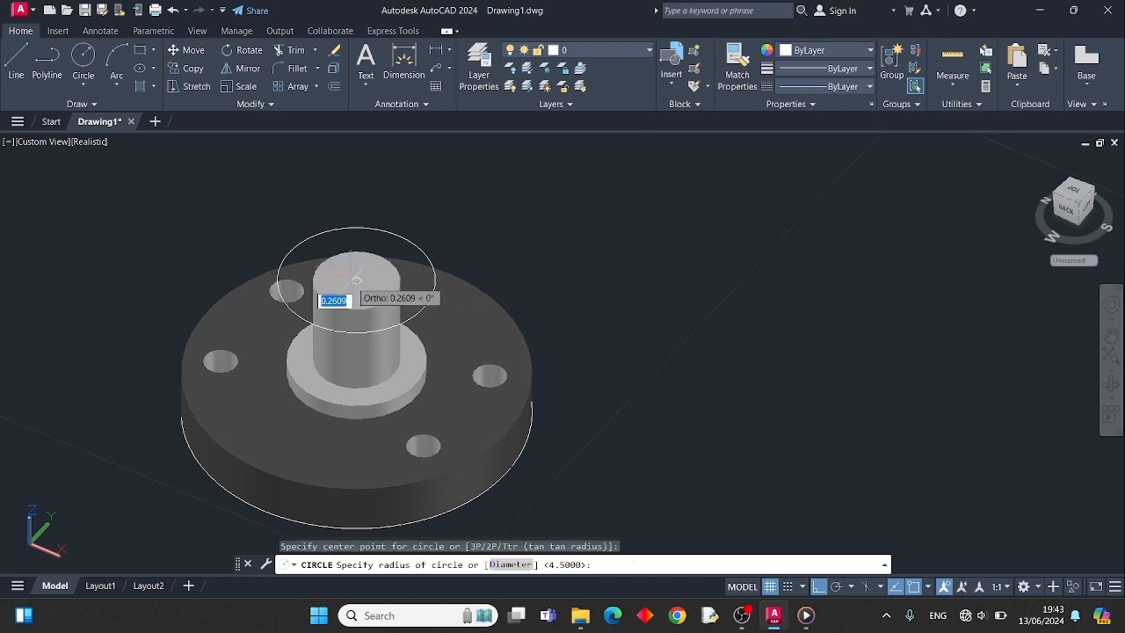
left_click(355, 280)
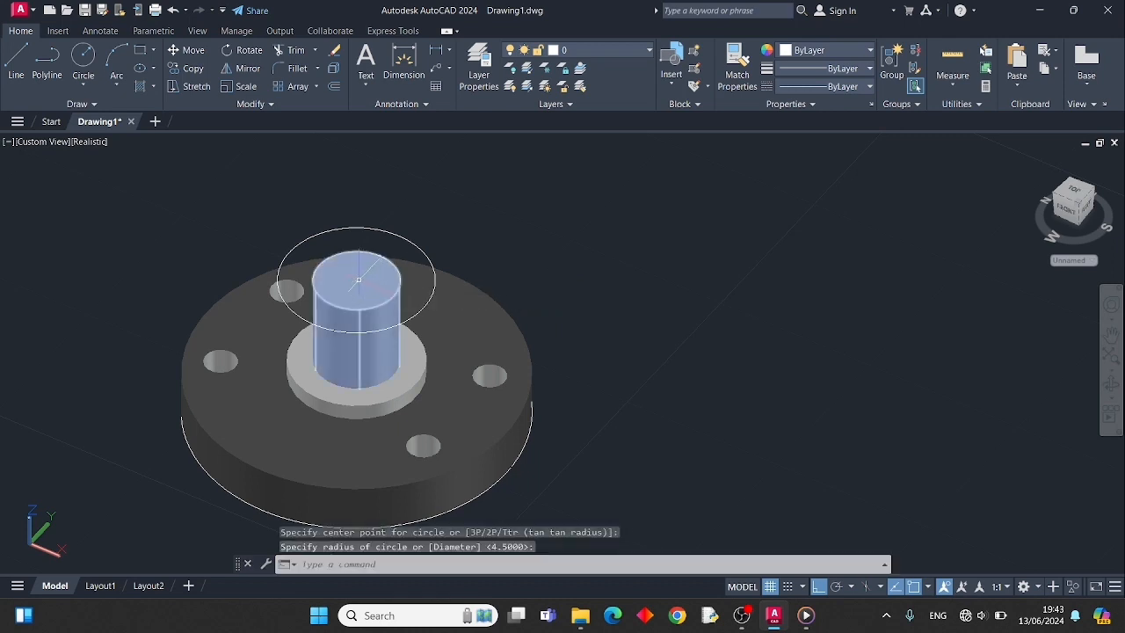
key("Delete")
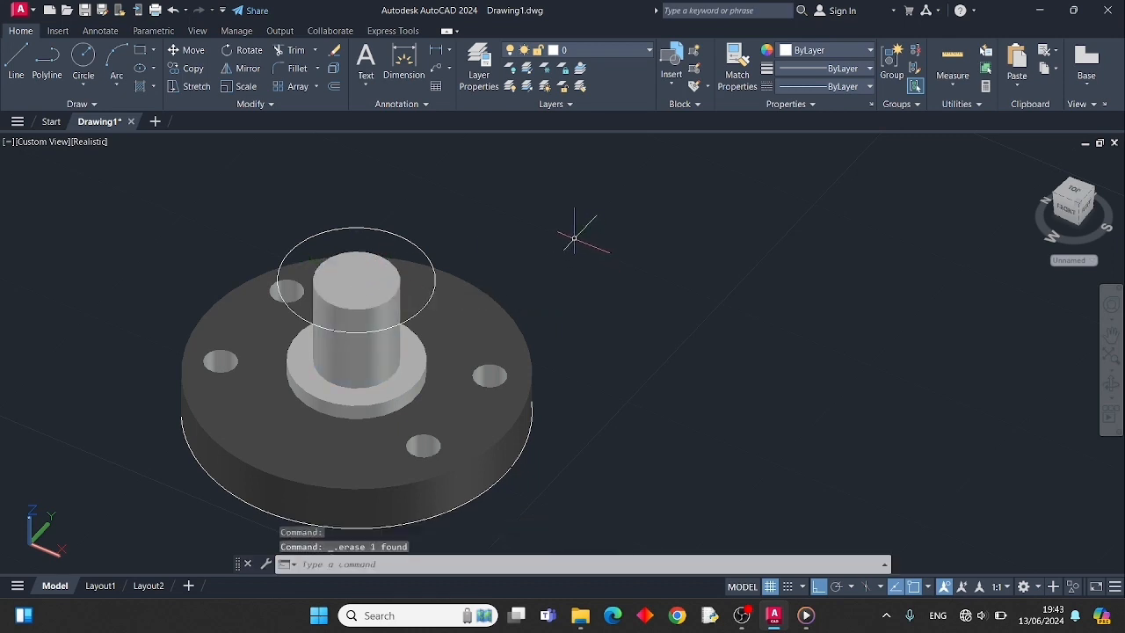
left_click(81, 58)
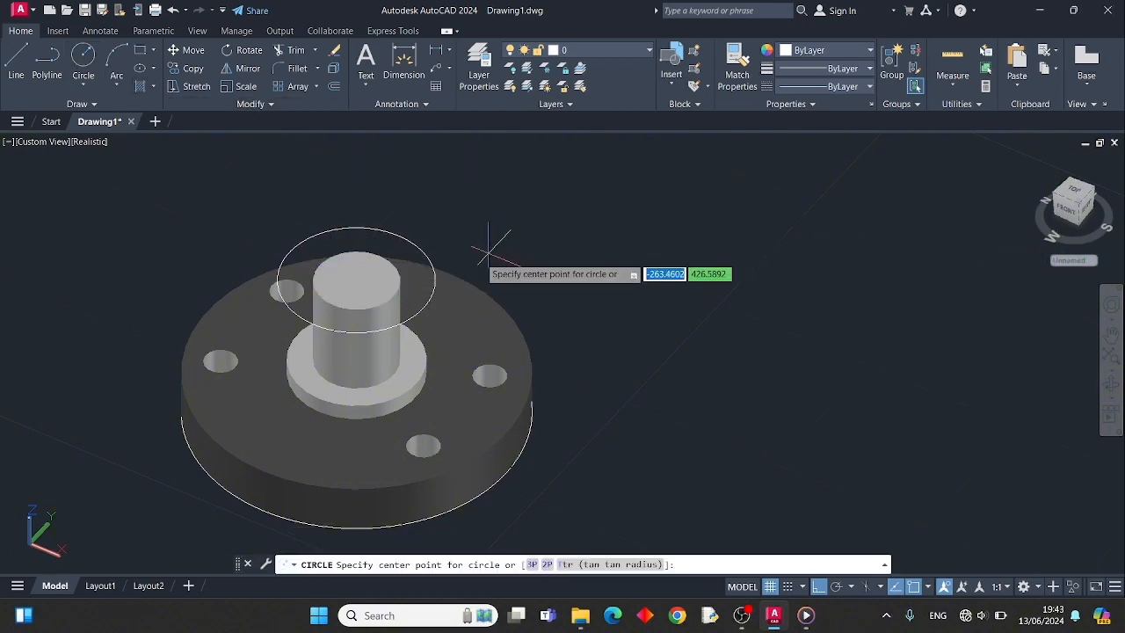
left_click(357, 281)
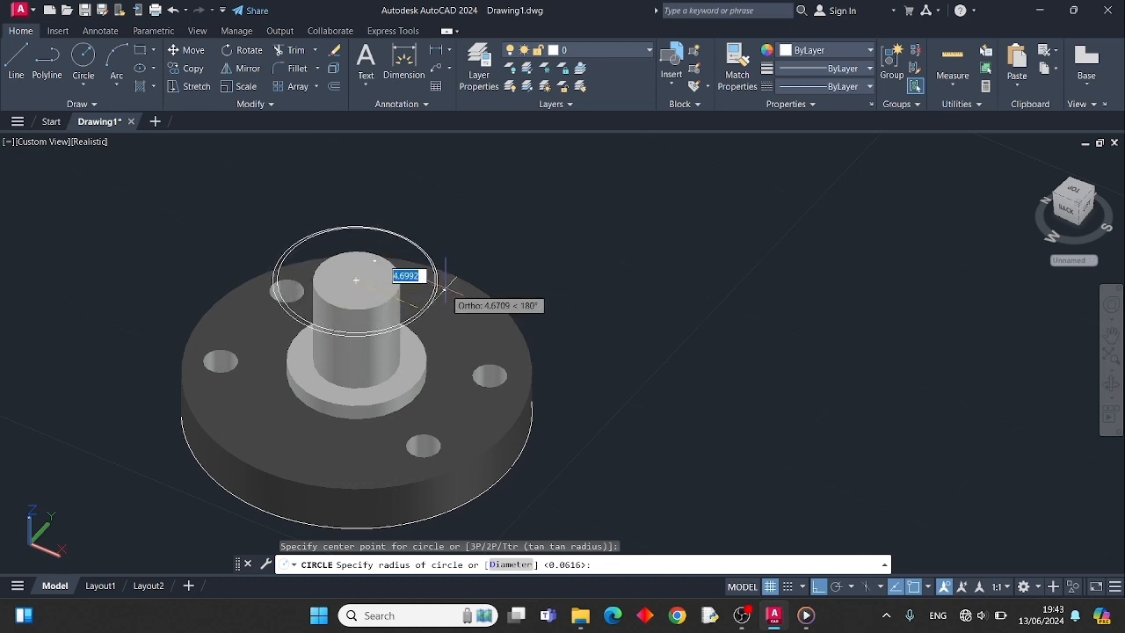
key("Escape")
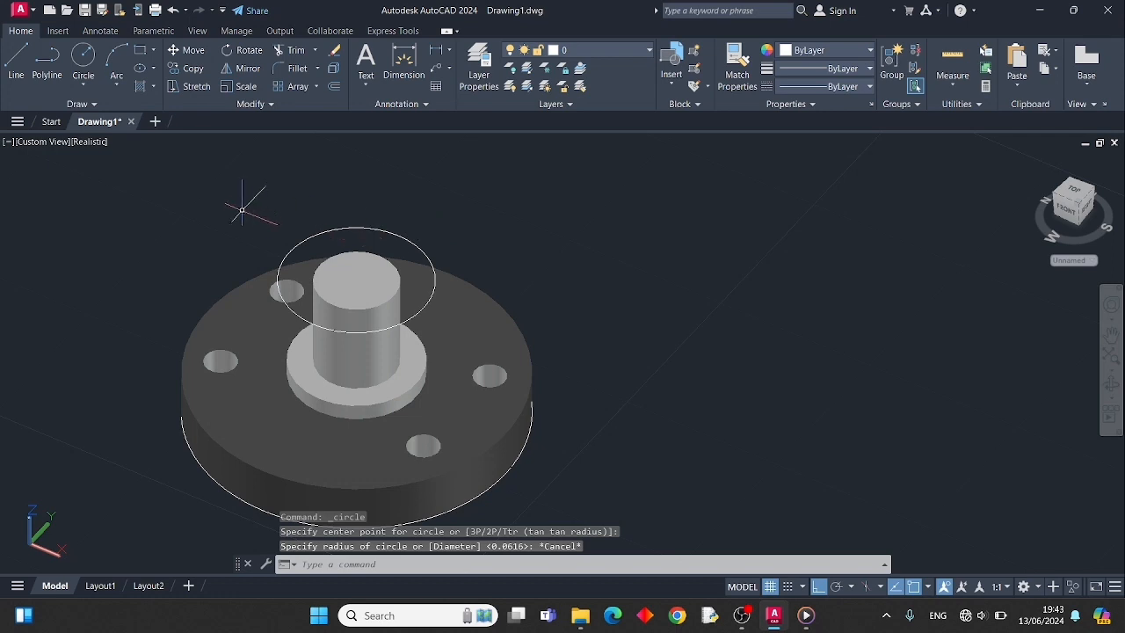
Step: Draw a circle of radius 6 centered on the top face of the flange's central shaft
left_click(81, 58)
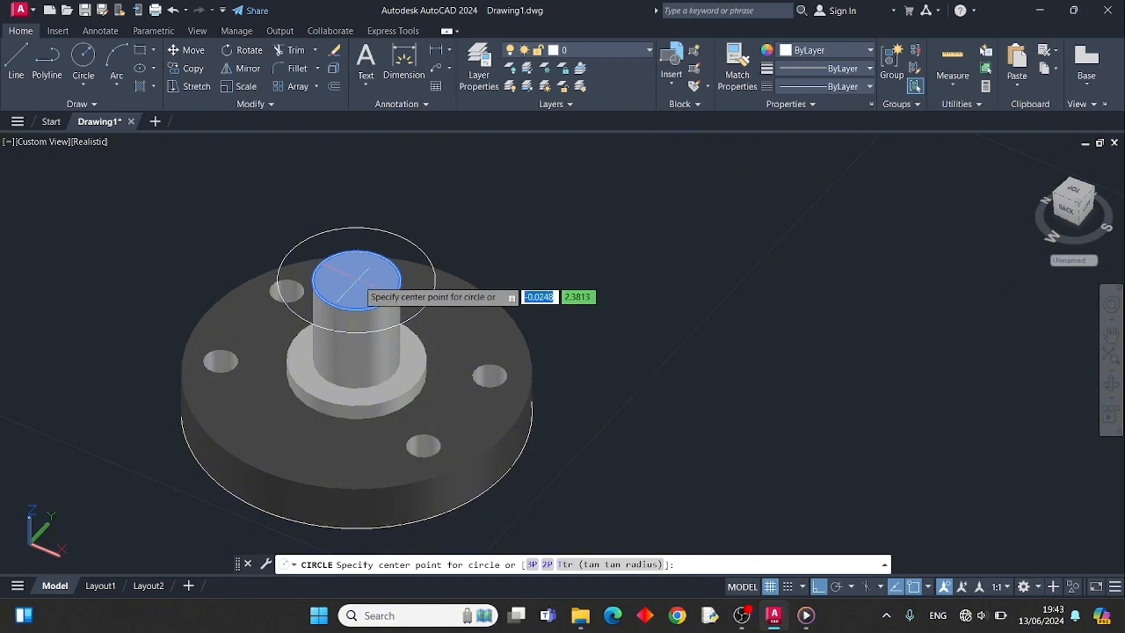
left_click(356, 279)
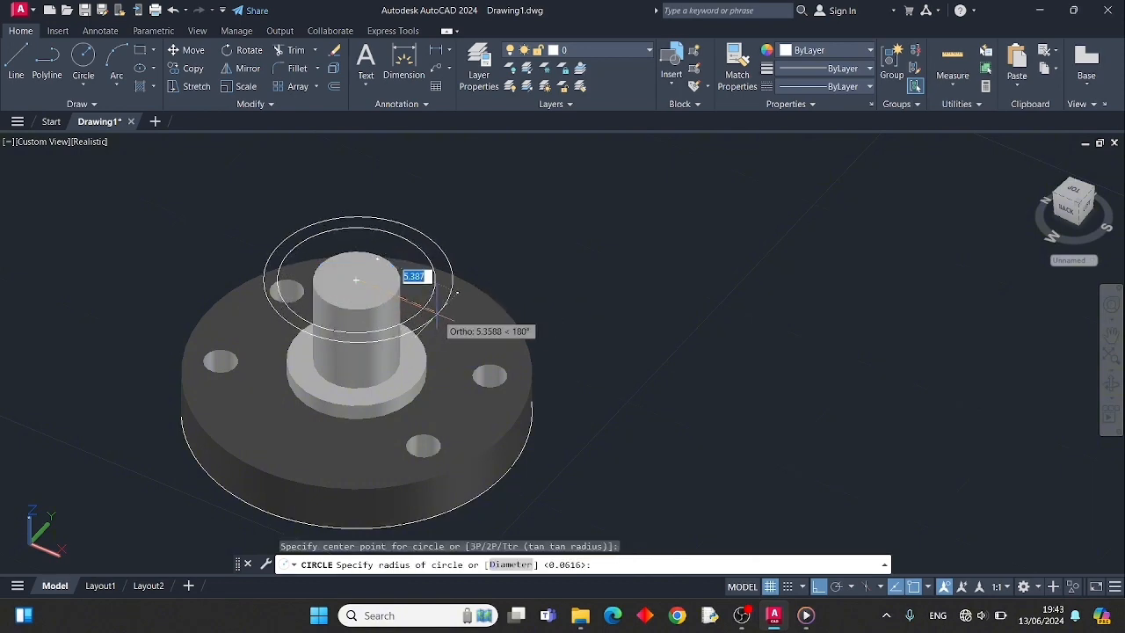
type("6")
key("Return")
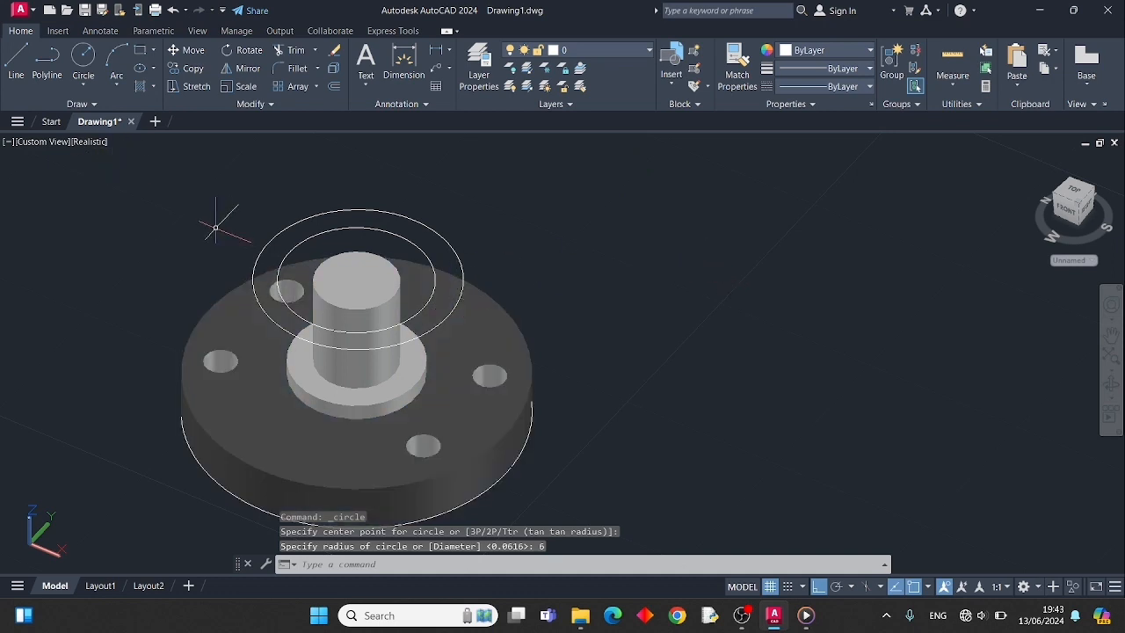
type("jo")
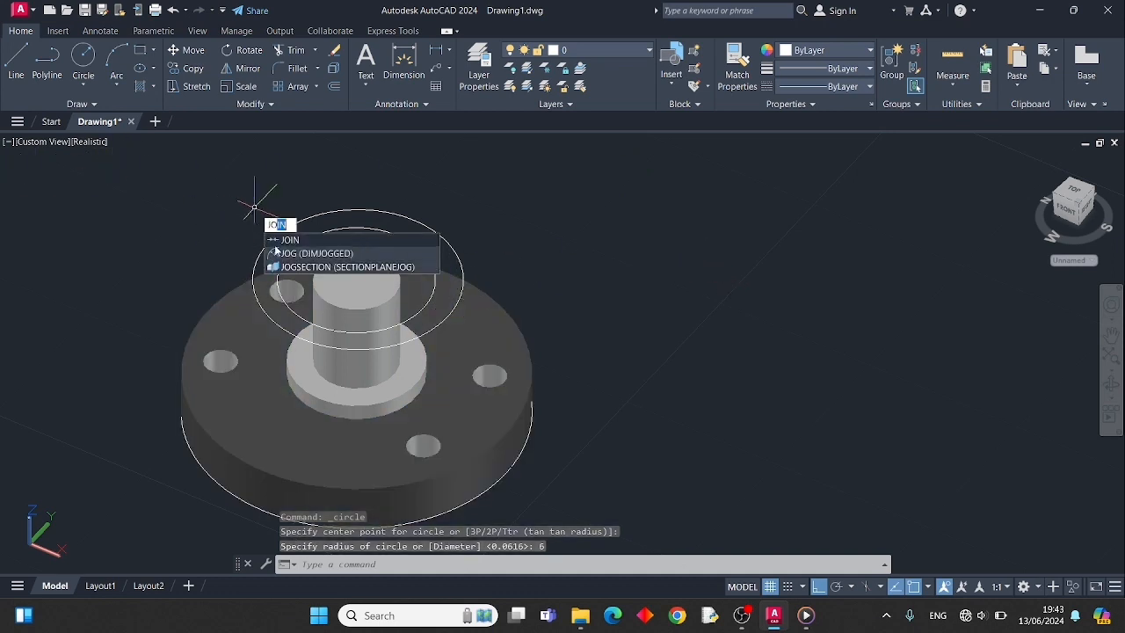
key("Return")
left_click(211, 184)
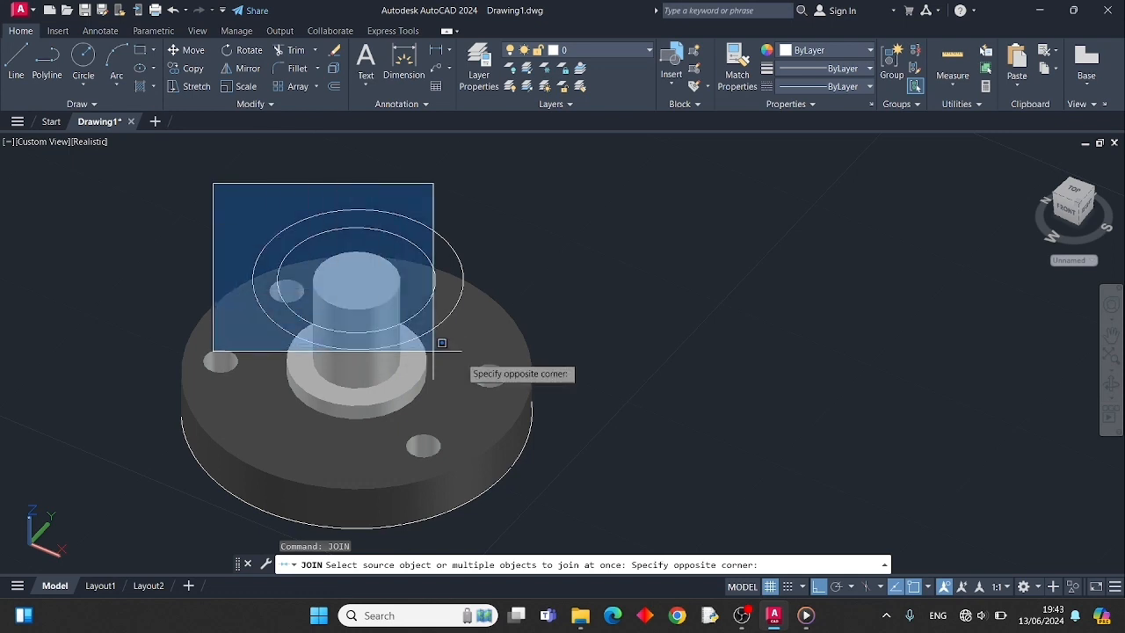
left_click(527, 380)
key("Escape")
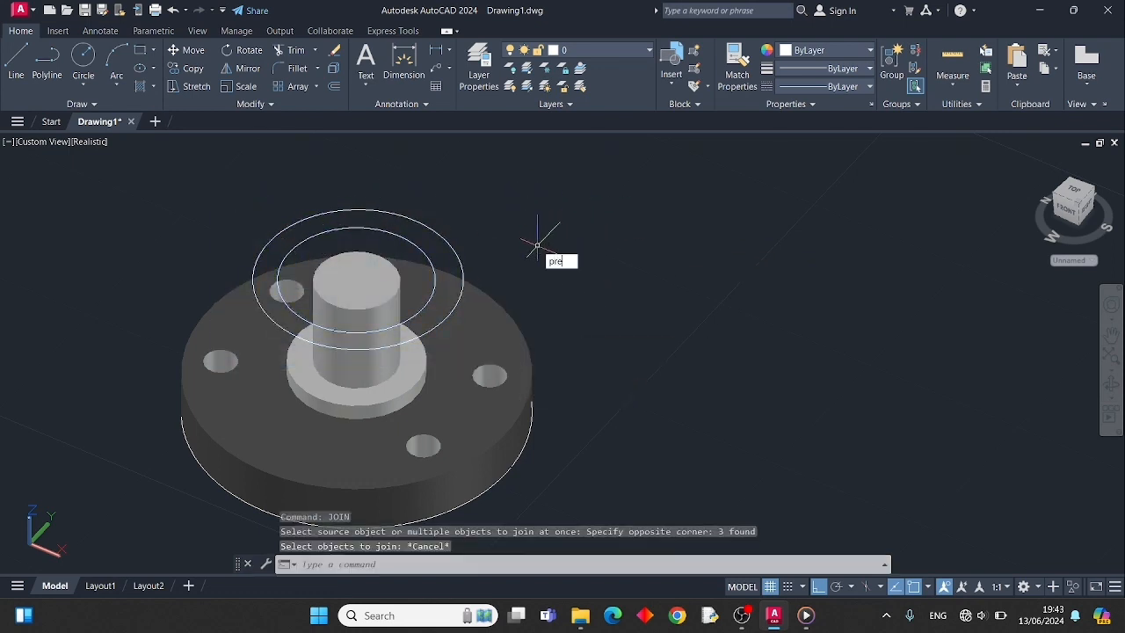
Step: Presspull the smaller circle around the shaft top upward by 2.5 to form a disc
type("pre")
key("Return")
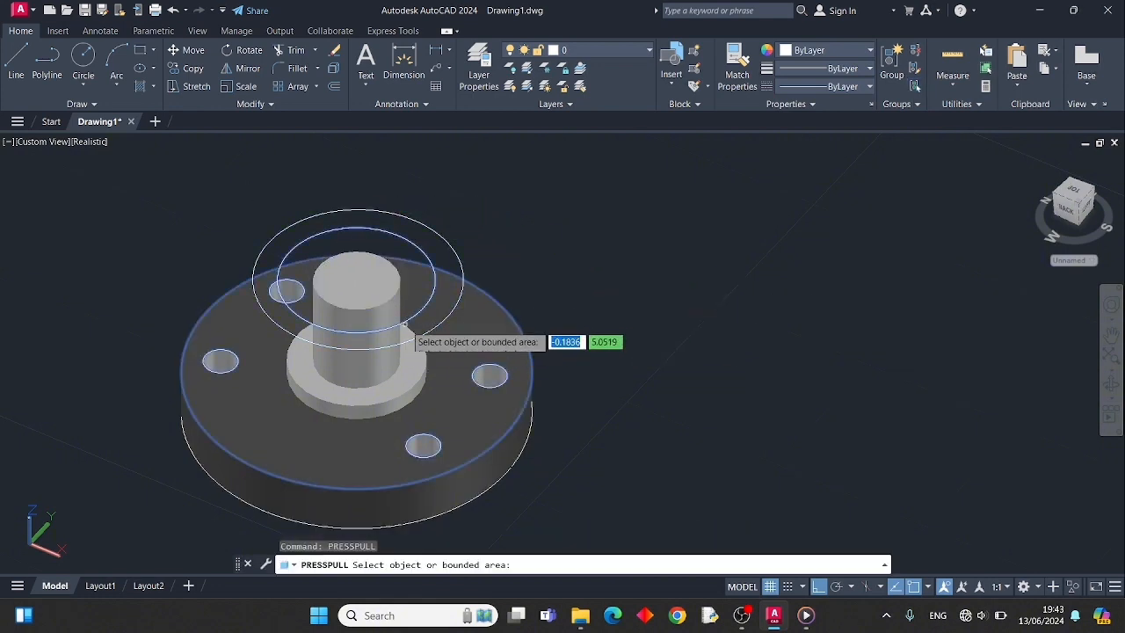
left_click(402, 323)
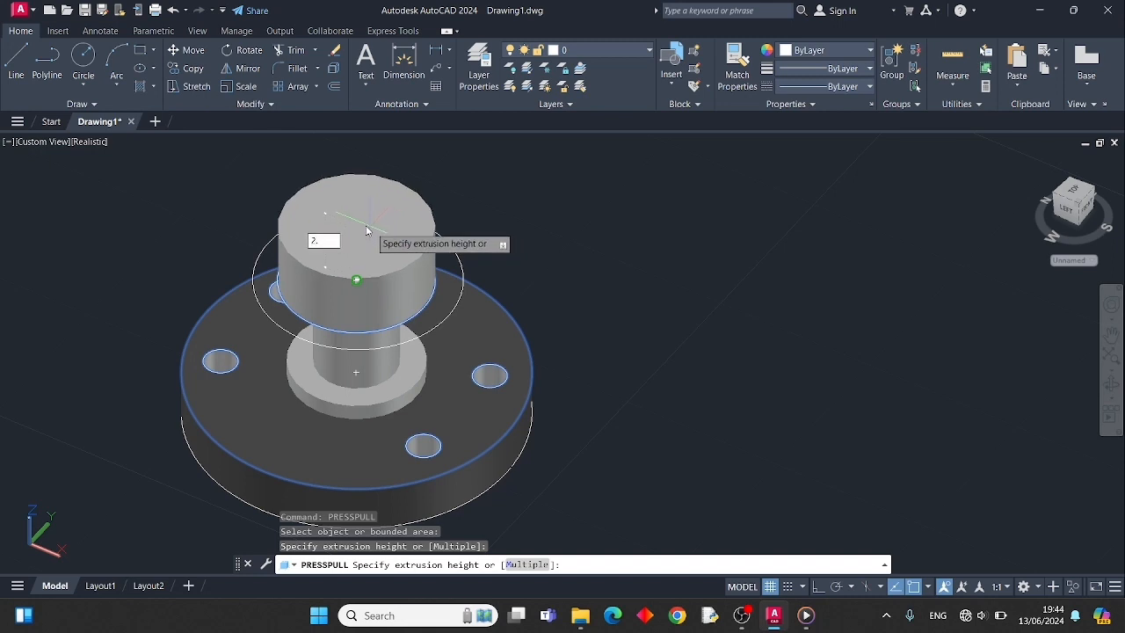
type("2.5")
key("Return")
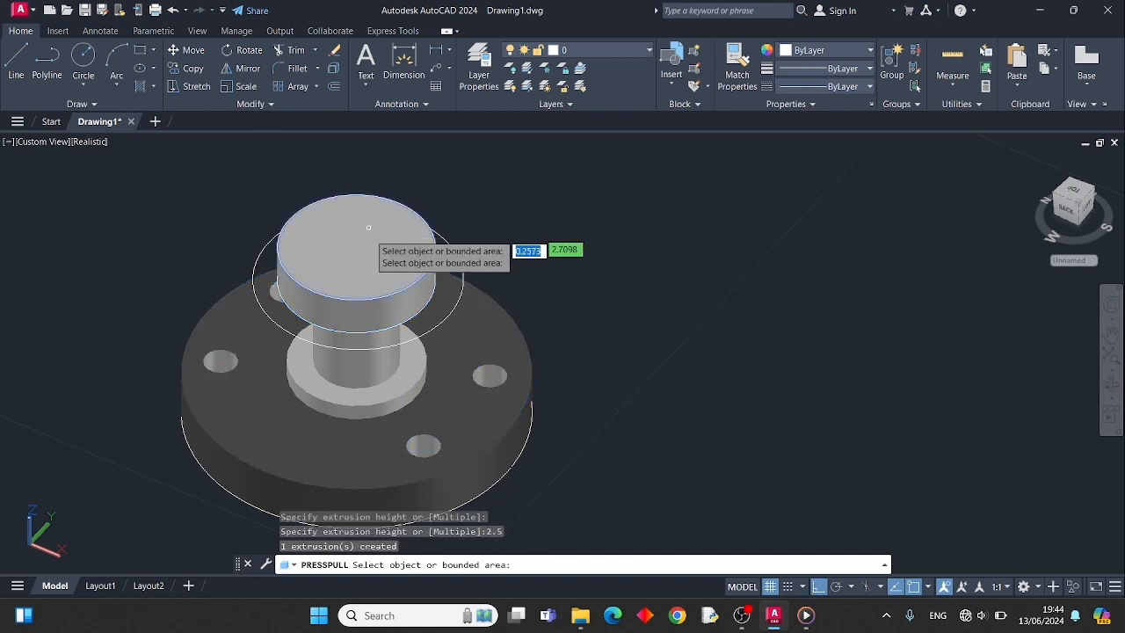
left_click(444, 324)
key("Escape")
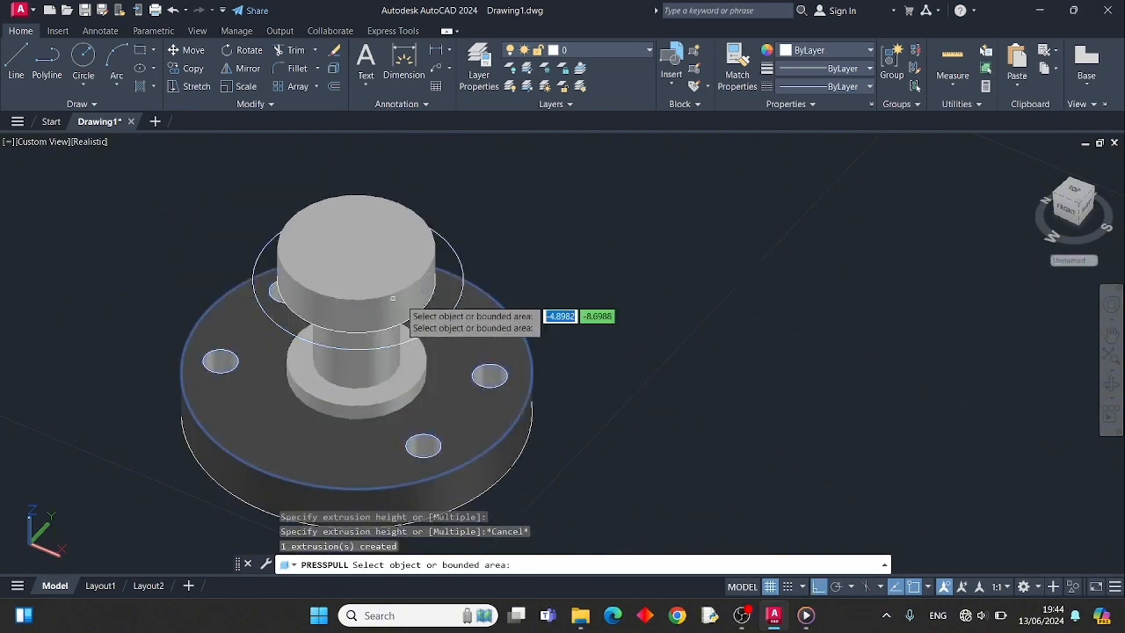
left_click(458, 255)
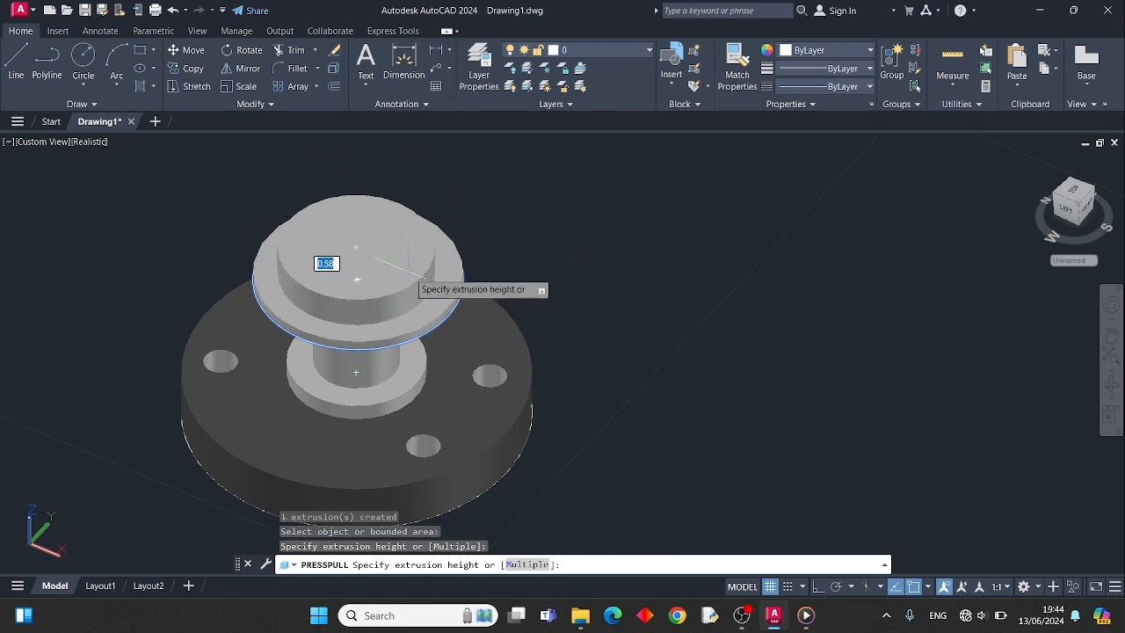
key("Escape")
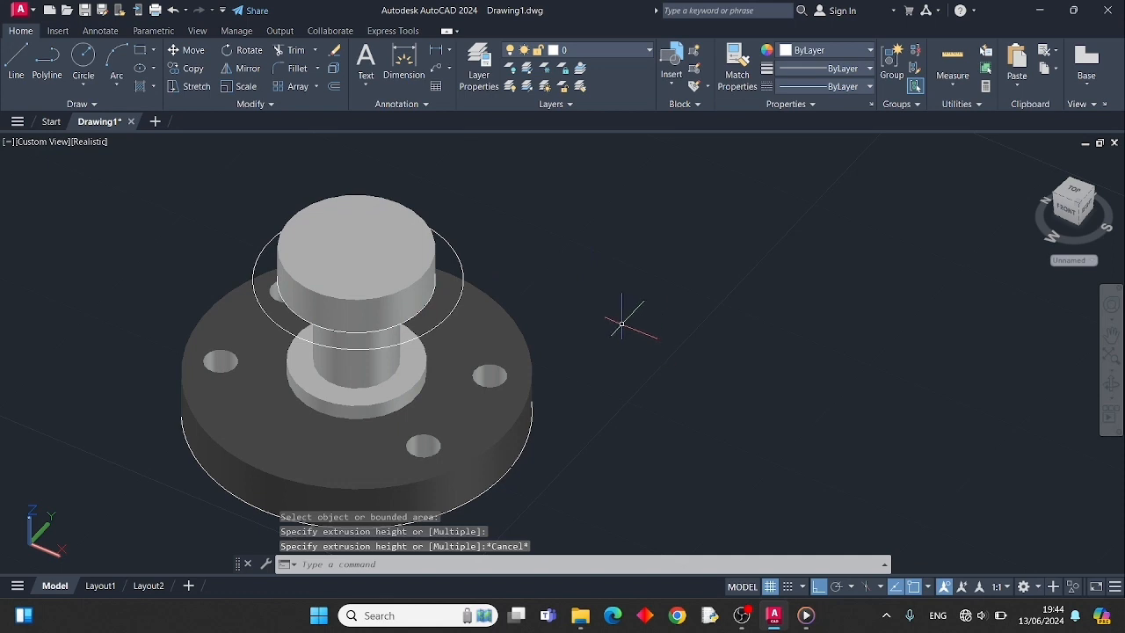
Step: Set the color of the new disc on top of the shaft to 252
type("PR")
key("Return")
left_click(392, 280)
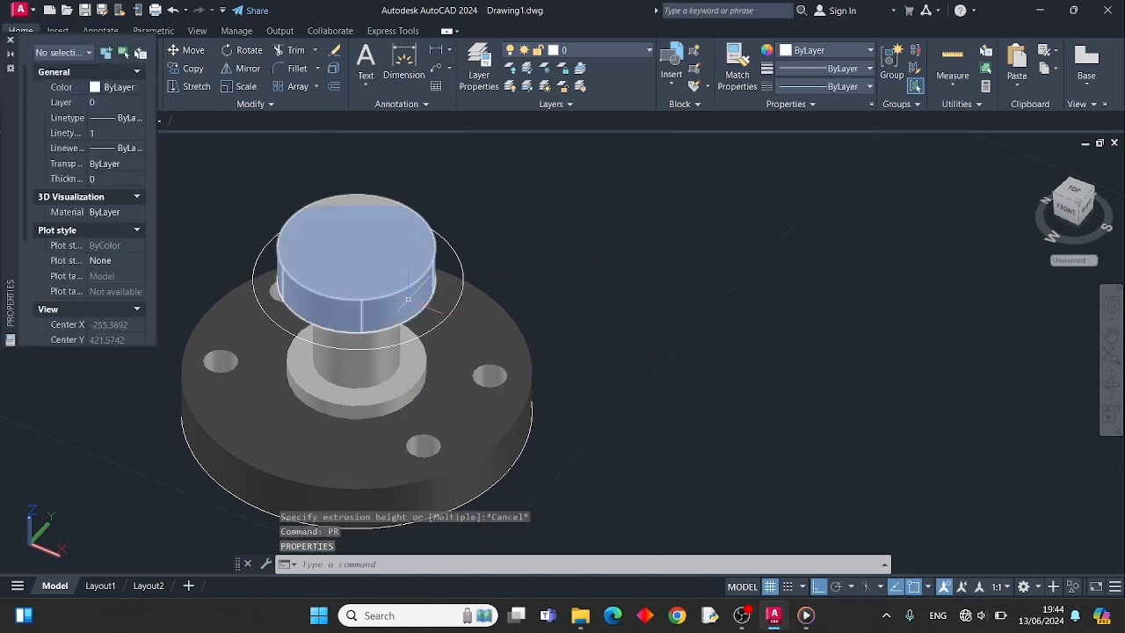
left_click(104, 88)
left_click(125, 215)
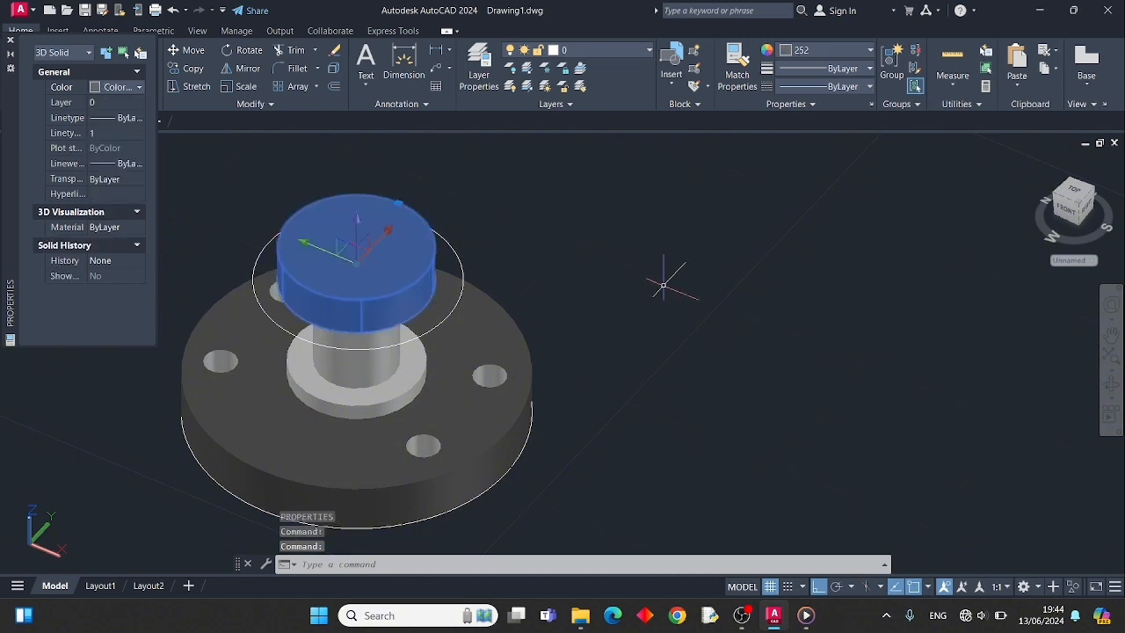
left_click(10, 40)
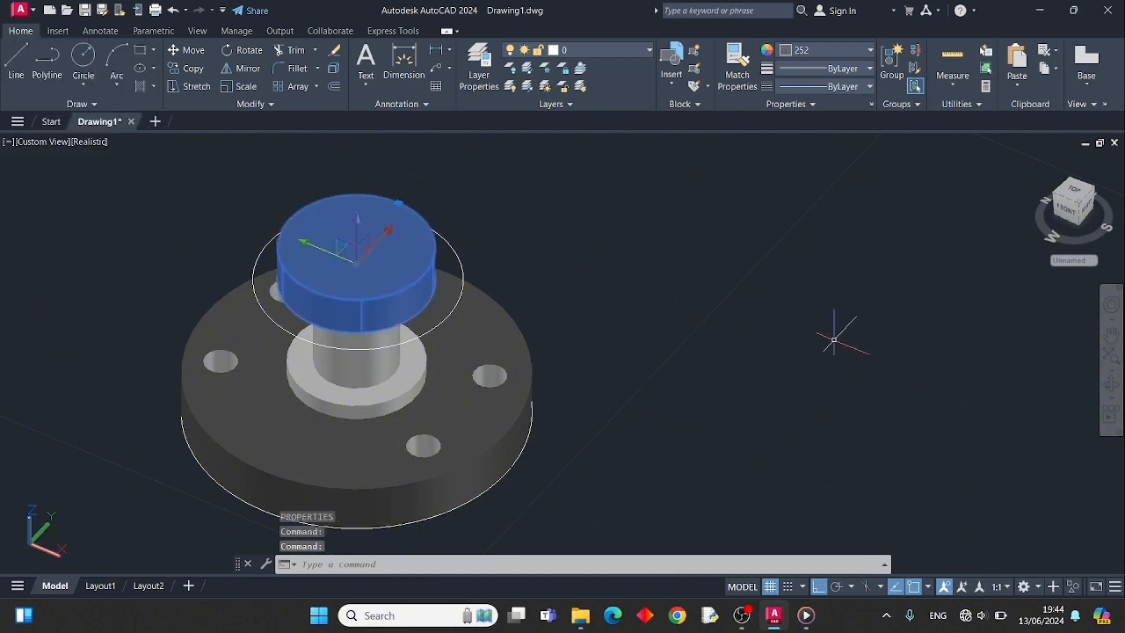
key("Escape")
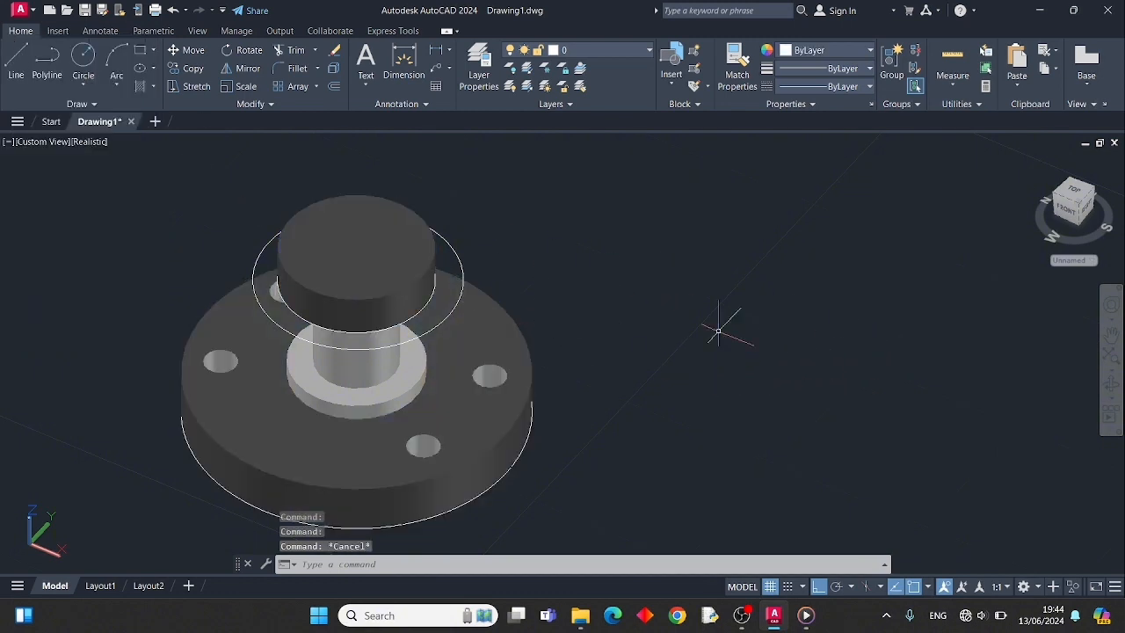
Step: Presspull the radius 6 circle around the dark disc upward by 10 to form a tall cylinder
type("pr")
left_click(828, 381)
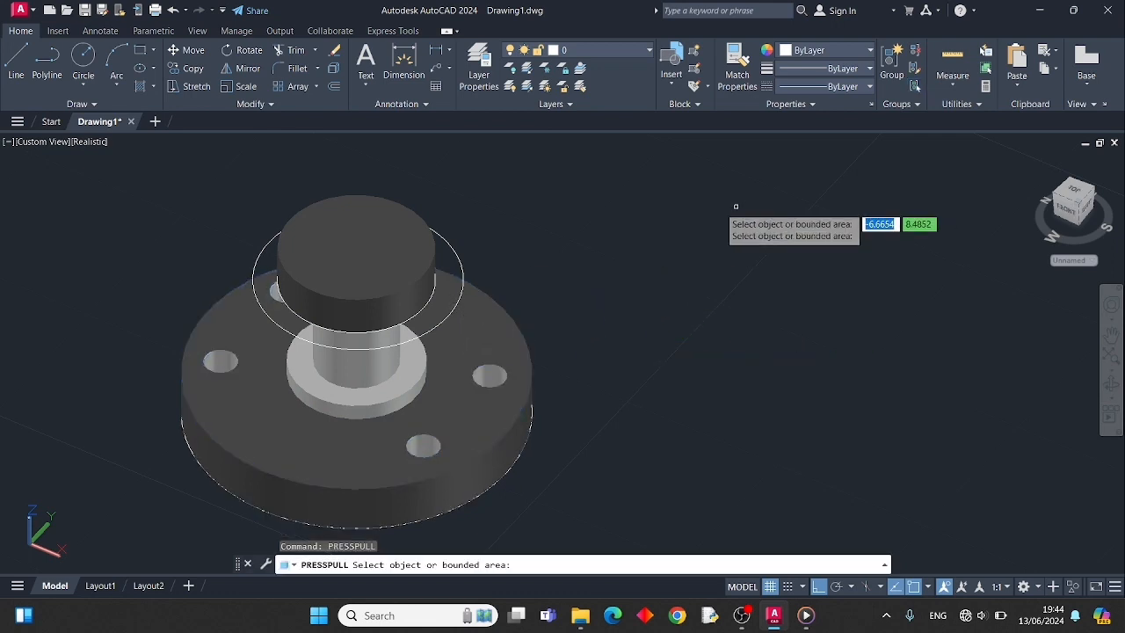
left_click(444, 242)
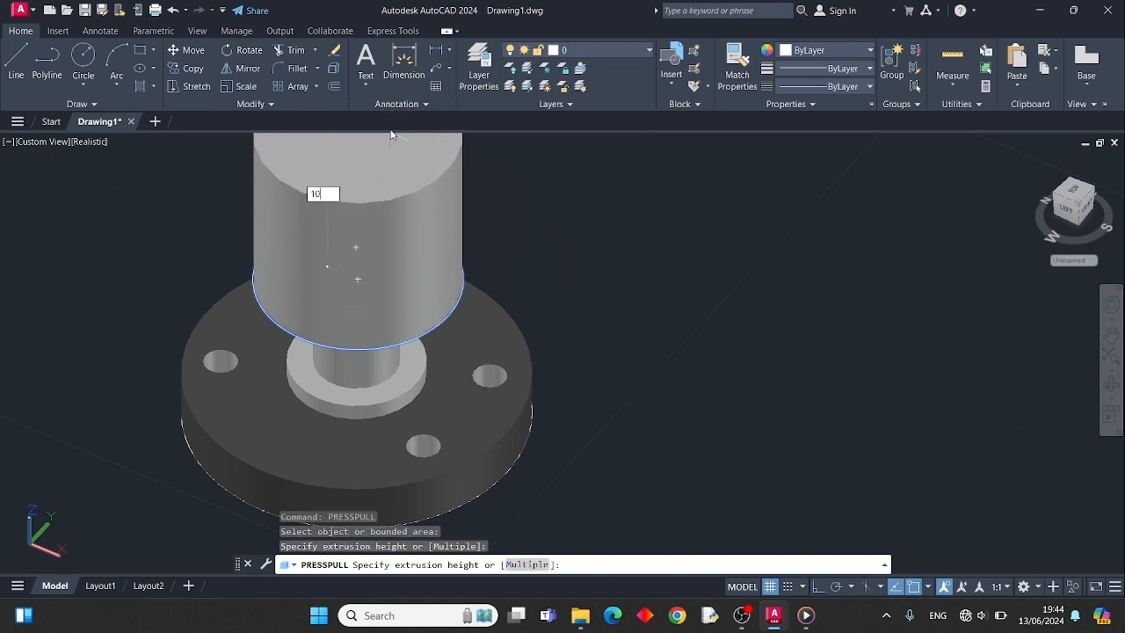
type("10")
key("Return")
middle_click_drag(598, 261, 601, 286)
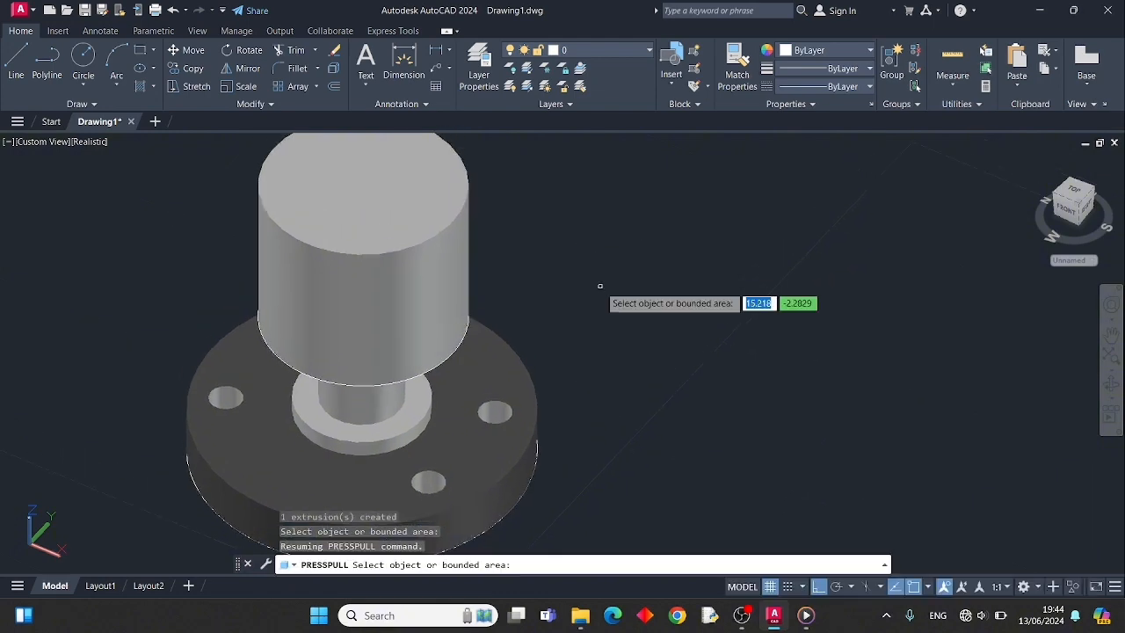
key("Return")
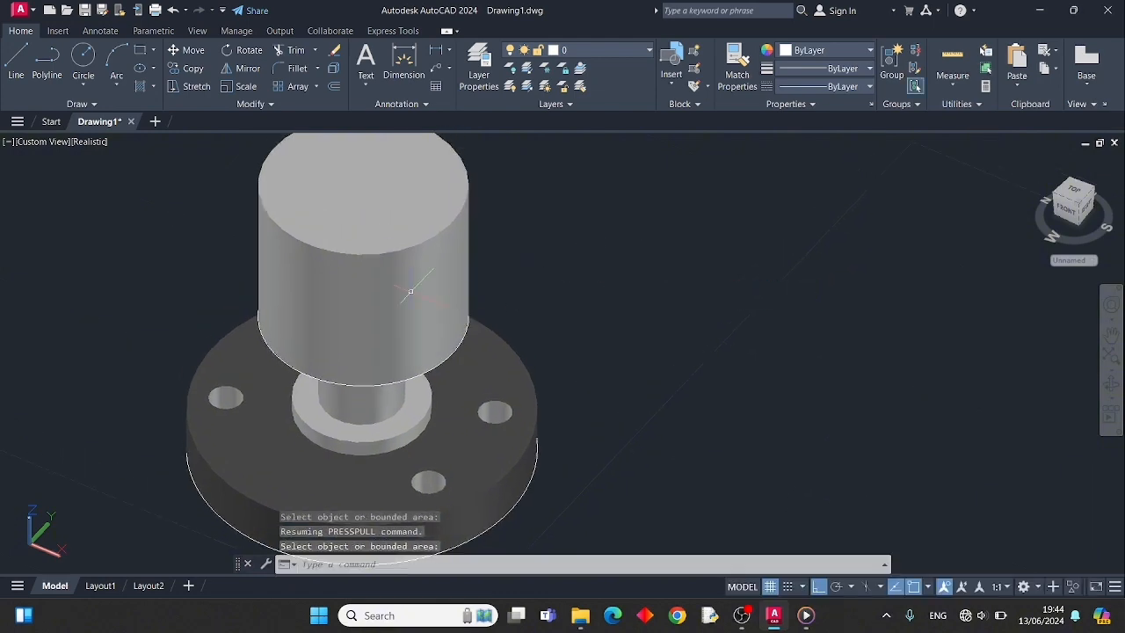
Step: View the model in the 2D Wireframe visual style, then return to Realistic
left_click(98, 142)
left_click(138, 179)
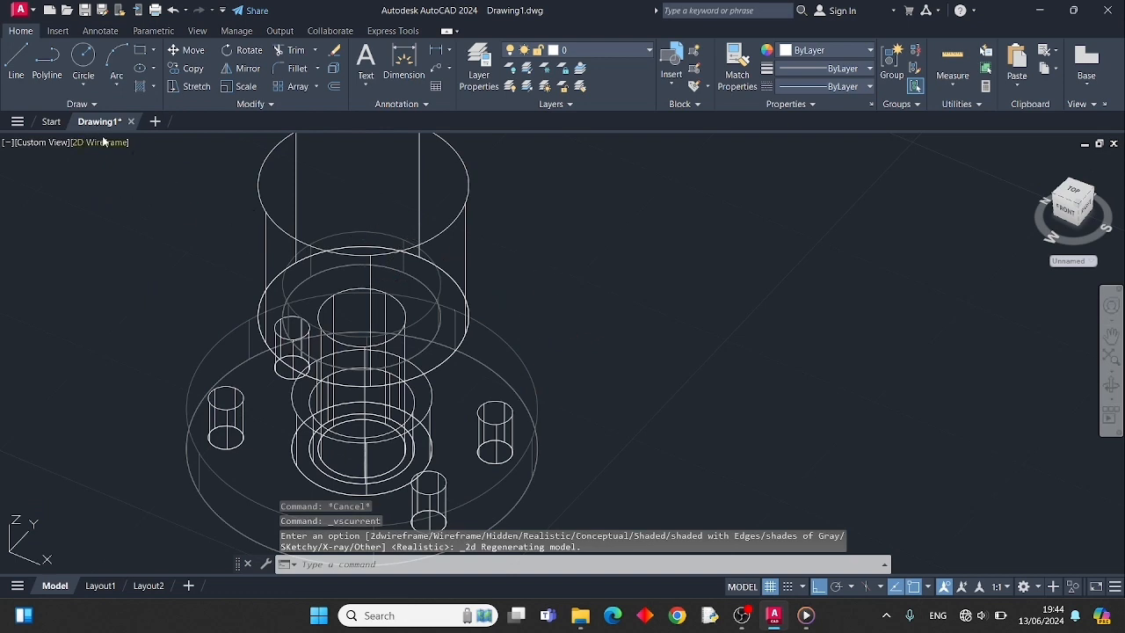
left_click(106, 147)
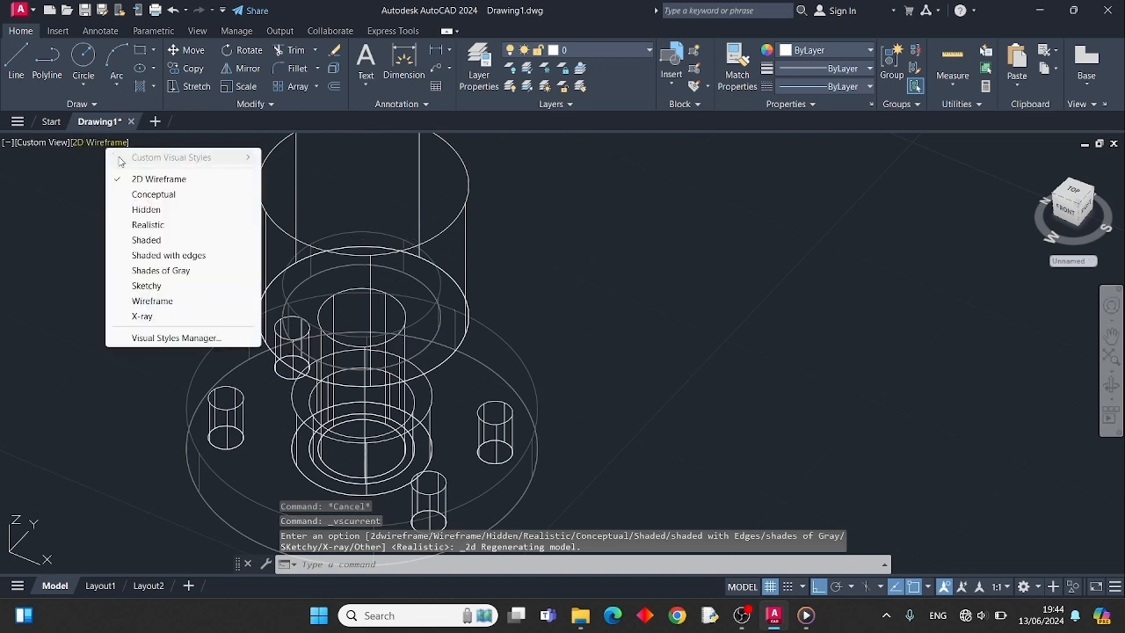
left_click(167, 226)
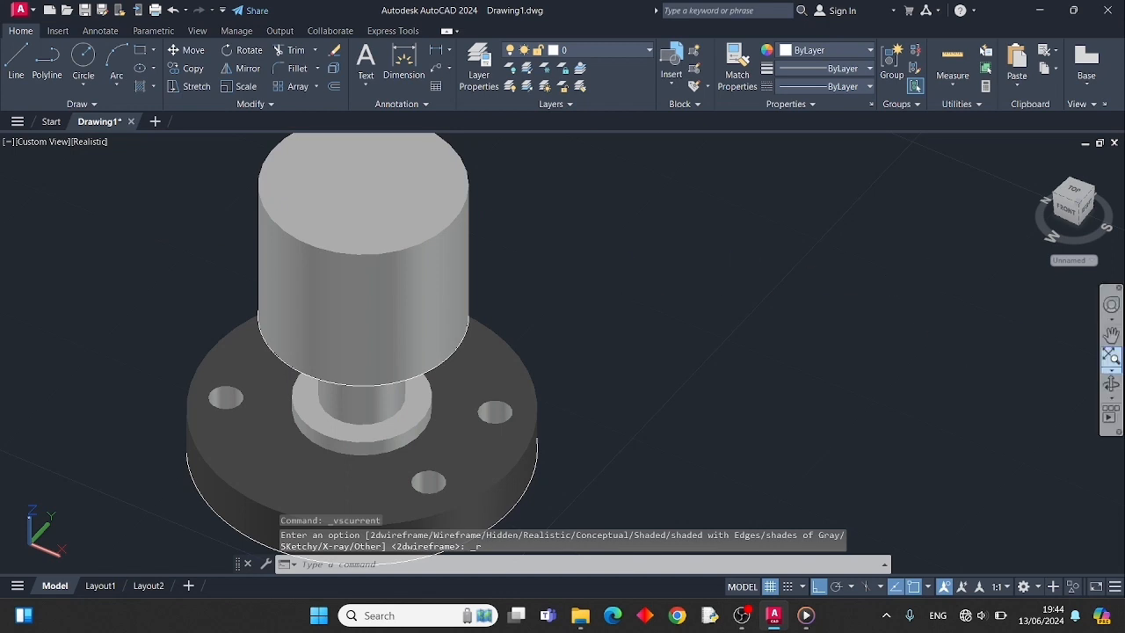
Step: Orbit around the model to examine the tall cylinder and flange from the side and from above
left_click(1112, 387)
left_click_drag(655, 372, 564, 300)
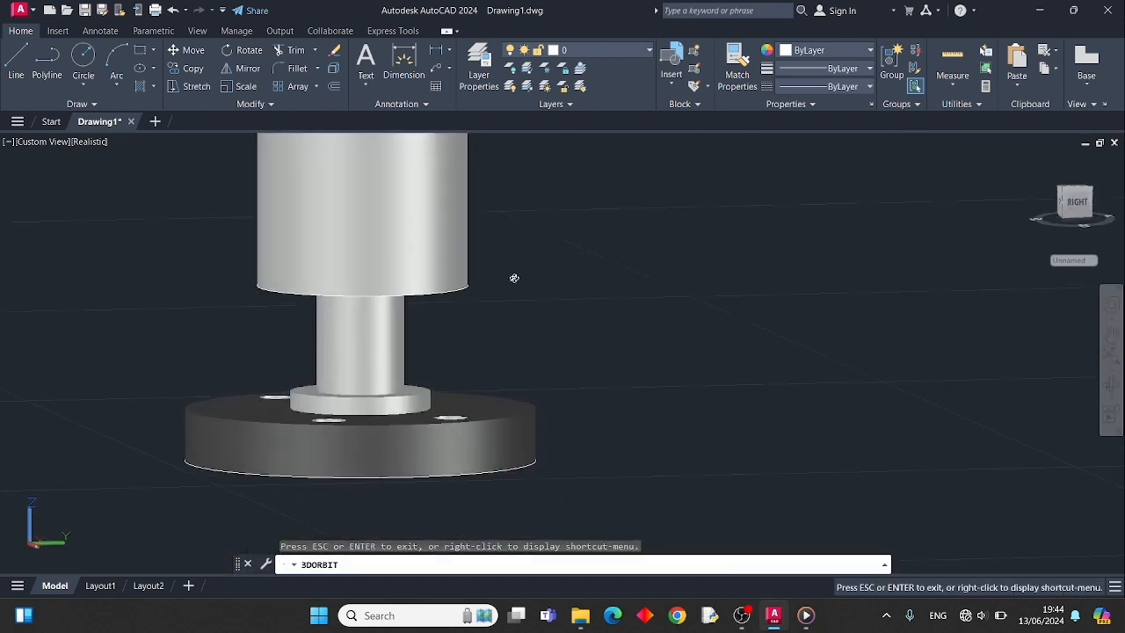
key("Escape")
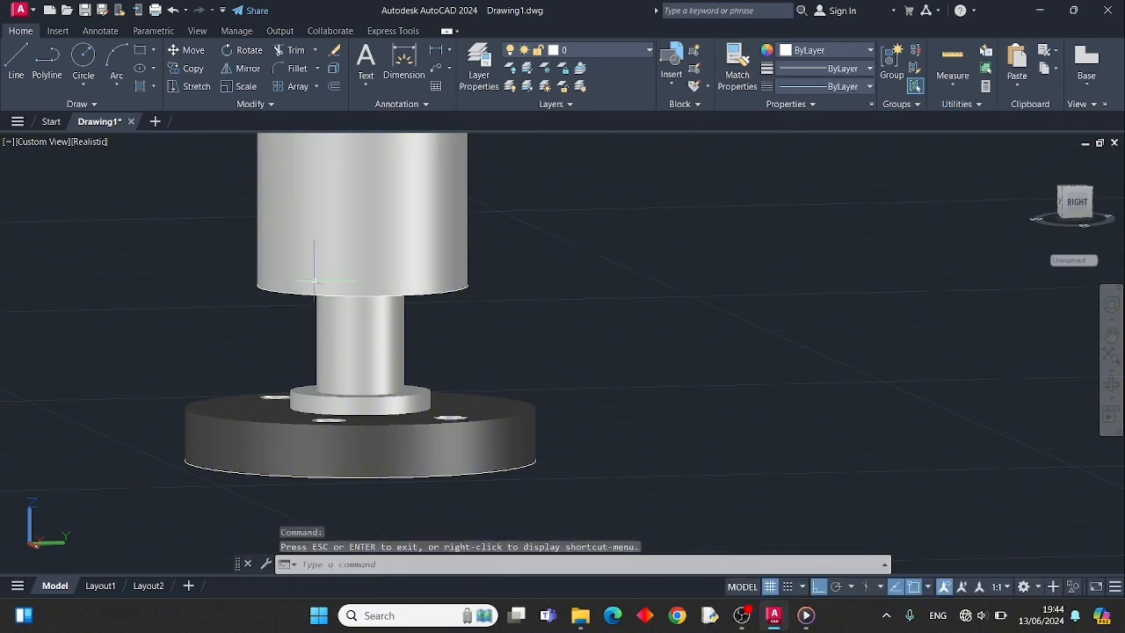
left_click(353, 214)
scroll(501, 239, "down", 4)
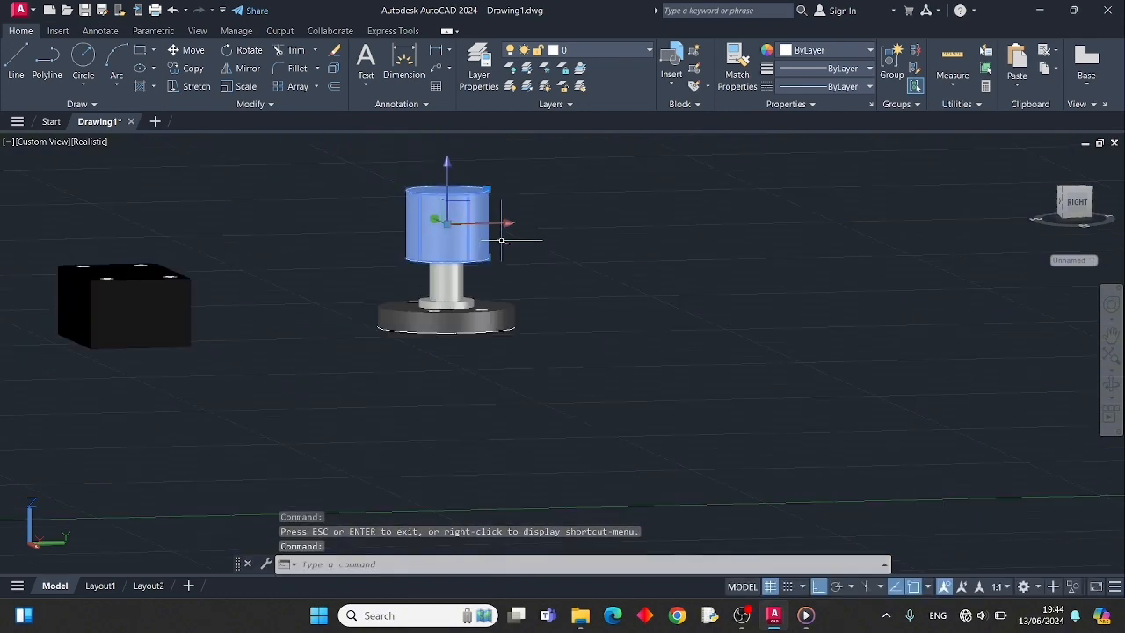
scroll(501, 239, "up", 6)
scroll(468, 237, "down", 2)
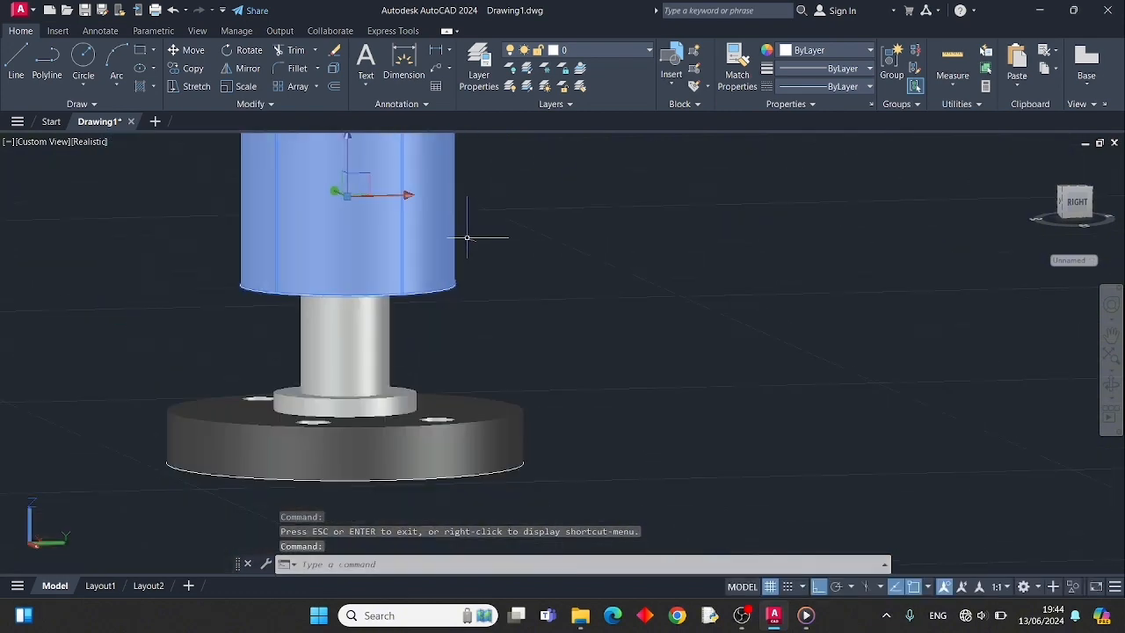
key("Escape")
middle_click_drag(529, 225, 510, 284)
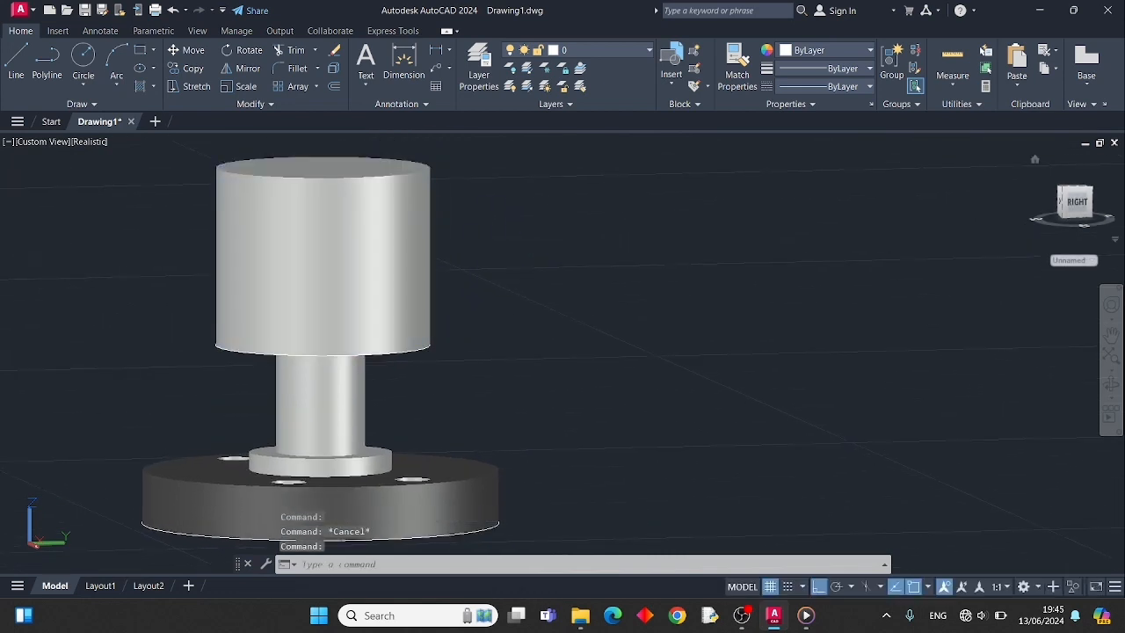
left_click(1112, 385)
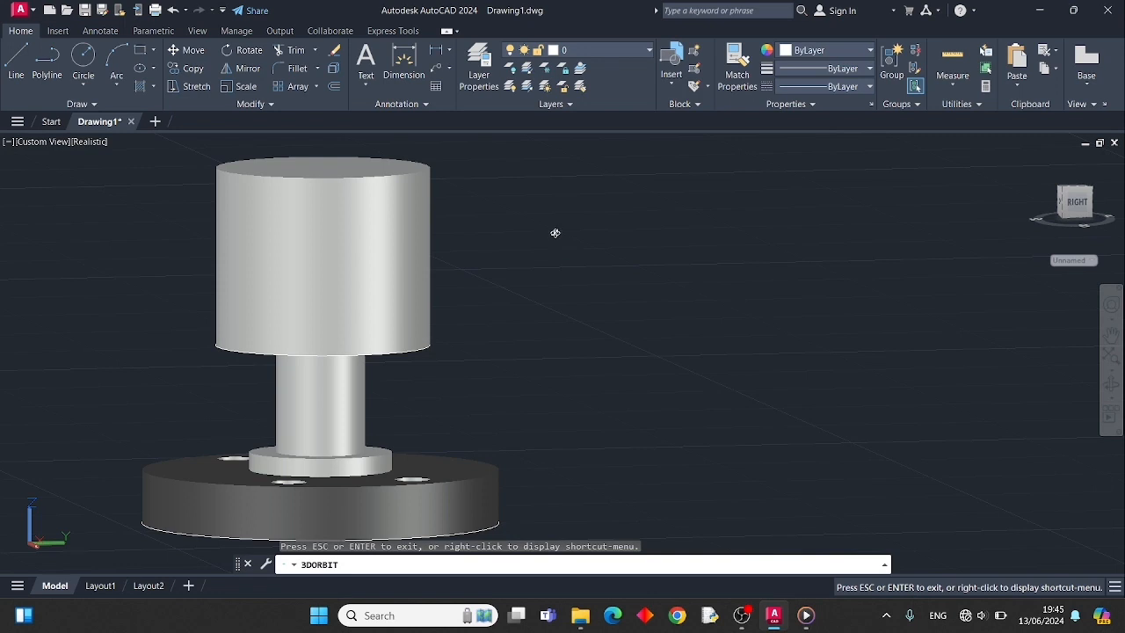
left_click_drag(555, 232, 509, 298)
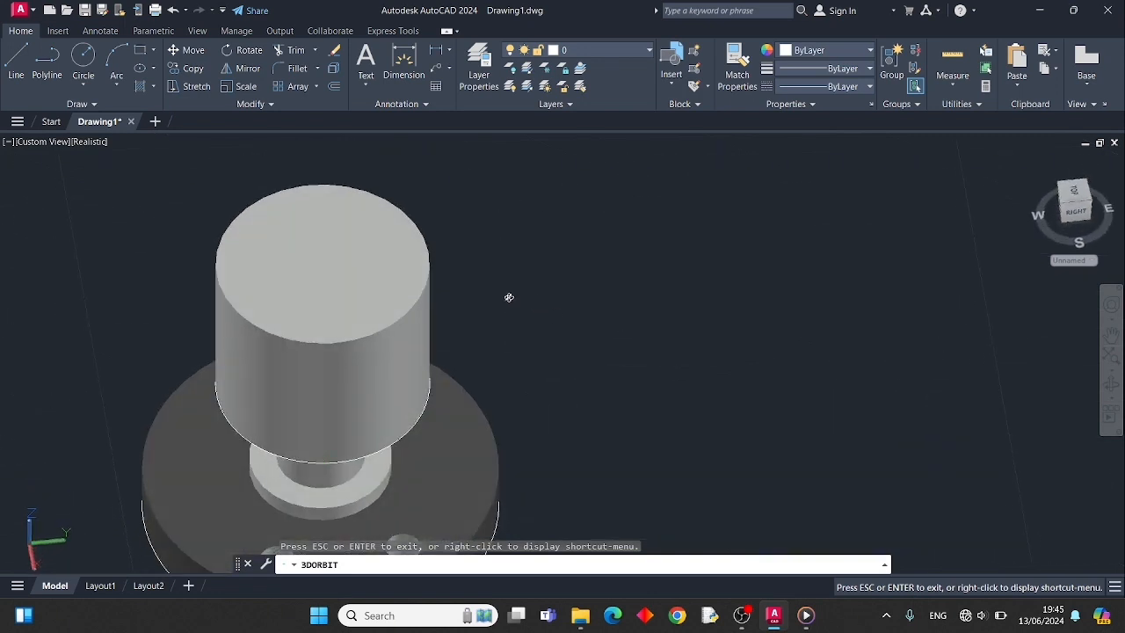
key("Escape")
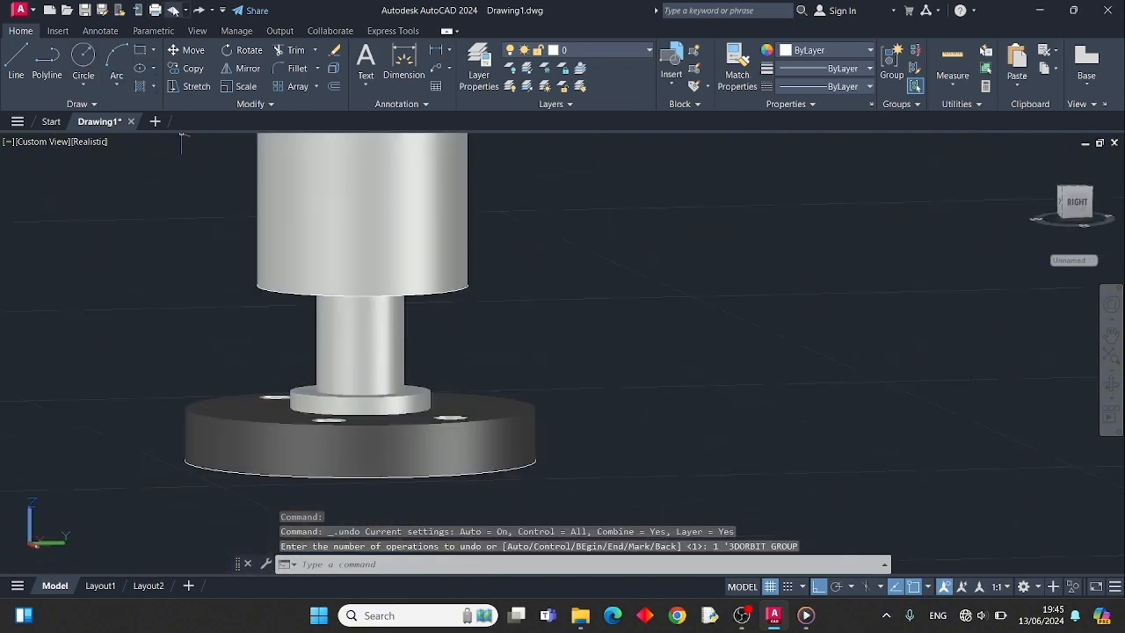
Step: Undo the orbit changes, restore the Realistic visual style and delete the tall cylinder enclosing the dark disc
left_click(173, 9)
left_click(173, 9)
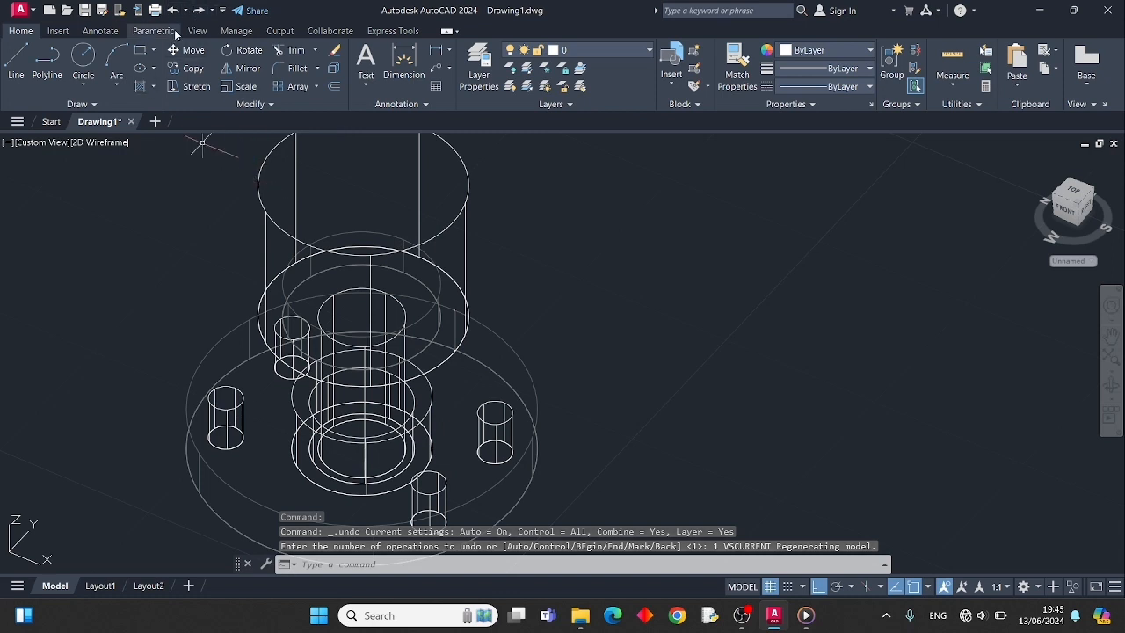
left_click(199, 10)
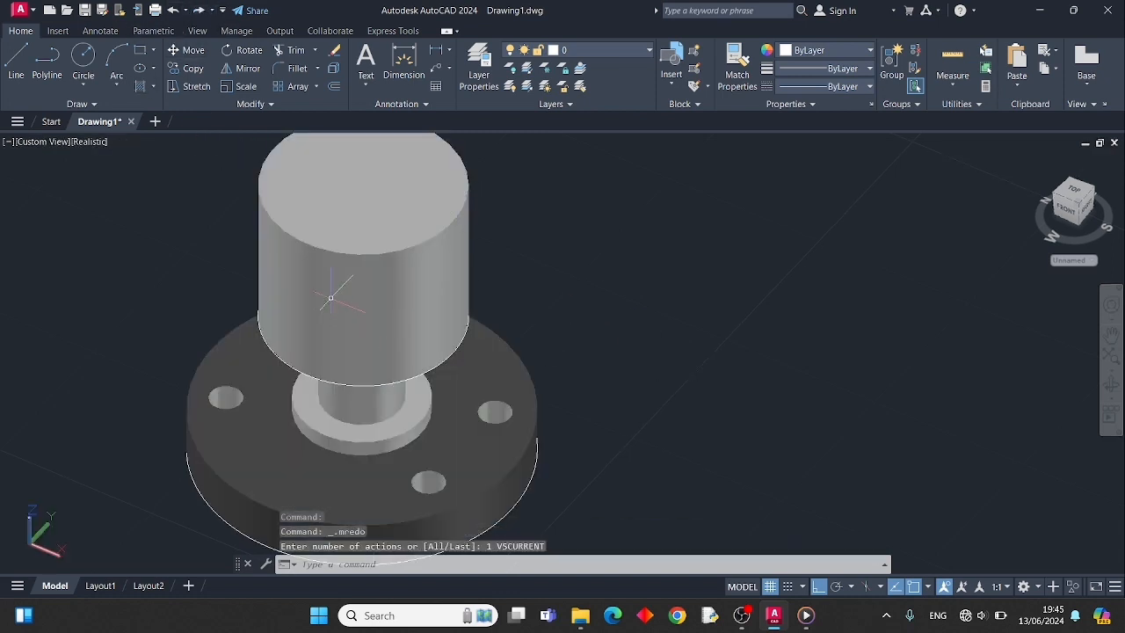
left_click(340, 272)
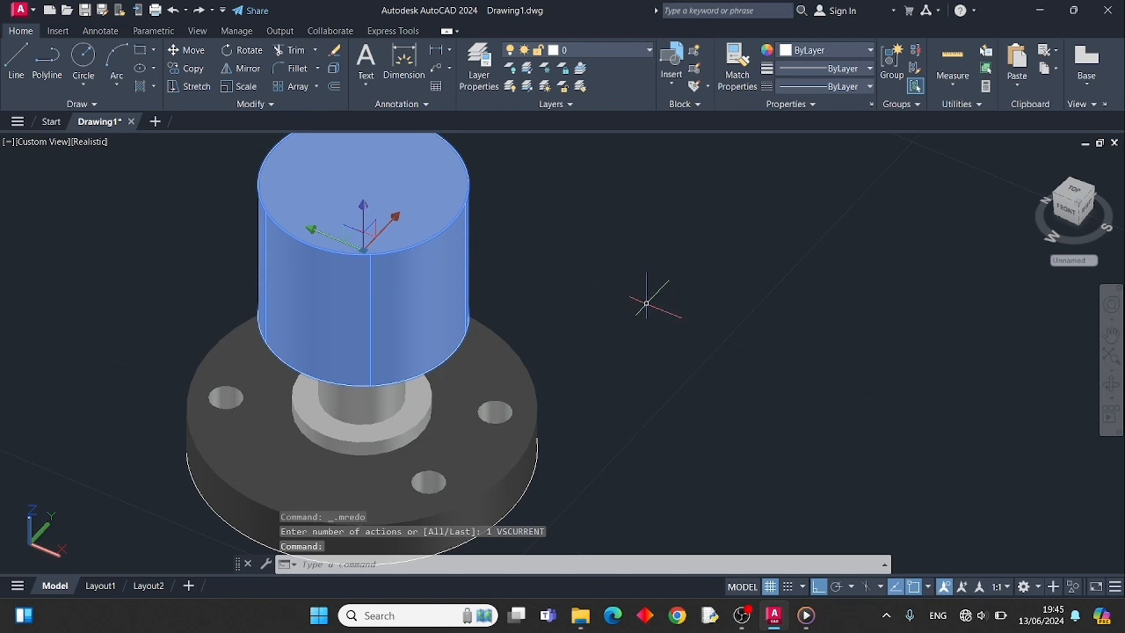
key("Delete")
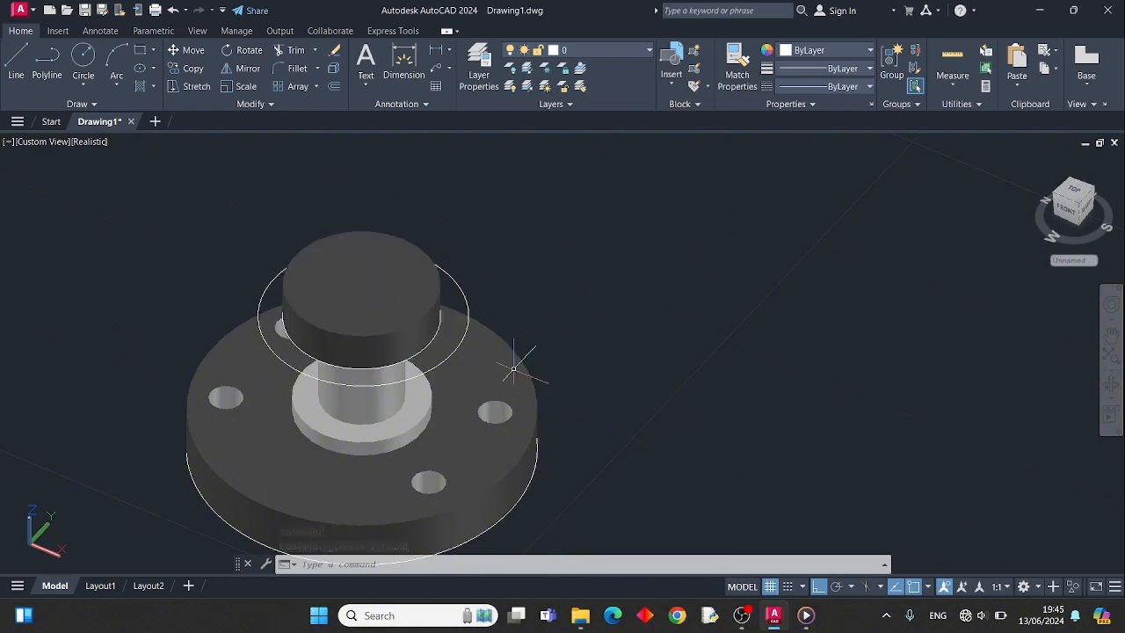
Step: Start another Presspull operation
type("pr")
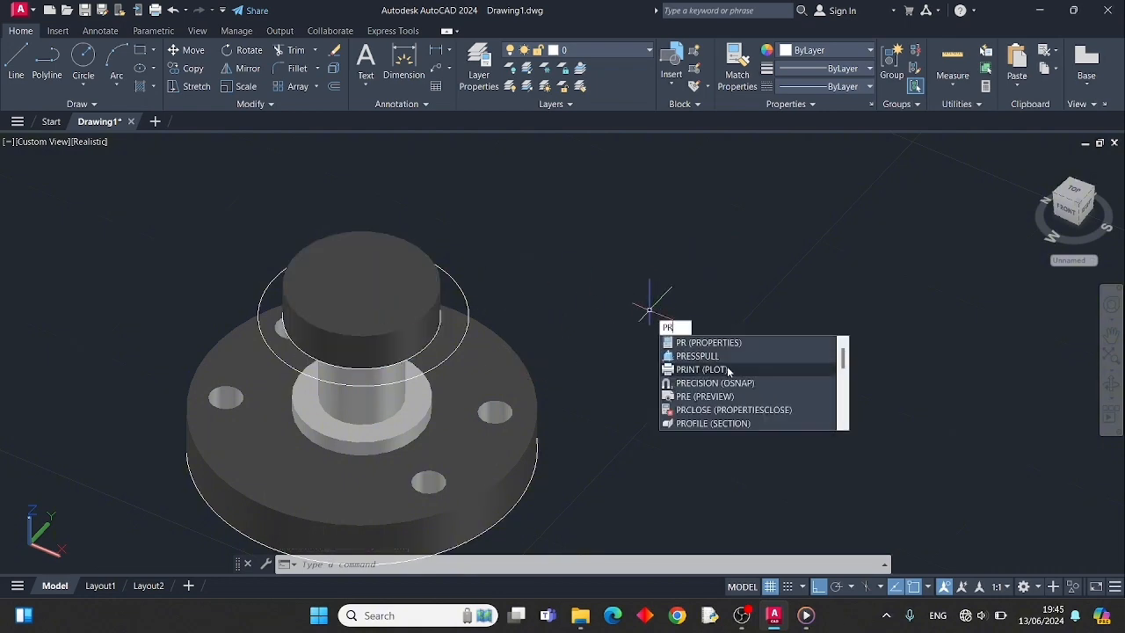
left_click(728, 357)
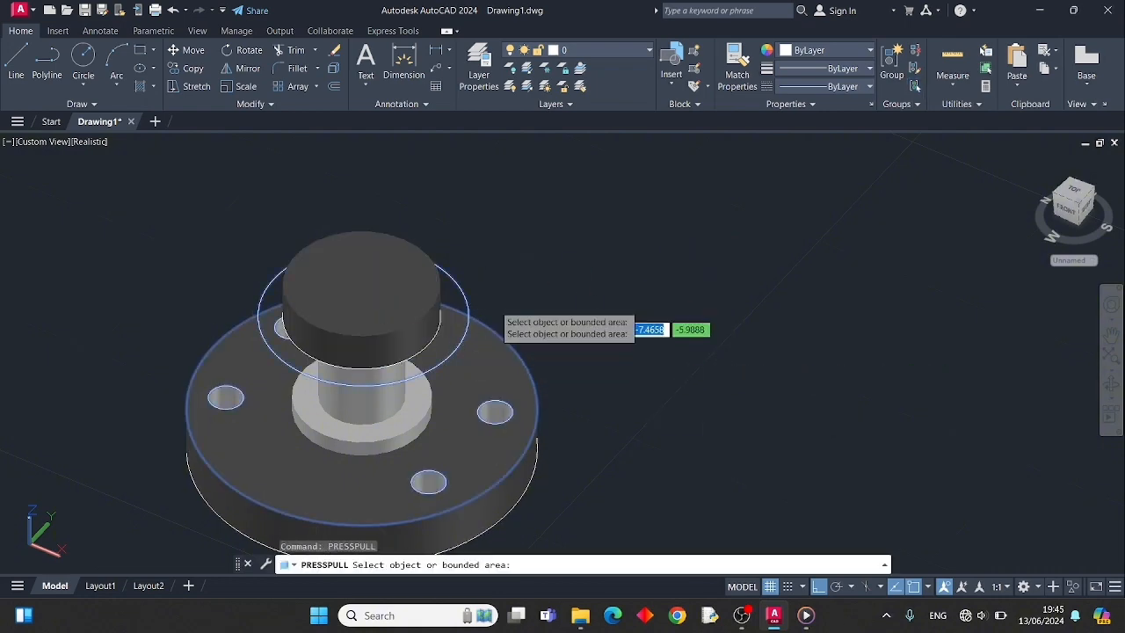
left_click(453, 304)
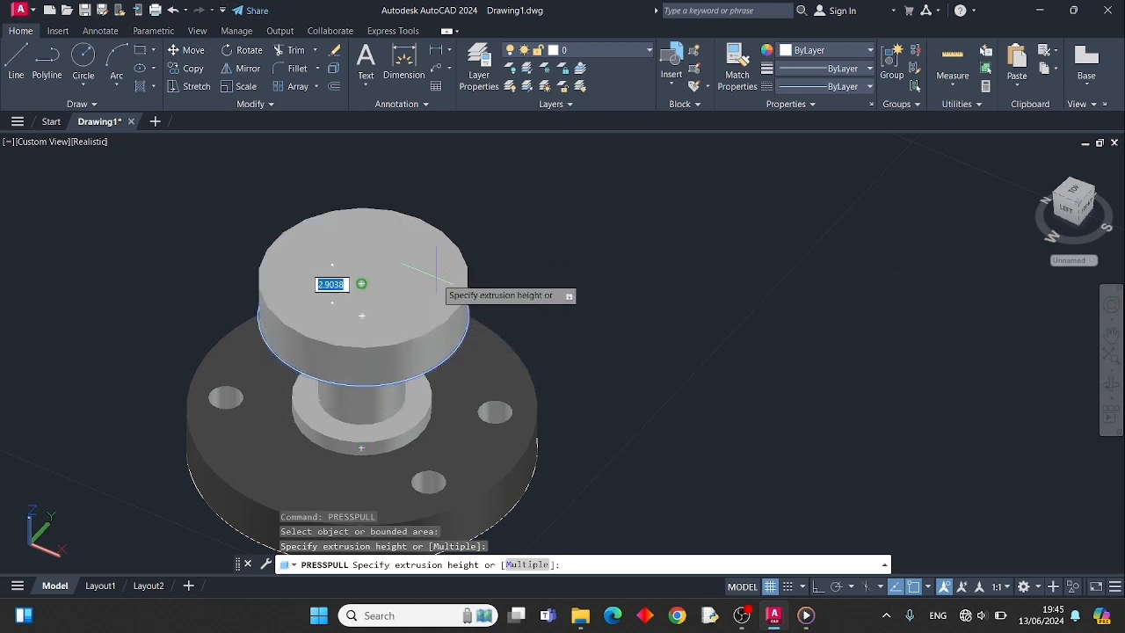
key("Escape")
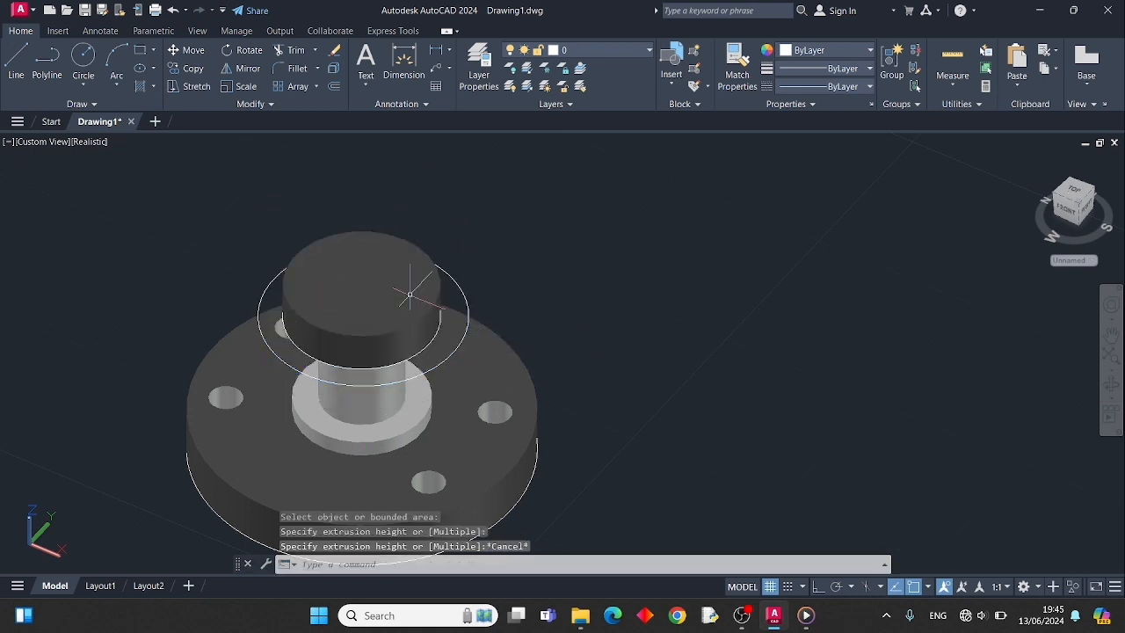
Step: Delete the larger circle around the lower part of the upper disc
left_click(465, 331)
key("Delete")
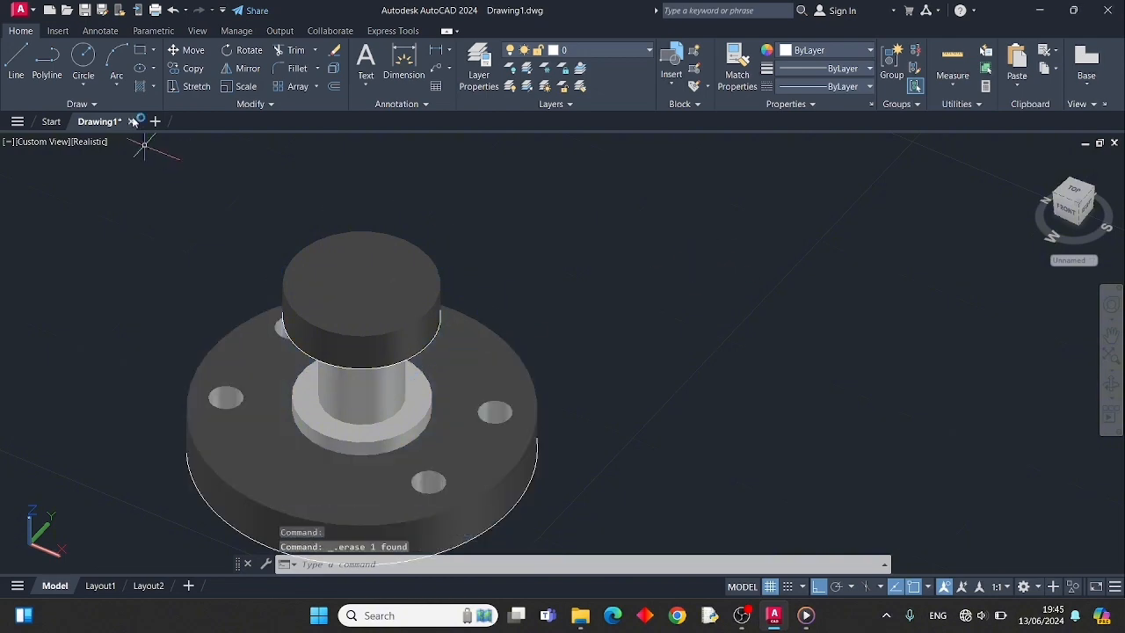
left_click(82, 56)
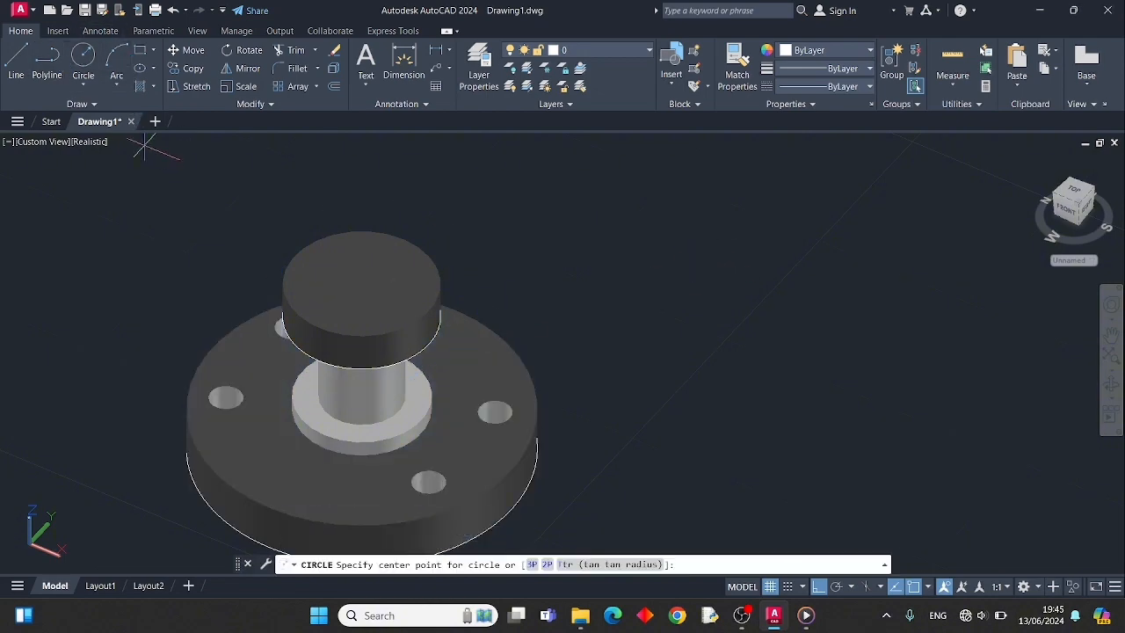
left_click(362, 272)
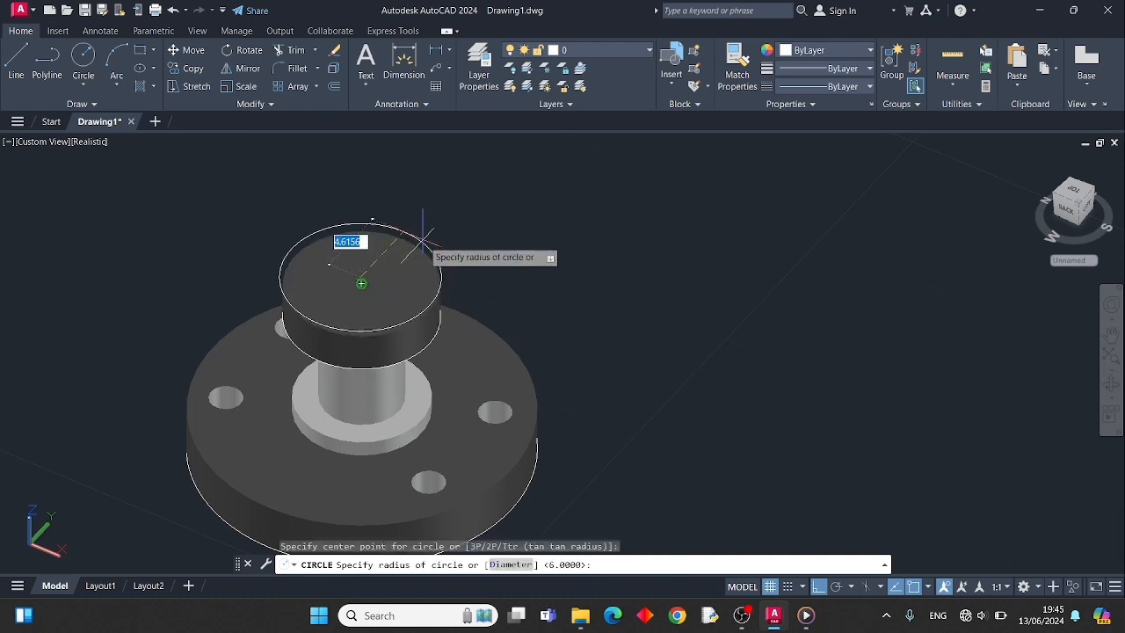
key("Escape")
Step: Draw a circle of radius 6 centred on the top face of the upper disc
left_click(82, 58)
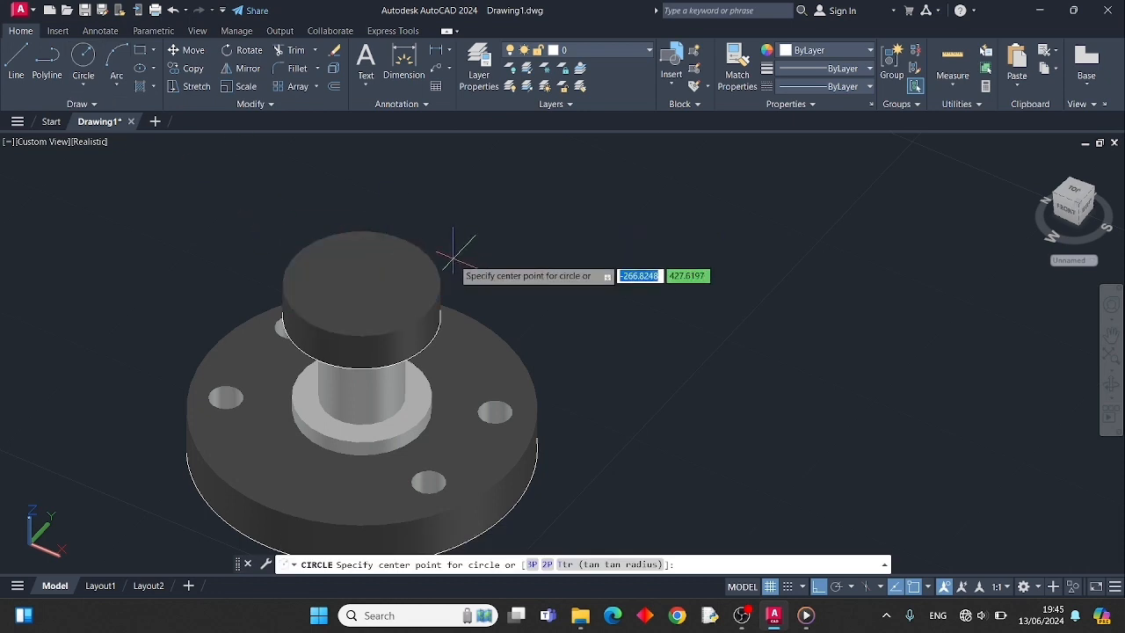
left_click(362, 284)
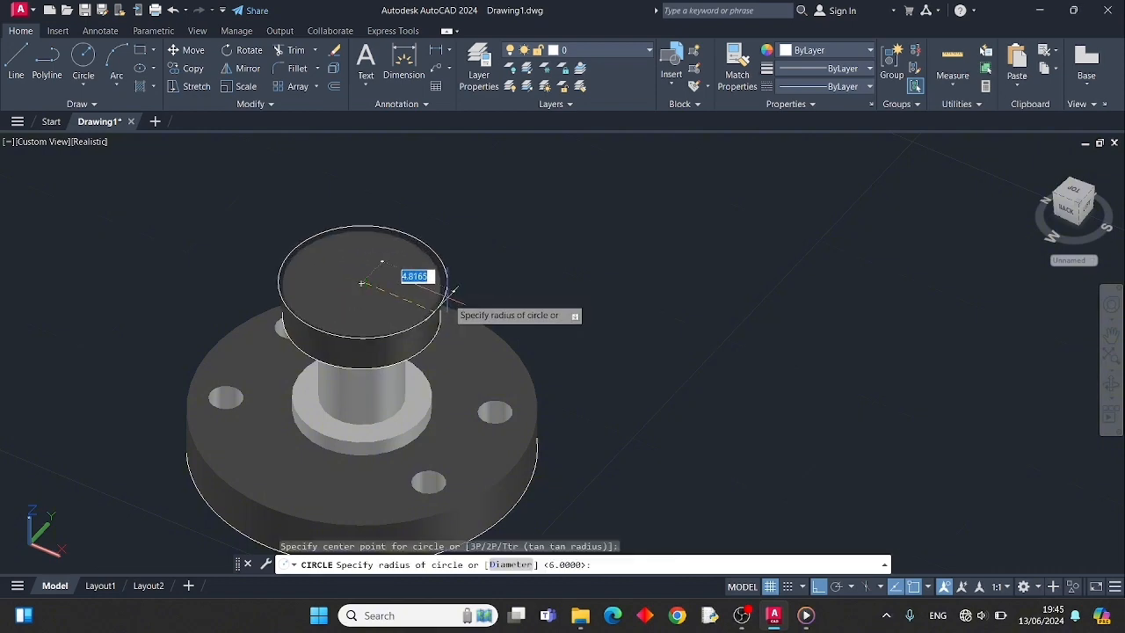
key("Return")
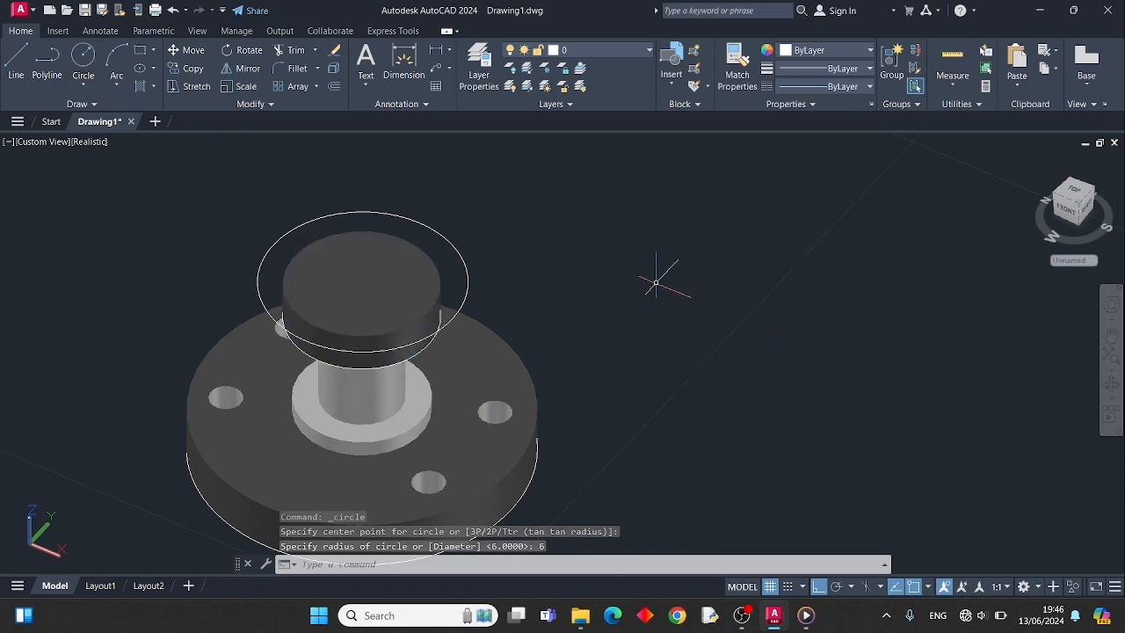
left_click(694, 315)
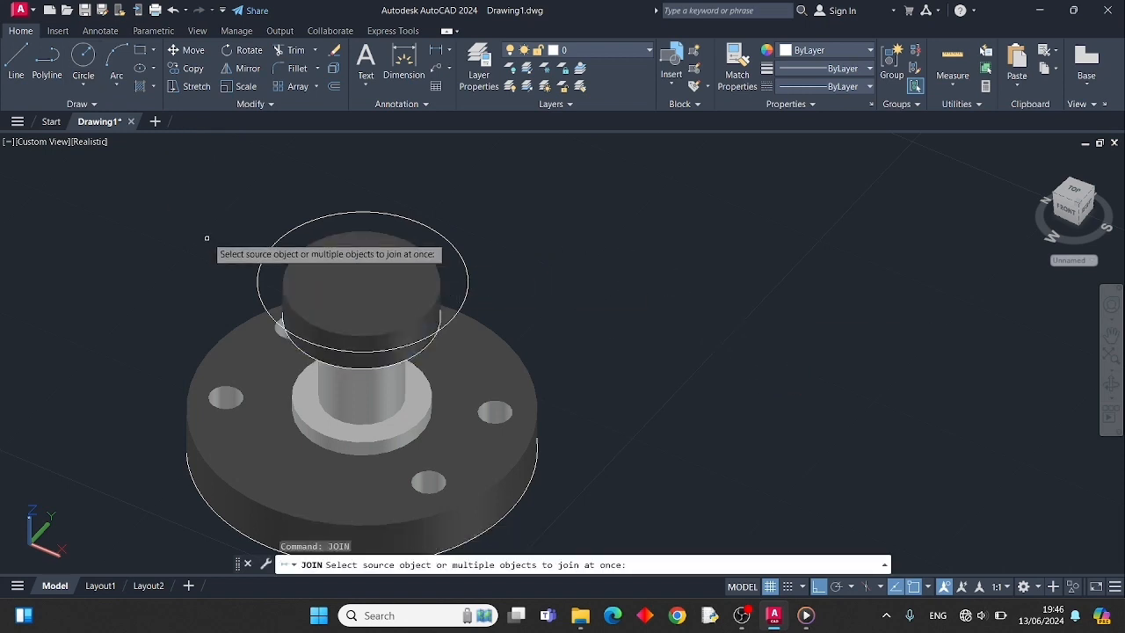
left_click(244, 202)
left_click(510, 364)
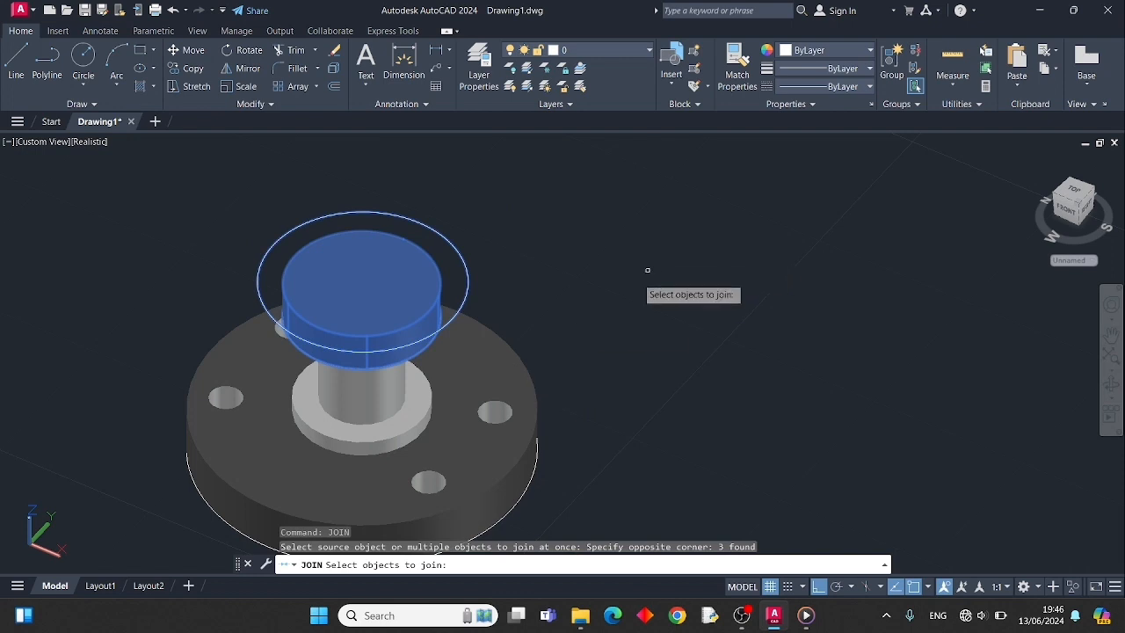
key("Escape")
Step: Extrude the radius 6 circle upward by 2 with Presspull to add a wider disc on the model
type("pr")
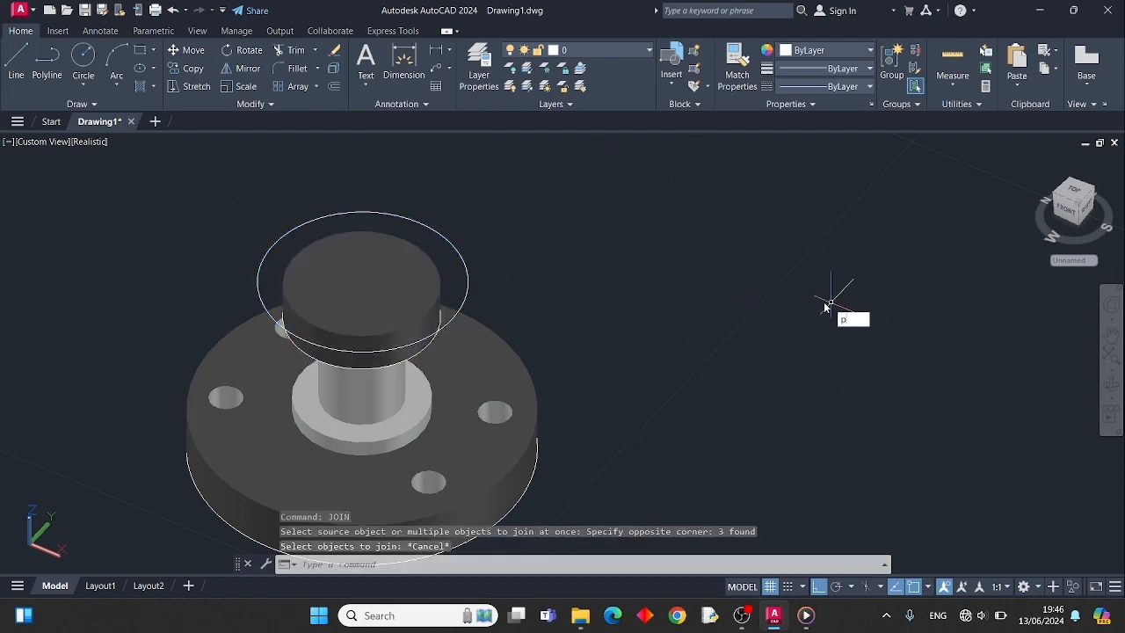
left_click(869, 348)
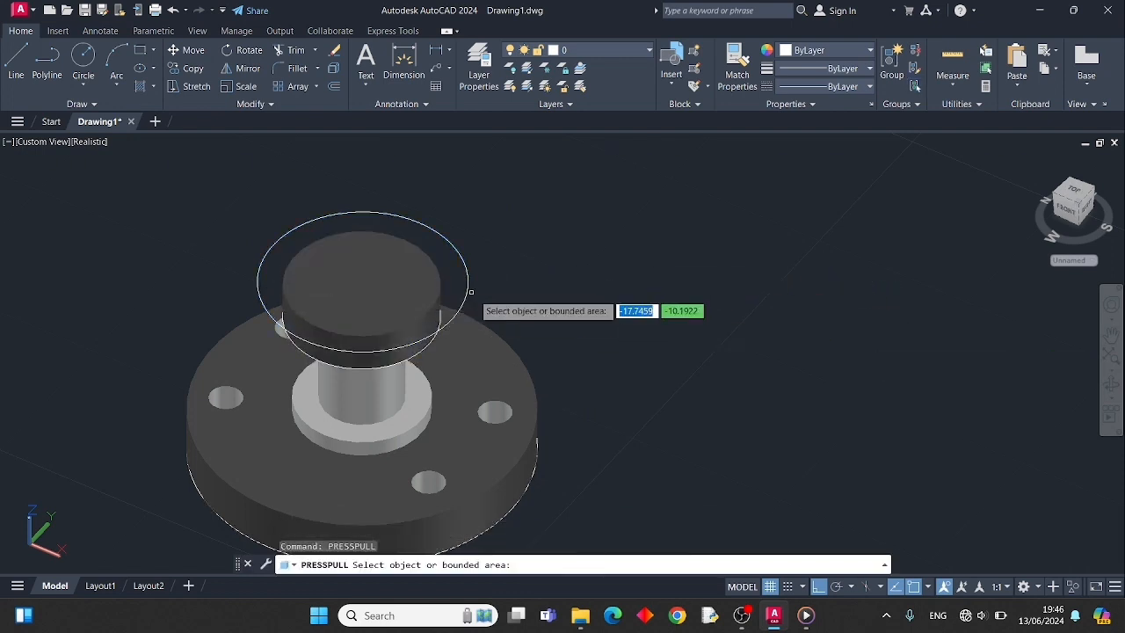
left_click(378, 283)
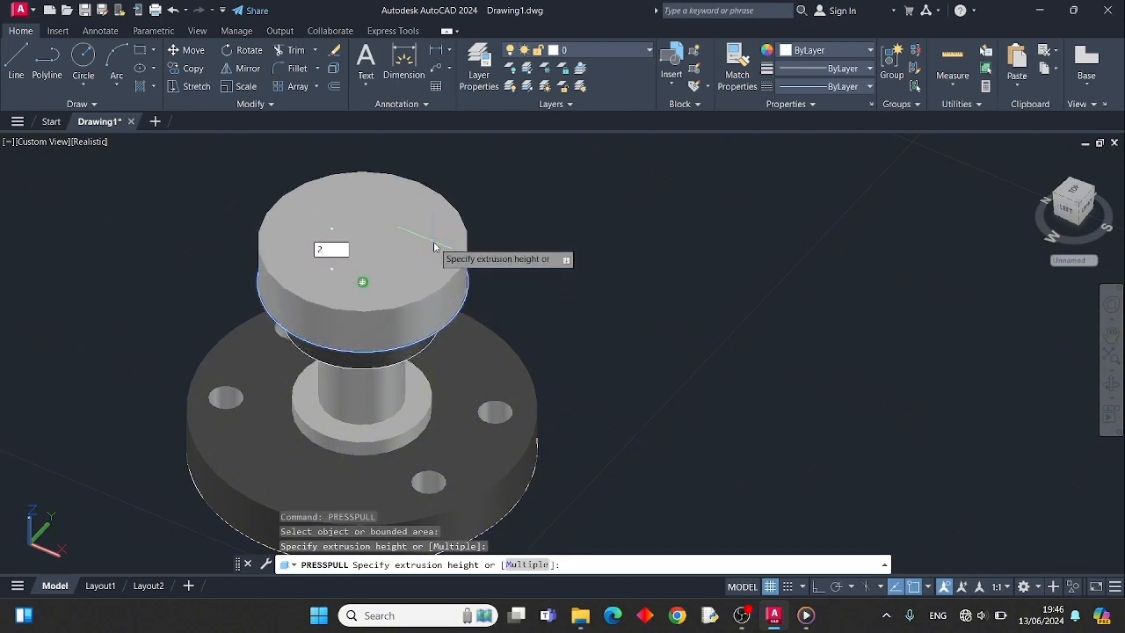
key("Return")
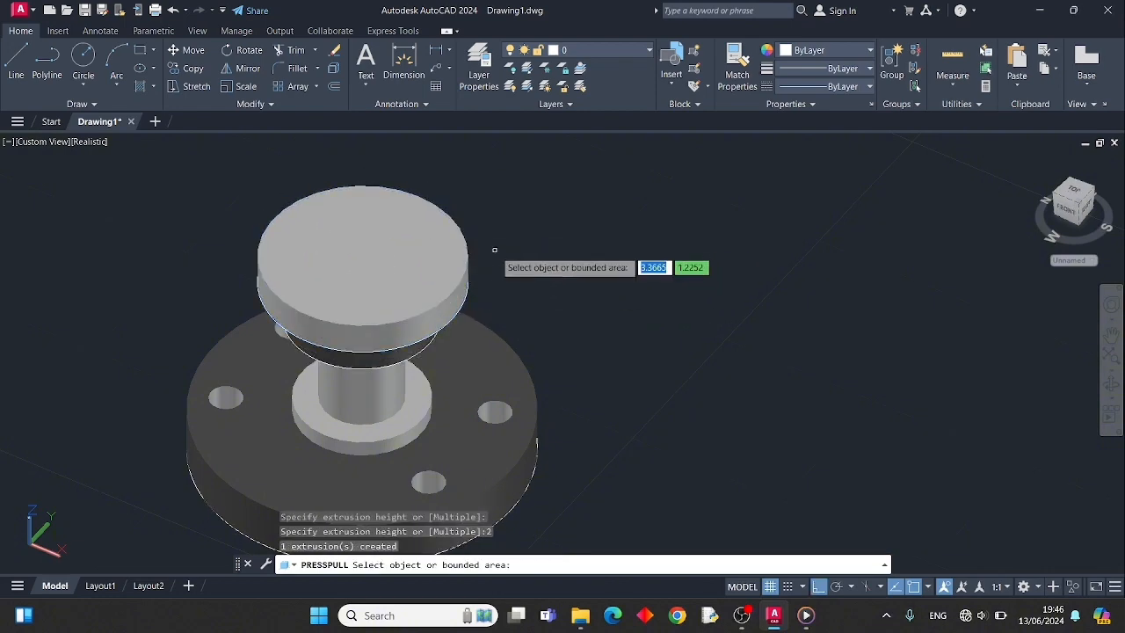
key("Return")
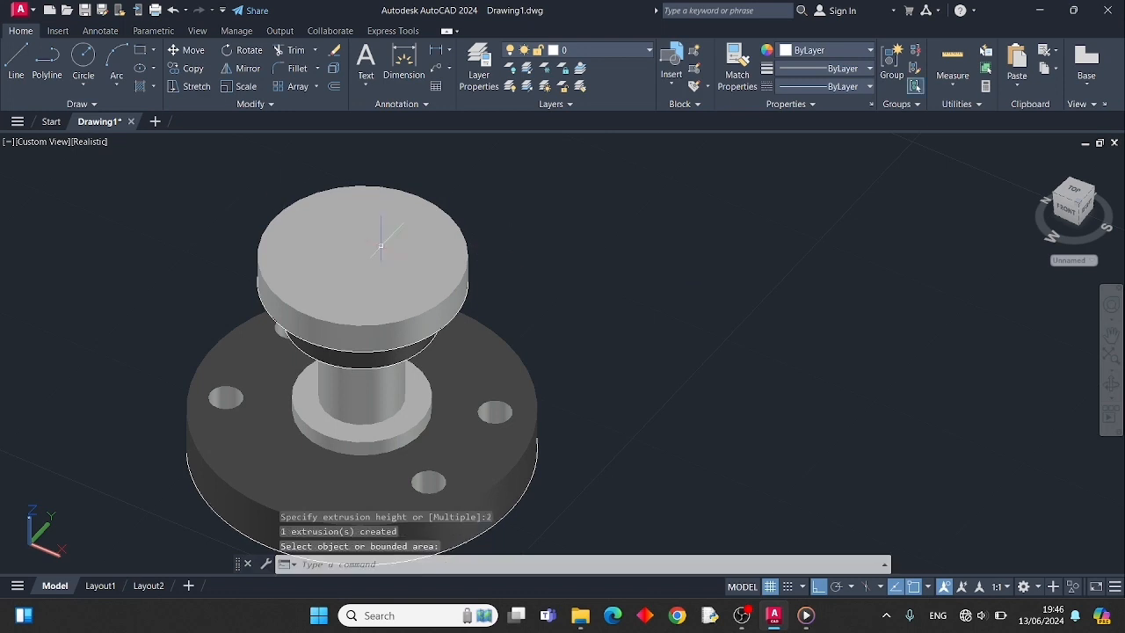
Step: Try a circle of radius 6 on the top face of the new wide disc, then erase it
left_click(83, 57)
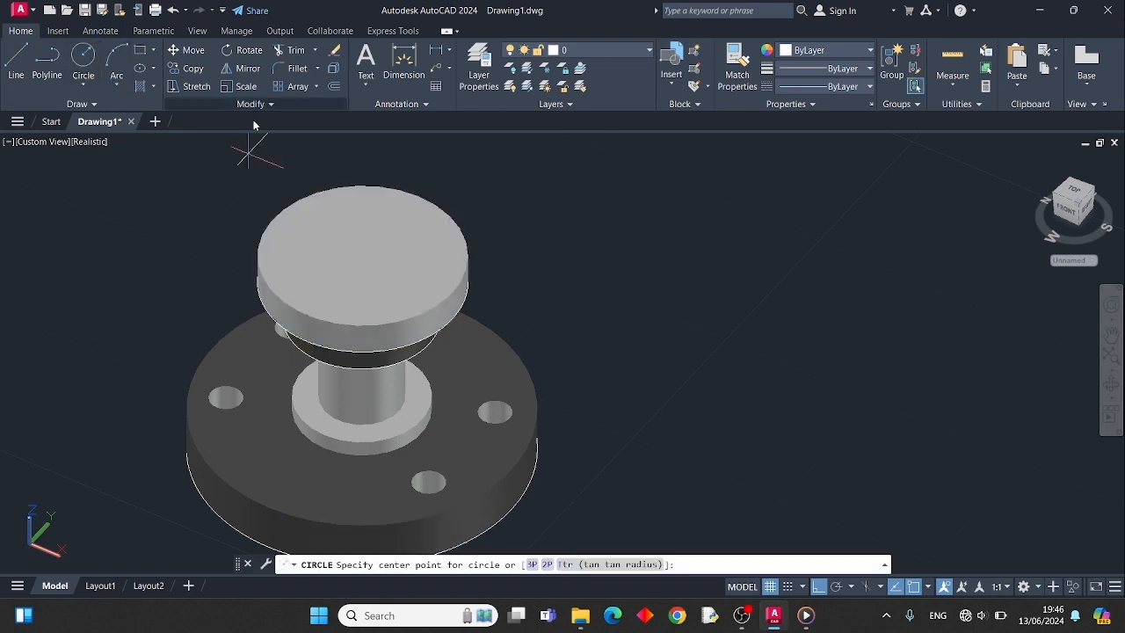
left_click(361, 253)
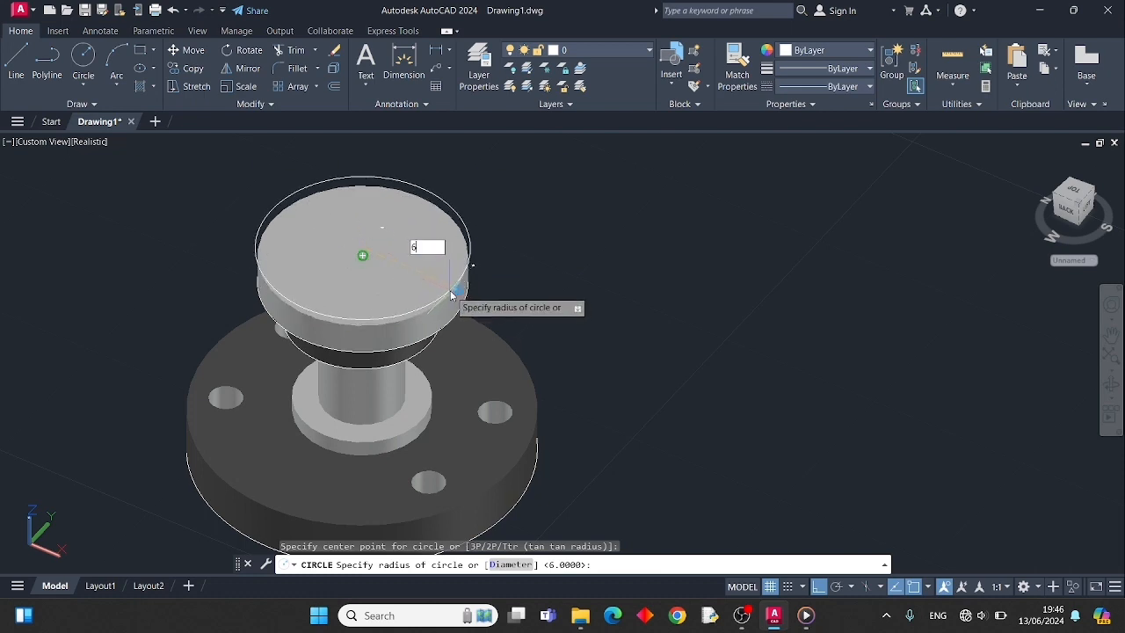
type("6")
key("Return")
left_click(454, 213)
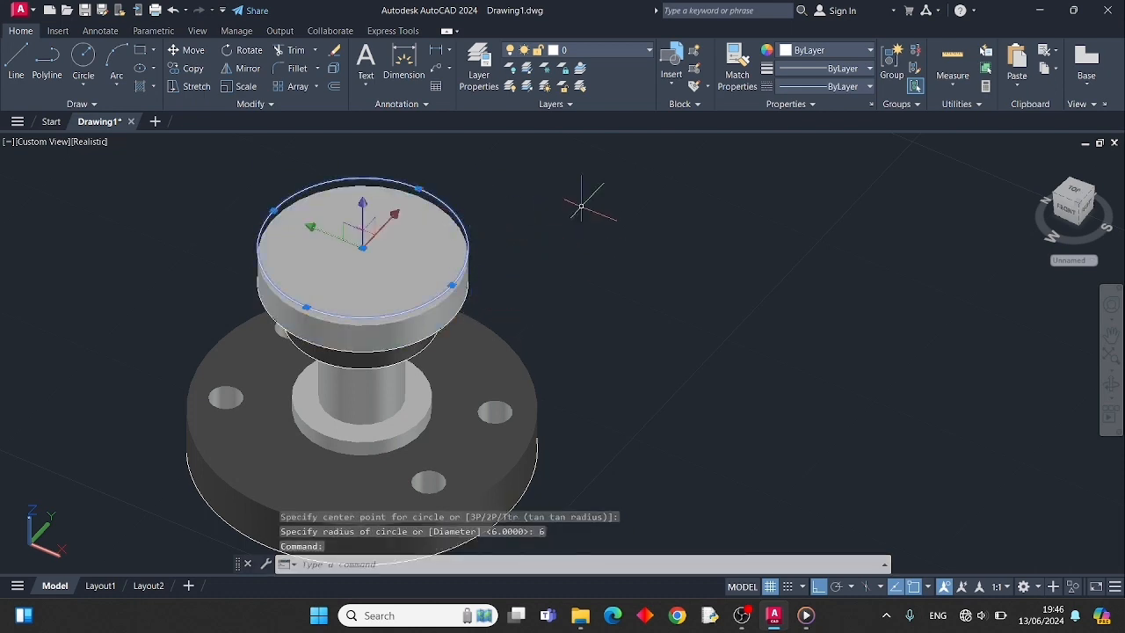
key("Delete")
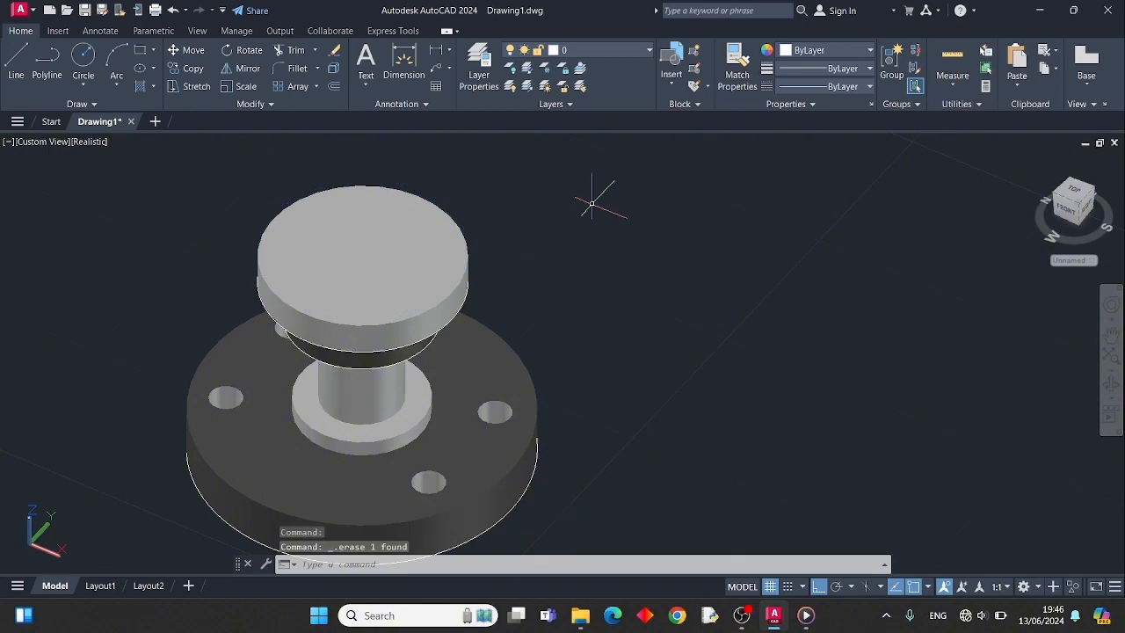
left_click(79, 62)
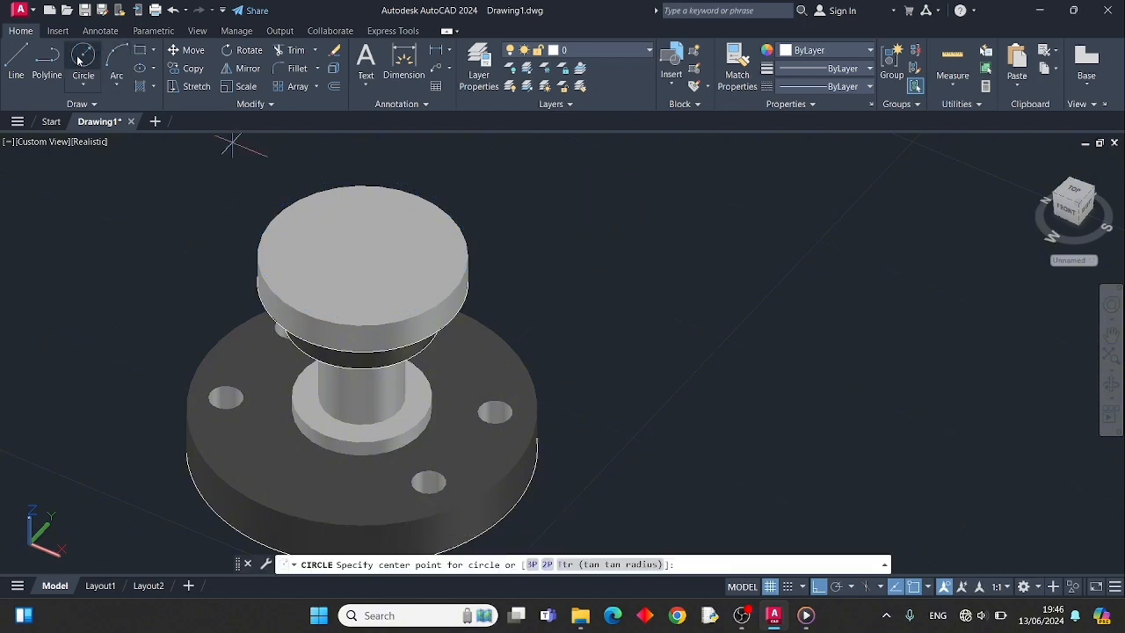
left_click(361, 257)
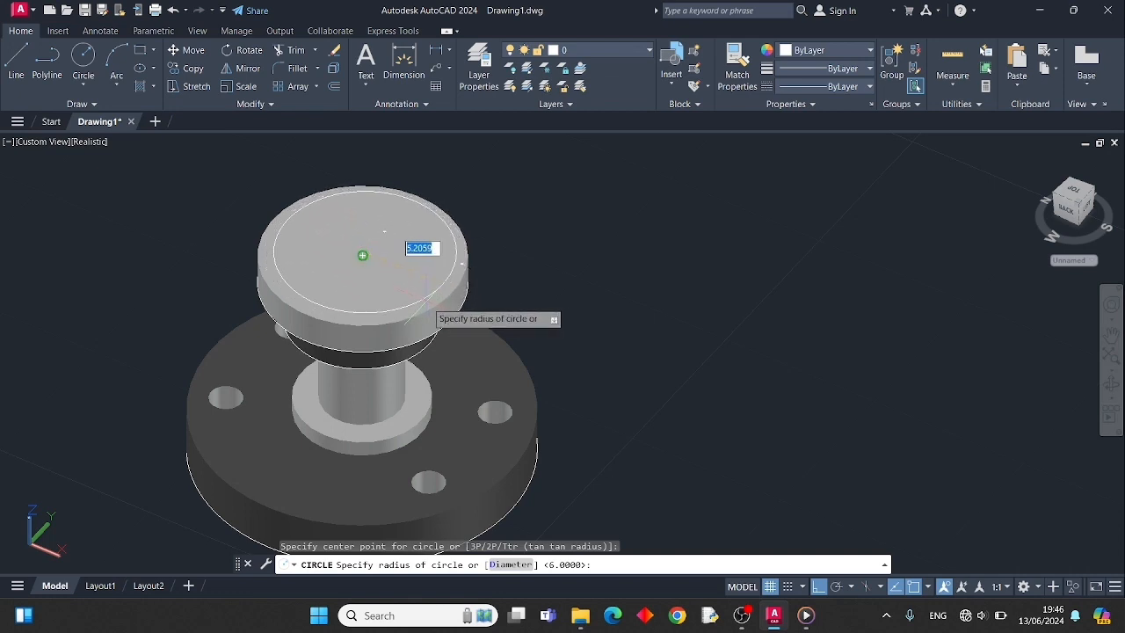
key("Escape")
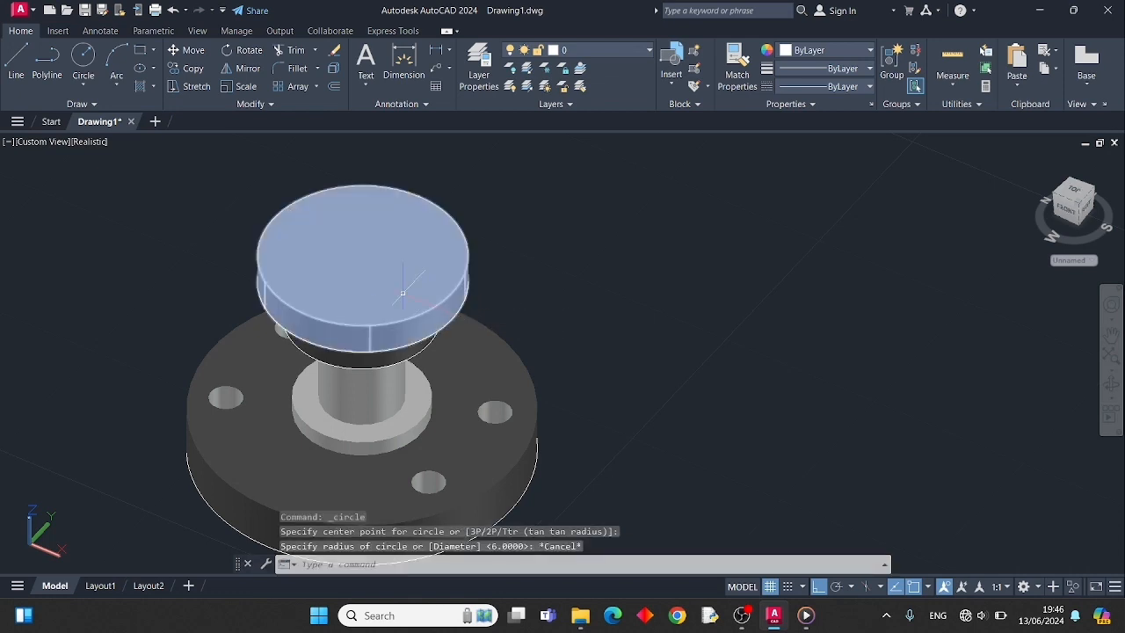
Step: Draw a circle of radius 6 centred on the top face of the wide disc
left_click(77, 56)
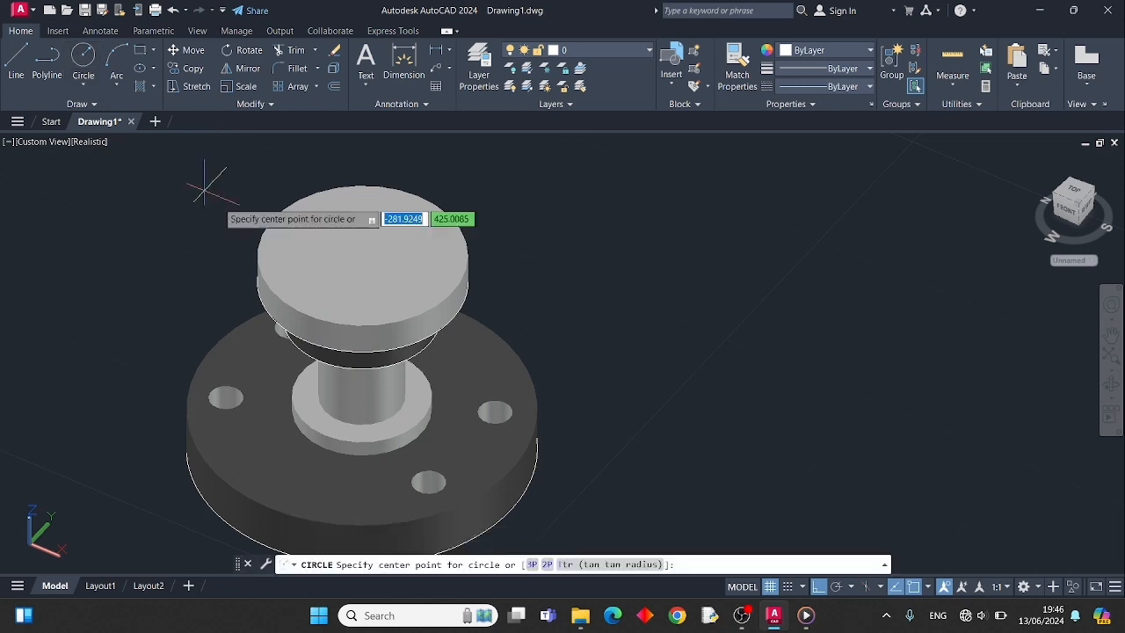
left_click(363, 255)
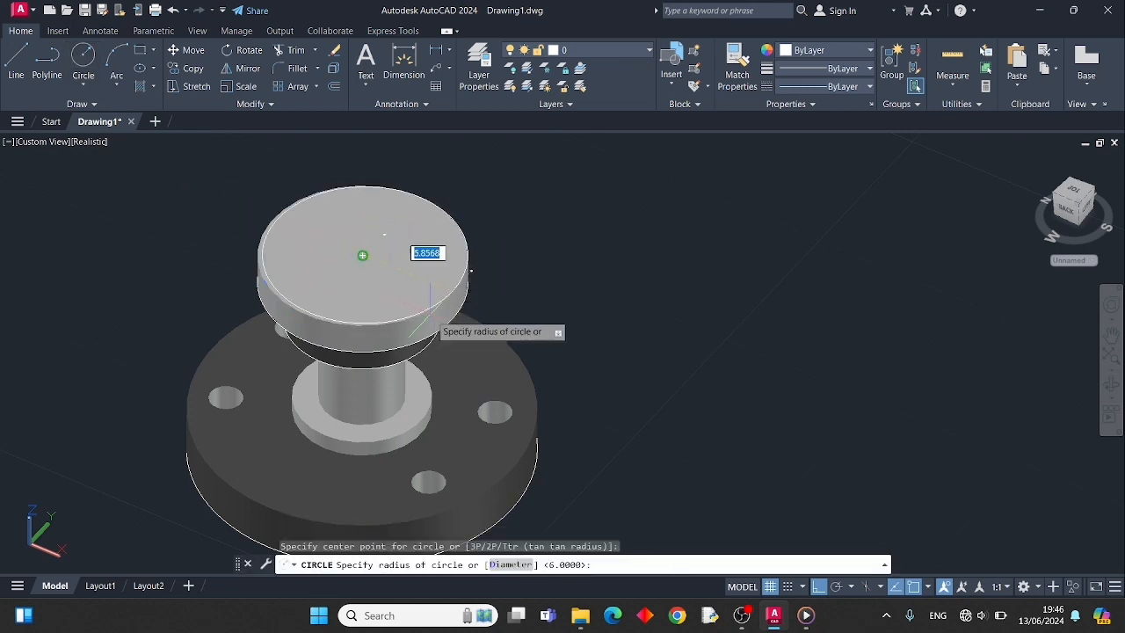
key("Return")
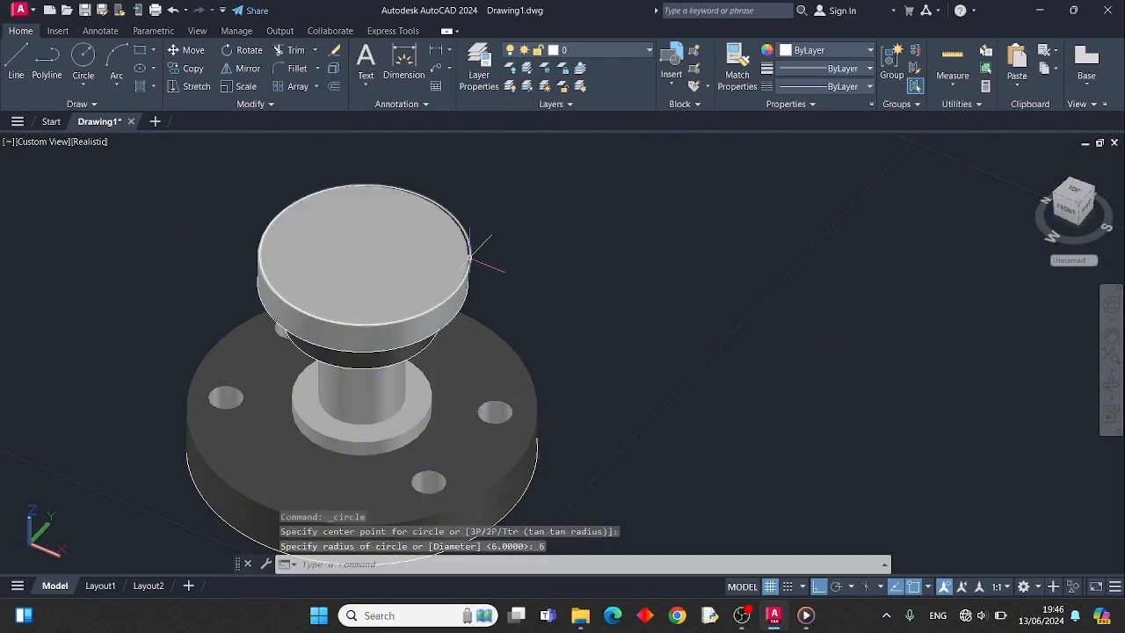
left_click(470, 257)
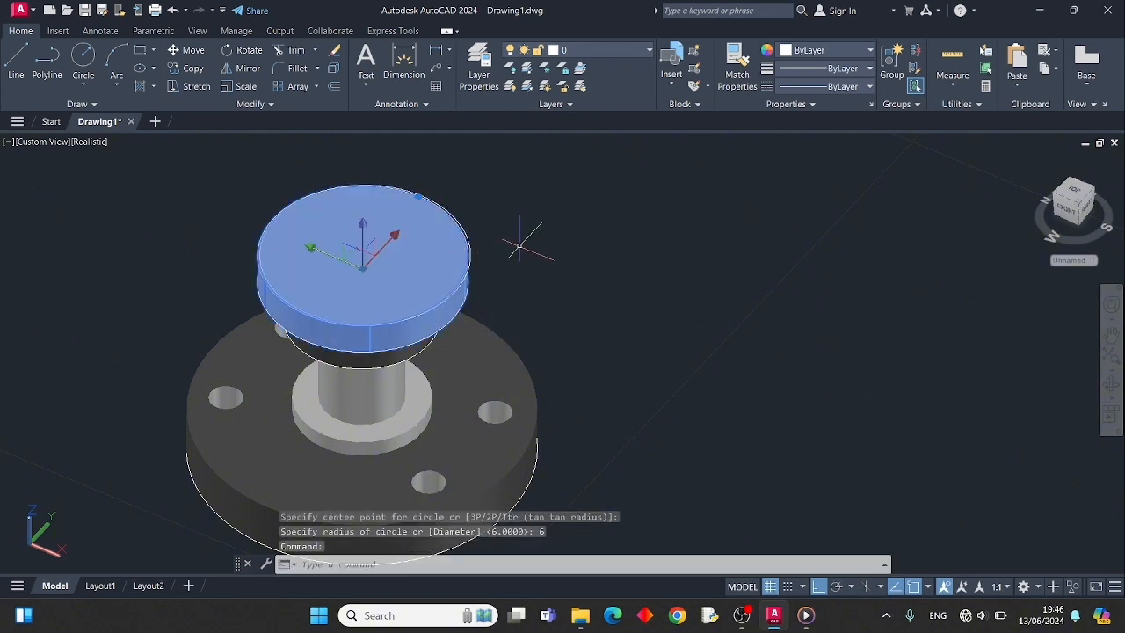
key("Delete")
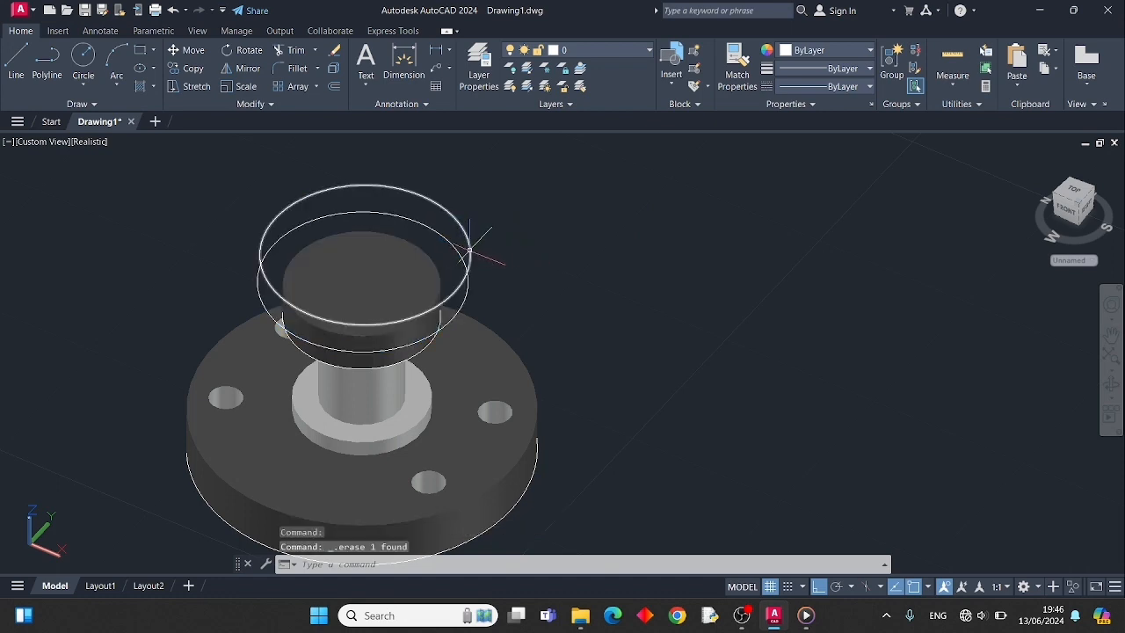
left_click(173, 11)
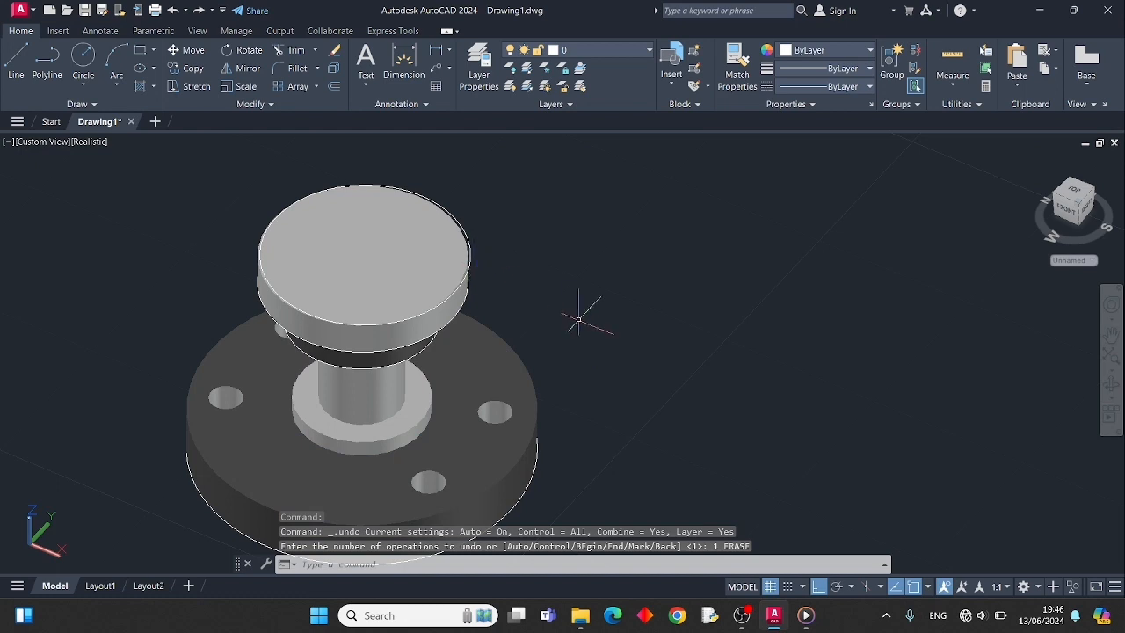
Step: Try to join the wide top disc with the circles at its upper and lower edges
type("p")
key("BackSpace")
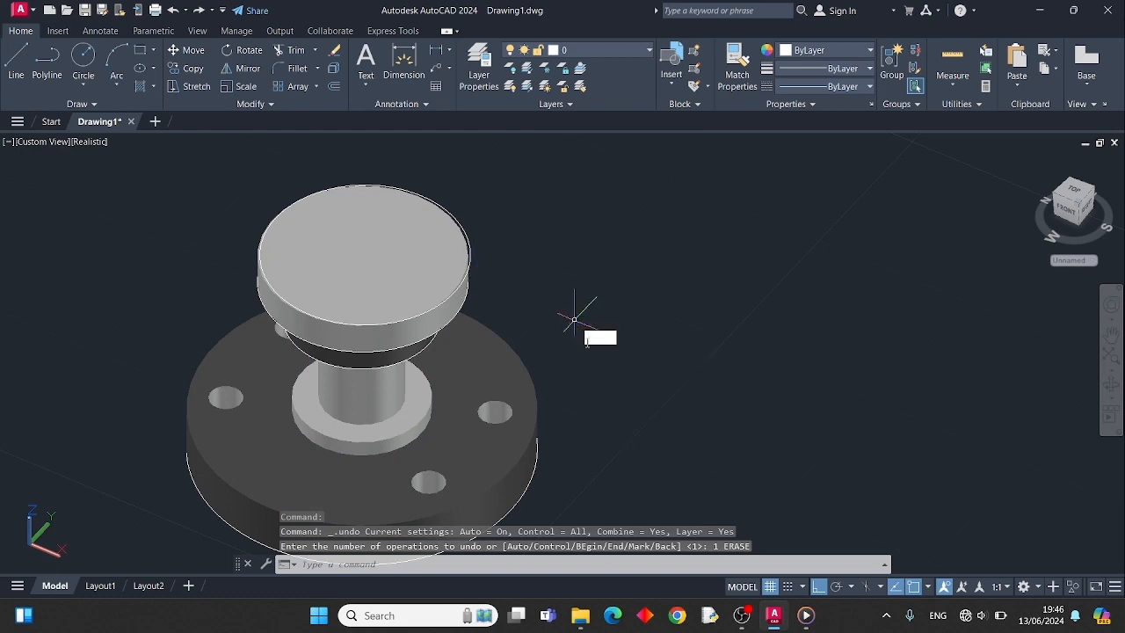
type("jo")
key("Return")
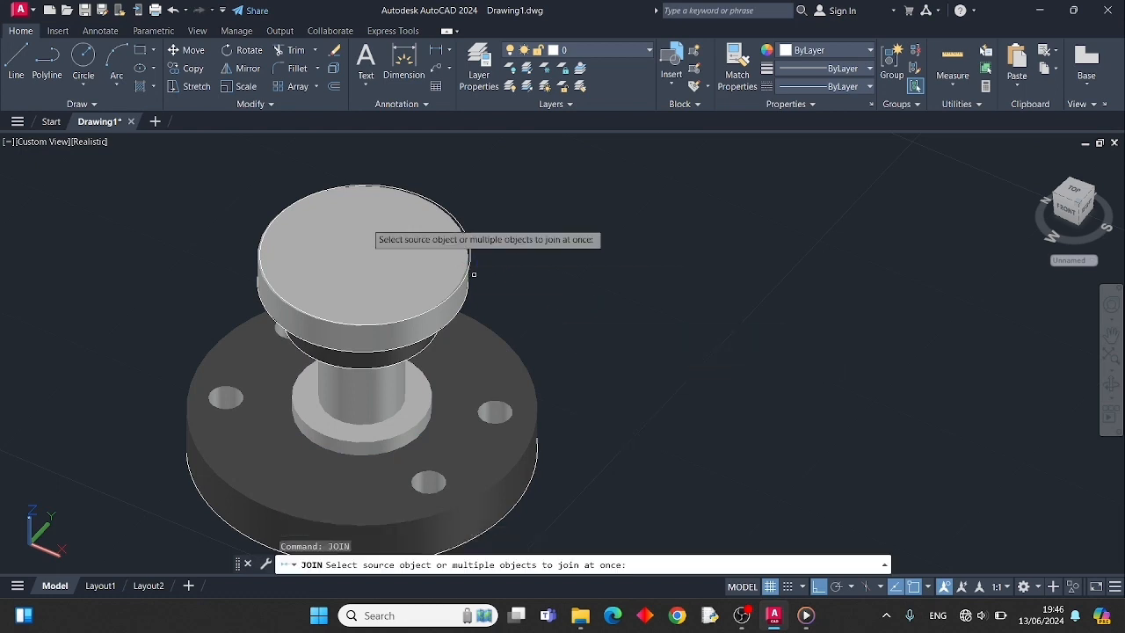
left_click(254, 170)
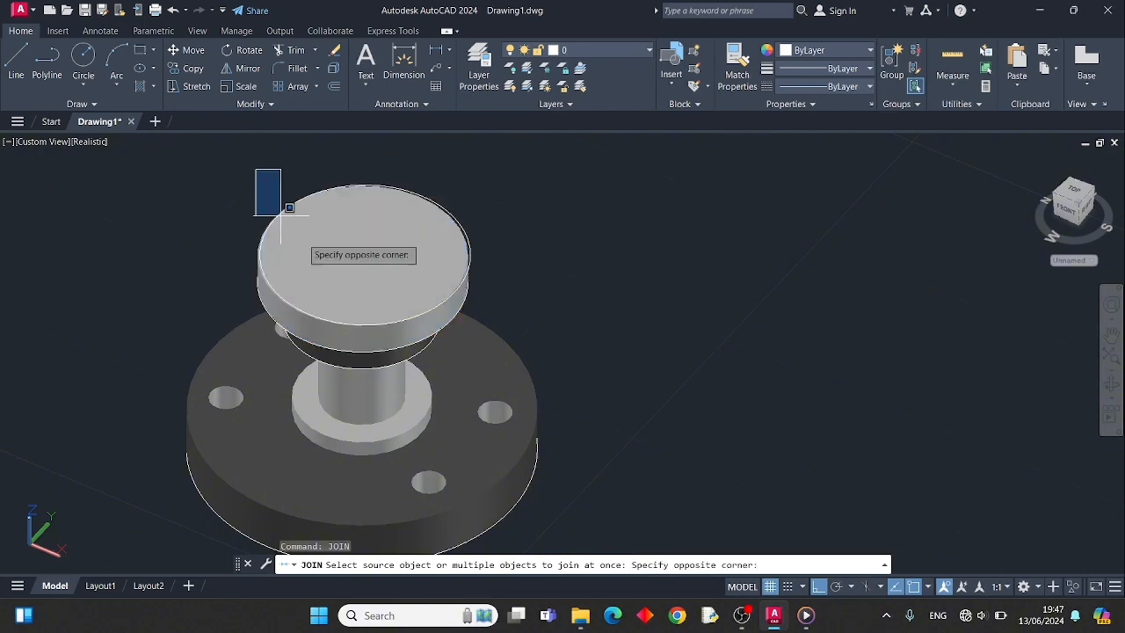
left_click(500, 344)
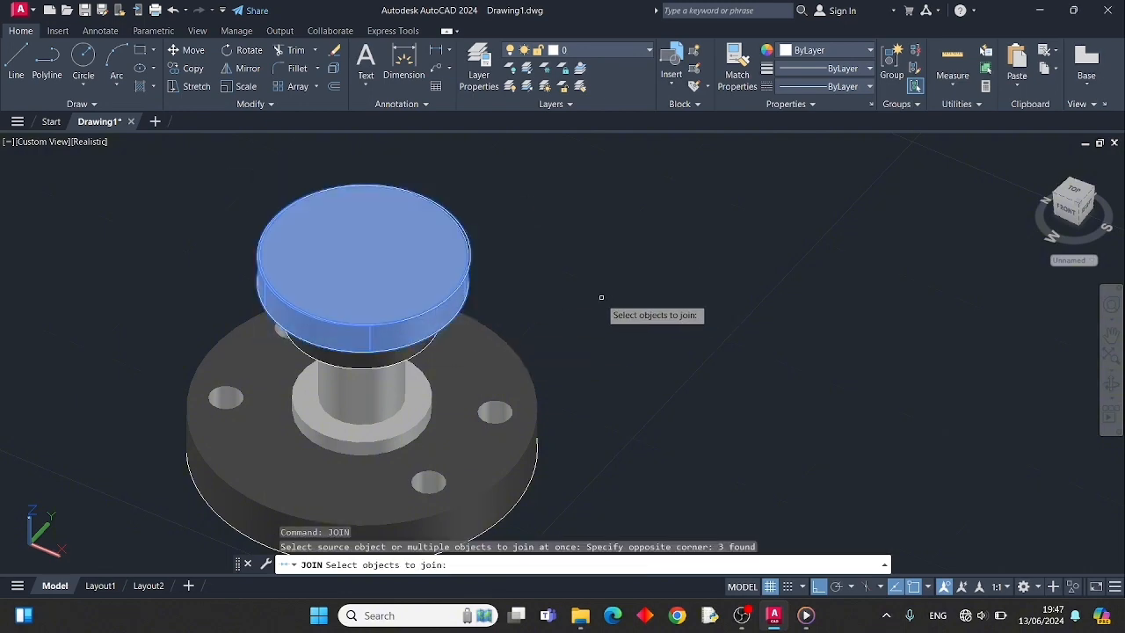
key("Return")
Step: Try extruding the circle on the wide disc's top face upward by 10 with Presspull and view the result from another angle
type("pr")
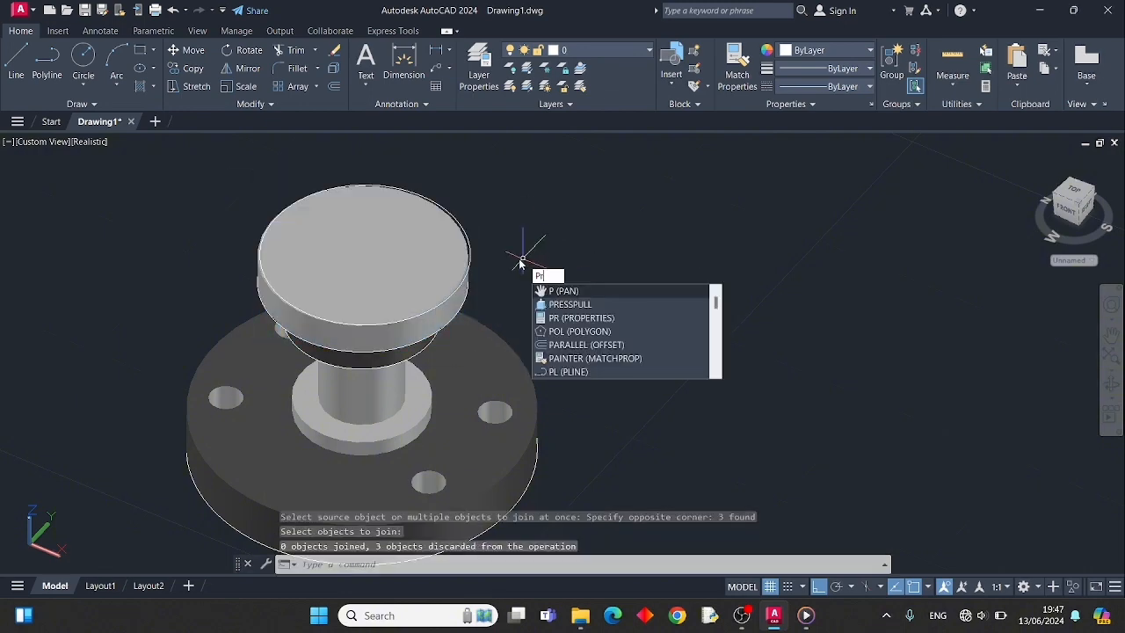
left_click(595, 305)
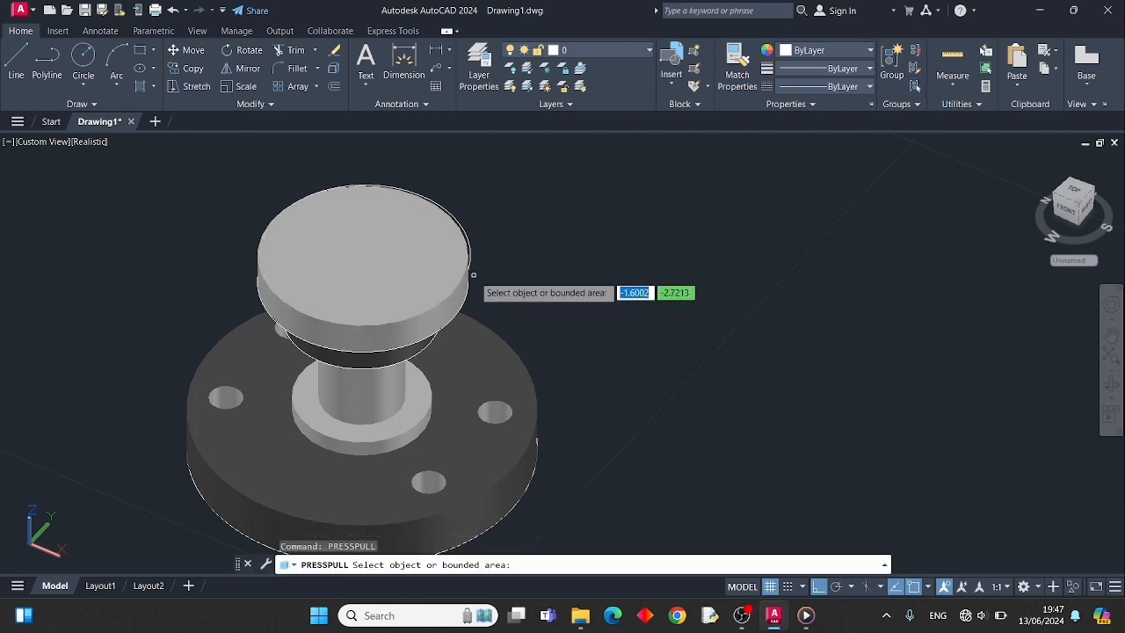
left_click(469, 260)
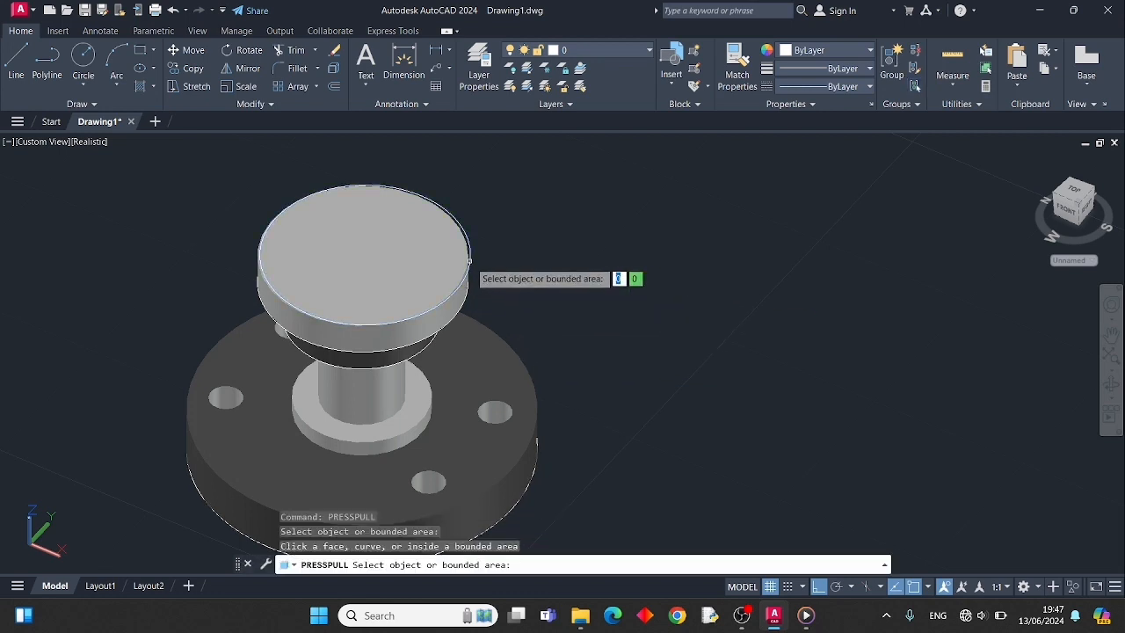
left_click(363, 255)
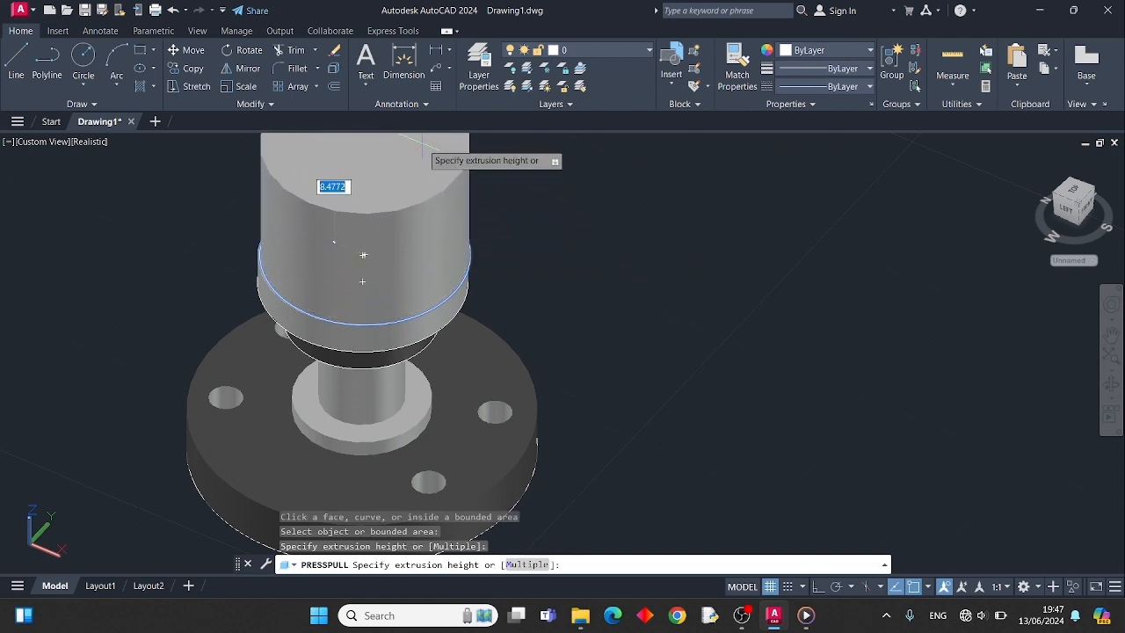
type("10")
key("Return")
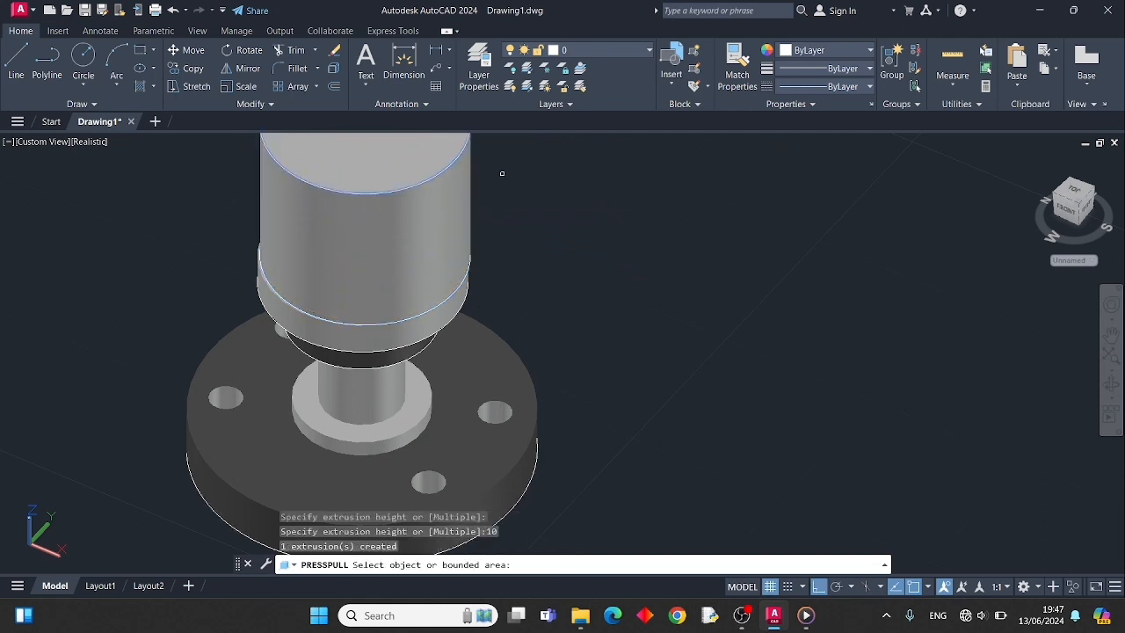
scroll(568, 254, "down", 3)
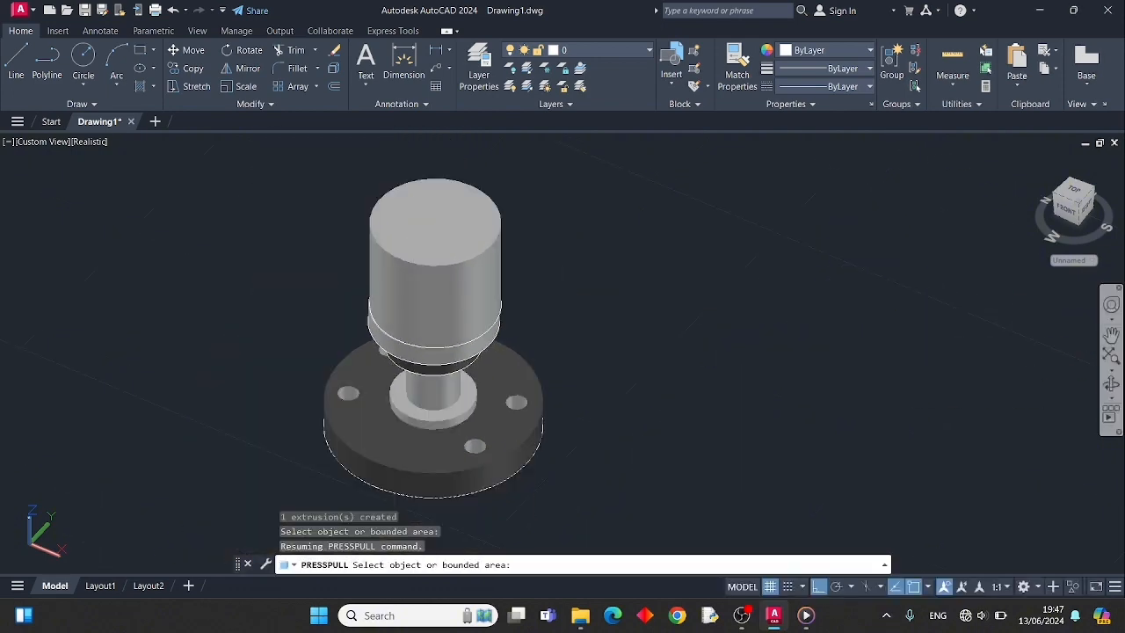
left_click(1113, 391)
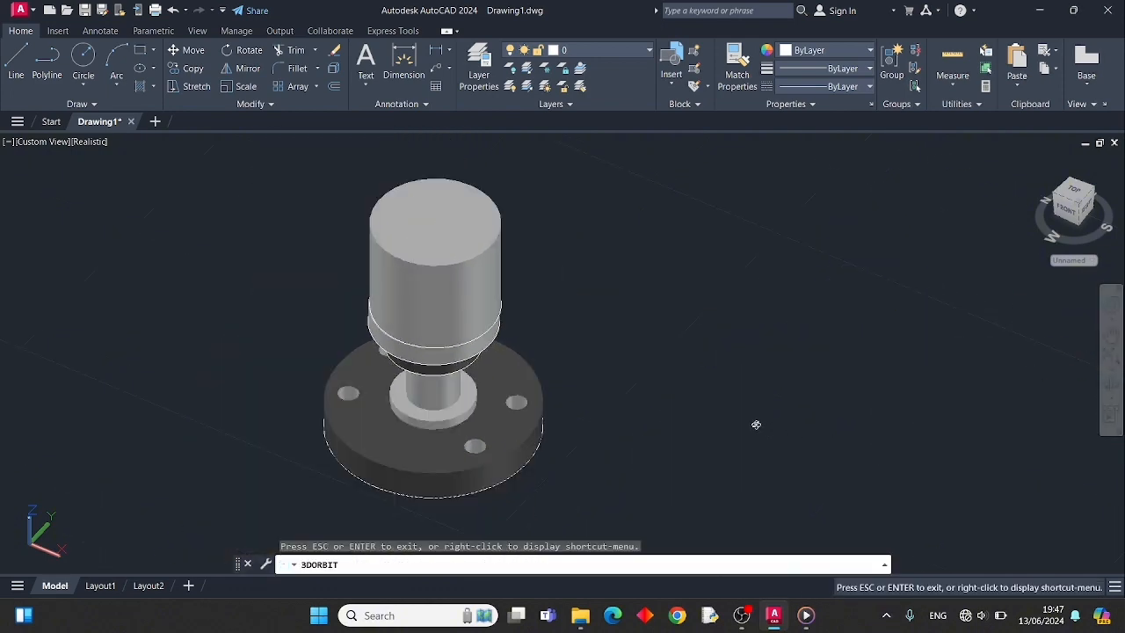
mouse_move(756, 422)
left_mouse_down()
mouse_move(724, 375)
mouse_move(681, 351)
mouse_move(698, 359)
mouse_move(683, 331)
mouse_move(699, 417)
left_mouse_up()
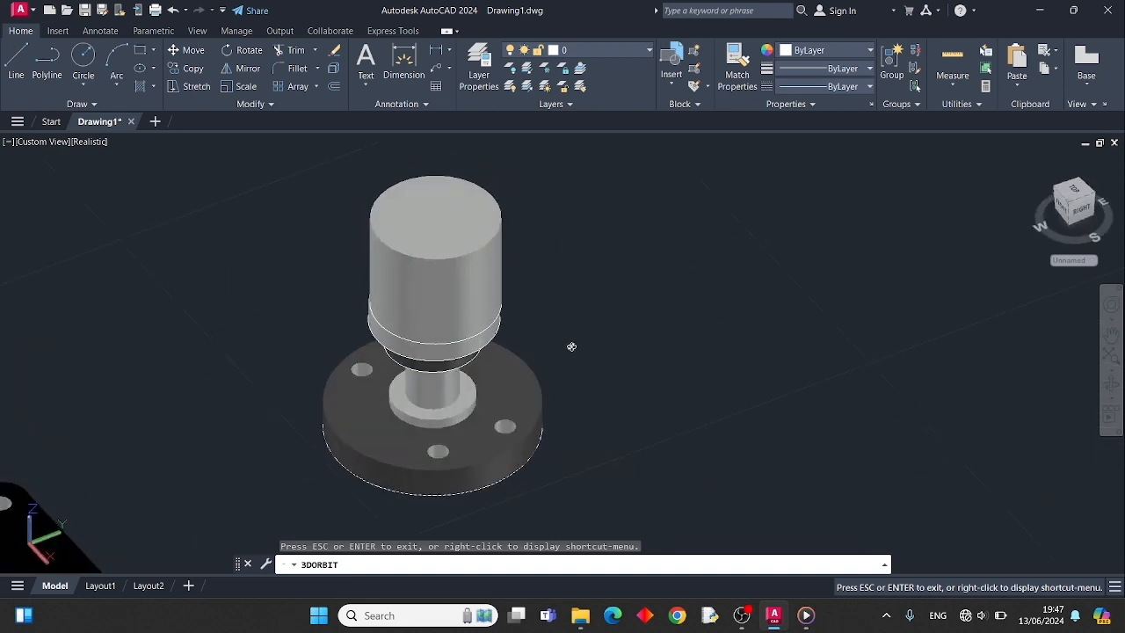
scroll(572, 347, "up", 2)
key("Escape")
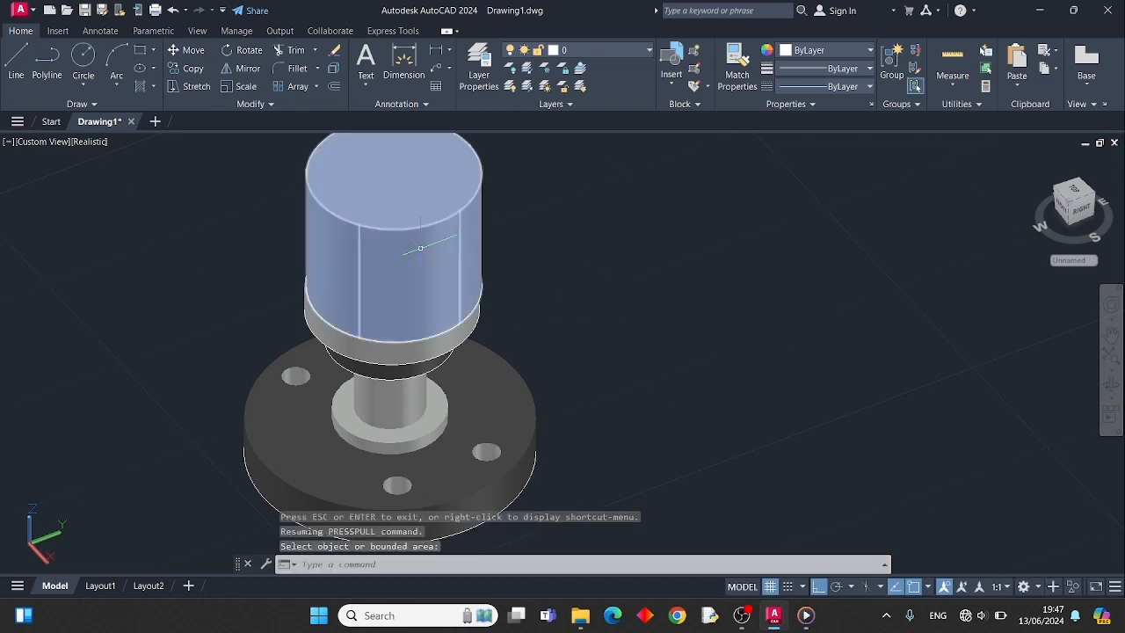
Step: Erase the extruded cylinder above the wide disc and the offset circle left on the disc's top face
key("Escape")
left_click(451, 252)
key("Delete")
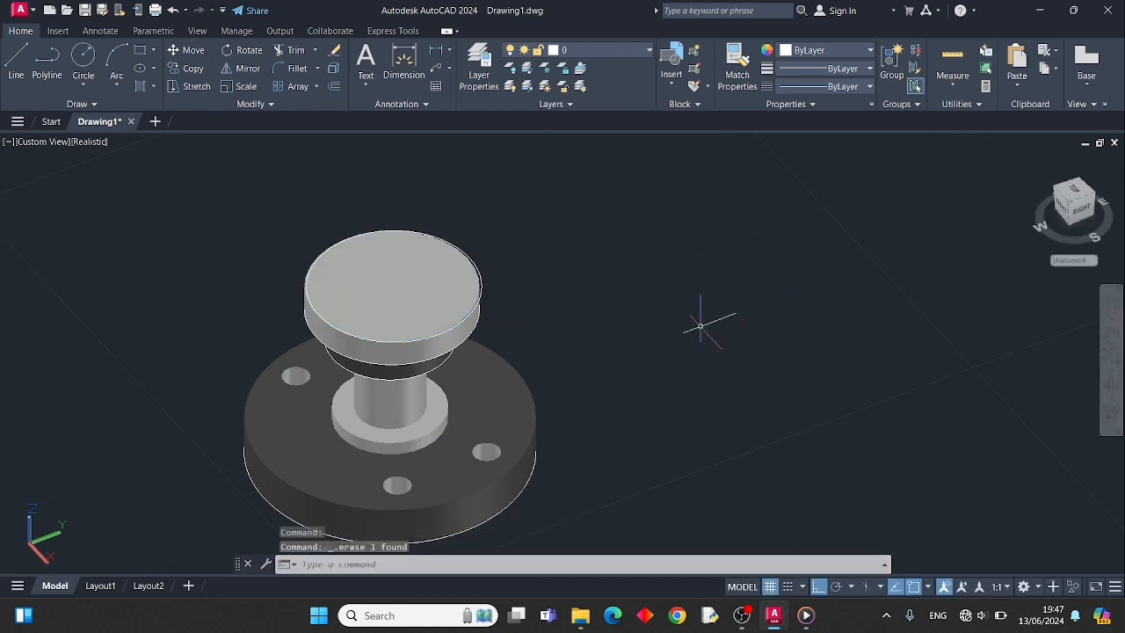
left_click(477, 295)
left_click(480, 296)
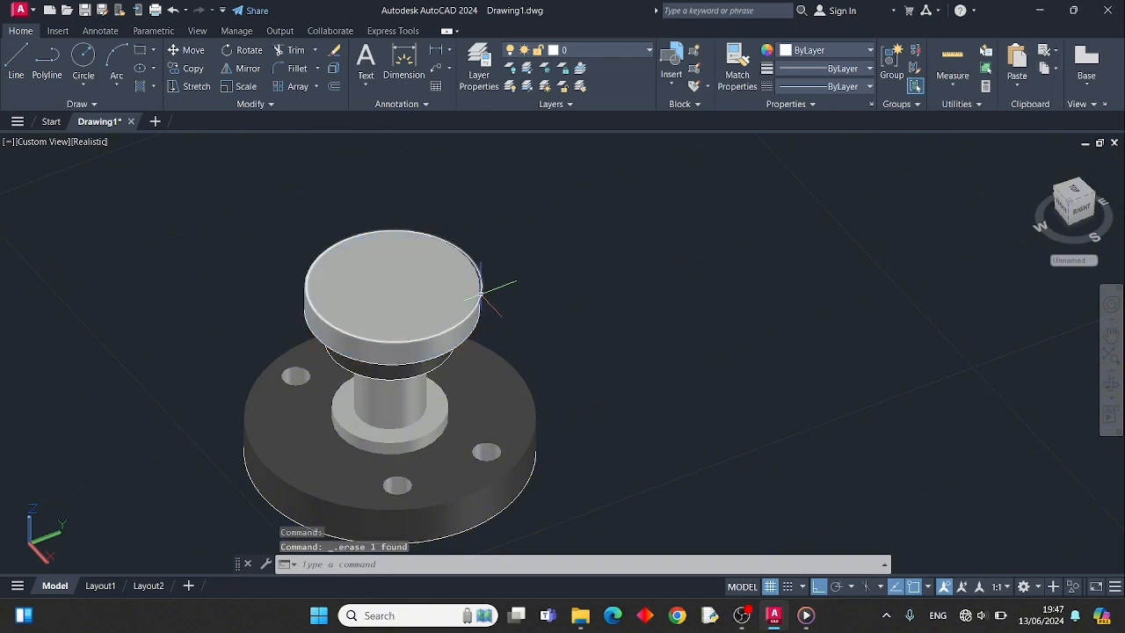
key("Escape")
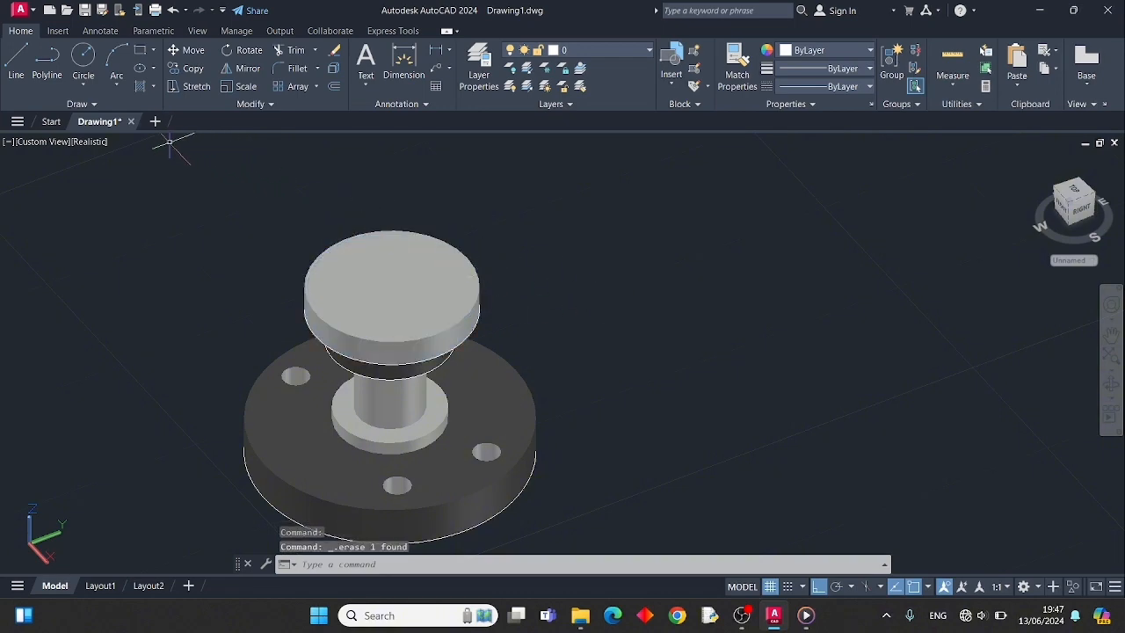
left_click(85, 55)
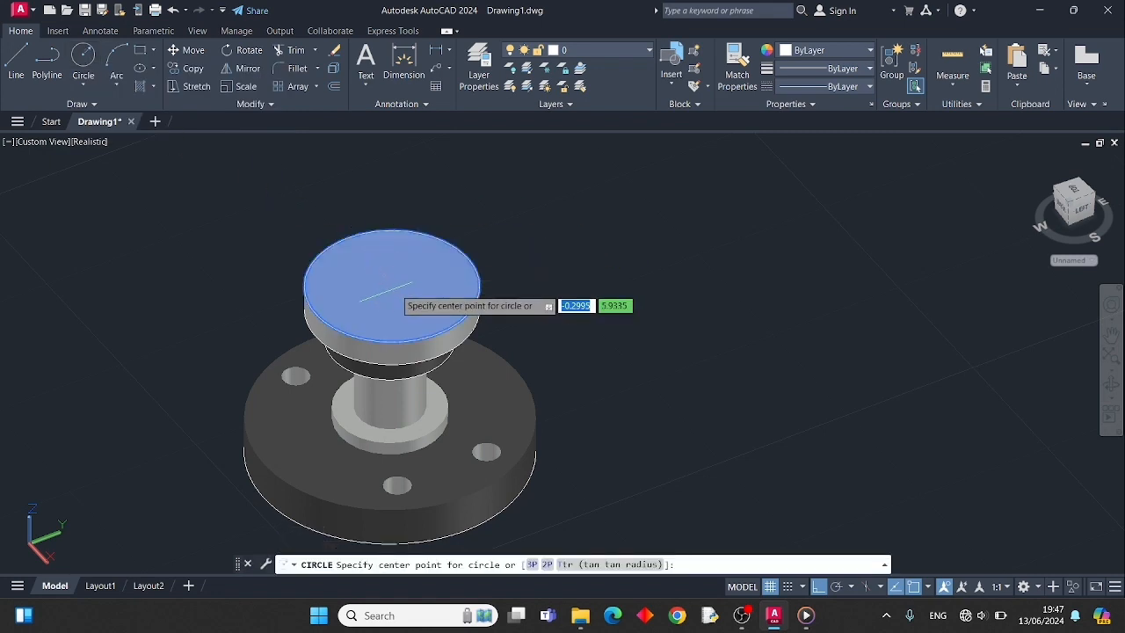
left_click(394, 290)
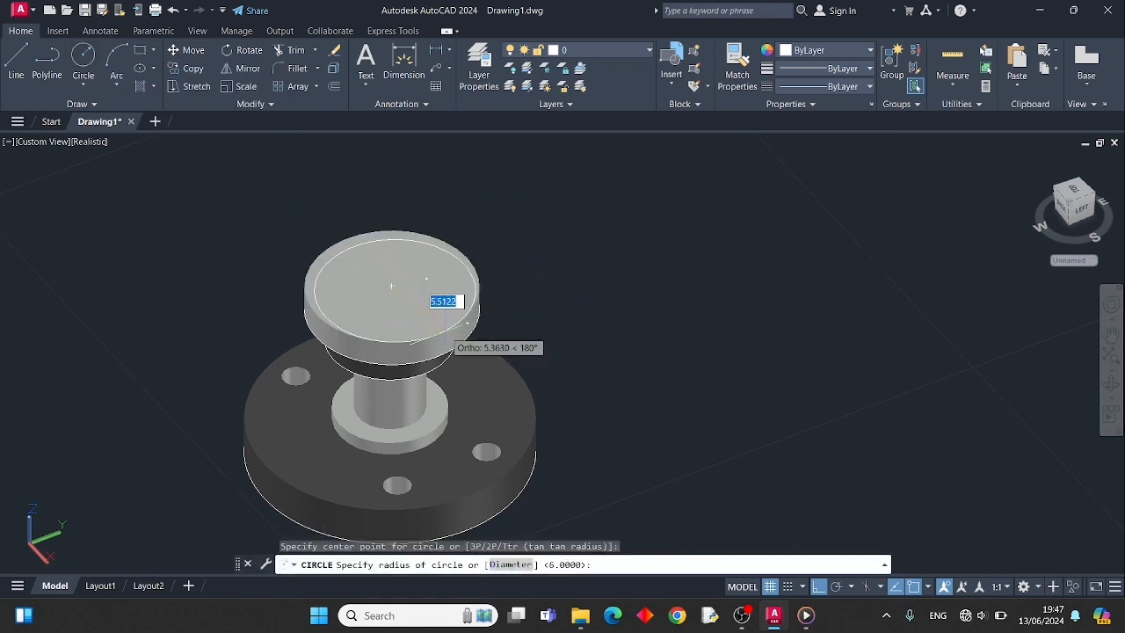
key("Escape")
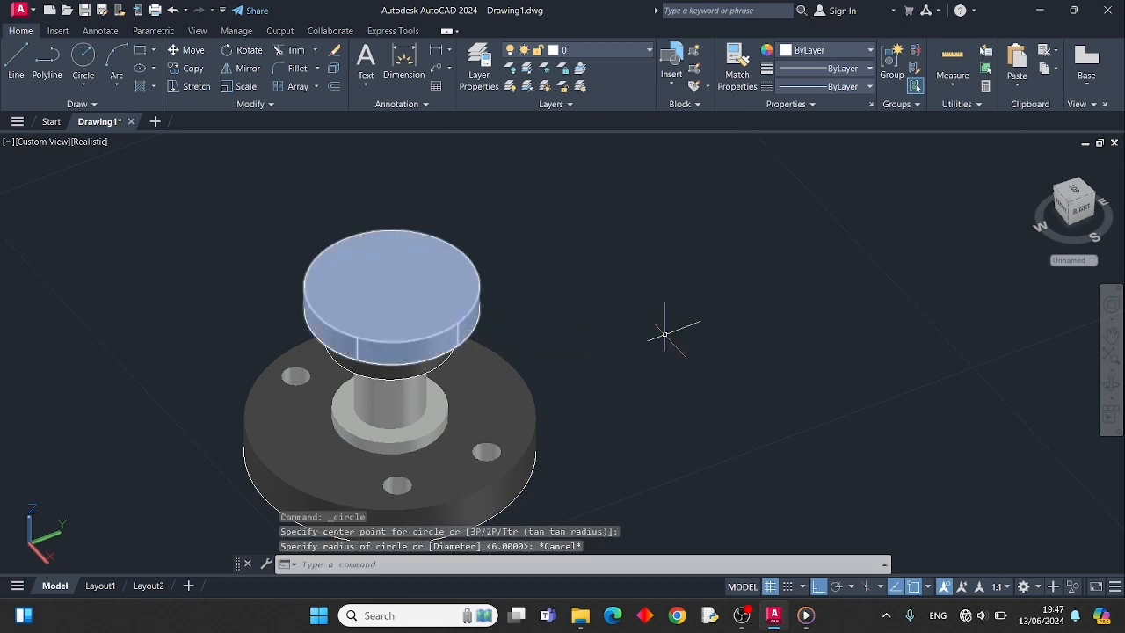
Step: Switch to the Top view and draw a circle of radius 6 centred on the wide top disc
left_click(41, 144)
left_click(70, 180)
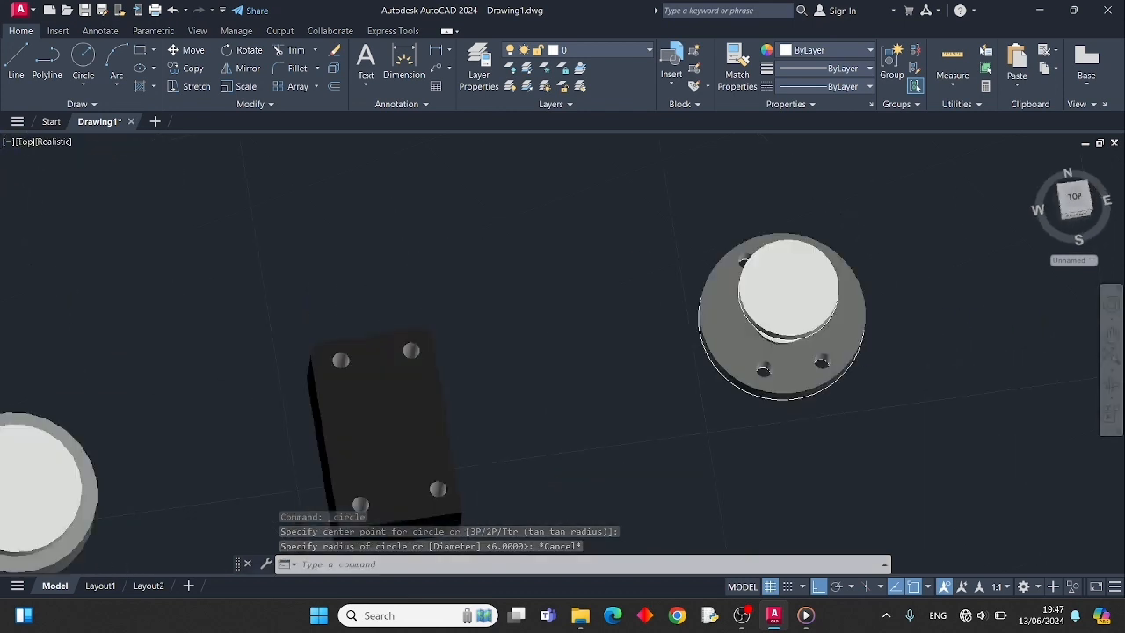
middle_click_drag(967, 284, 580, 316)
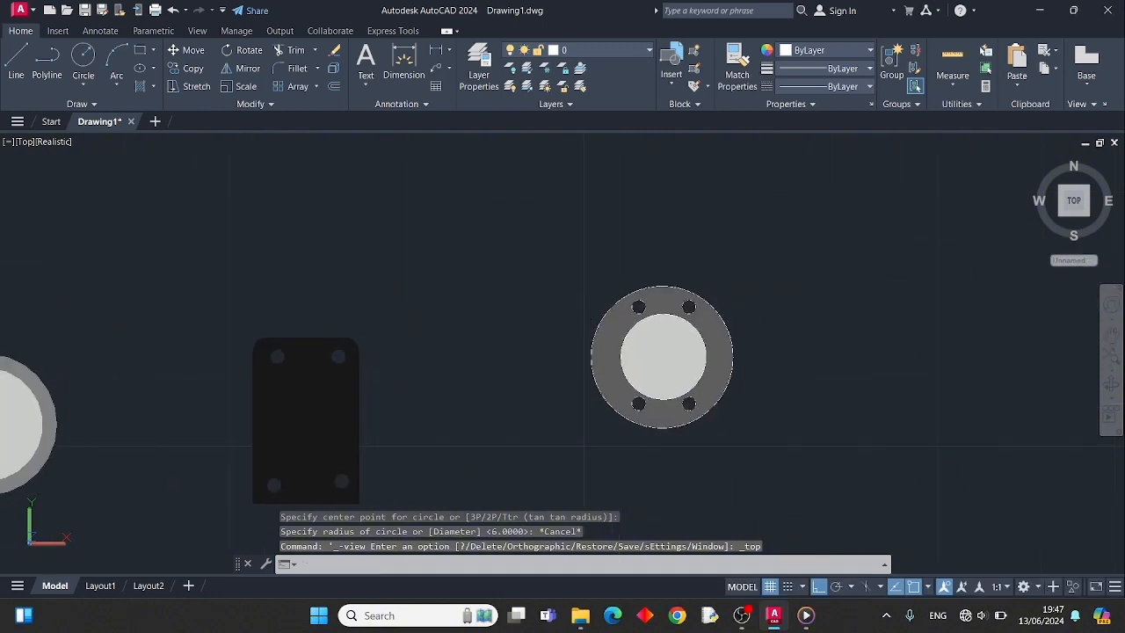
scroll(714, 316, "up", 5)
scroll(786, 415, "down", 2)
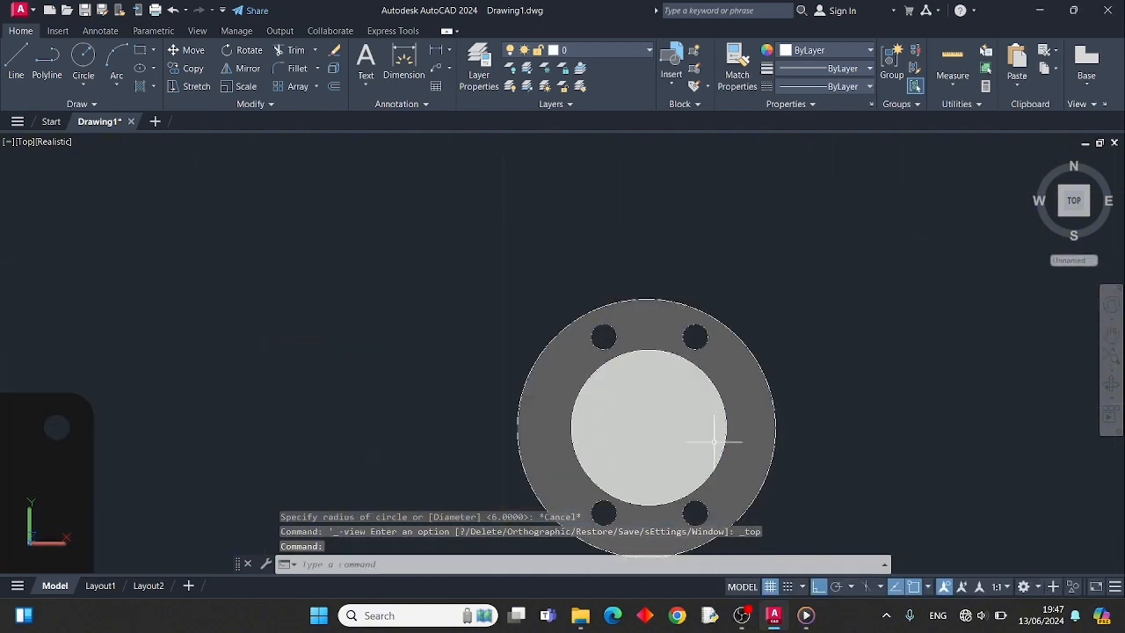
left_click(83, 57)
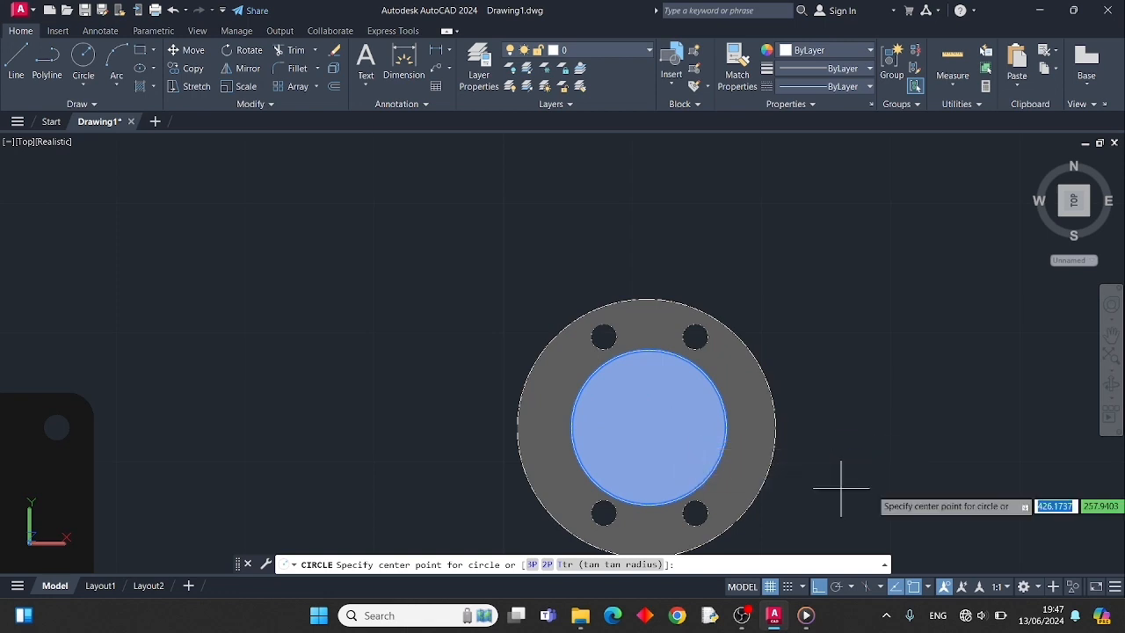
left_click(650, 428)
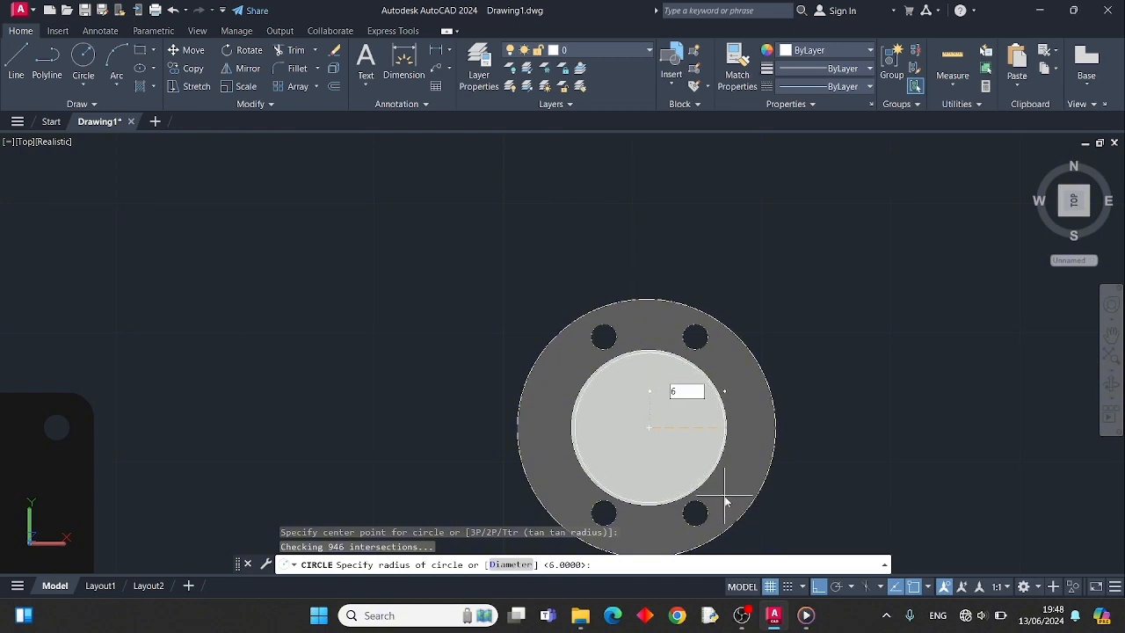
key("Return")
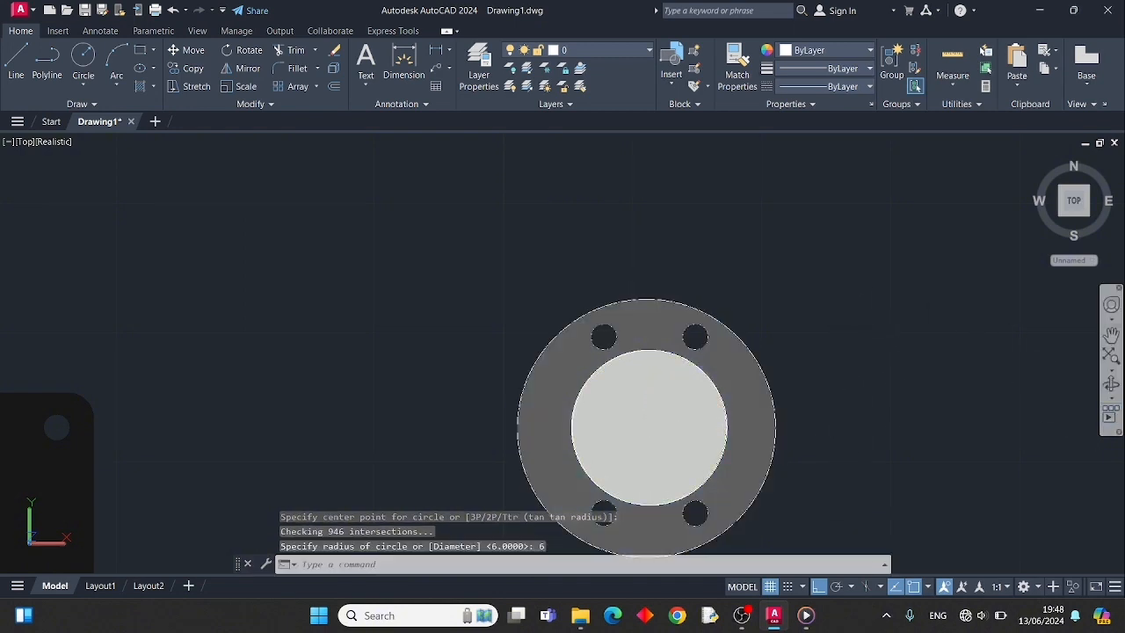
Step: Switch to the SW Isometric view and extrude the radius 6 circle on the top disc upward by 10 with Presspull
left_click(27, 142)
left_click(98, 269)
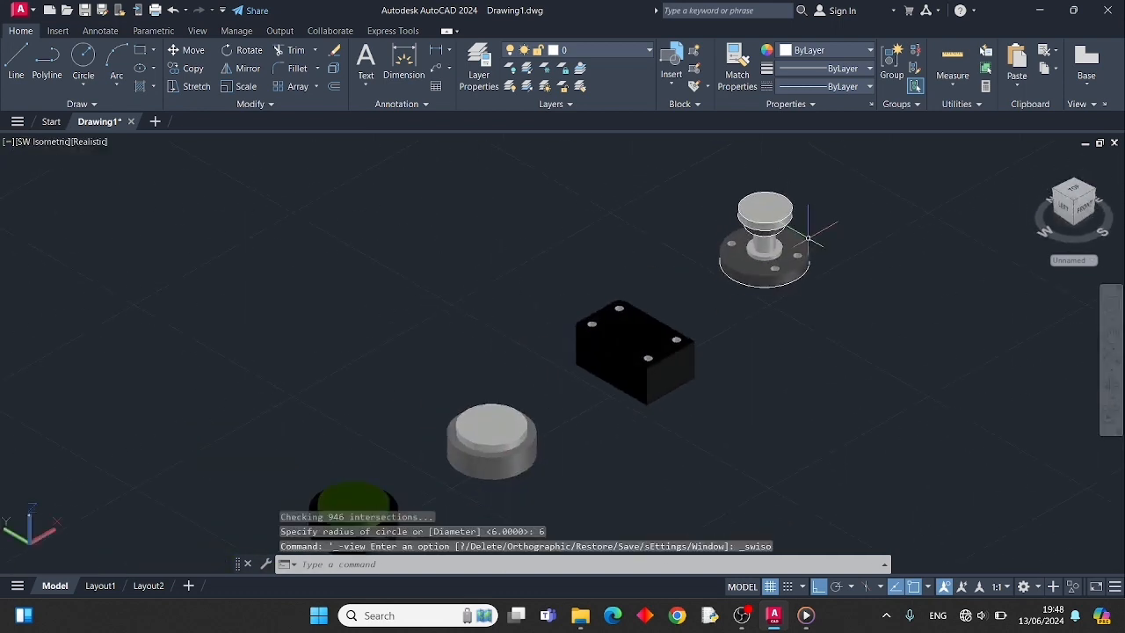
scroll(808, 238, "up", 5)
middle_click_drag(782, 168, 706, 282)
scroll(707, 282, "up", 3)
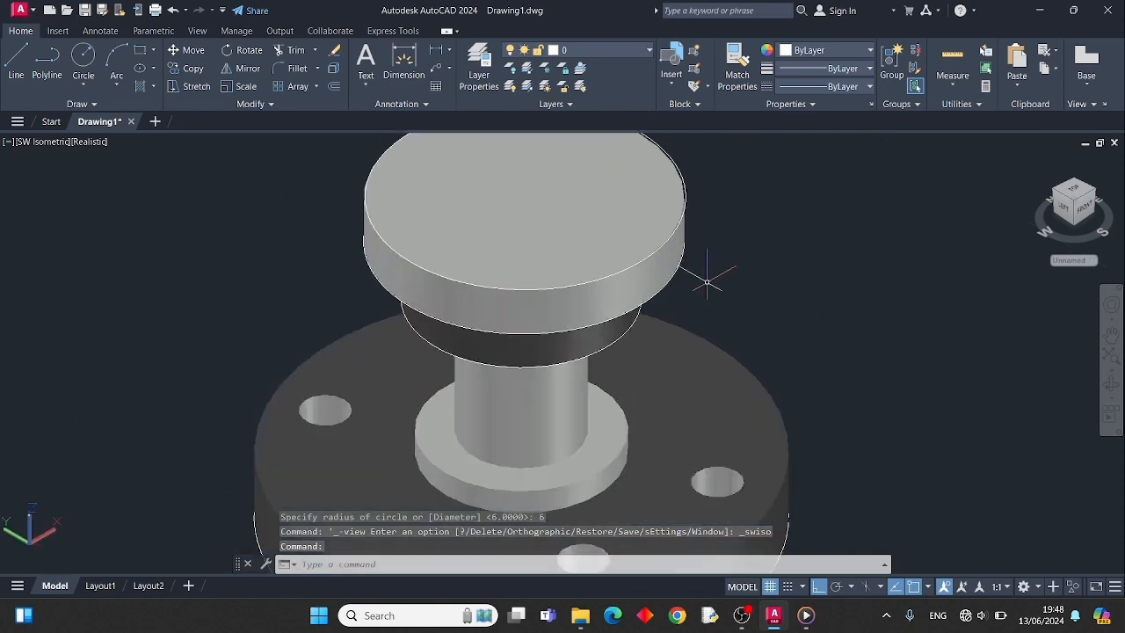
scroll(707, 282, "down", 3)
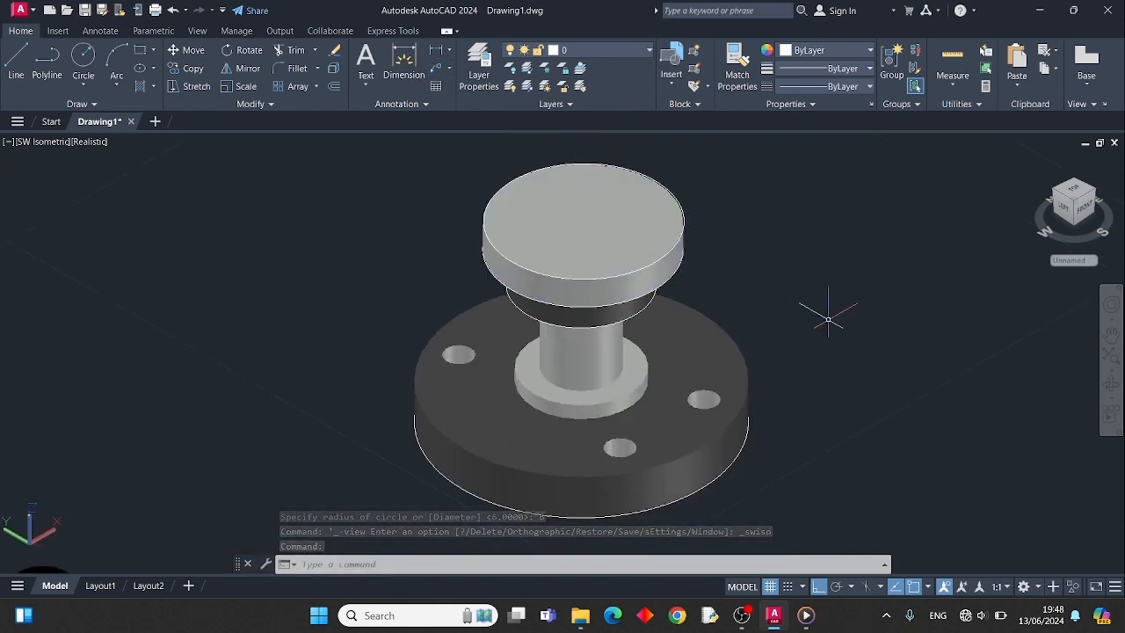
type("pr")
left_click(879, 367)
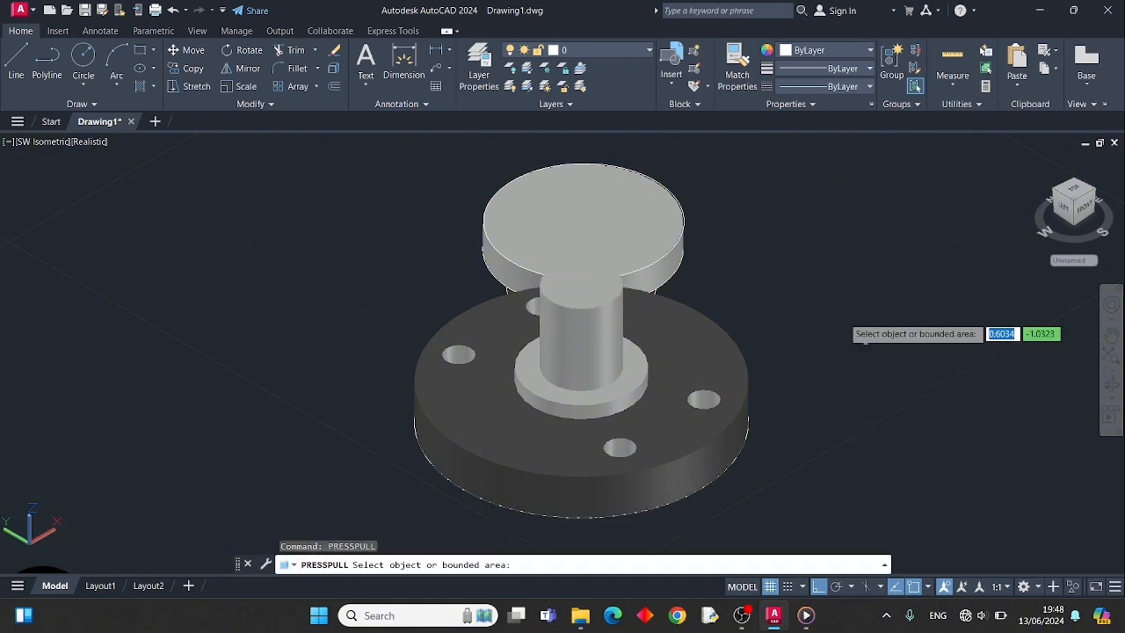
left_click(671, 214)
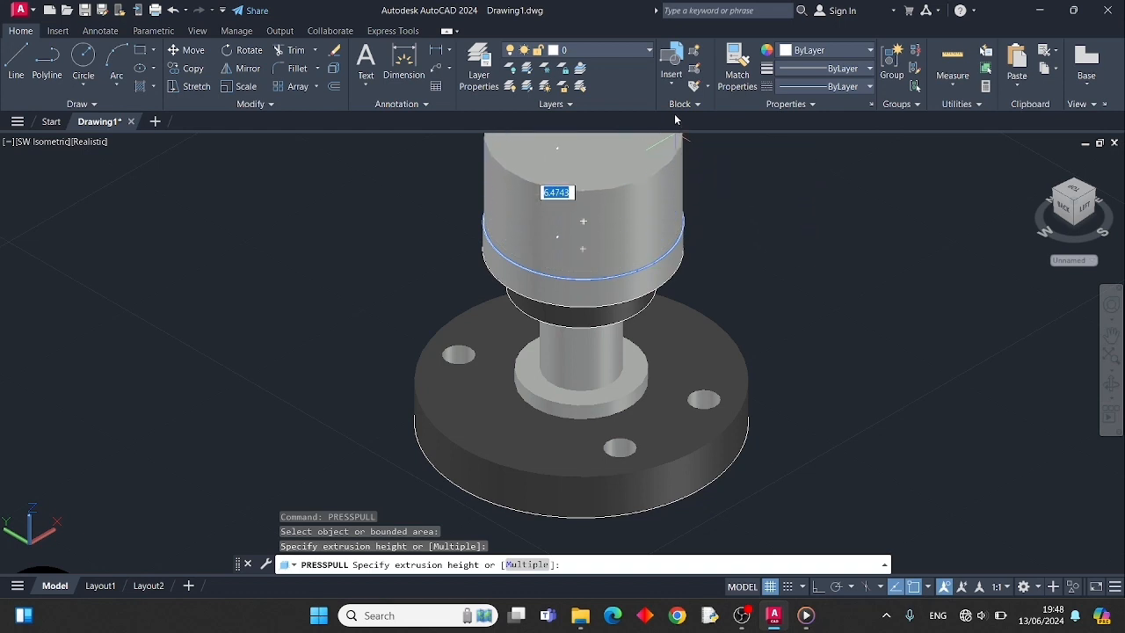
type("10")
key("Return")
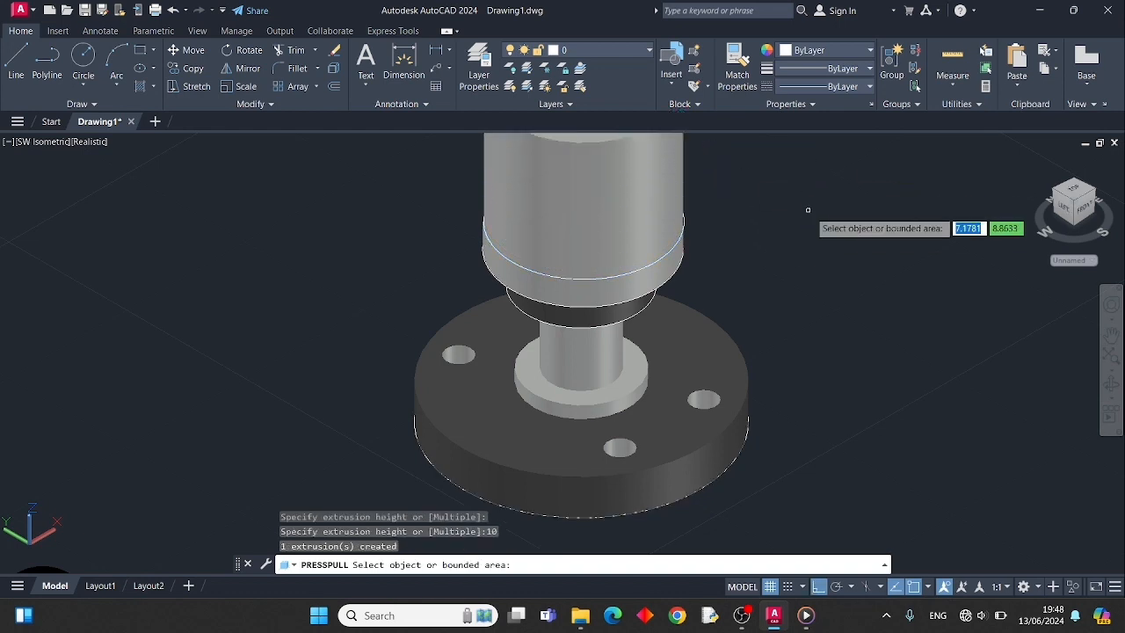
middle_click_drag(800, 224, 750, 348)
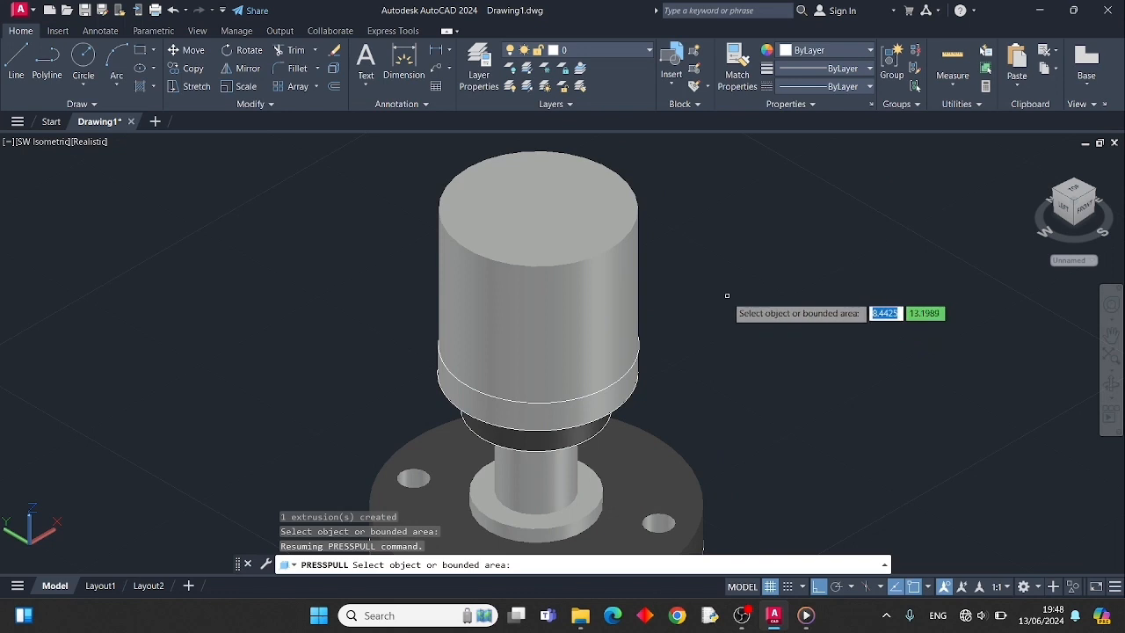
key("Return")
Step: Set the colour of the tall top cylinder solid to dark grey, color 252, through its properties
type("PR")
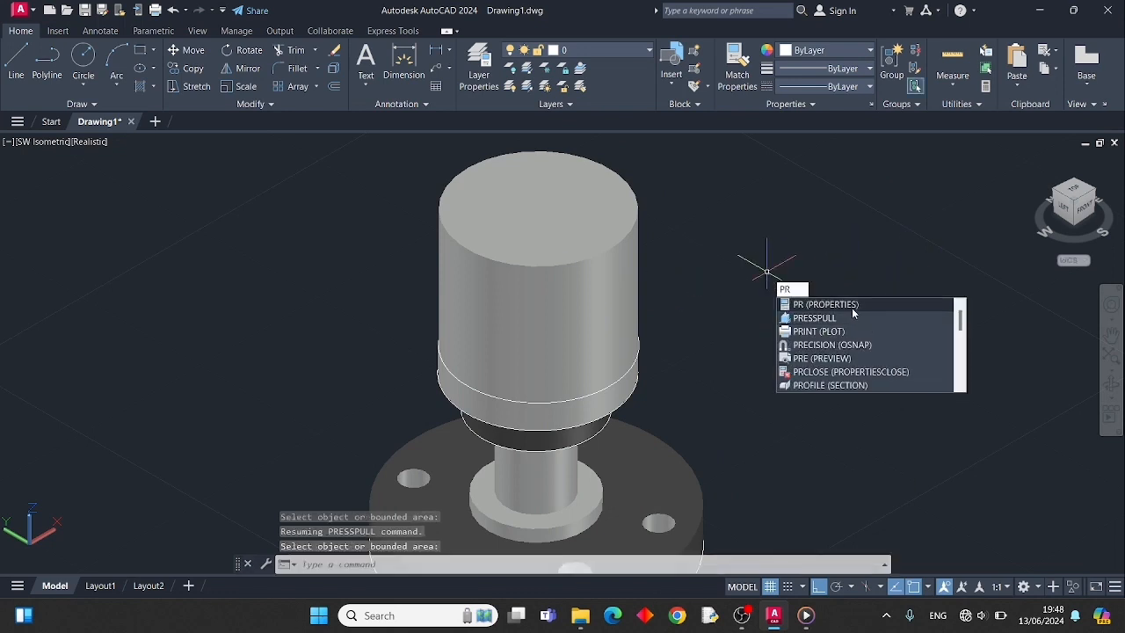
key("Return")
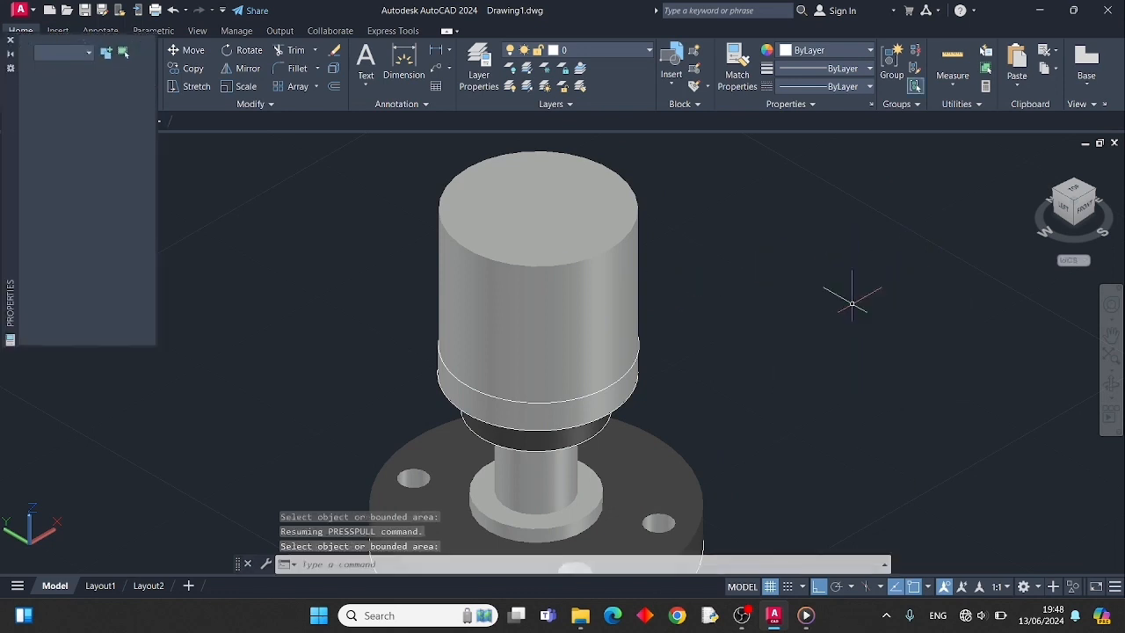
left_click(539, 291)
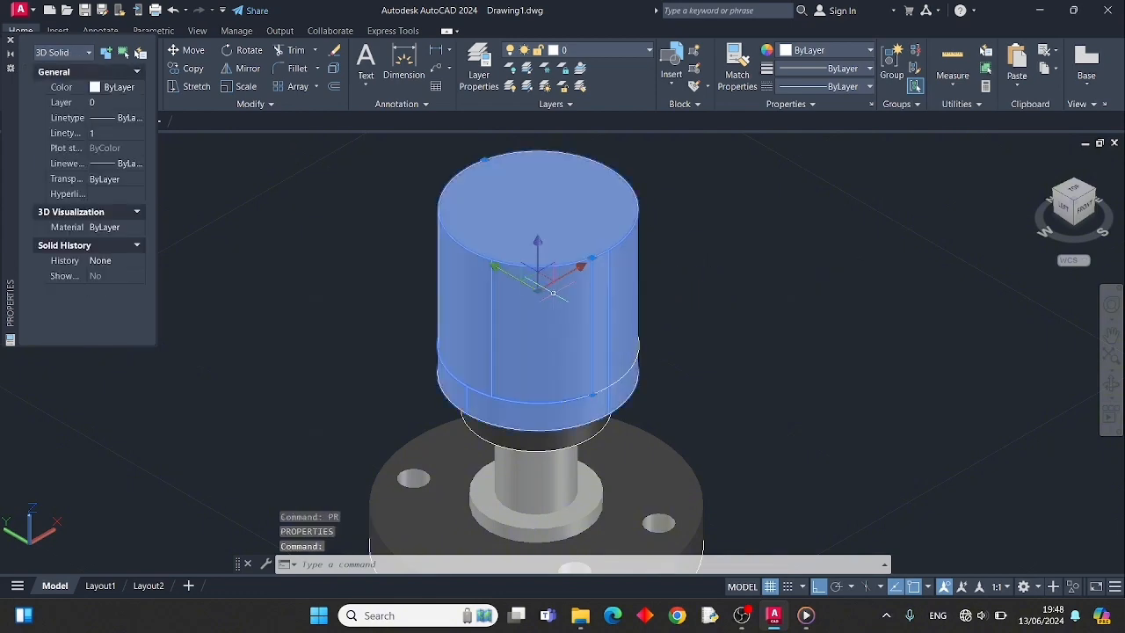
left_click(124, 88)
left_click(137, 88)
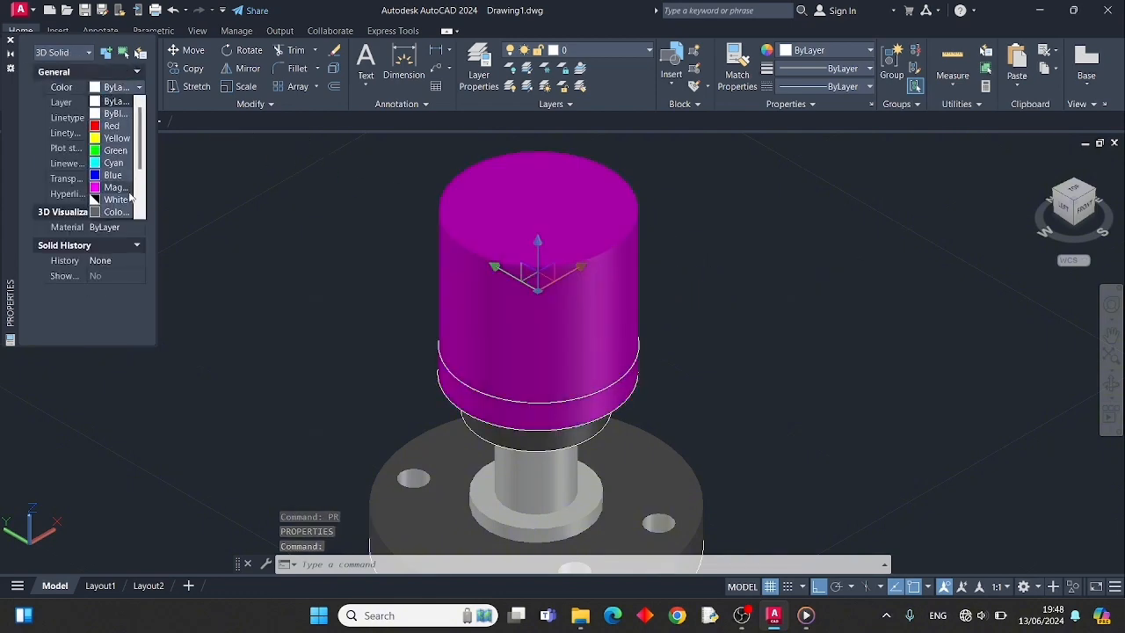
left_click(120, 213)
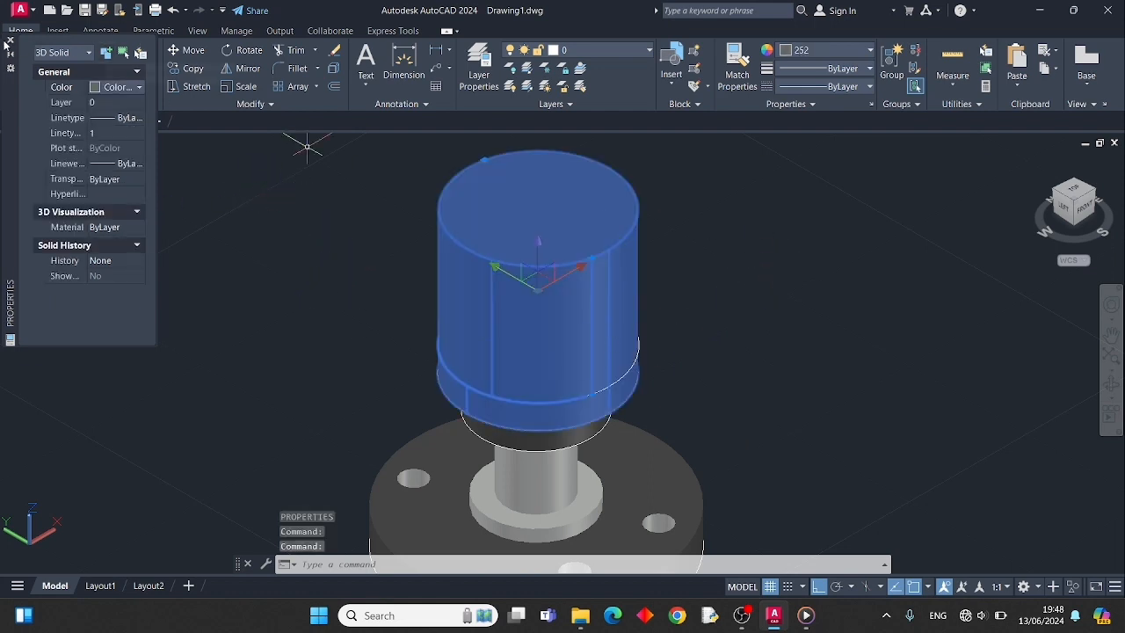
key("Escape")
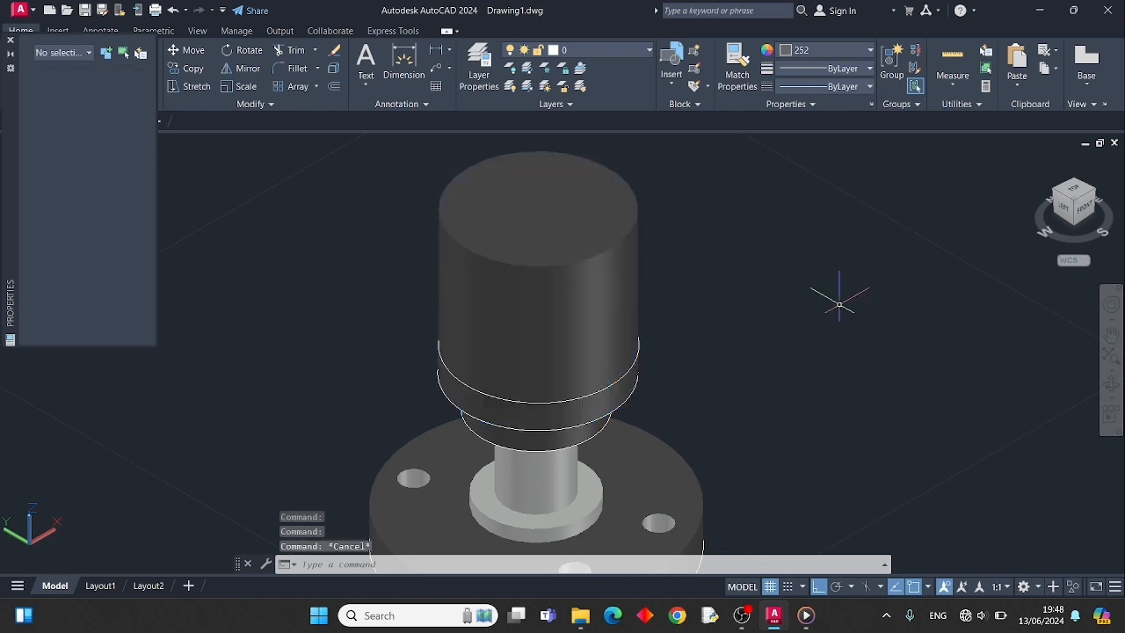
scroll(741, 316, "up", 3)
mouse_move(741, 317)
middle_mouse_down()
mouse_move(741, 329)
mouse_move(788, 203)
middle_mouse_up()
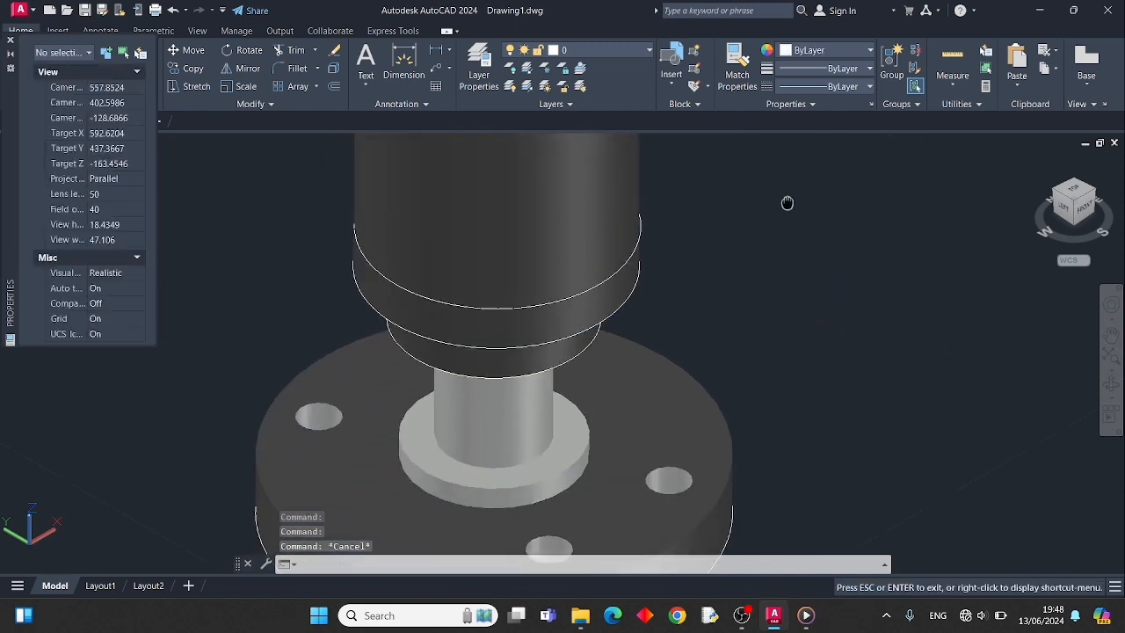
Step: Clear the selection and close the Properties palette
key("Escape")
scroll(635, 306, "down", 2)
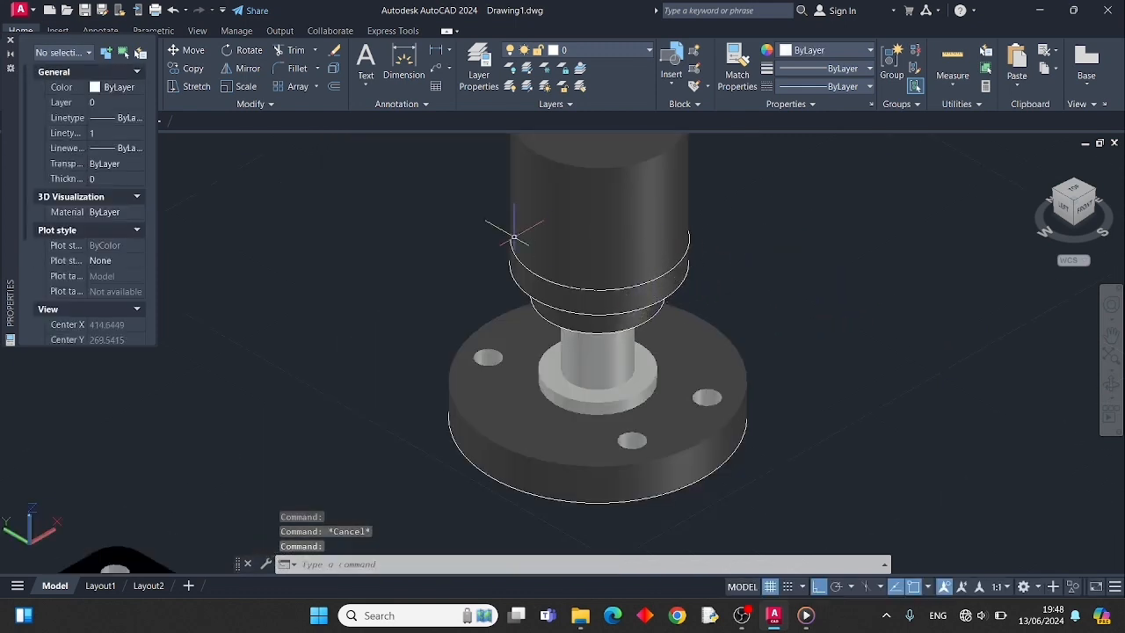
left_click(9, 36)
scroll(827, 324, "down", 1)
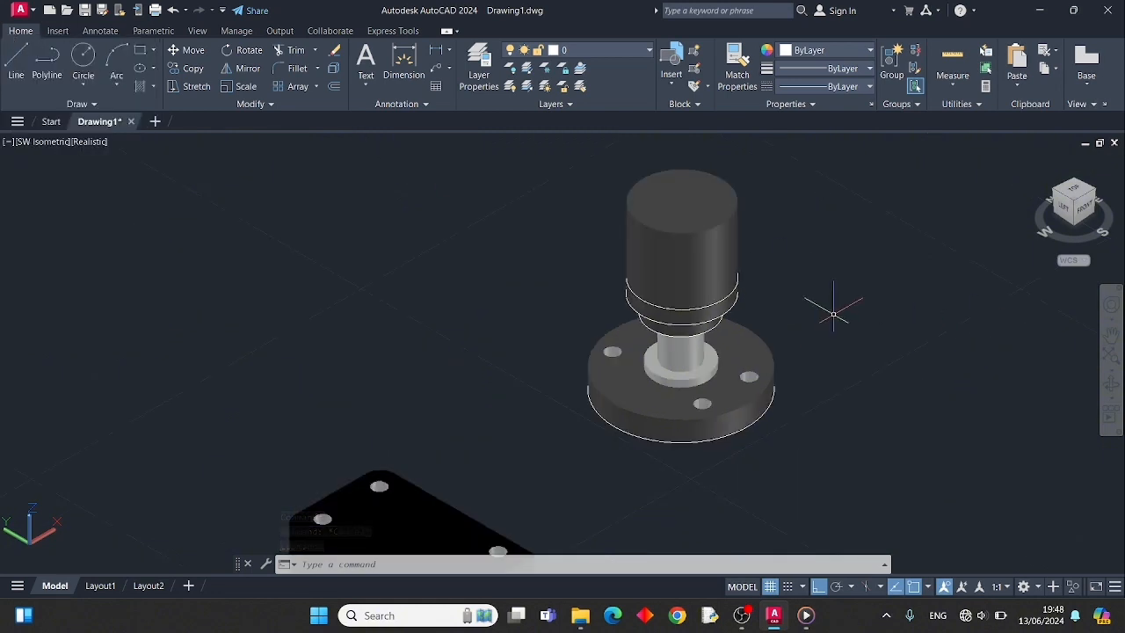
Step: Move all the flanged part's visible solids together along the positive X axis, clear of their construction circles
scroll(673, 334, "down", 2)
left_click(665, 274)
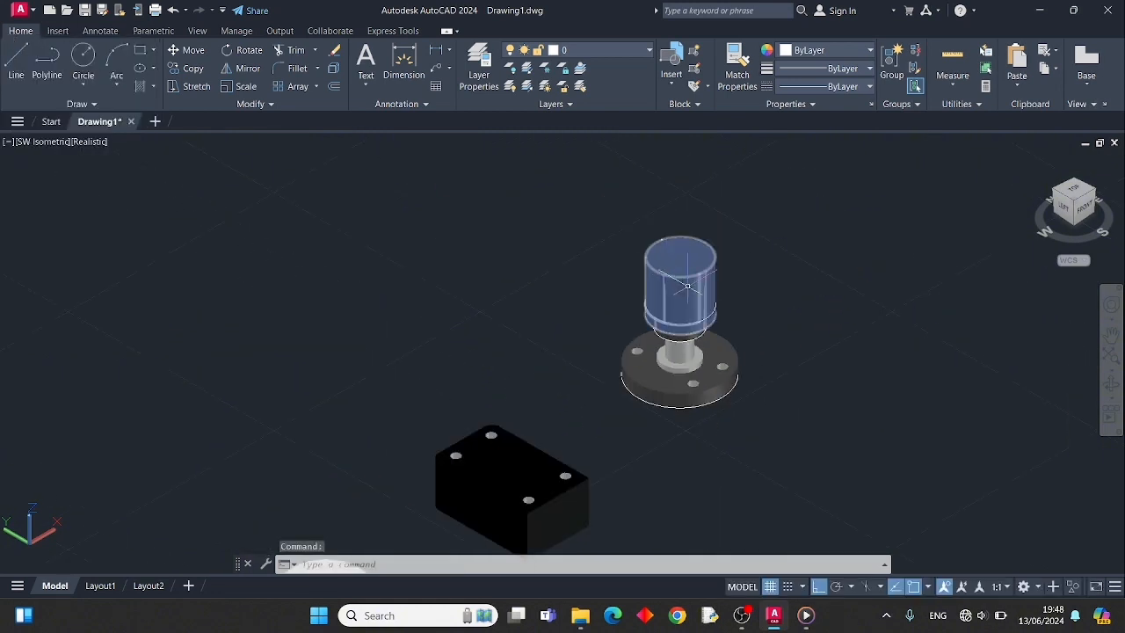
left_click(694, 338)
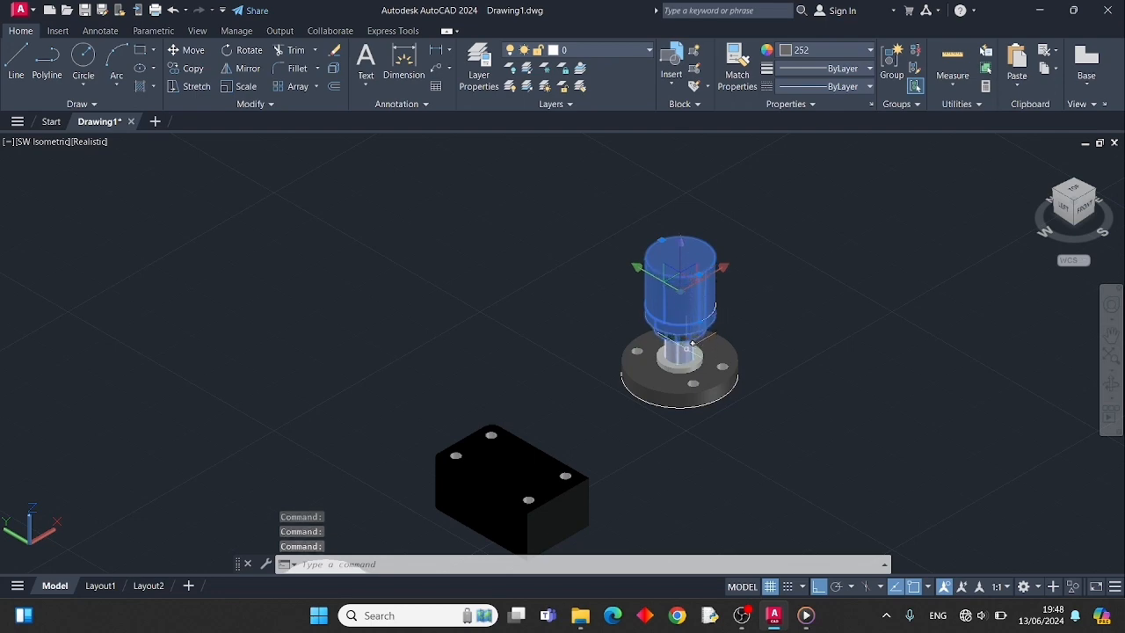
left_click(679, 355)
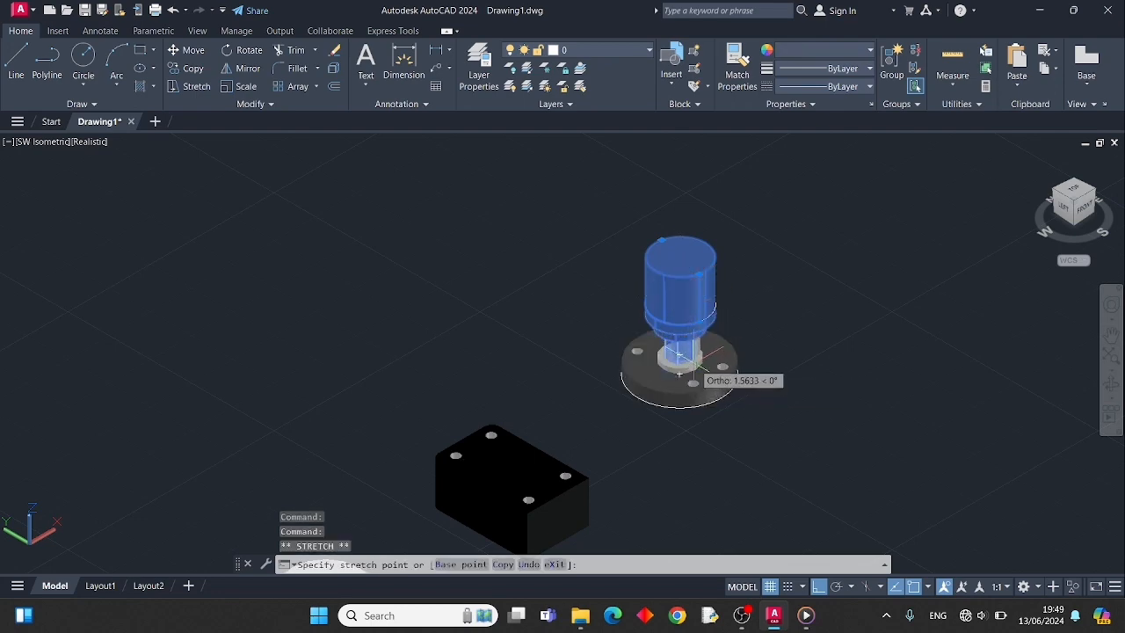
key("Escape")
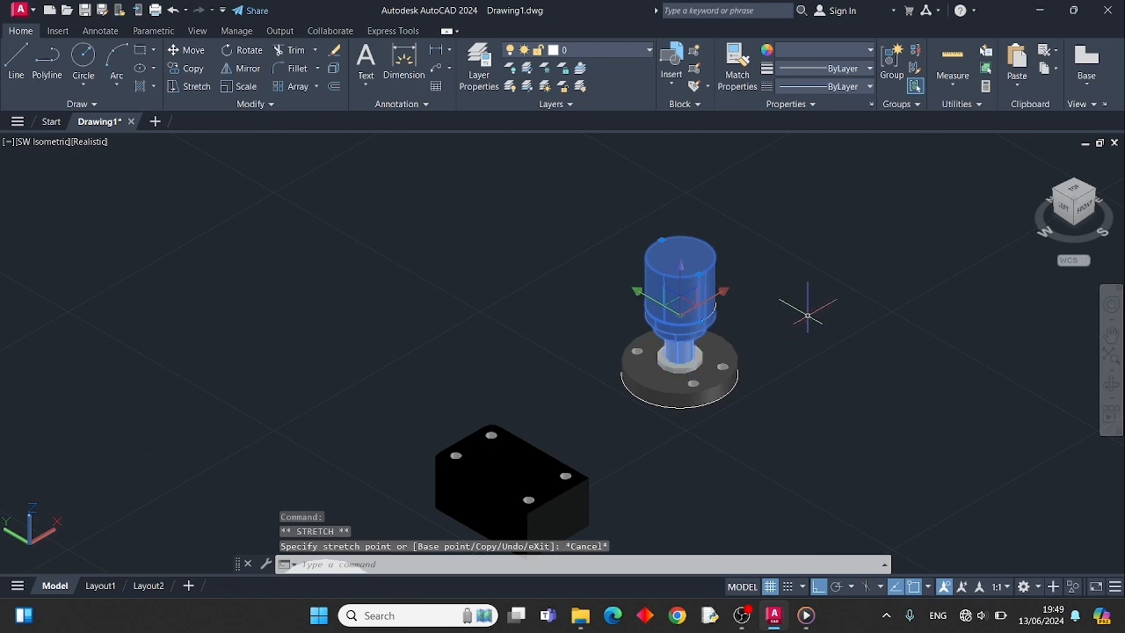
scroll(774, 317, "up", 3)
left_click(585, 403)
left_click(583, 405)
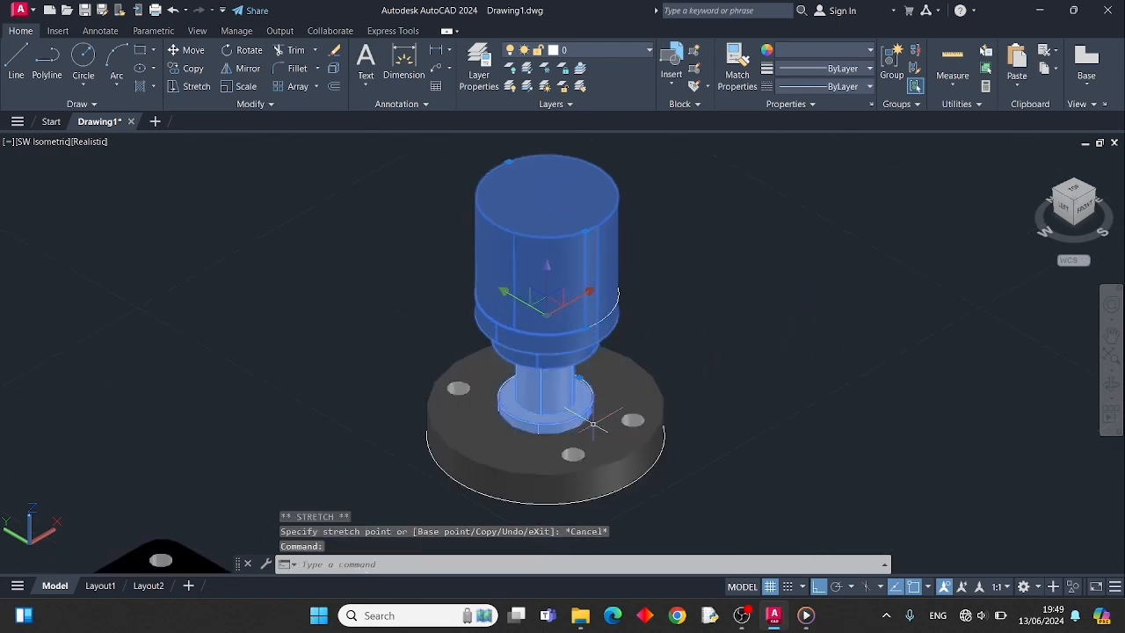
left_click(615, 437)
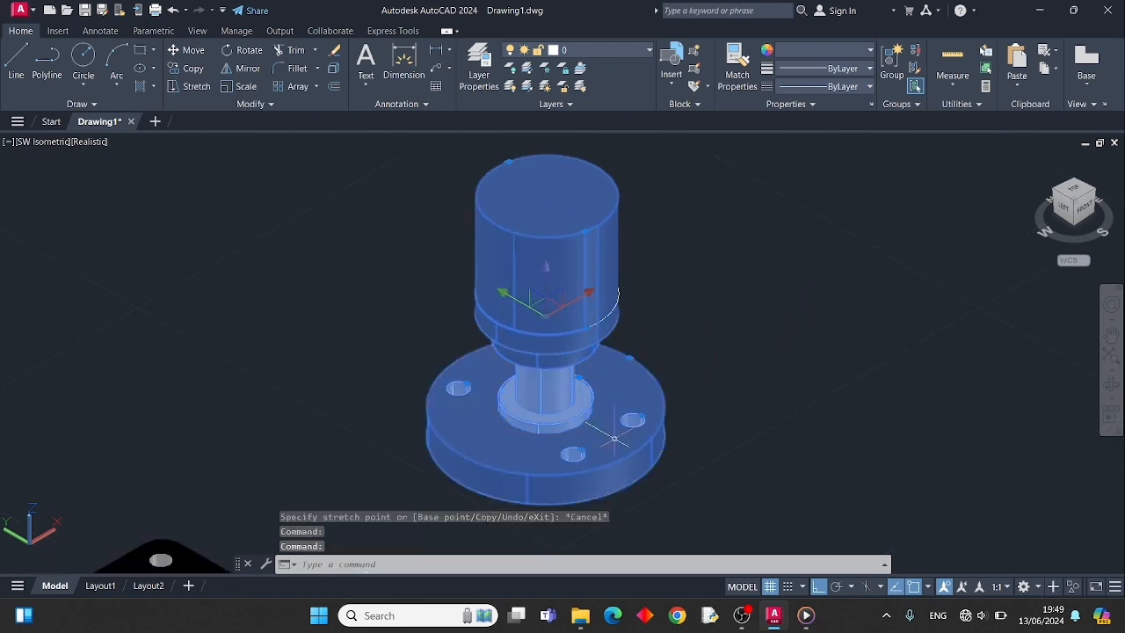
left_click(188, 50)
left_click(546, 338)
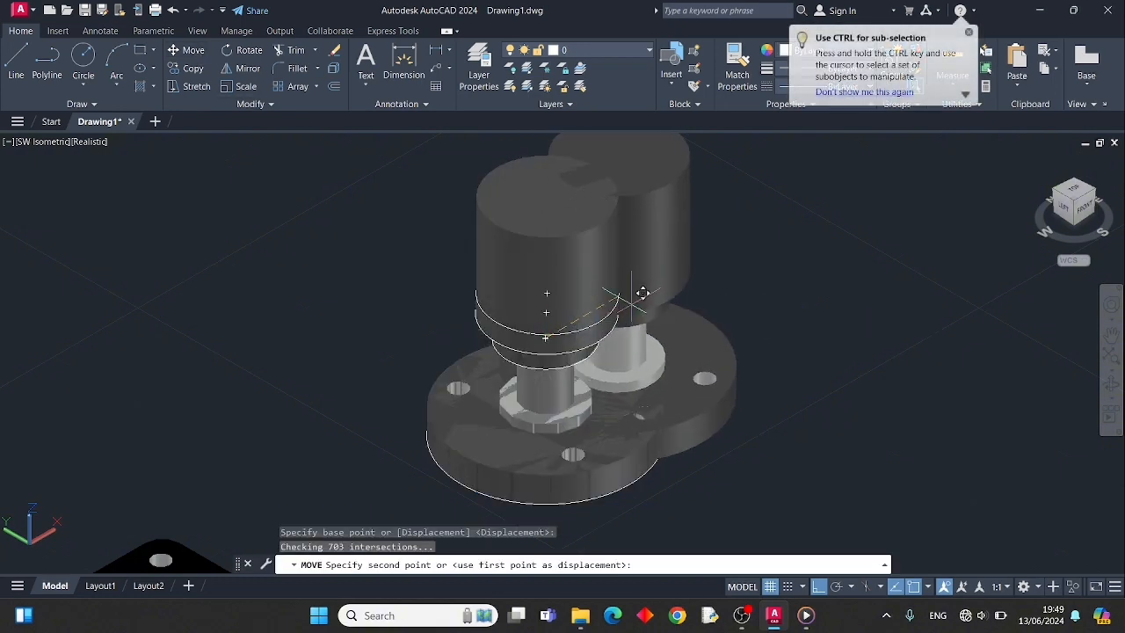
left_click(800, 257)
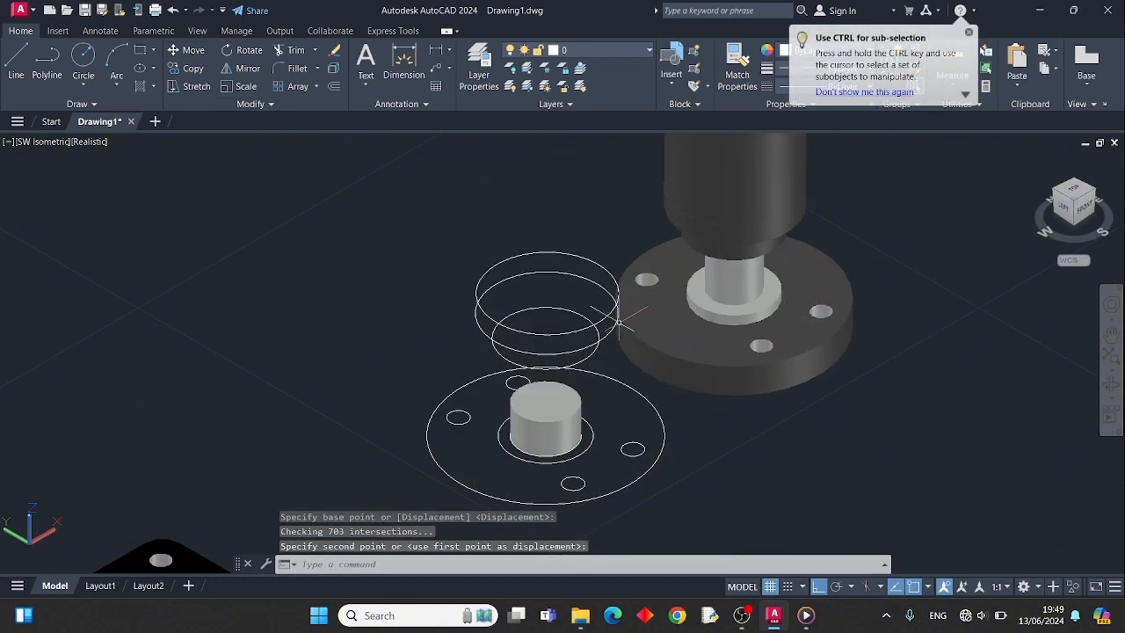
Step: Erase the leftover light grey short cylinder and all the construction circles remaining at the flanged part's original position
left_click(571, 430)
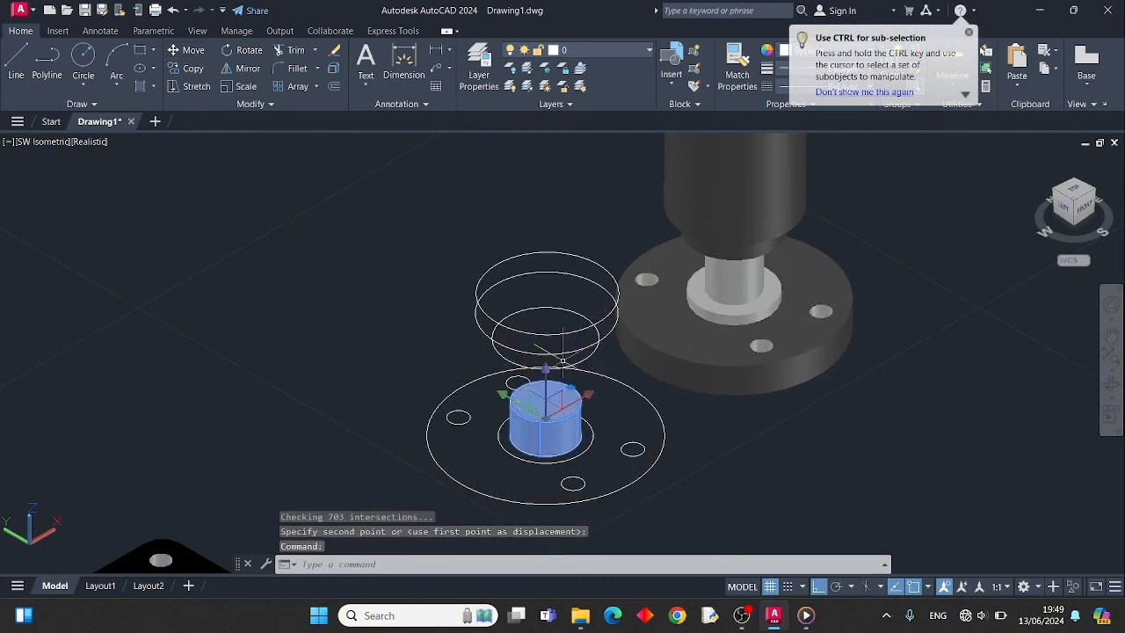
left_click(572, 332)
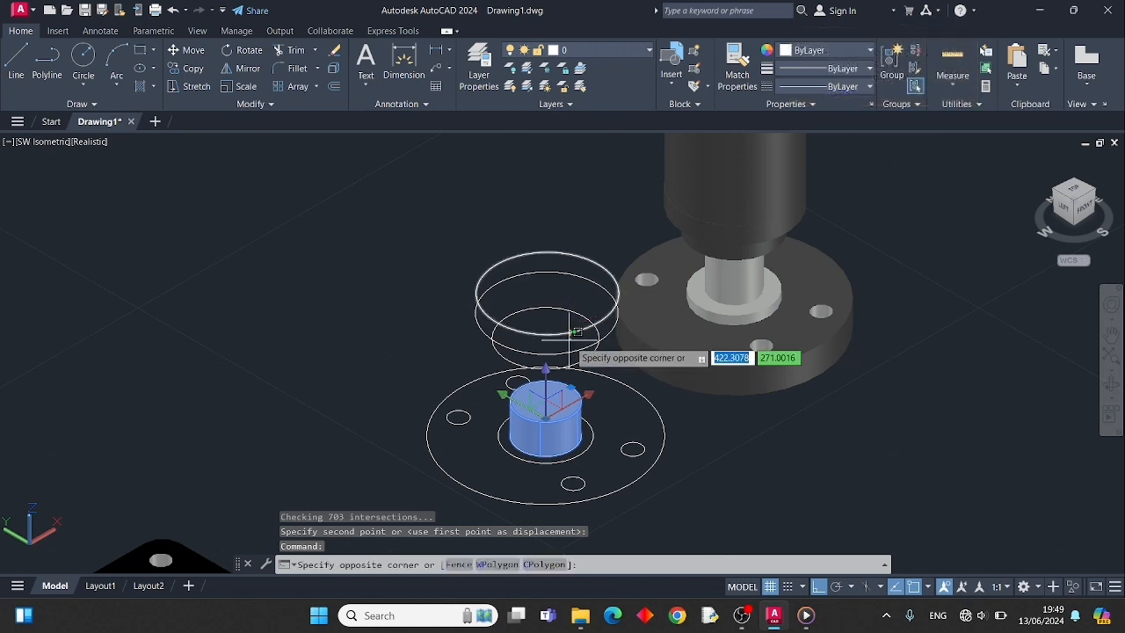
left_click(601, 320)
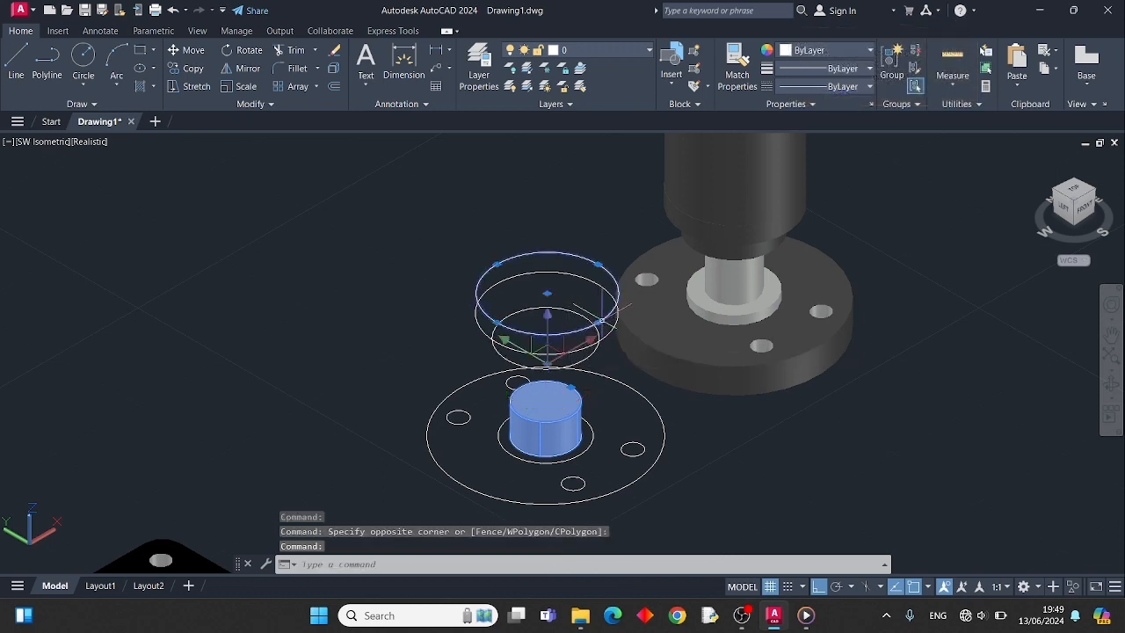
left_click(603, 341)
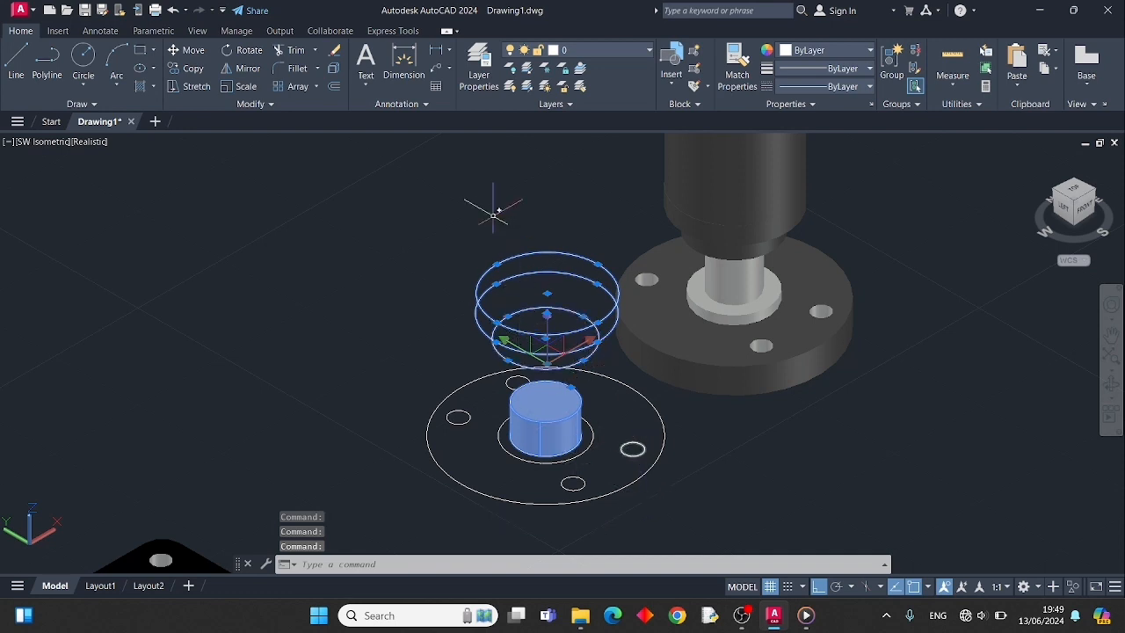
mouse_move(474, 201)
left_mouse_down()
mouse_move(507, 253)
mouse_move(531, 475)
left_mouse_up()
left_click(419, 263)
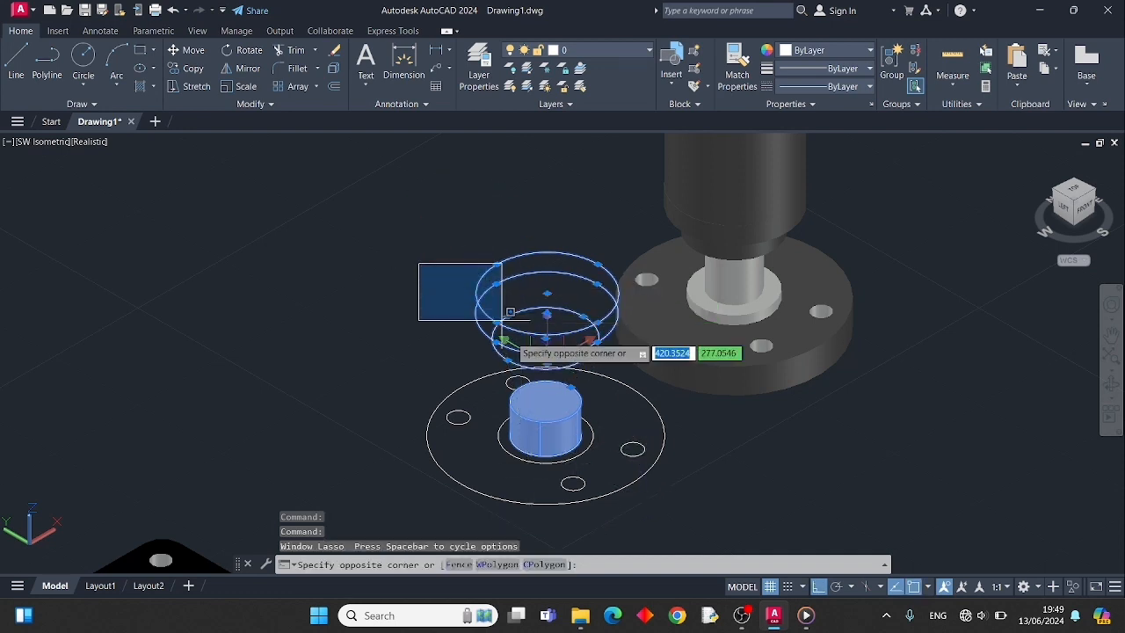
left_click(655, 507)
key("Delete")
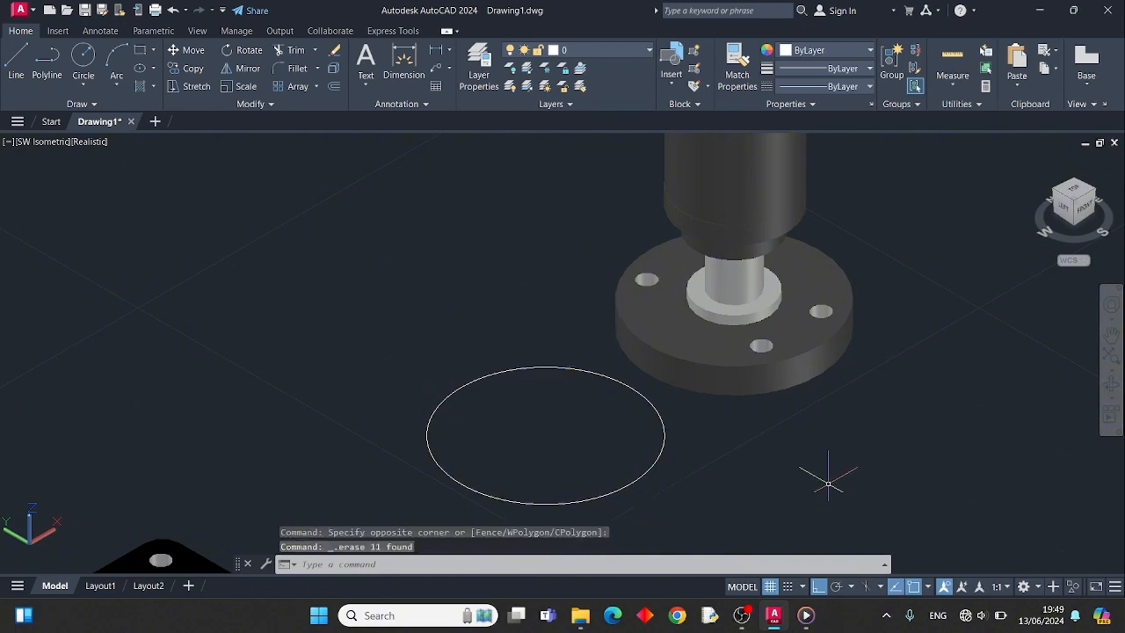
left_click(660, 458)
key("Delete")
Step: Move all the flanged part's solids together back along the negative X axis to the cleared area
left_click(766, 148)
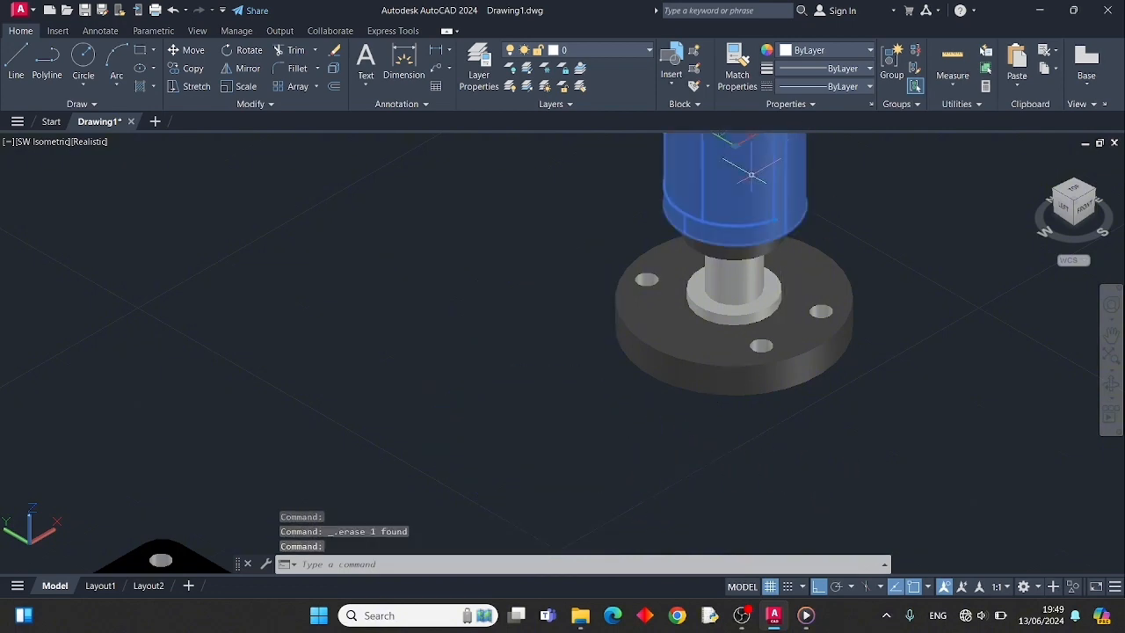
left_click(742, 283)
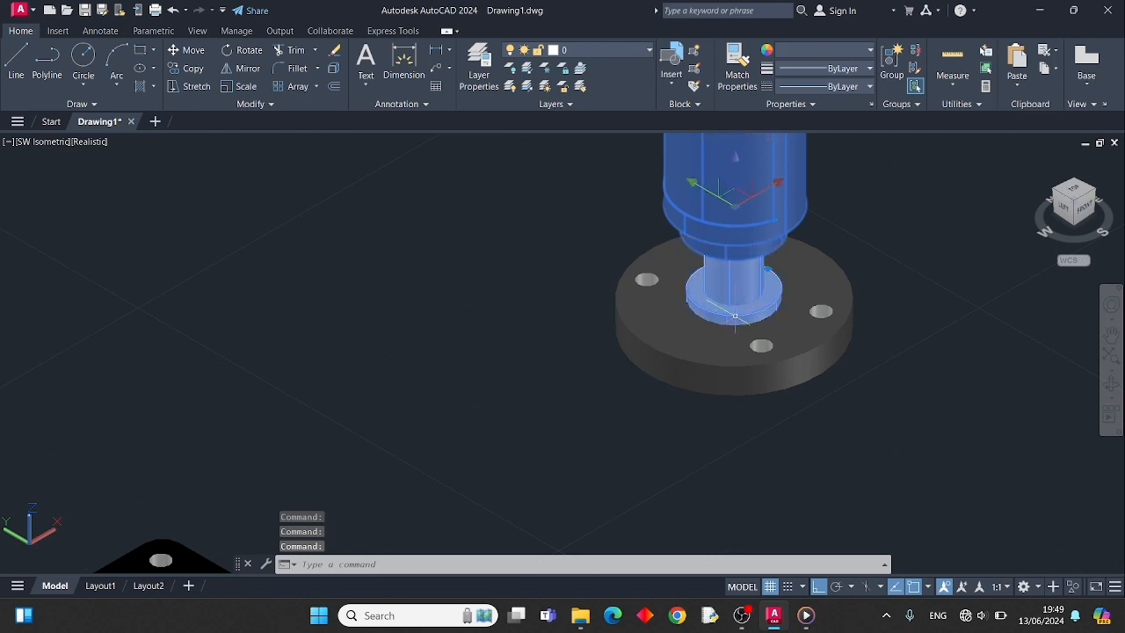
left_click(732, 343)
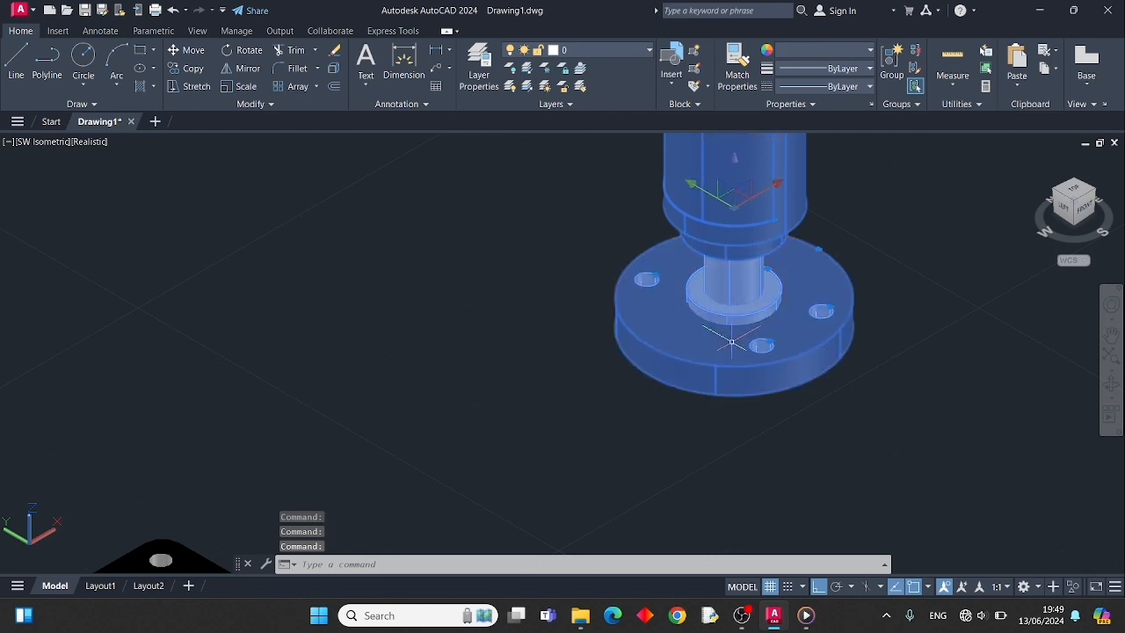
left_click(186, 50)
left_click(734, 229)
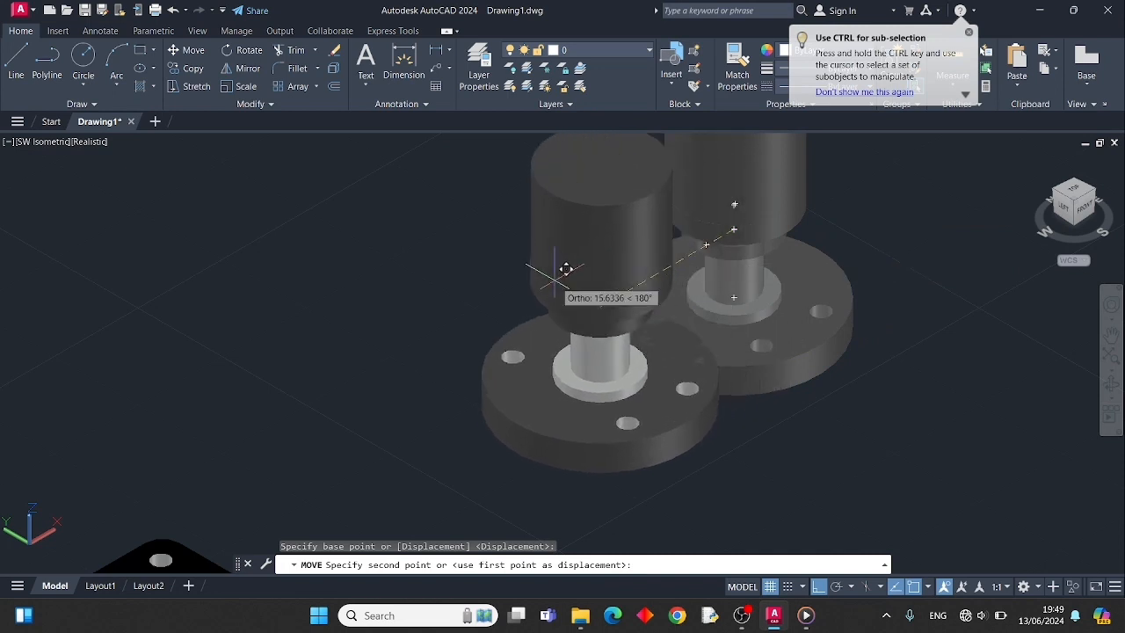
left_click(512, 305)
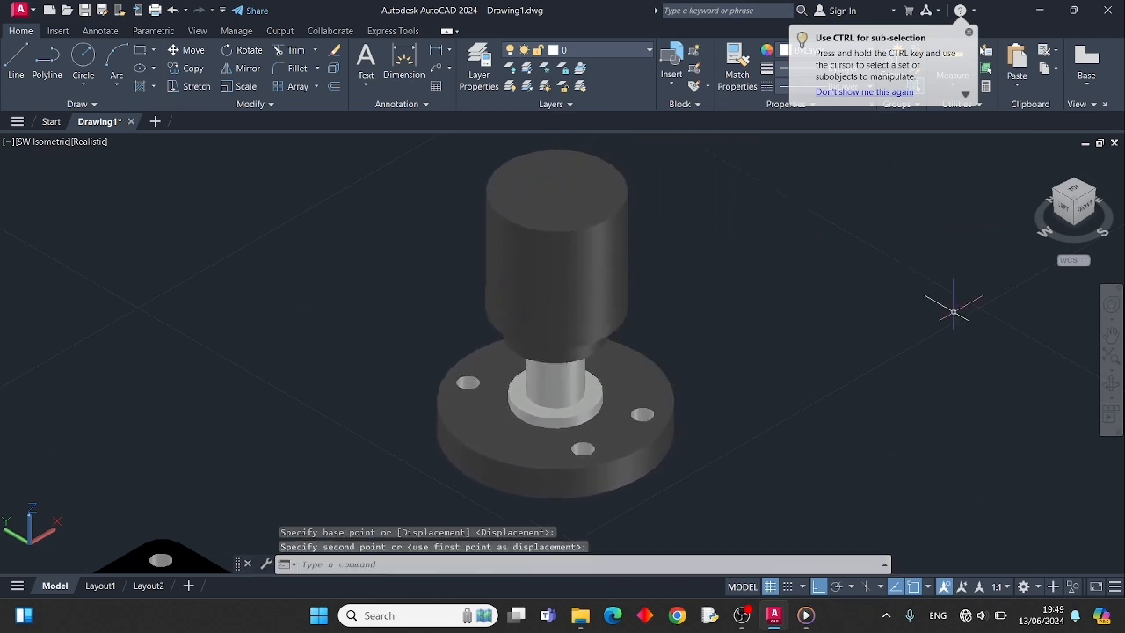
scroll(872, 303, "down", 2)
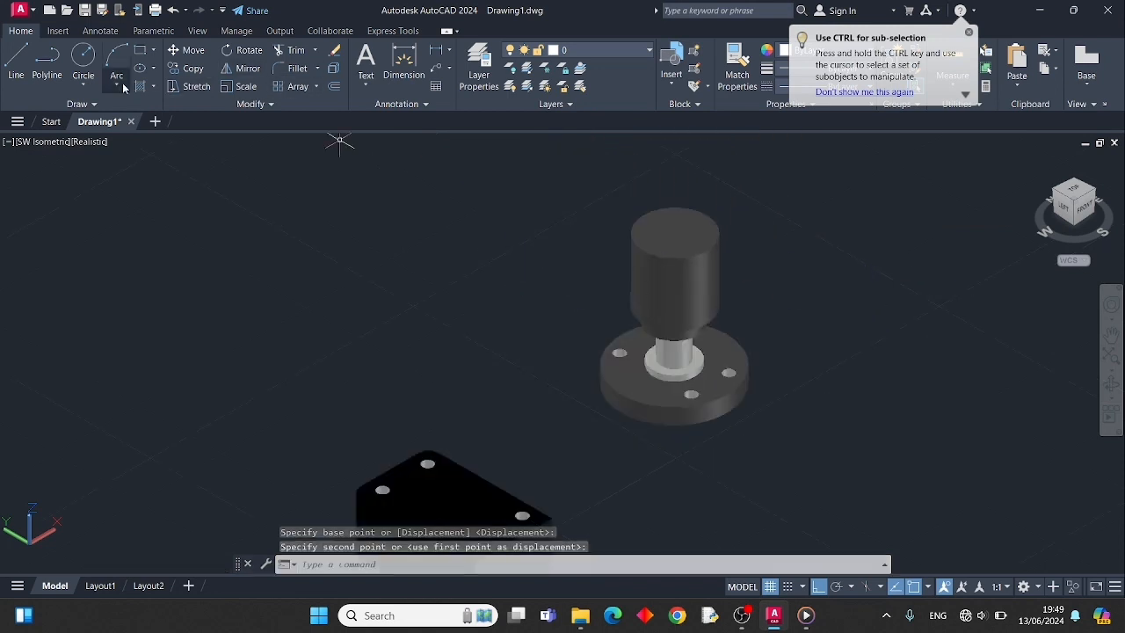
left_click(44, 140)
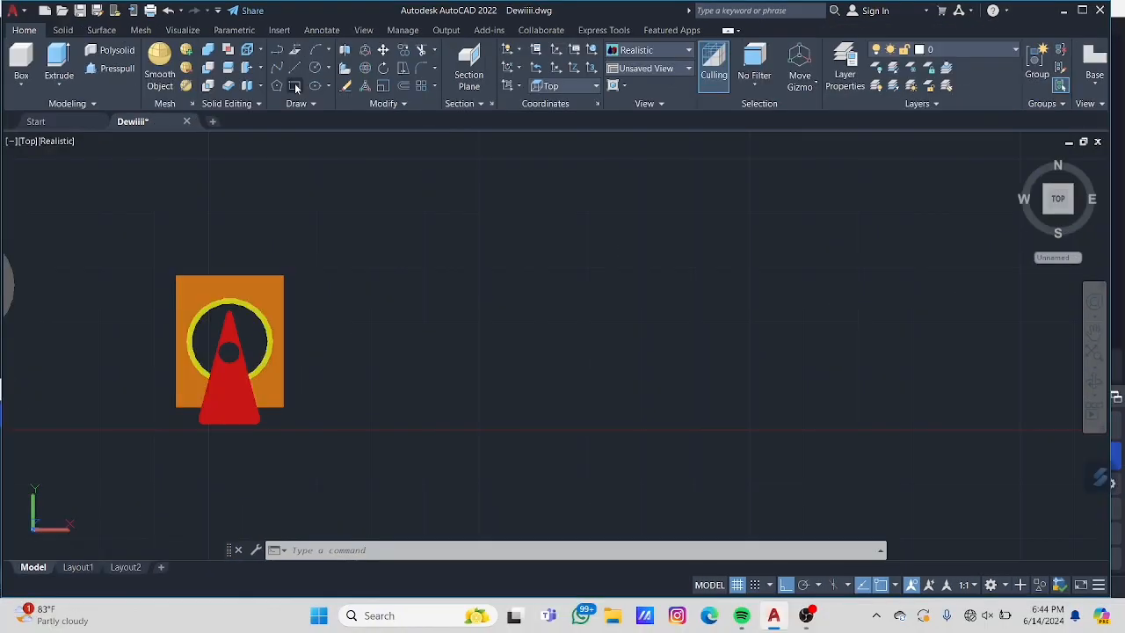
Step: Draw an upright rectangle 25 wide and about 45 tall in the empty area beside the orange plate
left_click(473, 178)
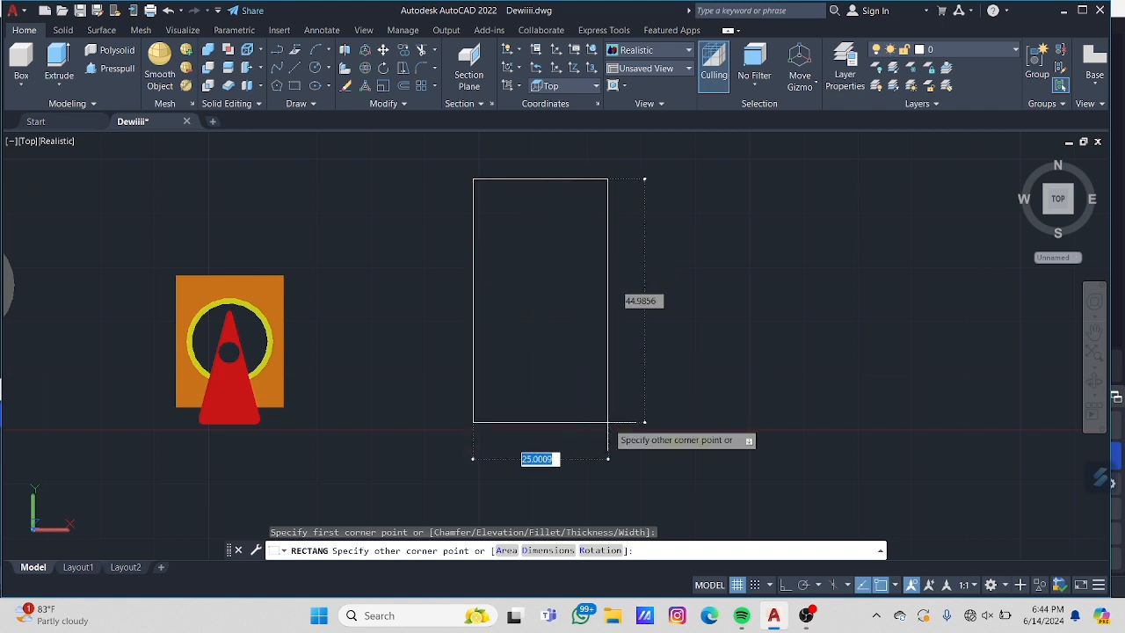
key("BackSpace")
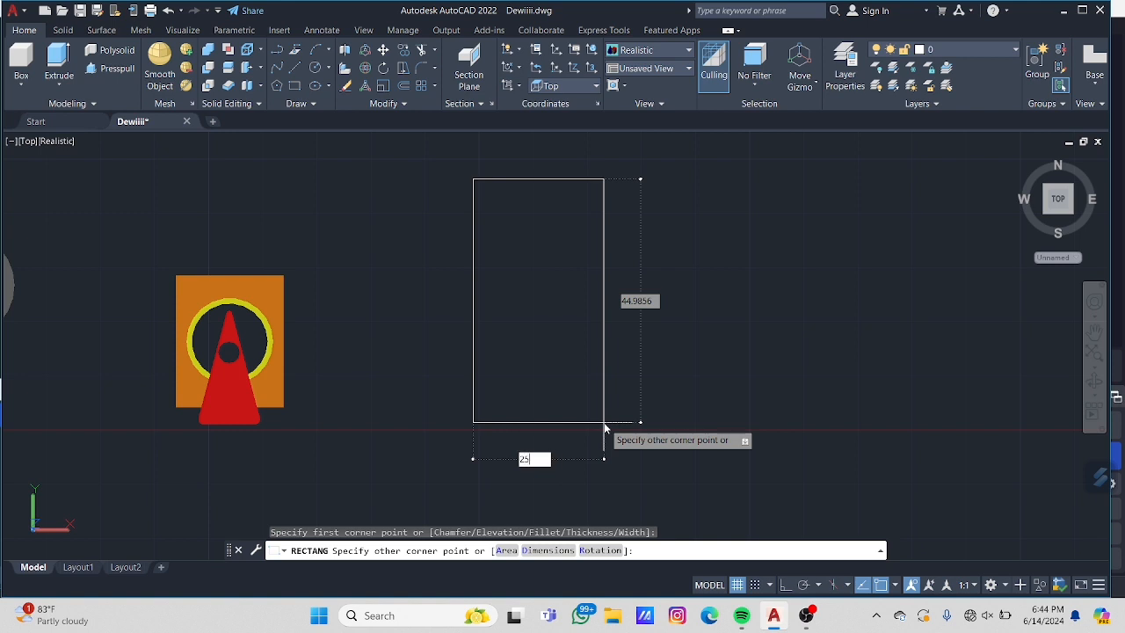
type("25")
key("Return")
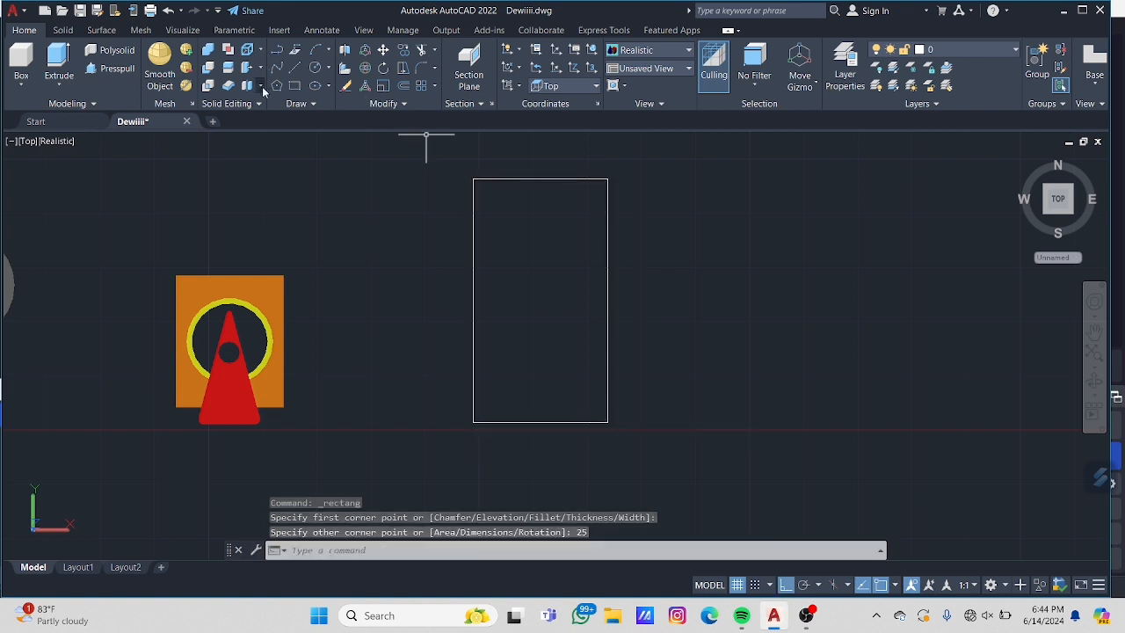
Step: Draw a second rectangle 18.8 wide and about 39 tall inside the large upright rectangle
left_click(293, 87)
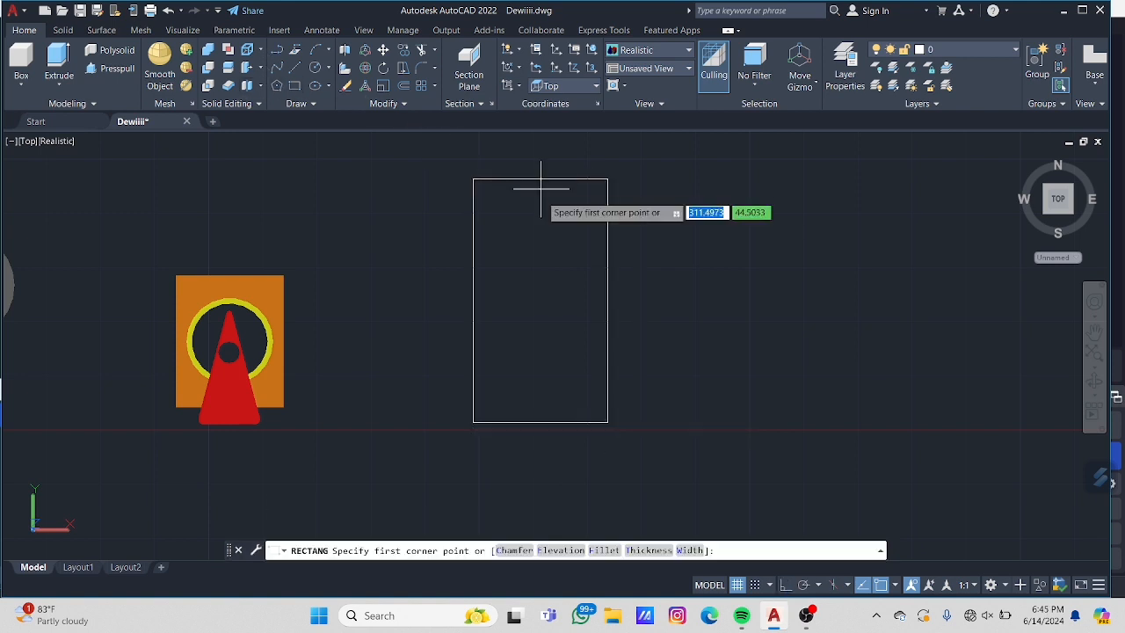
left_click(489, 195)
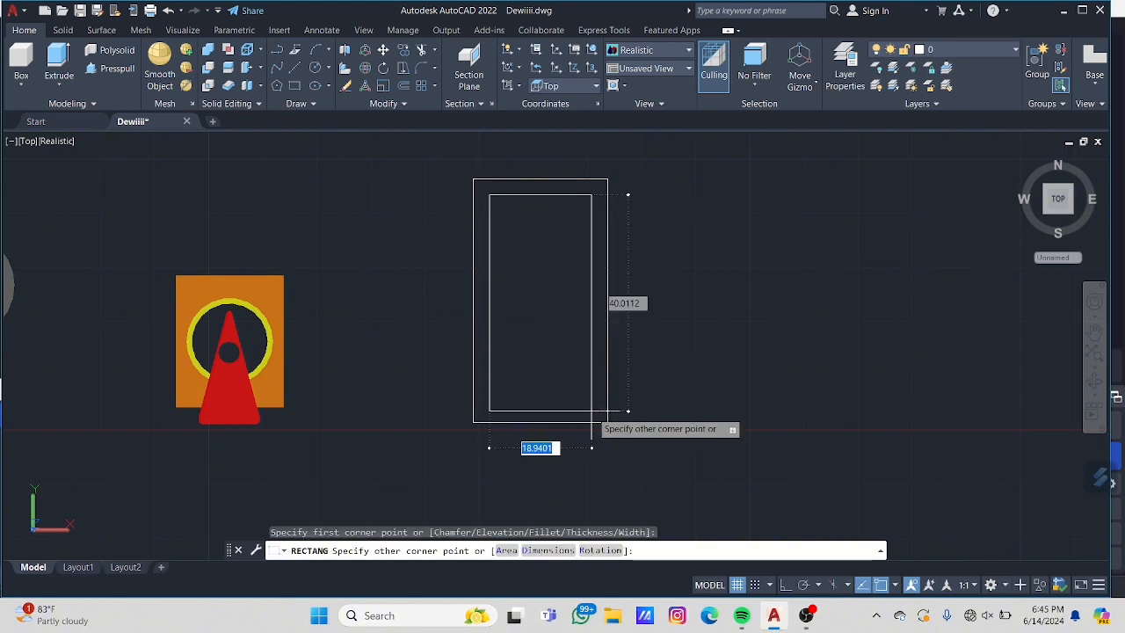
type("18.8")
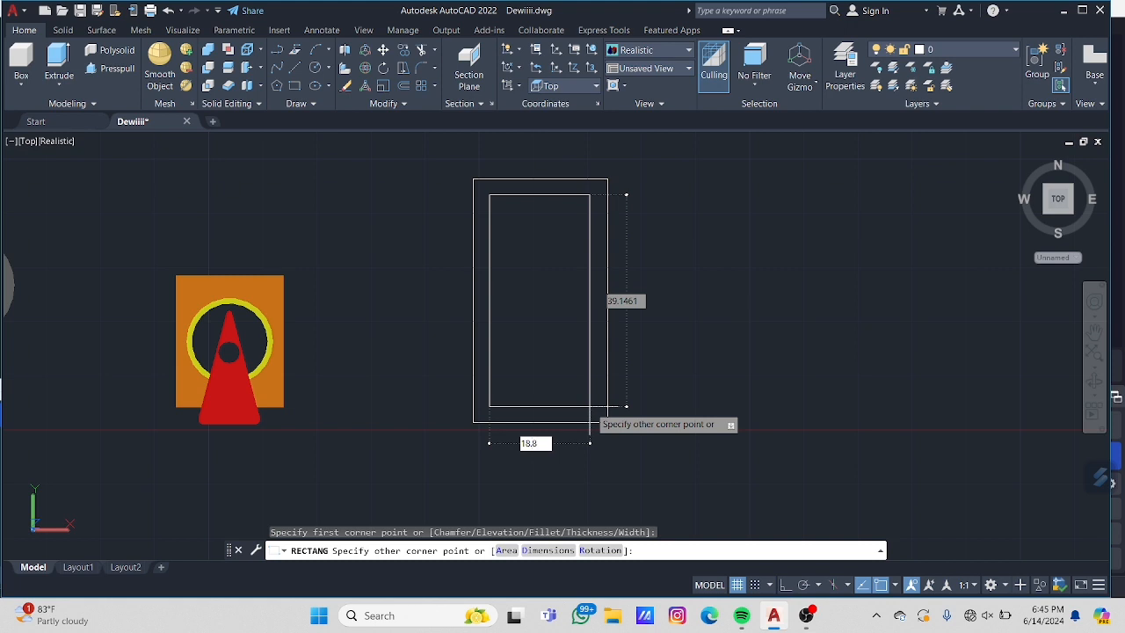
key("Return")
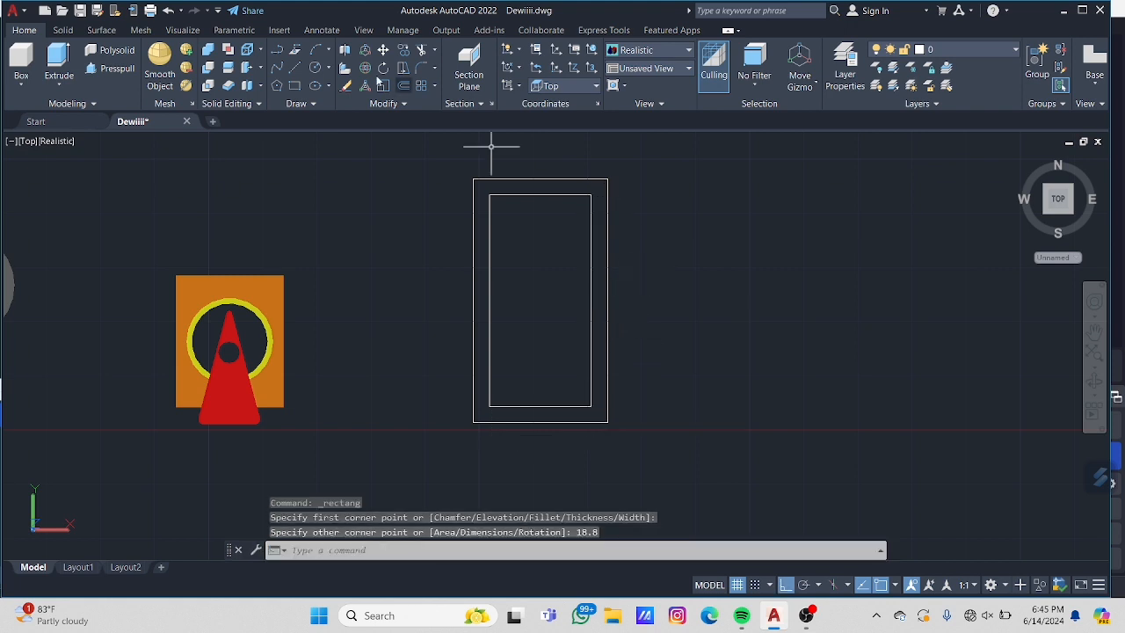
Step: Draw a small rectangle 13.4 wide and about 10.5 tall in the upper part of the inner rectangle
left_click(297, 87)
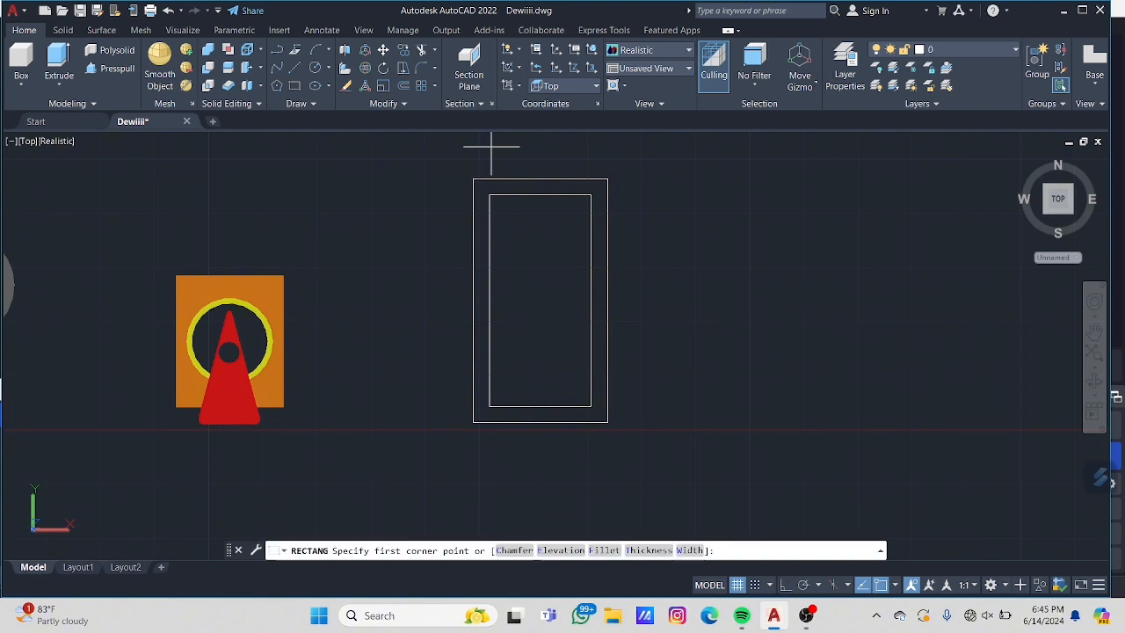
left_click(504, 203)
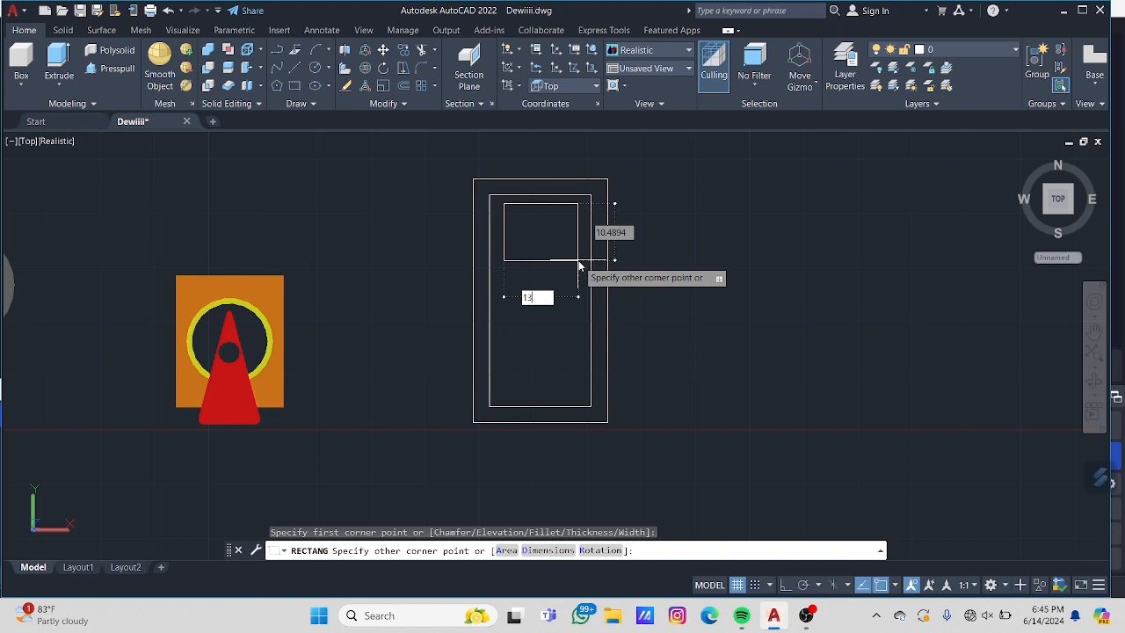
type("13.4")
key("Return")
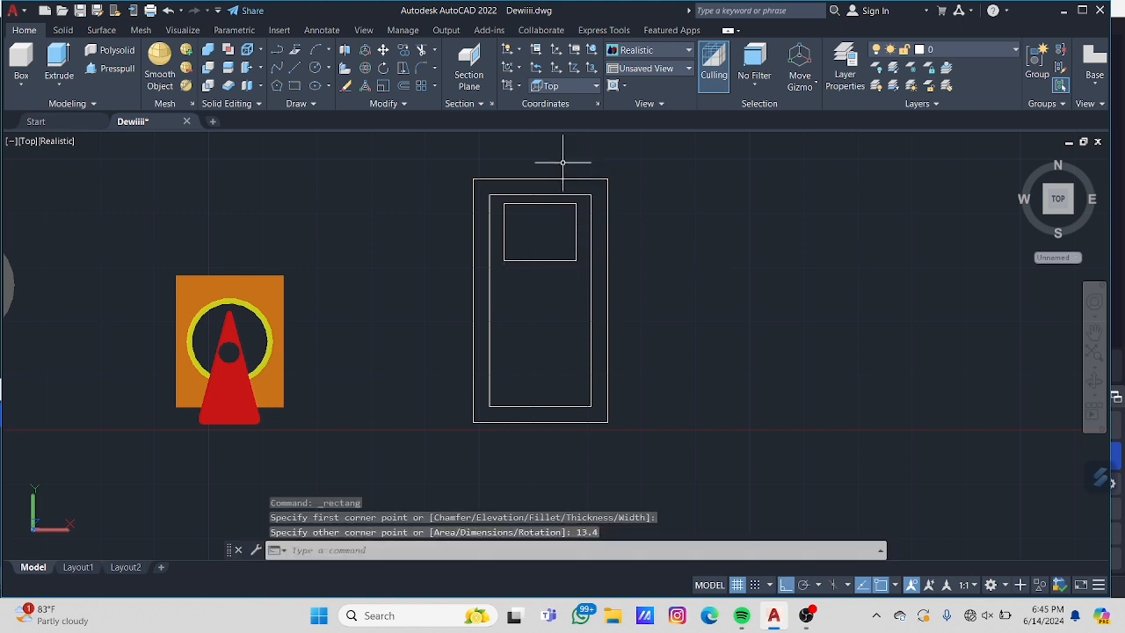
Step: Try a rectangle 10 wide and about 10.2 tall below the small upper rectangle, and erase it
left_click(296, 86)
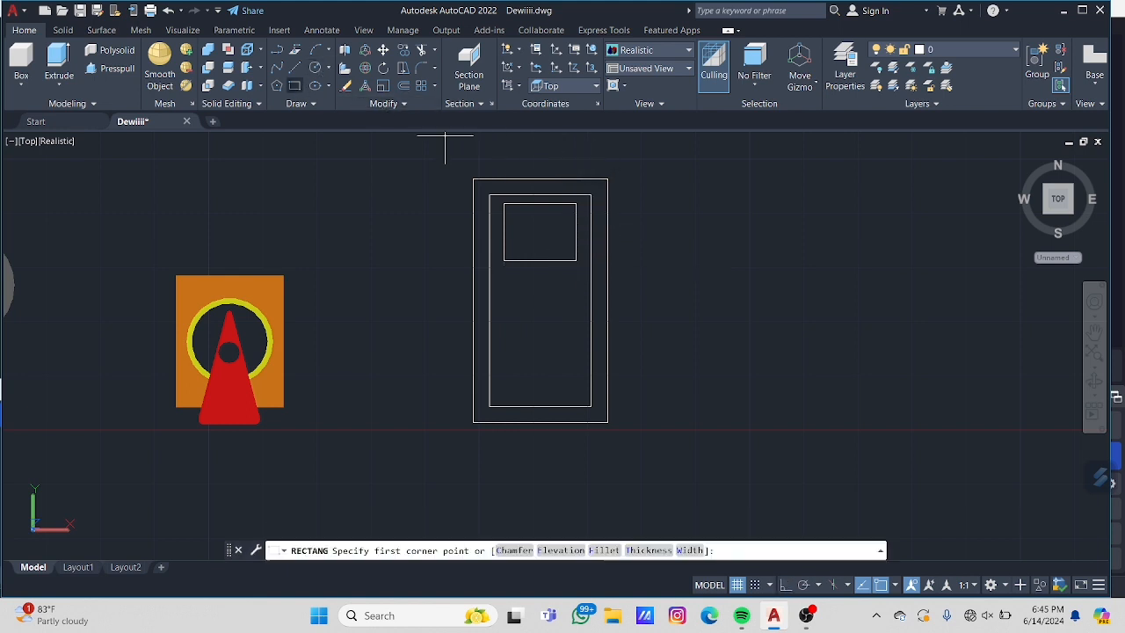
left_click(510, 280)
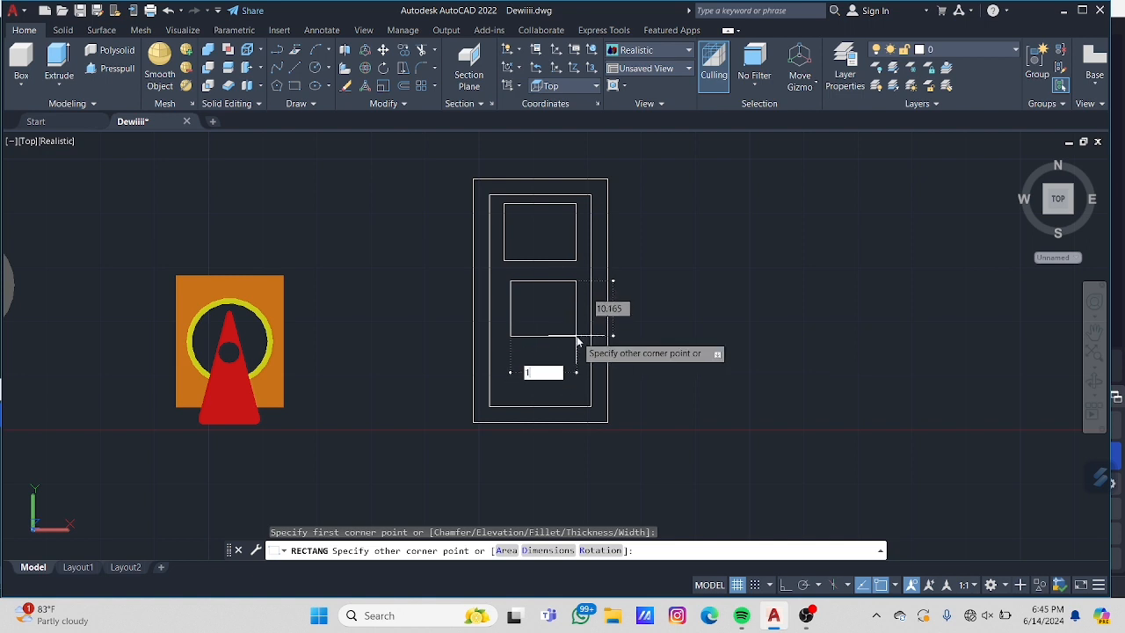
type("10")
key("Return")
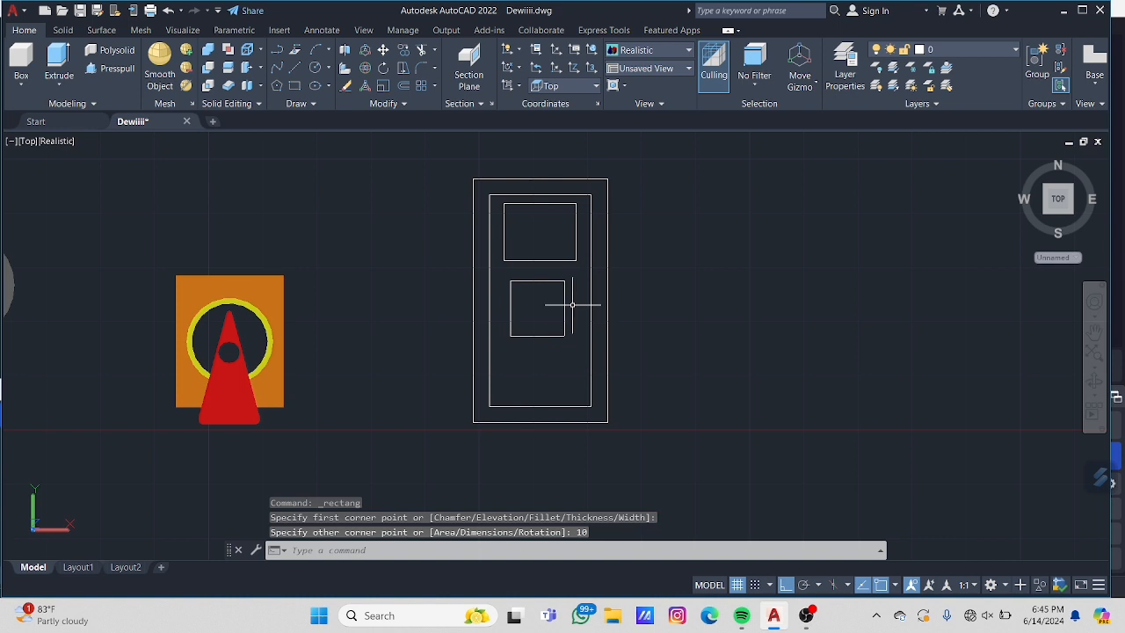
left_click(563, 305)
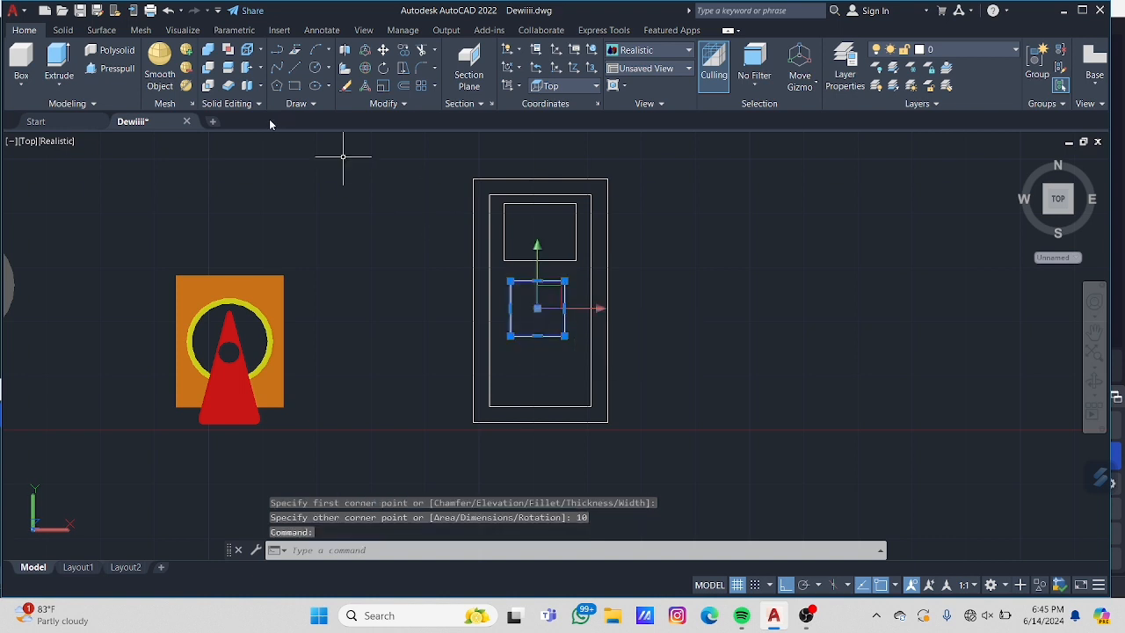
key("Delete")
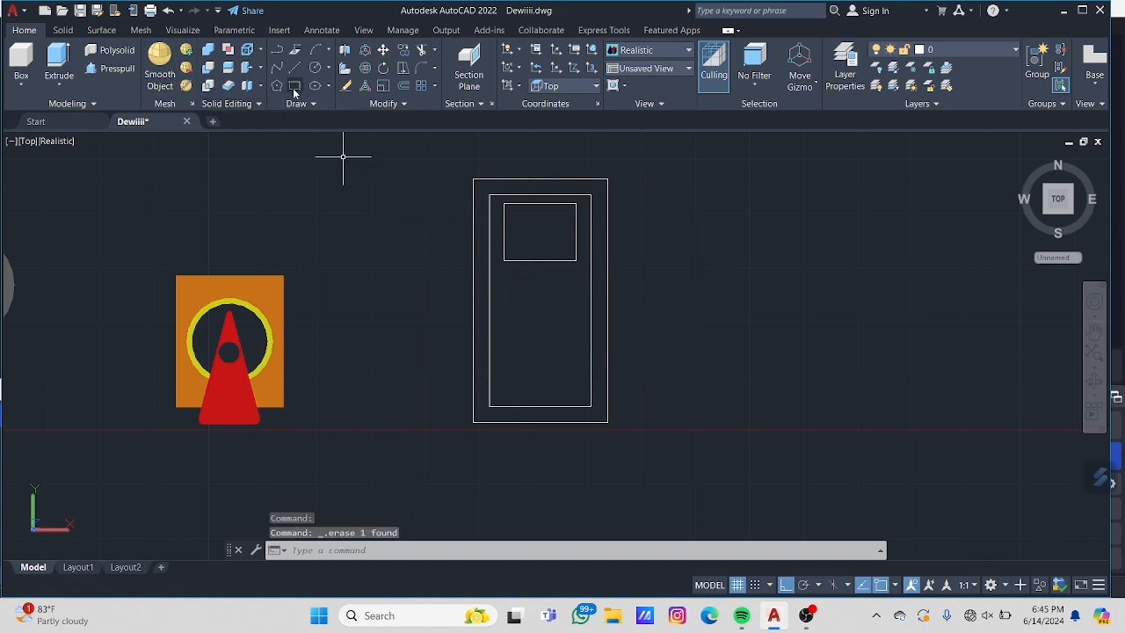
Step: Try a rectangle 11 wide and about 9.8 tall below the small upper rectangle, and erase it
type("rec")
key("Return")
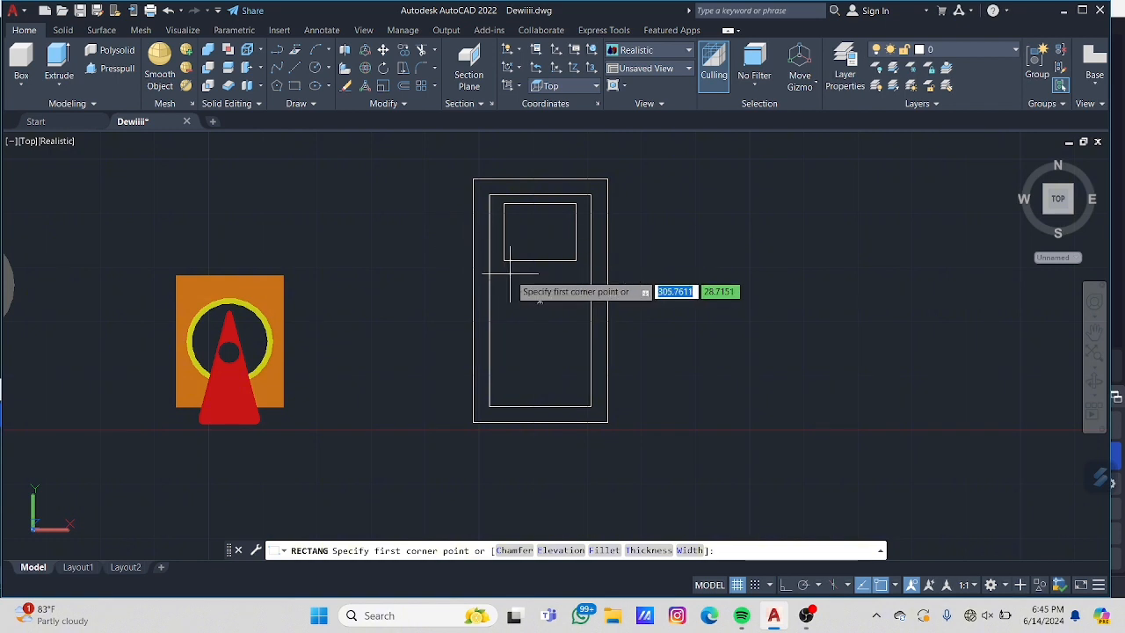
left_click(510, 276)
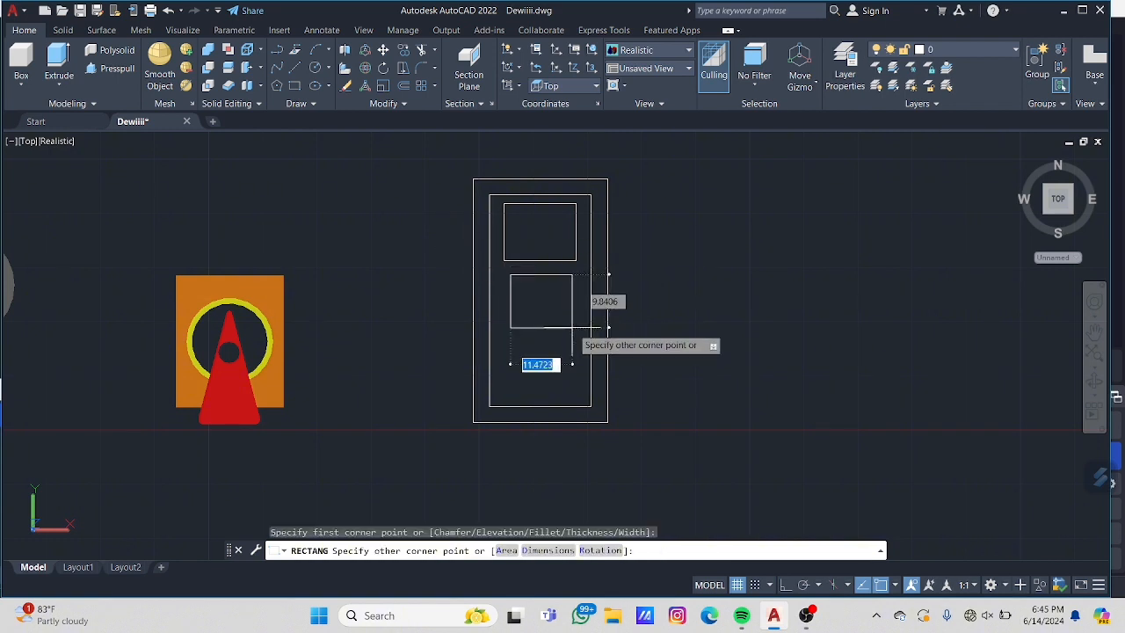
key("Return")
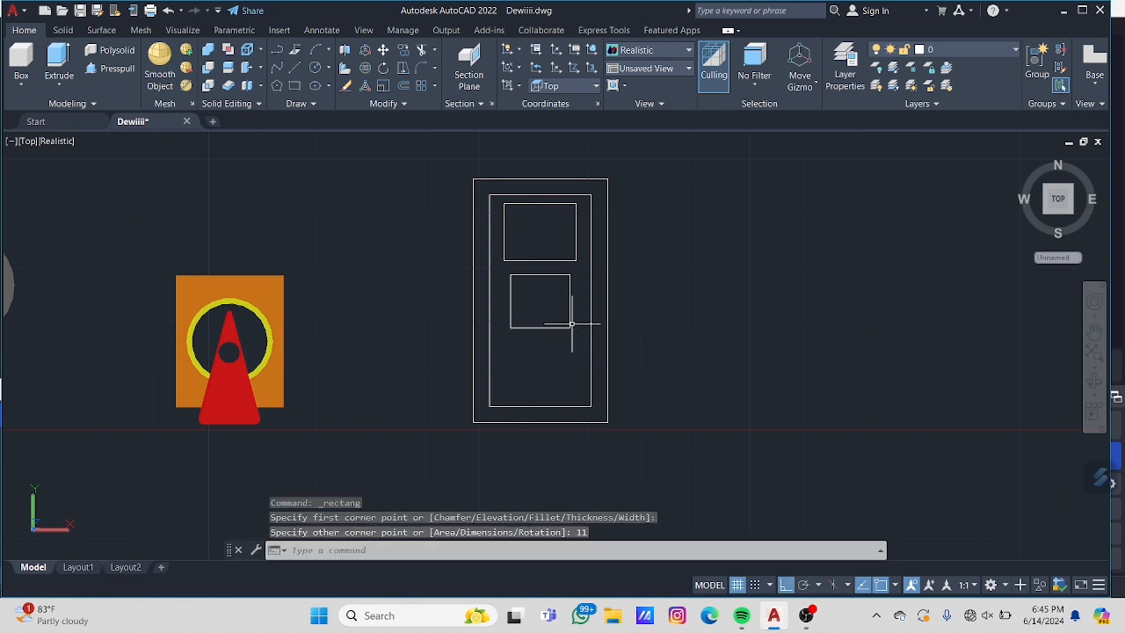
left_click(568, 299)
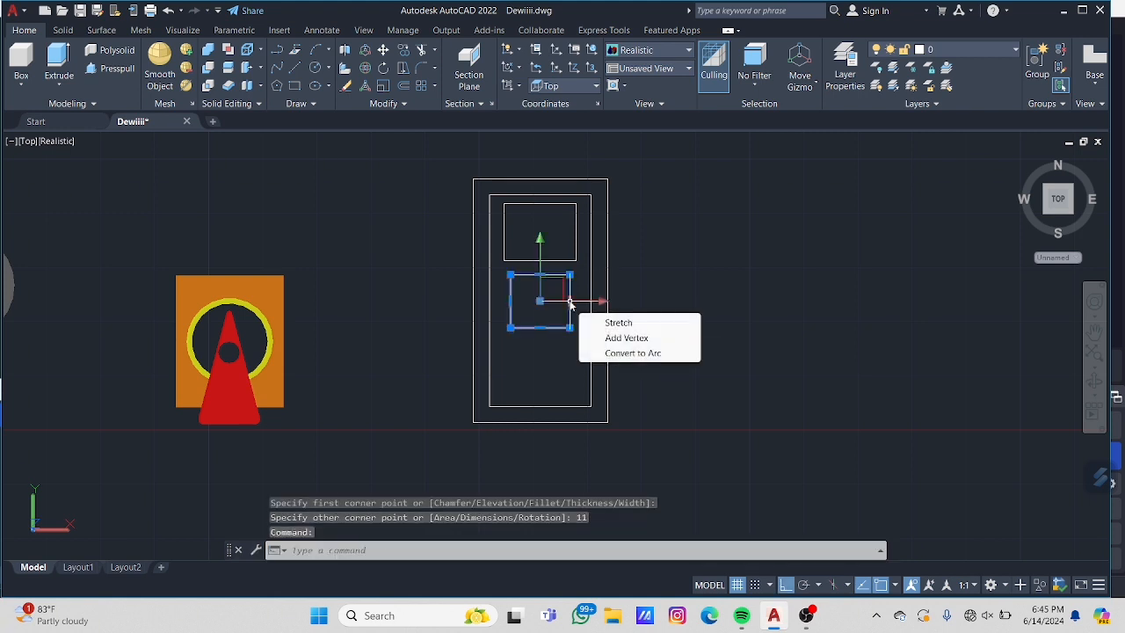
key("Delete")
Step: Draw a rectangle 10 wide and about 10.2 tall centred just below the small upper rectangle
left_click(295, 85)
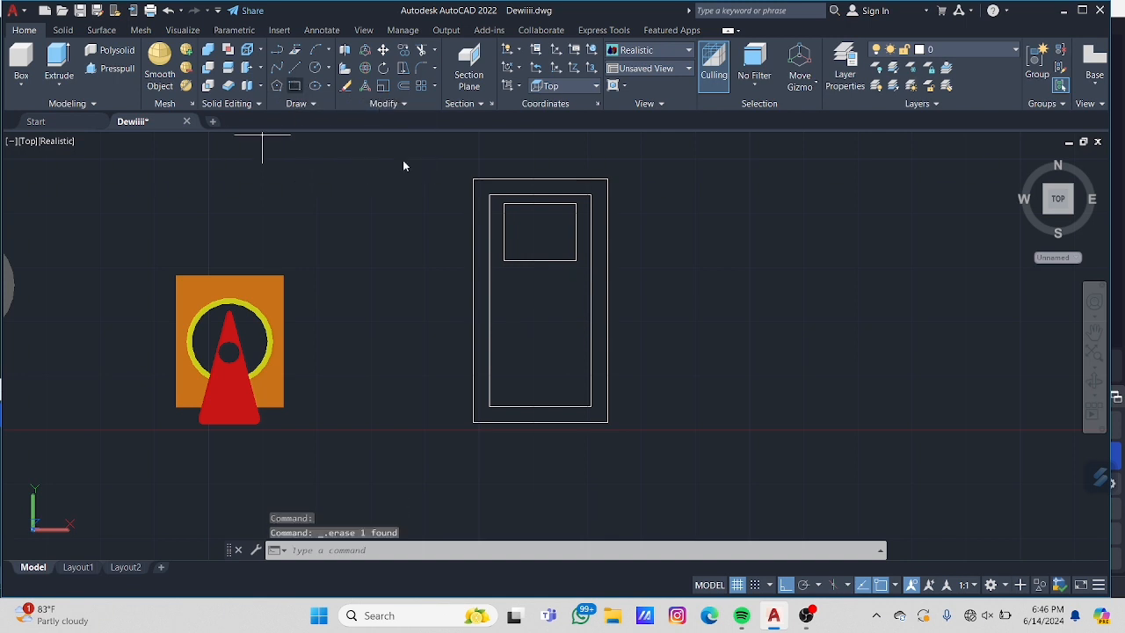
left_click(517, 271)
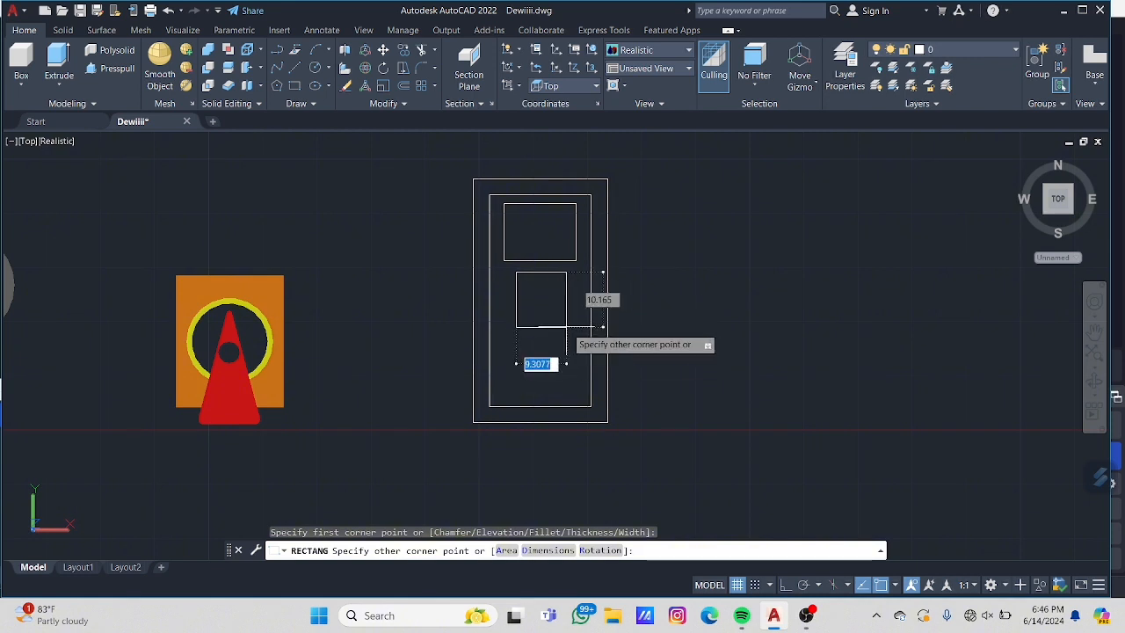
key("Return")
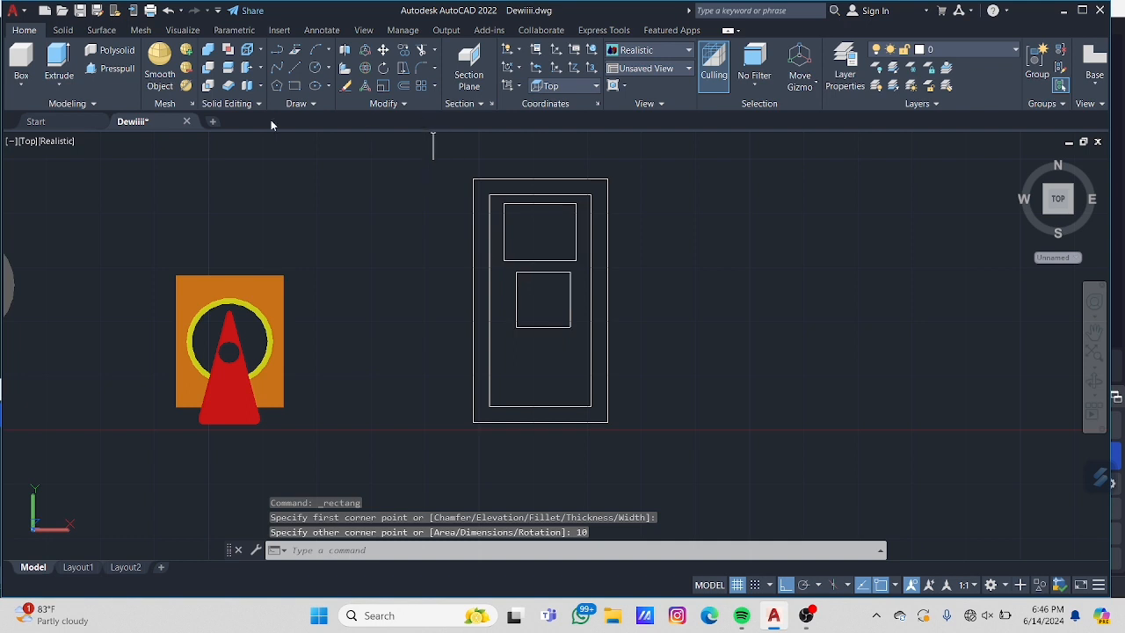
Step: Draw a small rectangle 5 wide and about 4.7 tall near the lower end of the inner rectangle
left_click(295, 85)
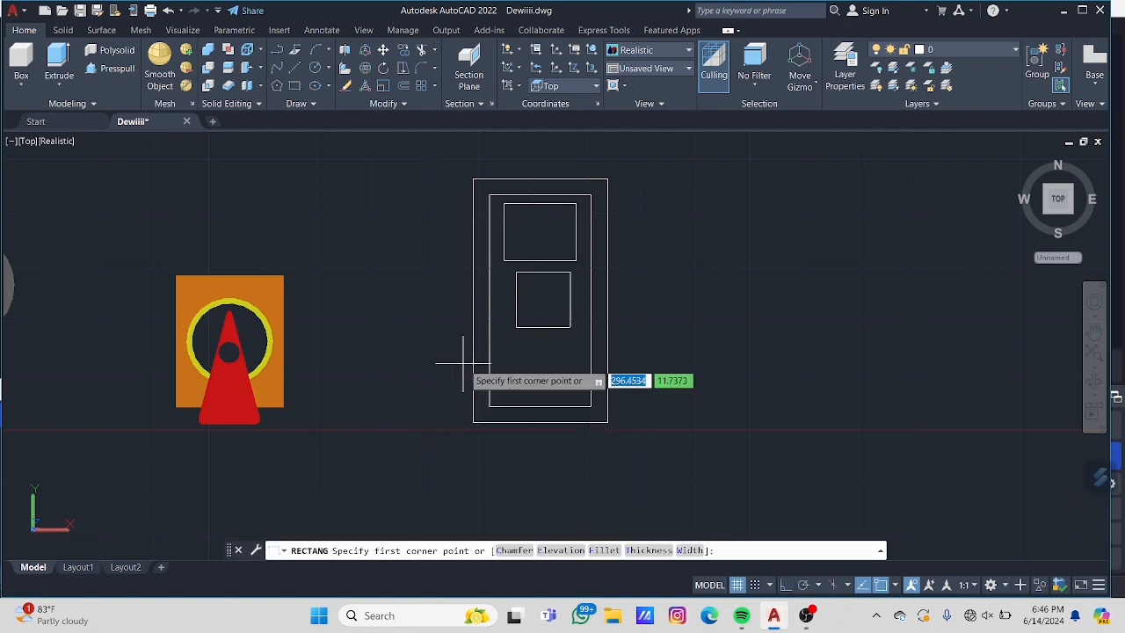
left_click(531, 370)
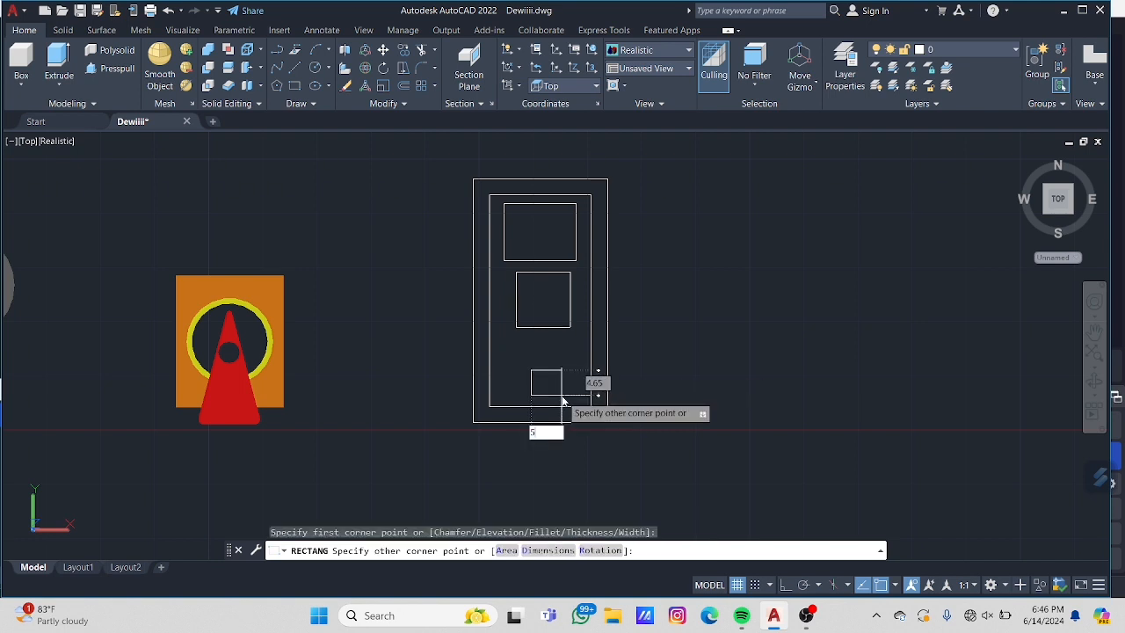
key("Return")
Step: Try a rectangle 3 wide and about 2.5 tall inside the lowest small rectangle, and erase it
scroll(544, 357, "up", 3)
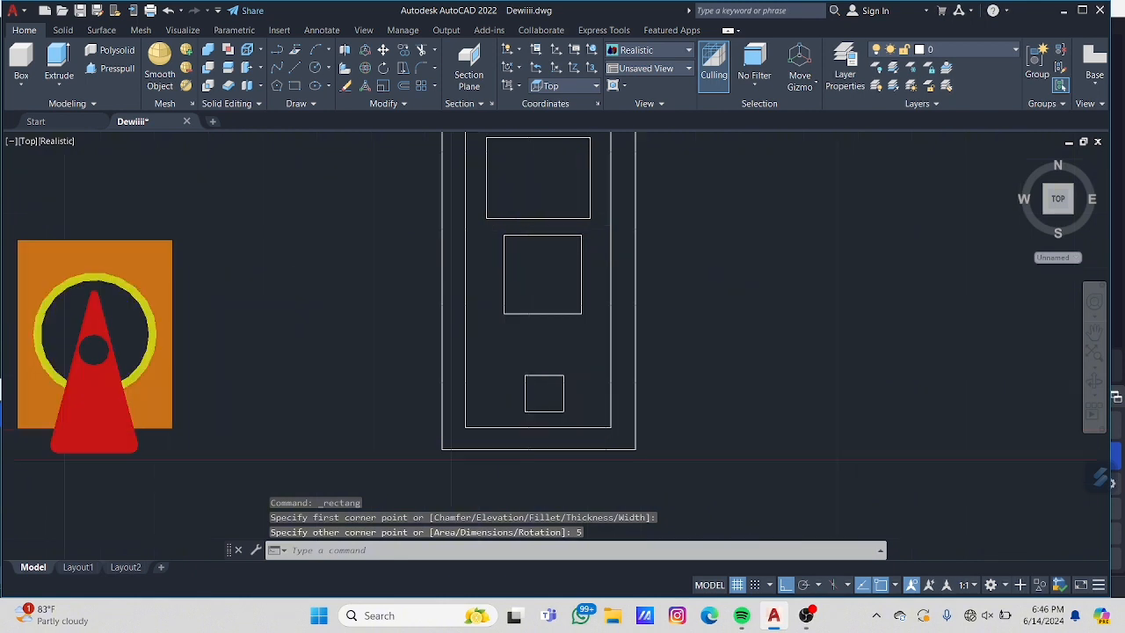
scroll(545, 358, "up", 3)
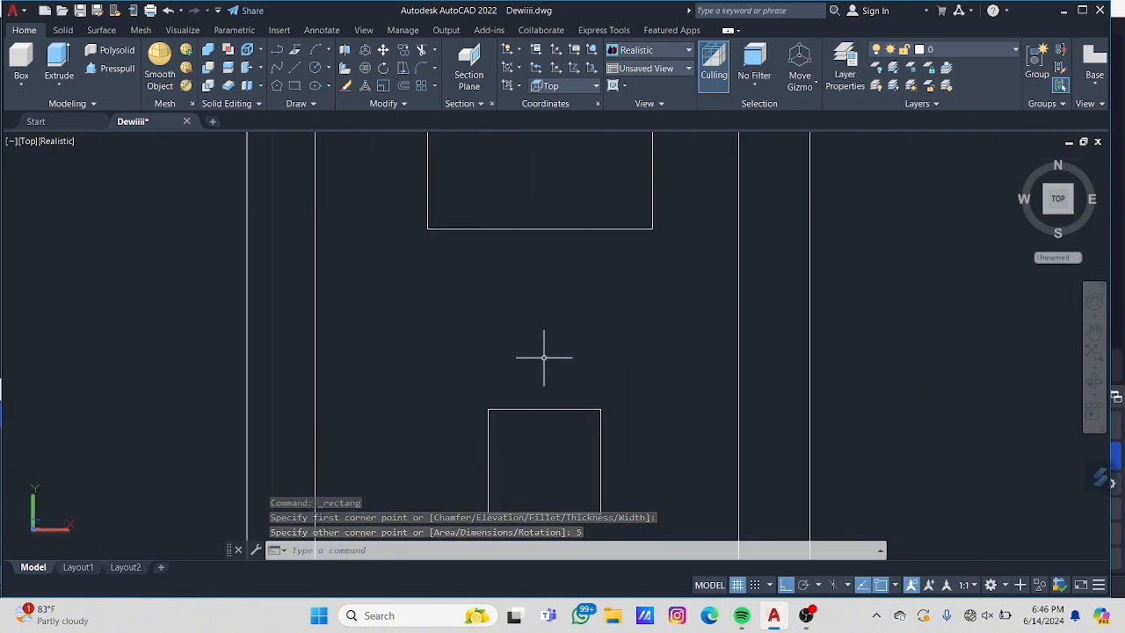
scroll(543, 359, "down", 2)
middle_click_drag(539, 360, 546, 270)
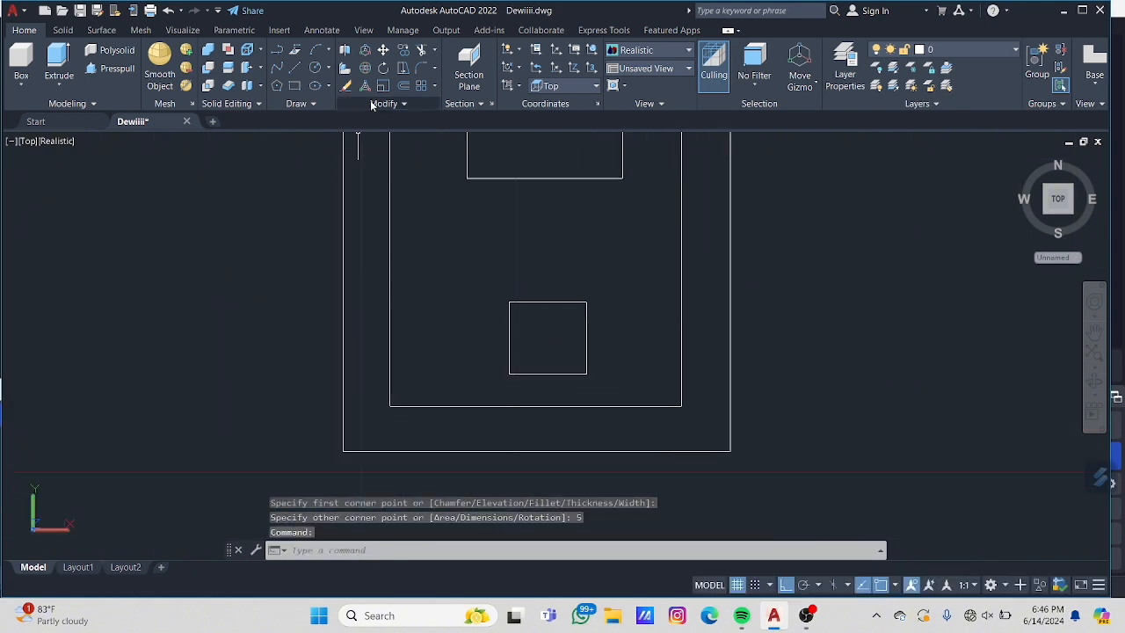
left_click(295, 86)
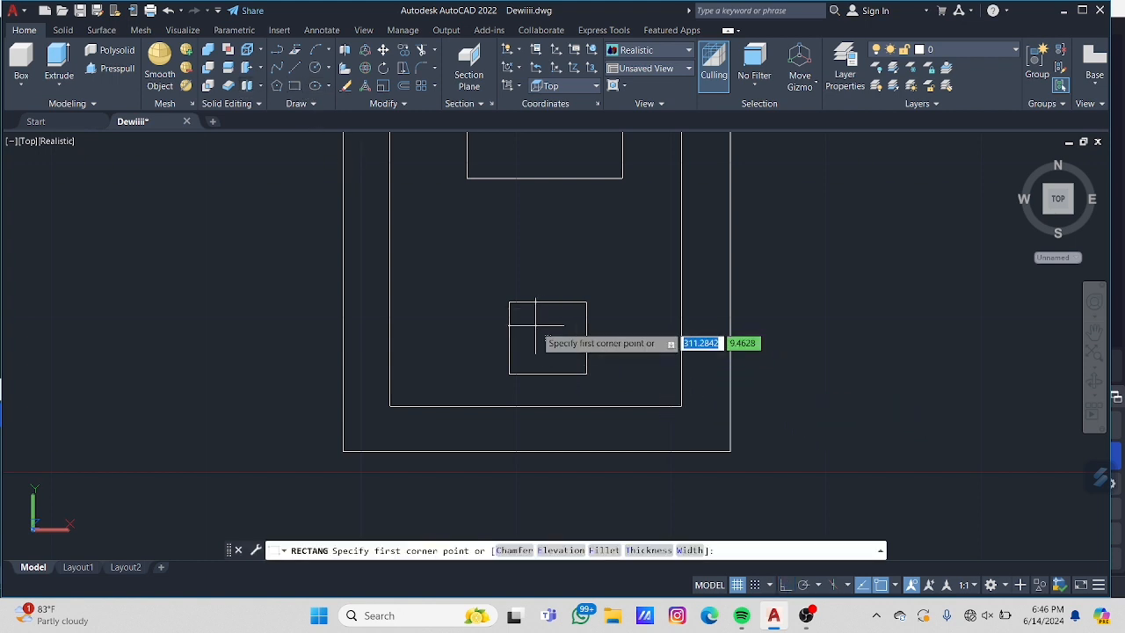
left_click(530, 325)
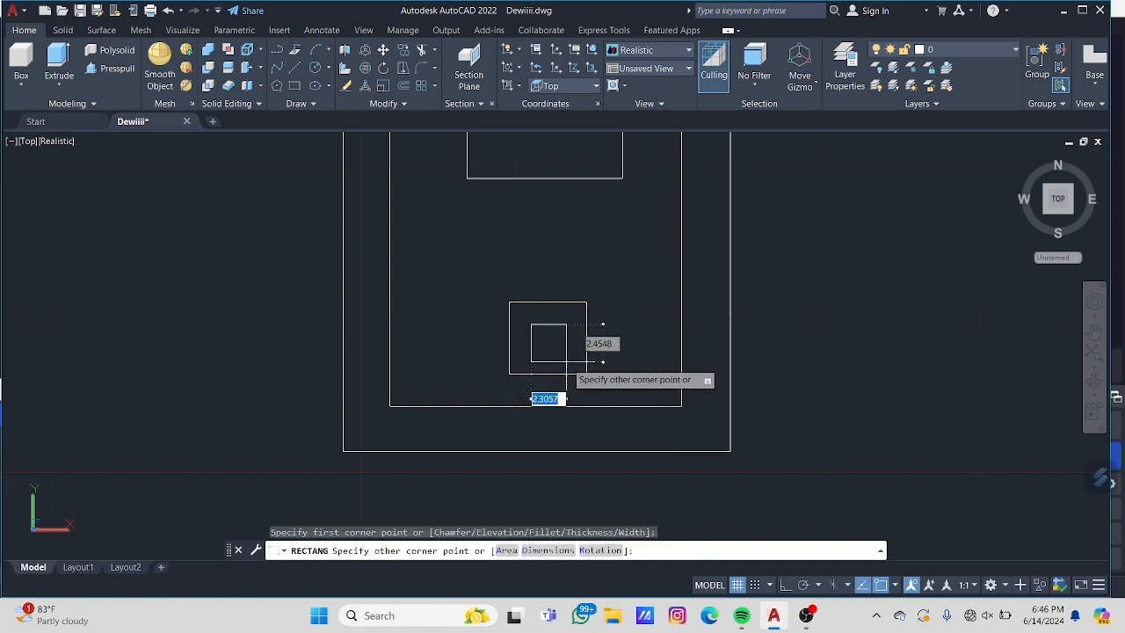
type("3")
key("Return")
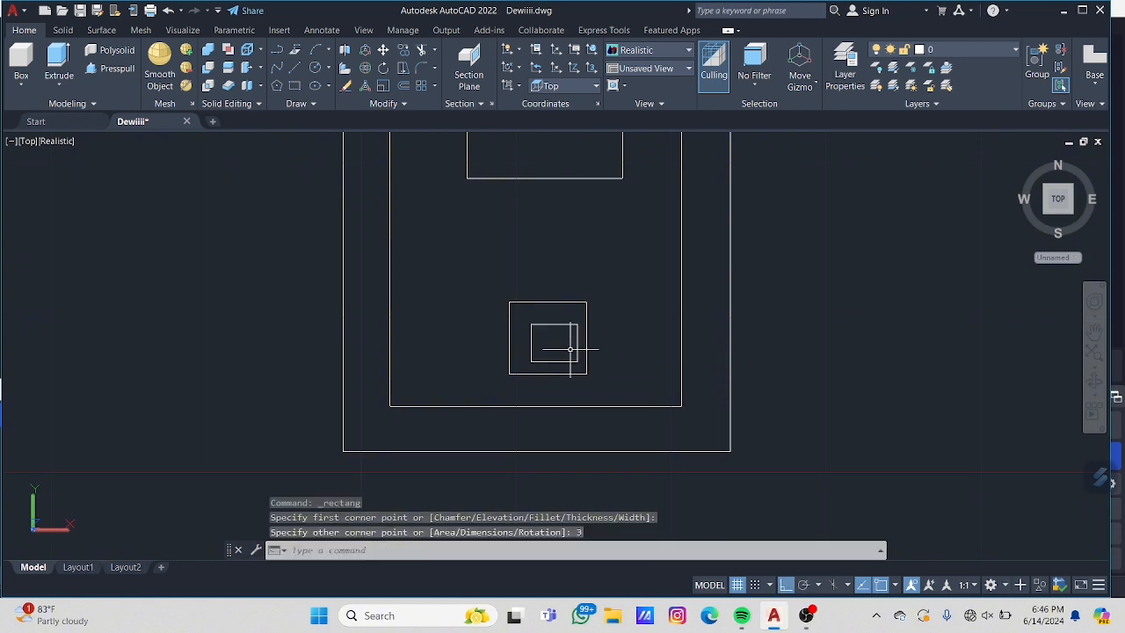
left_click(578, 345)
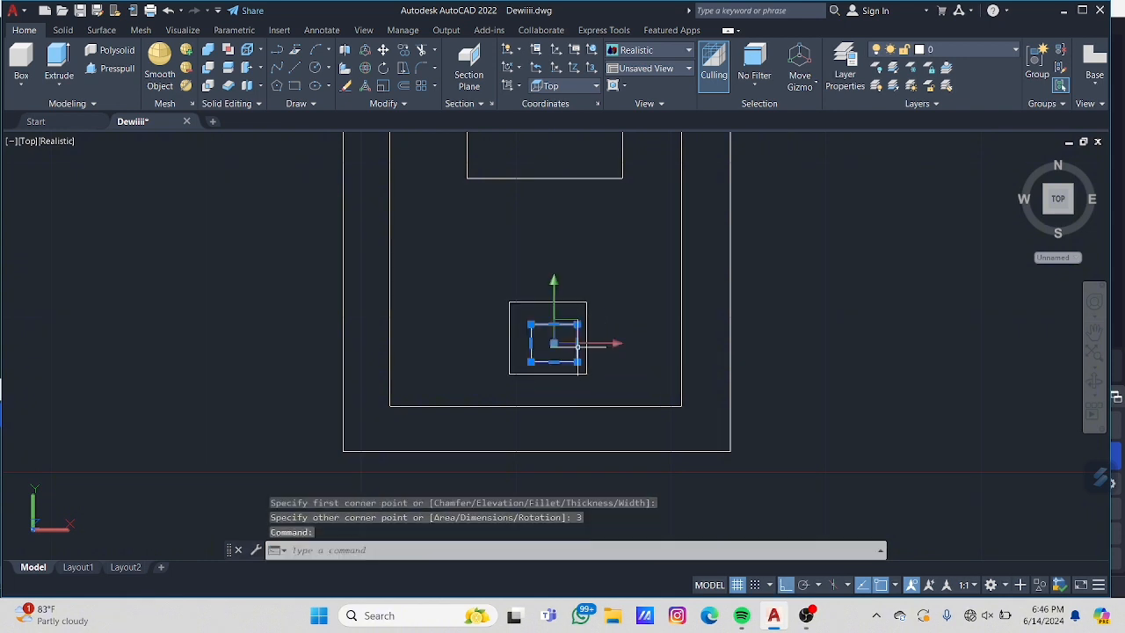
key("Delete")
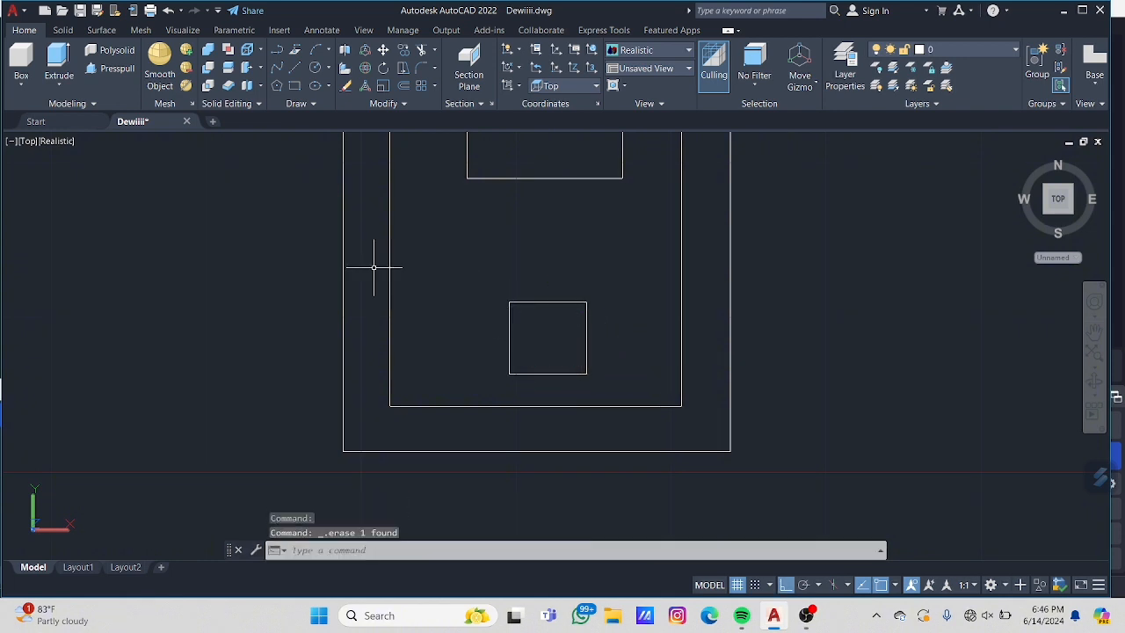
Step: Draw a rectangle 3 wide and about 3.5 tall centred inside the lowest small rectangle
left_click(296, 85)
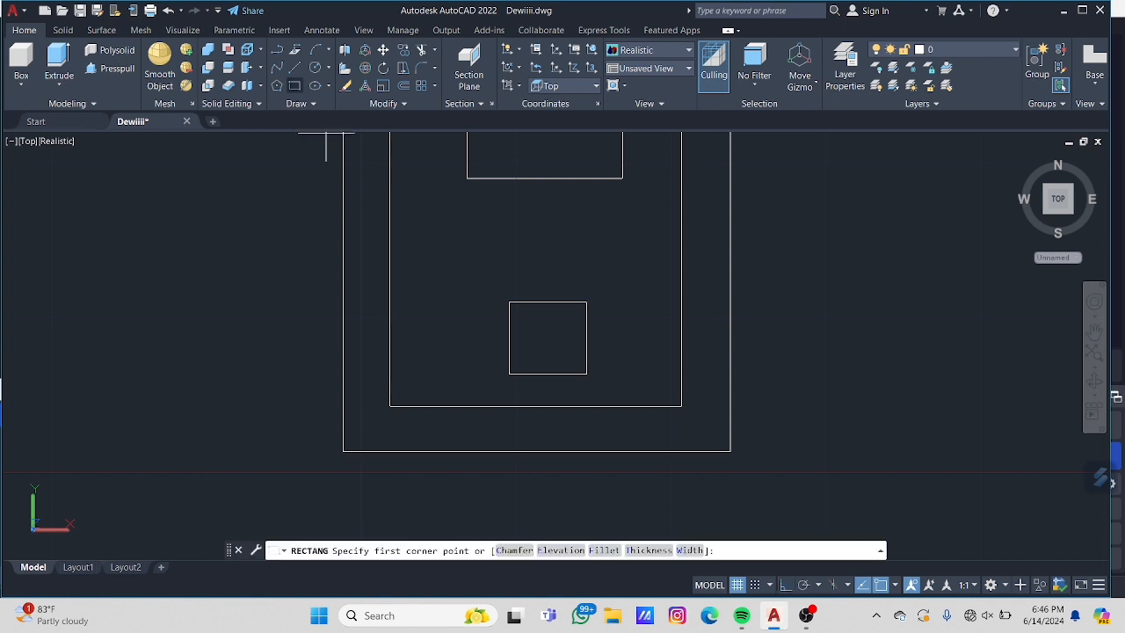
left_click(524, 311)
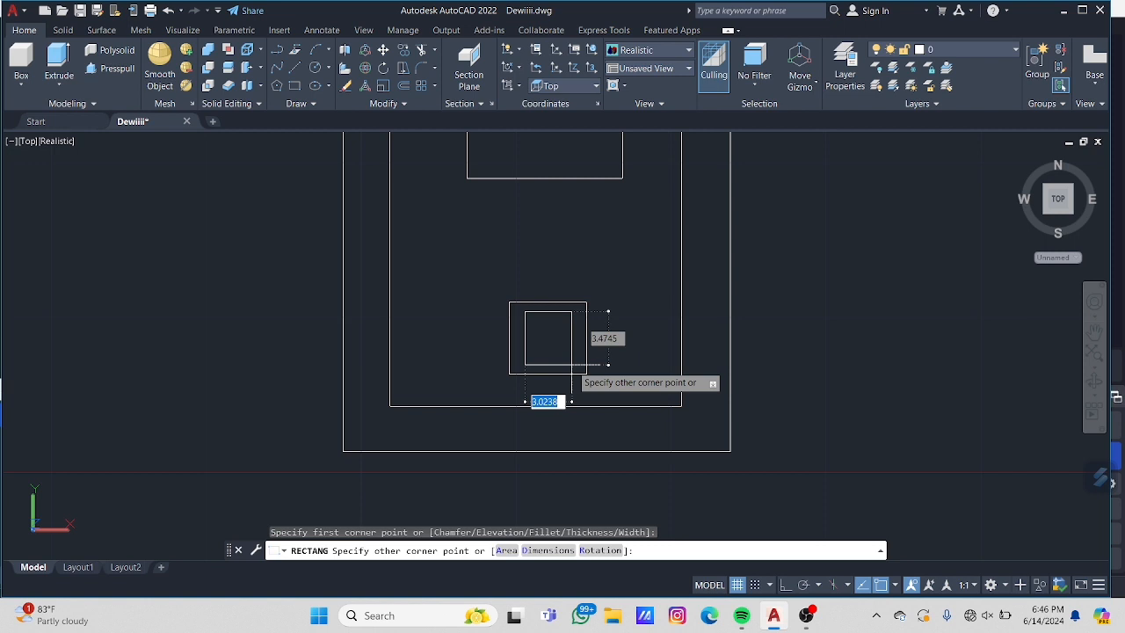
type("3")
key("Return")
Step: Switch the viewport to the 2D Wireframe visual style and the SW Isometric view
scroll(588, 276, "down", 2)
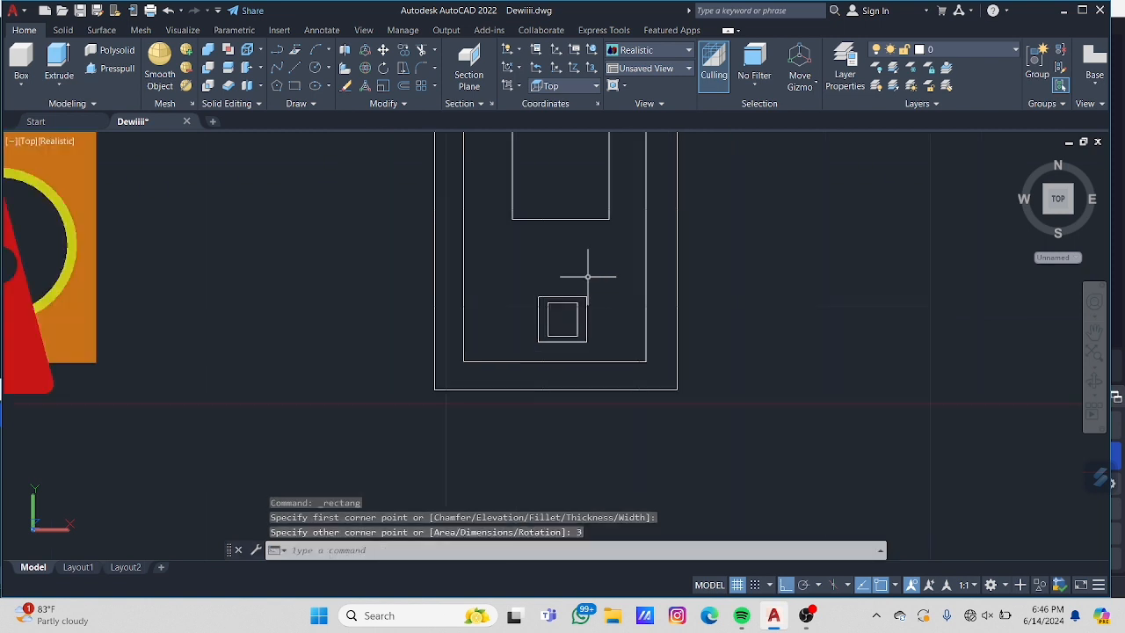
scroll(589, 276, "down", 3)
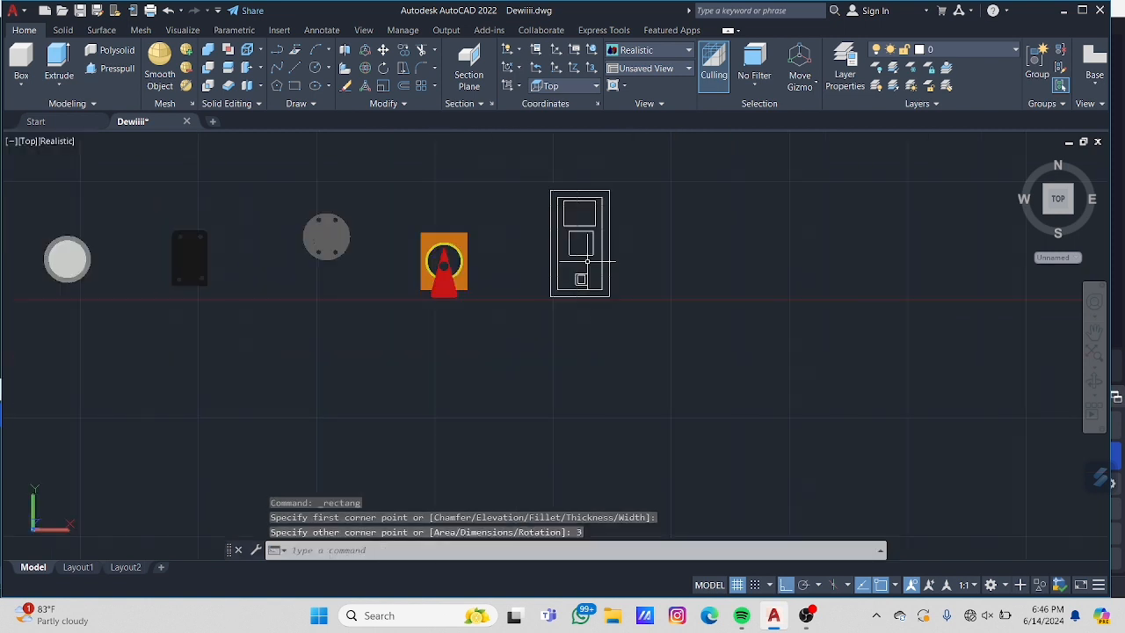
left_click(56, 141)
left_click(82, 175)
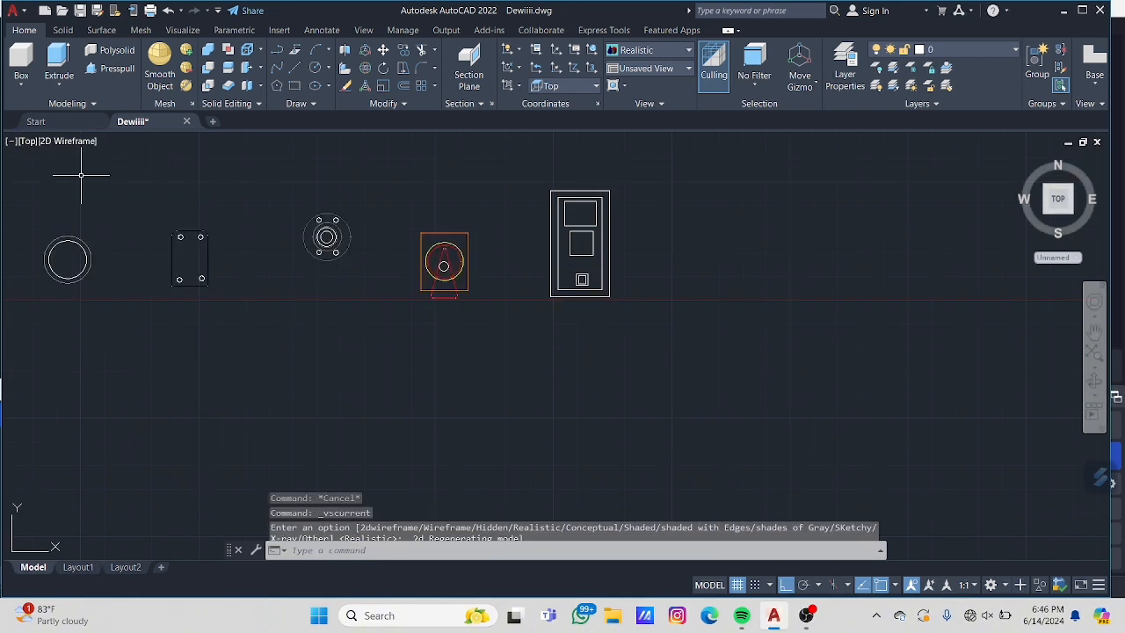
left_click(27, 141)
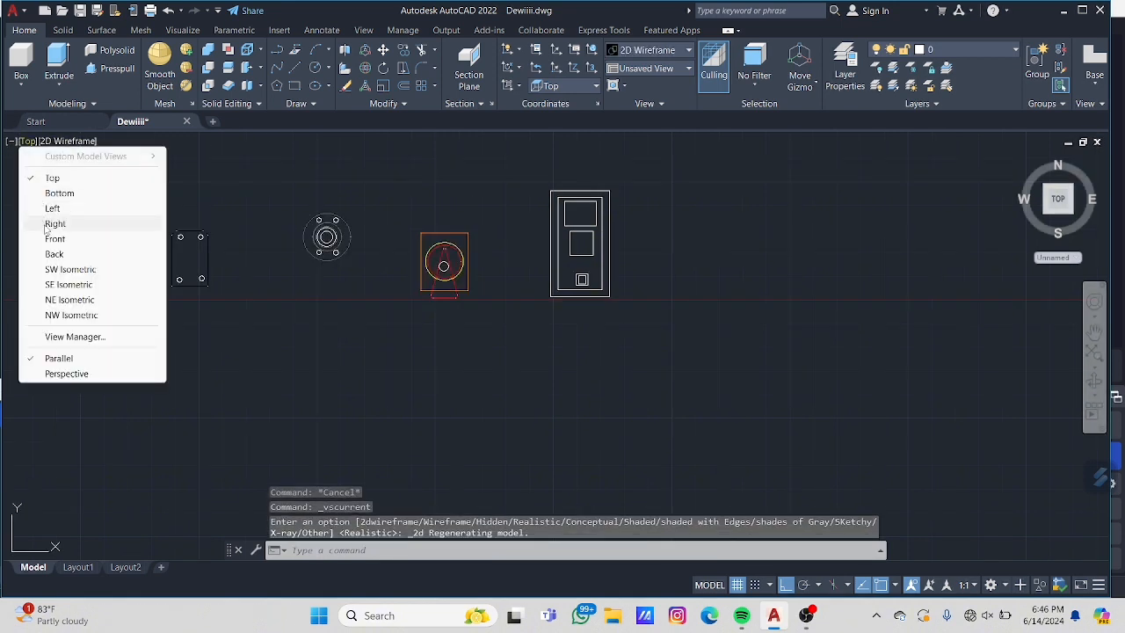
left_click(71, 269)
Step: Try to join all six nested rectangles of the new part with the Join command
scroll(839, 286, "up", 6)
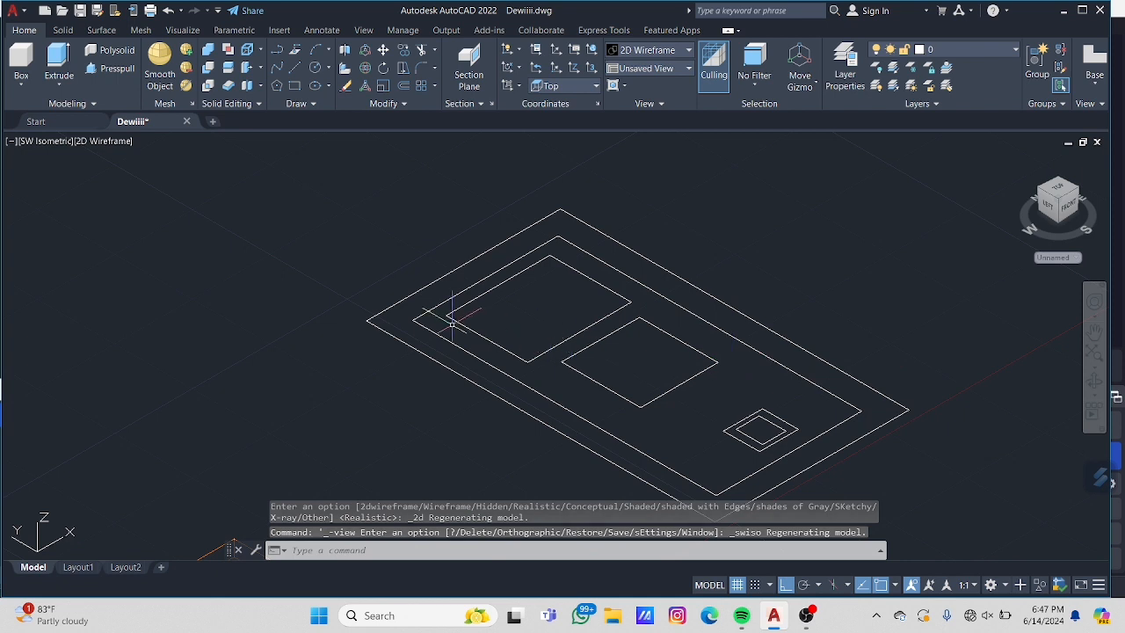
scroll(453, 324, "down", 3)
type("jo")
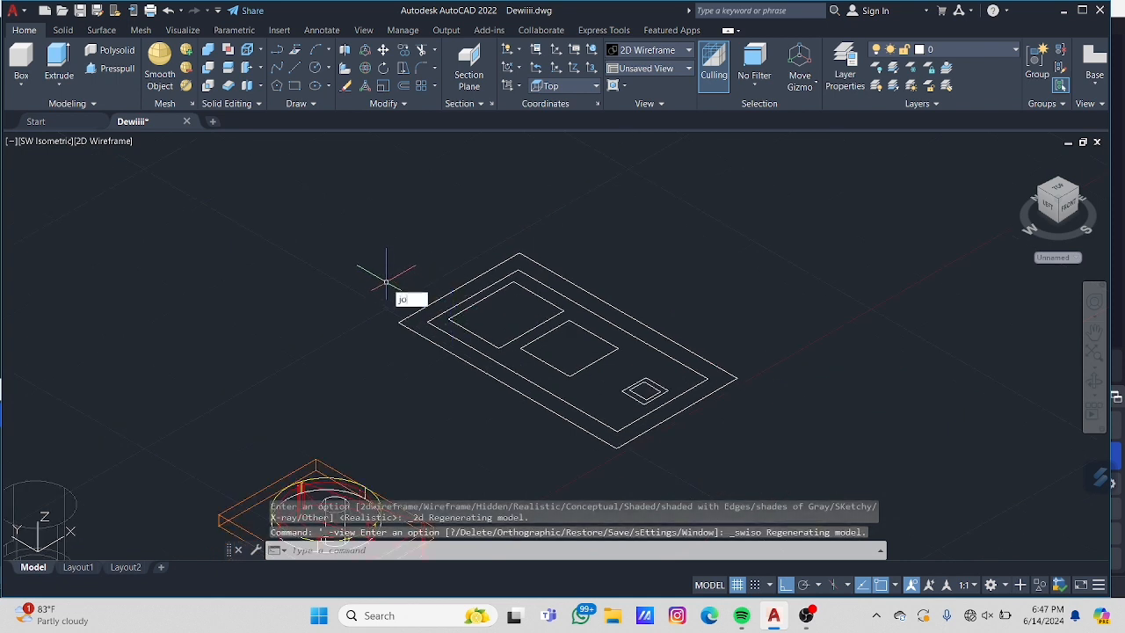
type("i")
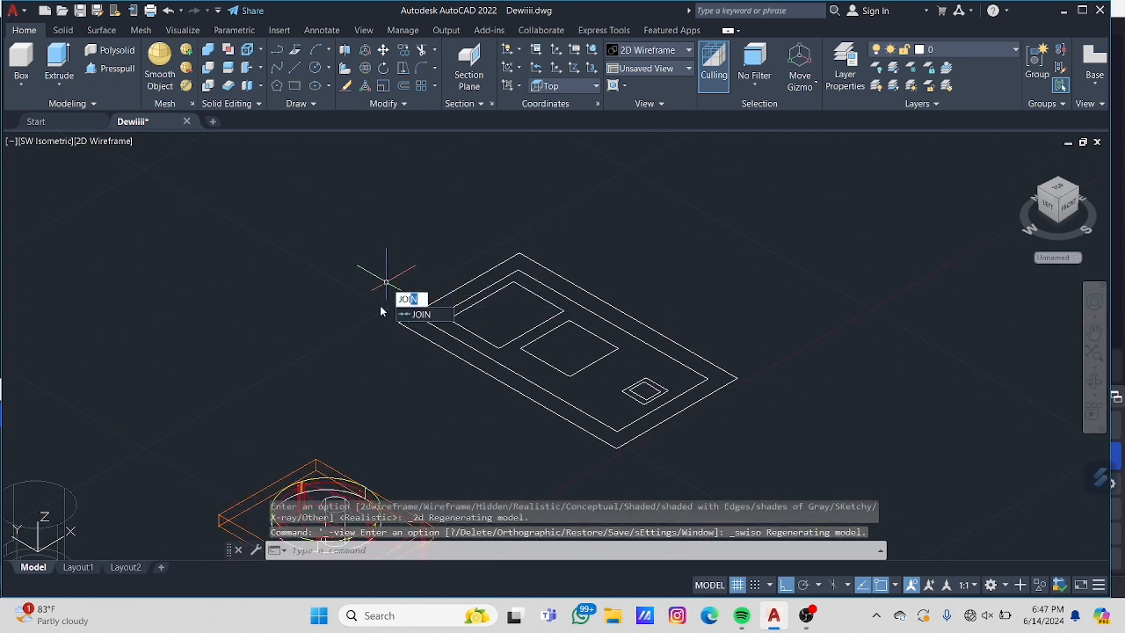
left_click(429, 315)
left_click(378, 274)
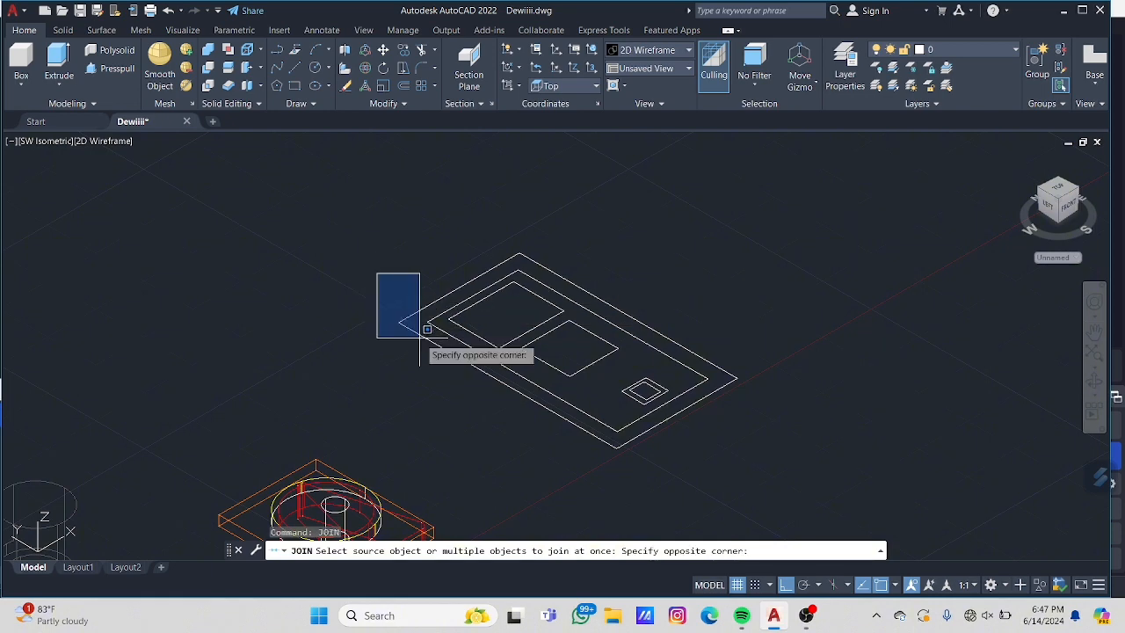
left_click(364, 239)
left_click(364, 213)
left_click(879, 525)
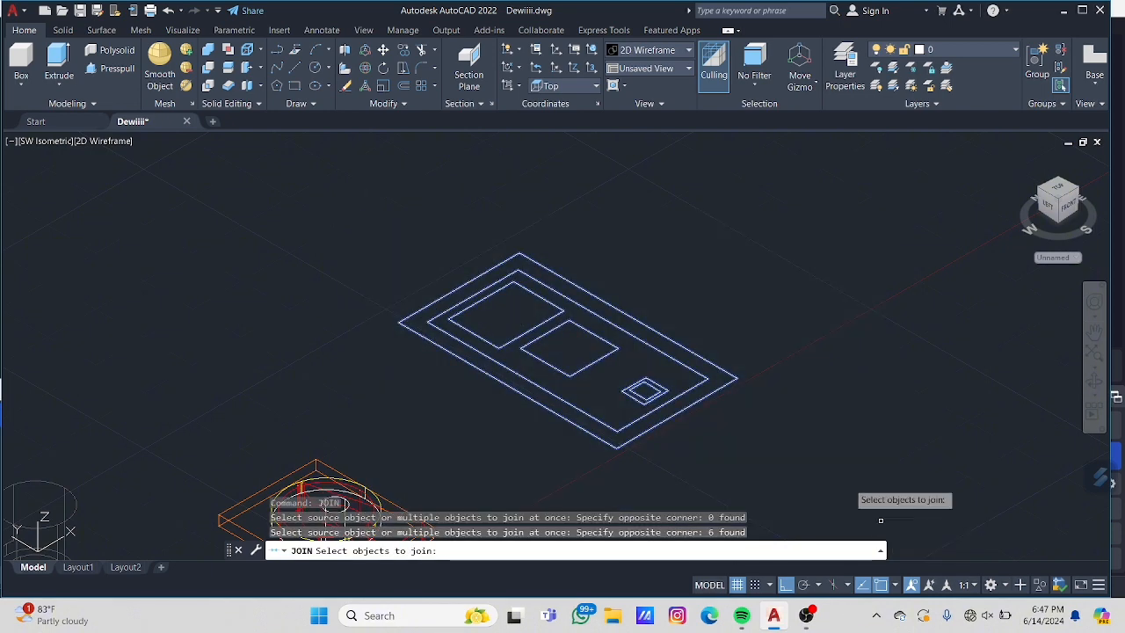
key("Return")
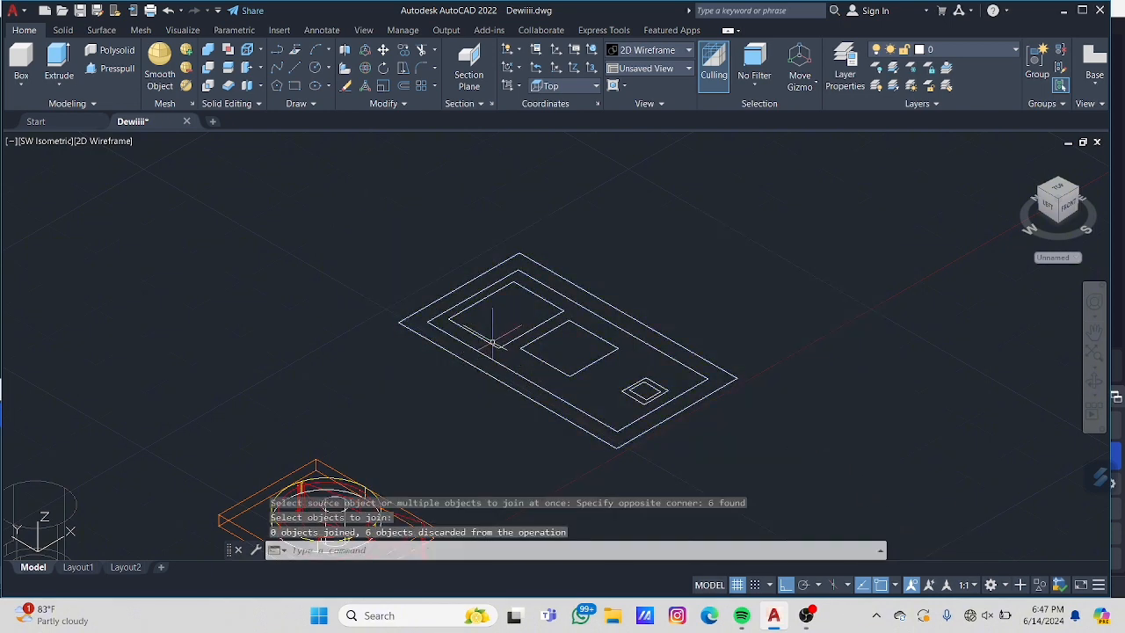
Step: Draw a circle of radius 0.2 inside the middle rectangle, just off its centre
left_click(314, 71)
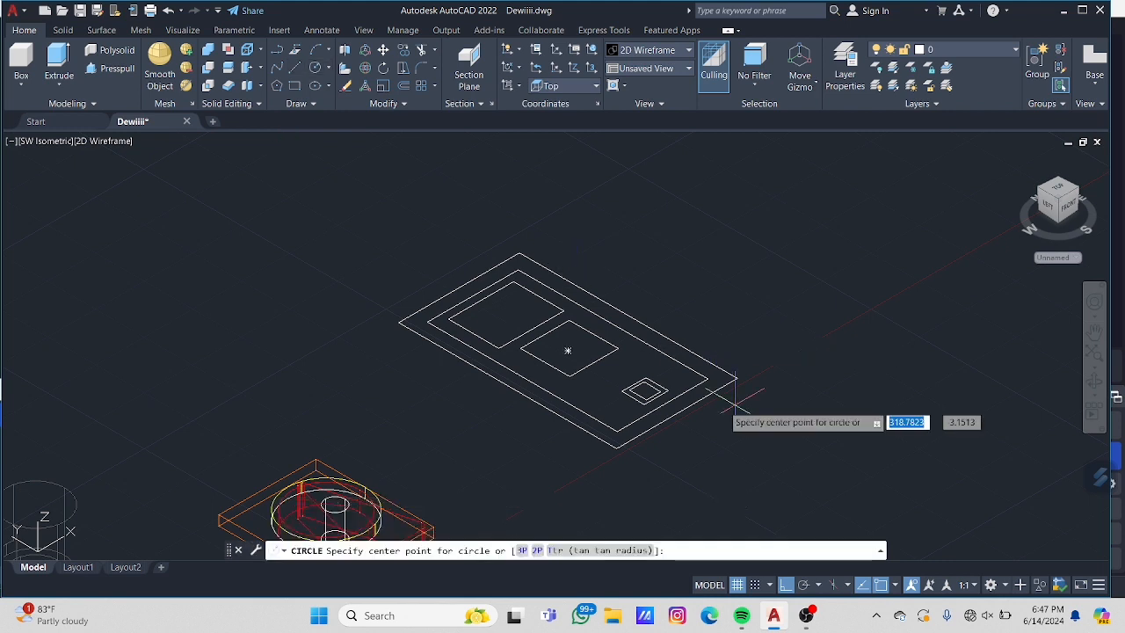
left_click(557, 353)
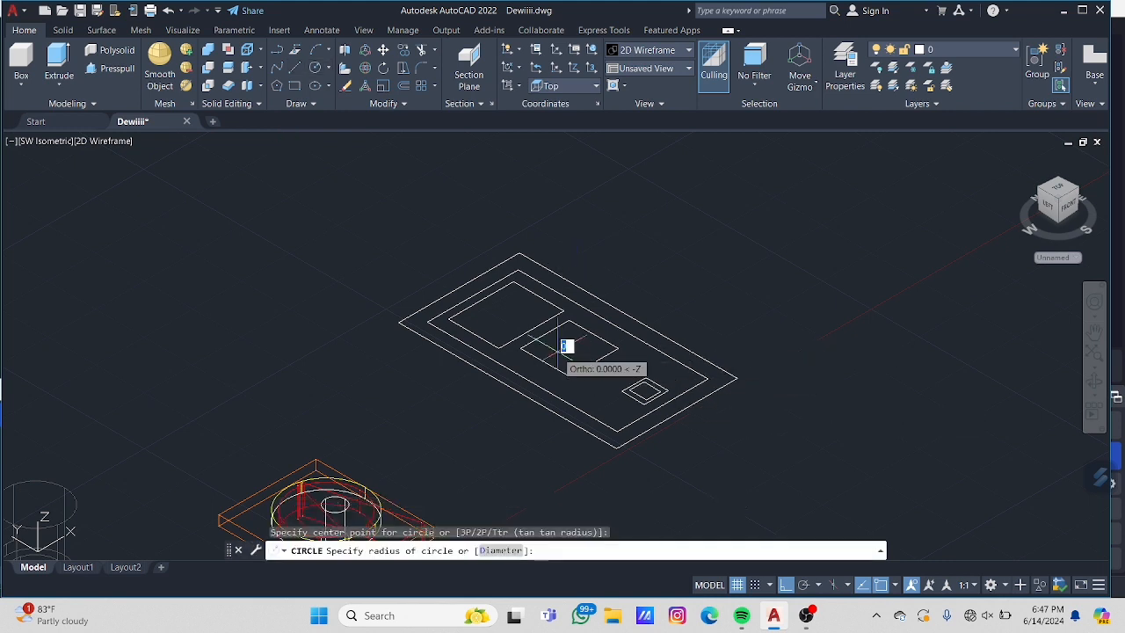
type("0.2")
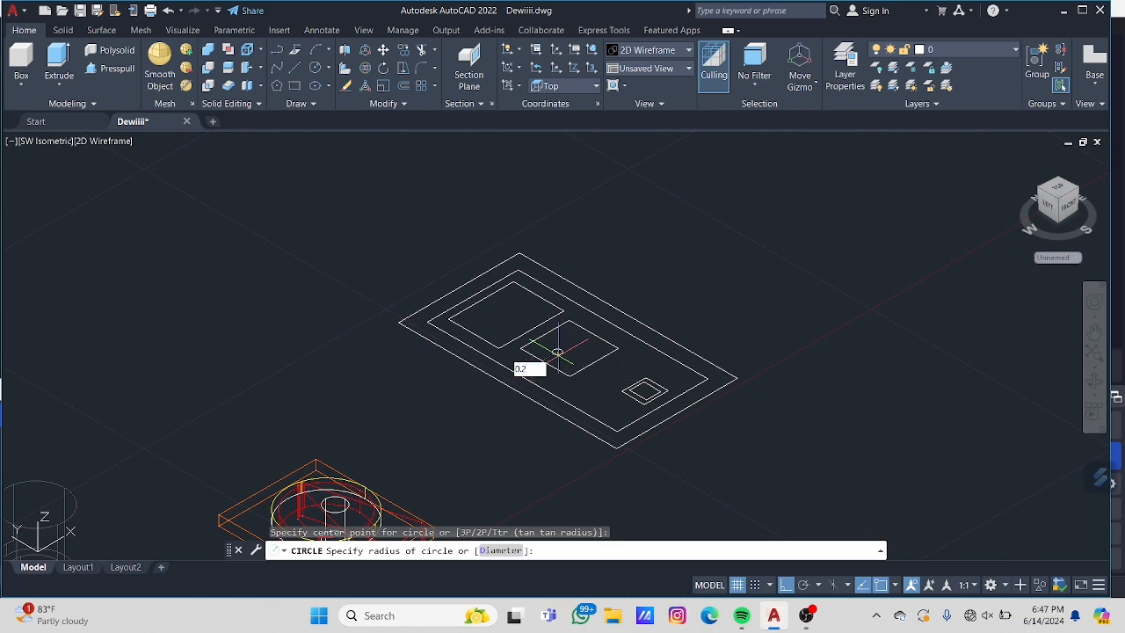
key("Return")
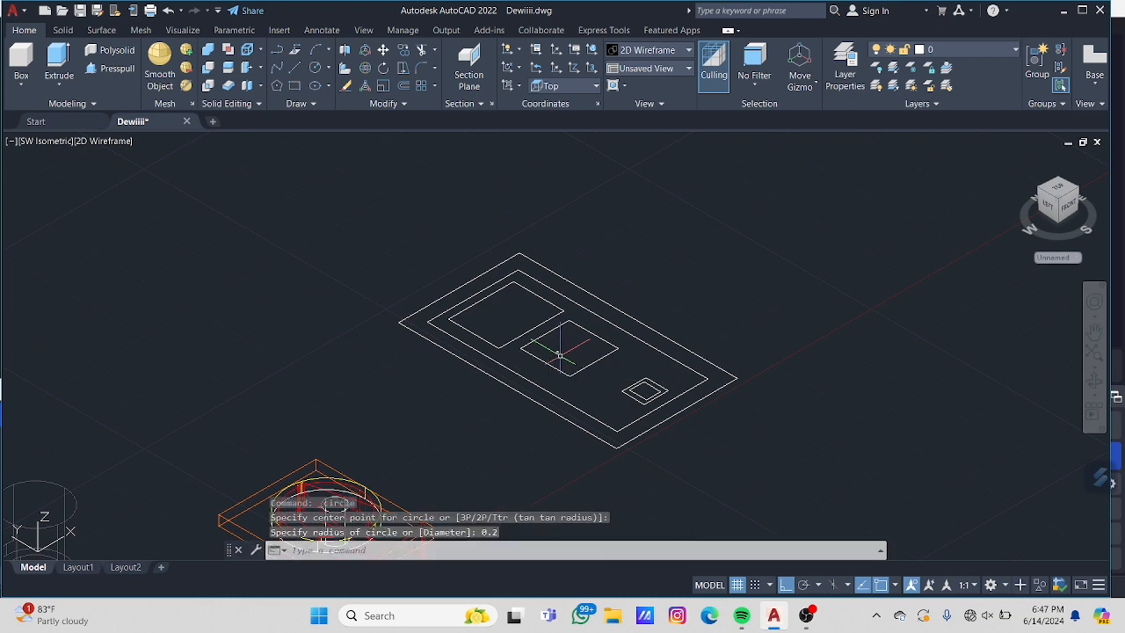
Step: Copy the small circle twice along the X direction to form a row of three, with the first copy about 2.3 away
scroll(580, 329, "up", 6)
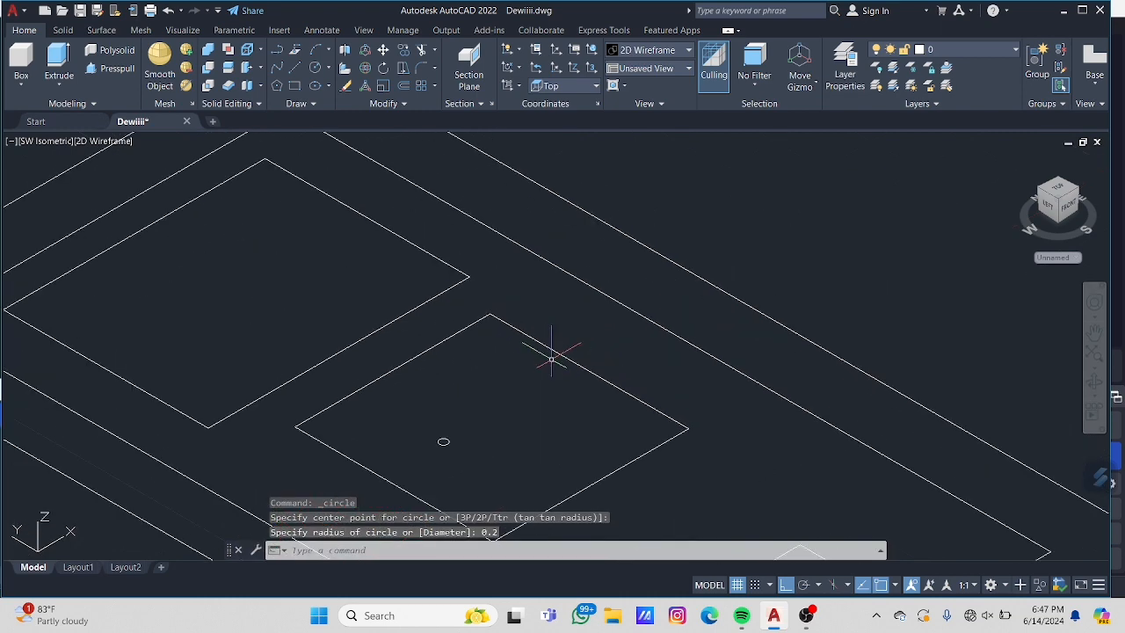
right_click(442, 444)
left_click(442, 442)
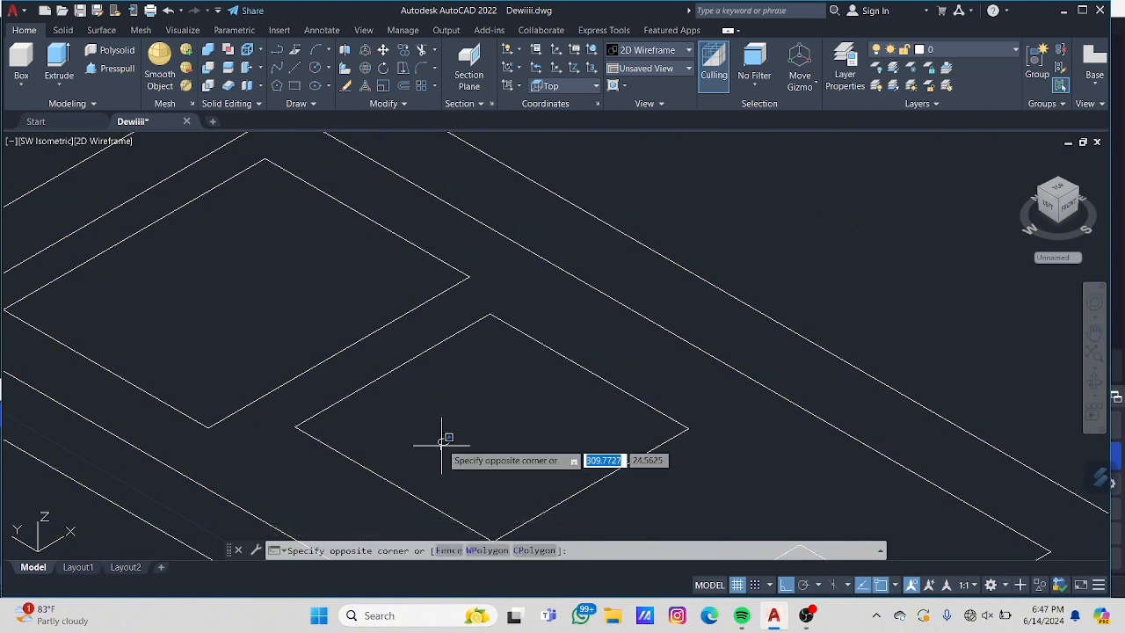
left_click(444, 444)
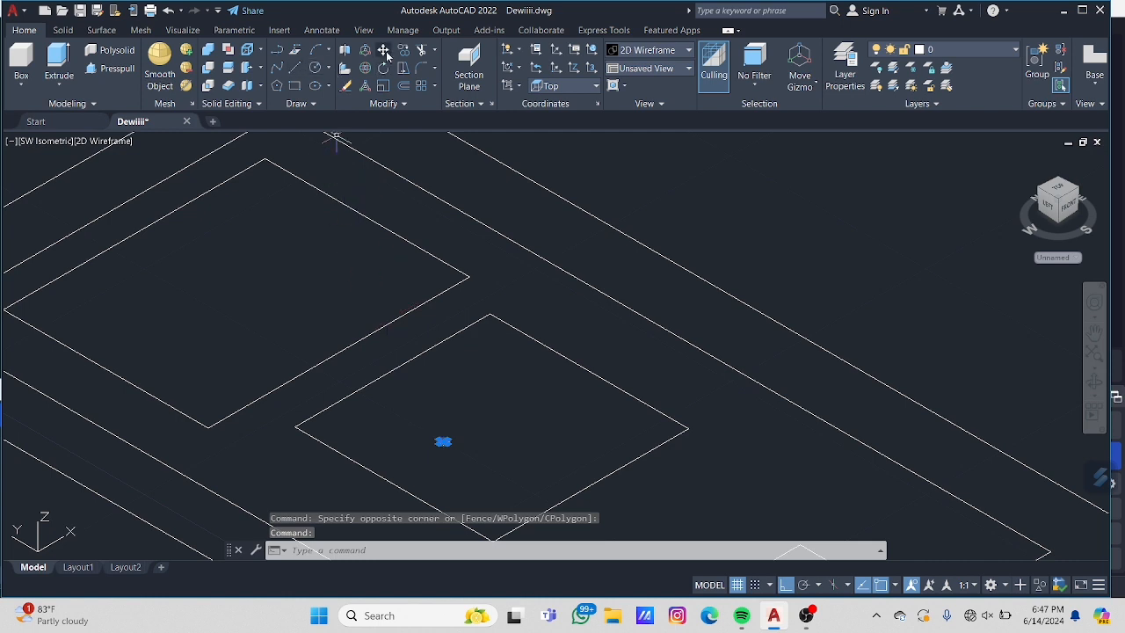
left_click(405, 50)
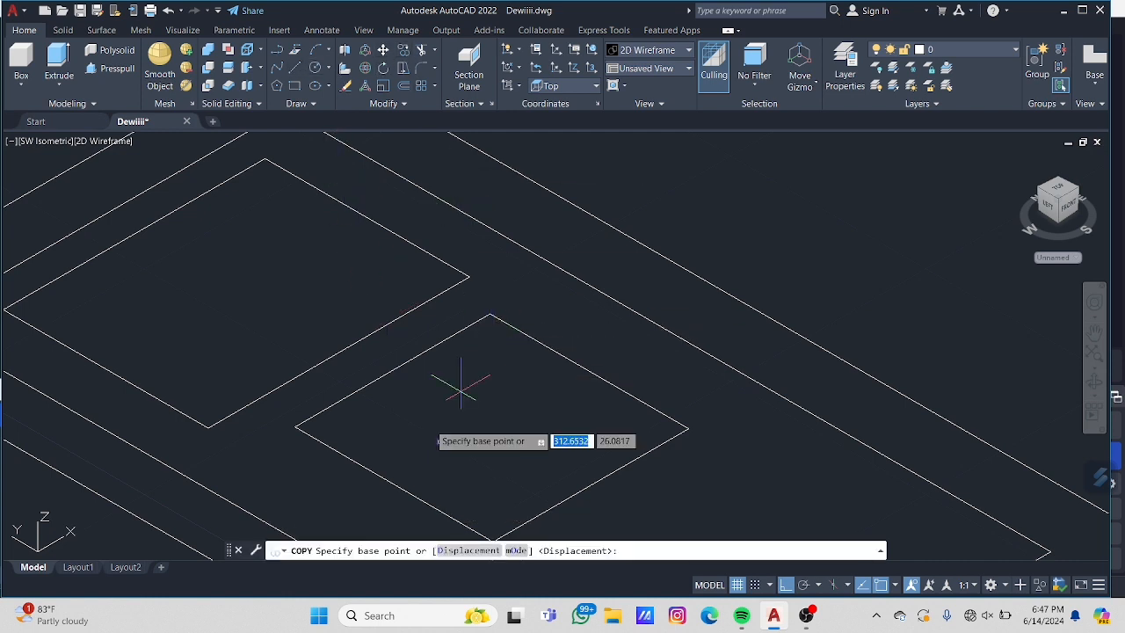
left_click(444, 442)
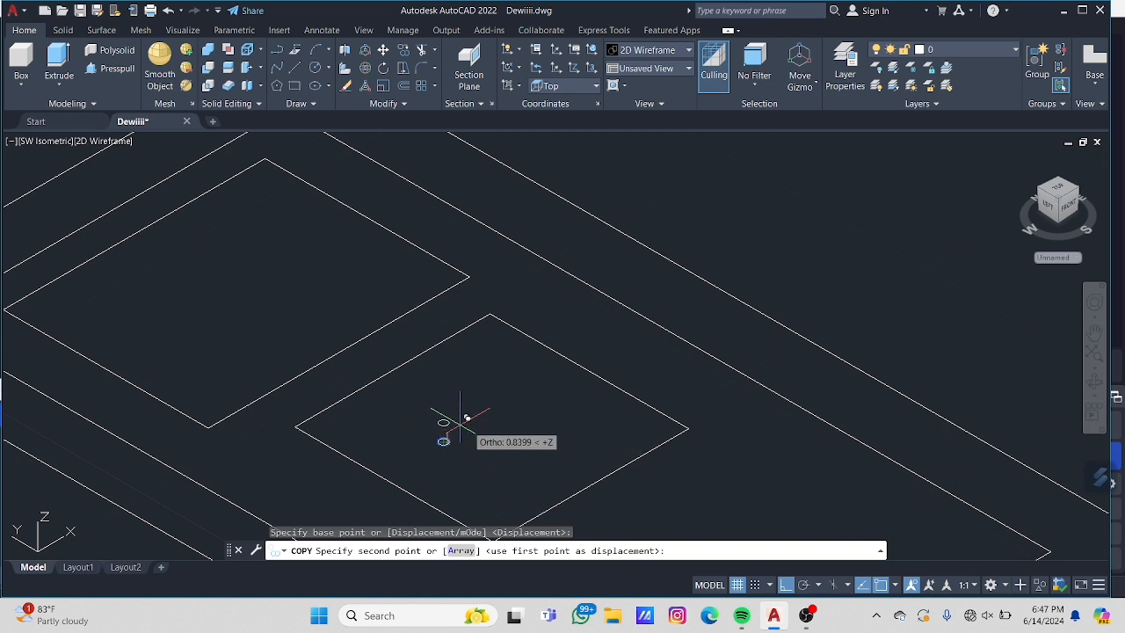
left_click(505, 420)
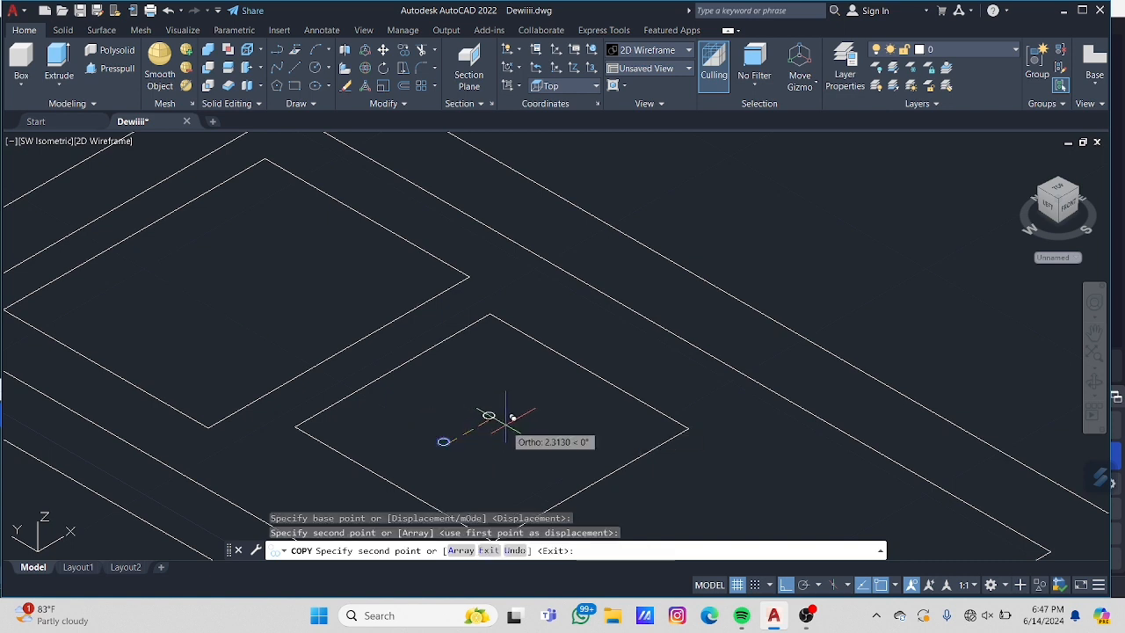
left_click(562, 407)
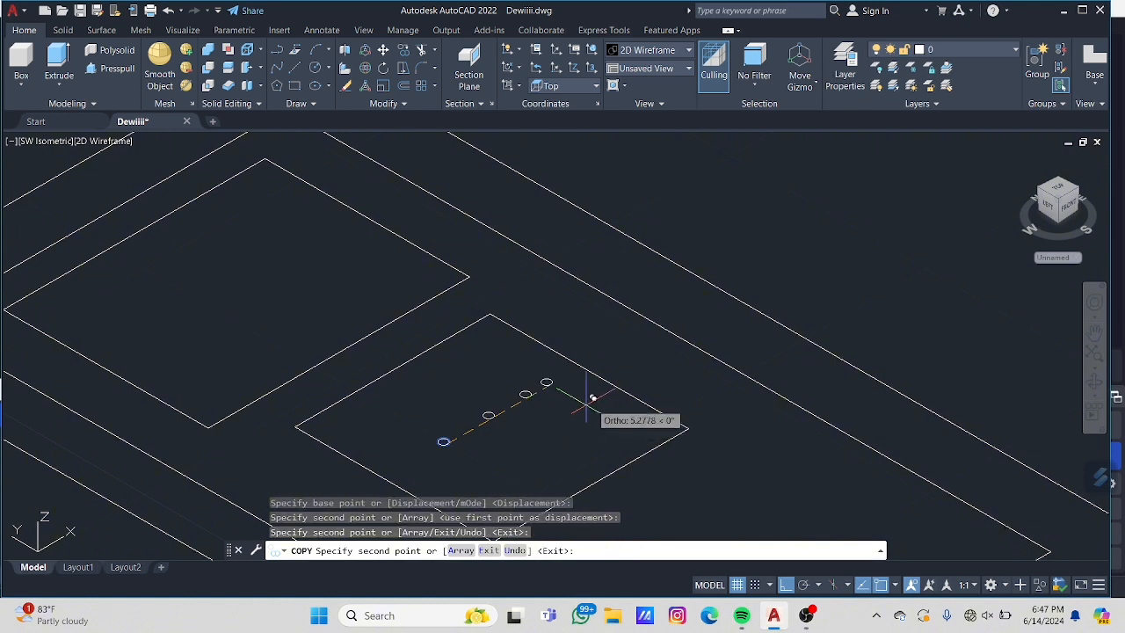
key("Return")
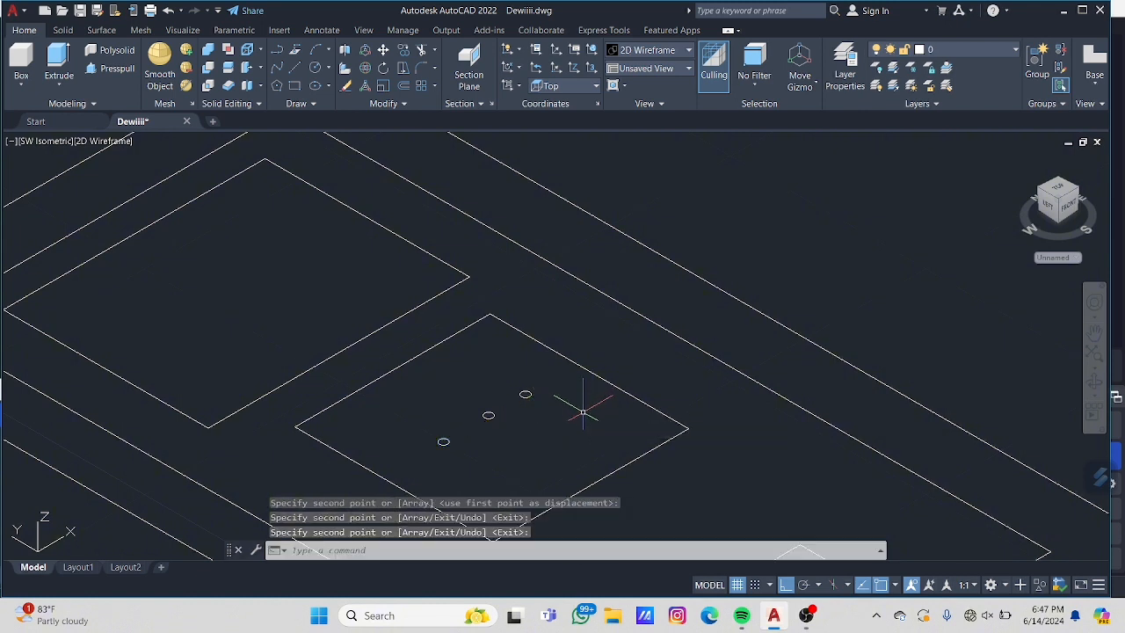
Step: Try to join the three small circles in the middle rectangle with the Join command
scroll(589, 227, "down", 4)
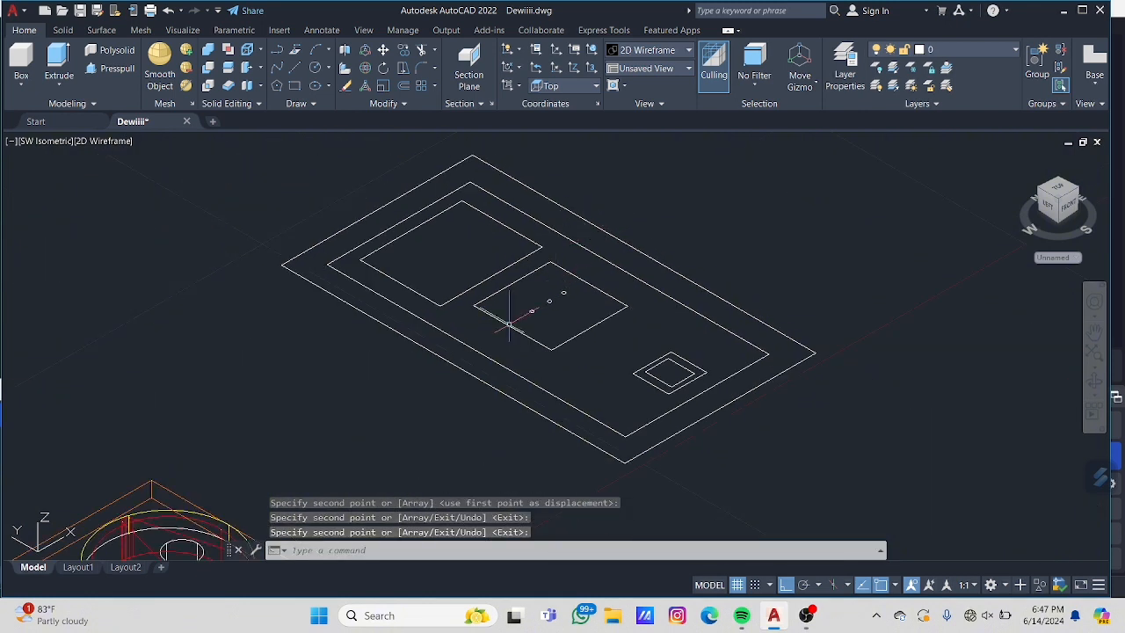
type("j")
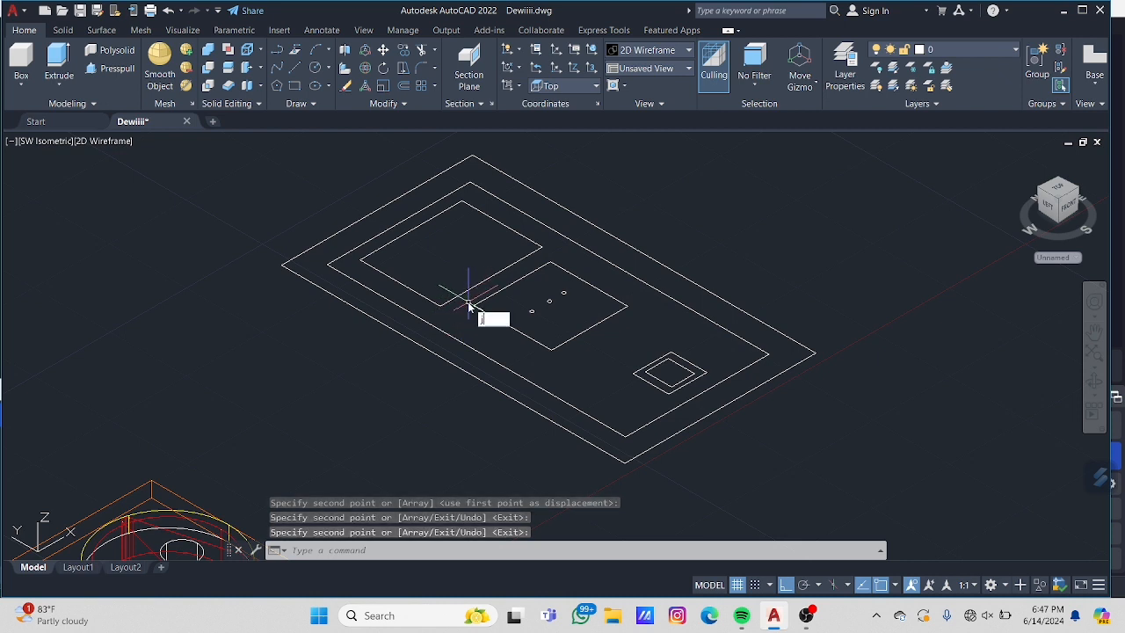
key("Return")
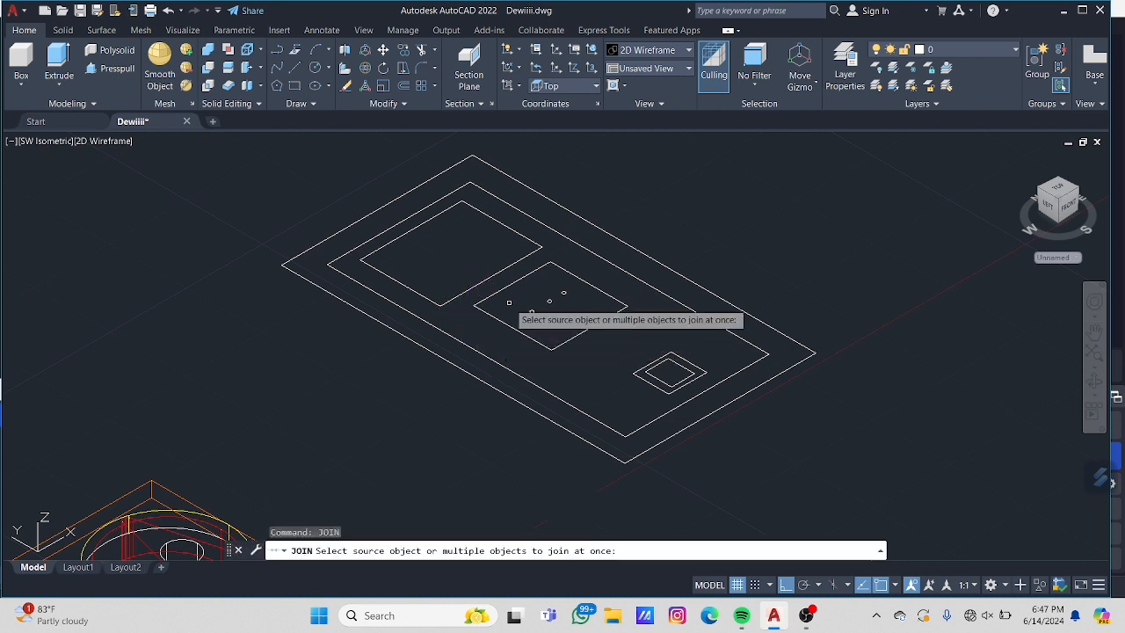
left_click(509, 304)
left_click(606, 310)
left_click(524, 300)
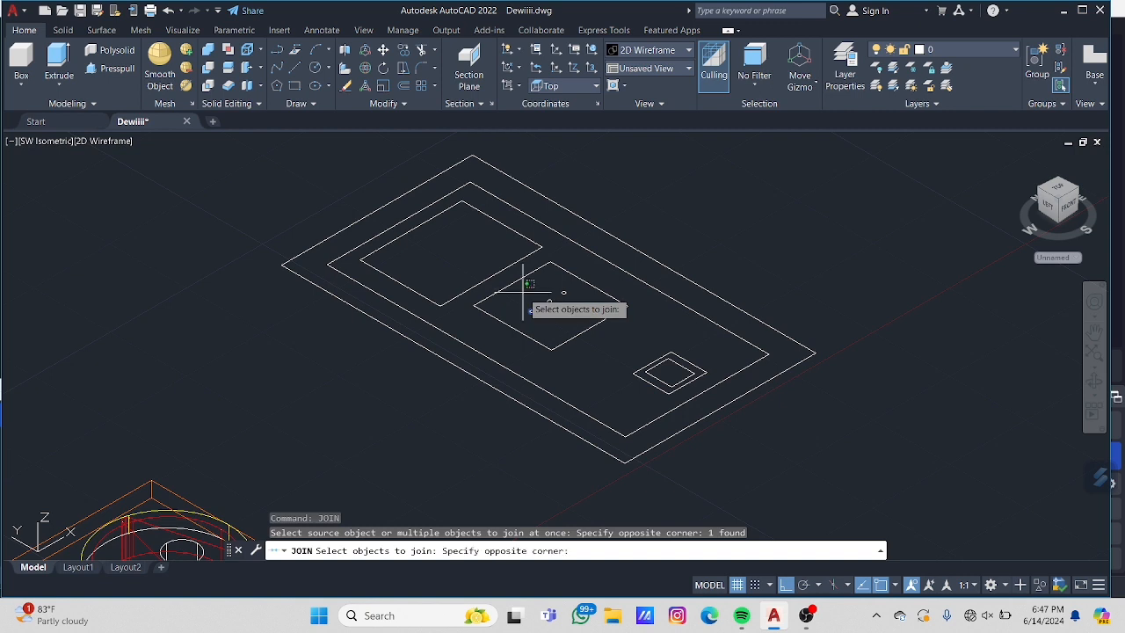
left_click(590, 293)
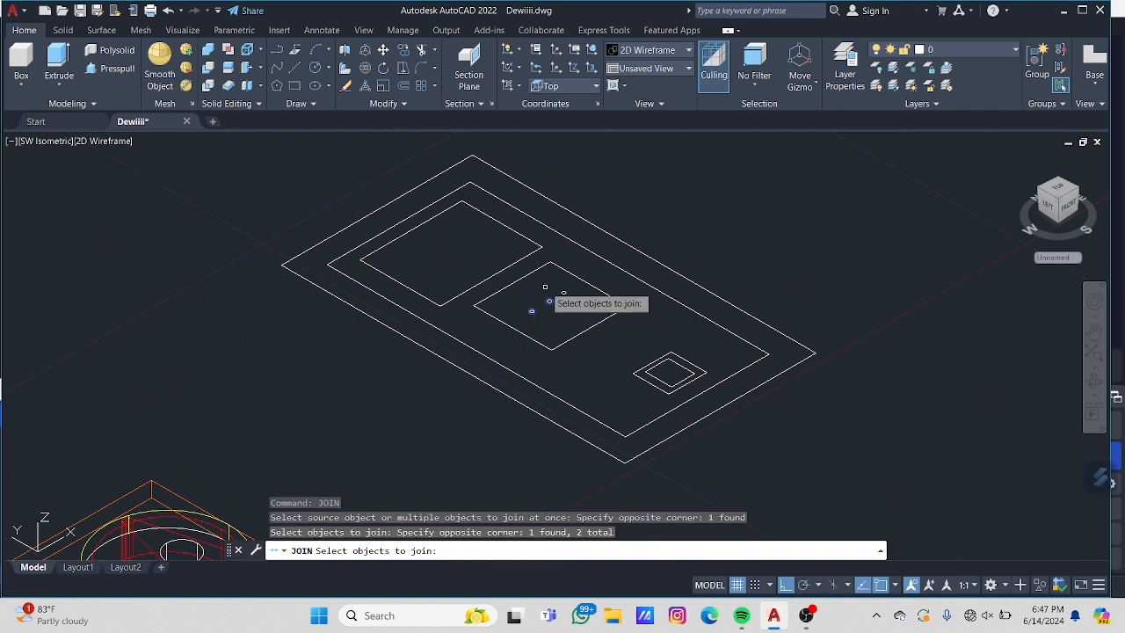
left_click(545, 291)
left_click(601, 296)
key("Return")
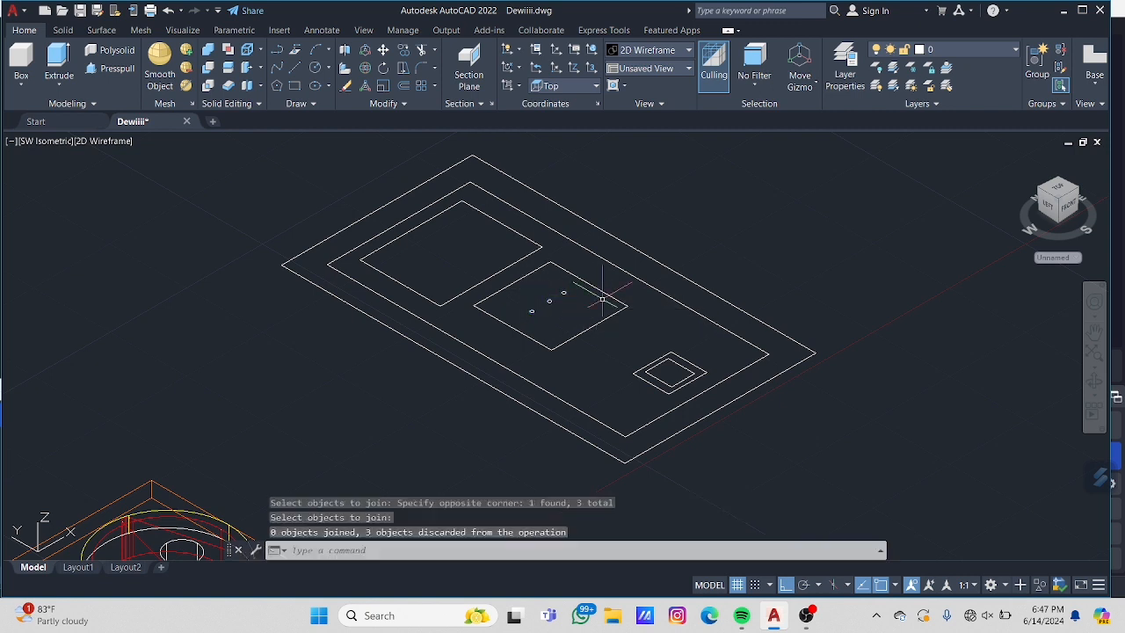
Step: Presspull the large inner rectangle at the upper end of the part to a height of 3
type("p")
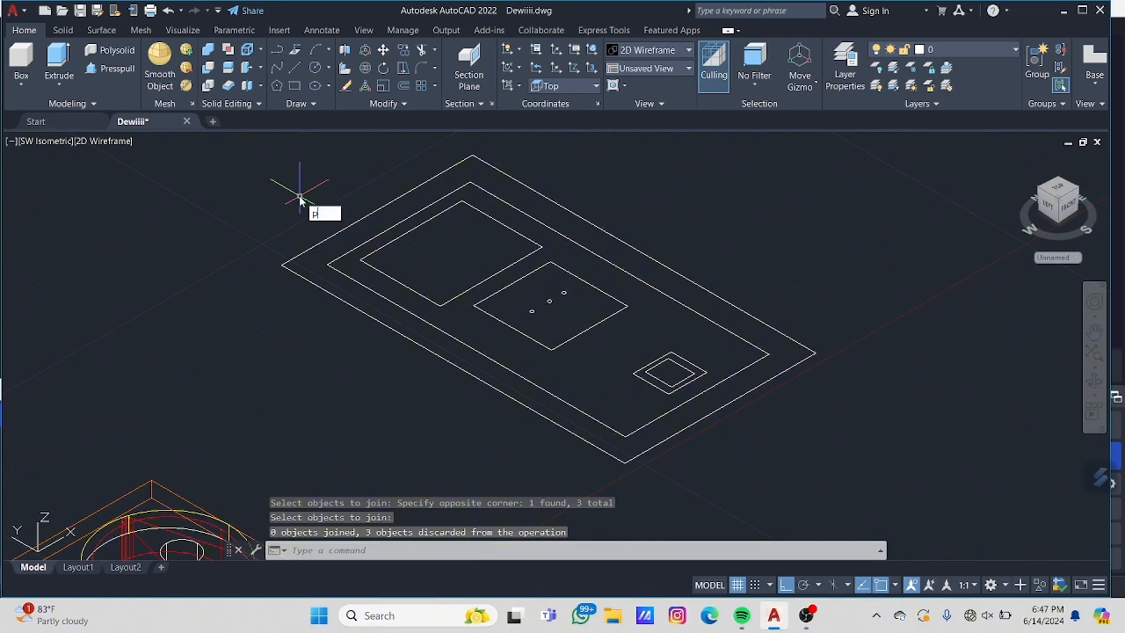
type("r")
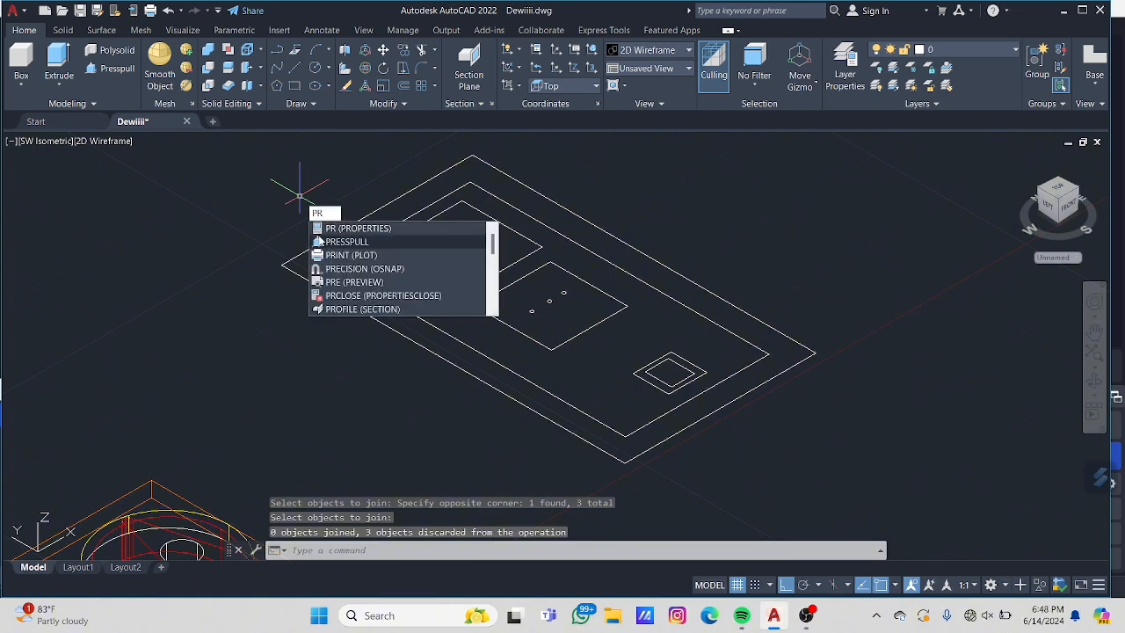
left_click(318, 241)
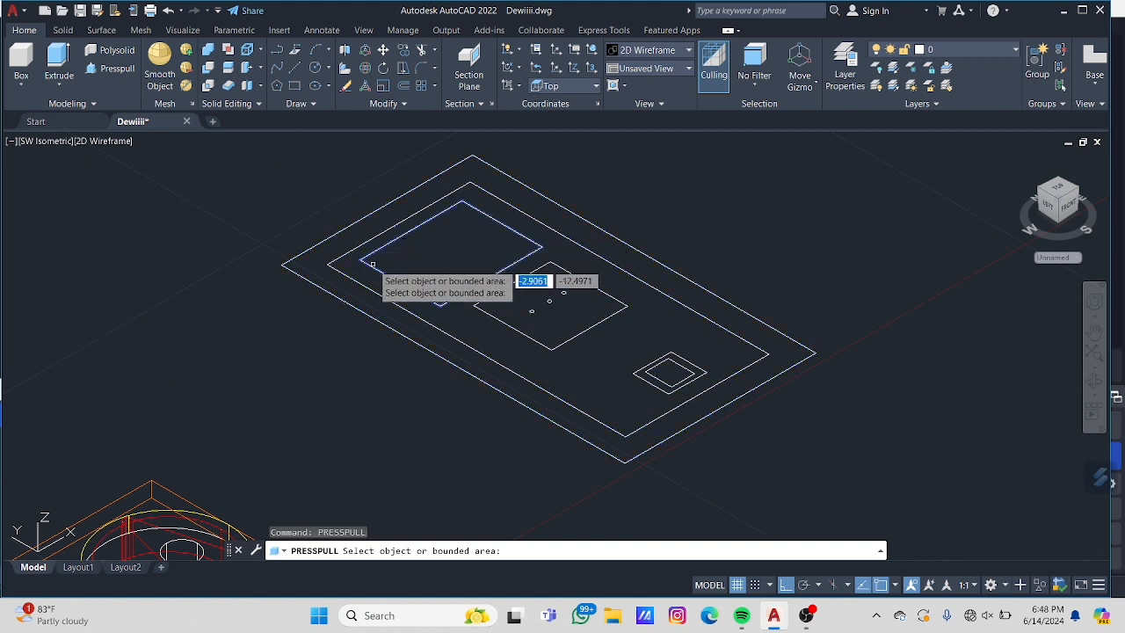
left_click(450, 253)
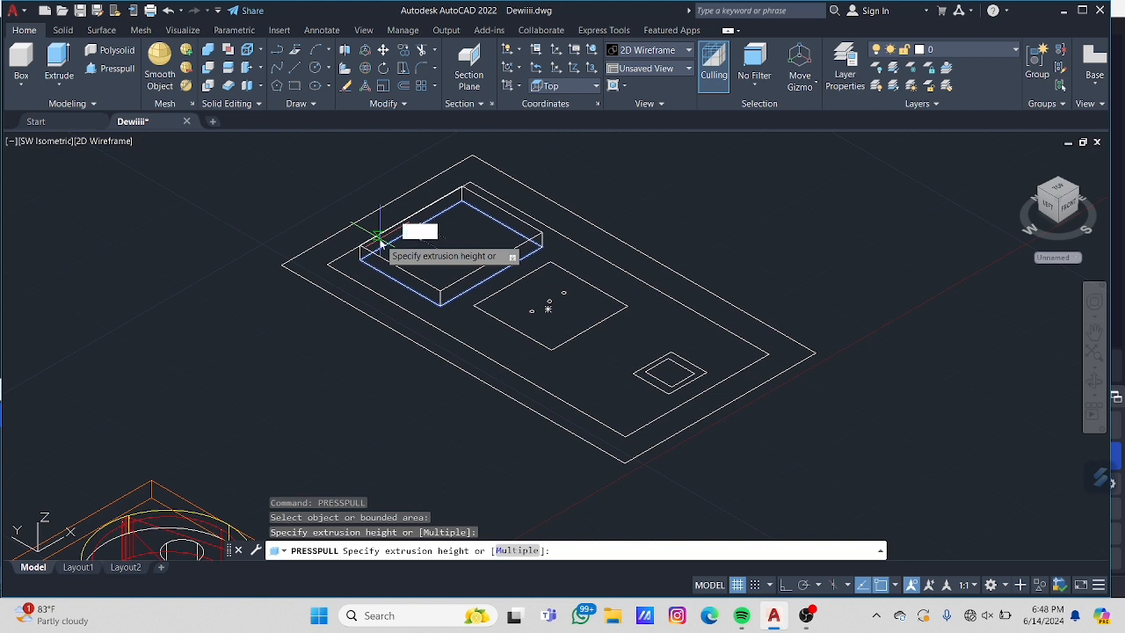
type("3")
key("Return")
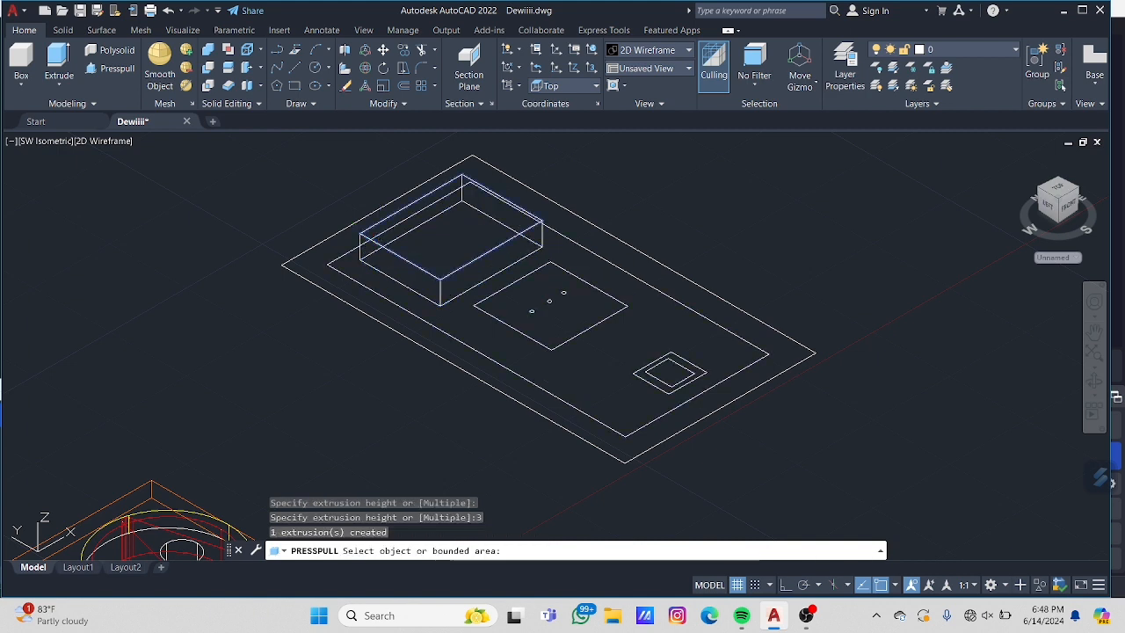
Step: Presspull the middle rectangle around the three small circles to a height of 3
left_click(534, 316)
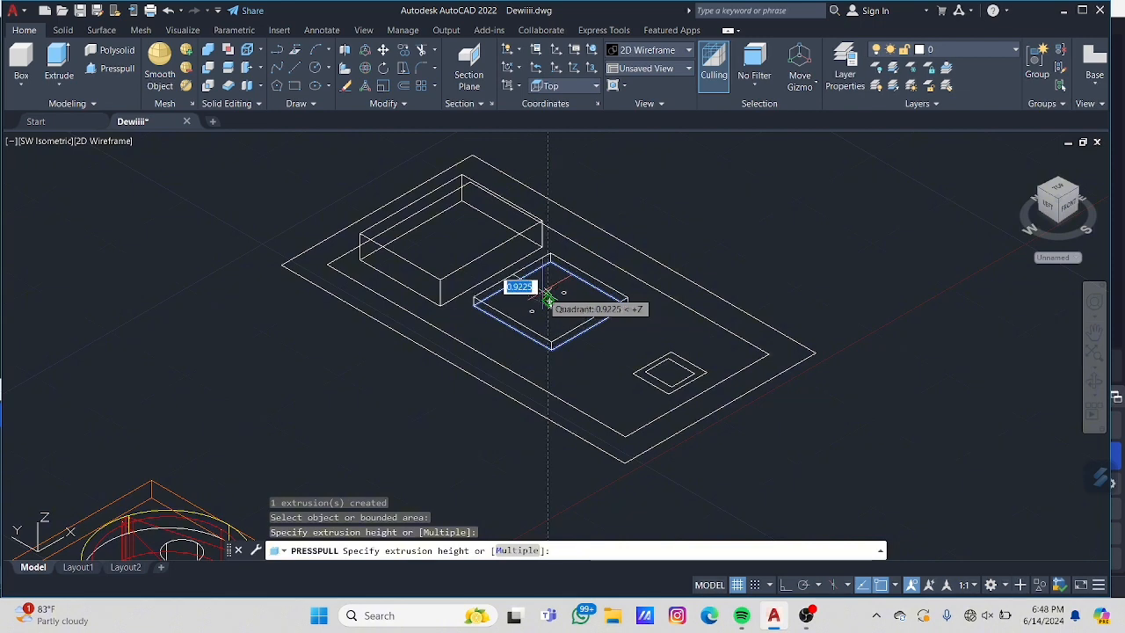
type("3")
key("Return")
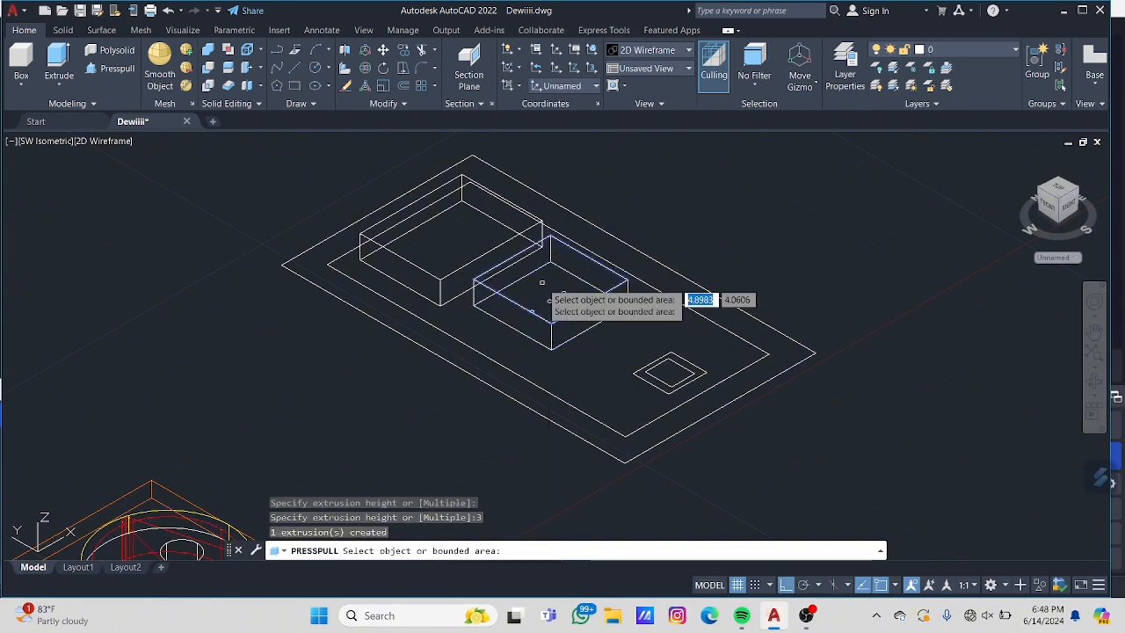
Step: Presspull the centre circle and the farther end circle of the row to a height of 3.5 each
left_click(550, 300)
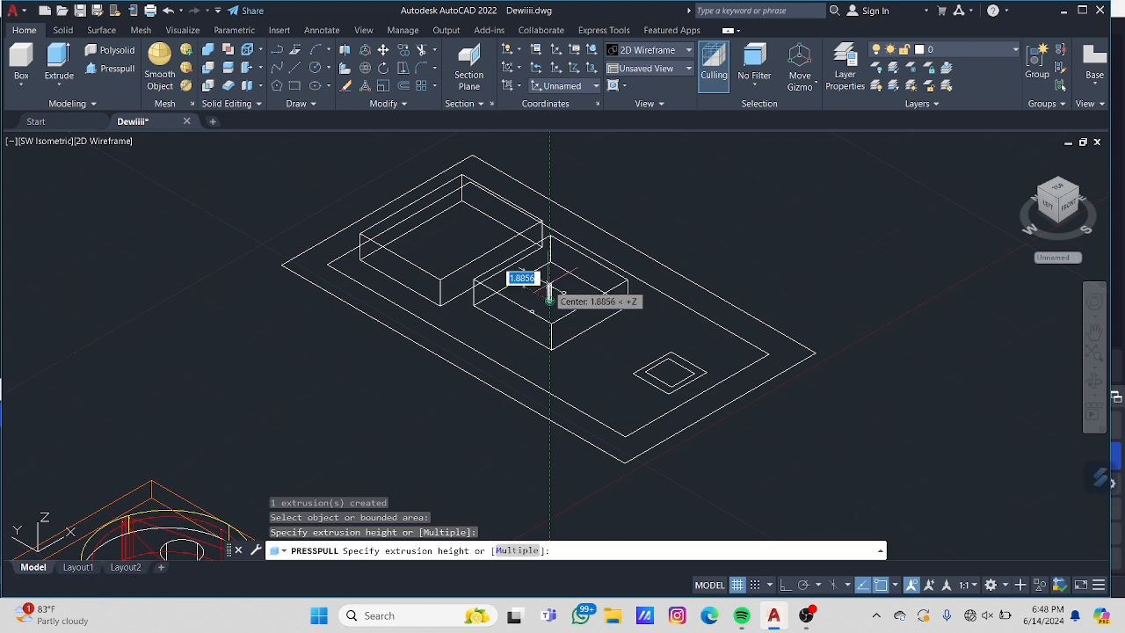
type("3")
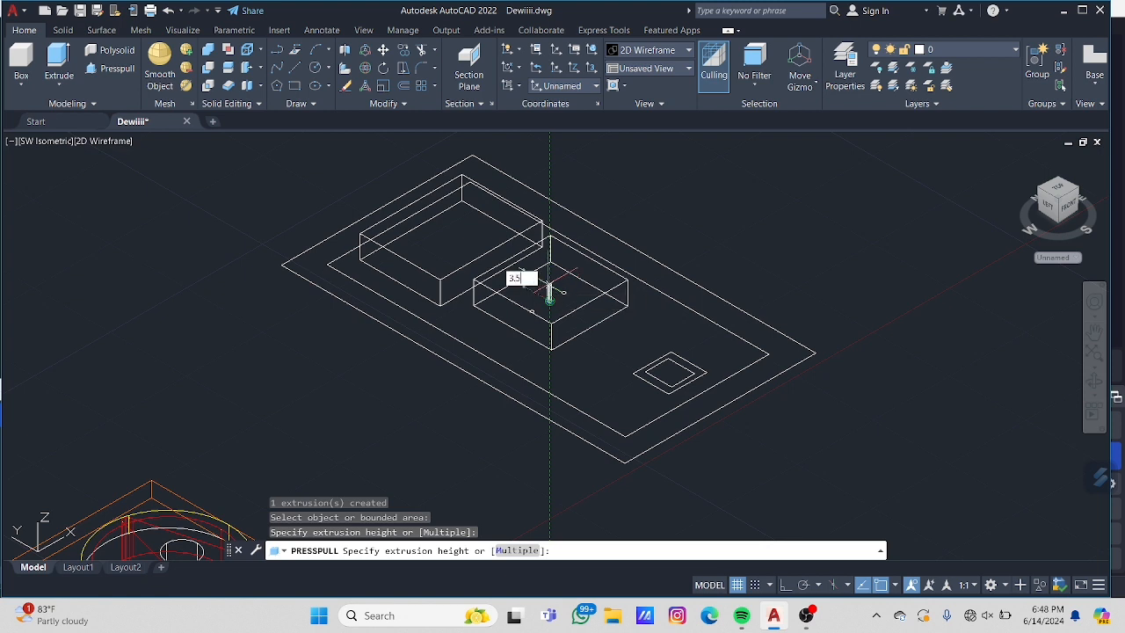
type(".5")
key("Return")
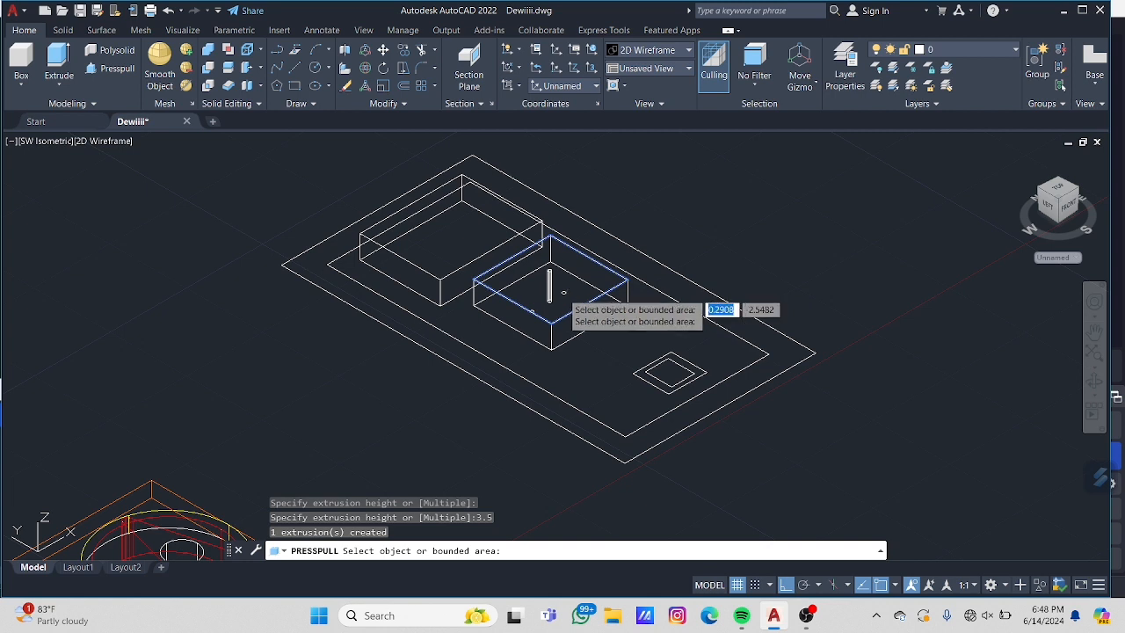
left_click(564, 293)
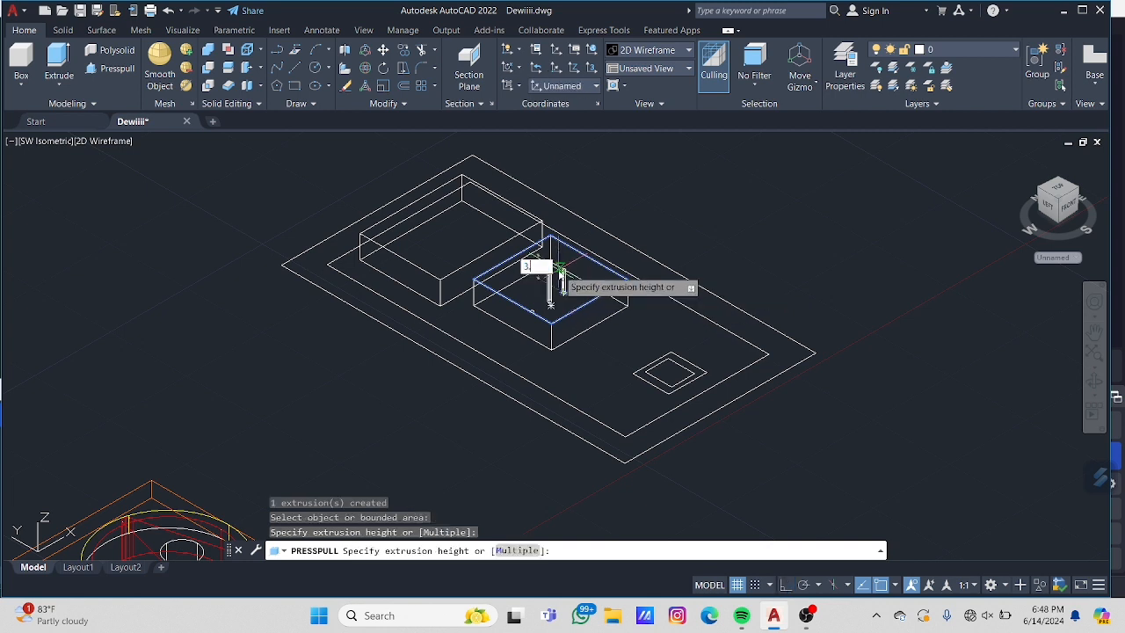
key("Return")
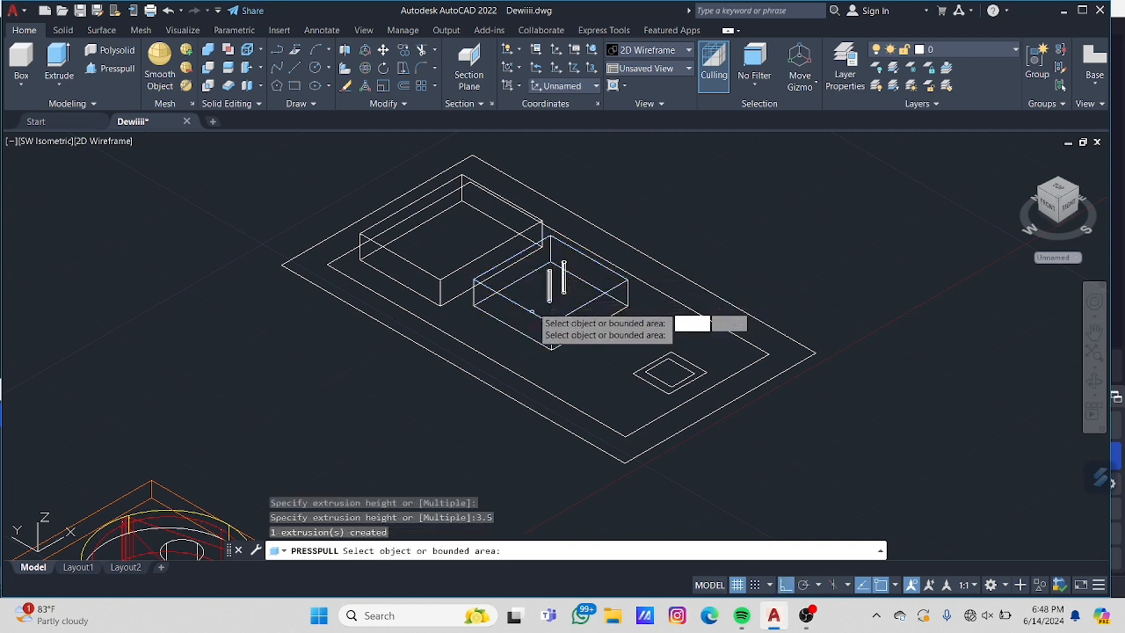
Step: Presspull the remaining small circle, the original one at the near end of the row, to a height of 3.5
left_click(531, 313)
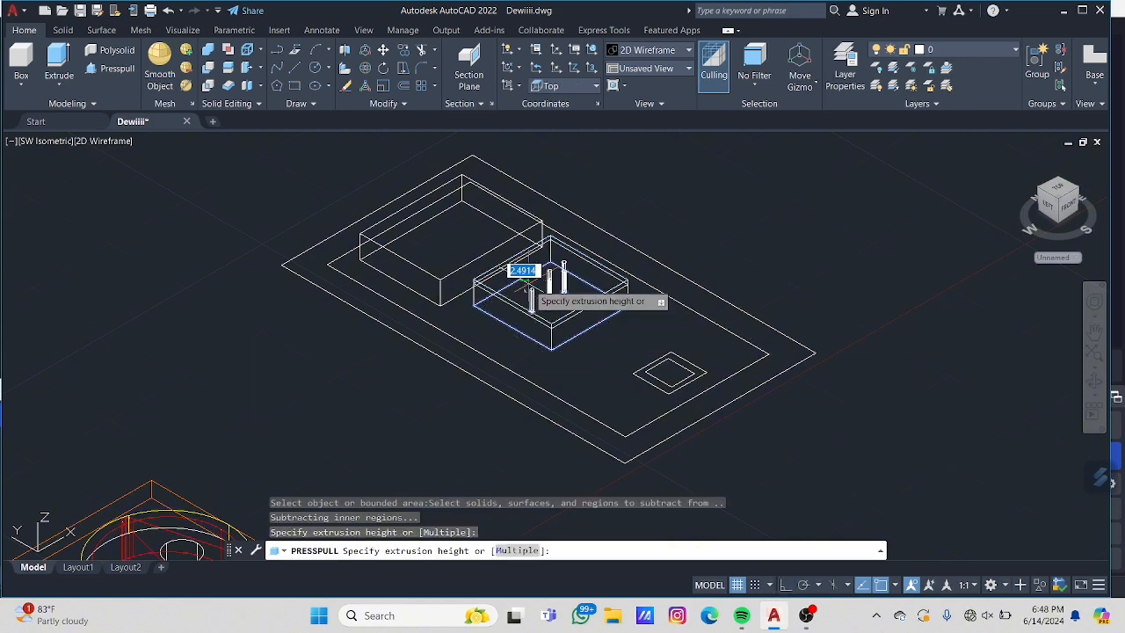
key("Escape")
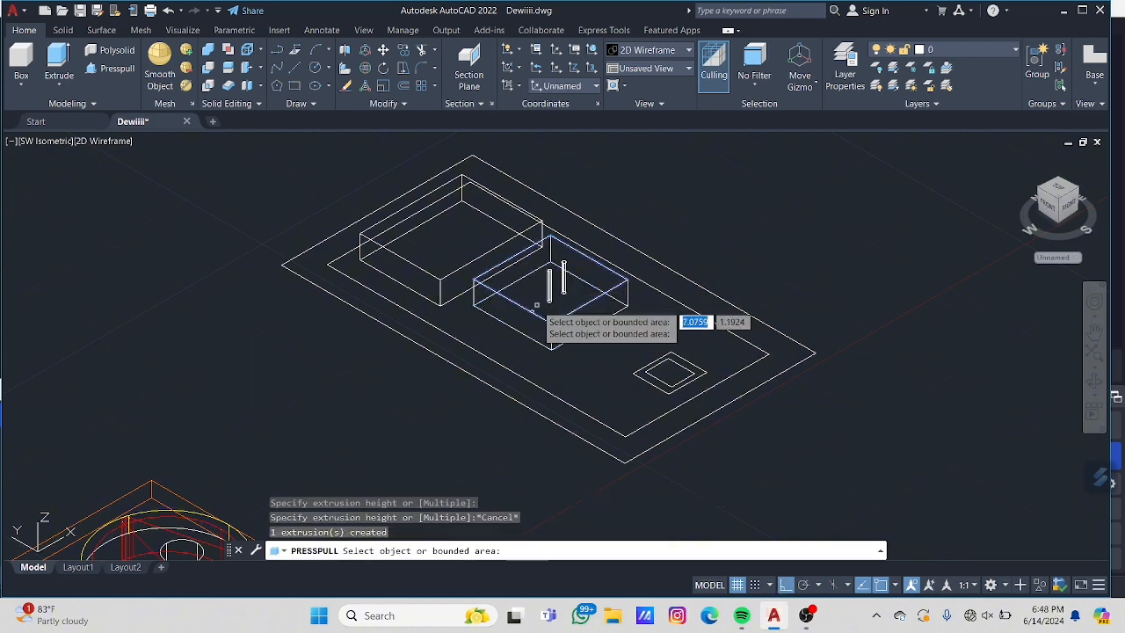
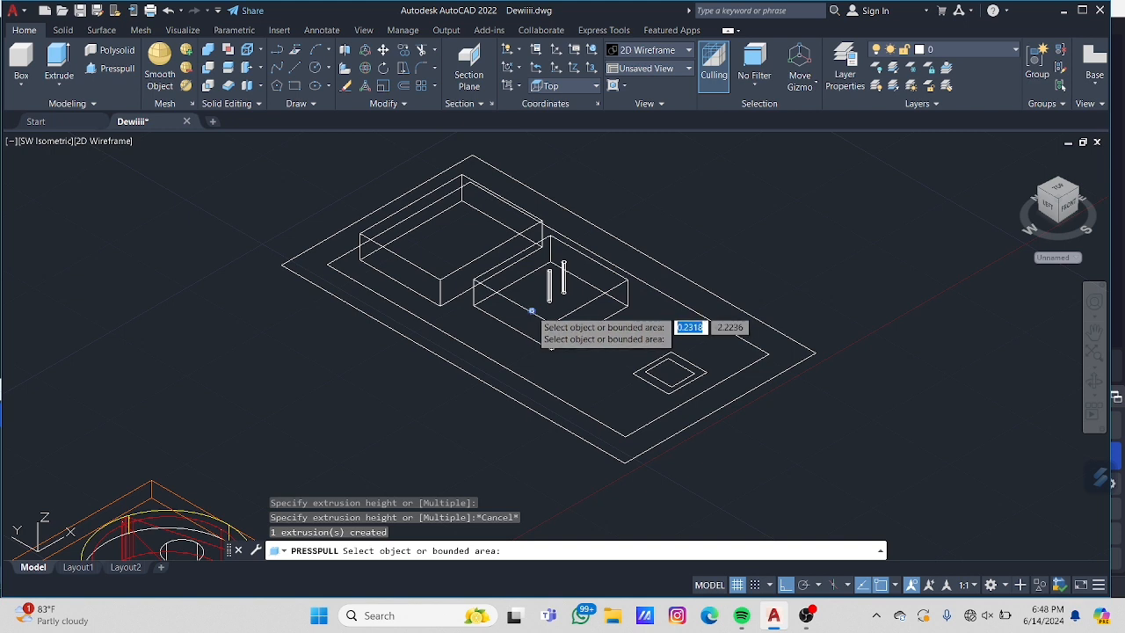
left_click(532, 306)
type("3")
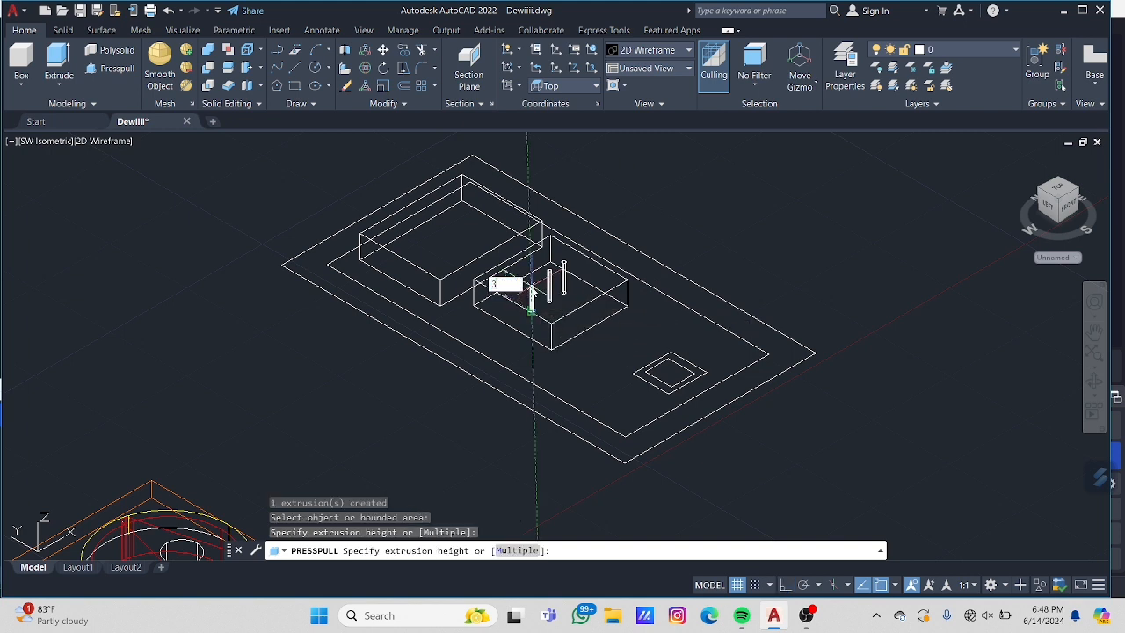
type(".5")
key("Return")
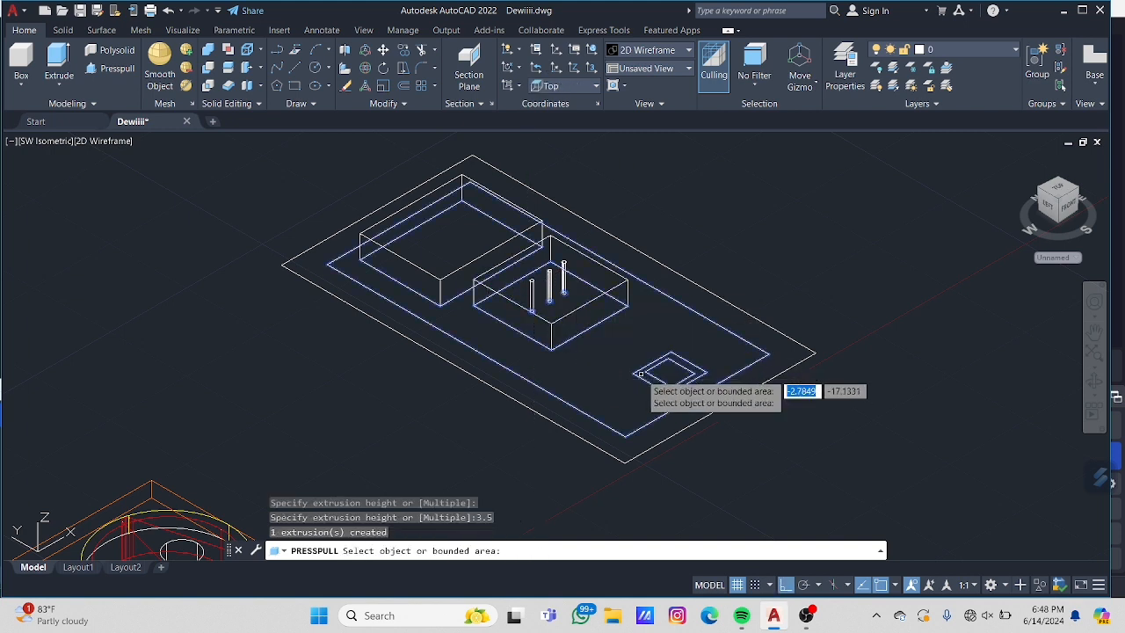
Step: Presspull the small inner square at the near end of the part to a height of 3 and the square around it to 2.5
left_click(661, 373)
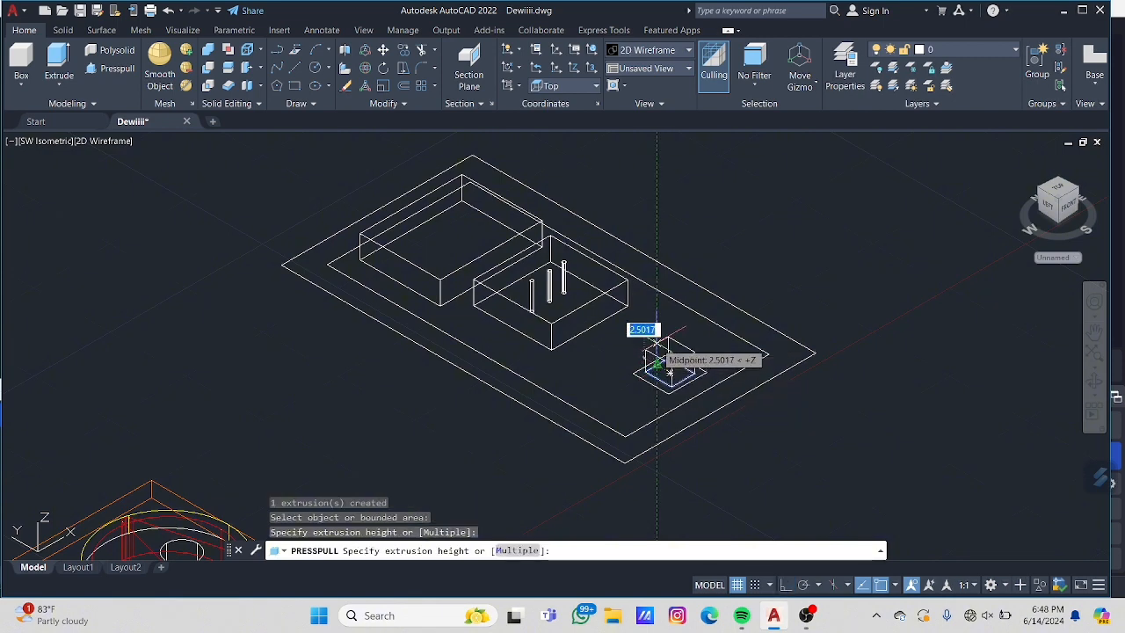
type("3")
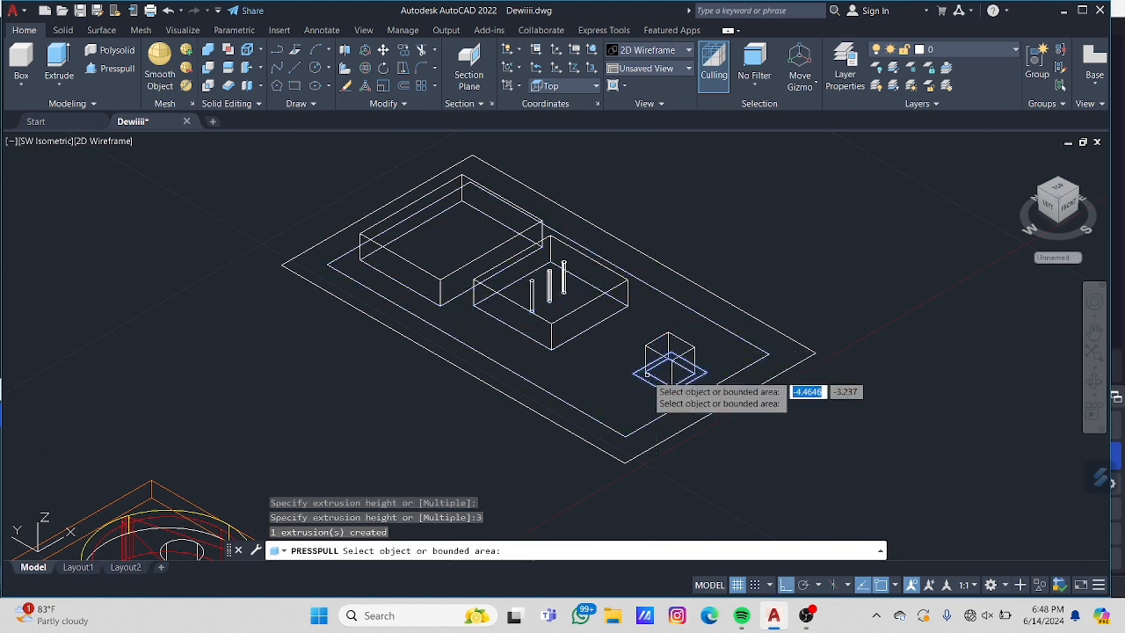
left_click(649, 384)
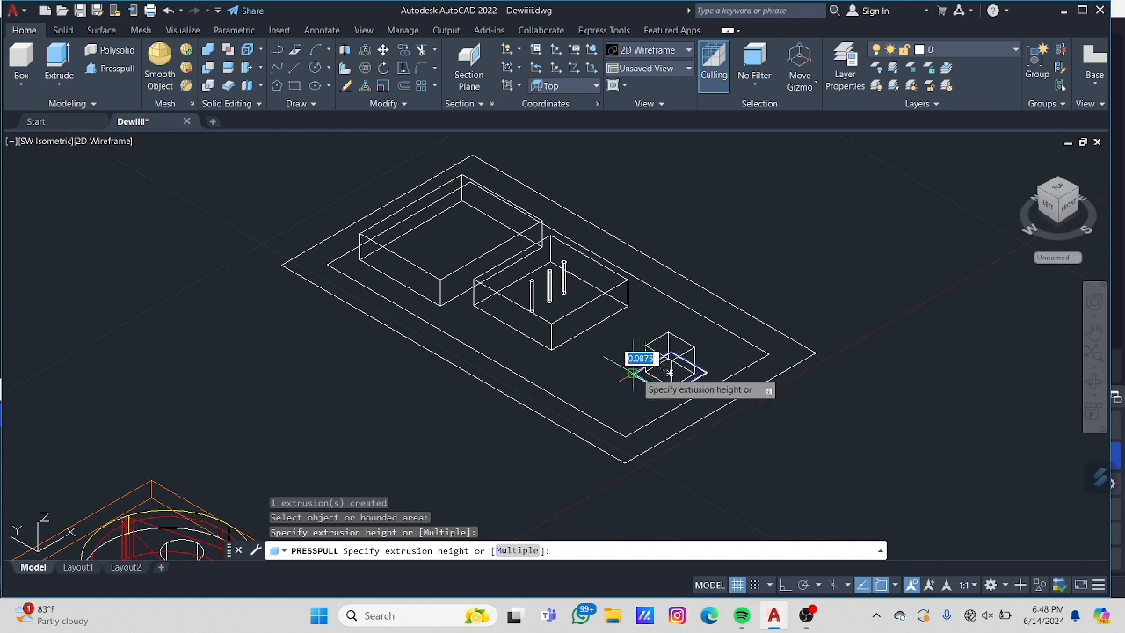
type("2")
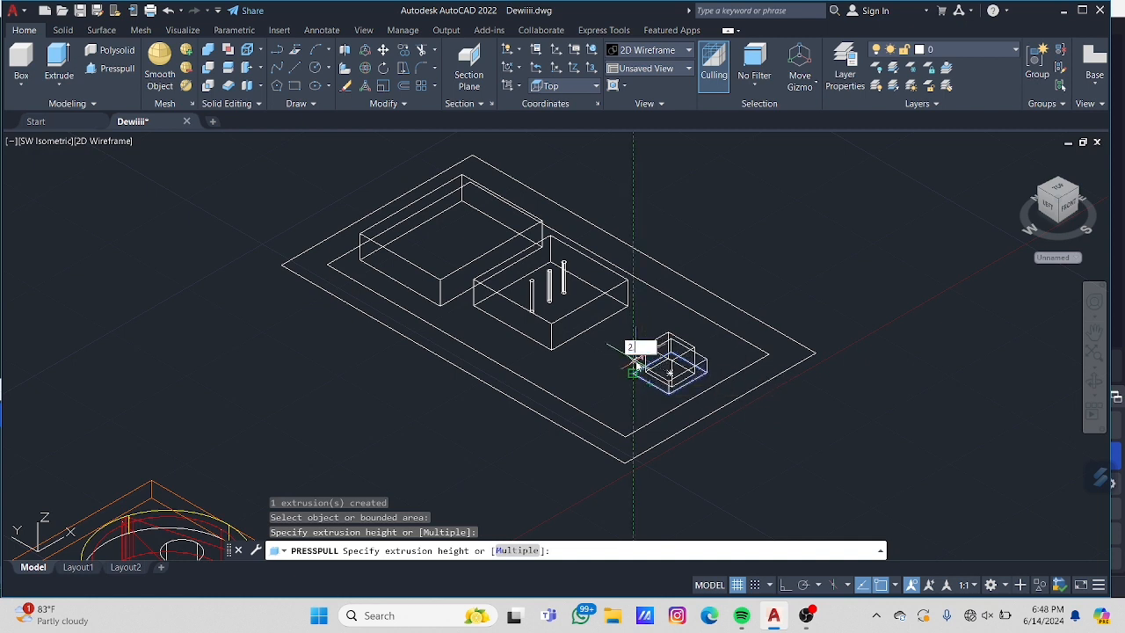
type(".5")
key("Return")
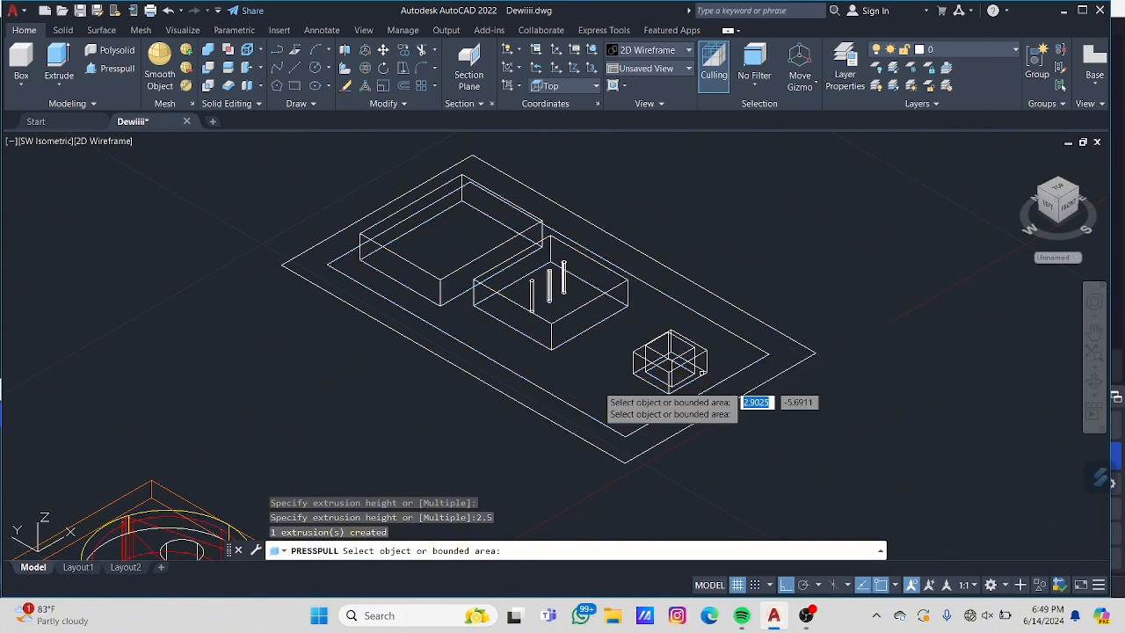
Step: Presspull the large rectangle enclosing all the blocks to a height of 2.3 and the outermost rectangle to a height of 2
left_click(560, 400)
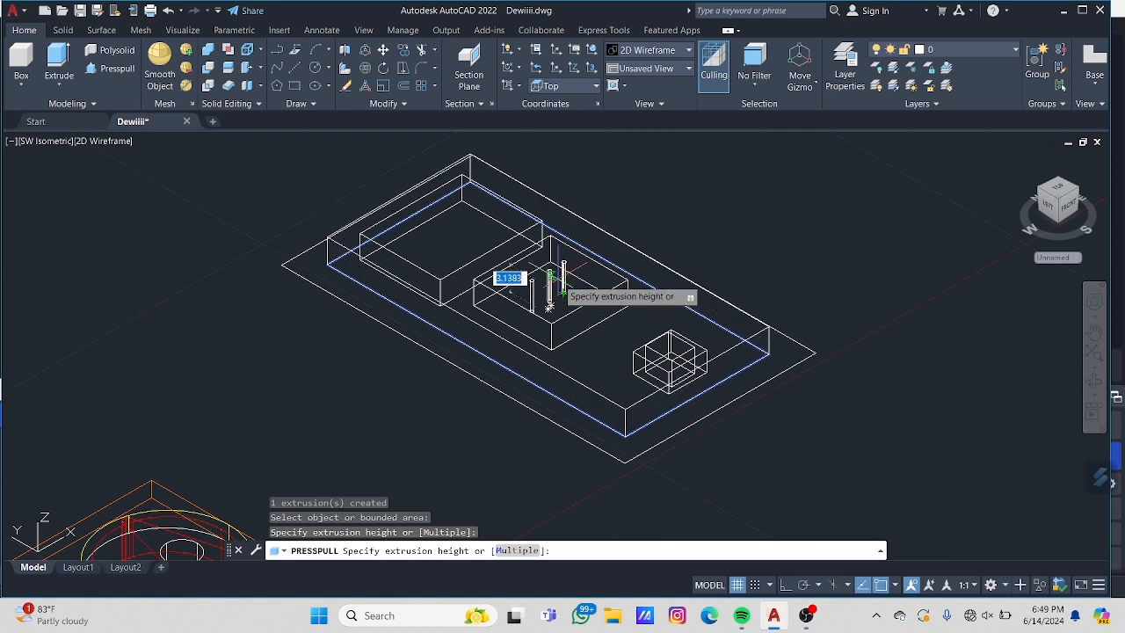
type("2.3")
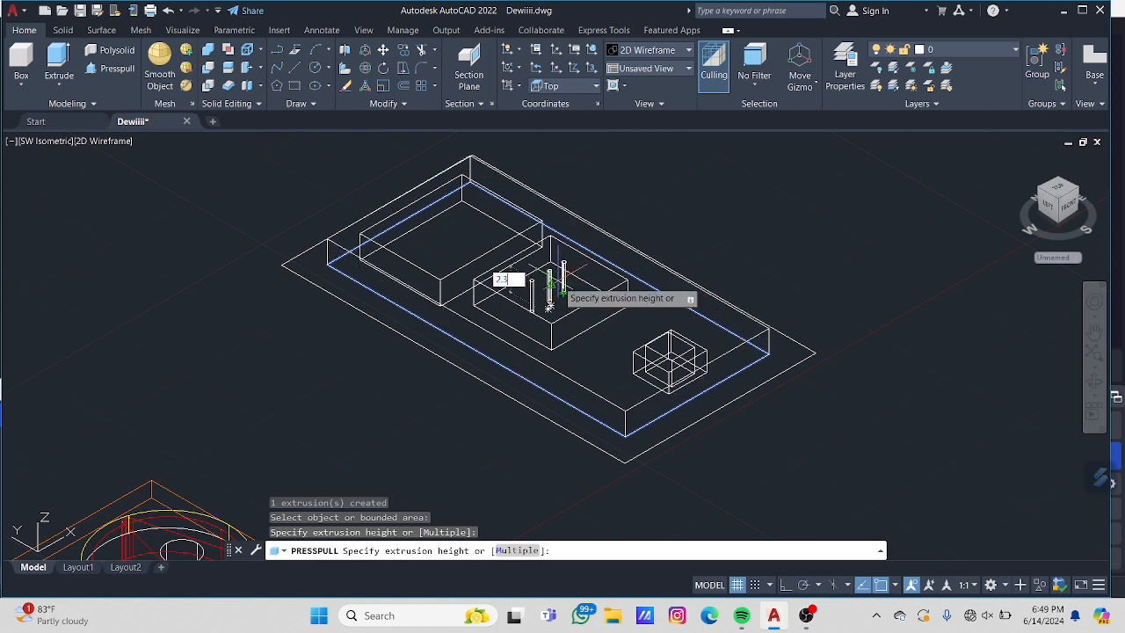
key("Return")
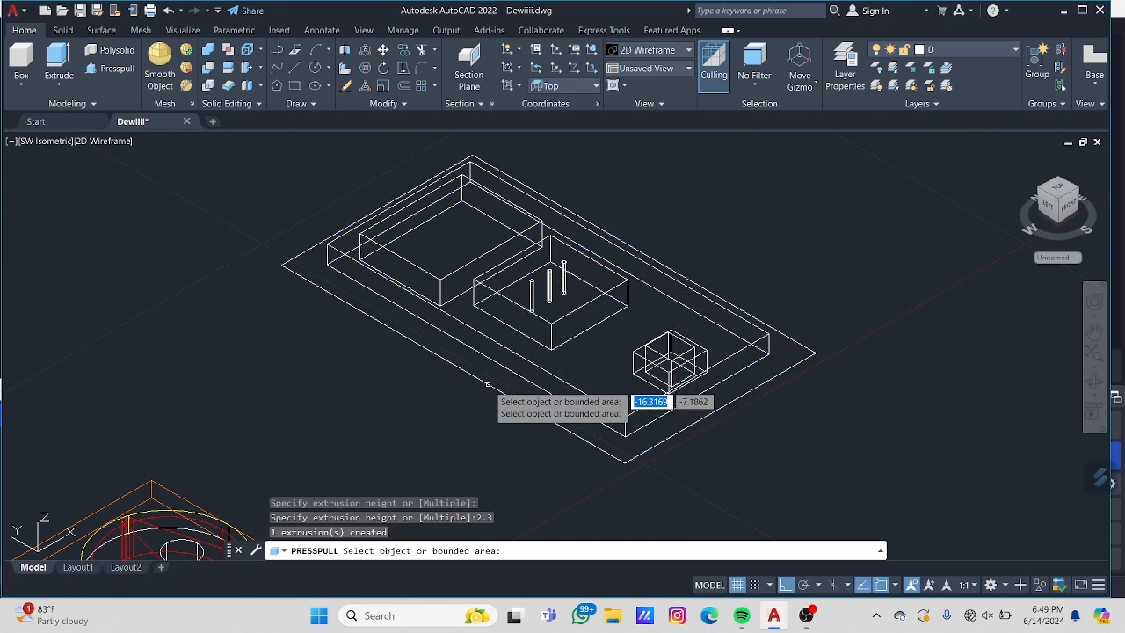
left_click(488, 389)
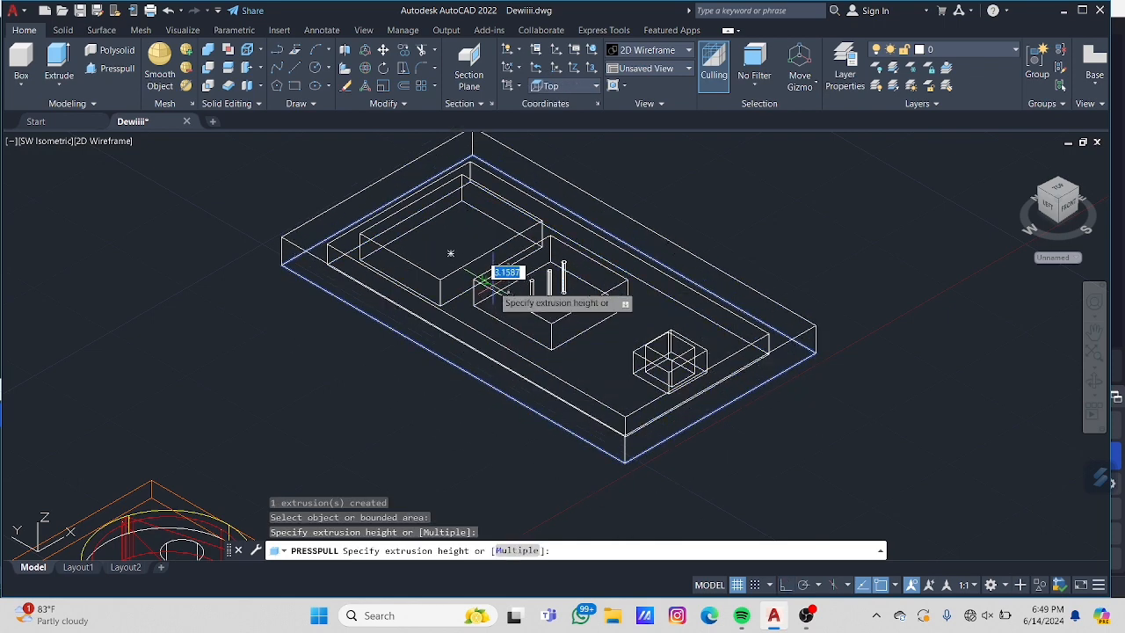
key("Return")
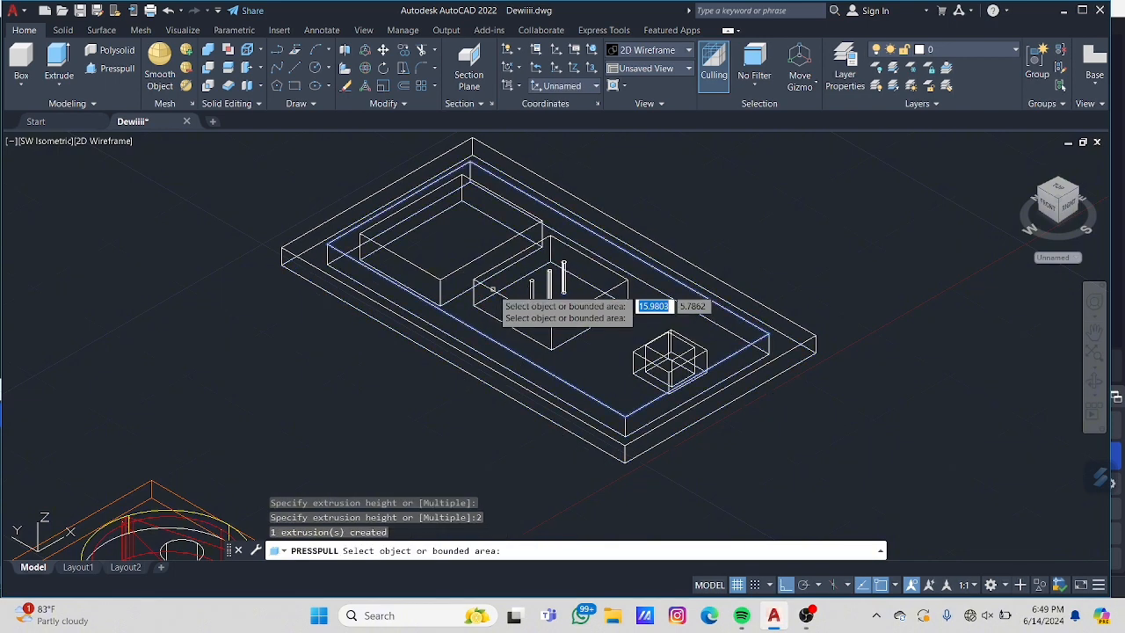
key("Return")
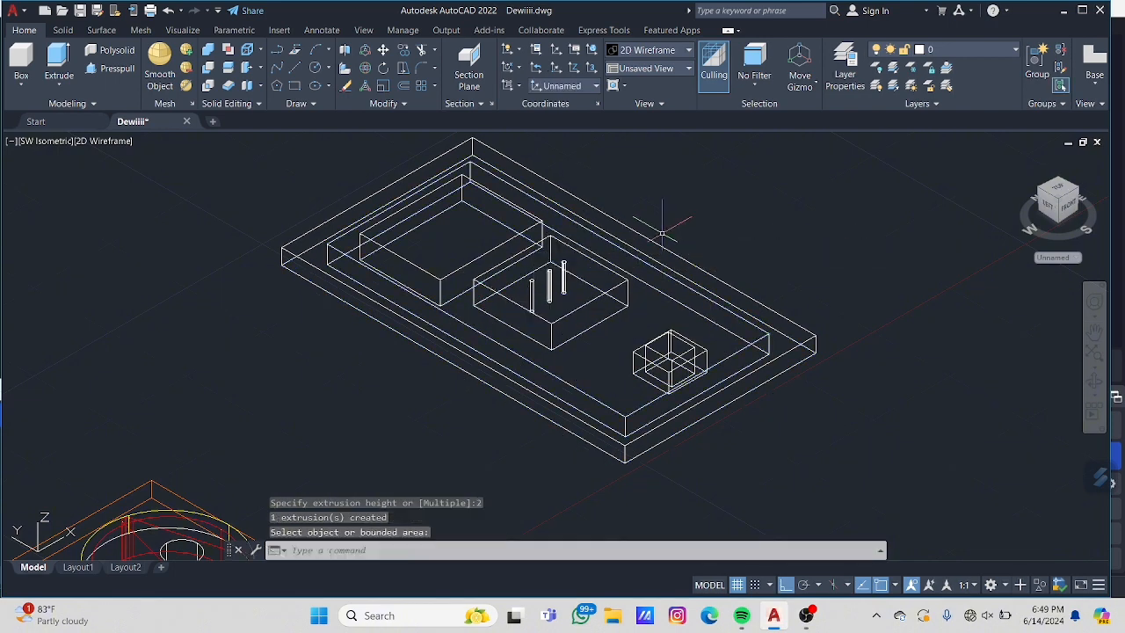
Step: Show the model in the Realistic visual style and orbit to a near-top view of the new part and the orange plate
left_click(97, 143)
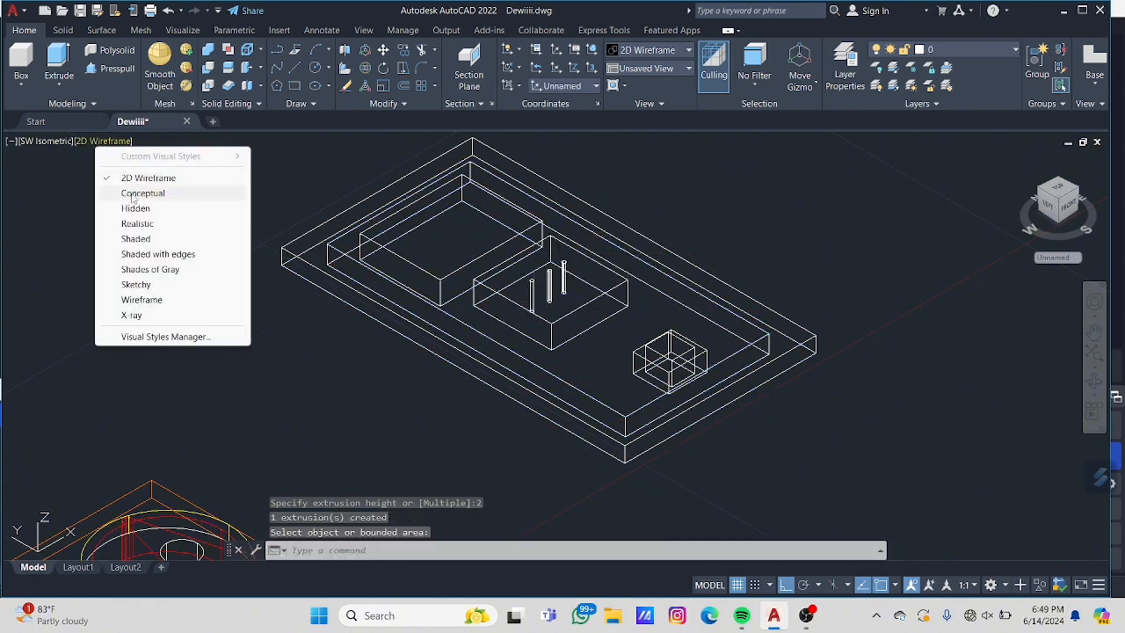
left_click(141, 225)
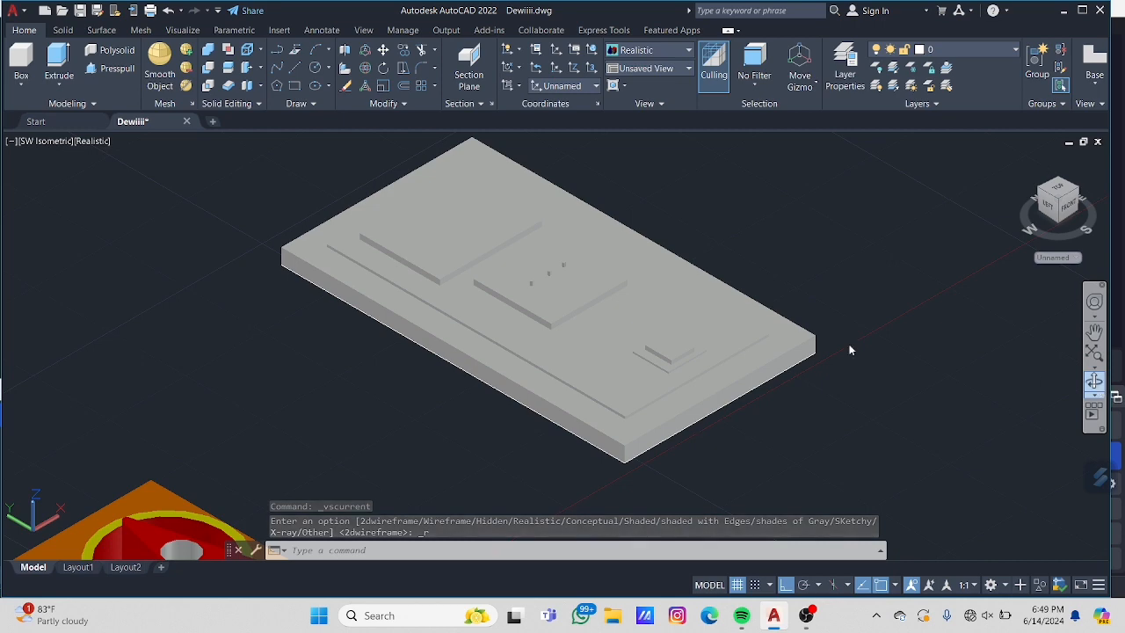
left_click_drag(752, 289, 678, 367)
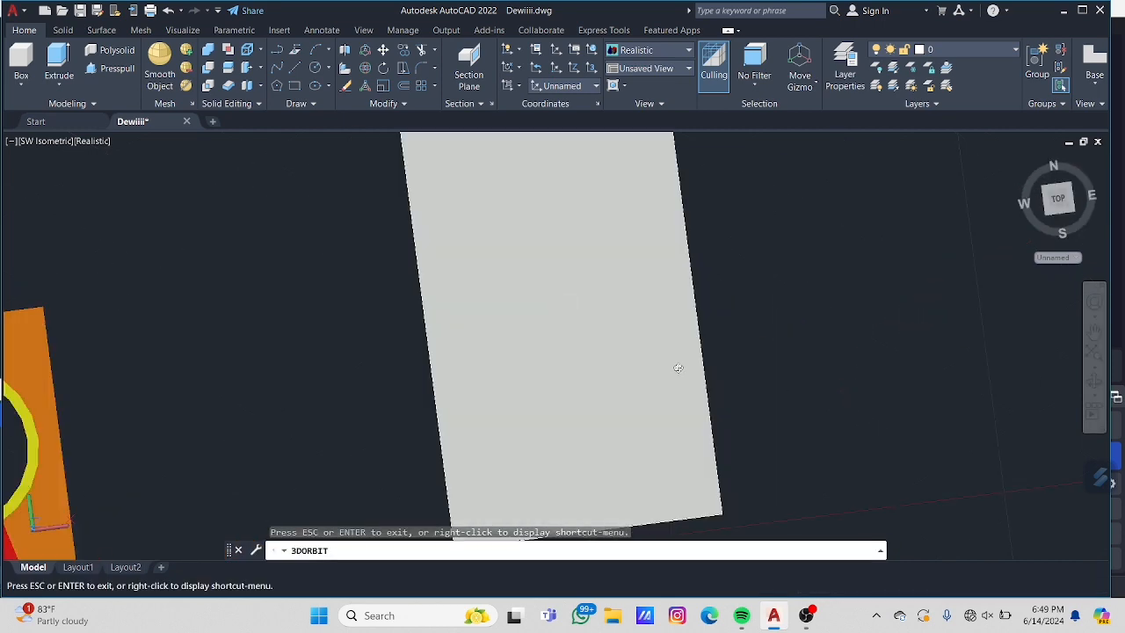
left_click_drag(635, 285, 735, 325)
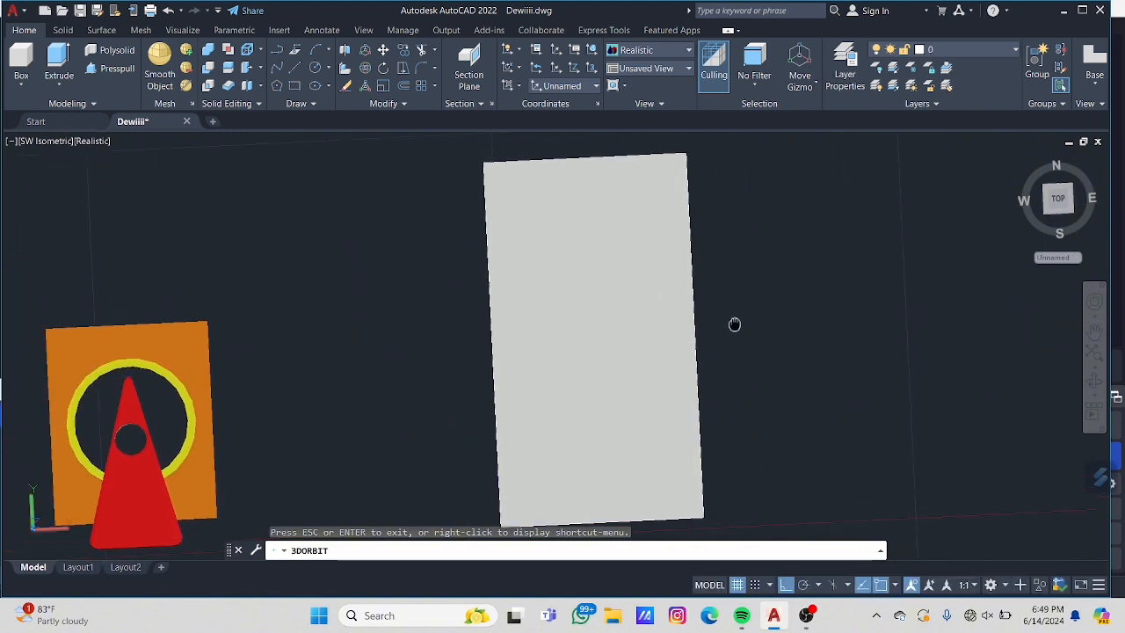
key("Escape")
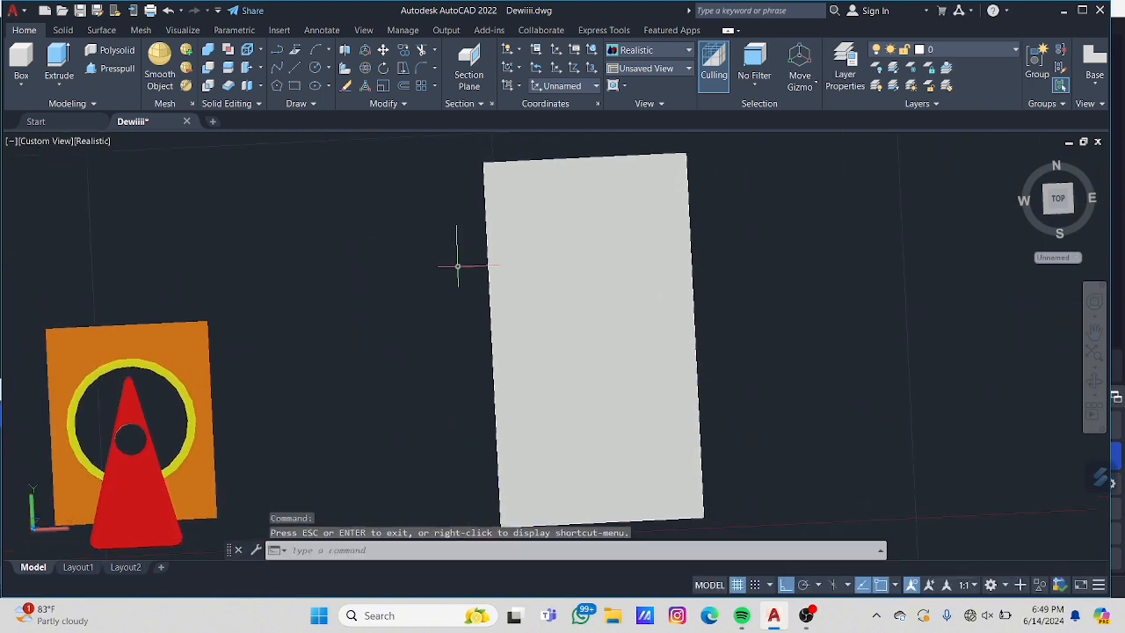
Step: Open the object properties and set the outermost base solid's colour to index colour 252
type("pr")
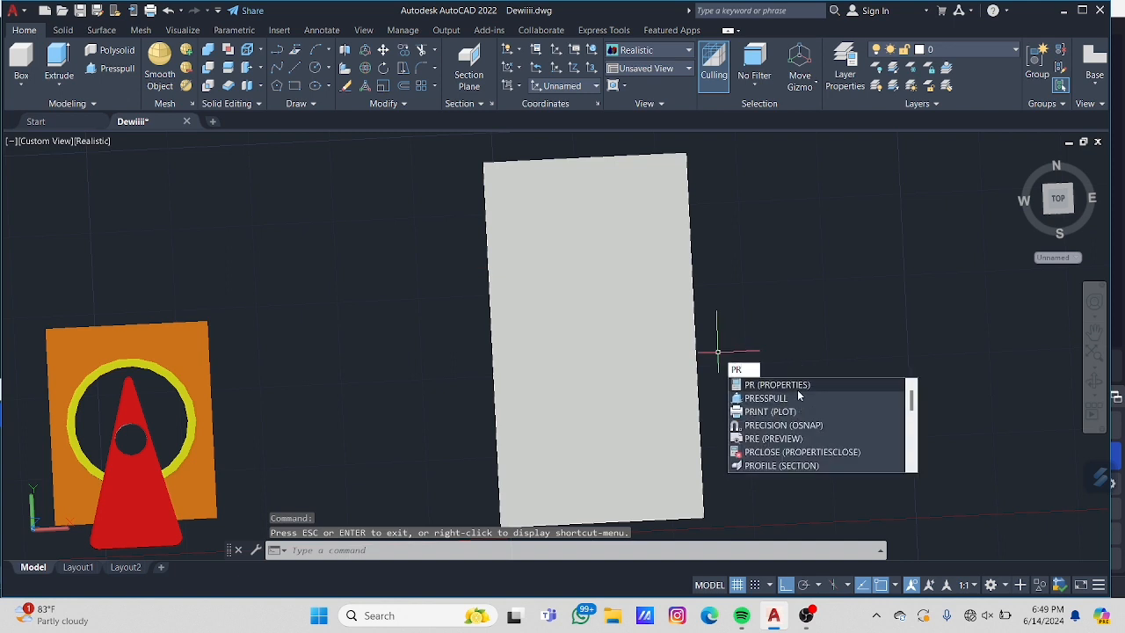
left_click(797, 389)
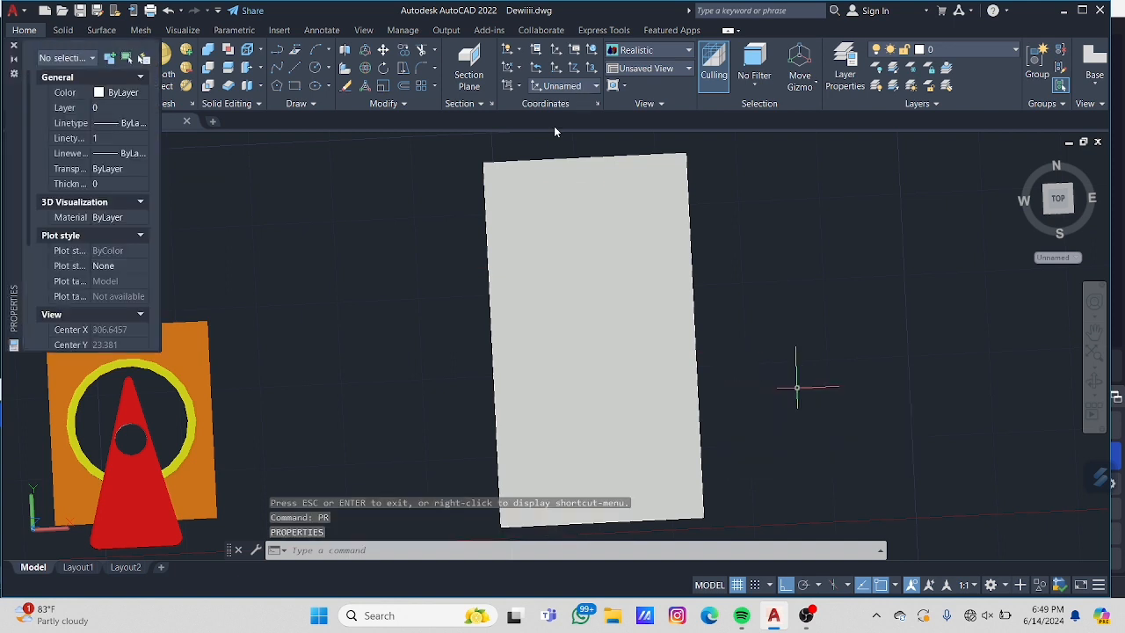
left_click(521, 197)
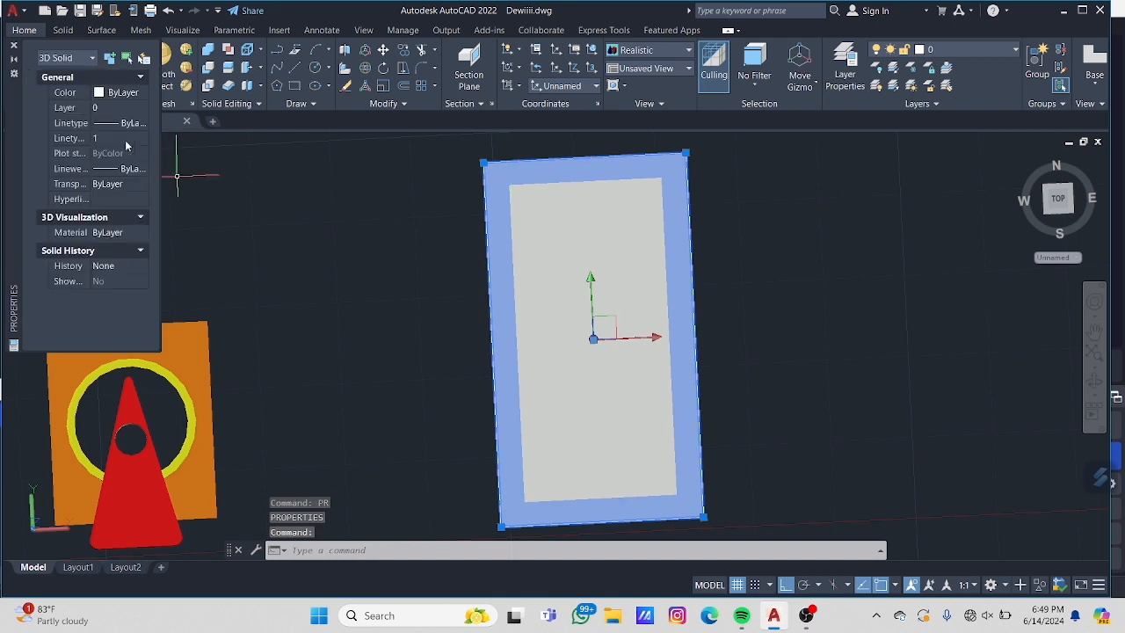
left_click(121, 96)
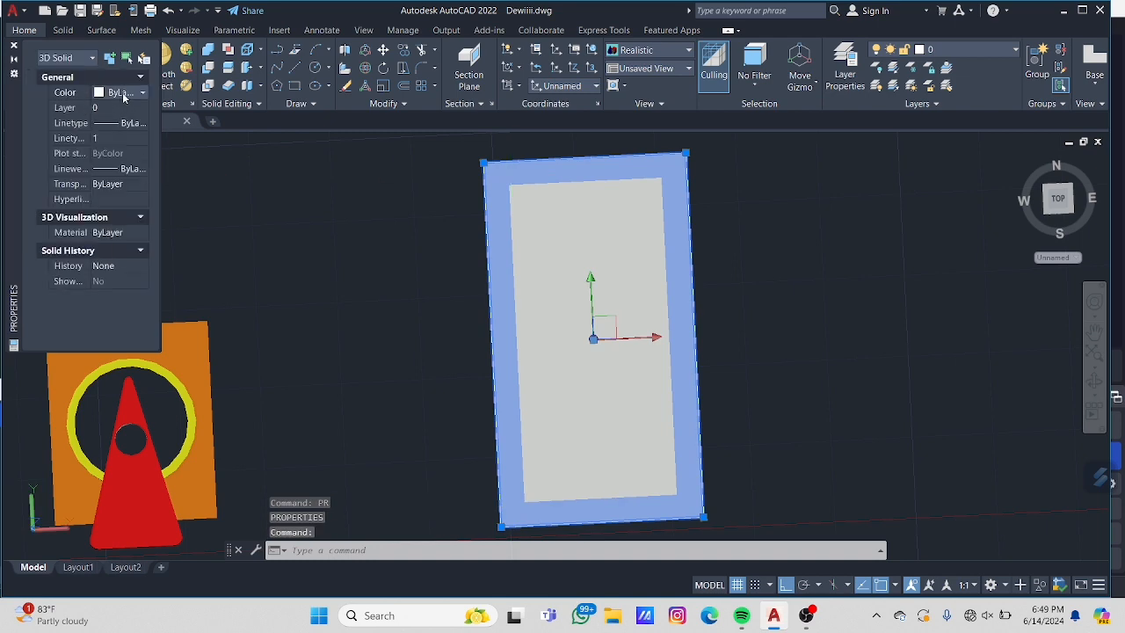
left_click(123, 97)
left_click(114, 220)
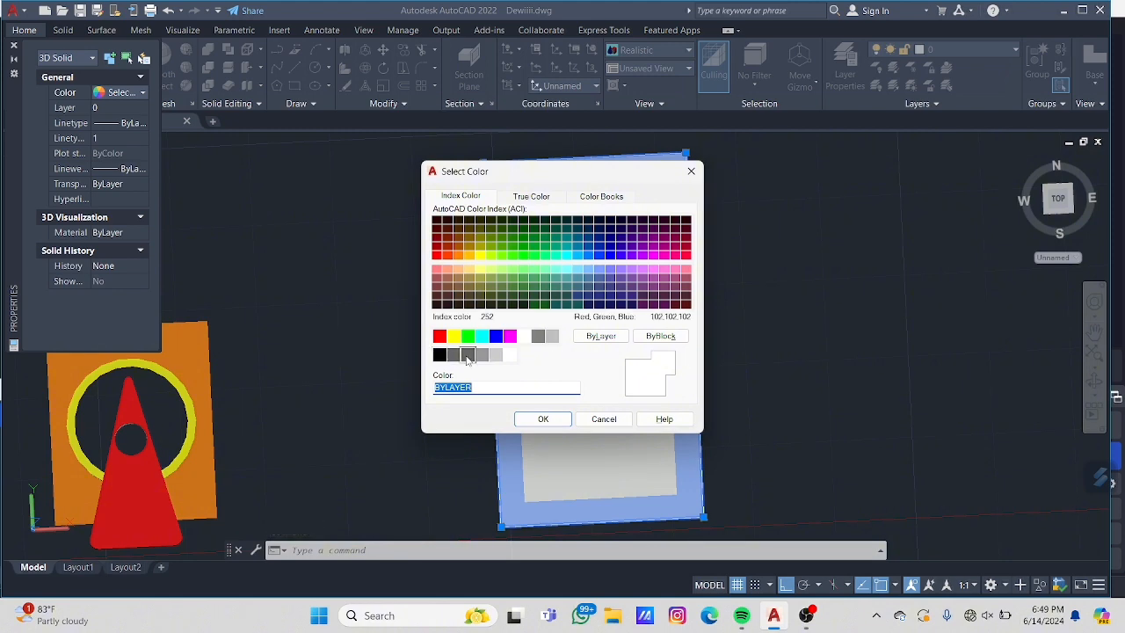
left_click(467, 356)
left_click(544, 419)
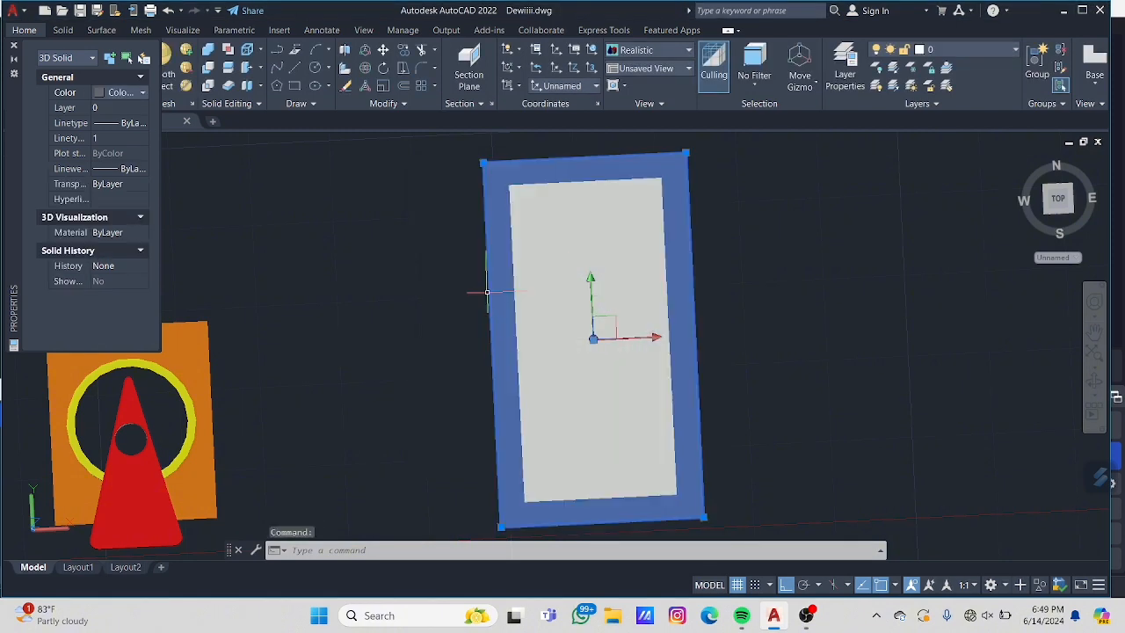
key("Escape")
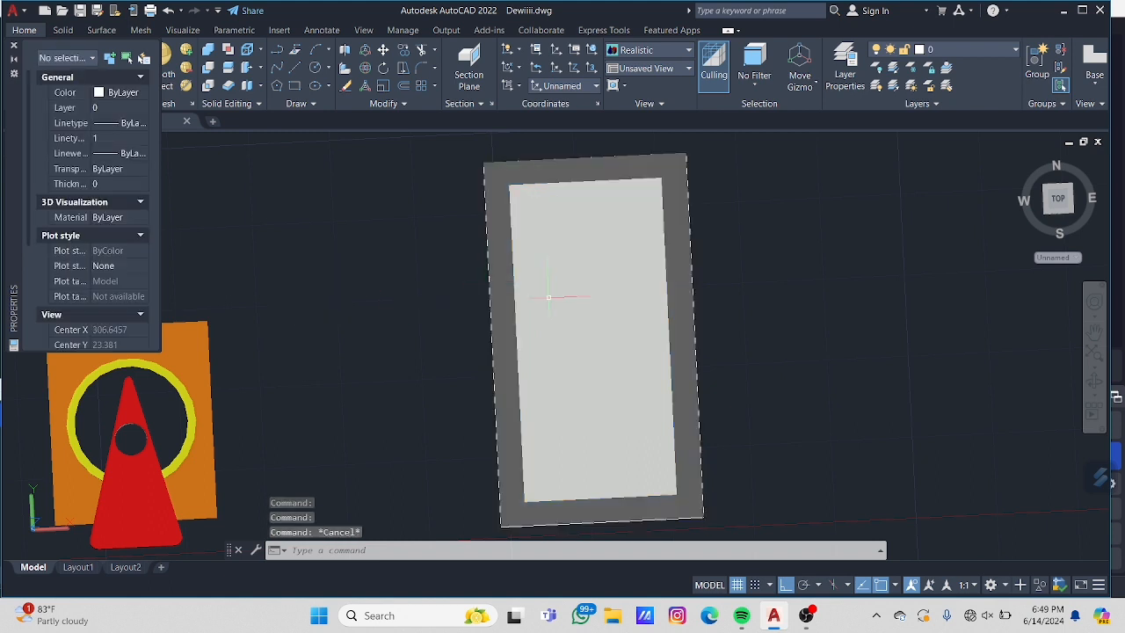
Step: Set the colour of the large inner plate solid to index colour 253
left_click(542, 295)
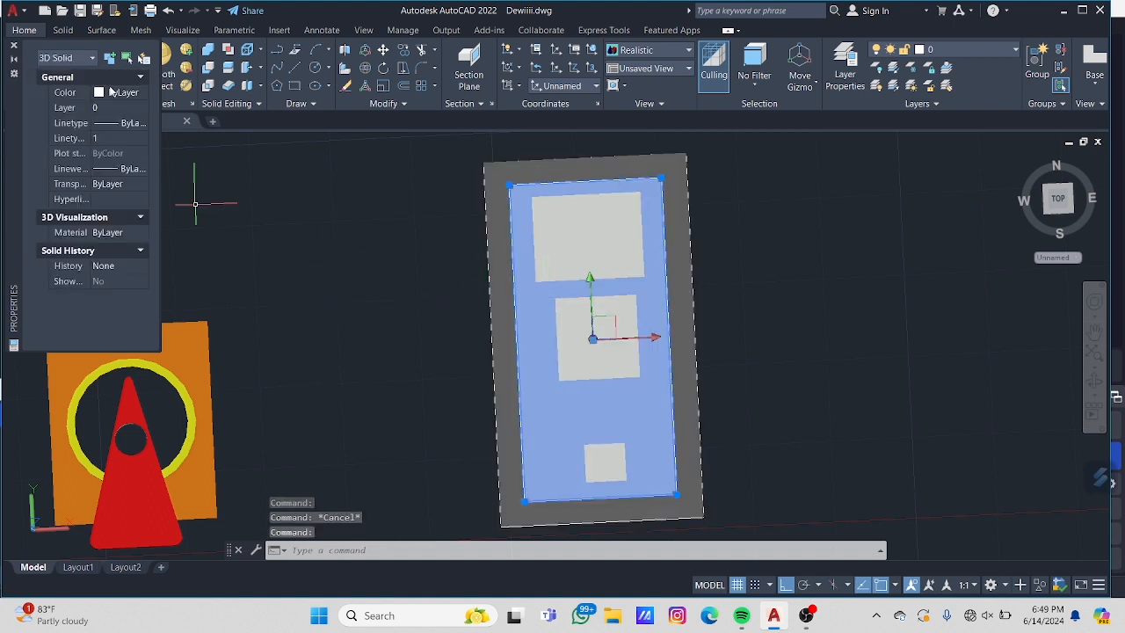
left_click(141, 92)
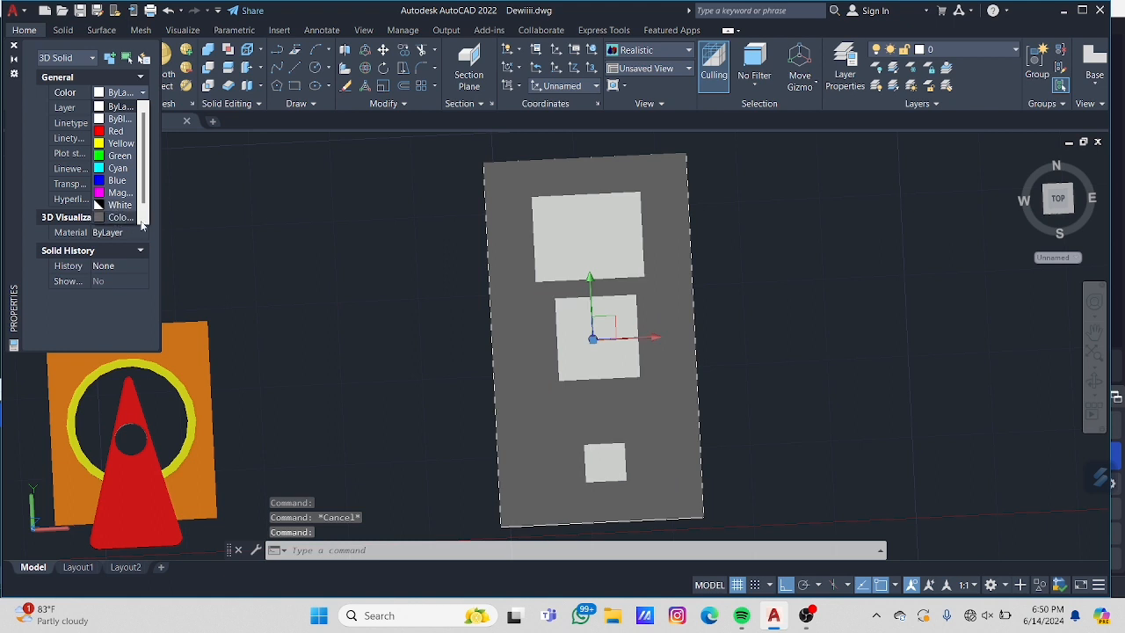
scroll(141, 226, "down", 2)
left_click(134, 220)
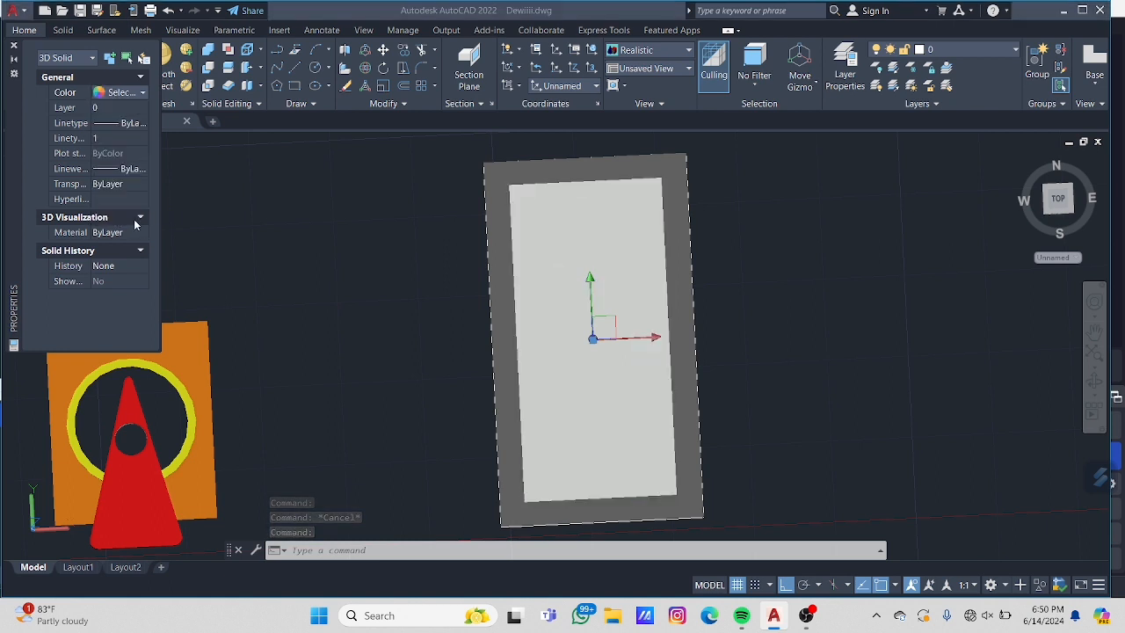
left_click(481, 355)
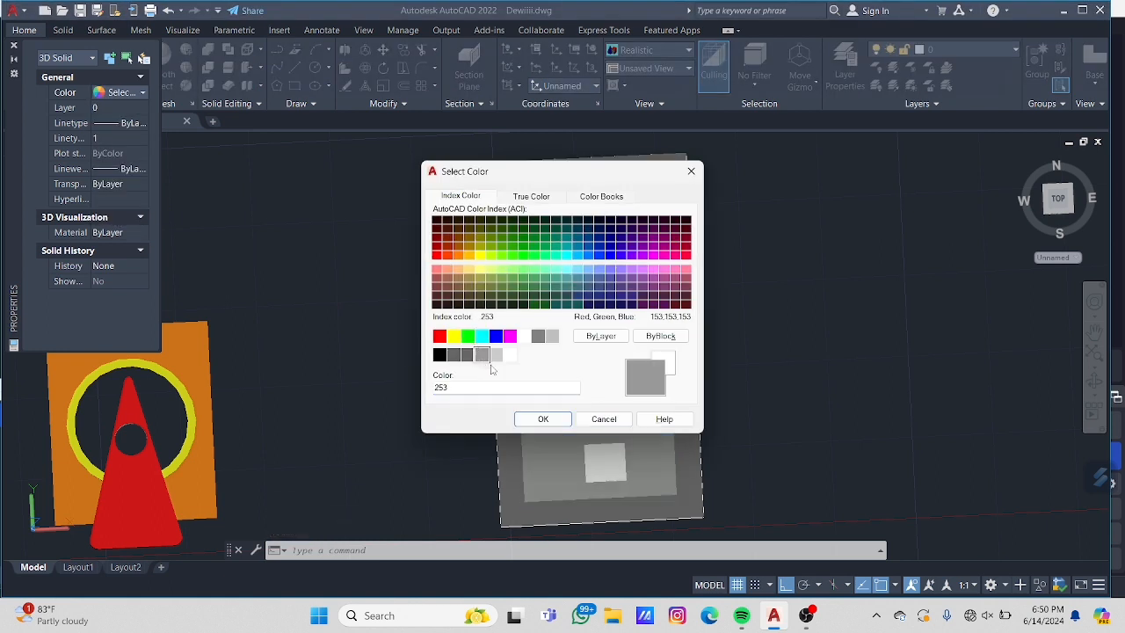
left_click(544, 419)
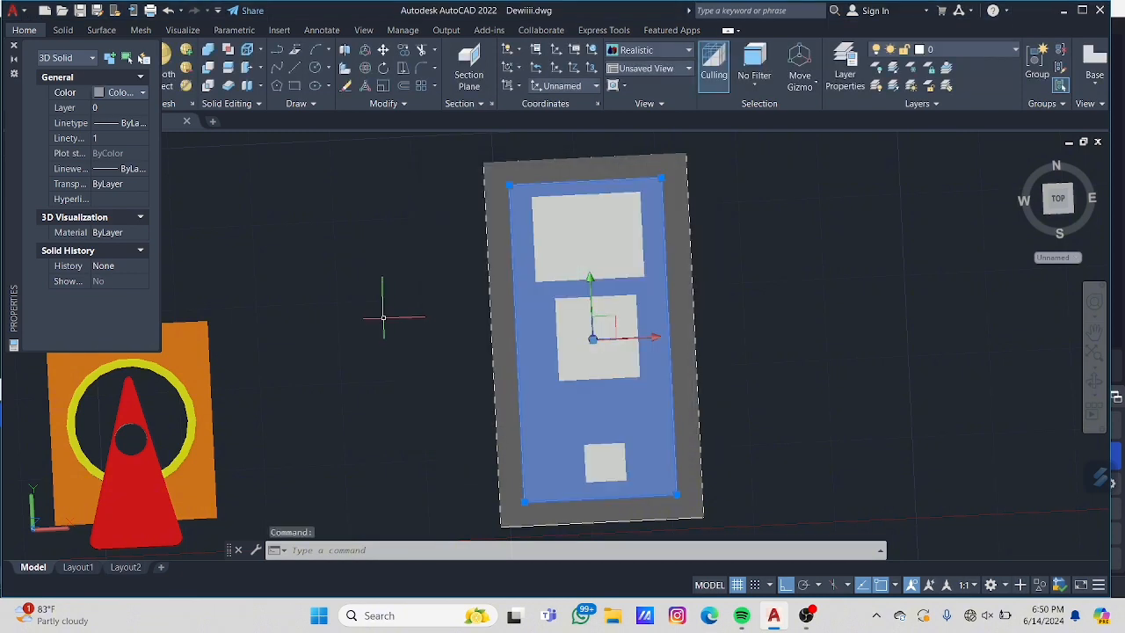
key("Escape")
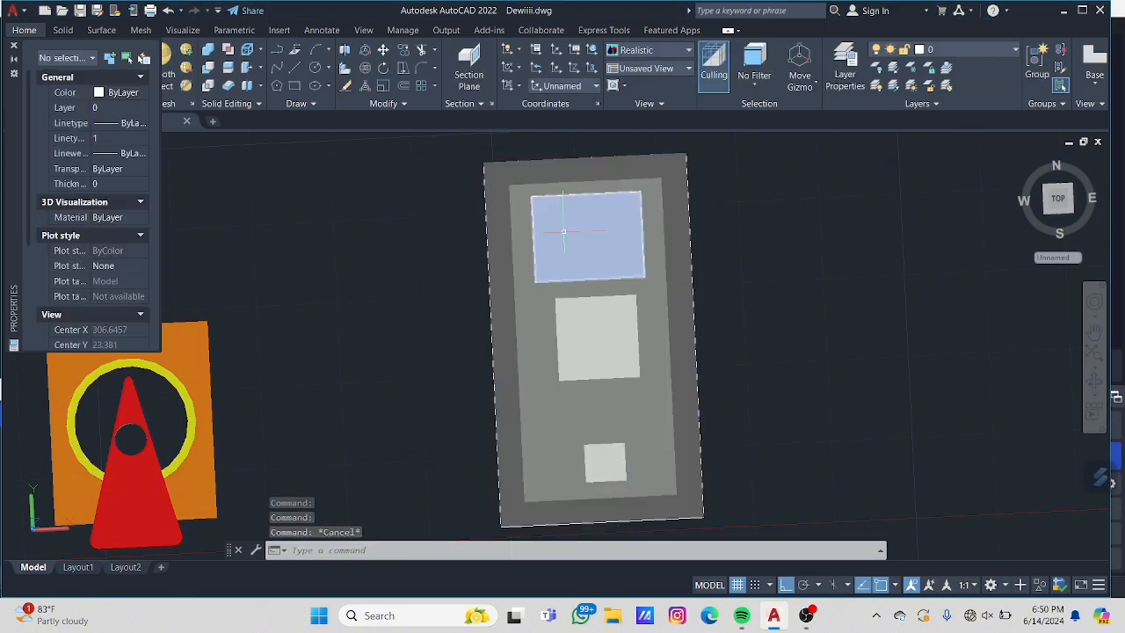
Step: Set the colour of the large rectangular block at the upper end of the plate to index colour 254
left_click(564, 232)
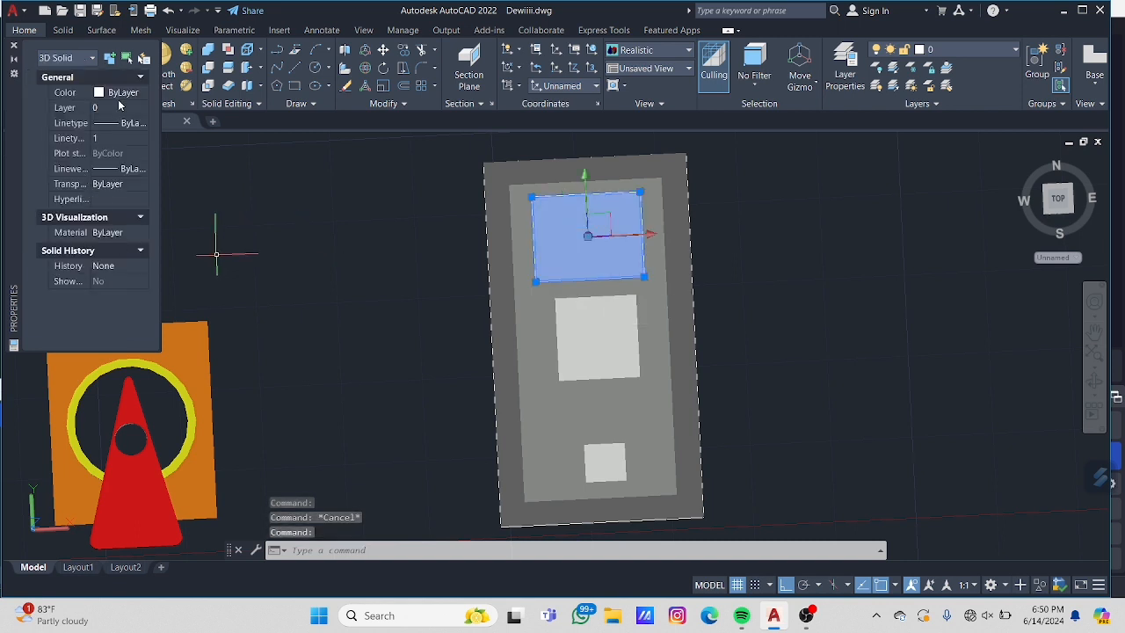
left_click(120, 92)
left_click(132, 93)
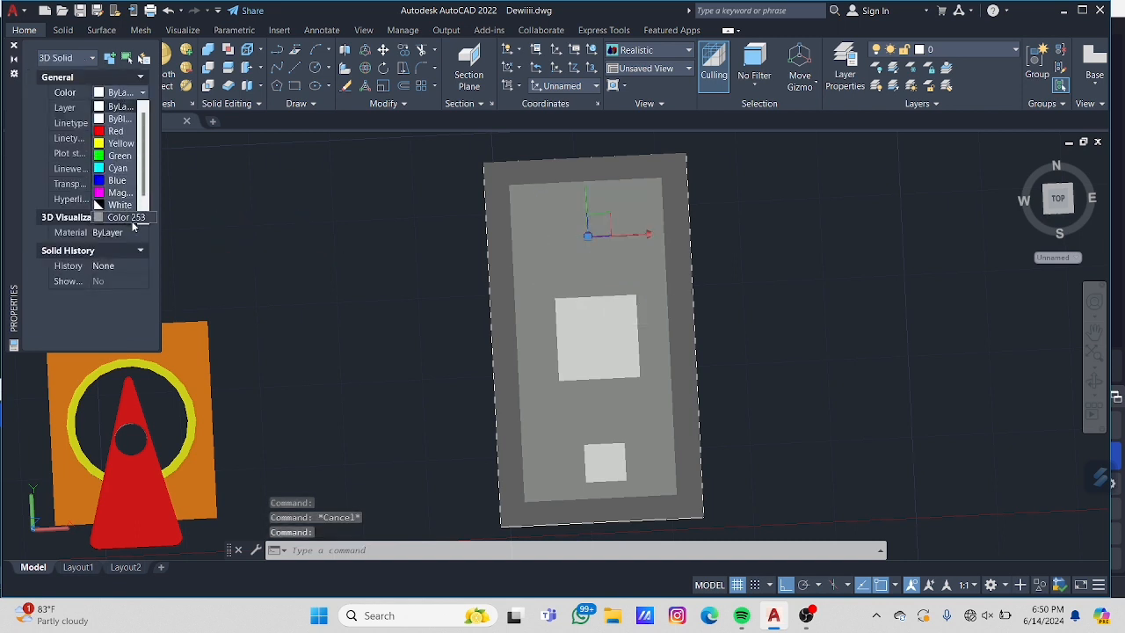
left_click(146, 218)
left_click(146, 218)
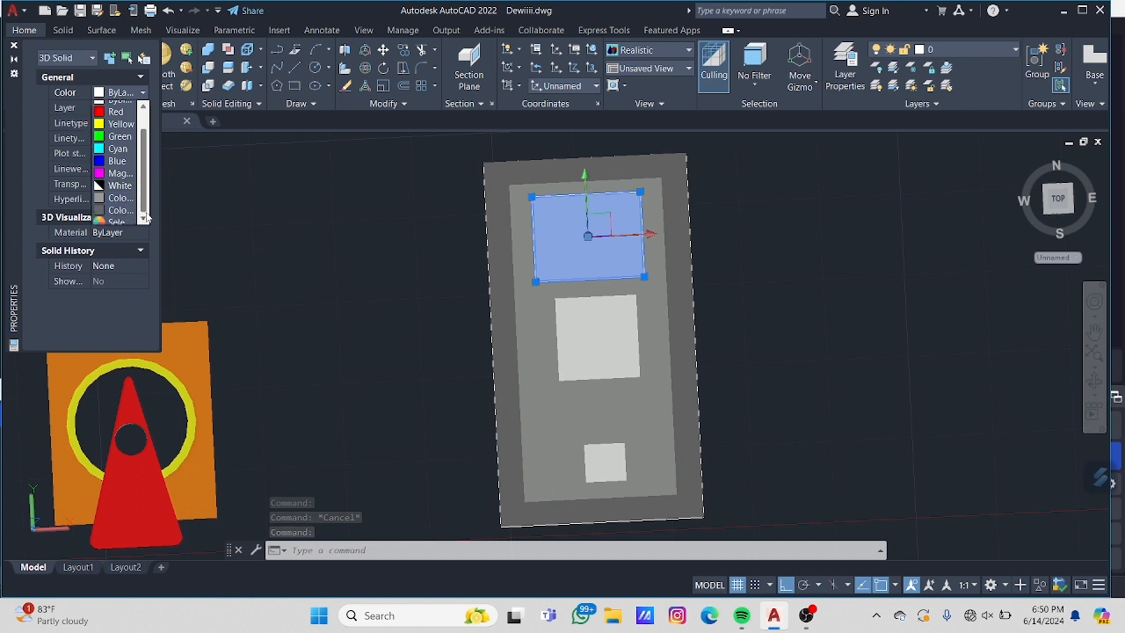
left_click(146, 218)
left_click(95, 220)
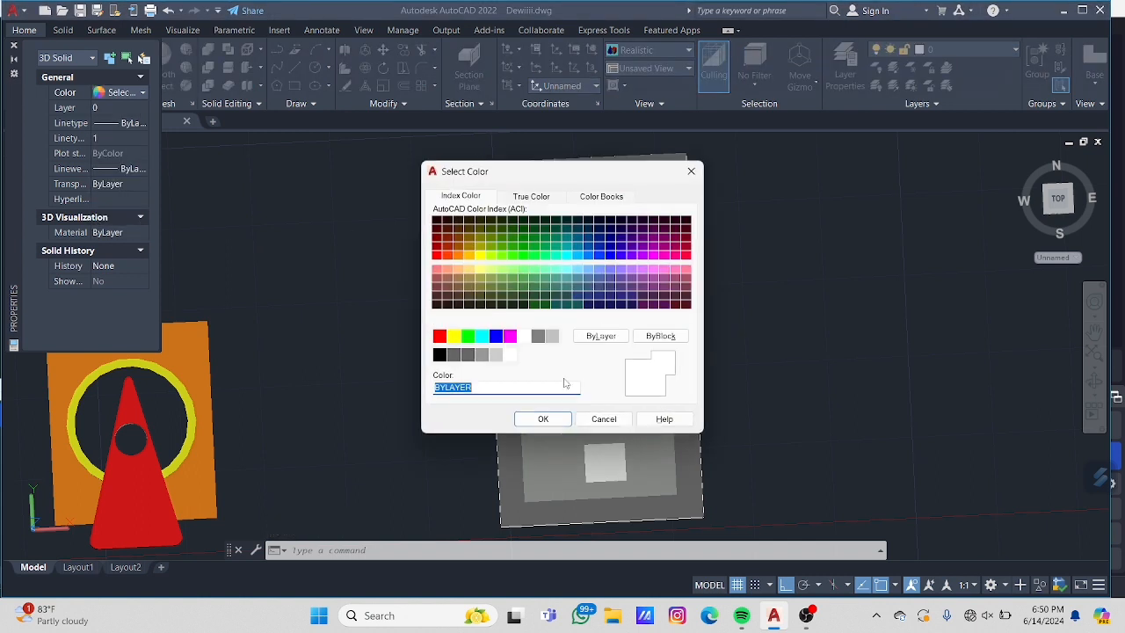
left_click(502, 355)
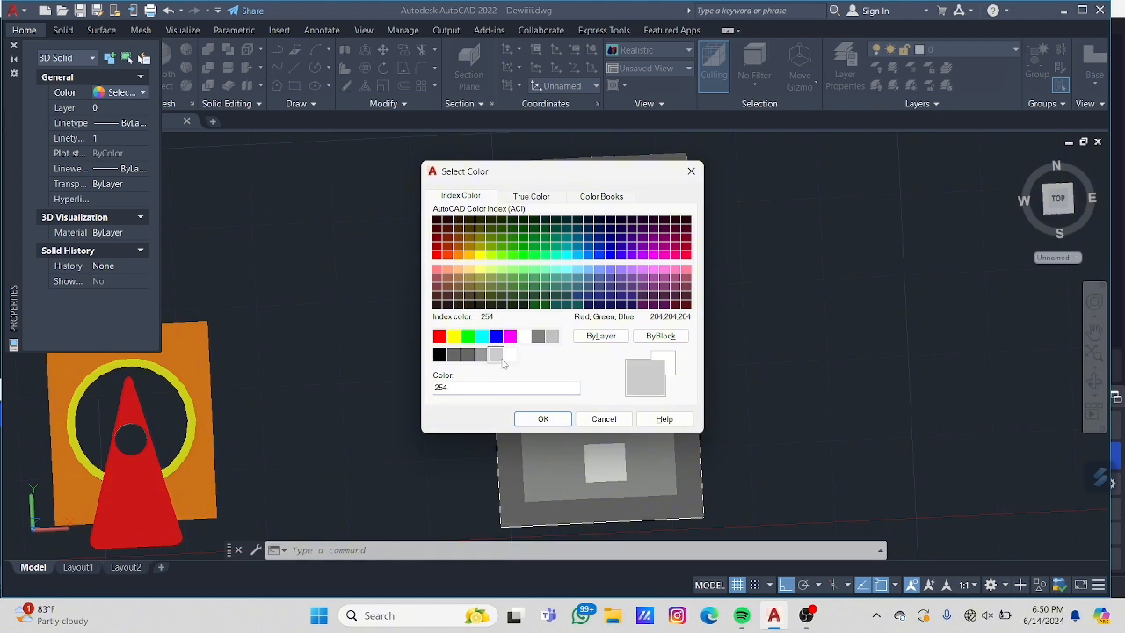
left_click(543, 420)
key("Escape")
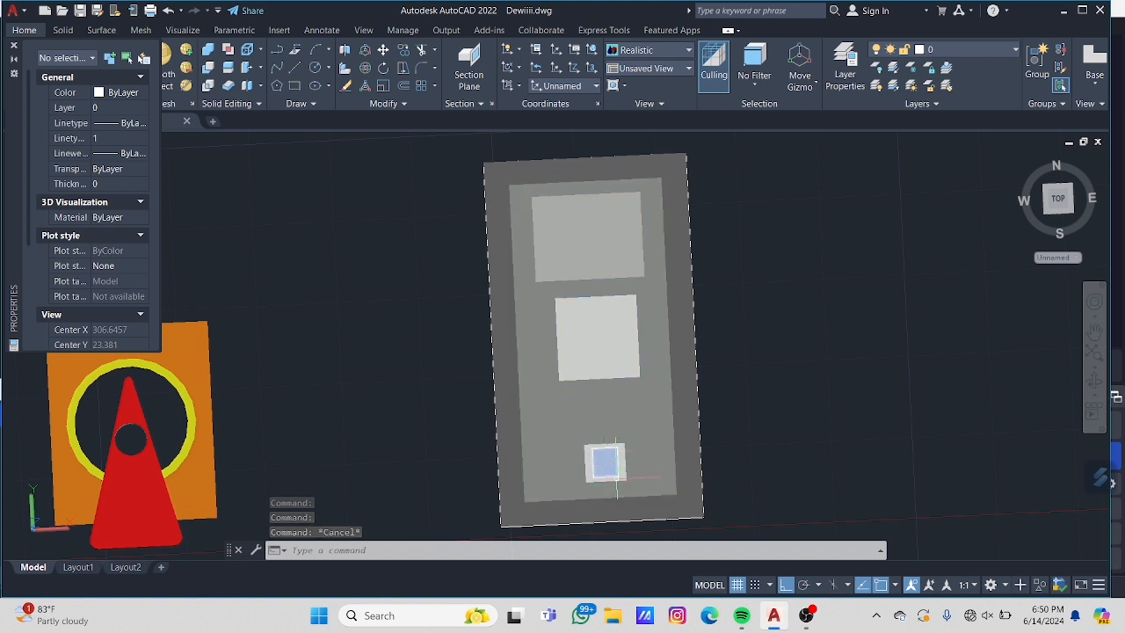
Step: Set the colour of the small outer square block at the plate's lower end to the light grey index colour and close the properties
left_click(622, 477)
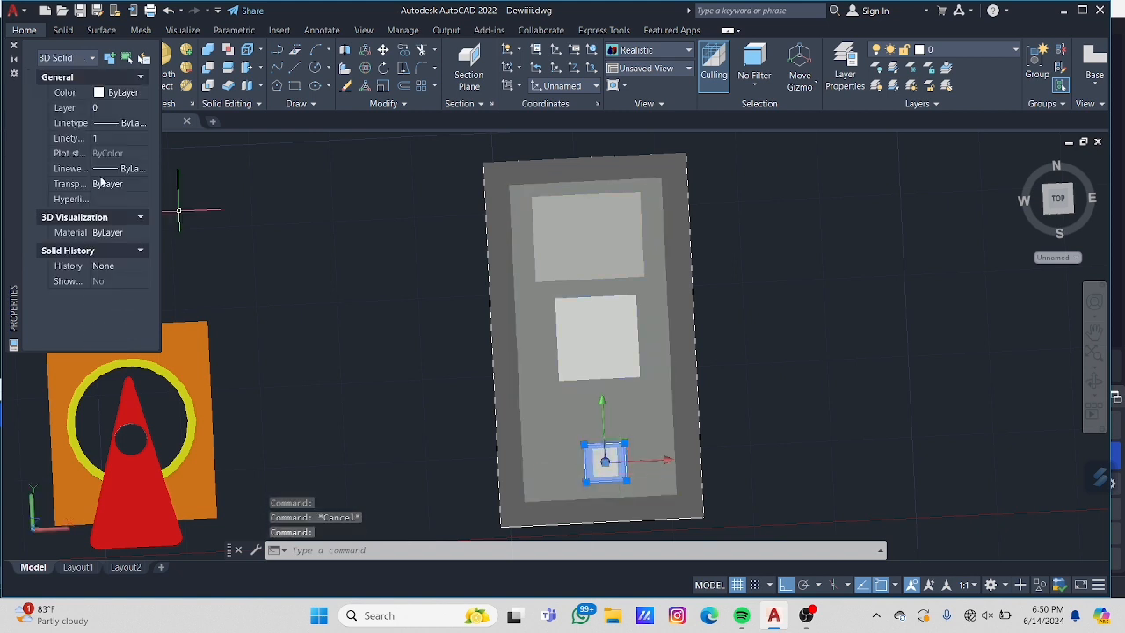
left_click(128, 97)
left_click(142, 93)
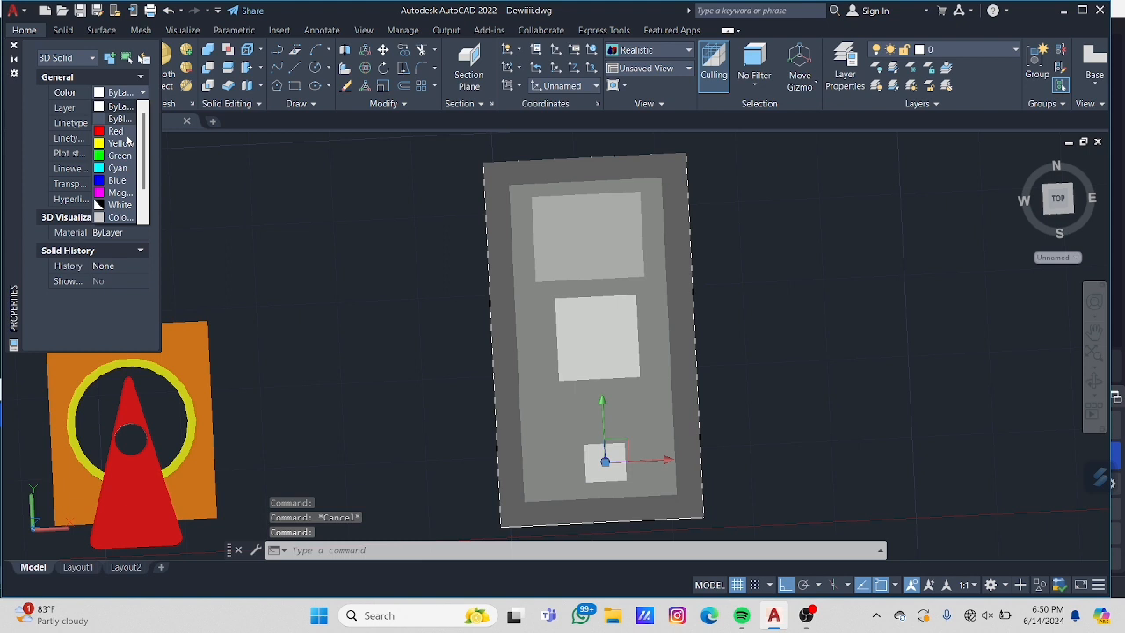
left_click(144, 206)
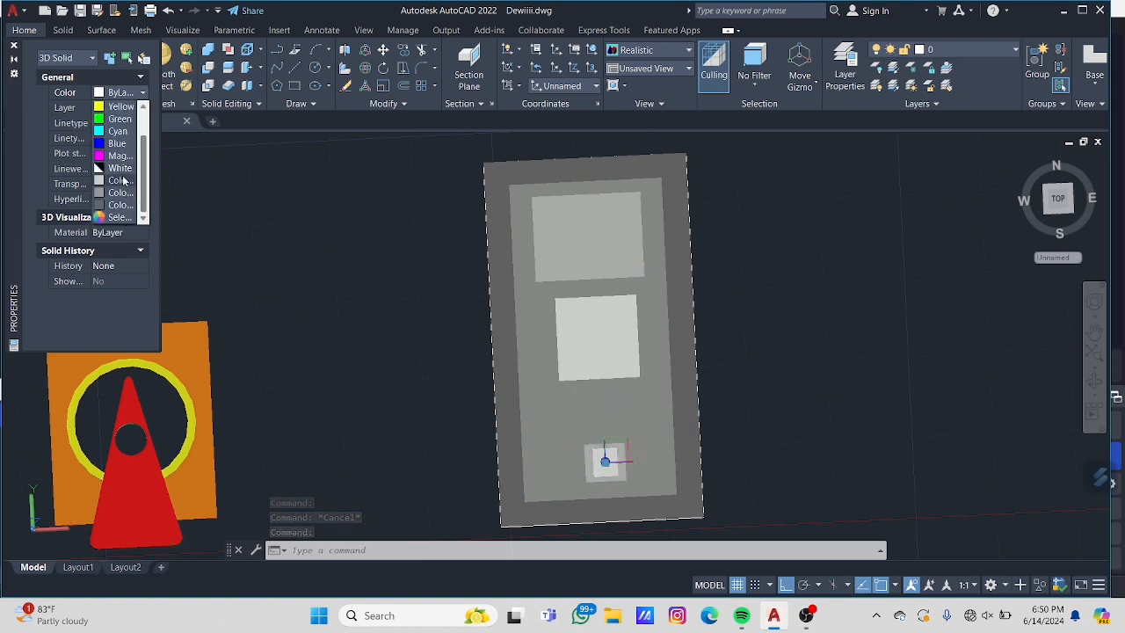
left_click(124, 180)
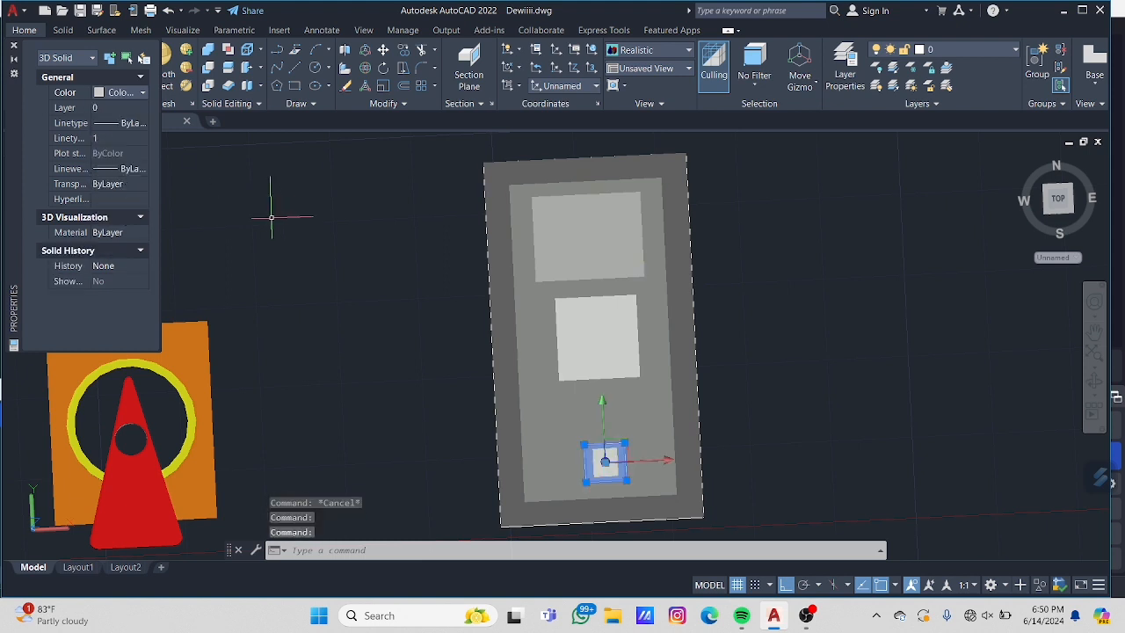
key("Escape")
key("ctrl+1")
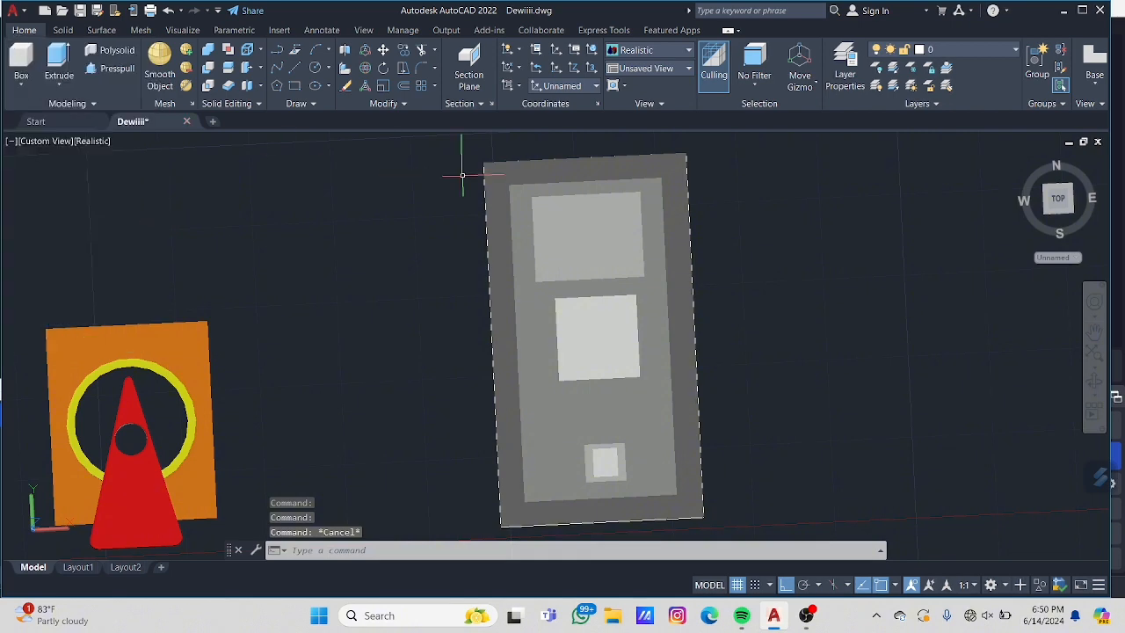
Step: Switch to the SW Isometric view and examine the raised blocks of the grey part up close
left_click(37, 143)
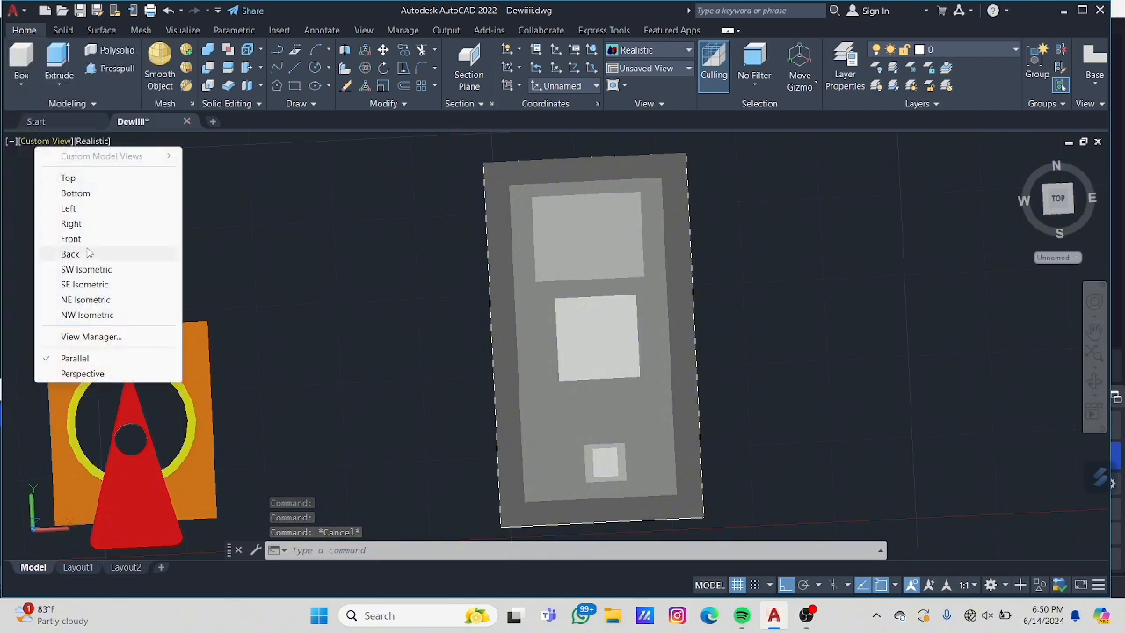
left_click(86, 269)
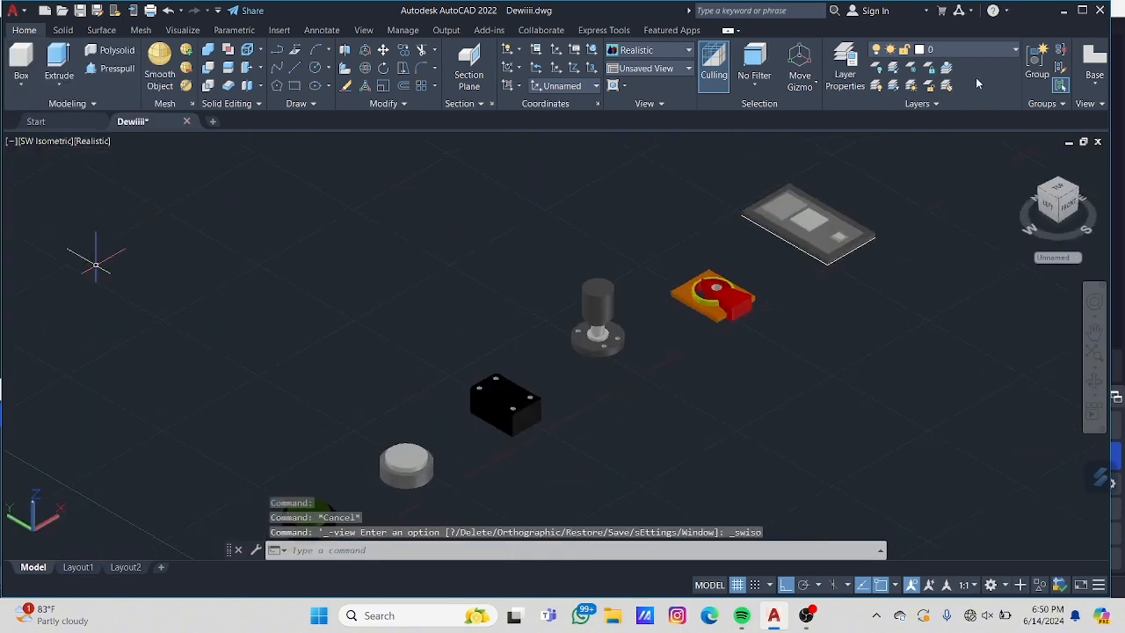
scroll(797, 207, "up", 4)
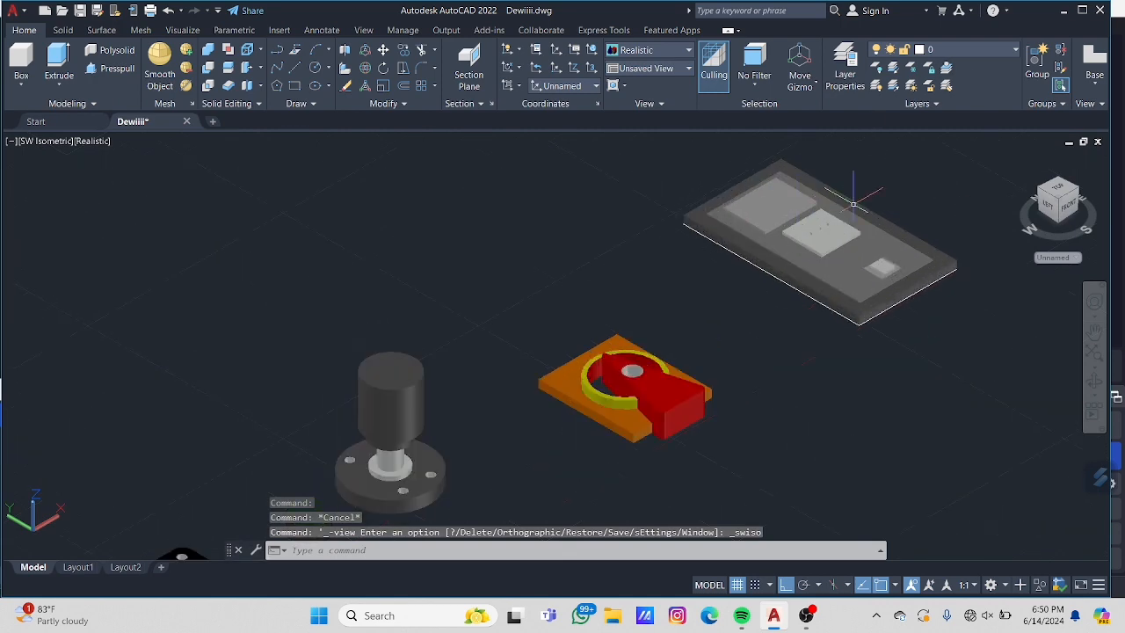
scroll(876, 199, "up", 2)
middle_click_drag(875, 198, 872, 277)
scroll(867, 253, "up", 3)
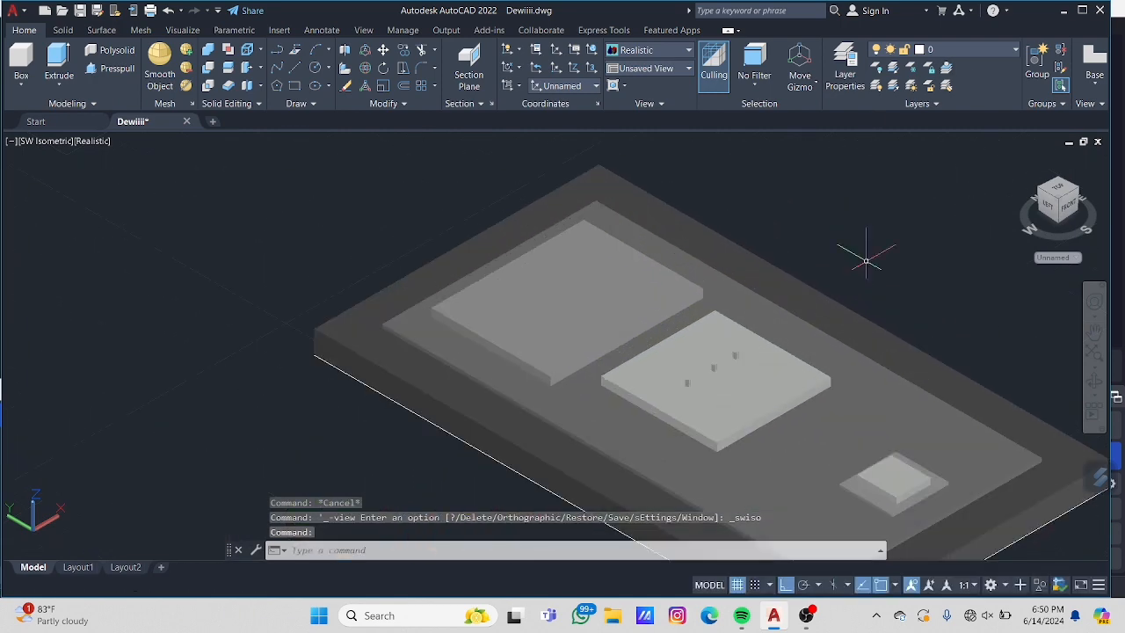
scroll(866, 260, "down", 1)
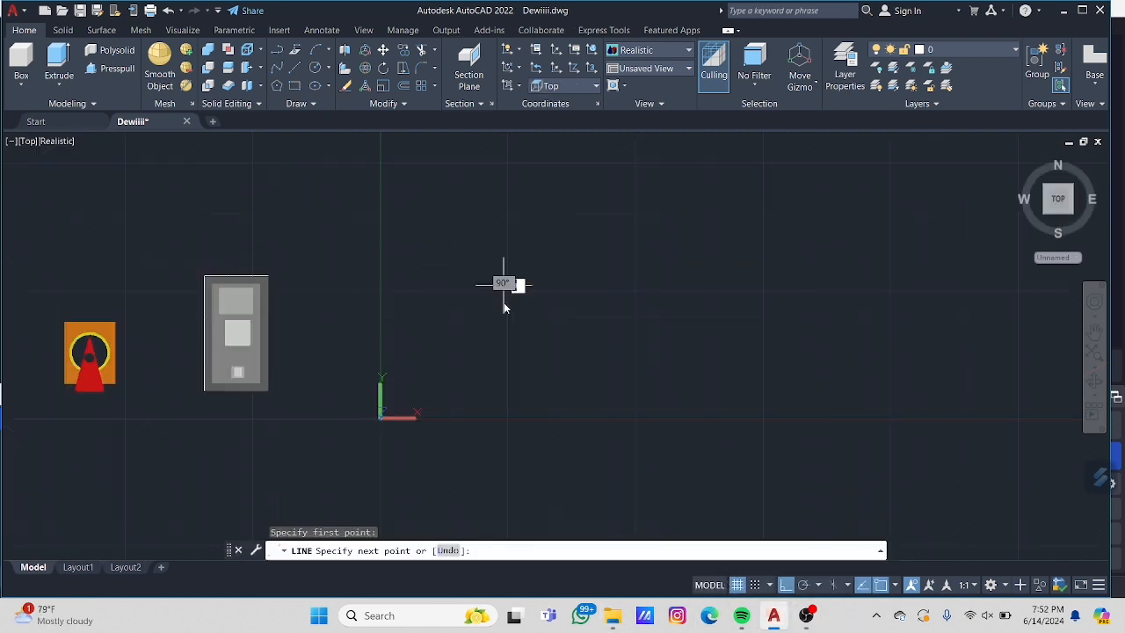
Step: Draw a narrow upright rectangle of lines, 4 wide and 50 high, in open space beside the grey part
left_click(503, 286)
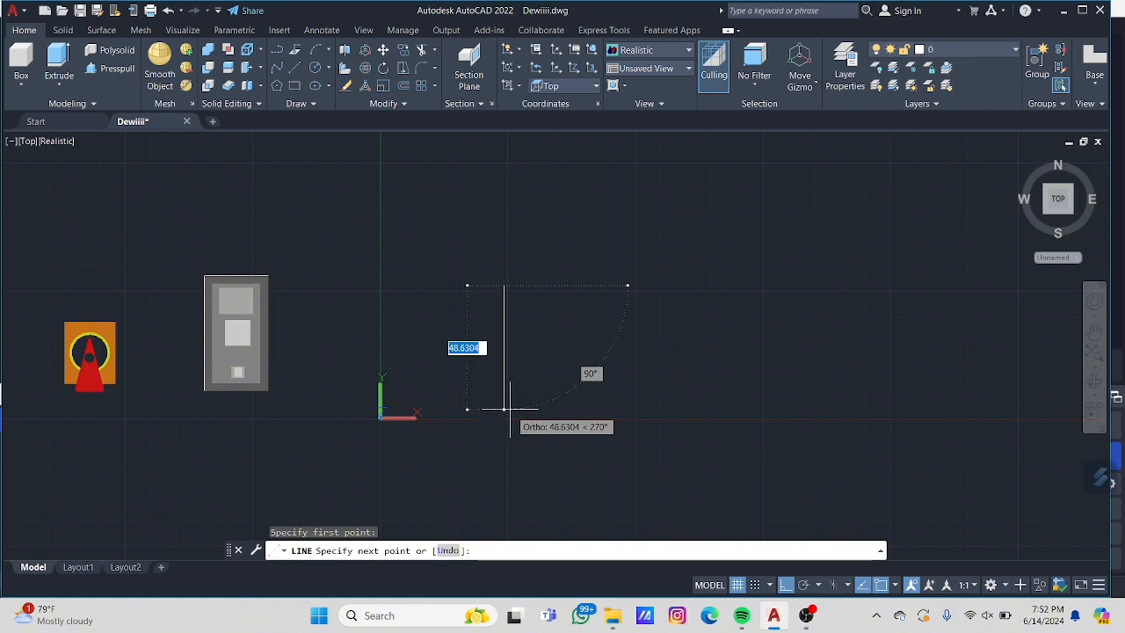
type("50")
key("Return")
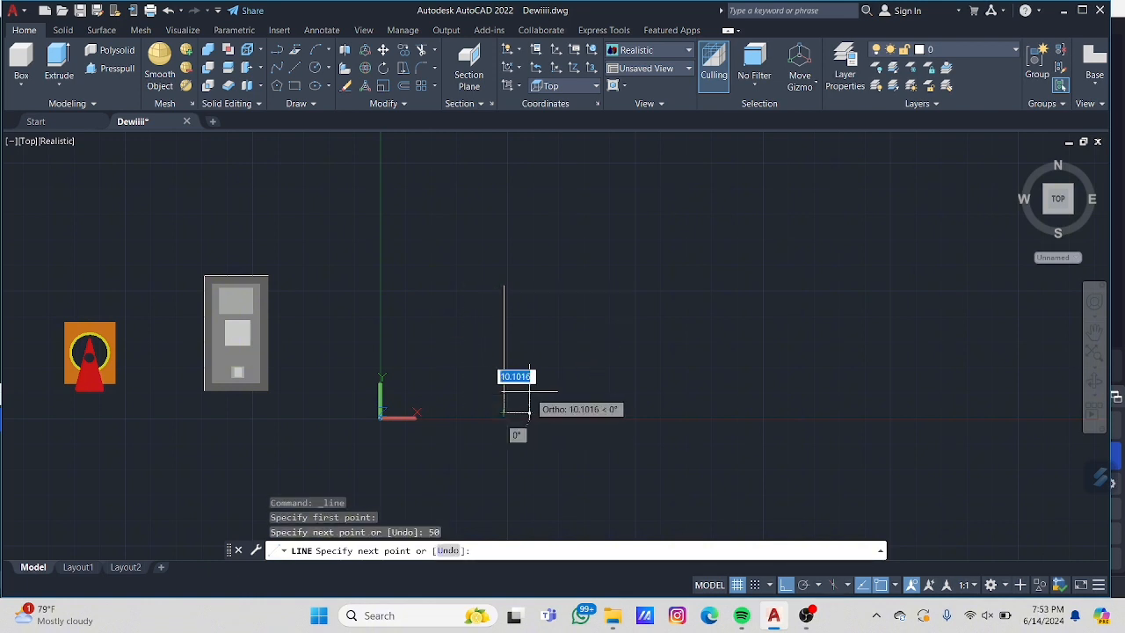
type("4")
key("Return")
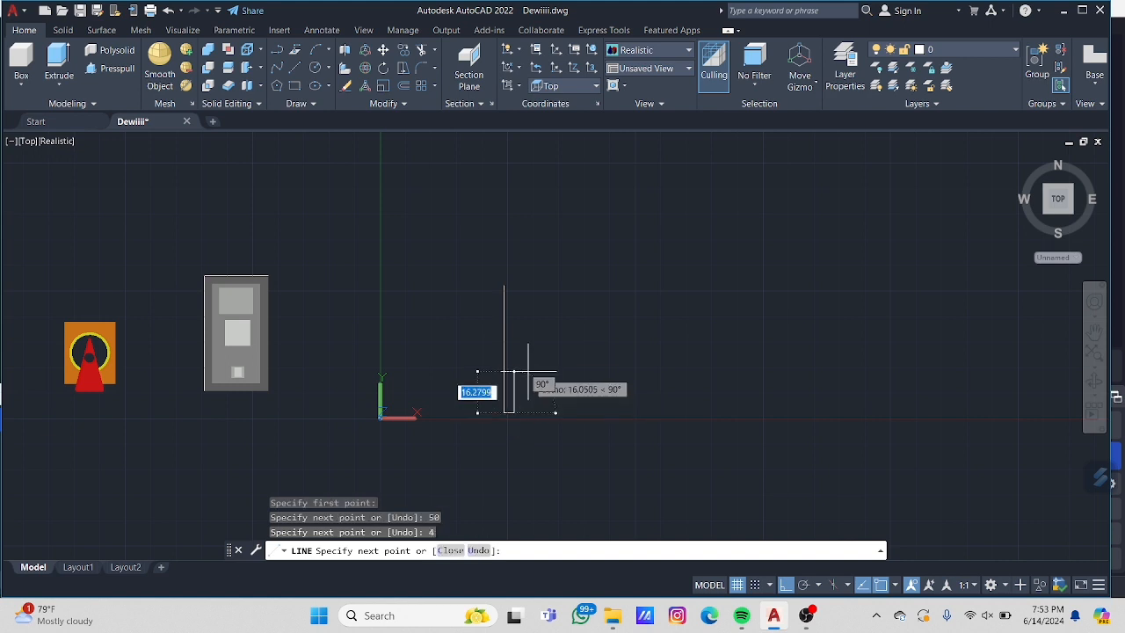
type("5")
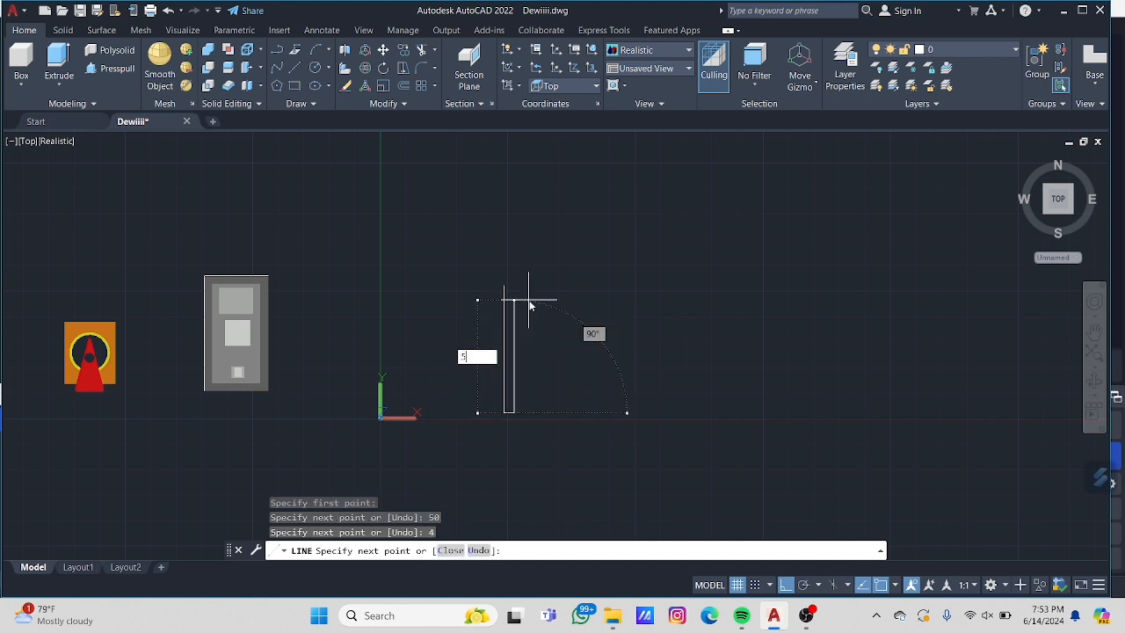
type("0")
key("Return")
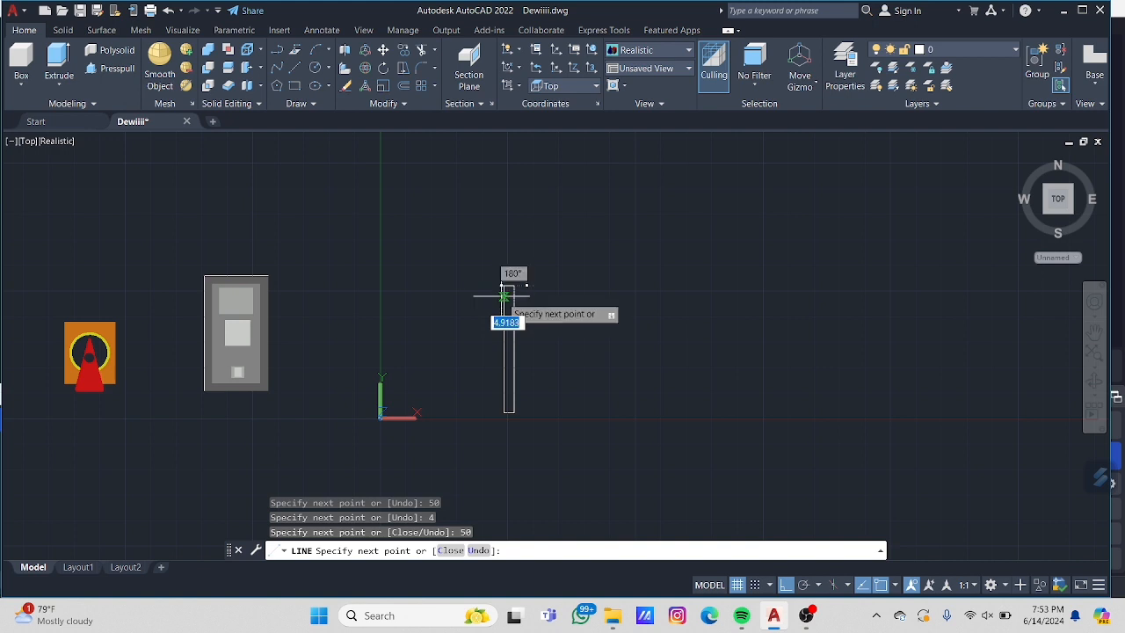
type("4")
key("Return")
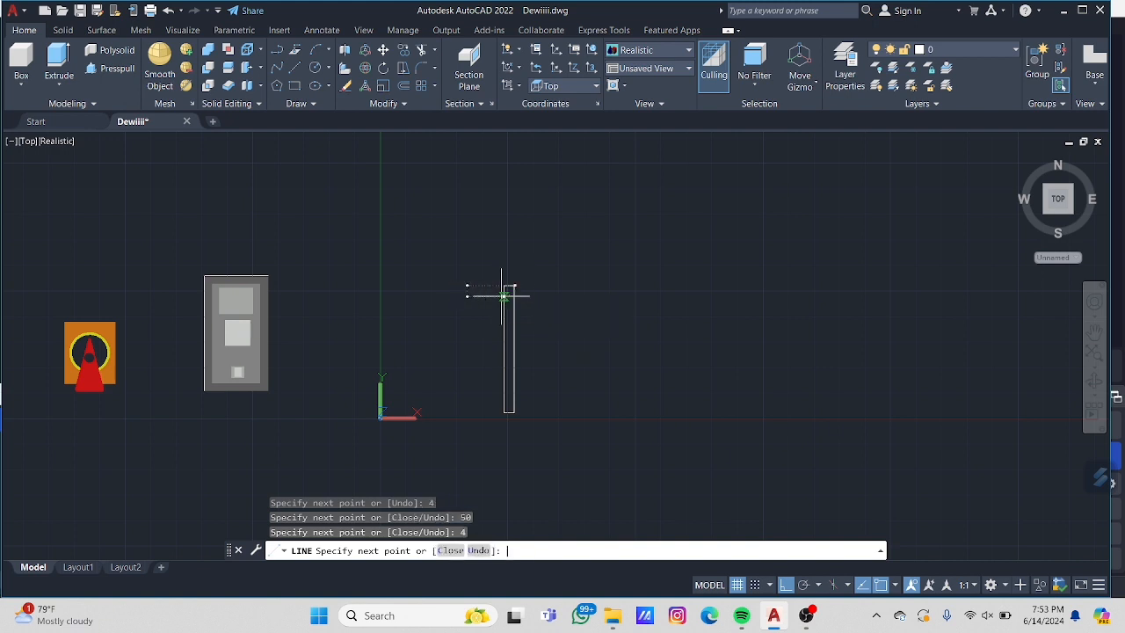
key("Return")
Step: Join the narrow rectangle's four lines into a single closed polyline
scroll(524, 277, "up", 4)
middle_click_drag(524, 378, 529, 279)
left_click(473, 176)
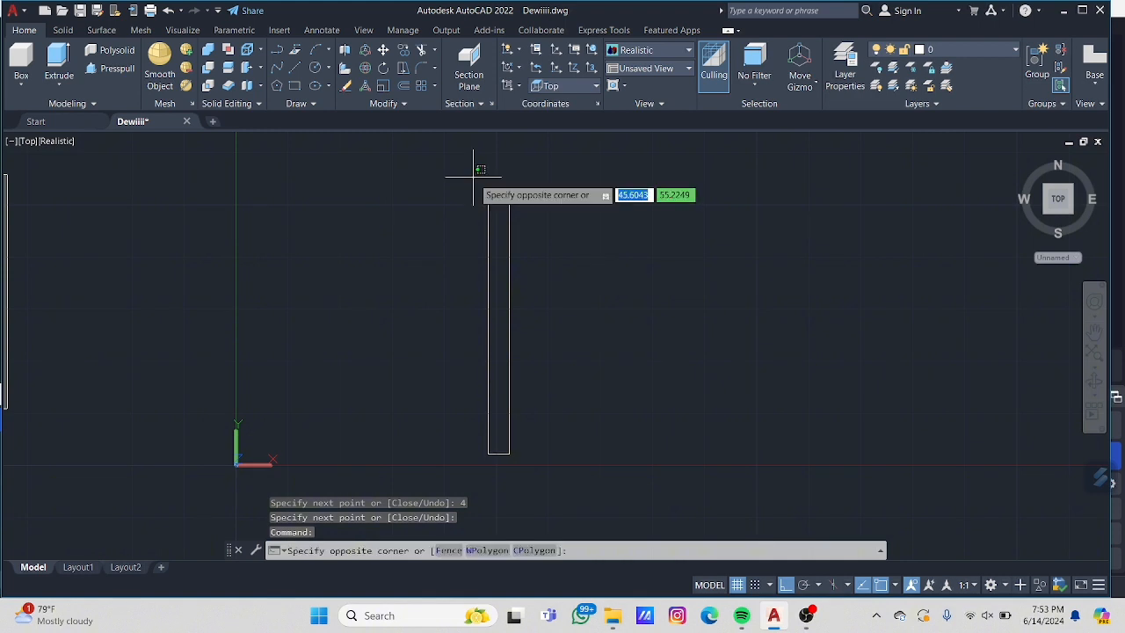
left_click(457, 182)
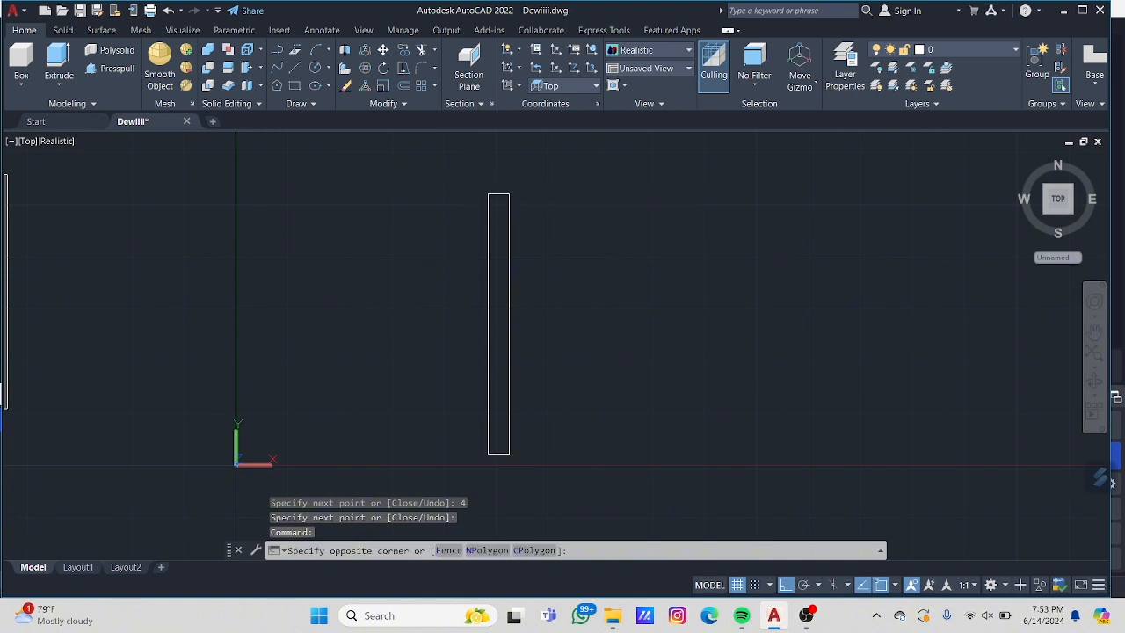
left_click(468, 182)
left_click(543, 477)
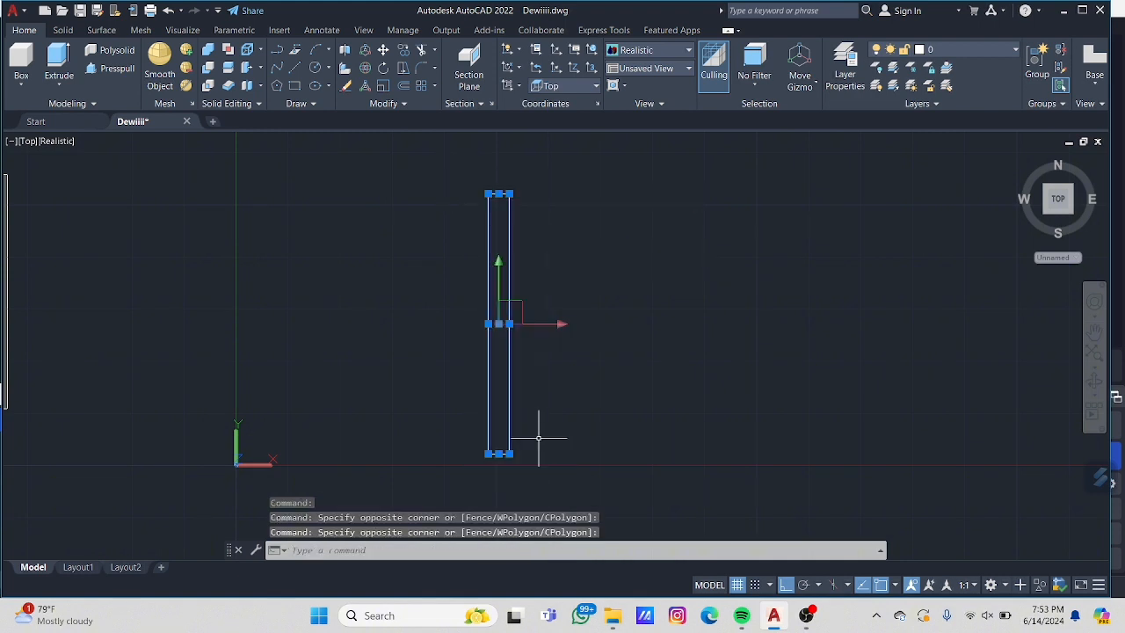
type("JOIN")
key("Return")
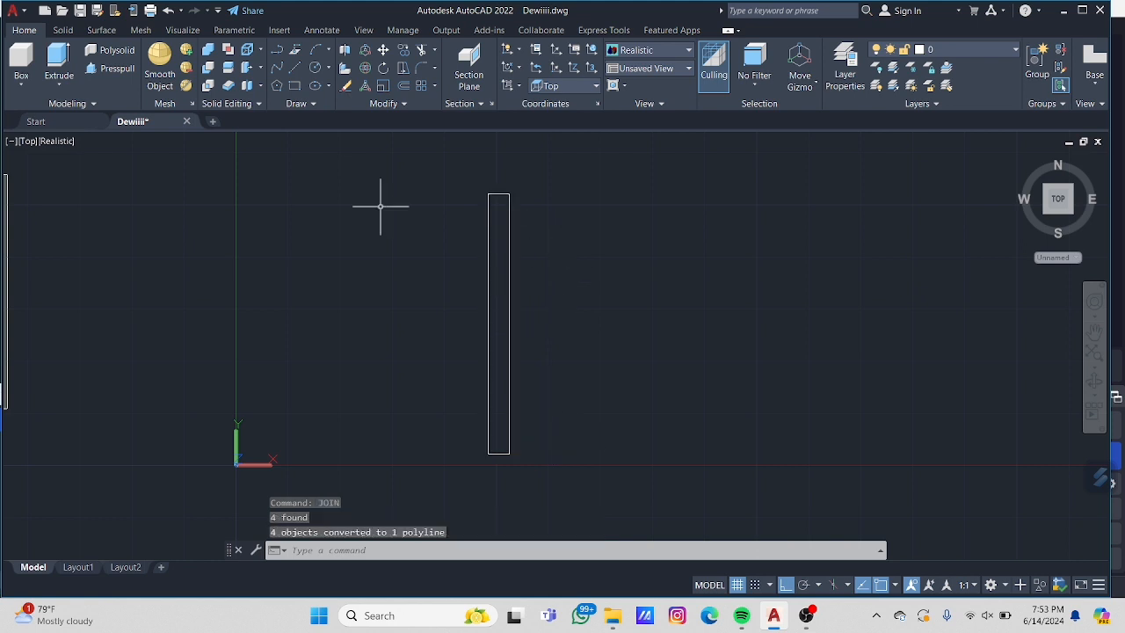
Step: Switch to the SW Isometric view and revolve the narrow rectangle 360 degrees about its long side facing the grey part
left_click(22, 148)
left_click(53, 268)
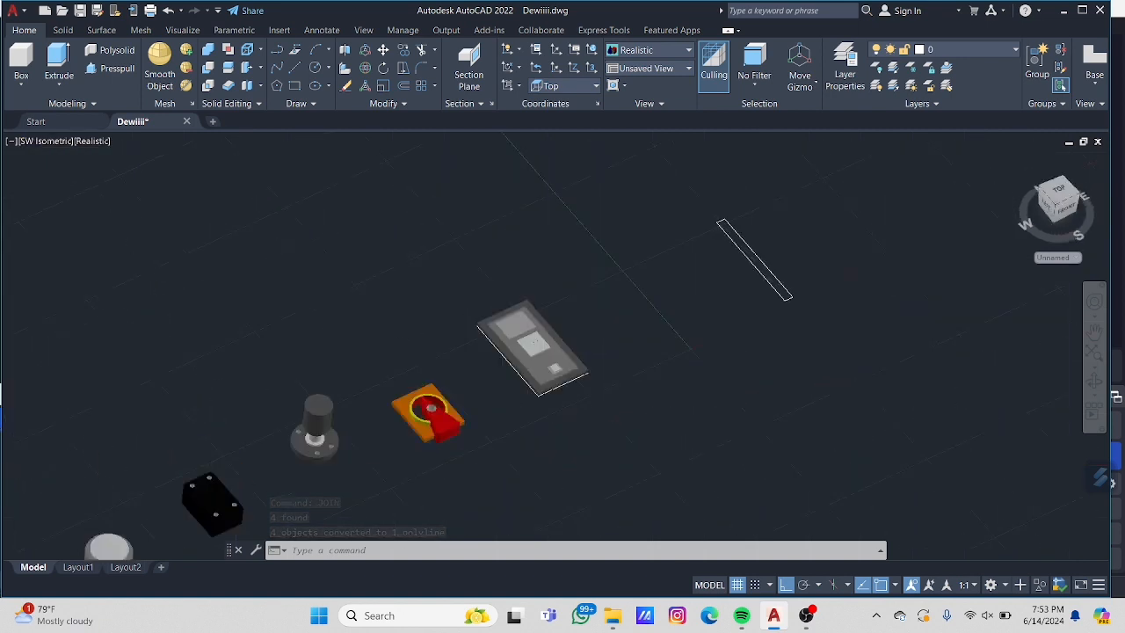
scroll(941, 276, "up", 3)
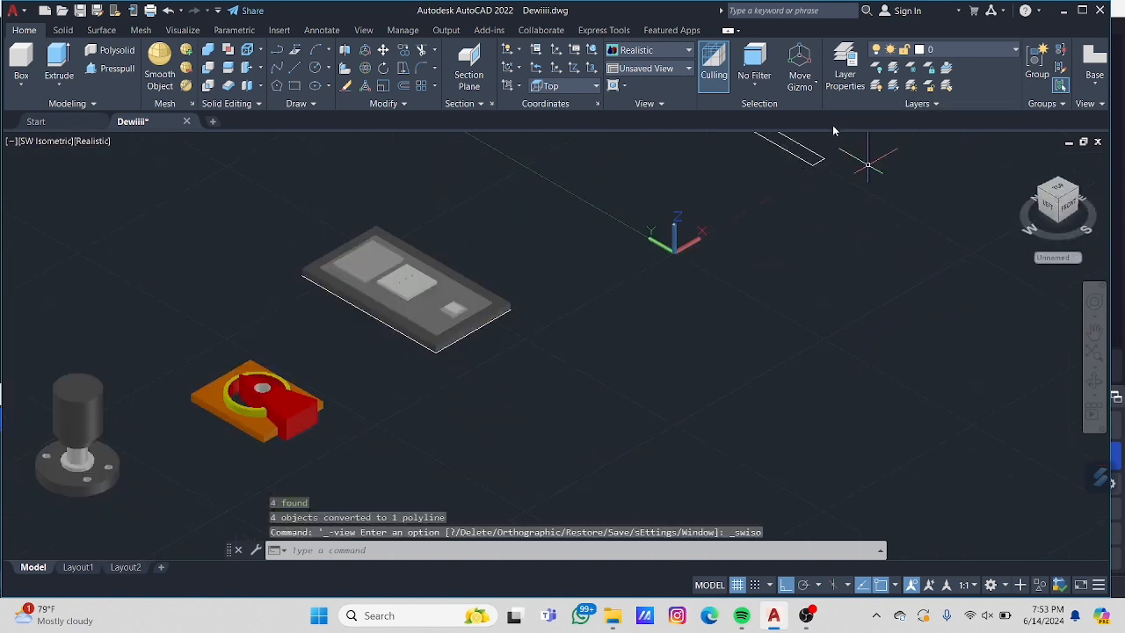
middle_click_drag(826, 222, 809, 402)
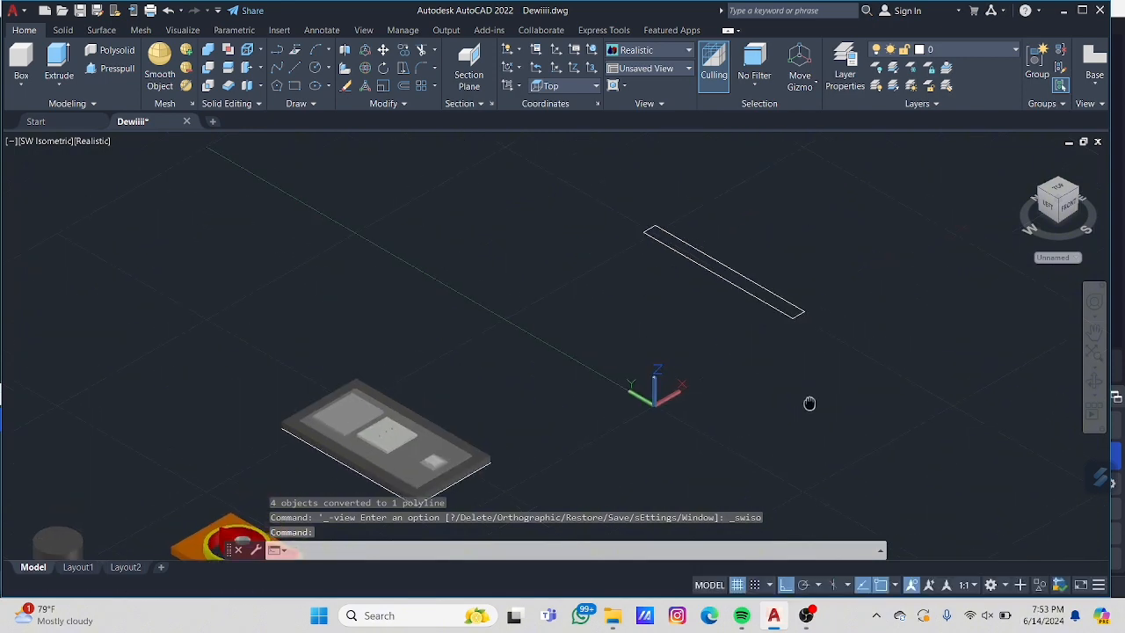
type("re")
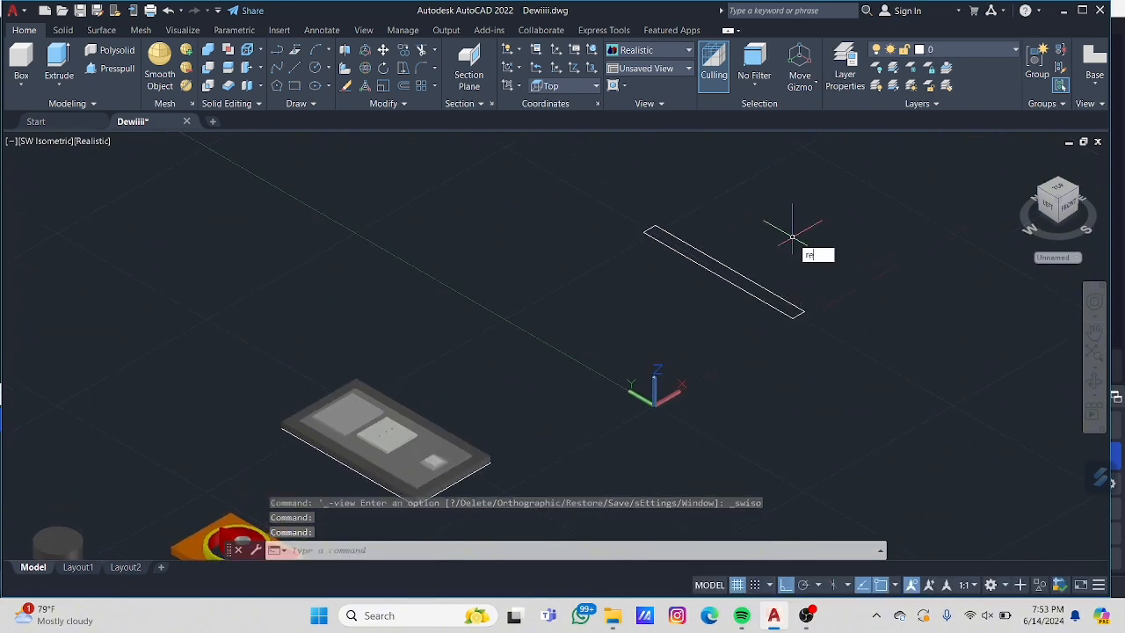
type("v")
key("Return")
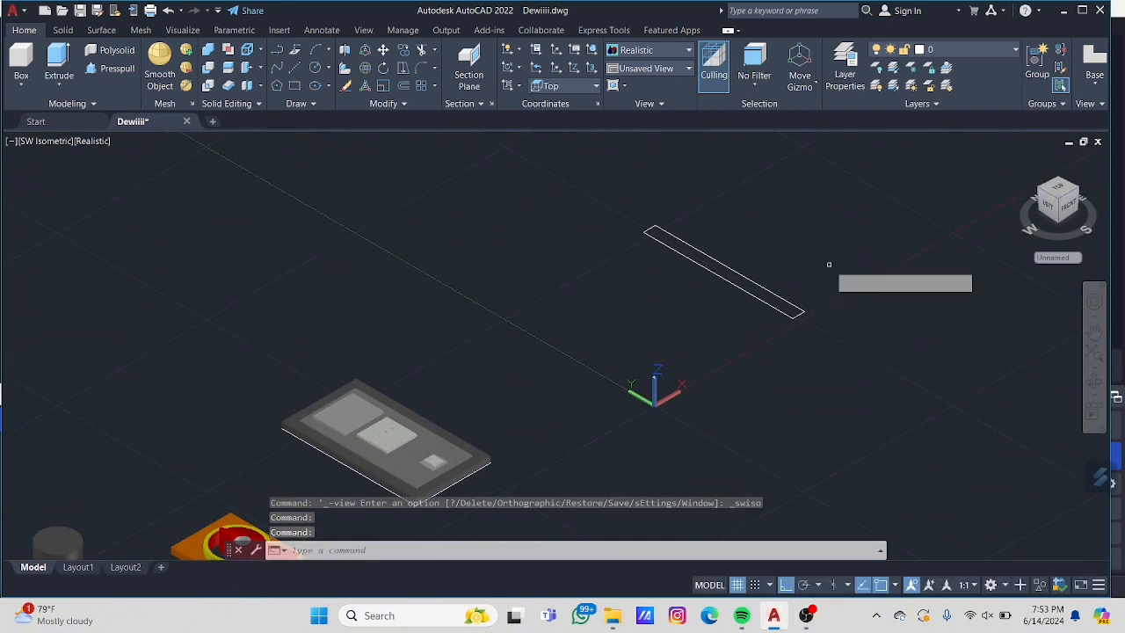
left_click(800, 313)
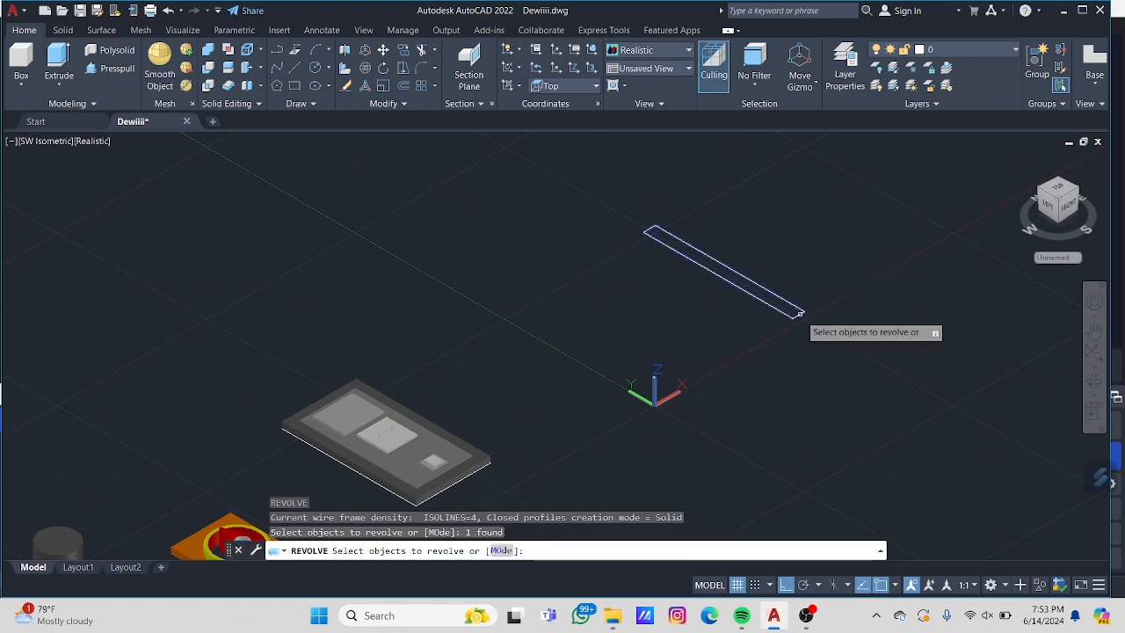
key("Return")
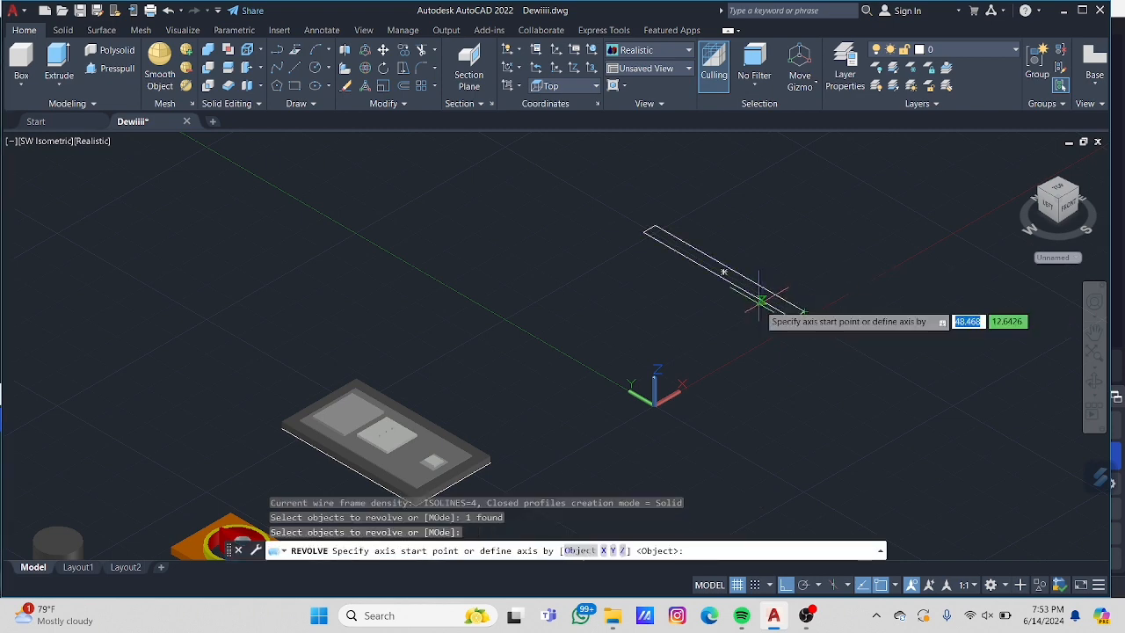
left_click(760, 301)
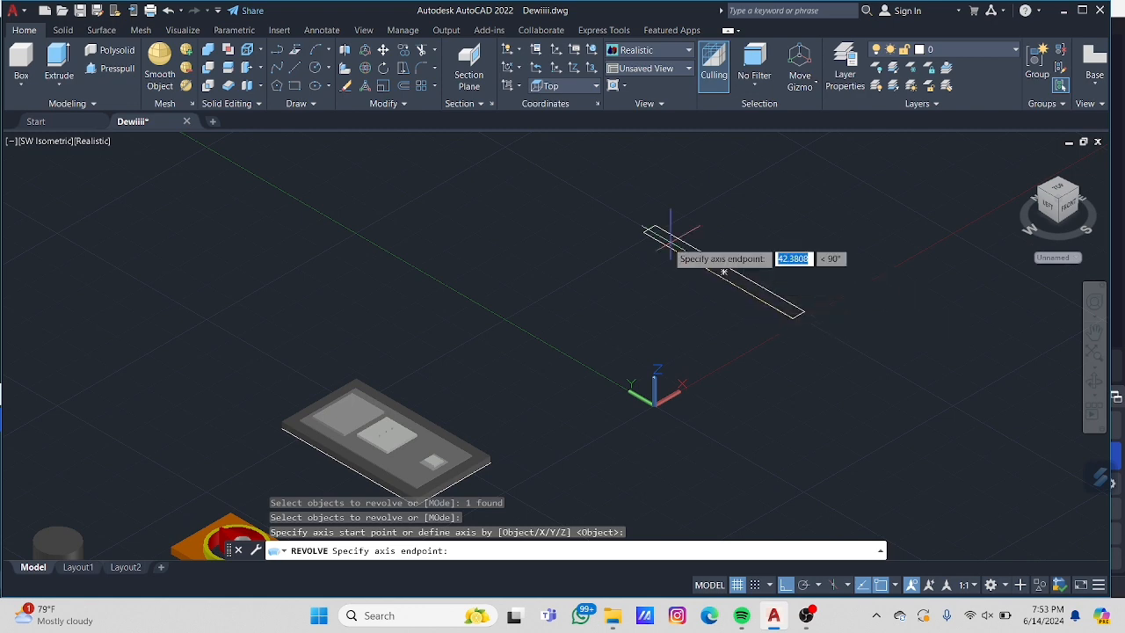
left_click(644, 231)
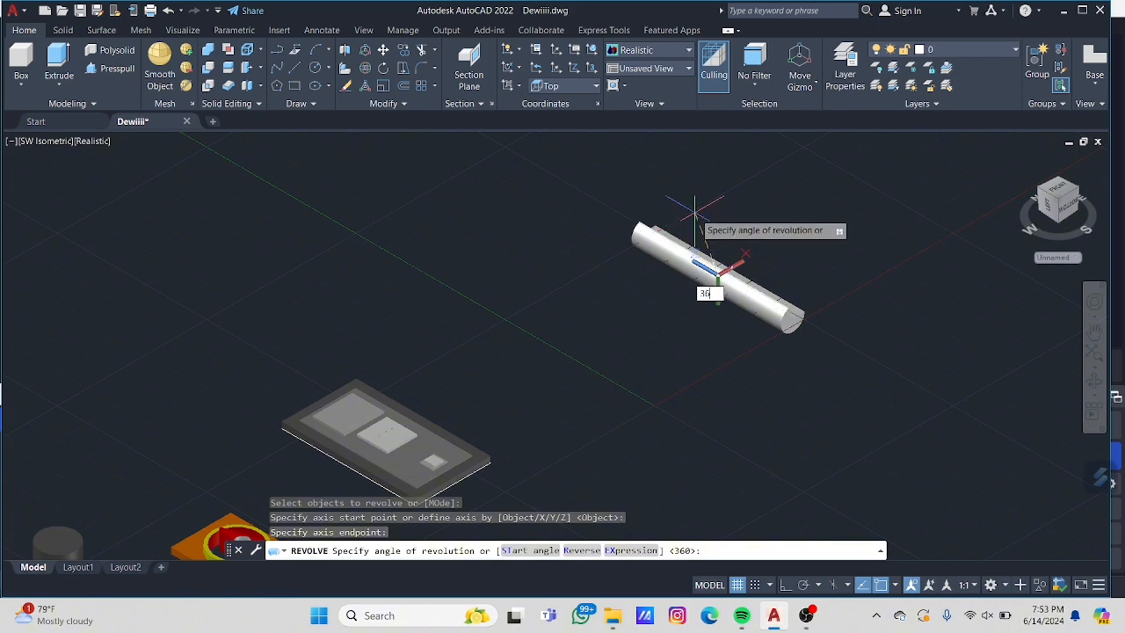
type("360")
key("Return")
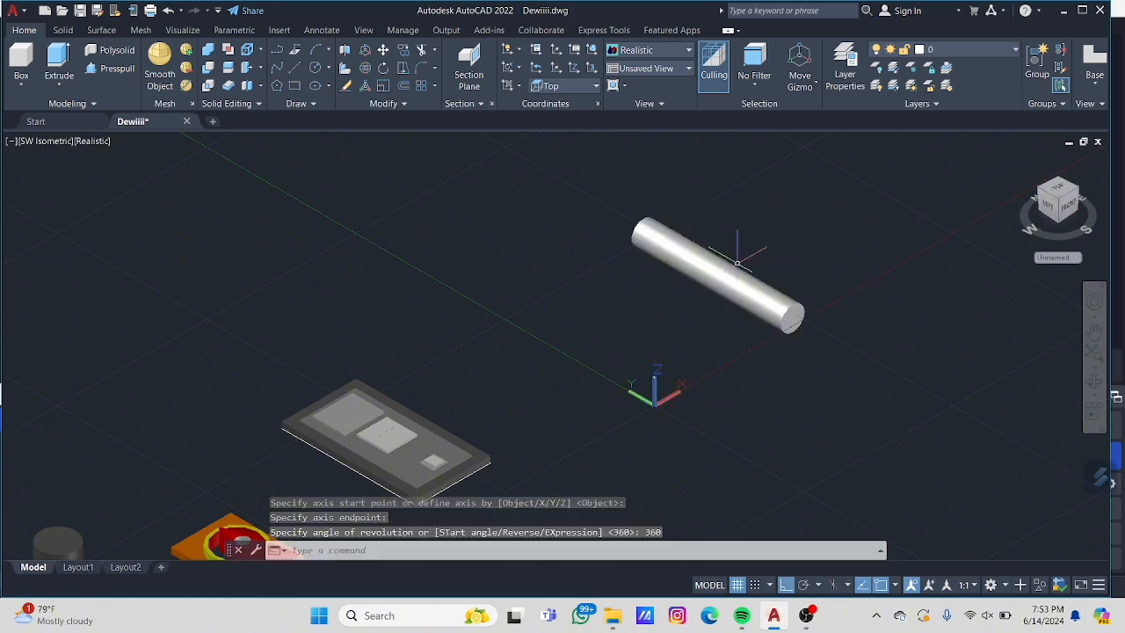
Step: Orbit around the revolved cylinder to examine its round end and curved surface
scroll(744, 252, "up", 4)
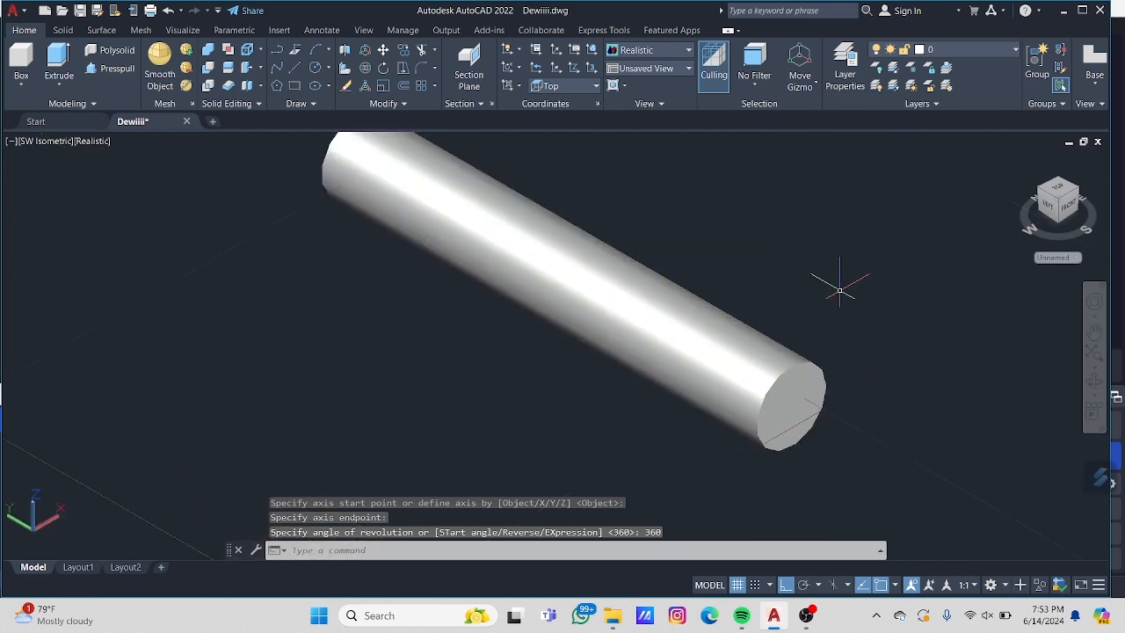
left_click(1094, 381)
left_click_drag(893, 341, 786, 267)
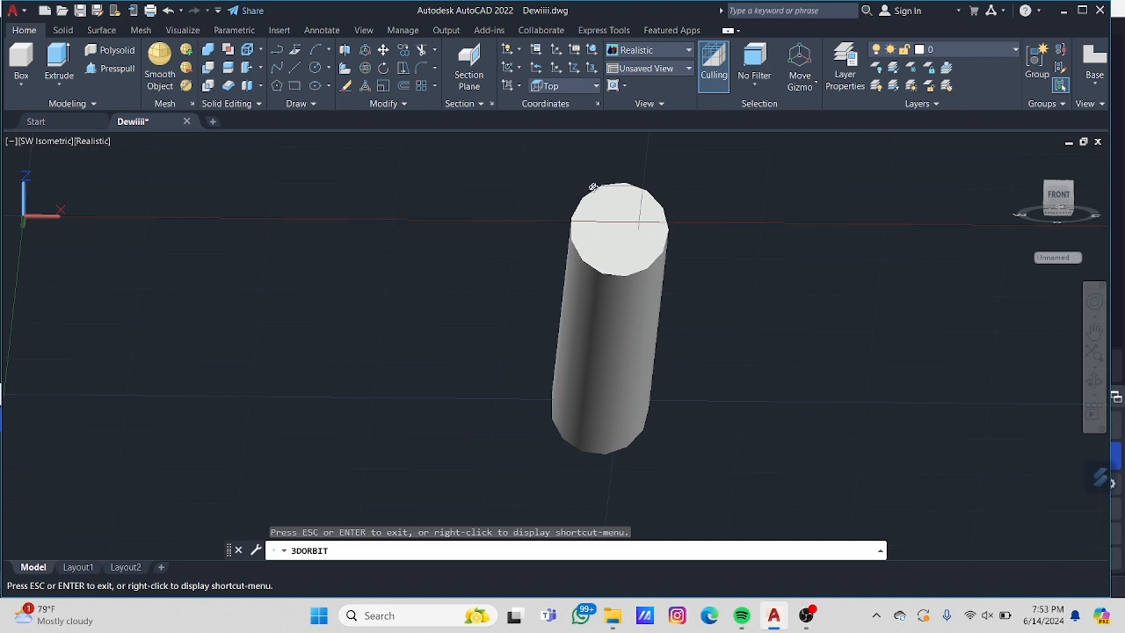
left_click_drag(593, 188, 634, 270)
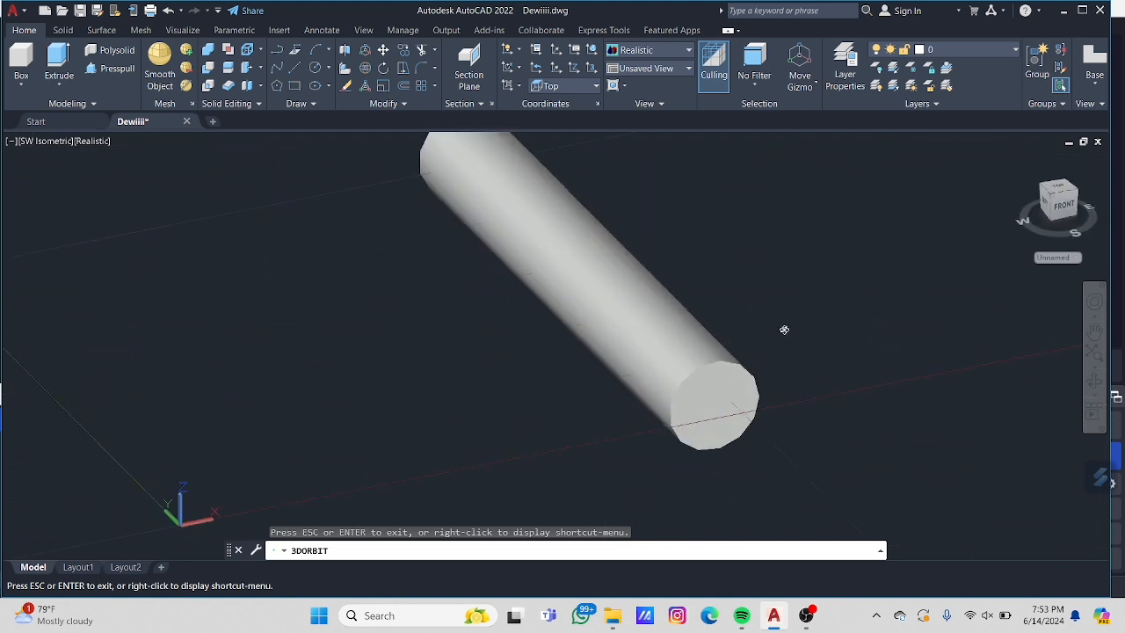
key("Escape")
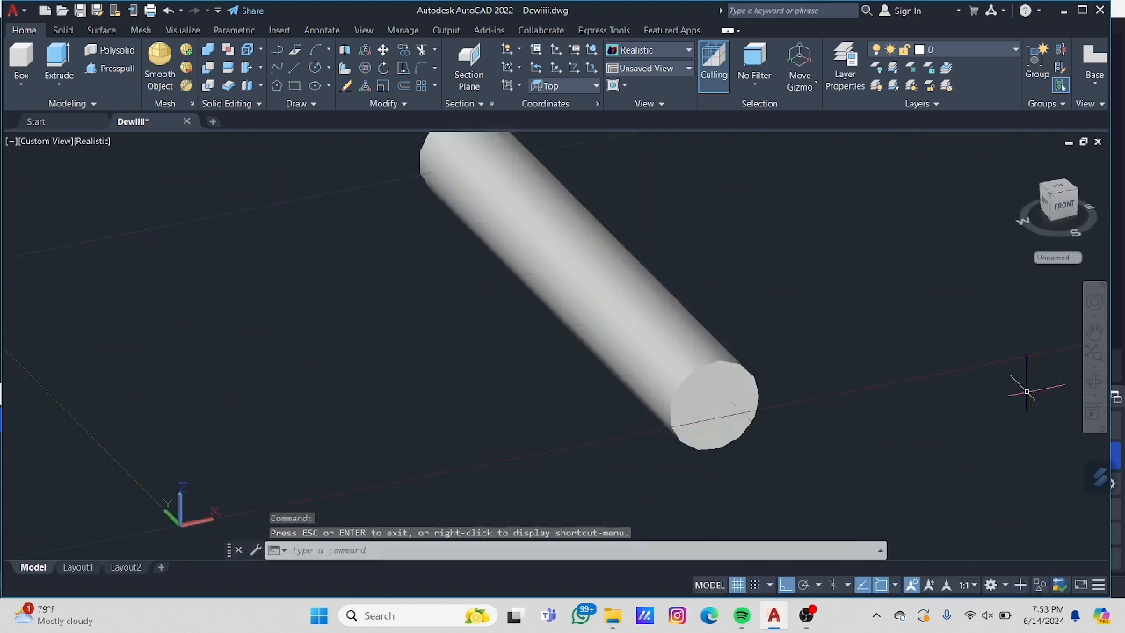
scroll(618, 284, "down", 3)
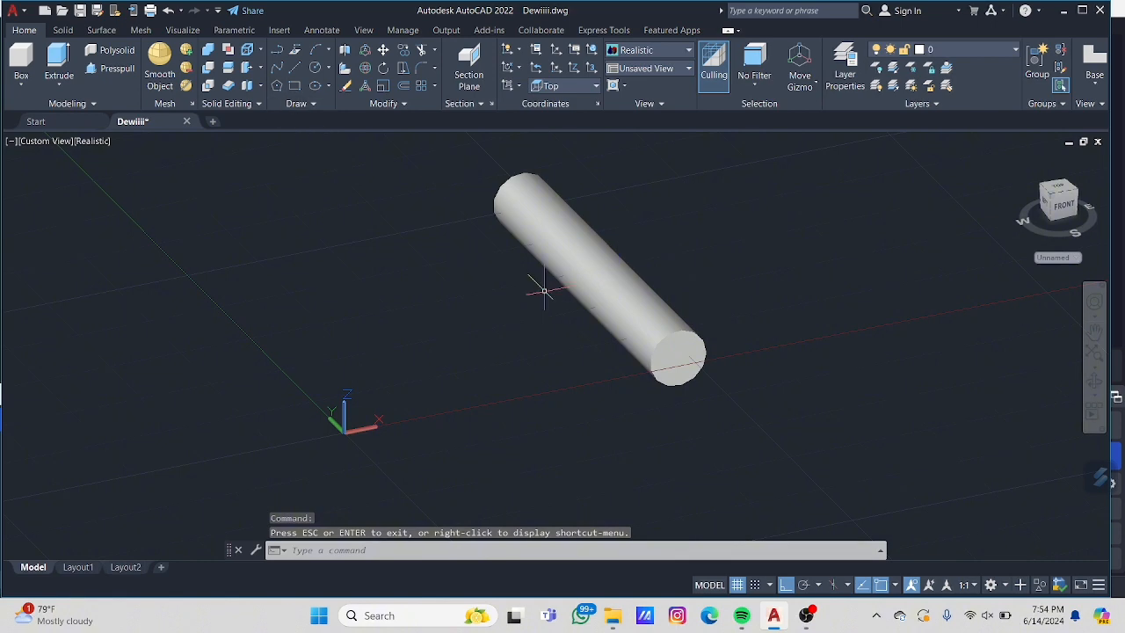
Step: Move the cylinder about 23 units backward, roughly along the Y axis, away from the X axis line
left_click(607, 263)
left_click(606, 263)
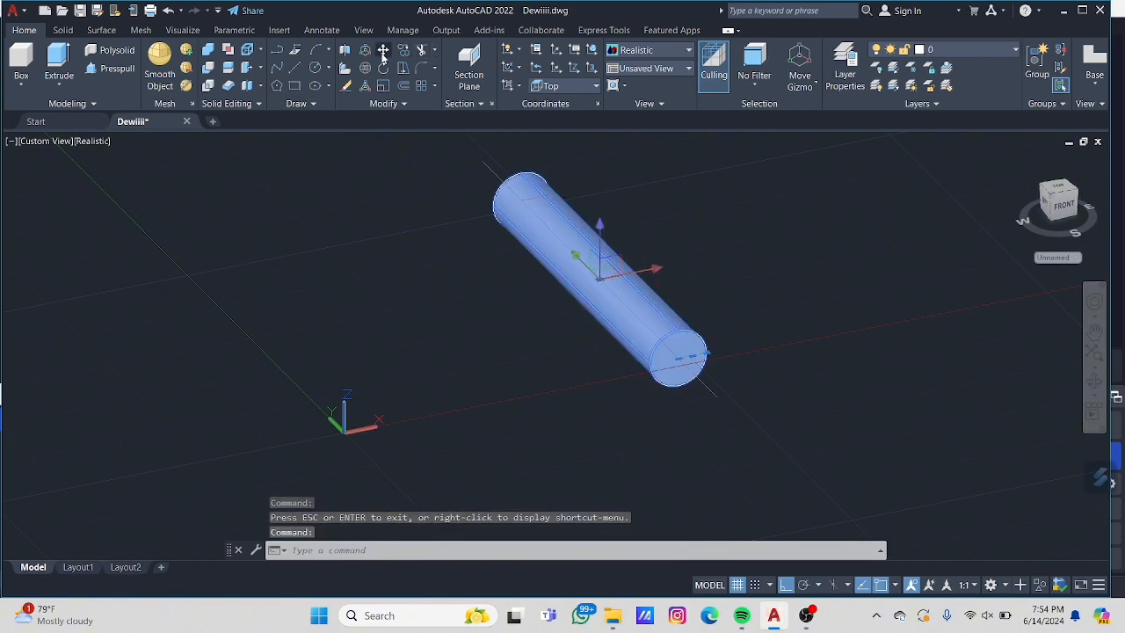
left_click(384, 51)
left_click(613, 279)
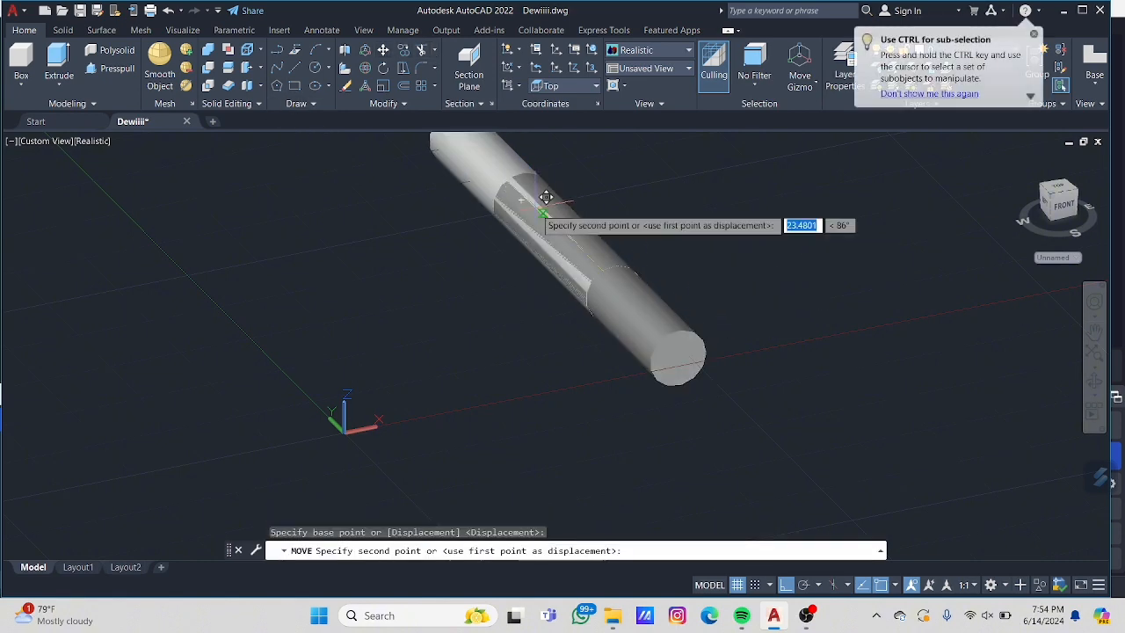
left_click(548, 209)
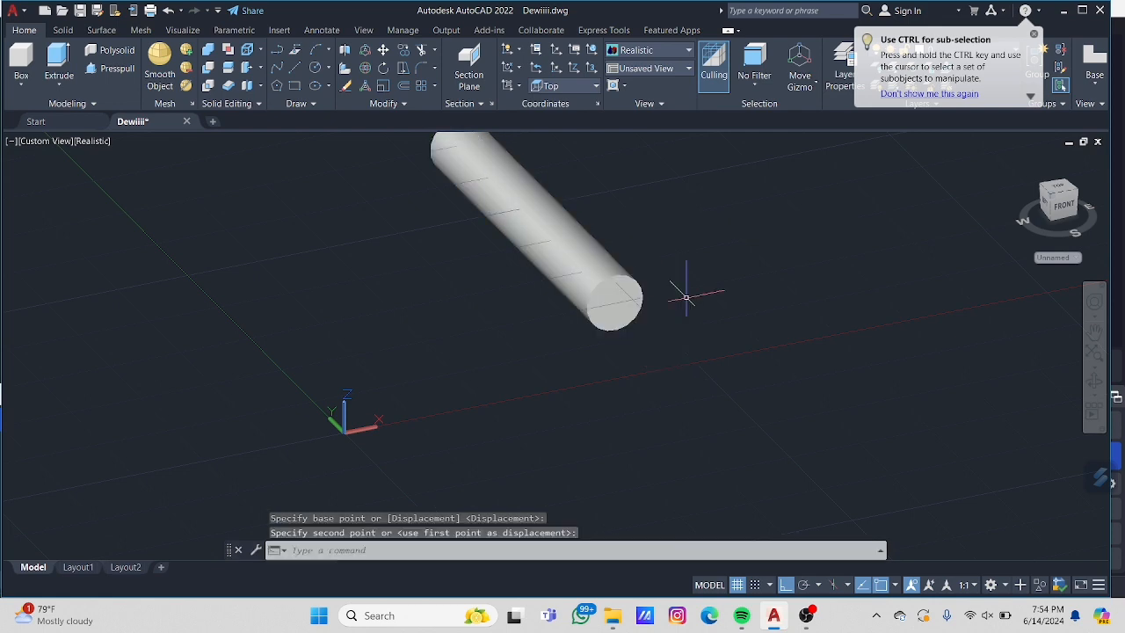
key("Escape")
Step: Move the cylinder straight up along the Z axis by about 4.7 units
left_click(572, 264)
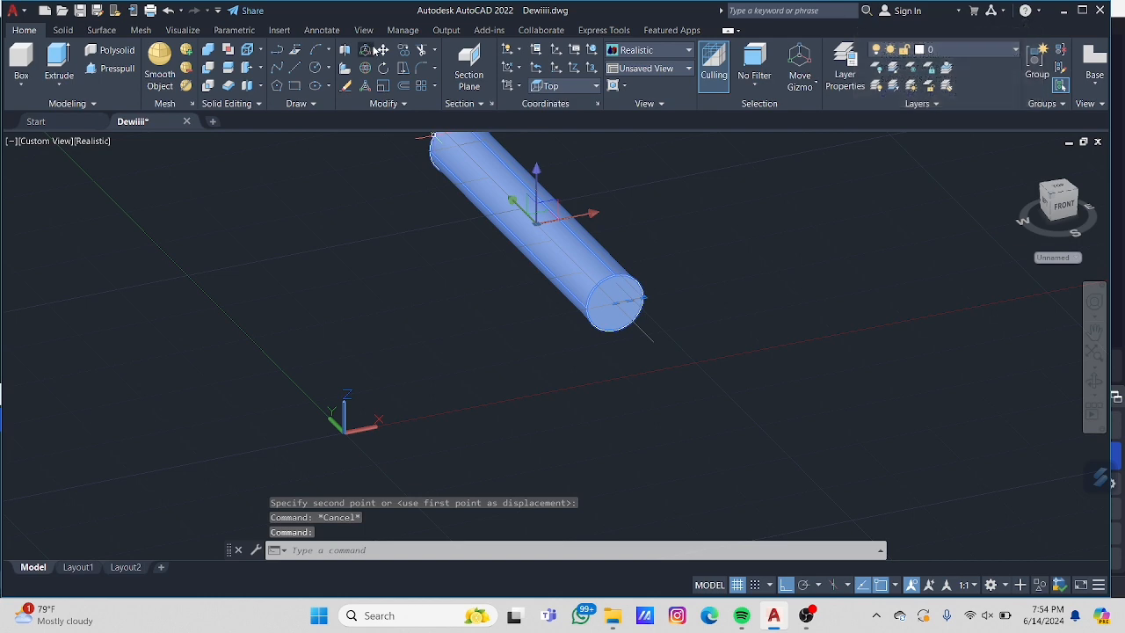
left_click(383, 50)
left_click(559, 248)
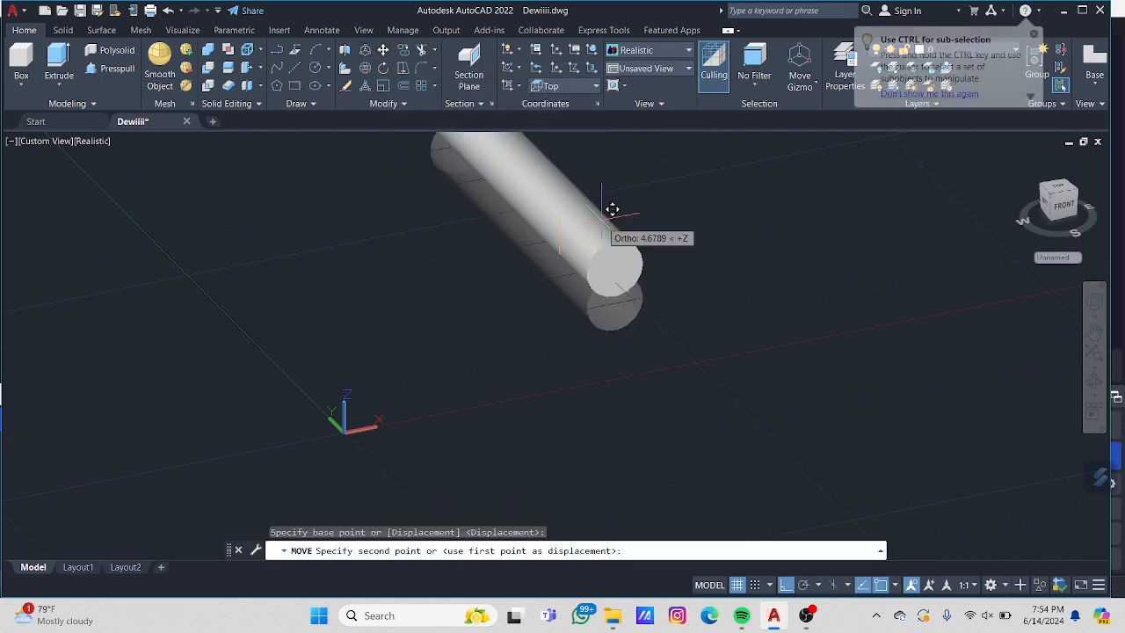
left_click(602, 216)
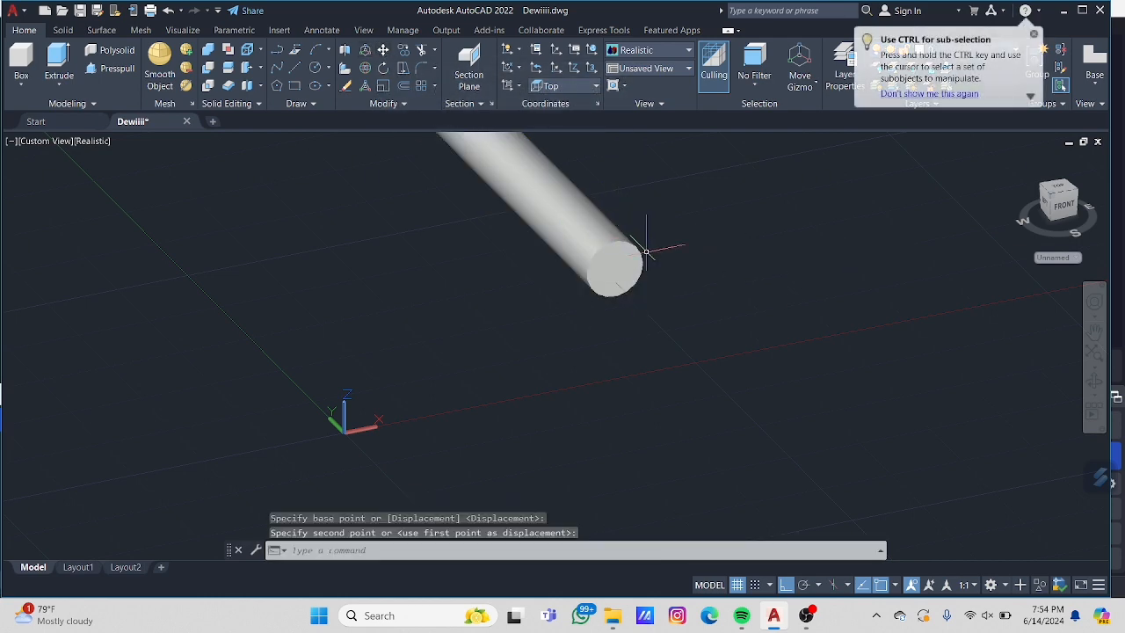
key("Escape")
Step: Orbit to face the cylinder's near round end and set the visual style to 2D Wireframe
middle_click_drag(689, 237, 686, 308)
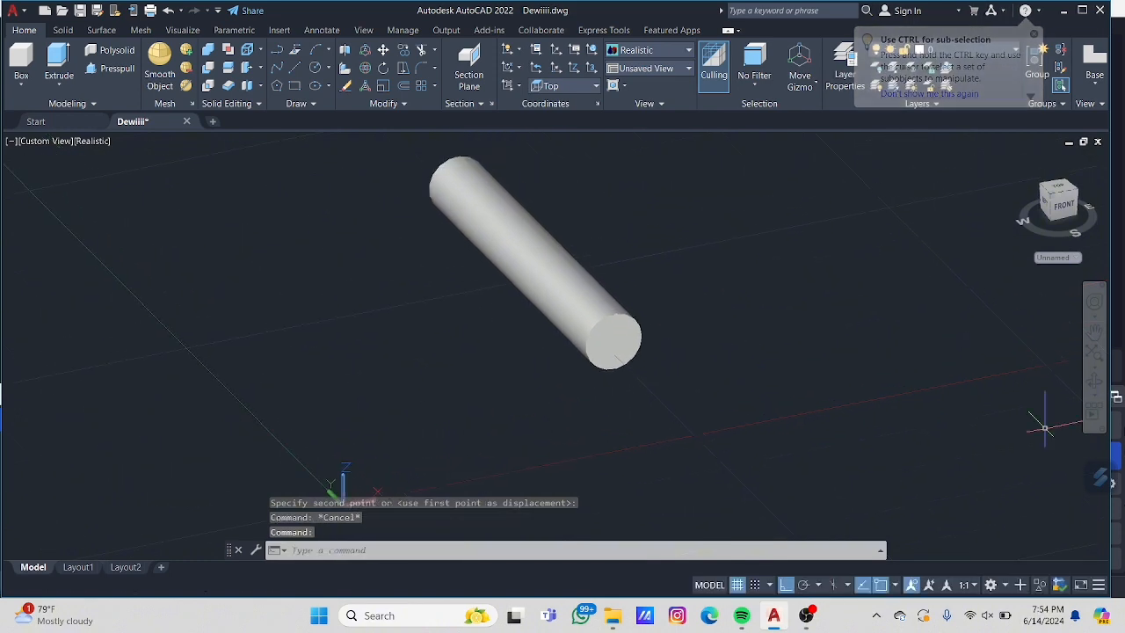
left_click(1095, 381)
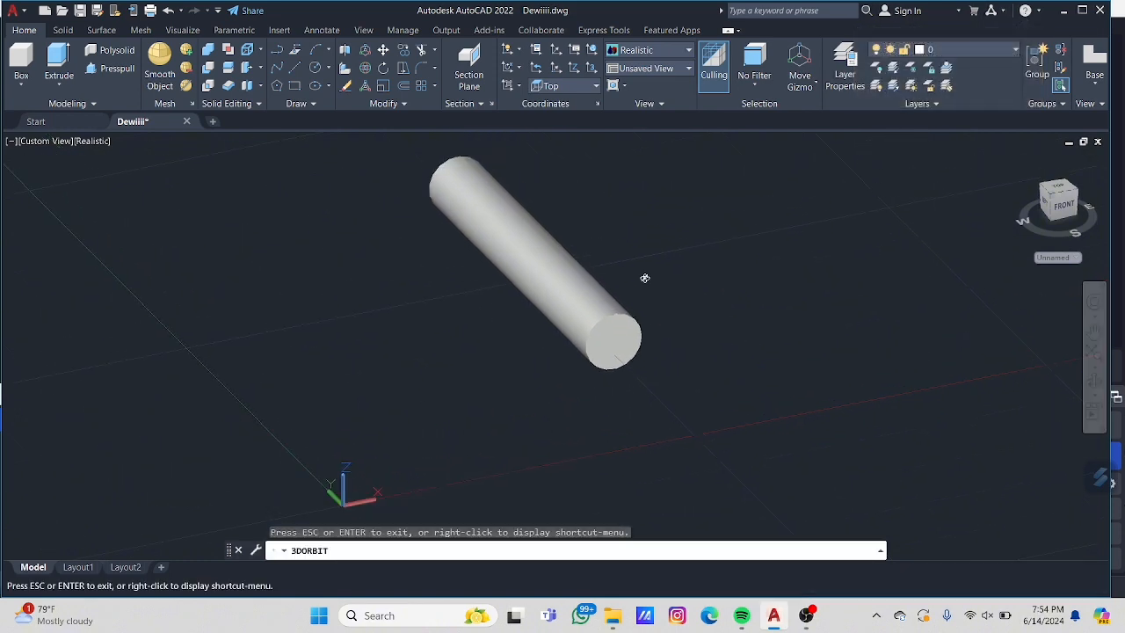
left_click_drag(645, 279, 569, 270)
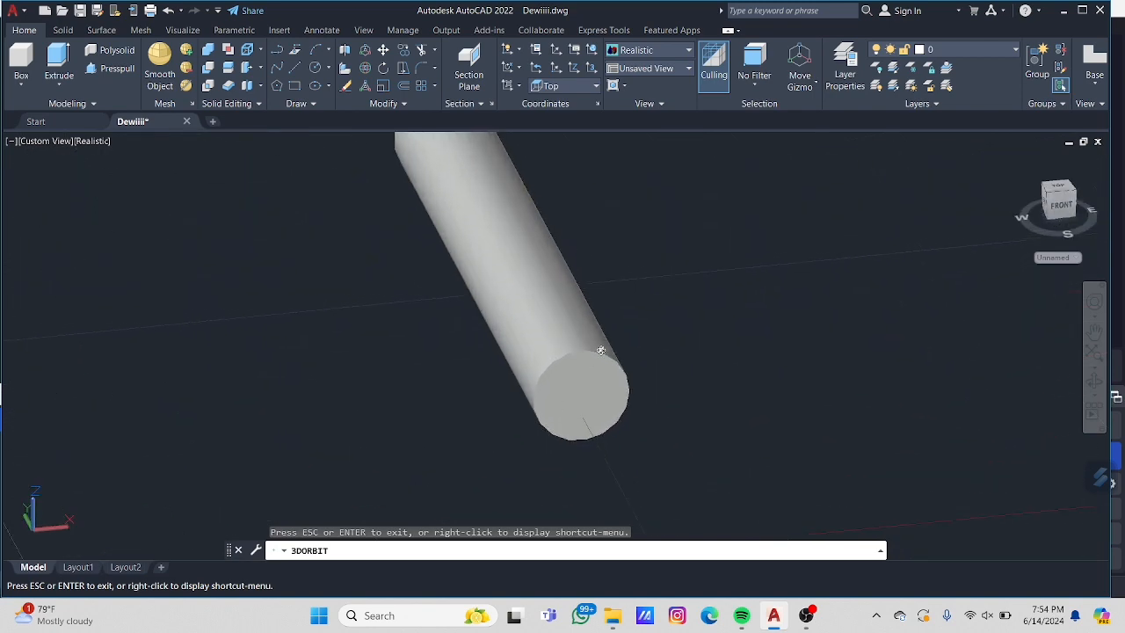
key("Escape")
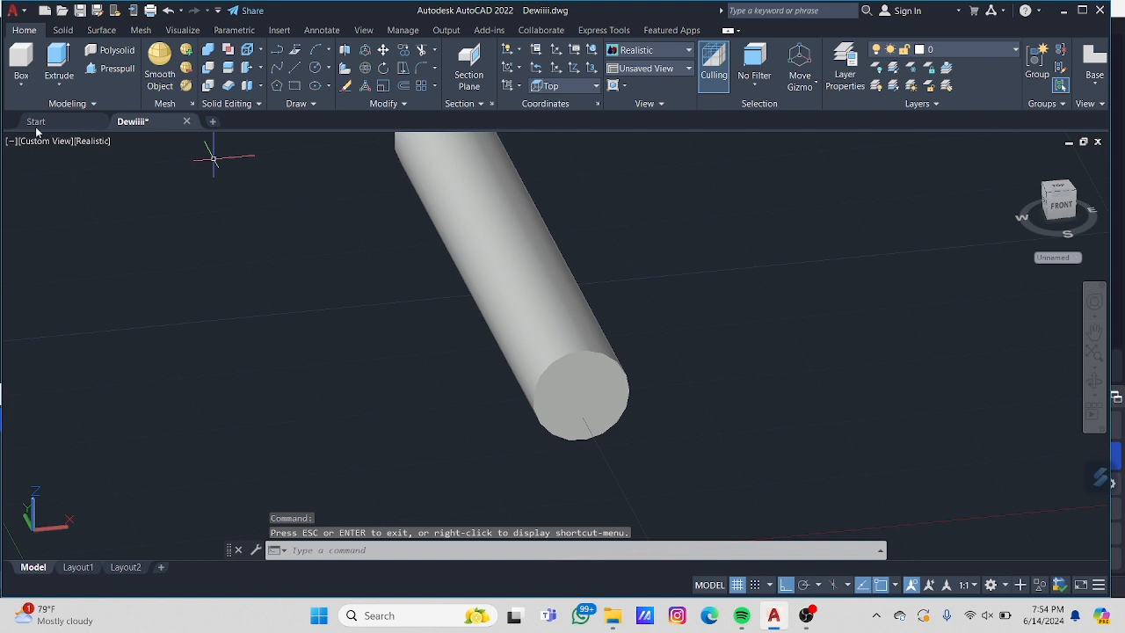
left_click(98, 142)
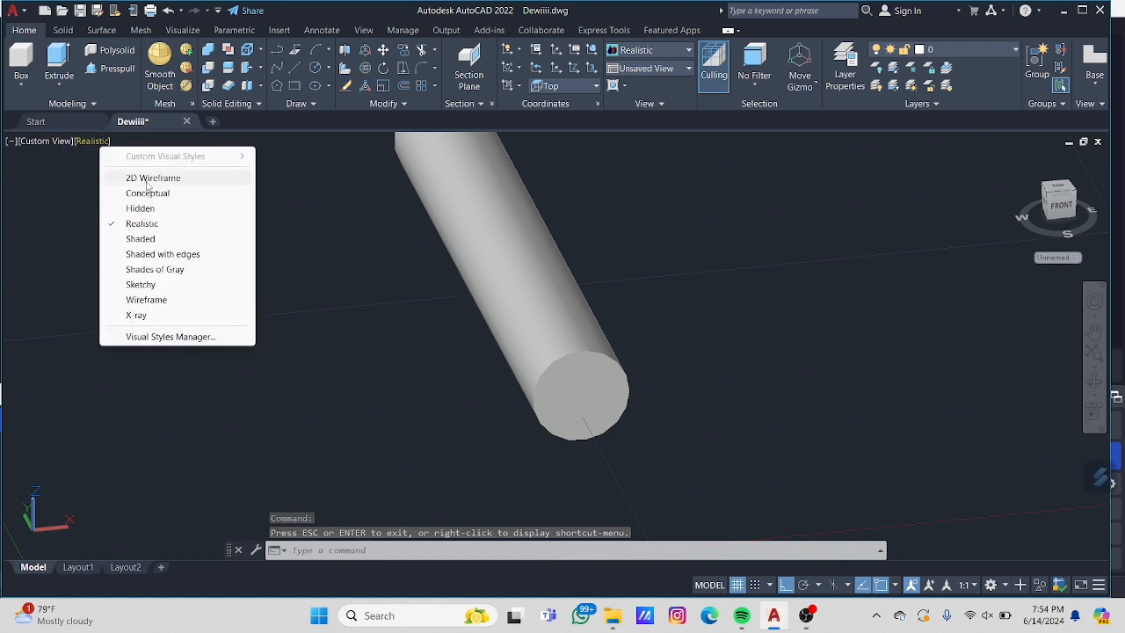
left_click(145, 178)
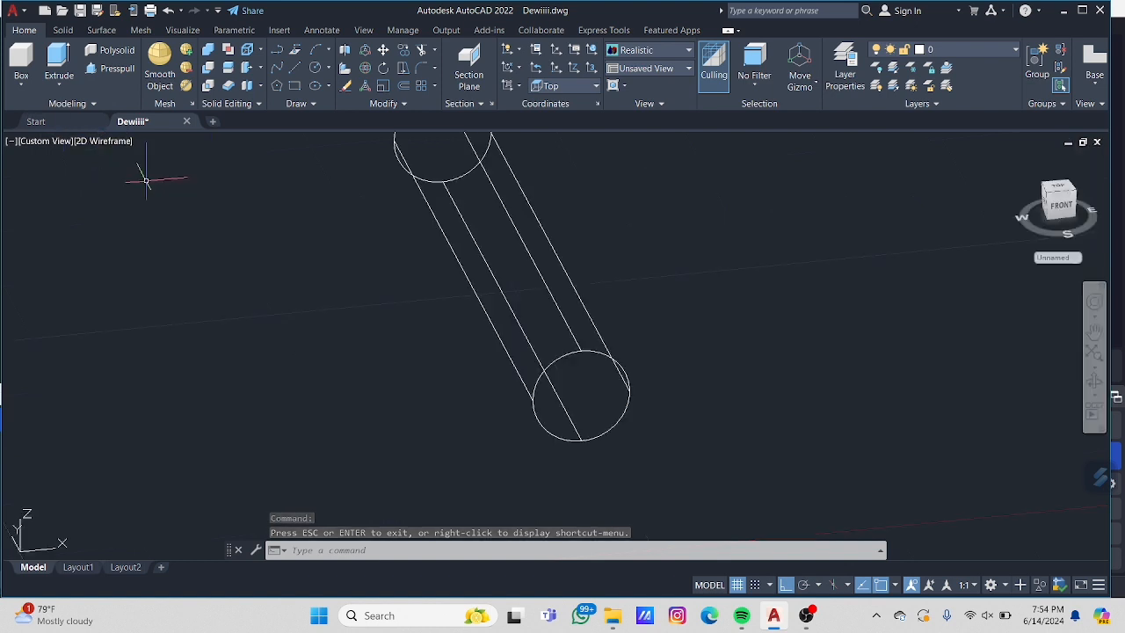
Step: Try placing a circle of radius 3 at the centre of the cylinder's near end face, erasing each attempt
left_click(318, 68)
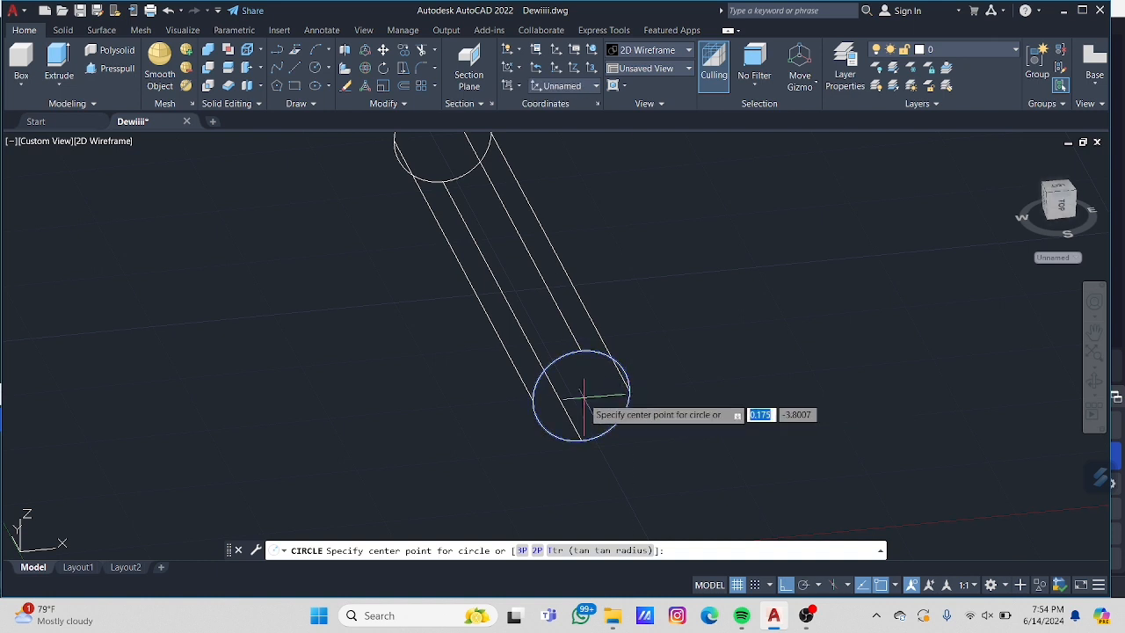
left_click(587, 398)
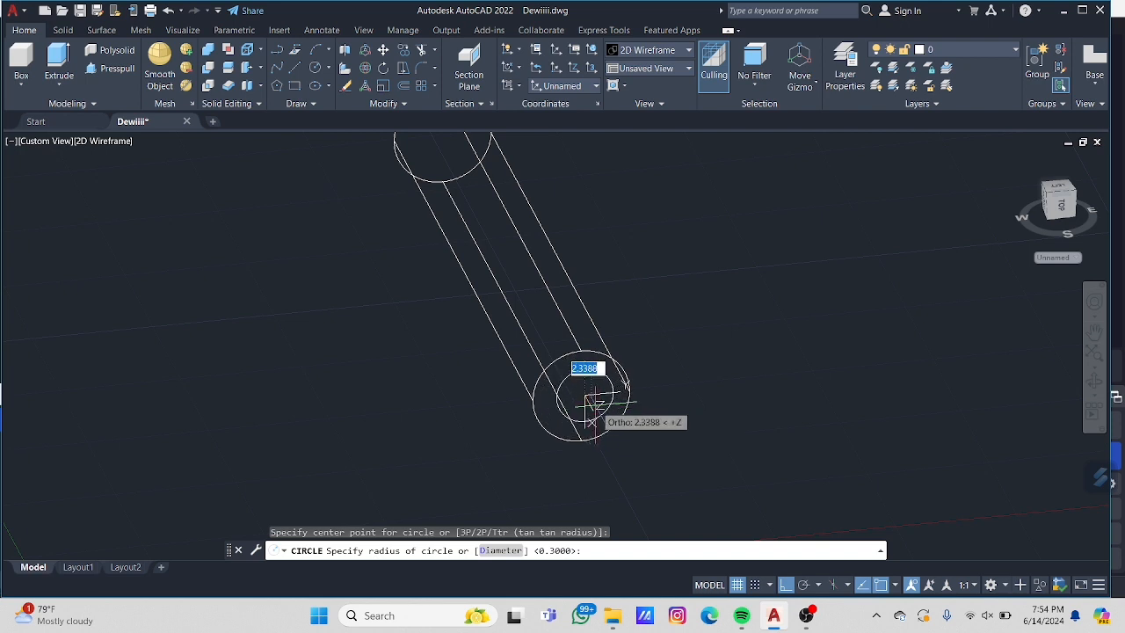
type("3")
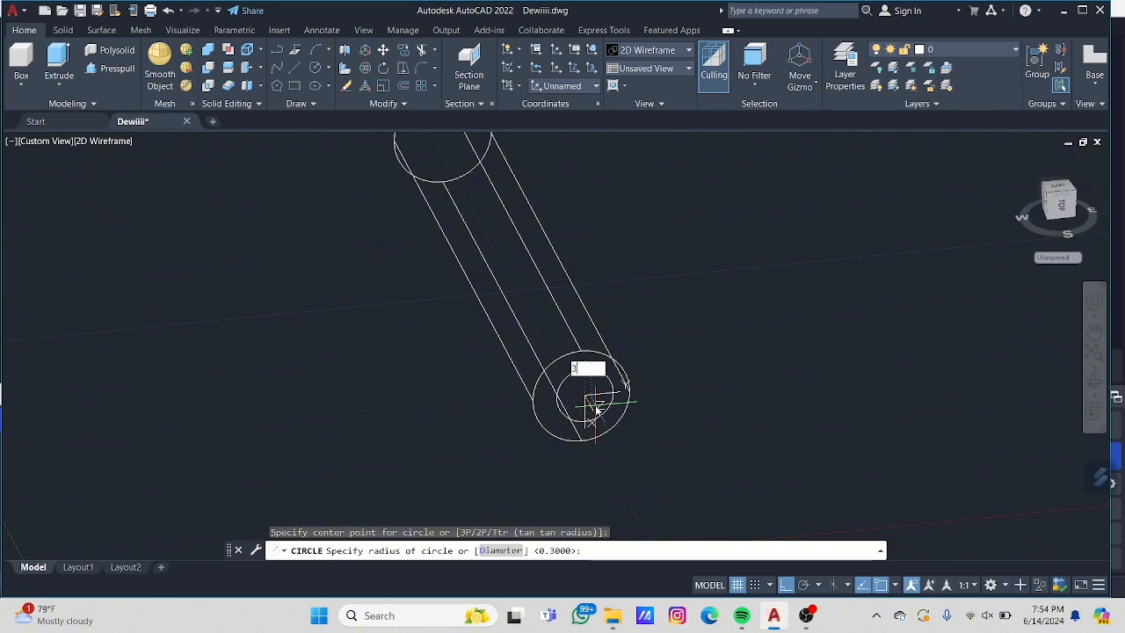
key("Return")
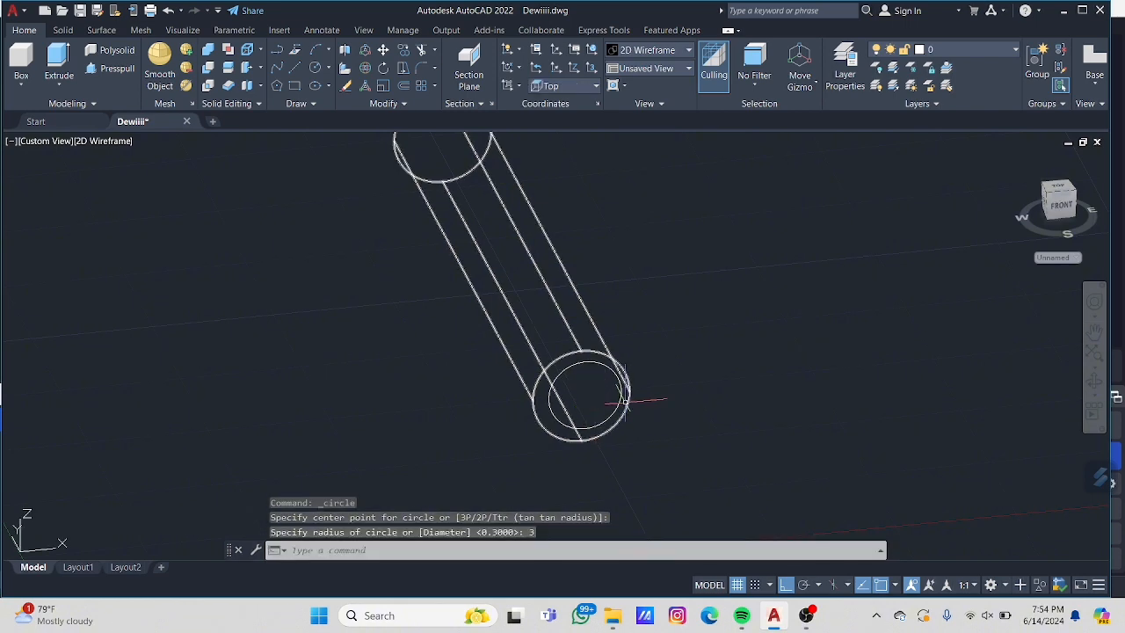
left_click(620, 401)
key("Delete")
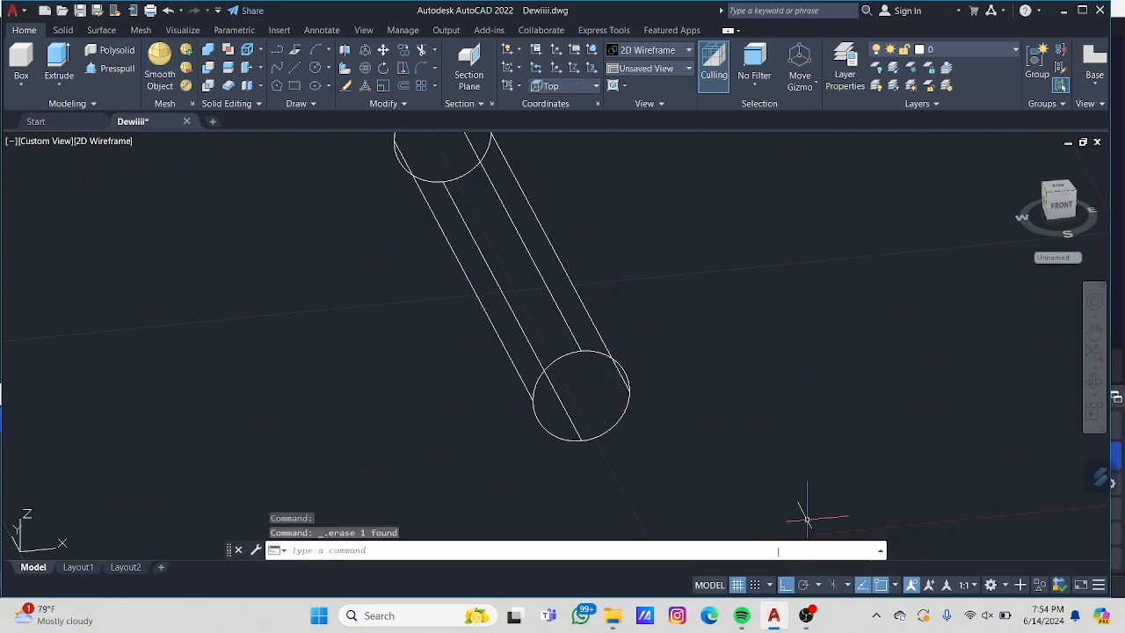
left_click(314, 68)
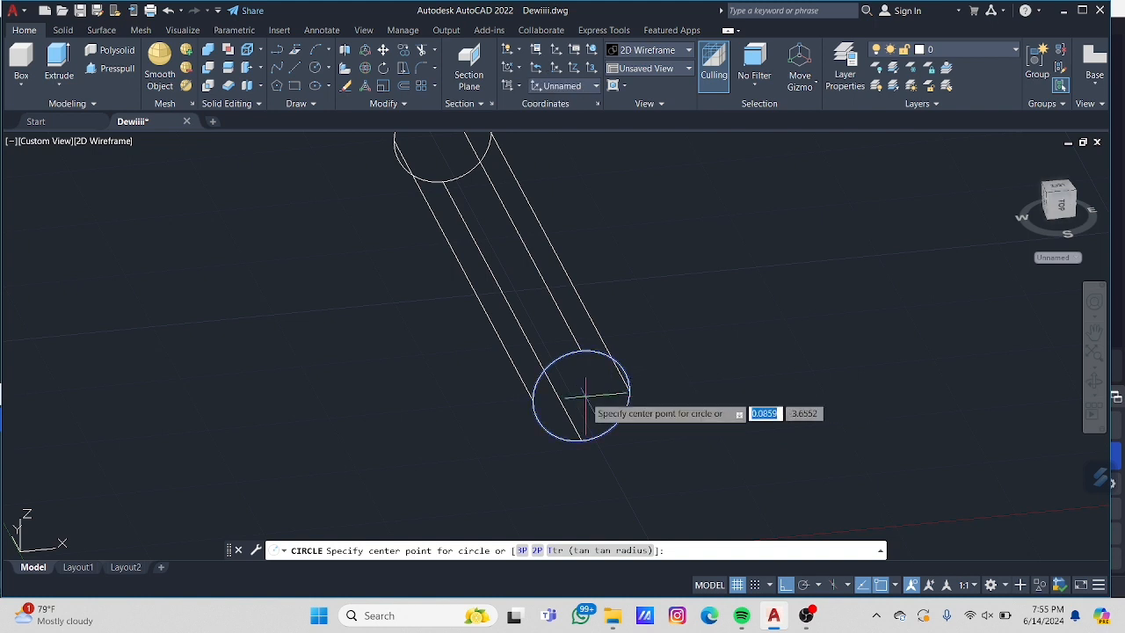
left_click(584, 396)
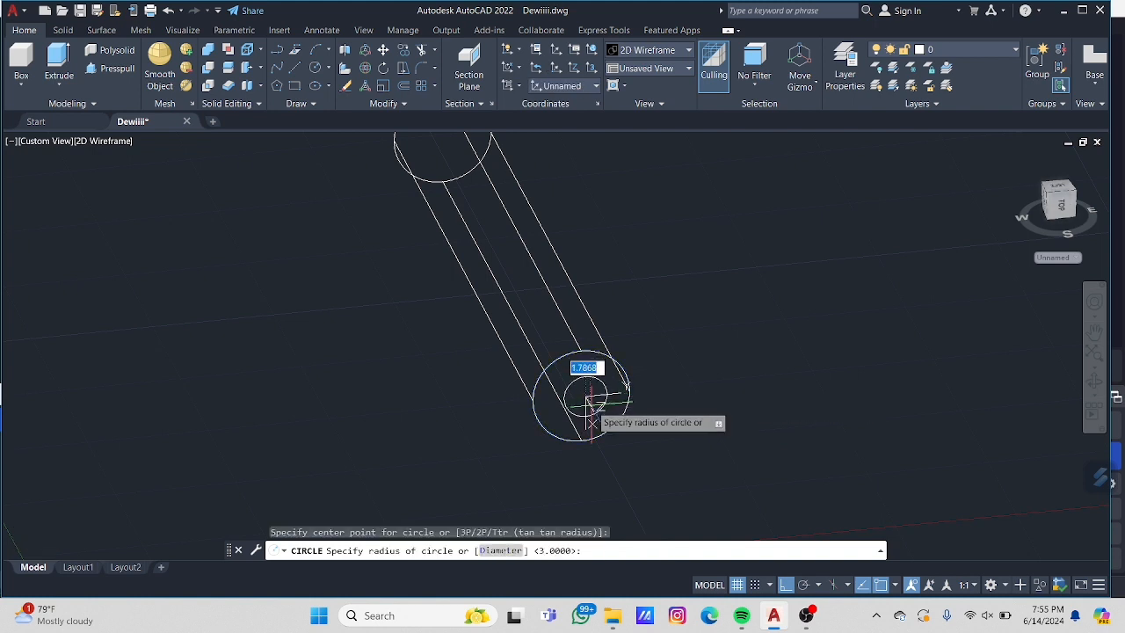
type("3")
key("Return")
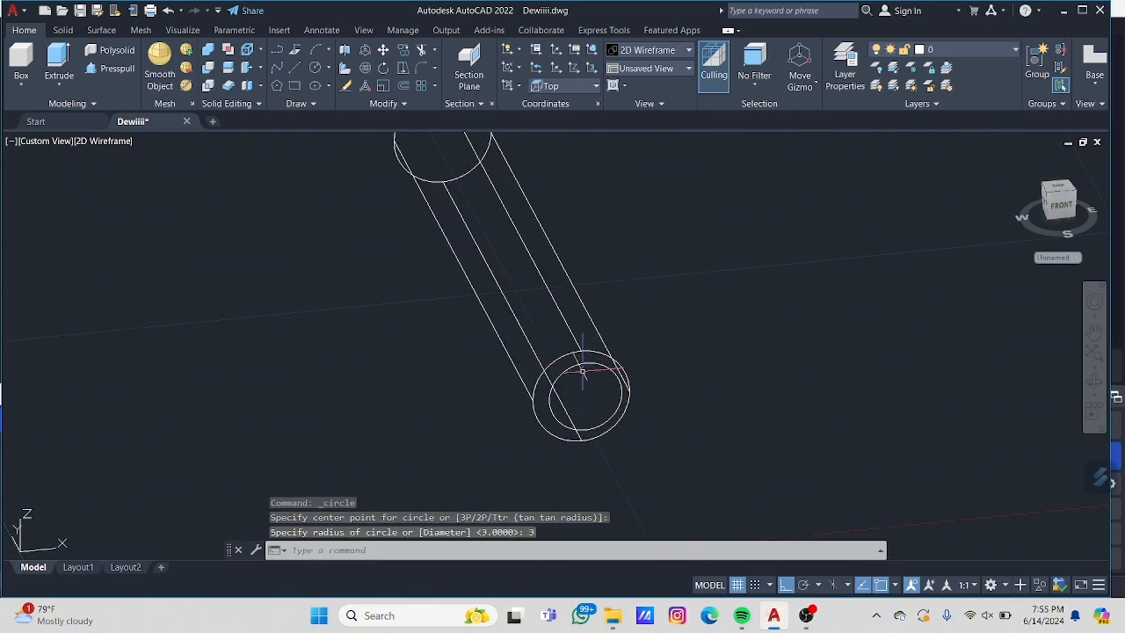
left_click(572, 370)
key("Delete")
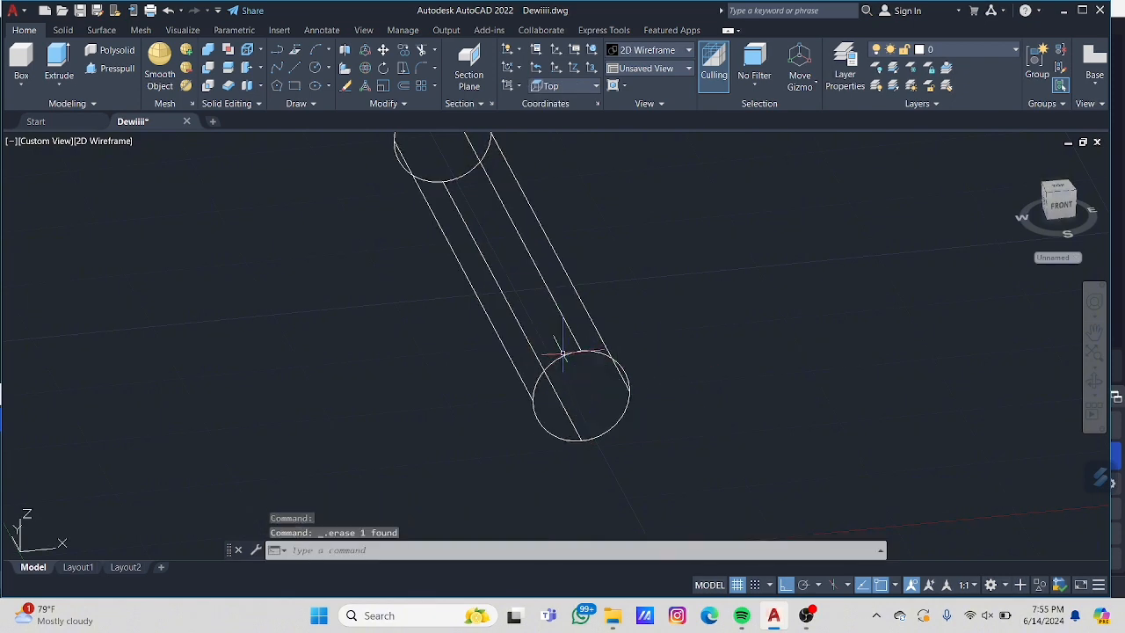
left_click(316, 68)
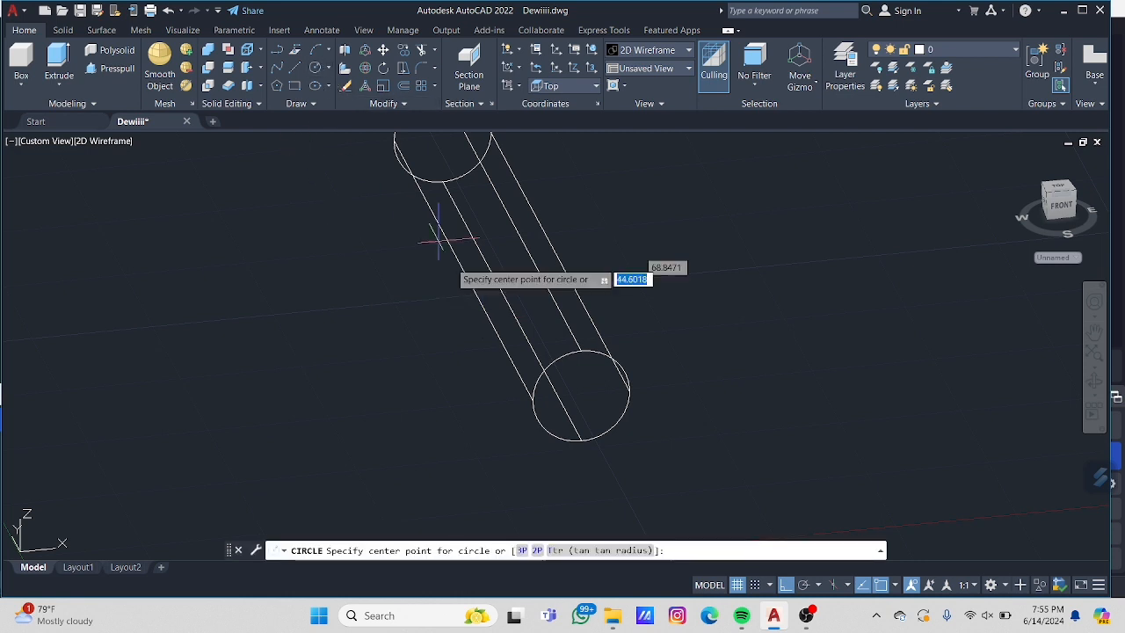
left_click(579, 393)
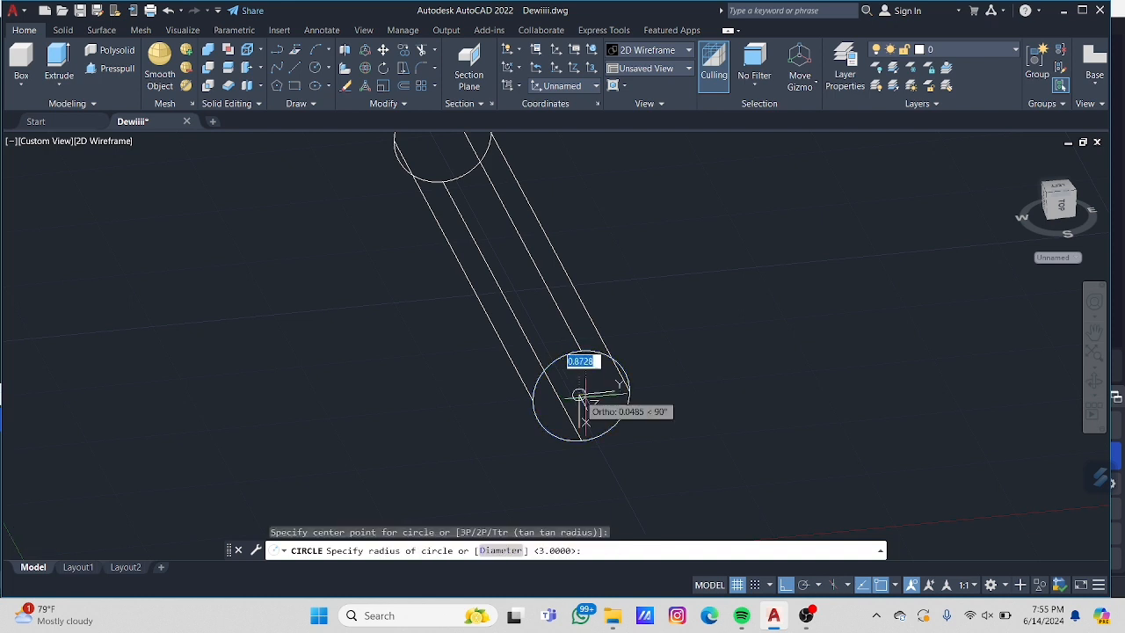
key("Escape")
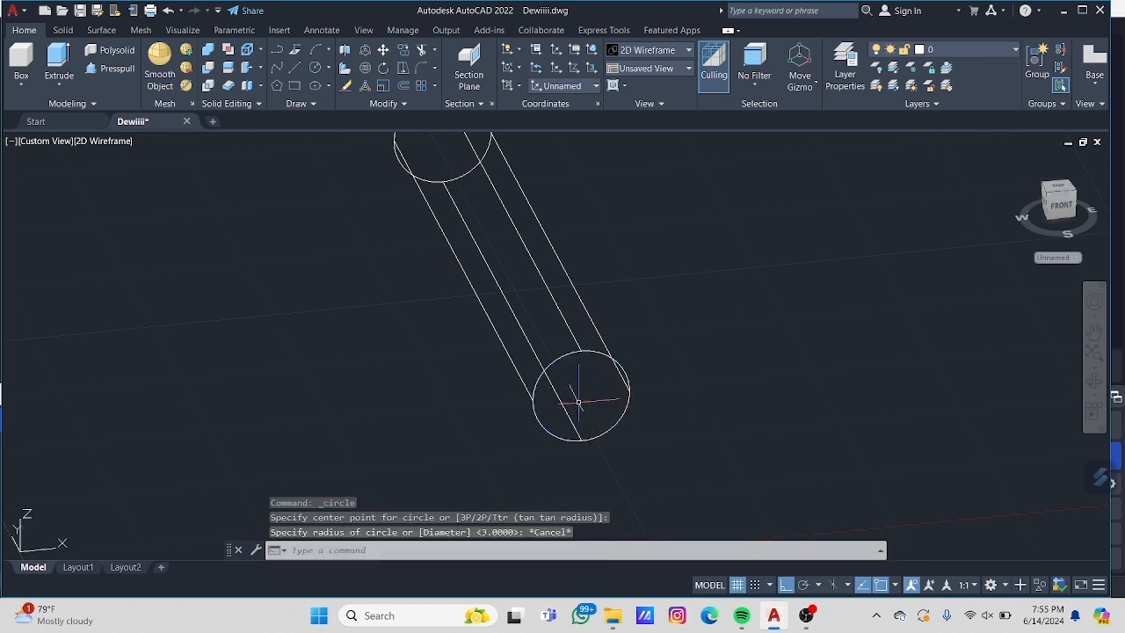
key("Return")
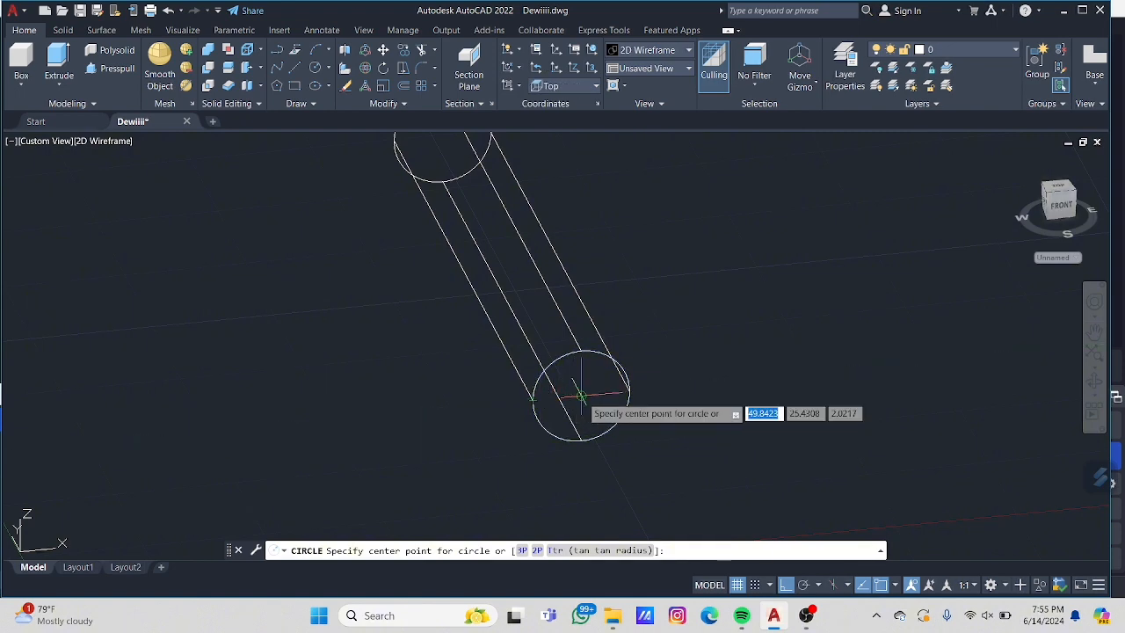
left_click(581, 395)
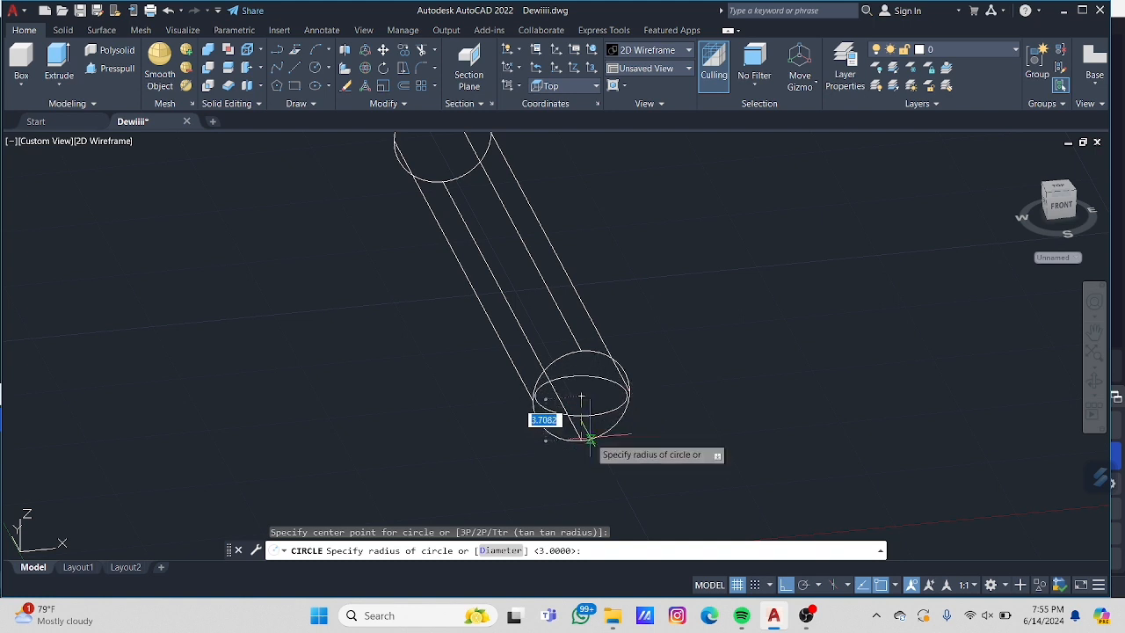
key("Escape")
left_click(314, 72)
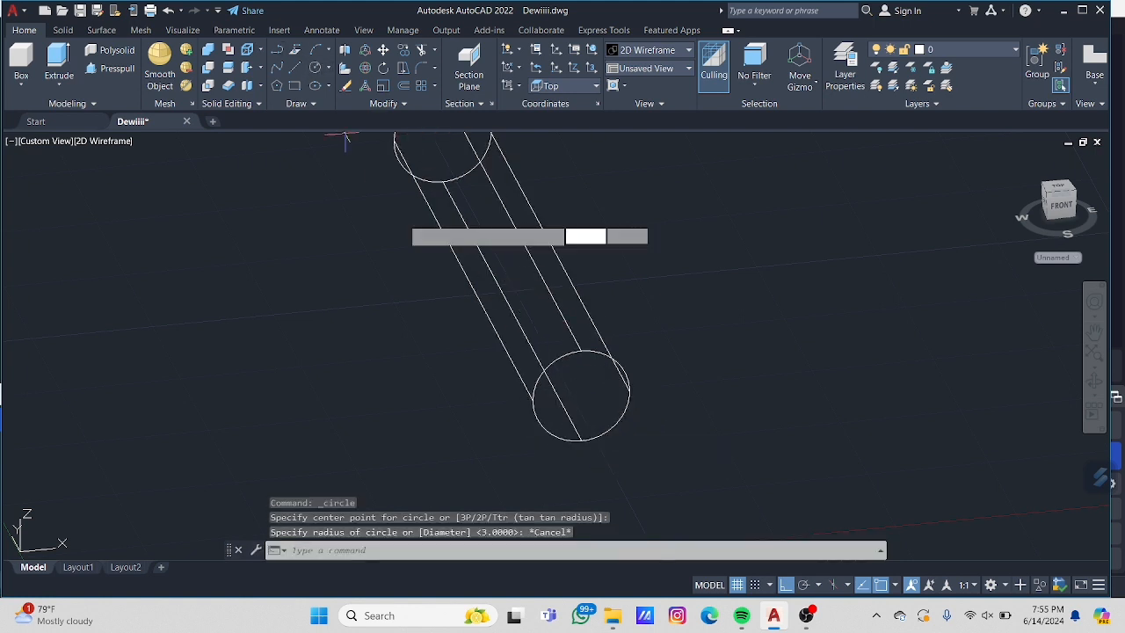
left_click(584, 393)
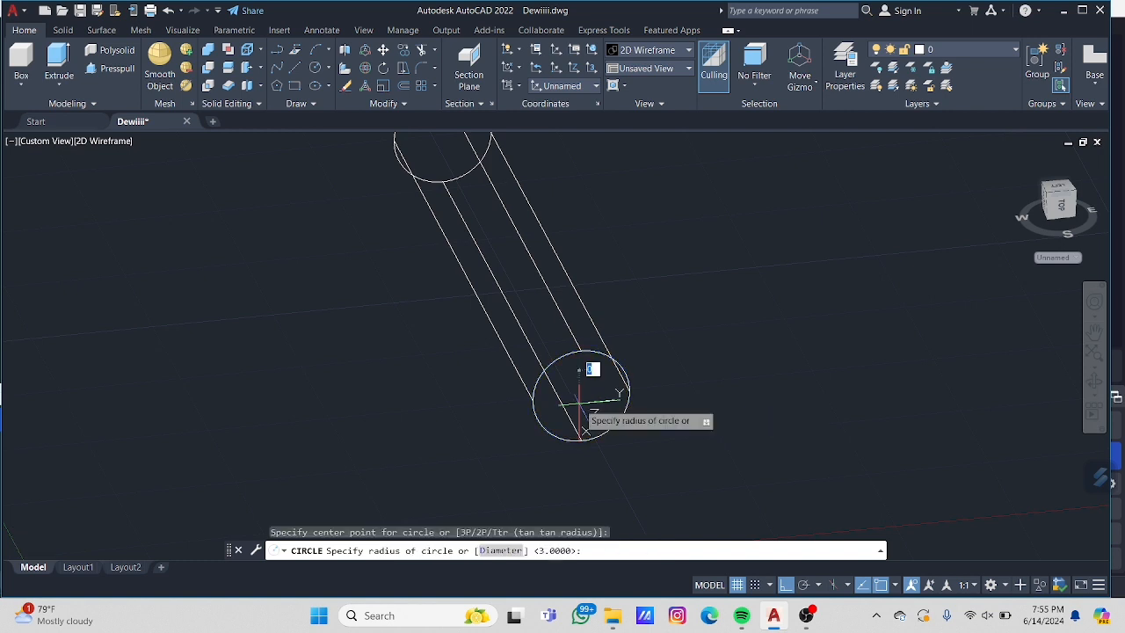
key("Escape")
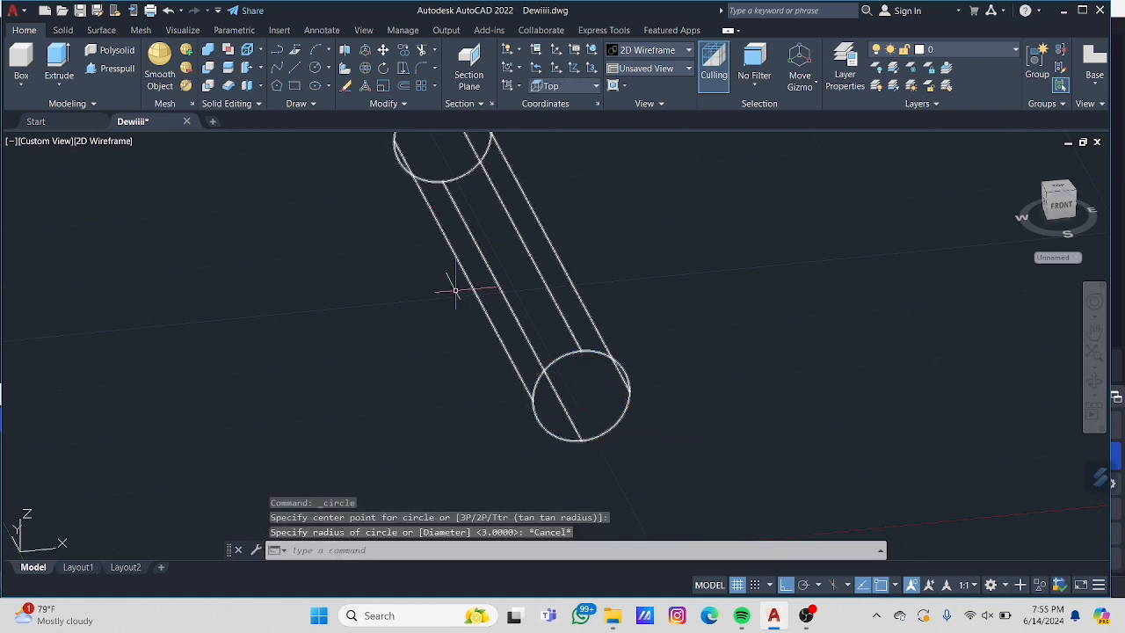
Step: Draw a circle of radius 3 centred on the cylinder's near end face
left_click(314, 69)
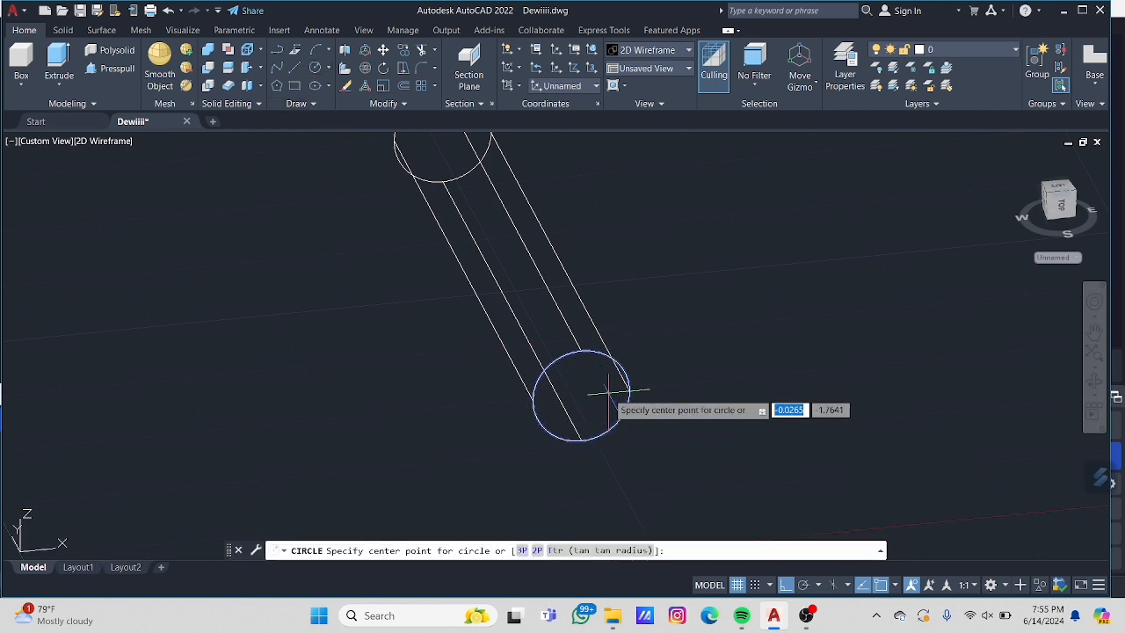
left_click(583, 394)
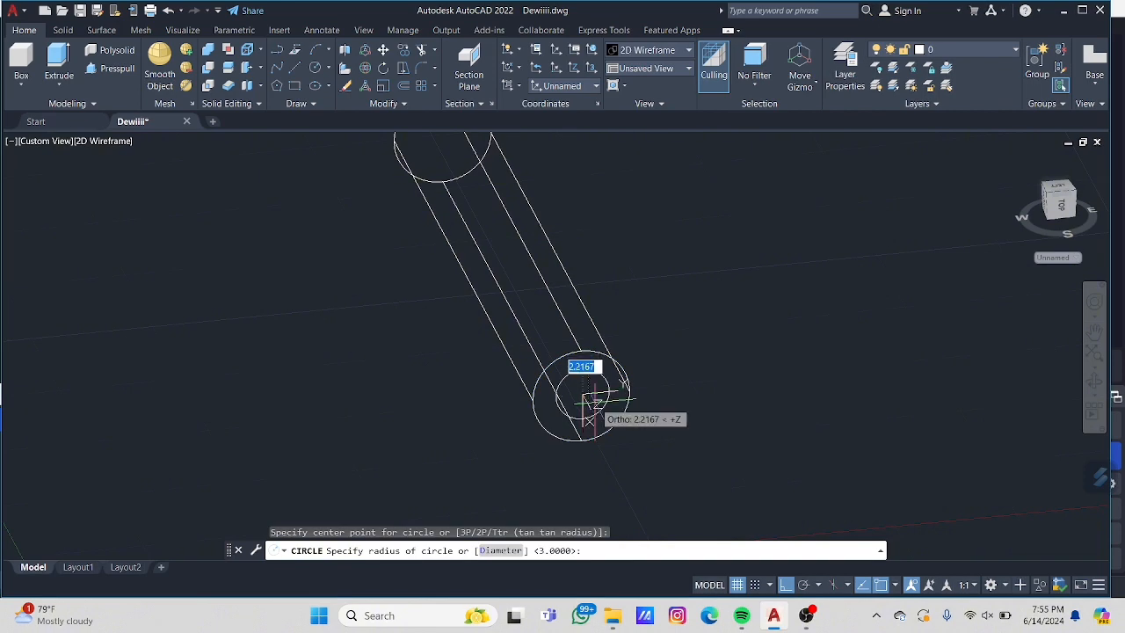
key("Return")
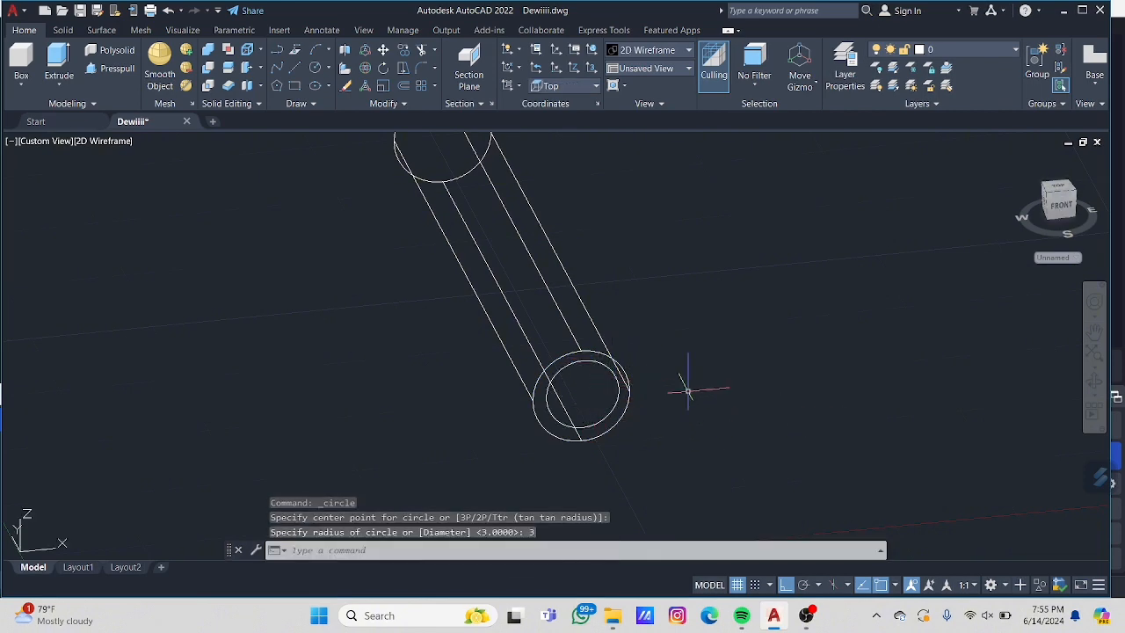
Step: Presspull the radius 3 circle outward from the cylinder's near end by 5
type("pr")
left_click(708, 435)
left_click(612, 384)
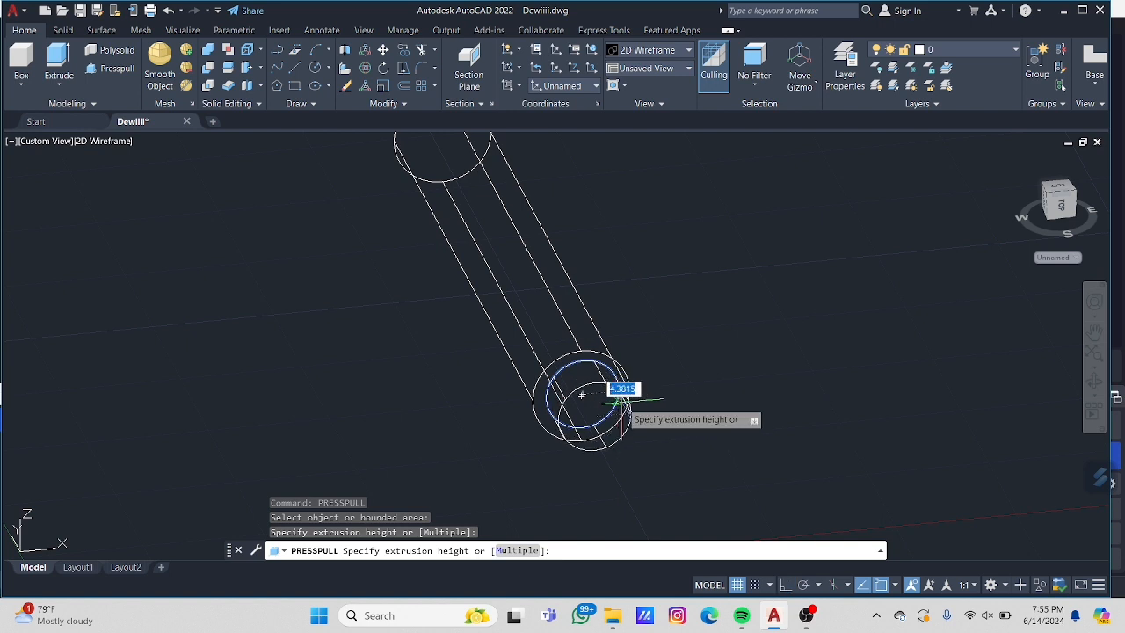
type("5")
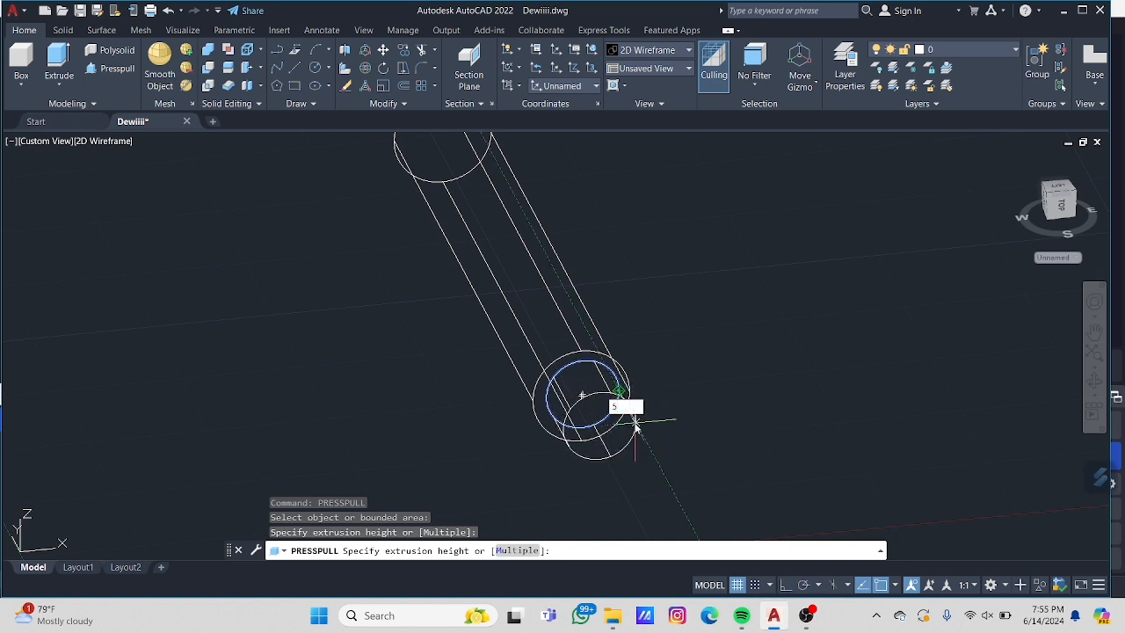
key("Return")
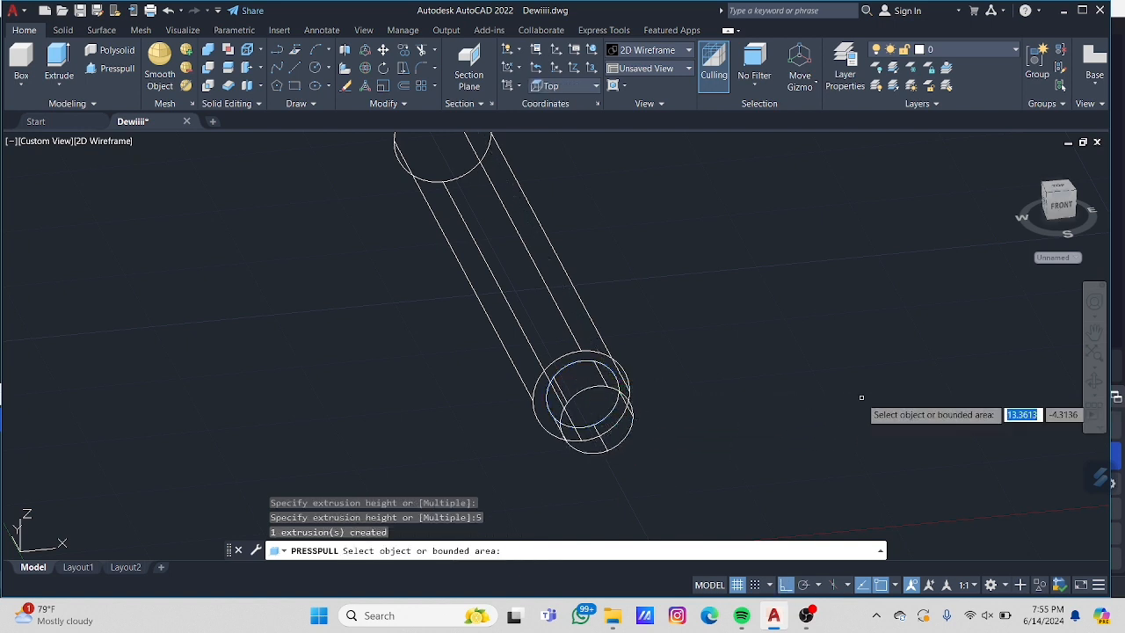
key("Return")
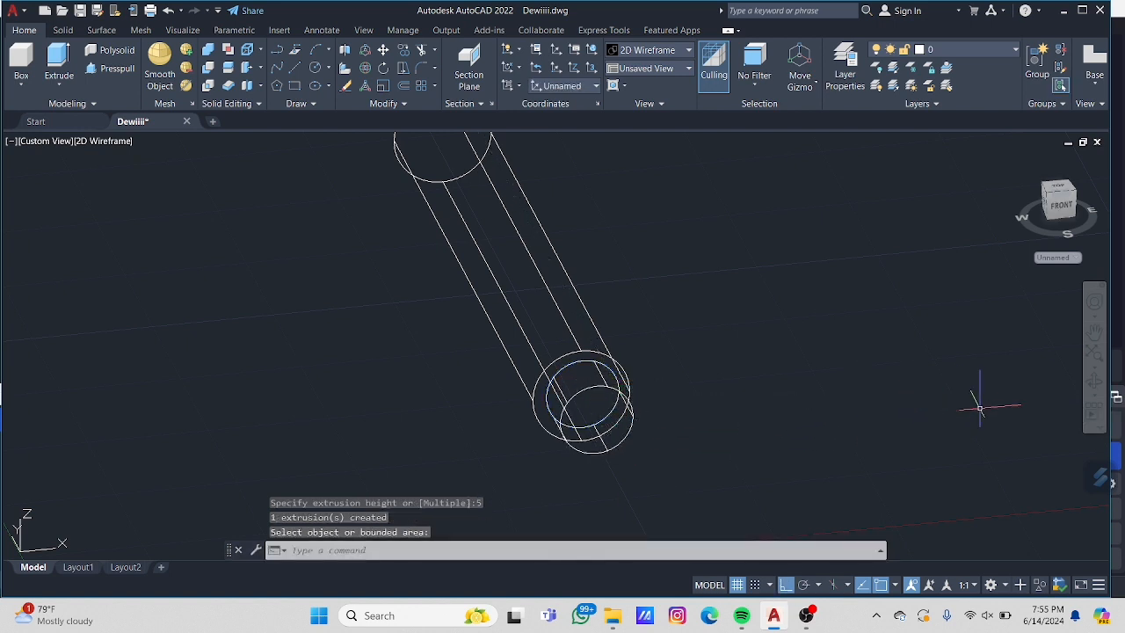
left_click(1095, 382)
left_click_drag(736, 413, 656, 402)
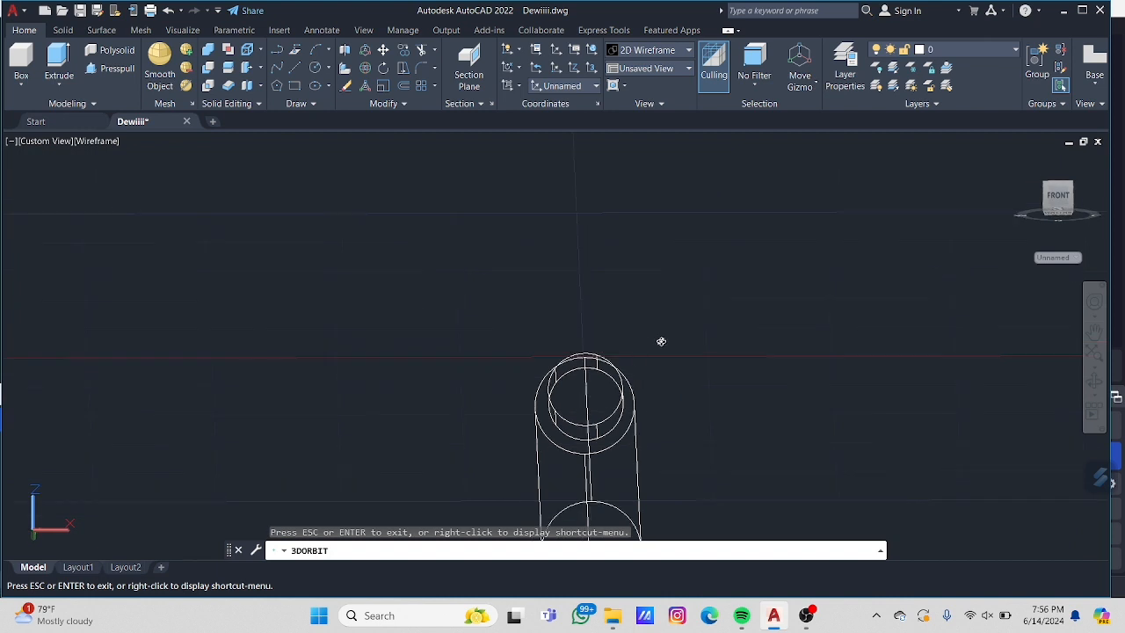
key("Escape")
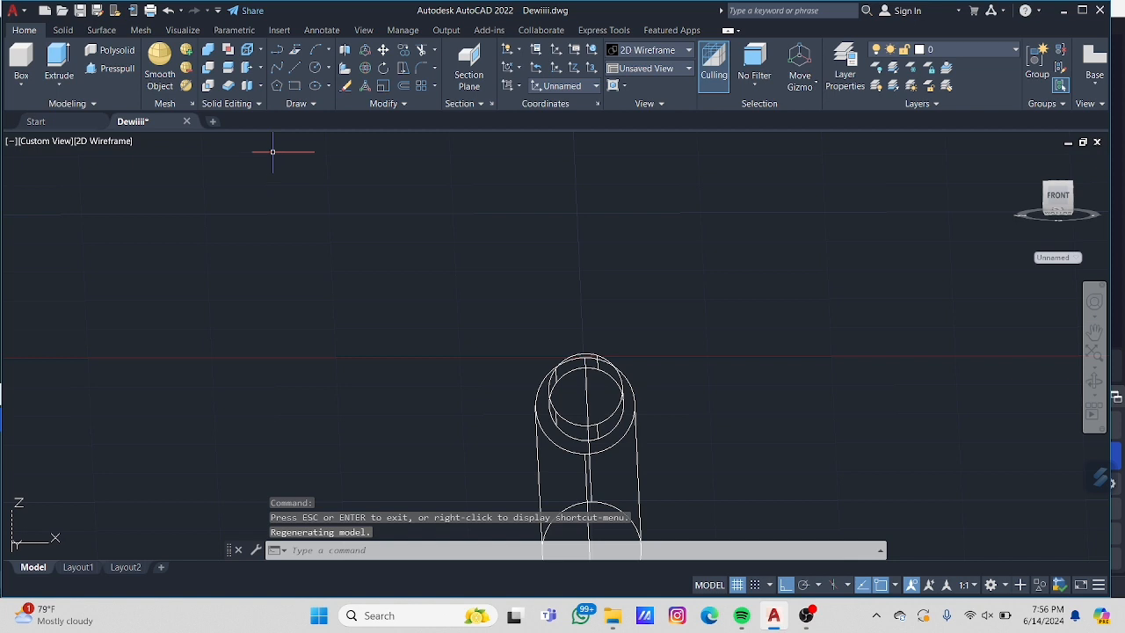
type("he")
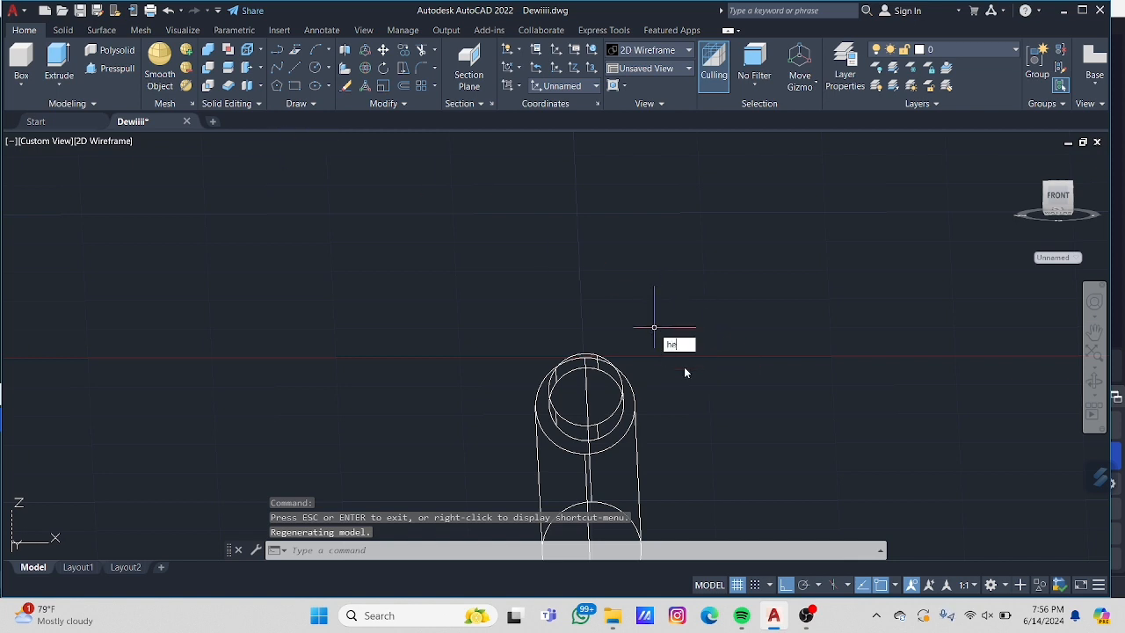
type("lix")
key("Return")
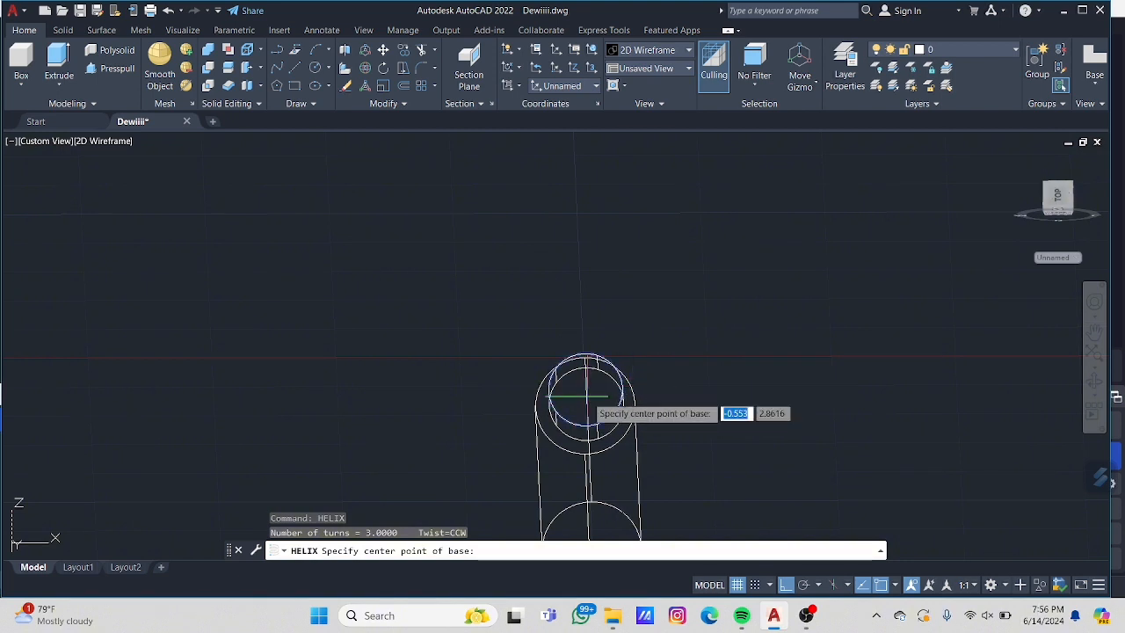
left_click(586, 393)
key("Escape")
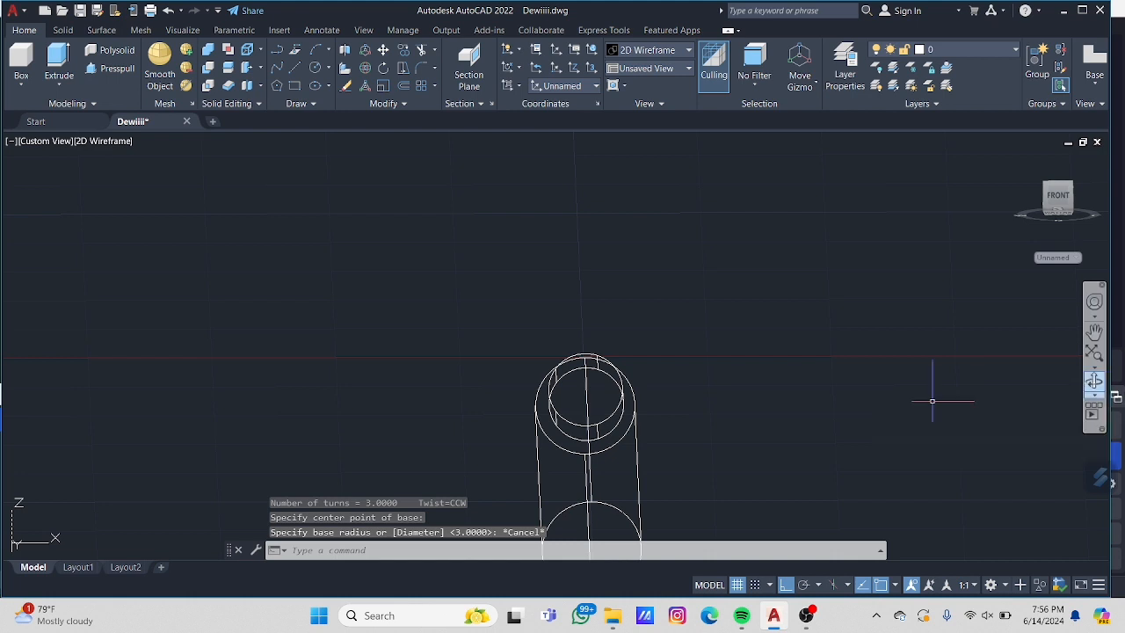
Step: Try a helix centred on the shaft's round end with base radius 3, top radius 3 and height 5
left_click(695, 358)
left_click_drag(696, 359, 970, 368)
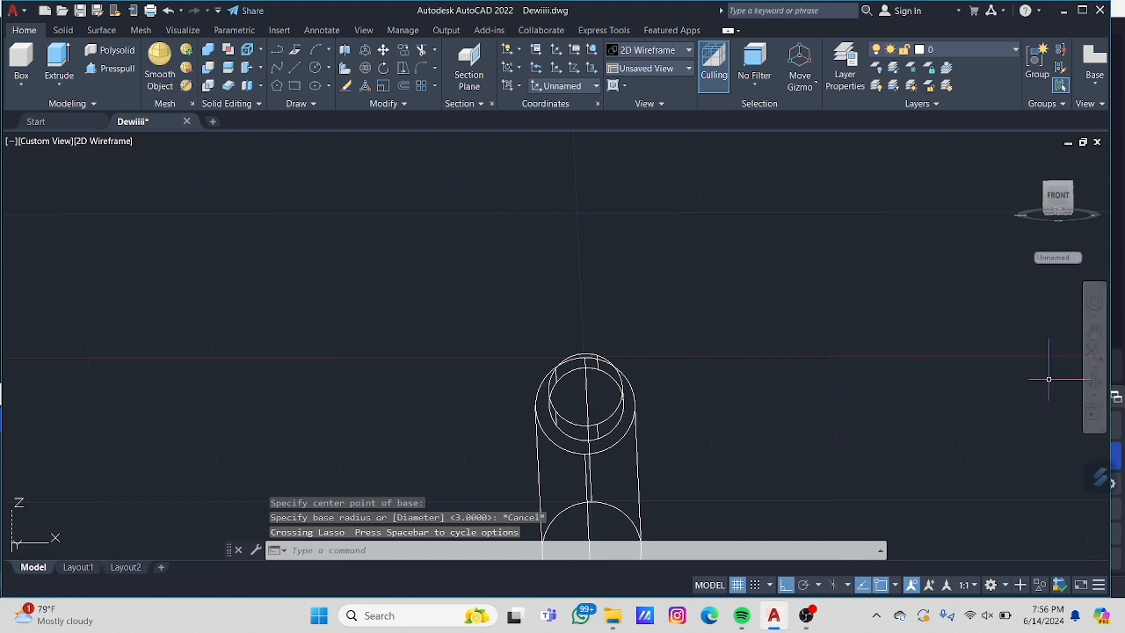
left_click(1092, 380)
left_click_drag(718, 395, 722, 393)
key("Escape")
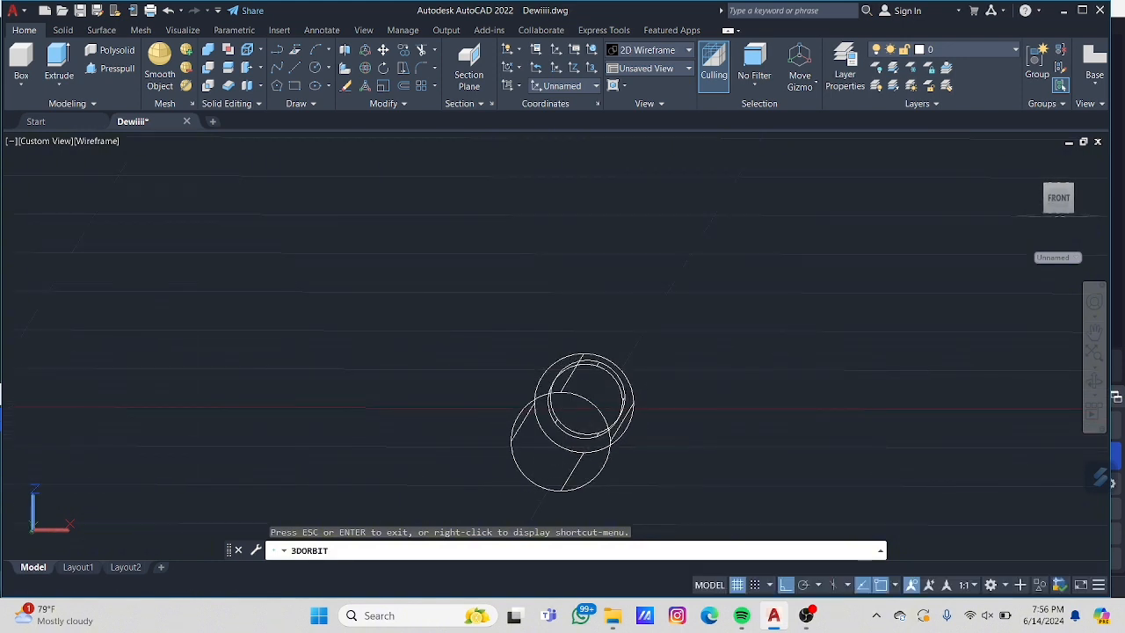
type("helix")
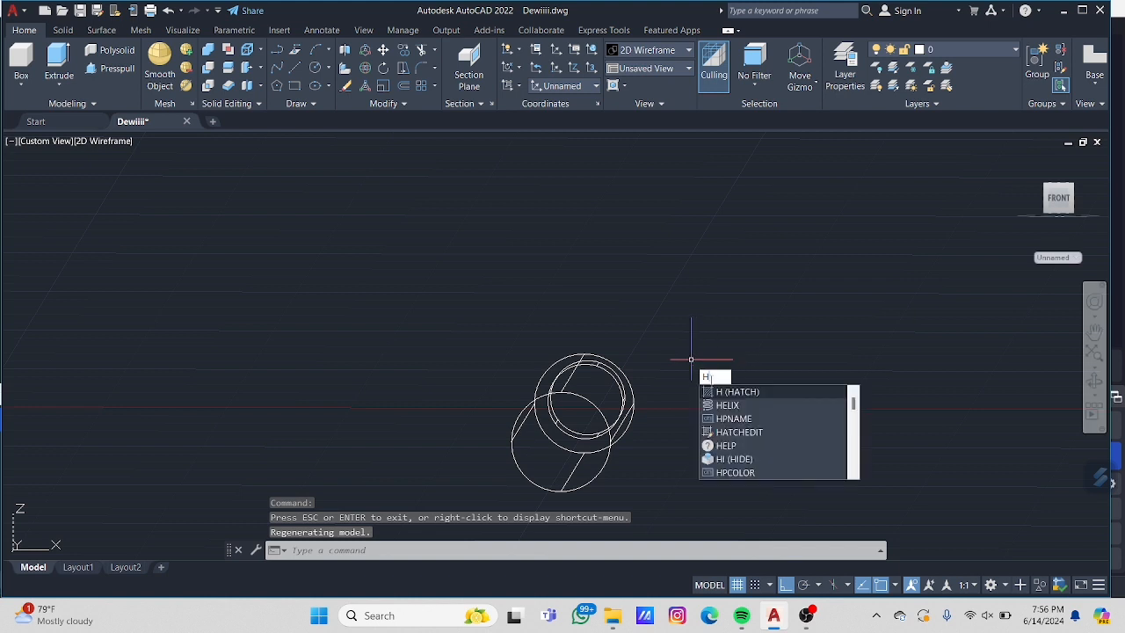
key("Return")
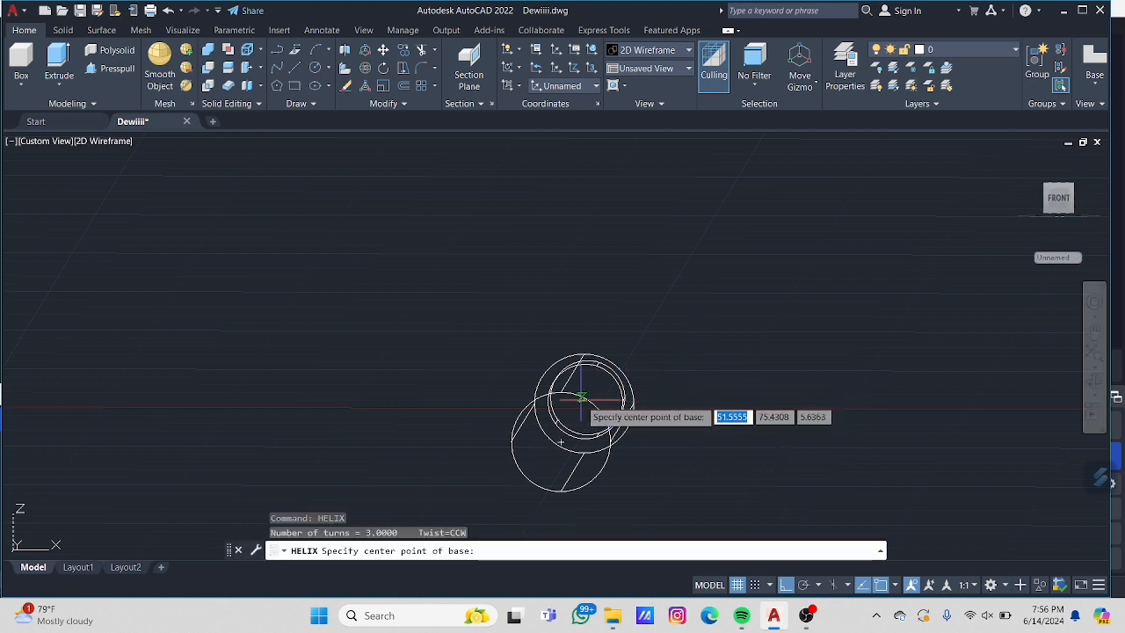
left_click(587, 402)
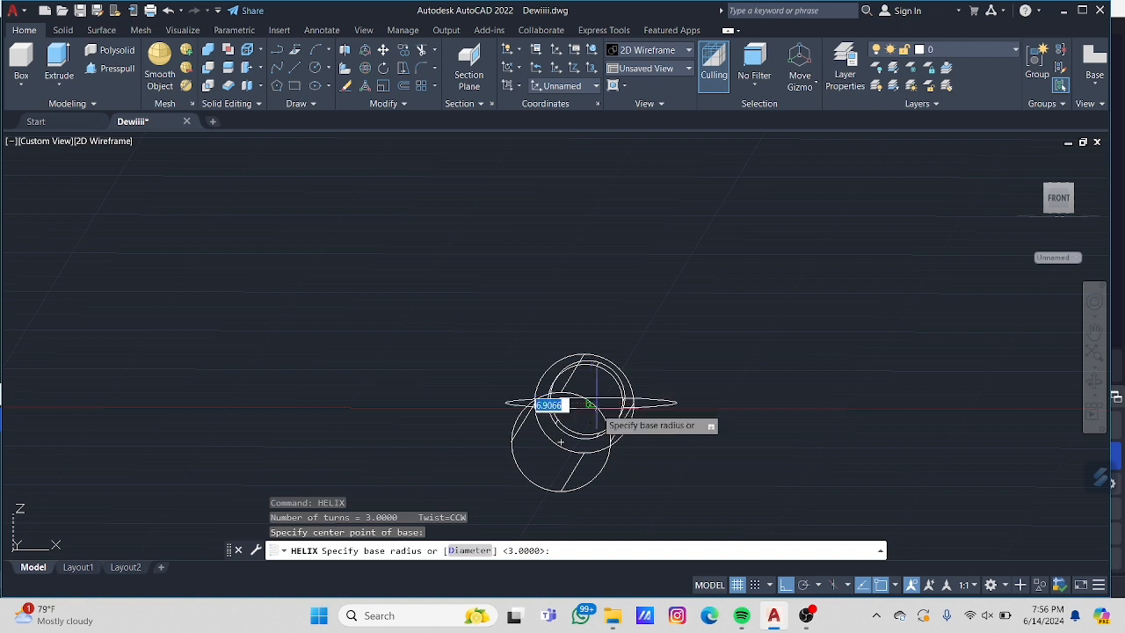
type("3")
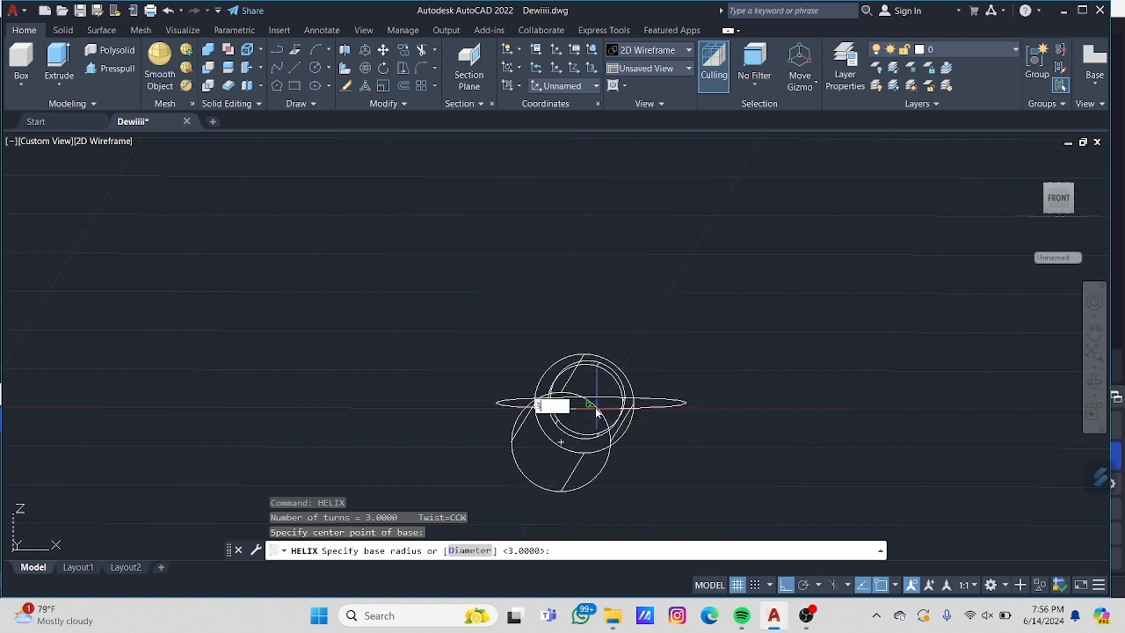
key("Return")
key("Return")
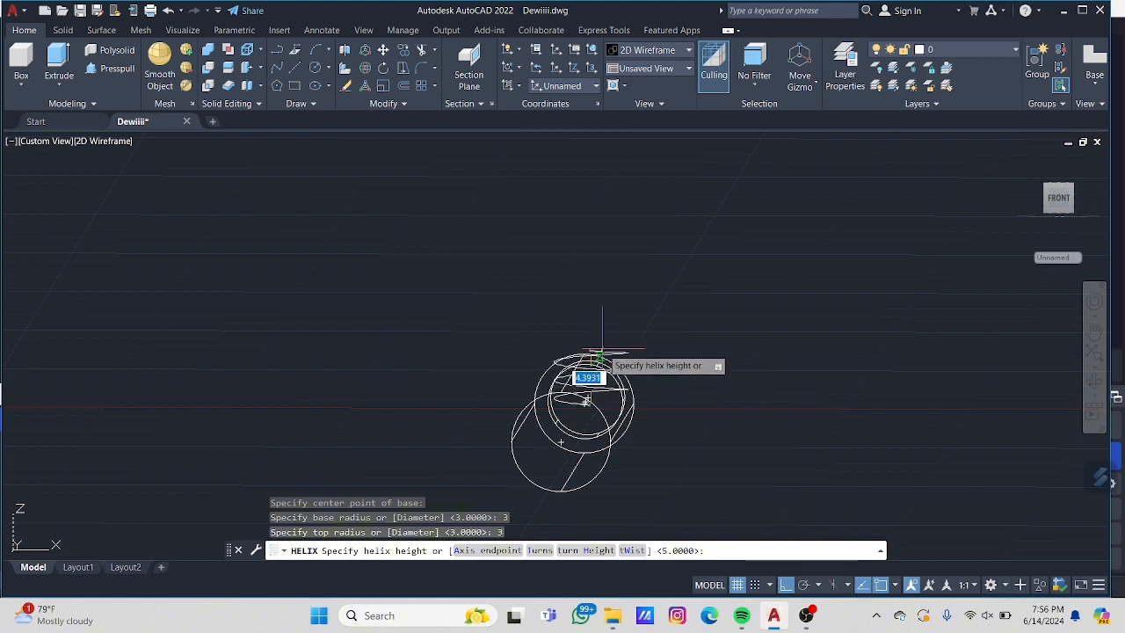
type("5")
key("Return")
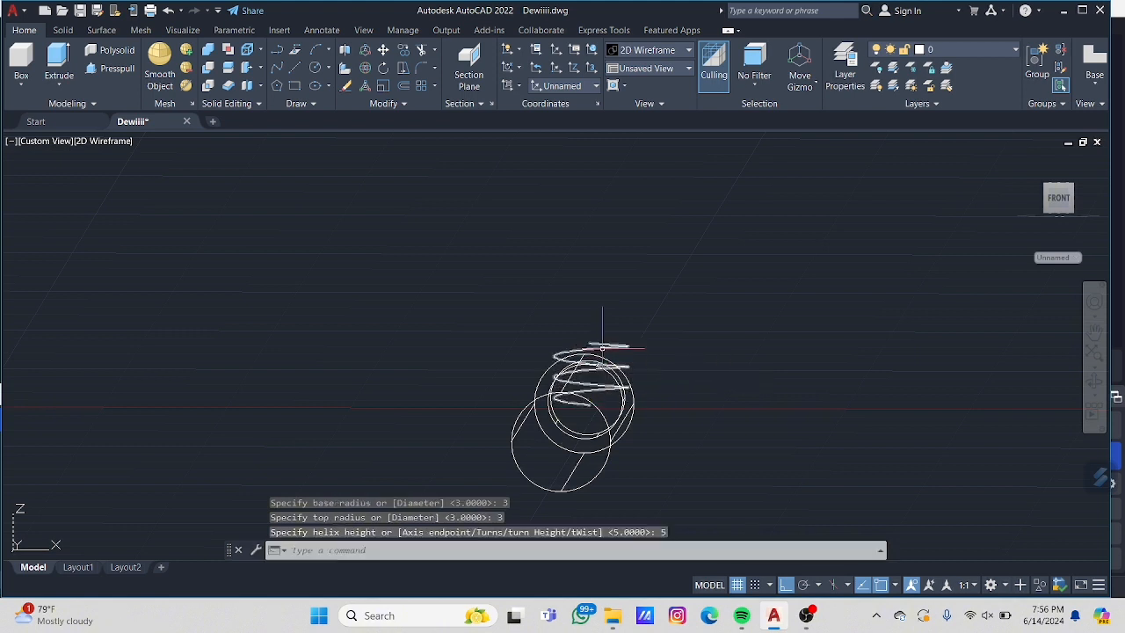
key("Return")
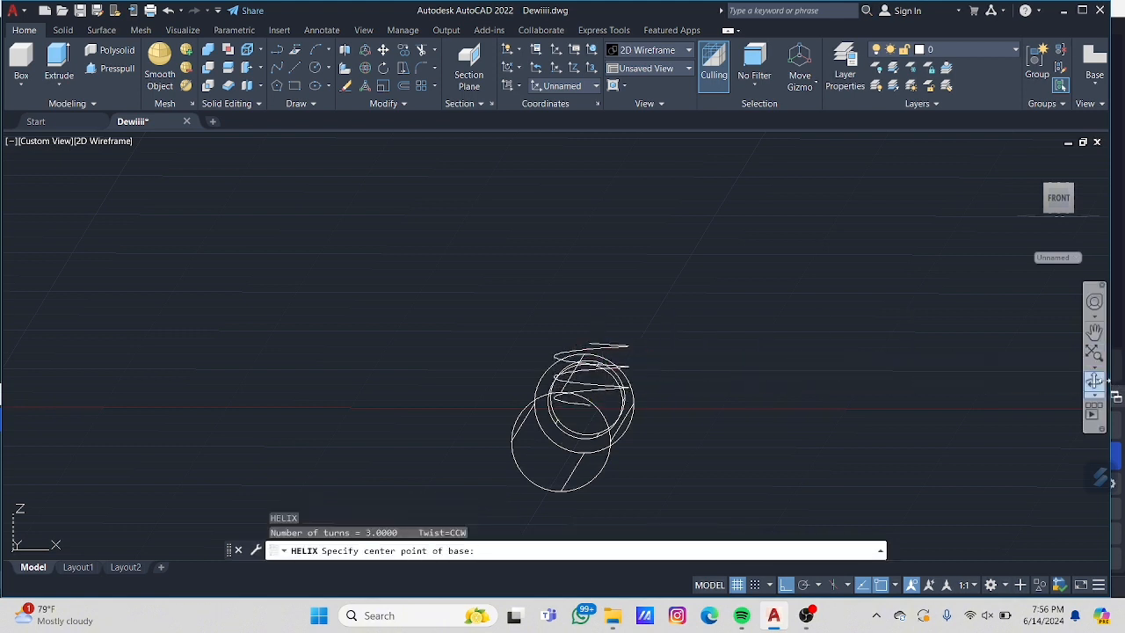
left_click(1094, 380)
mouse_move(817, 364)
left_mouse_down()
mouse_move(816, 427)
mouse_move(747, 462)
mouse_move(567, 364)
mouse_move(802, 356)
left_mouse_up()
left_click_drag(919, 378, 827, 404)
key("Escape")
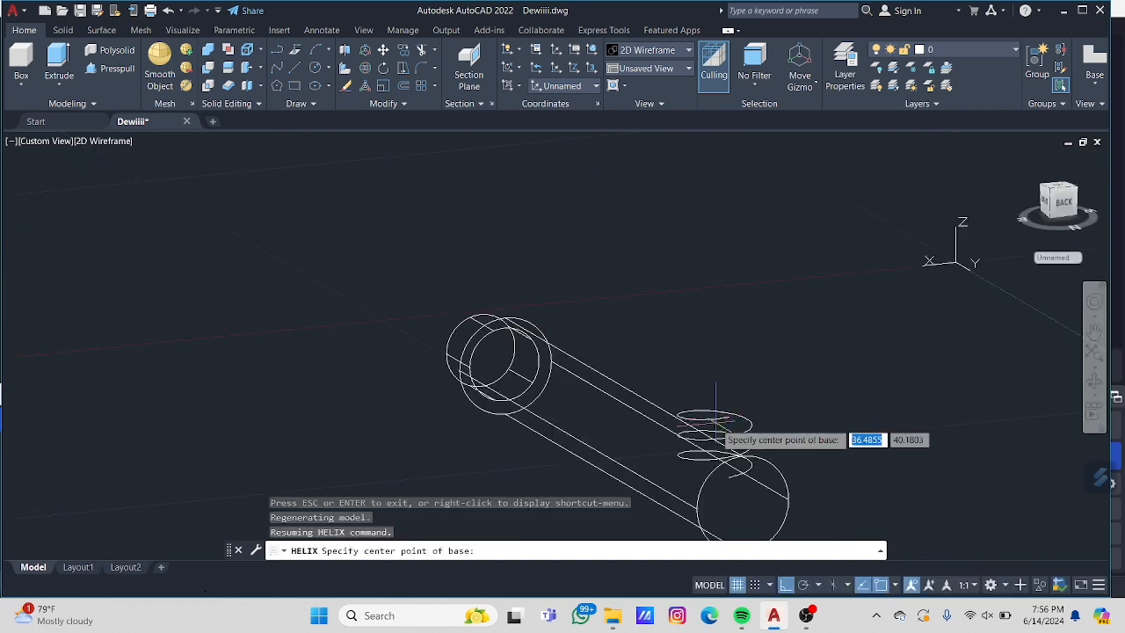
left_click(730, 437)
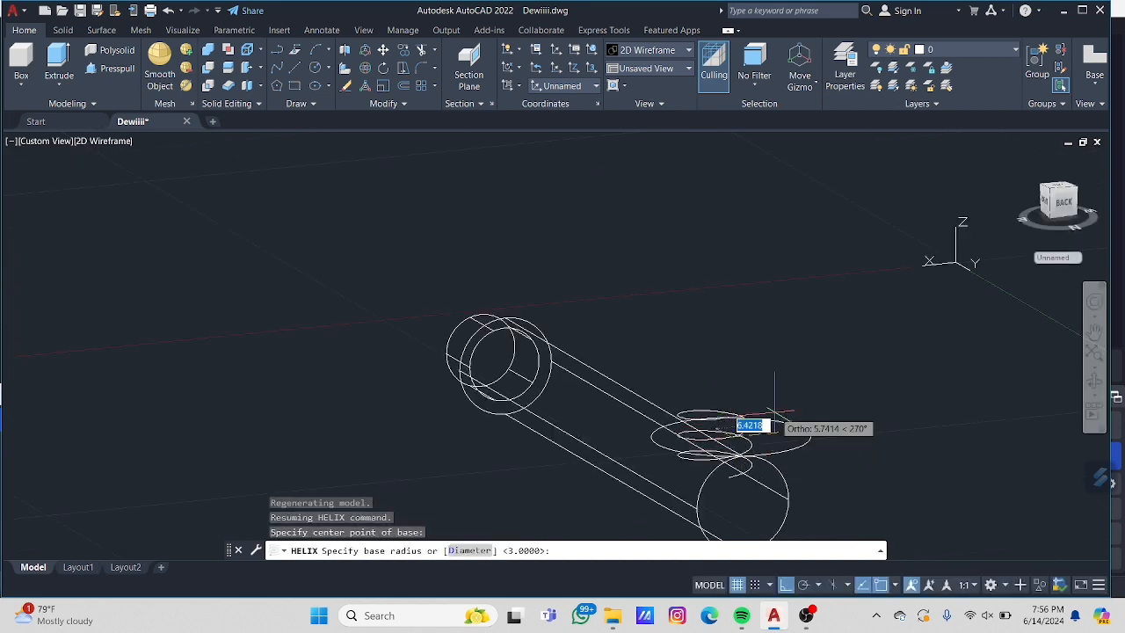
left_click(728, 428)
left_click(739, 422)
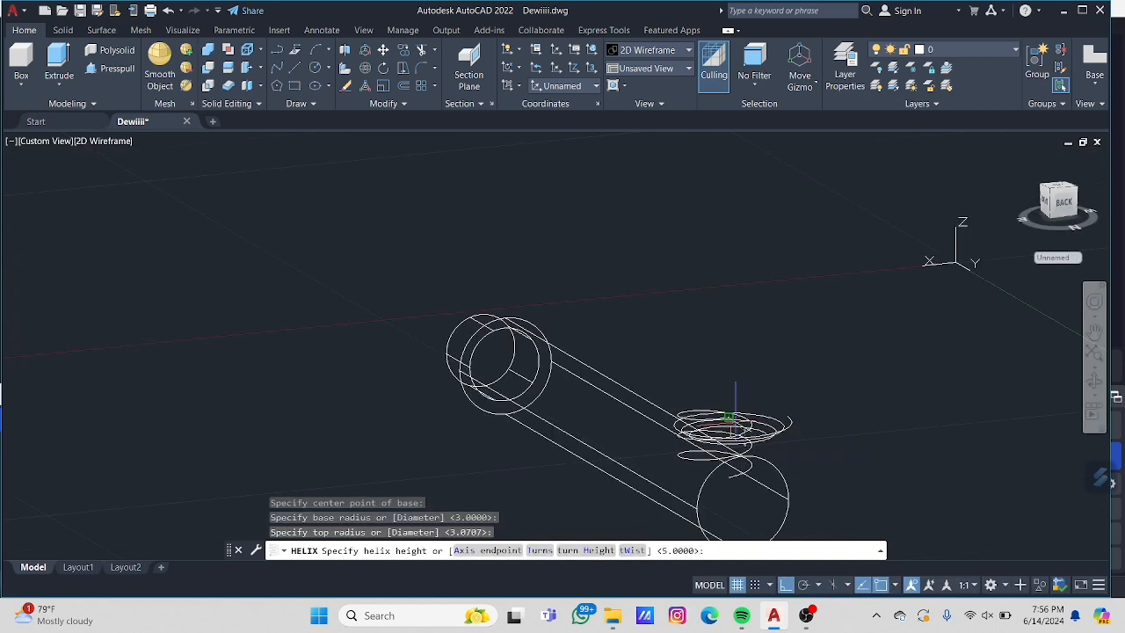
key("Escape")
Step: Erase the upright helix standing across the shaft
left_click(717, 417)
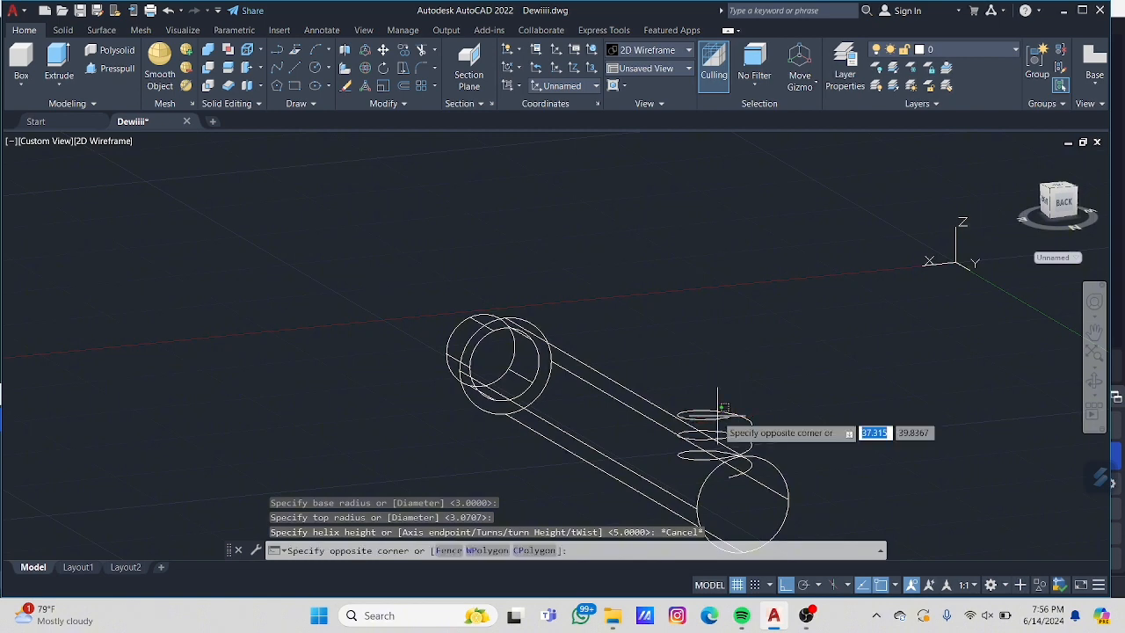
left_click(719, 421)
key("Delete")
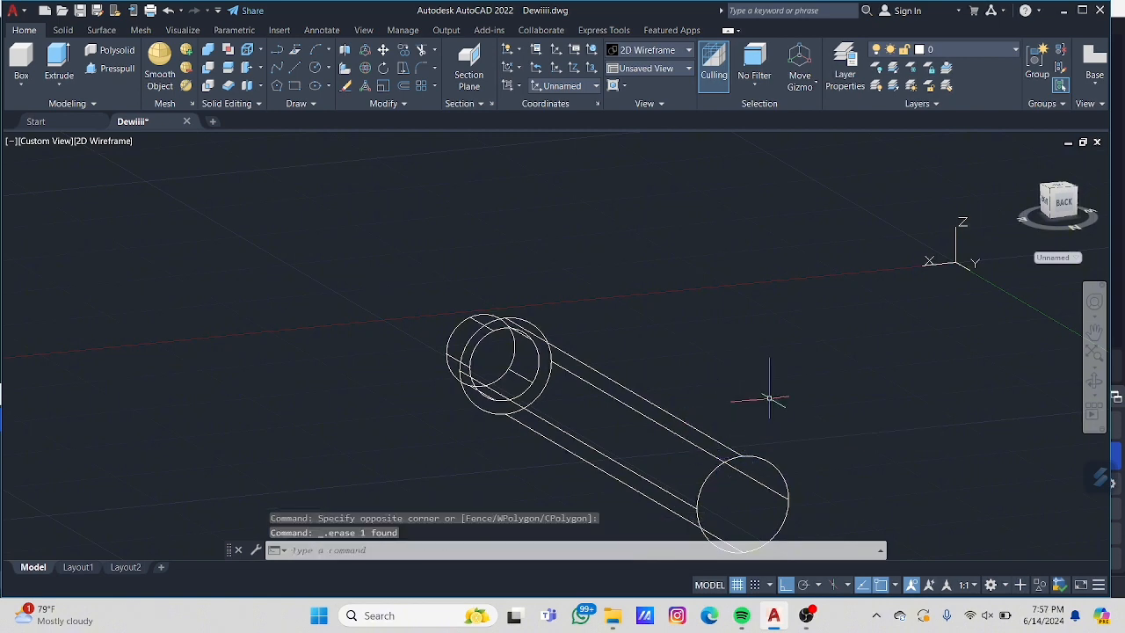
Step: Draw a helix along the shaft's small cylindrical extension with base radius 3, top radius 3 and height 5
left_click(1096, 380)
left_click_drag(748, 361, 669, 308)
key("Escape")
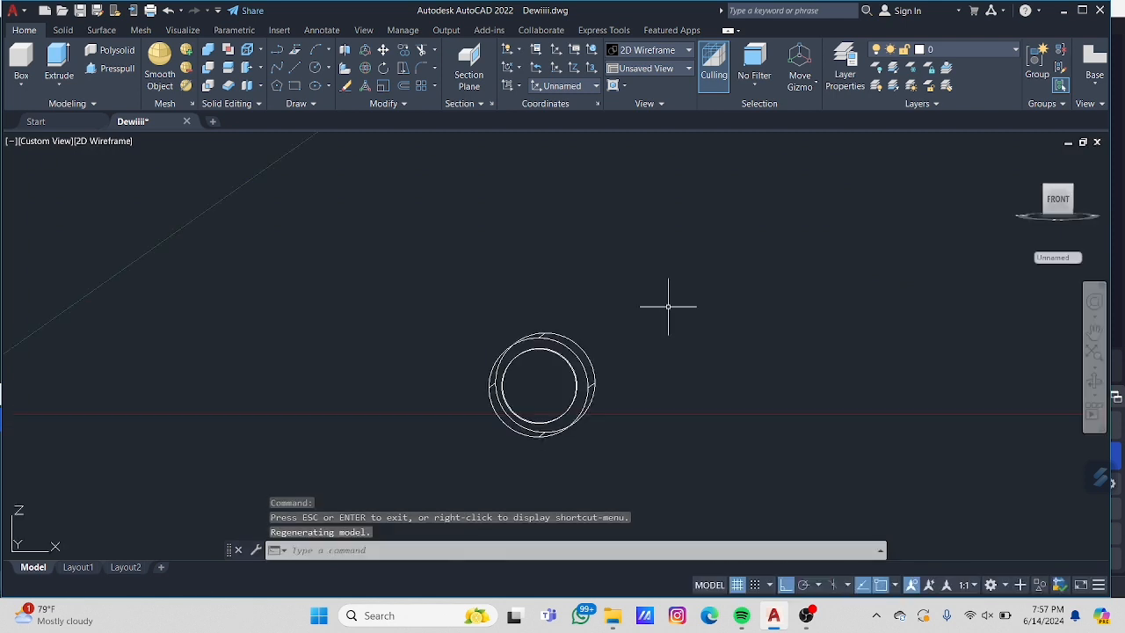
type("hel")
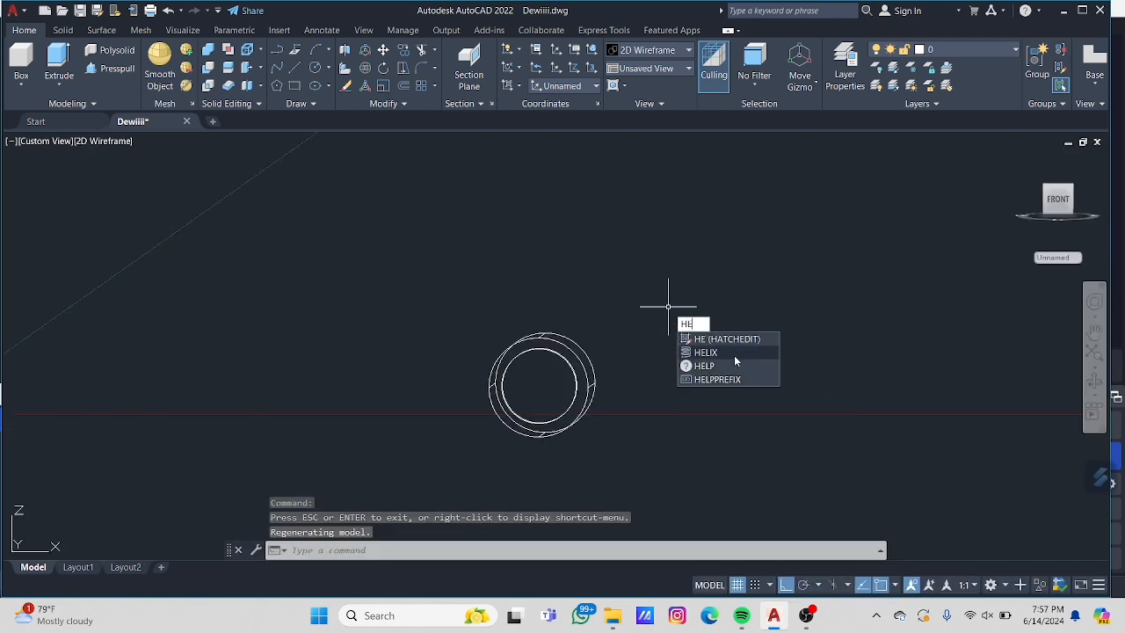
left_click(734, 362)
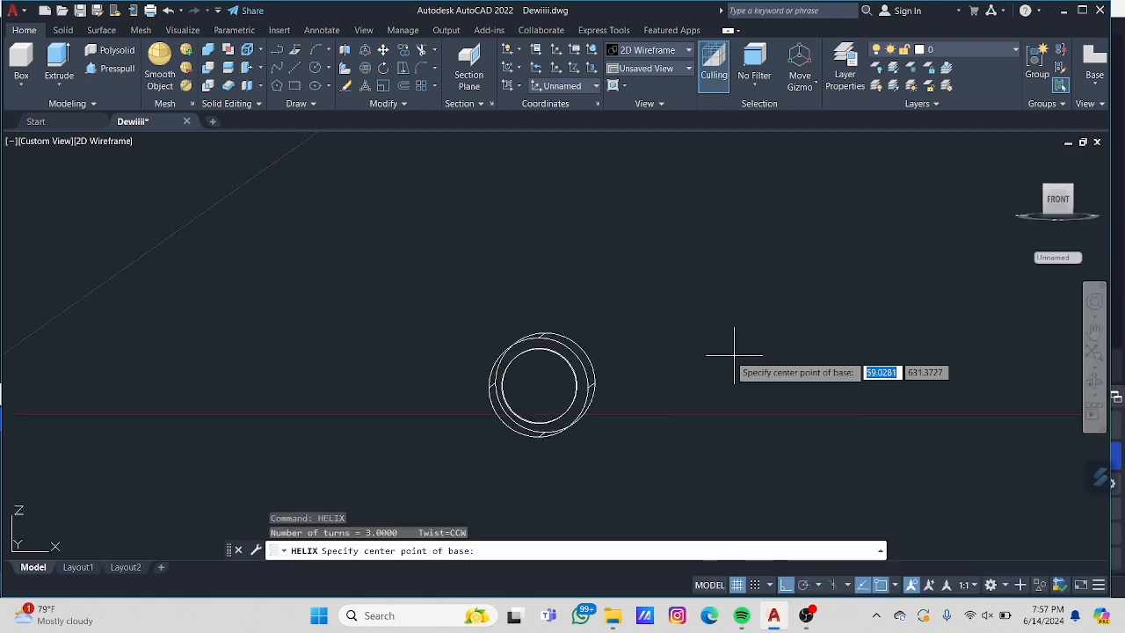
left_click(540, 384)
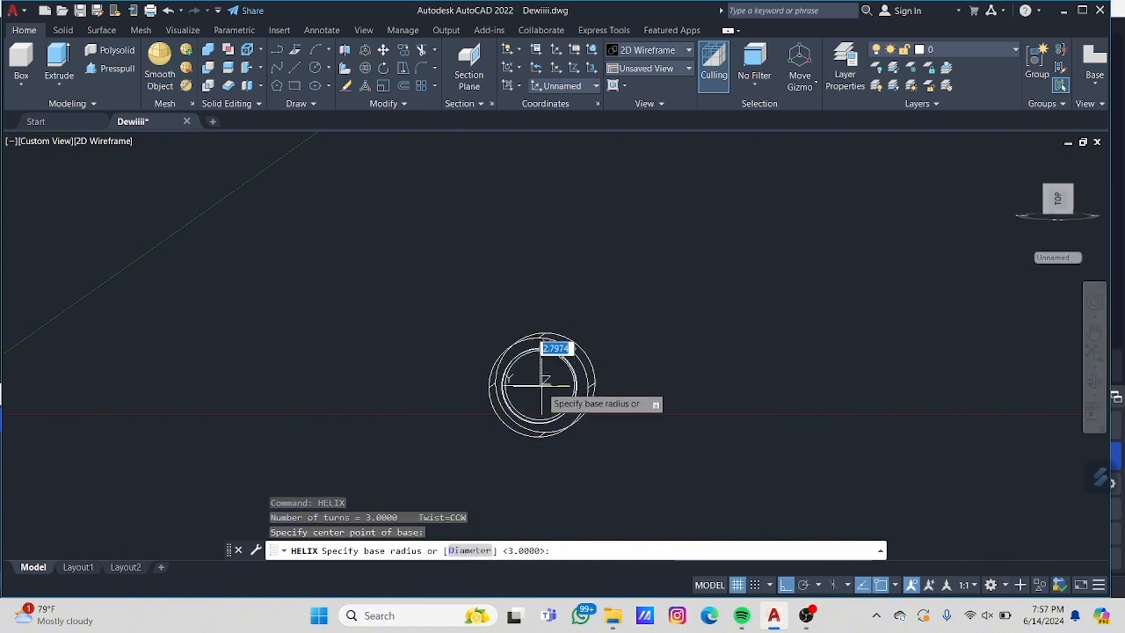
type("3")
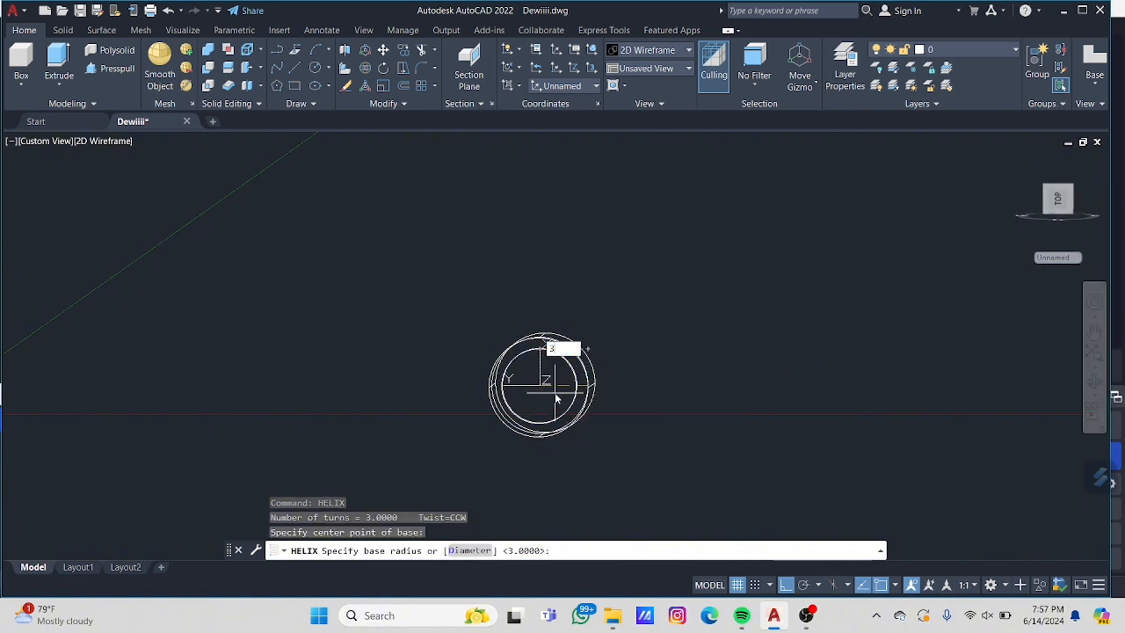
key("Return")
type("3")
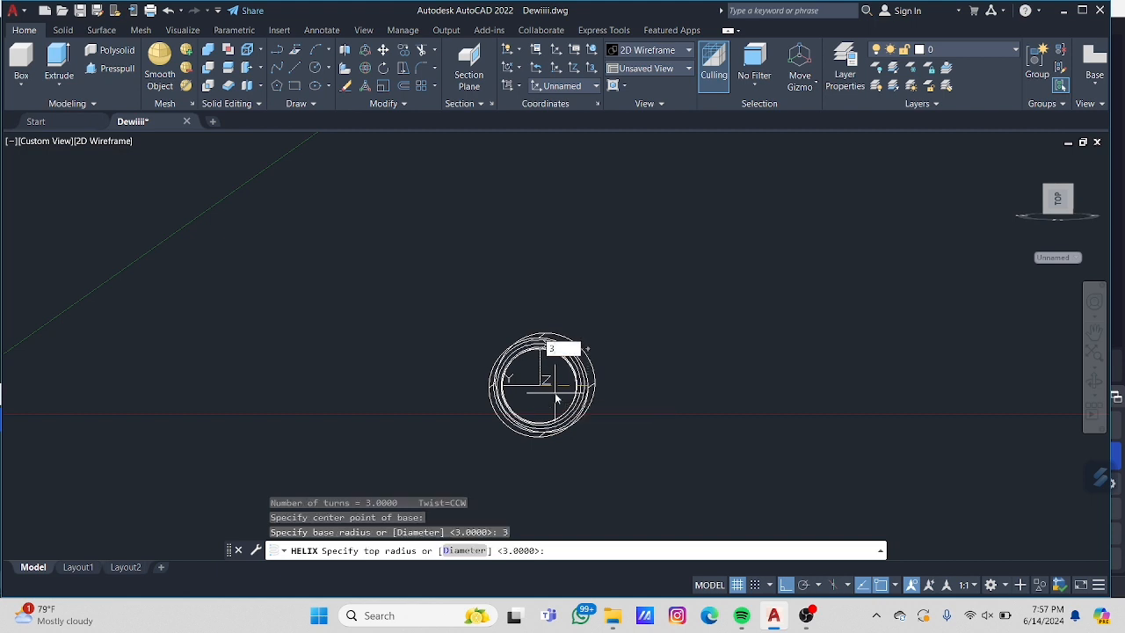
key("Return")
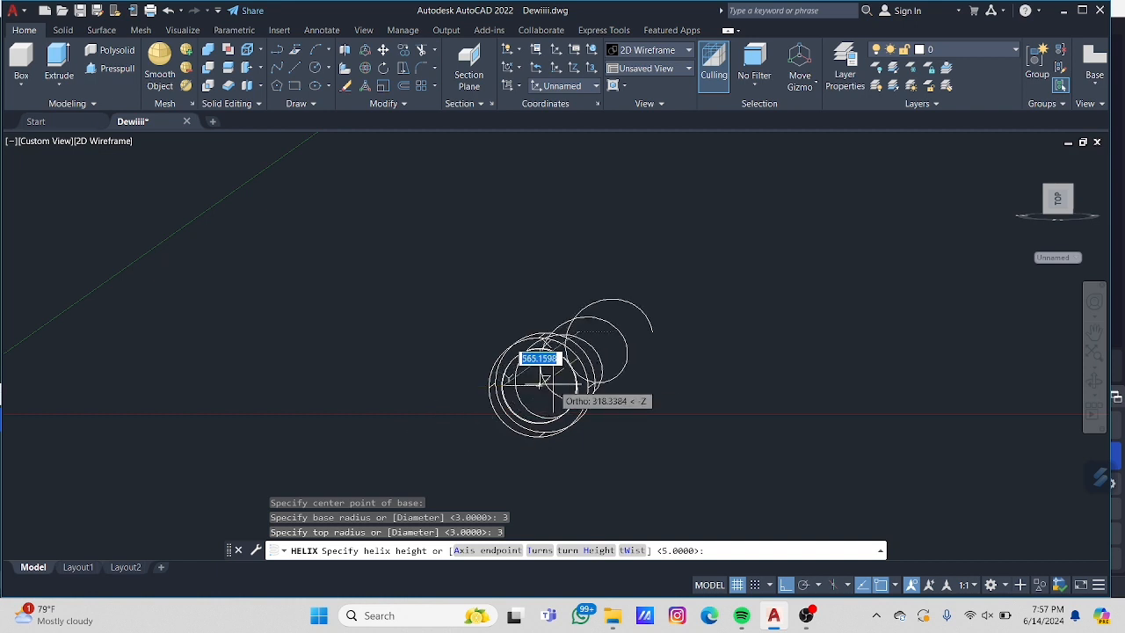
type("5")
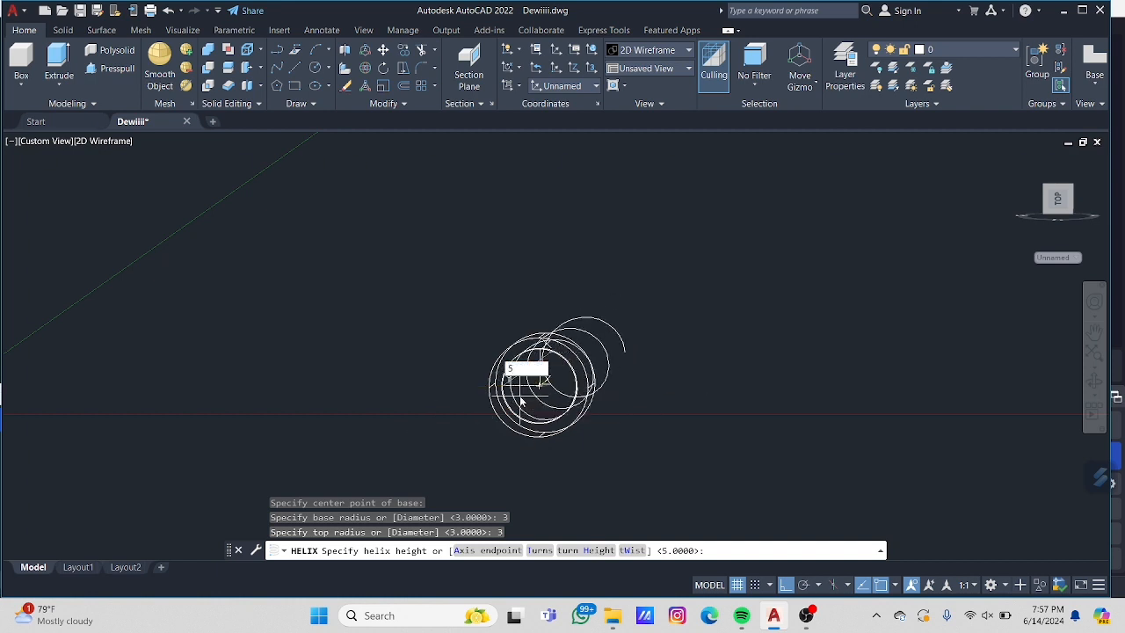
key("Return")
Step: Draw a circle of radius 0.3 in the empty space beside the shaft's threaded extension
type("helix")
key("Return")
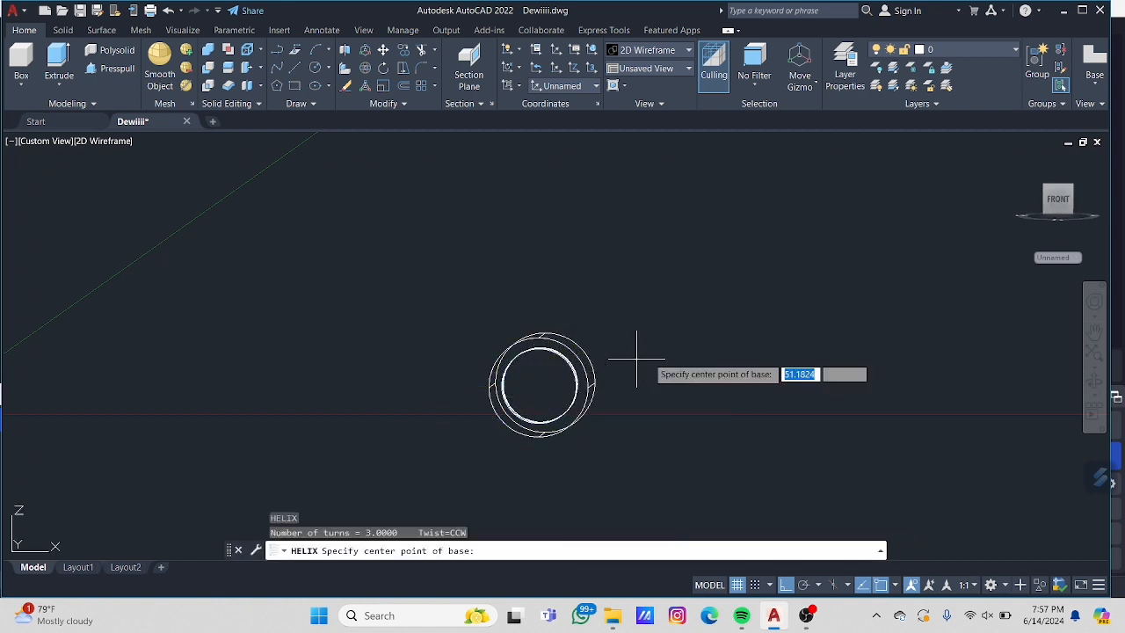
left_click(1090, 381)
left_click_drag(769, 256, 821, 268)
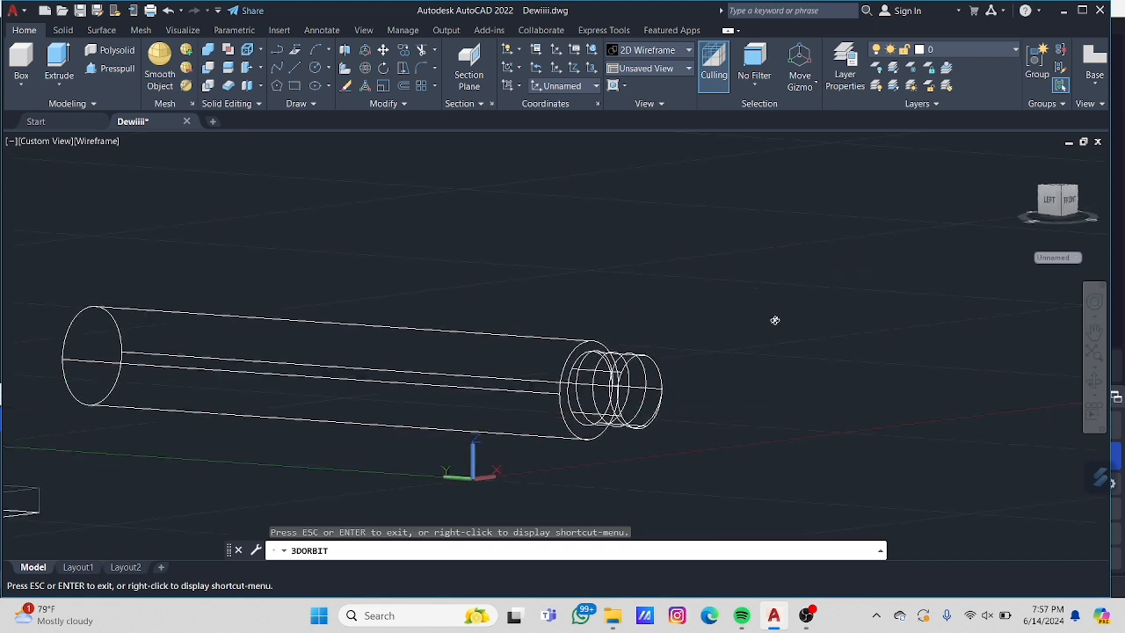
key("Escape")
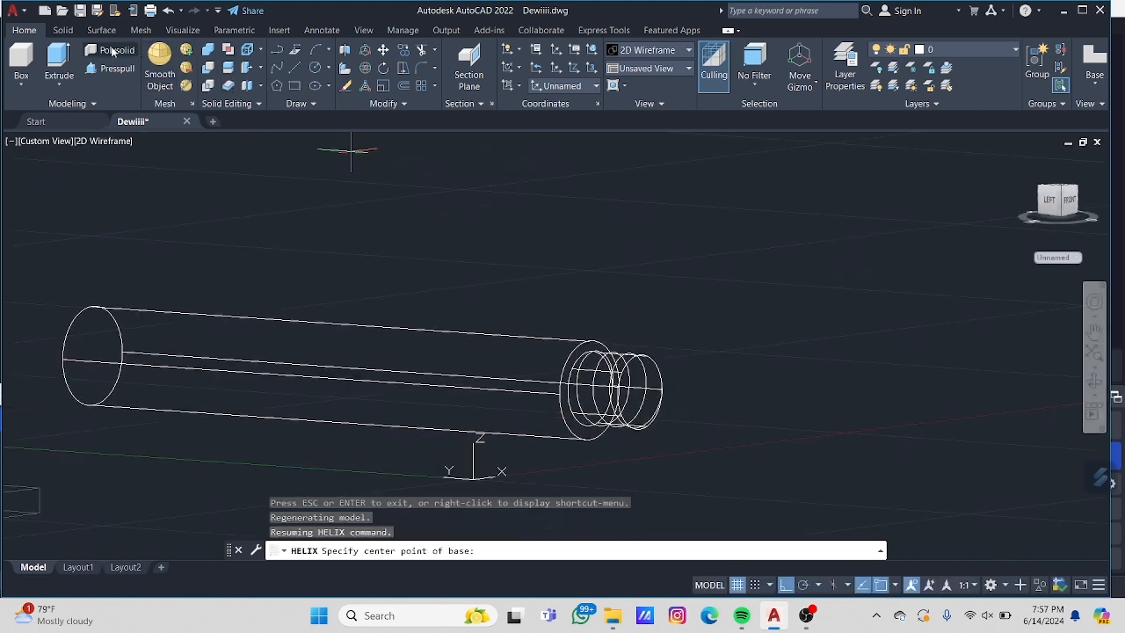
left_click(315, 68)
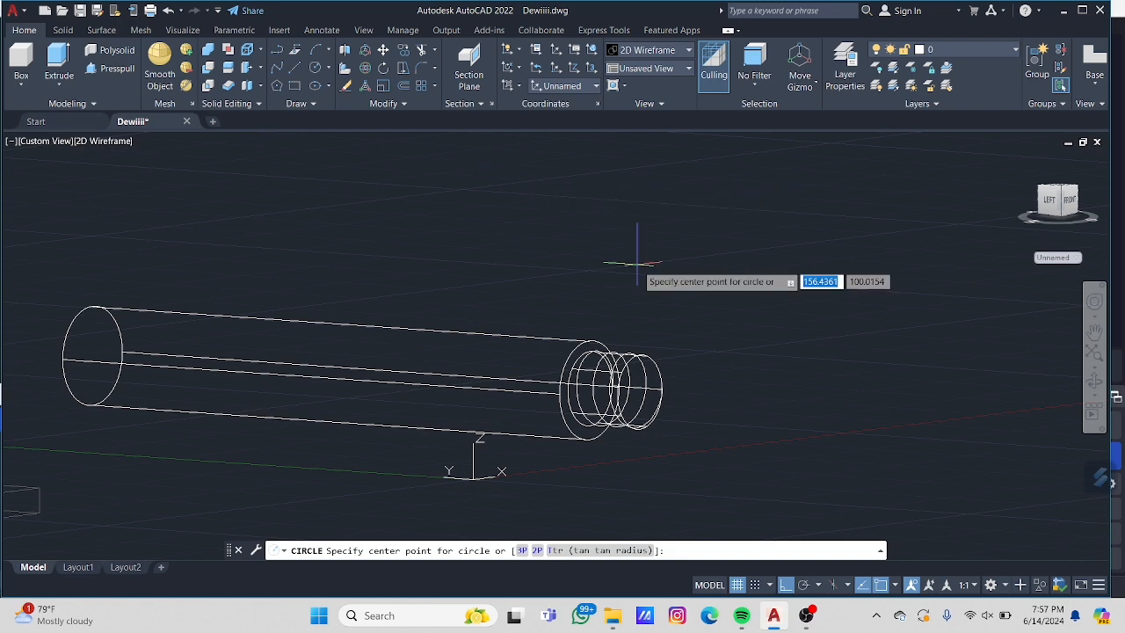
left_click(710, 287)
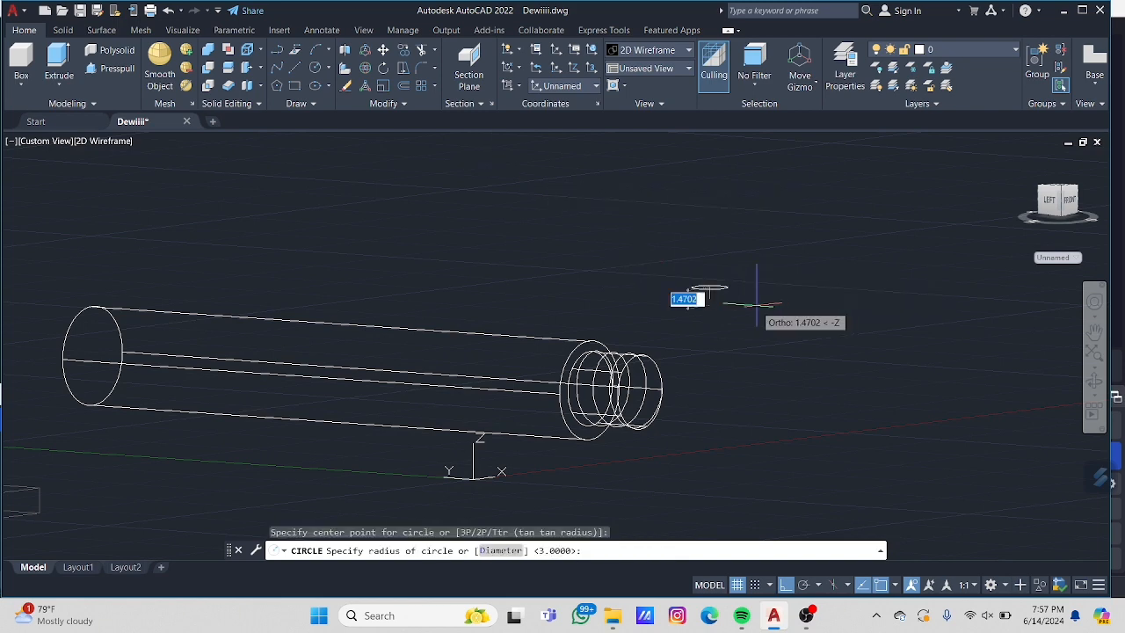
type("0.")
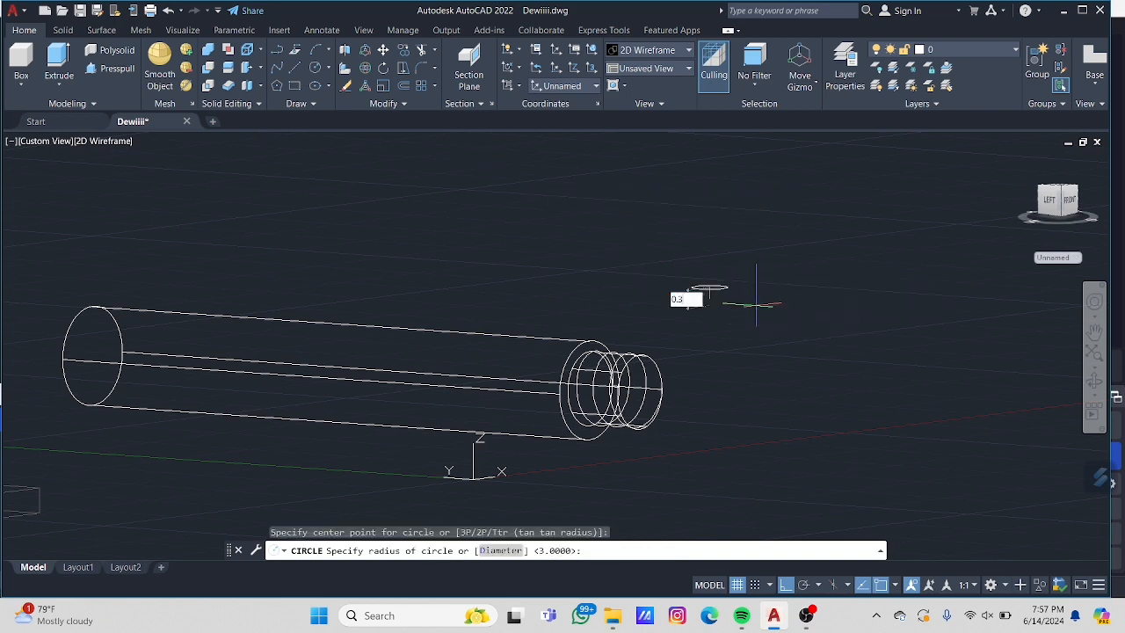
type("3")
key("Return")
scroll(753, 289, "up", 2)
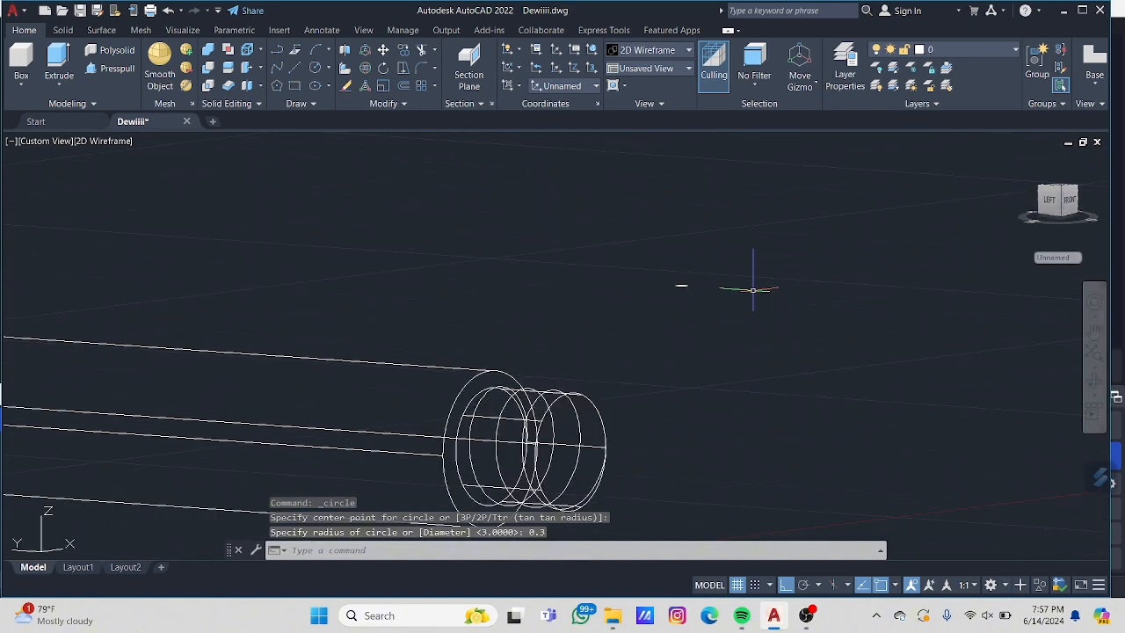
Step: Sweep the 0.3-radius circle along the helix to form the thread on the shaft's small end extension
type("SWEEP")
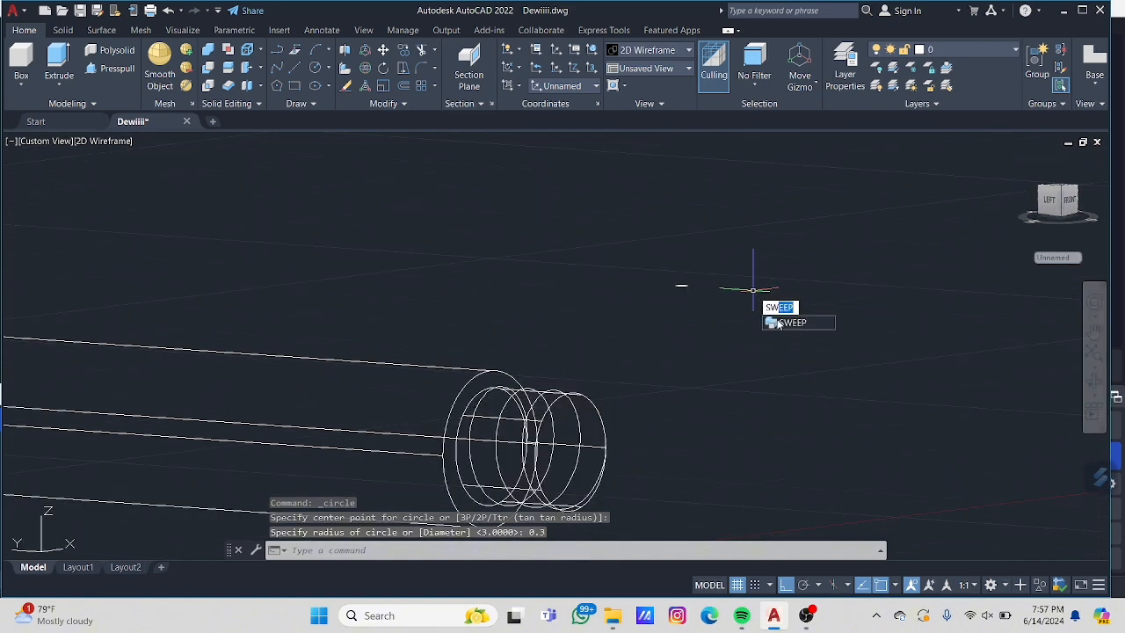
left_click(778, 323)
left_click(682, 285)
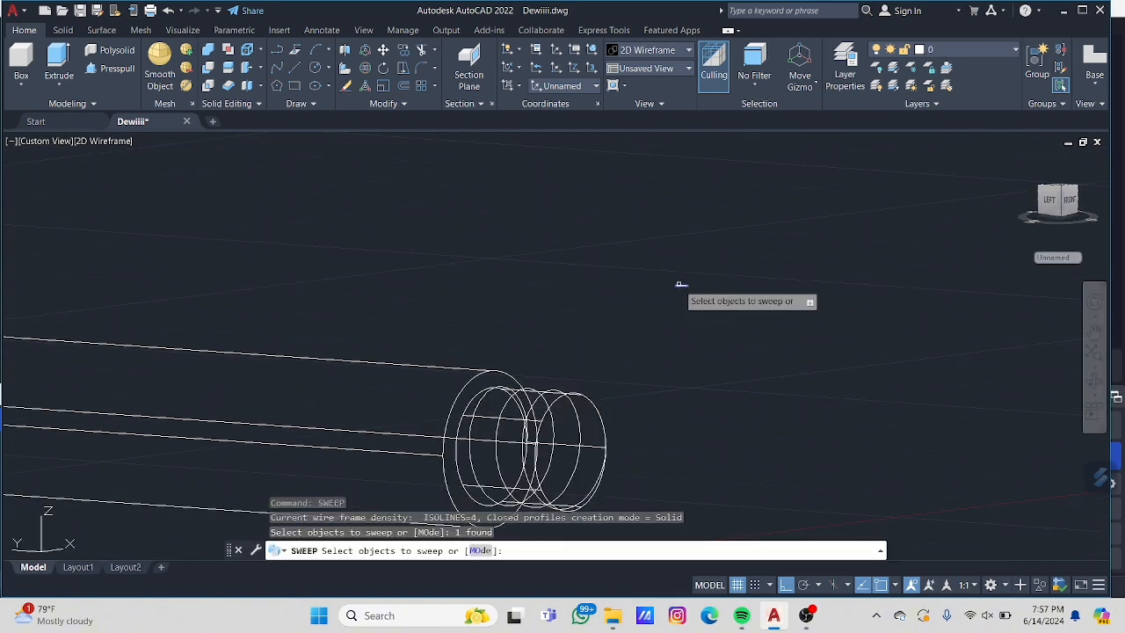
key("Return")
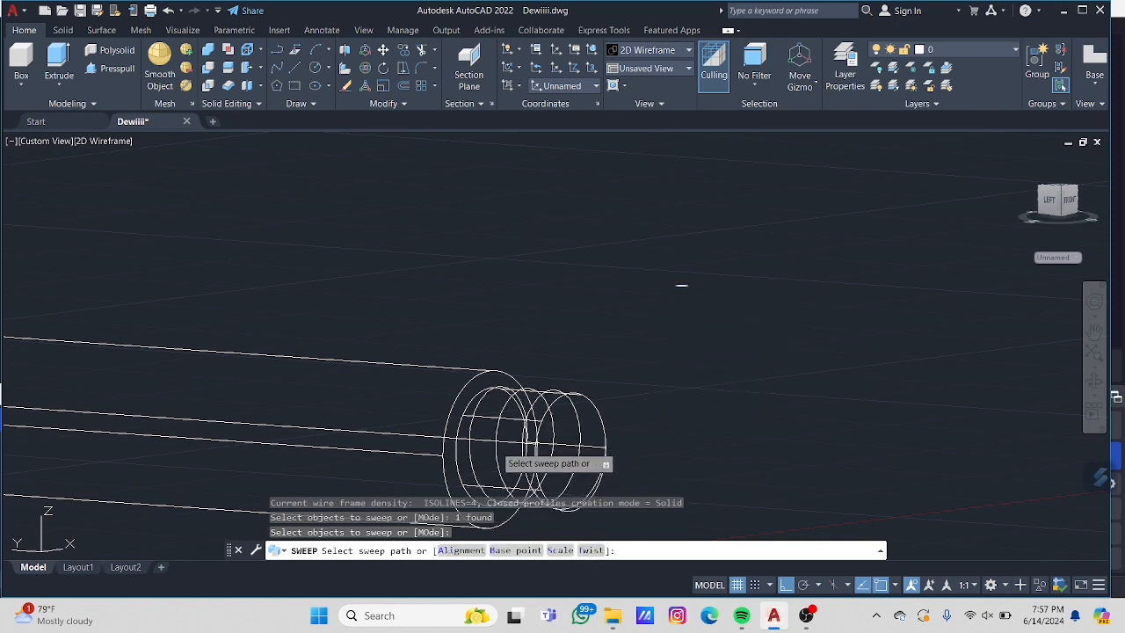
left_click(607, 449)
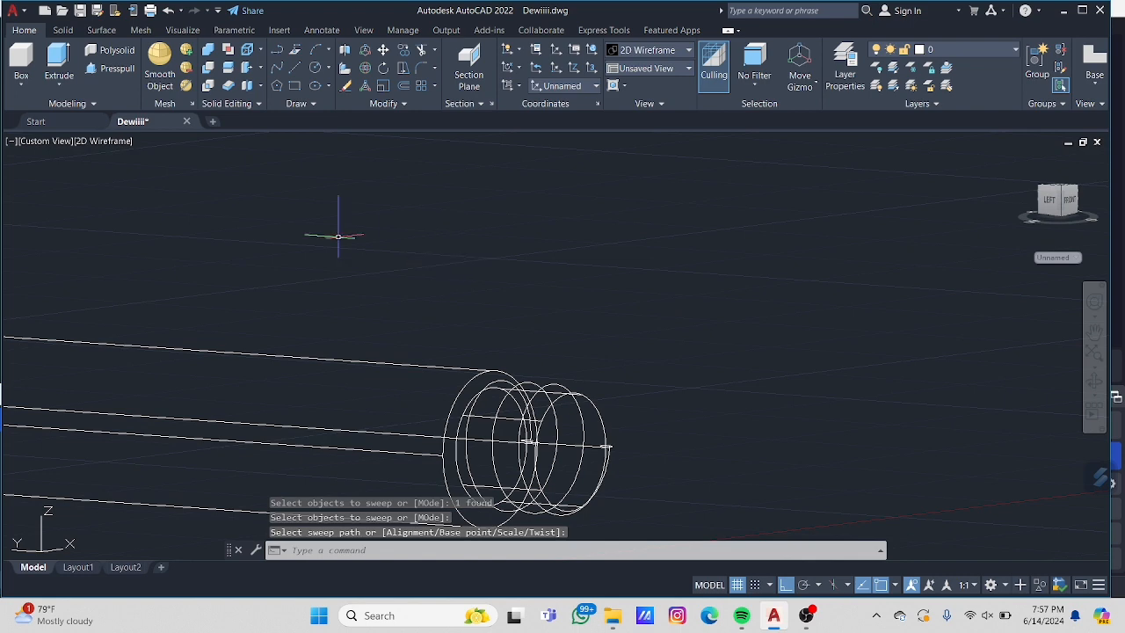
Step: Apply the Realistic visual style and orbit around the shaft's threaded end to inspect it
left_click(99, 140)
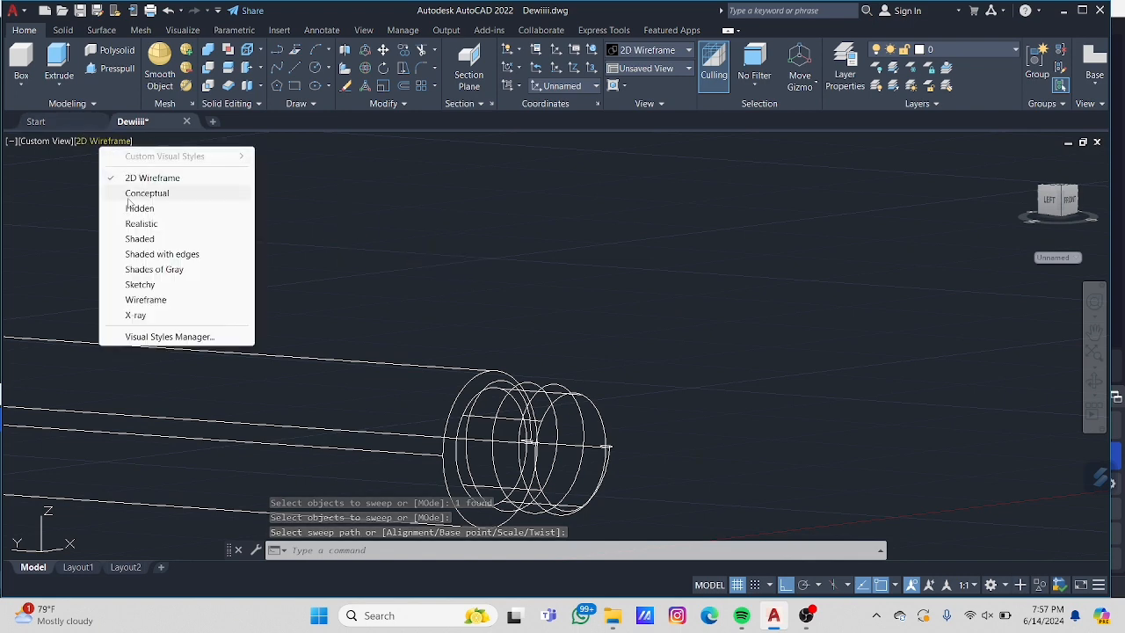
left_click(140, 224)
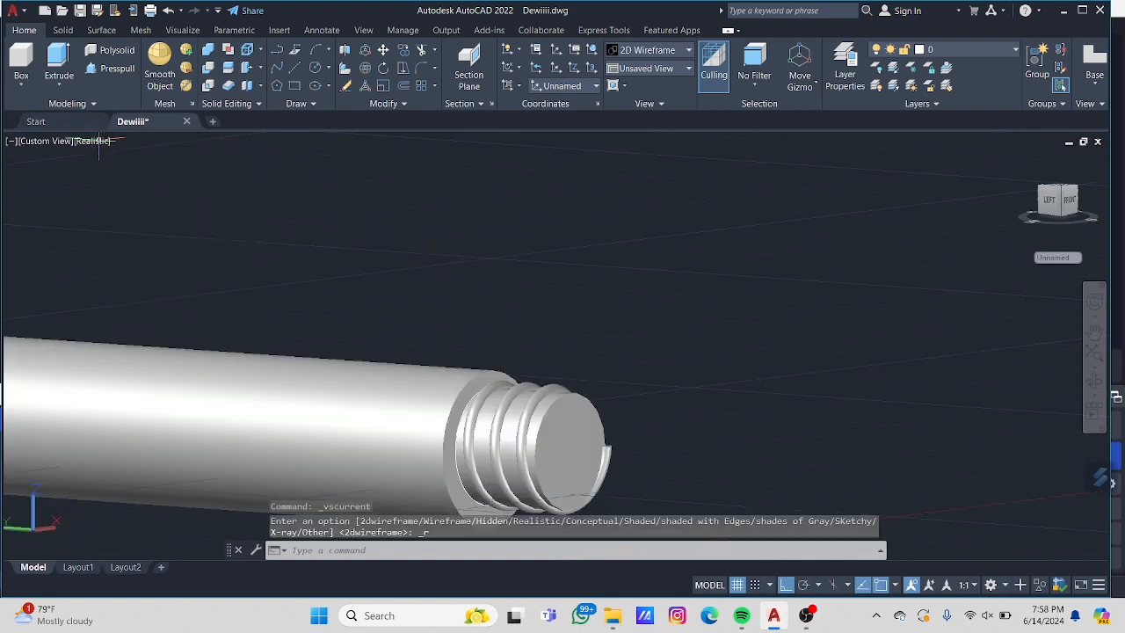
left_click(1097, 385)
left_click_drag(625, 368, 660, 394)
key("Escape")
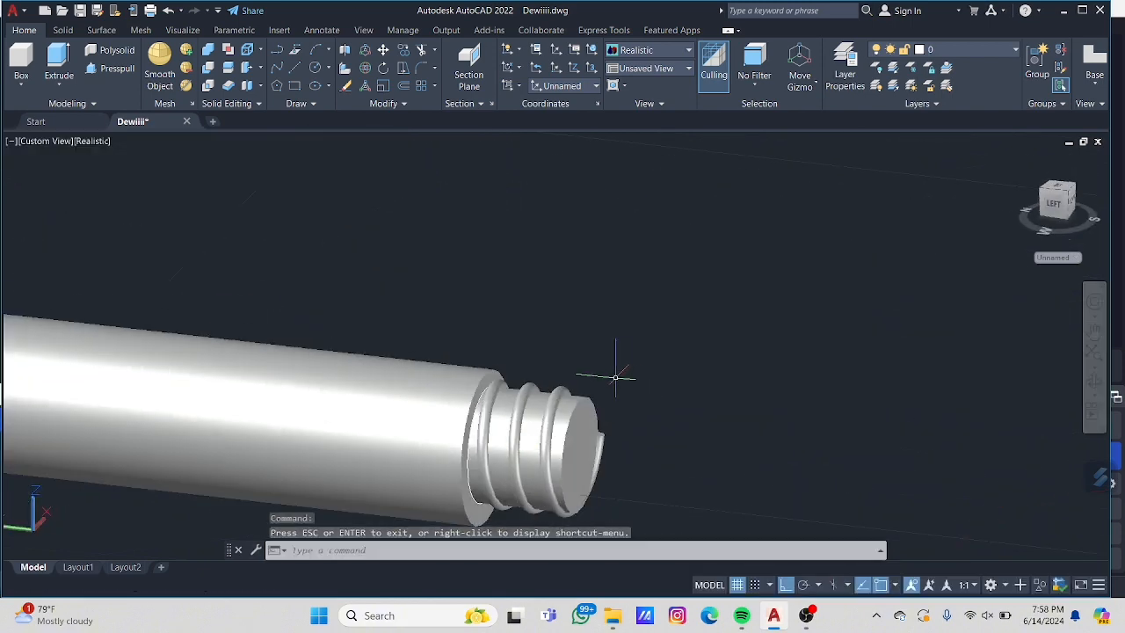
Step: Switch to the SW Isometric view and frame the whole shaft
left_click(49, 142)
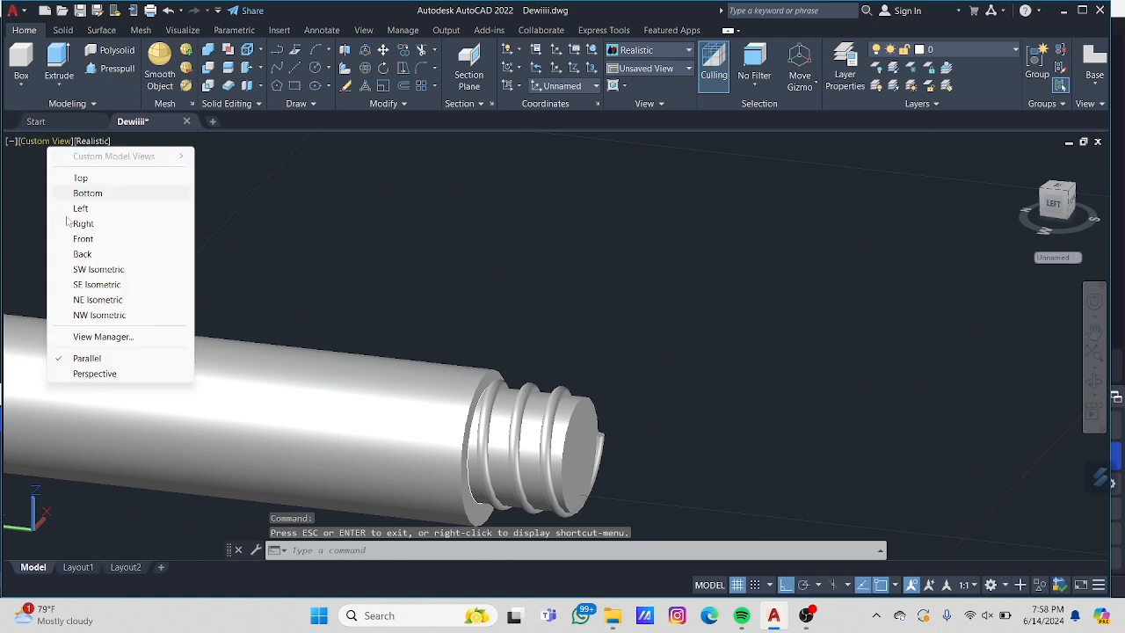
left_click(85, 266)
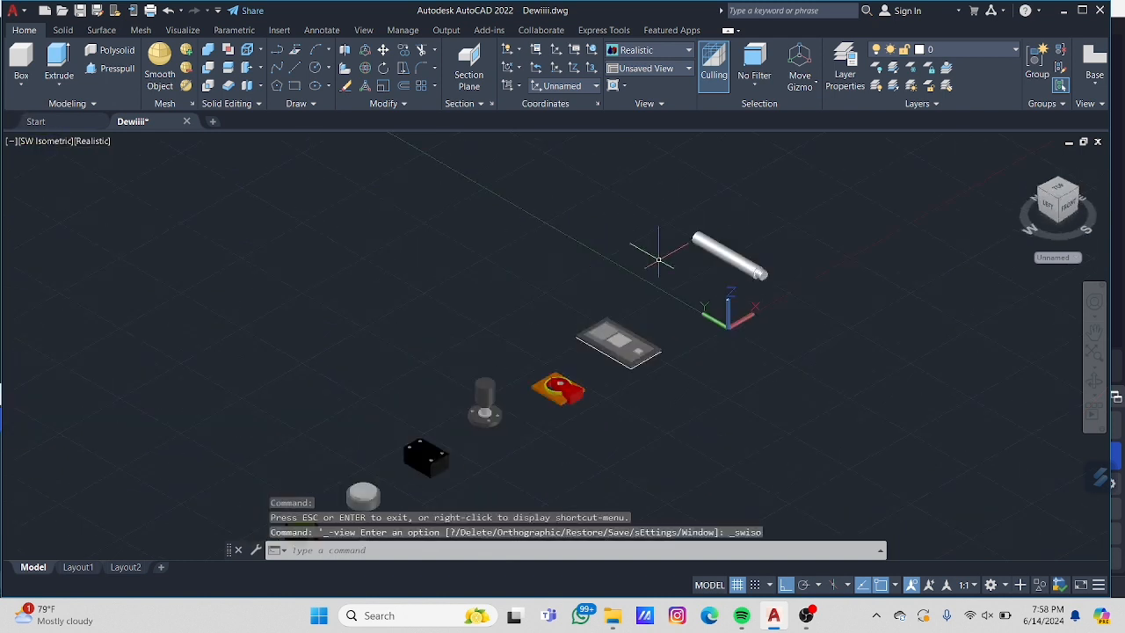
scroll(659, 260, "up", 6)
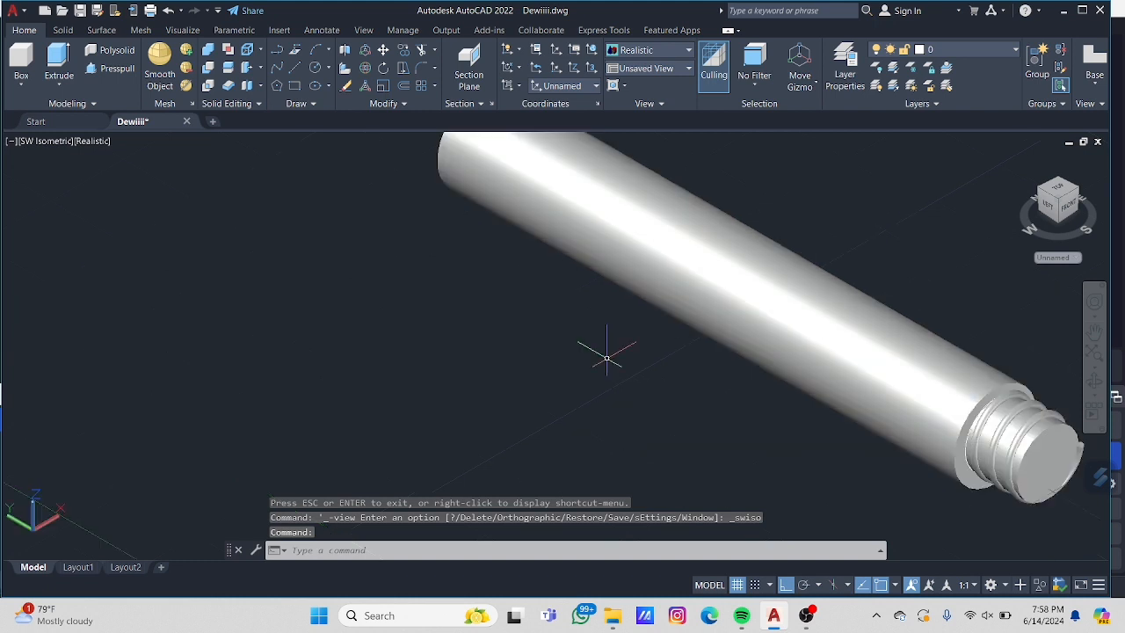
scroll(607, 358, "down", 3)
Step: Open the object properties palette
type("PR")
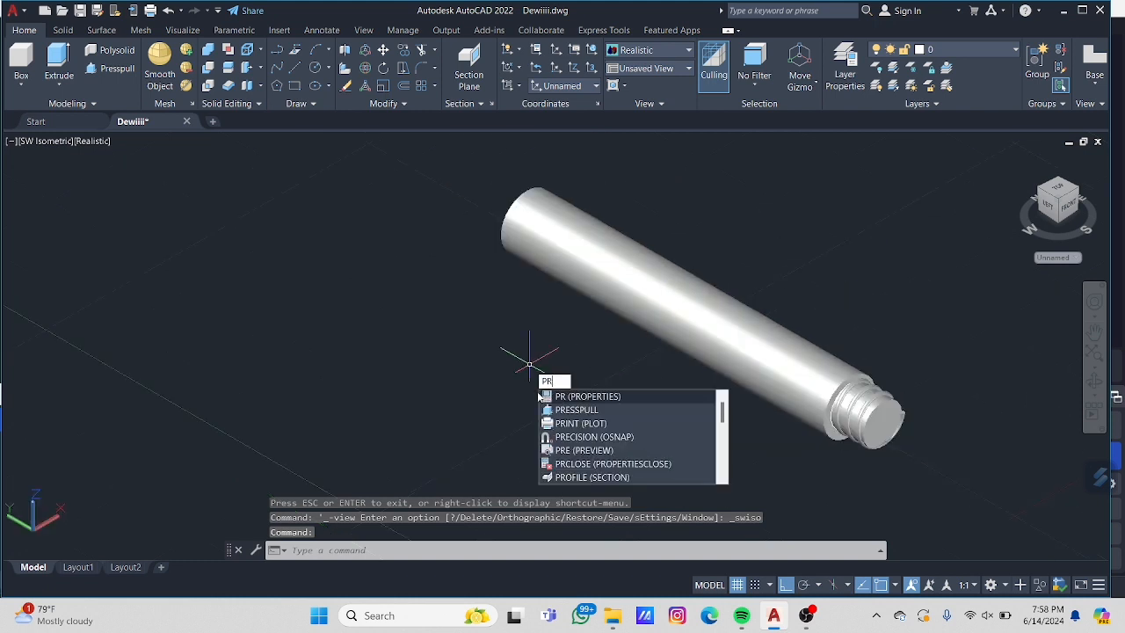
left_click(537, 391)
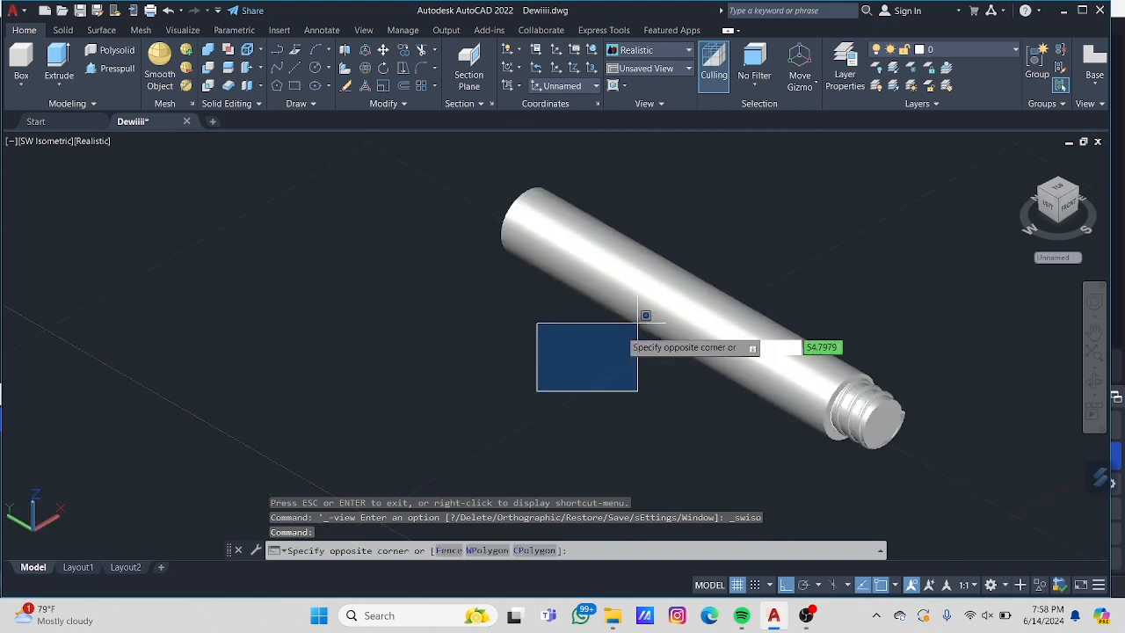
left_click(571, 388)
type("pr")
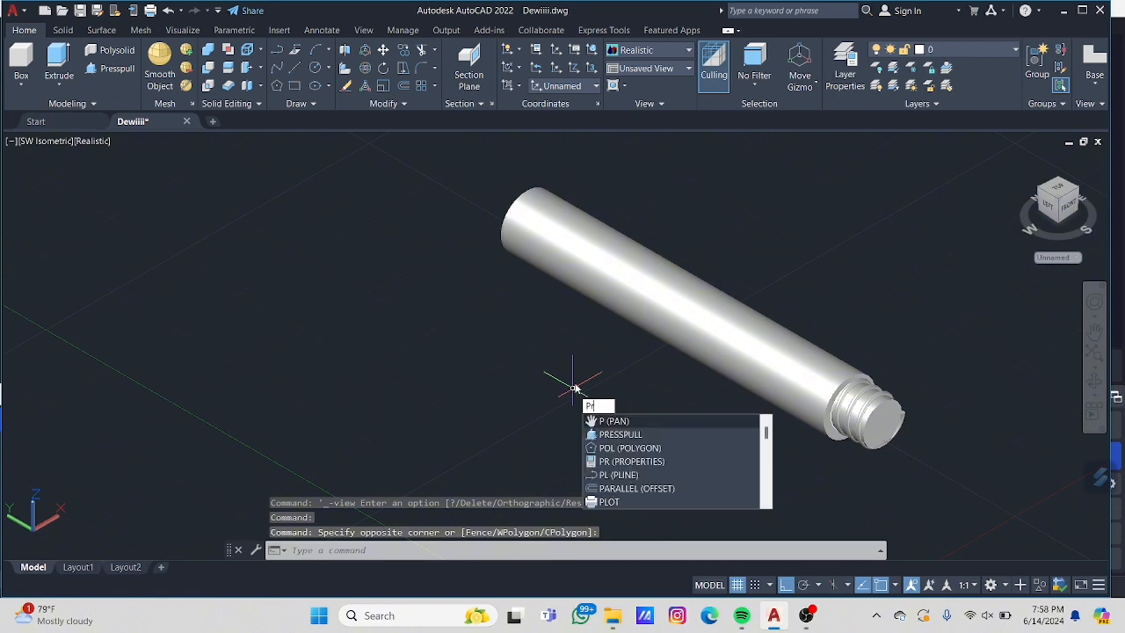
left_click(613, 421)
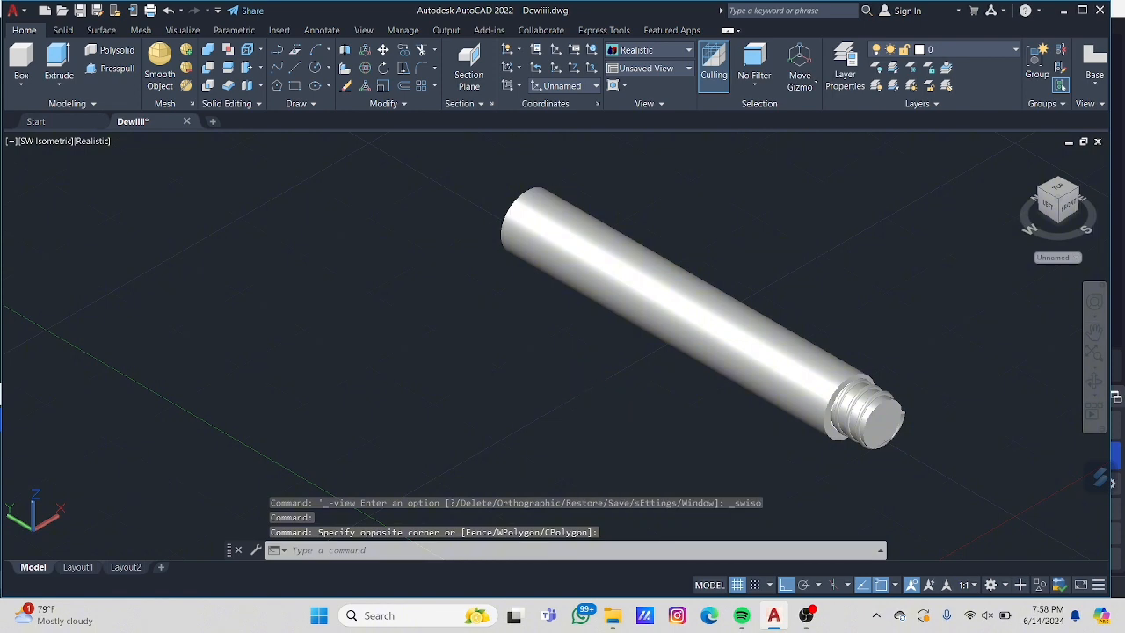
Step: Set the color of the shaft's long main body to index color 254
left_click(630, 274)
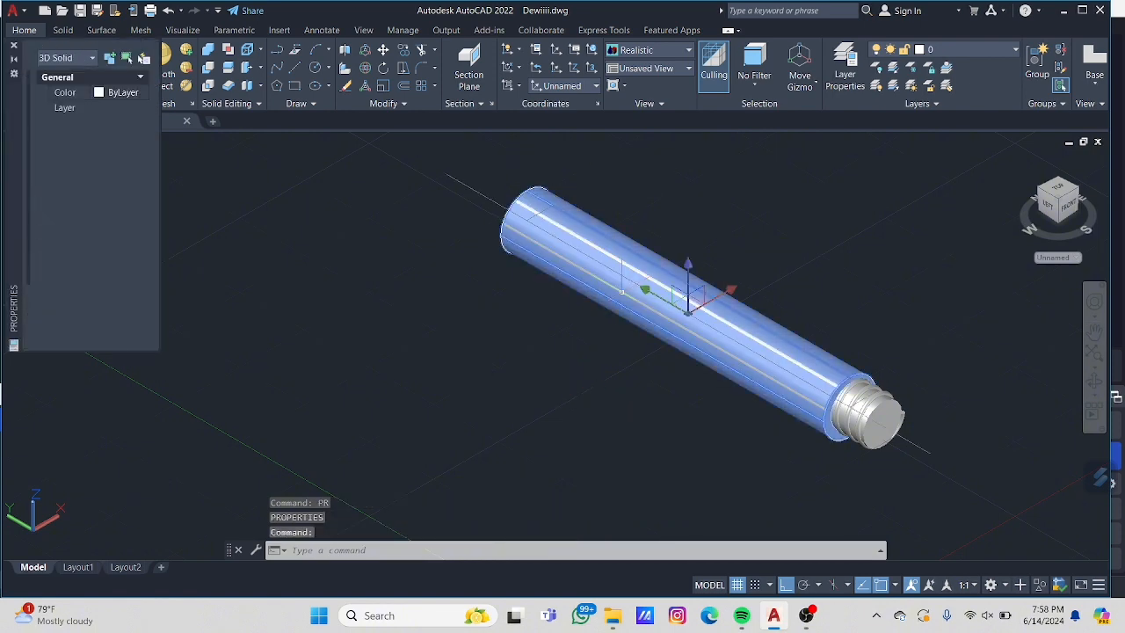
left_click(132, 92)
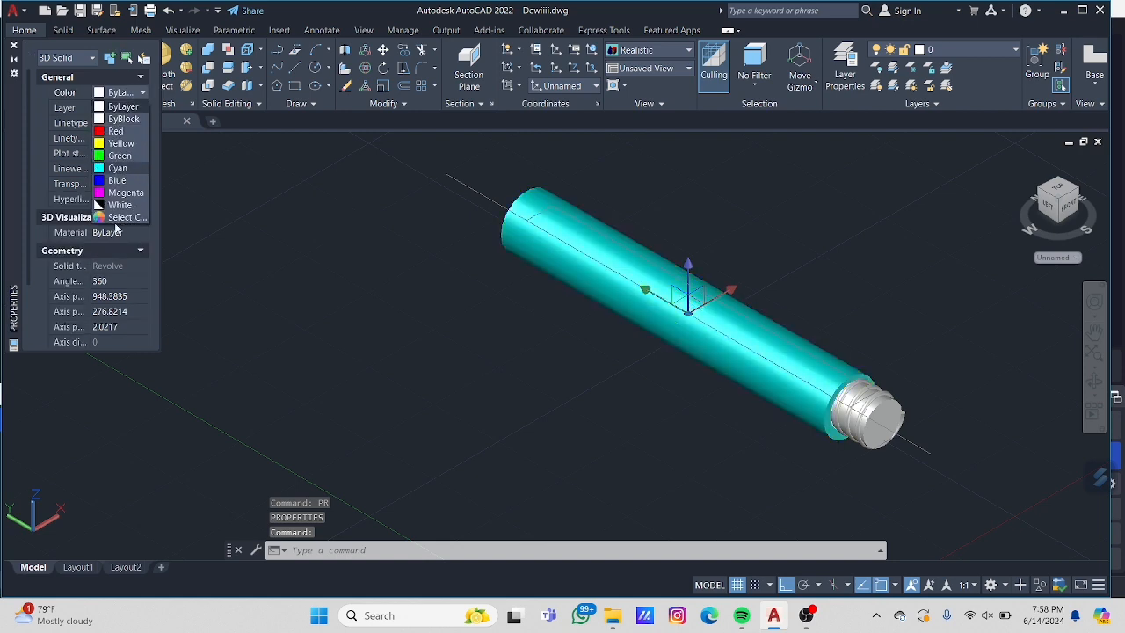
left_click(132, 217)
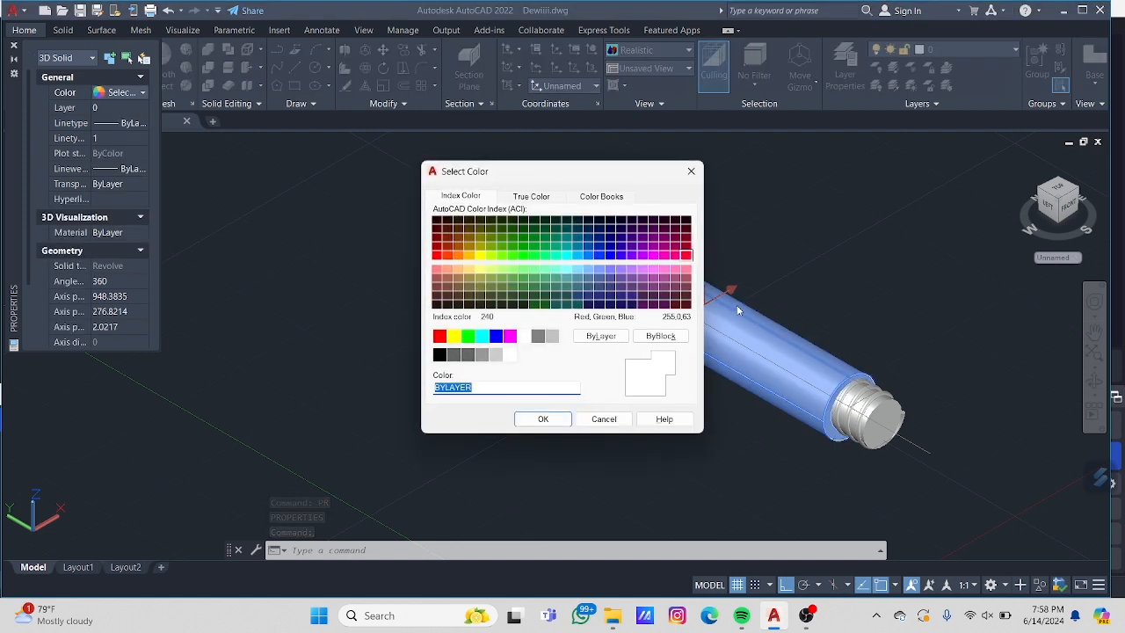
left_click(496, 355)
left_click(554, 418)
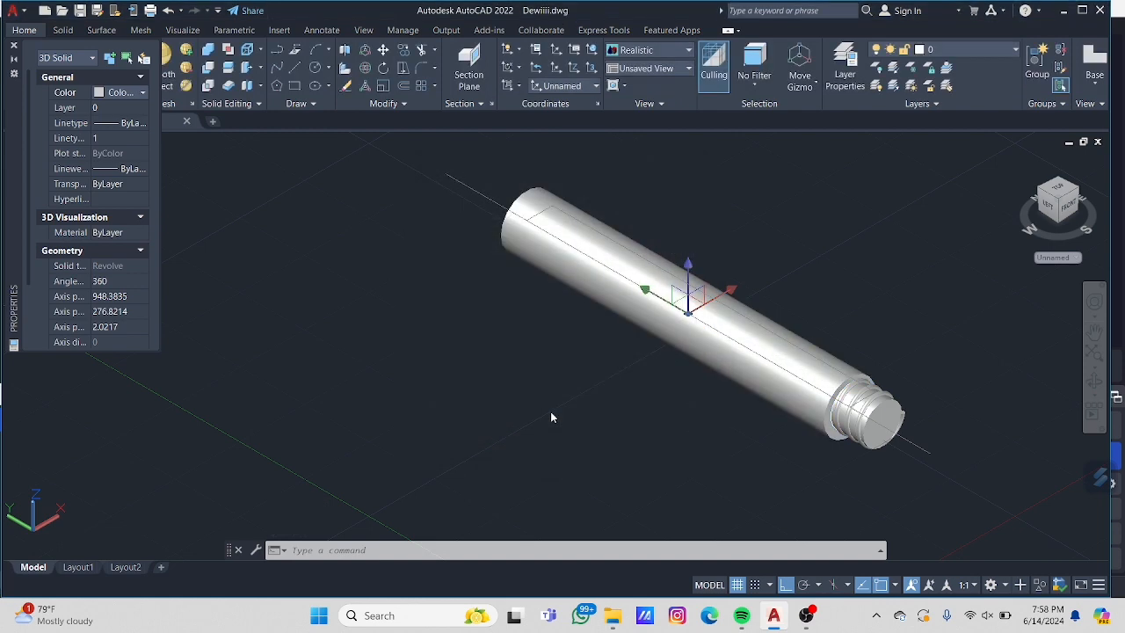
Step: Set the color of the shaft's long main body to index color 252 and deselect it
left_click(118, 93)
left_click(132, 217)
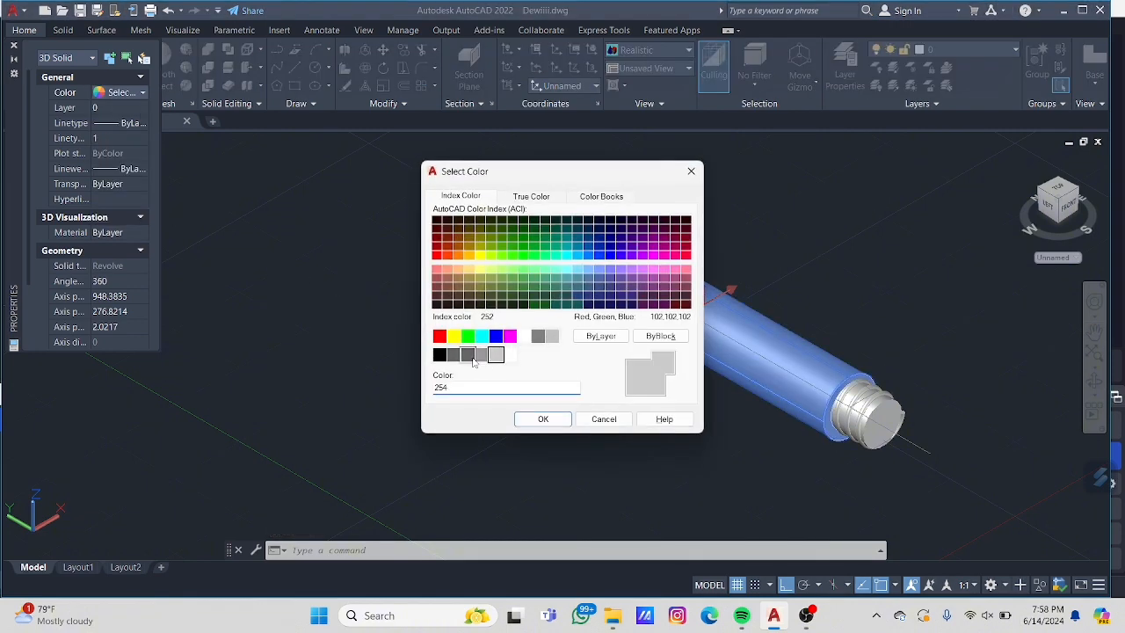
left_click(469, 356)
left_click(526, 421)
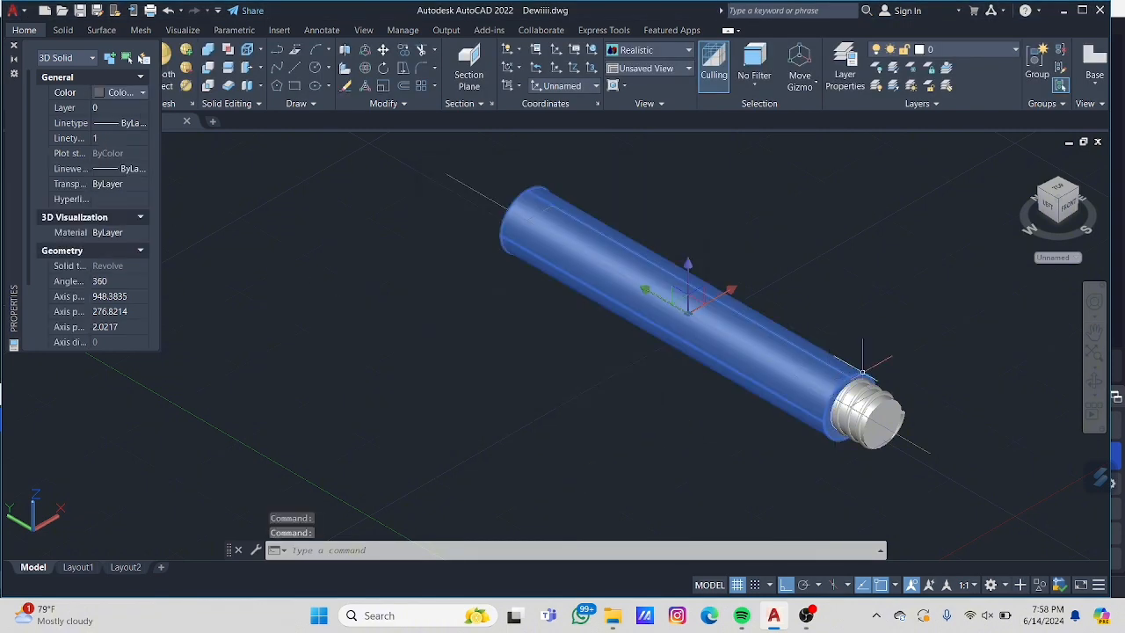
key("Escape")
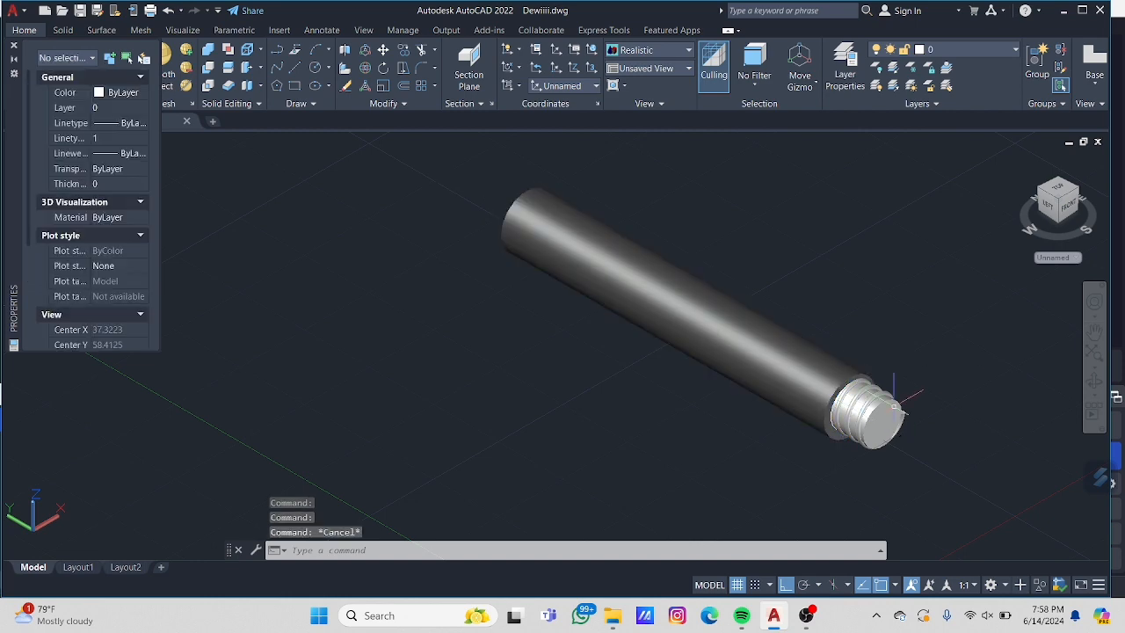
Step: Set the color of the small cylindrical extension inside the thread to index color 251 and deselect it
left_click(878, 405)
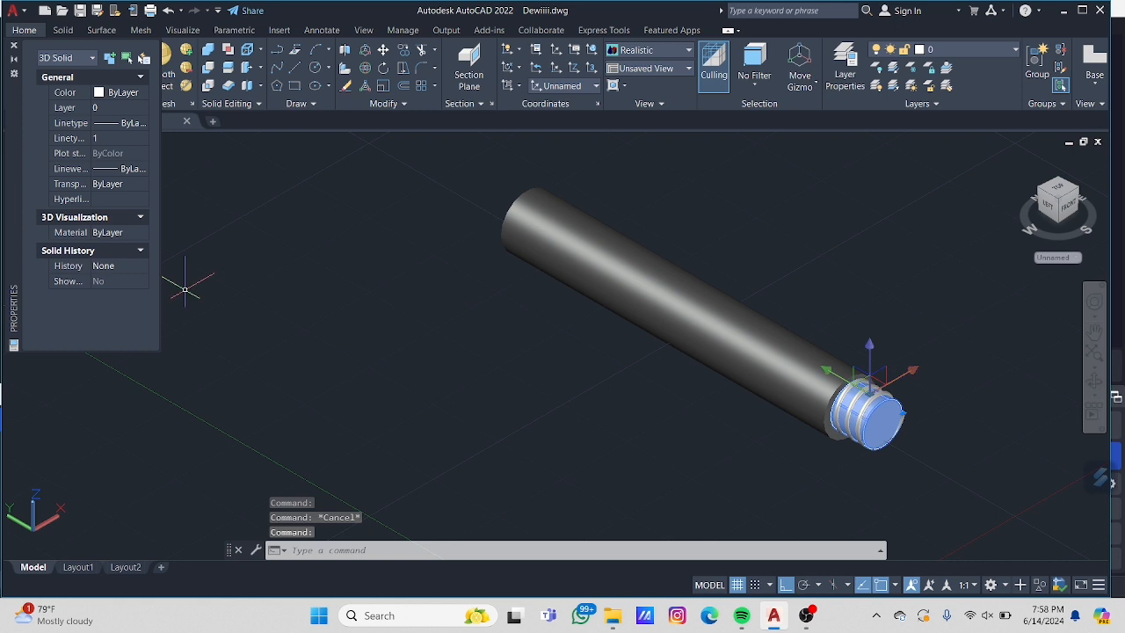
left_click(114, 91)
left_click(121, 93)
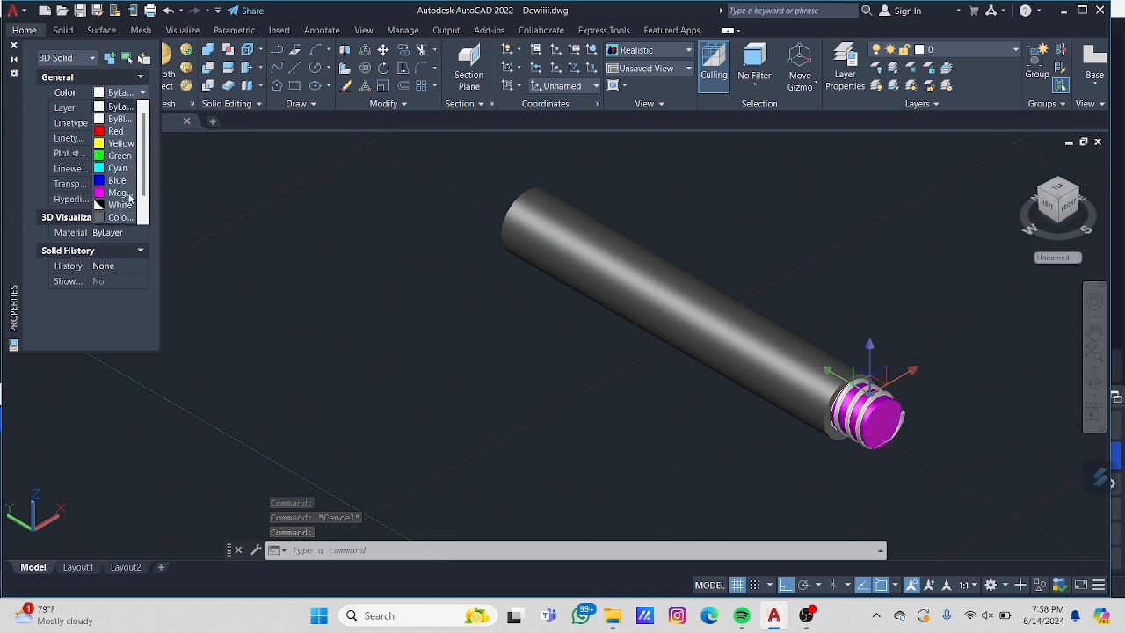
left_click(150, 221)
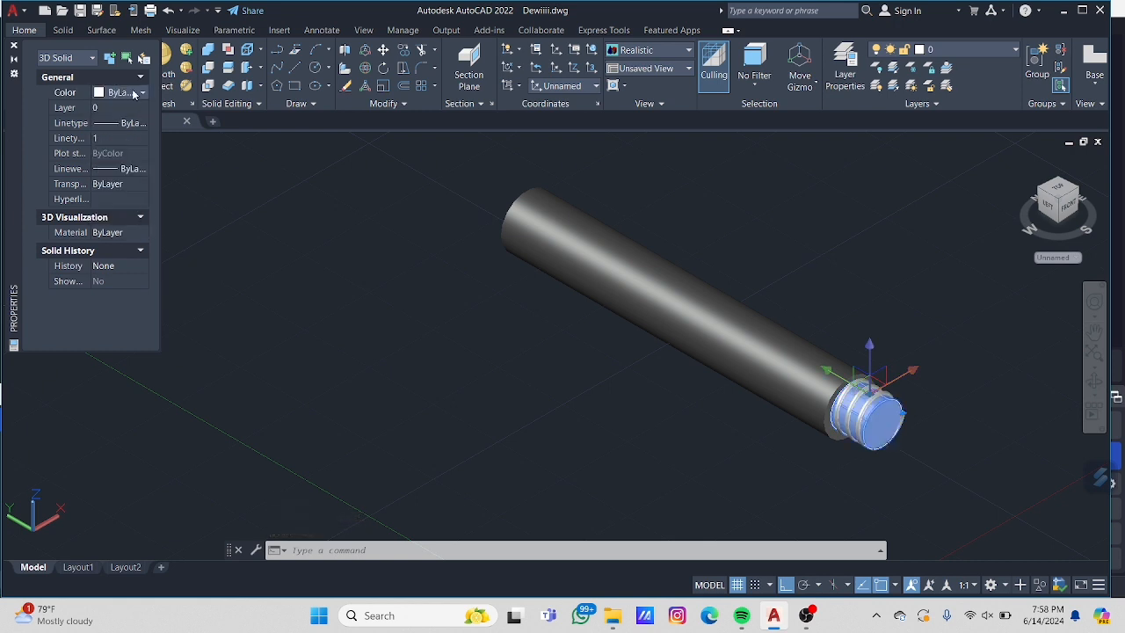
left_click(133, 93)
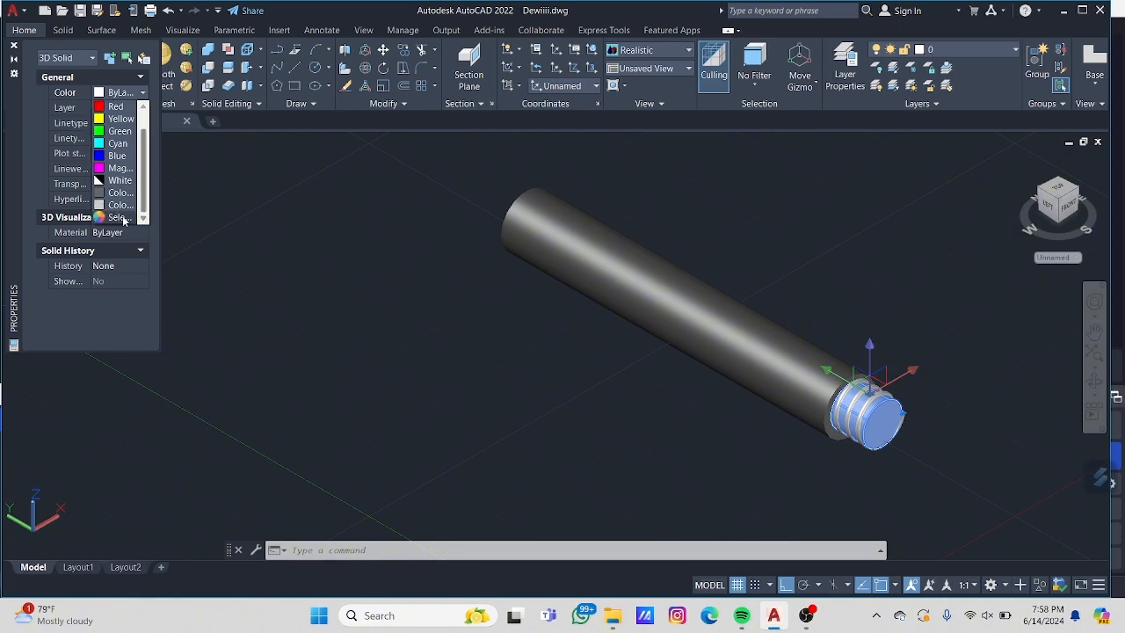
left_click(120, 217)
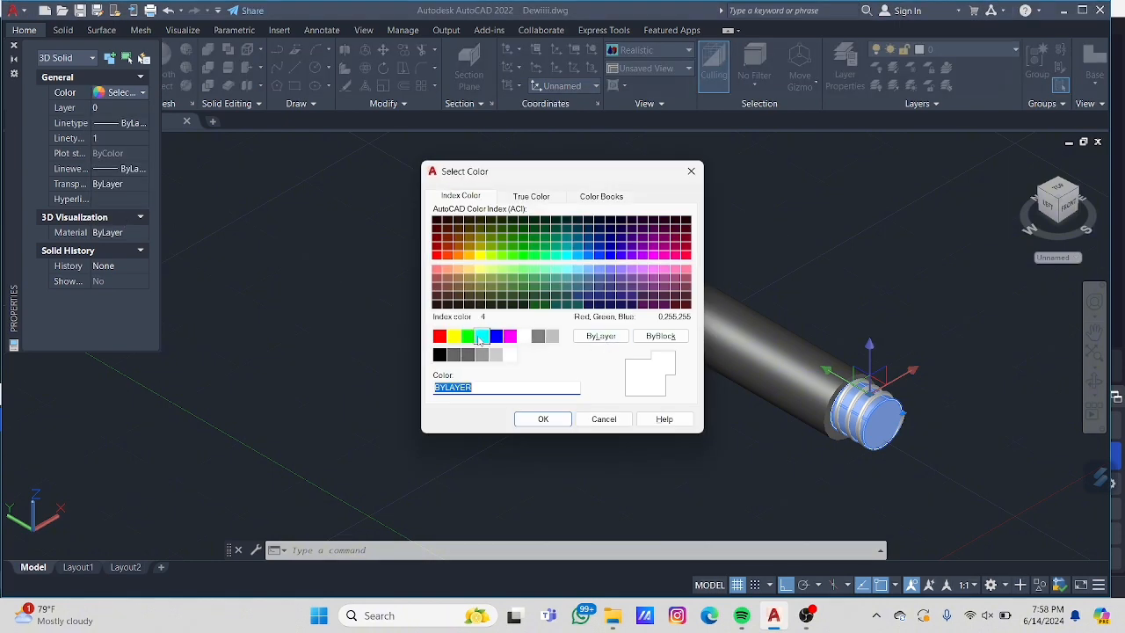
left_click(458, 354)
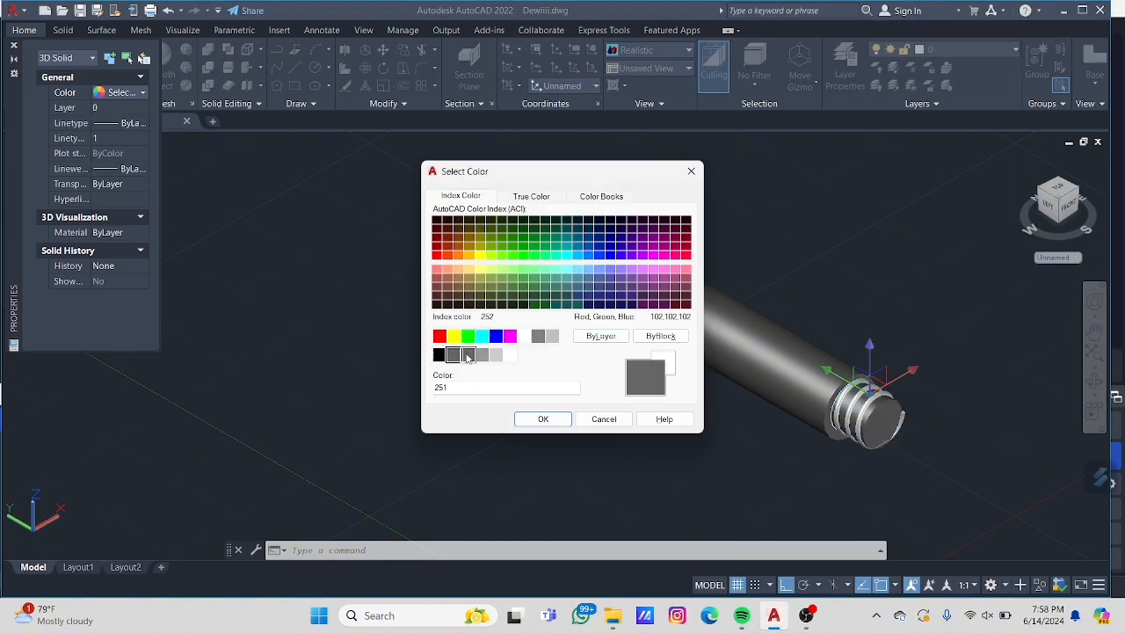
left_click(543, 419)
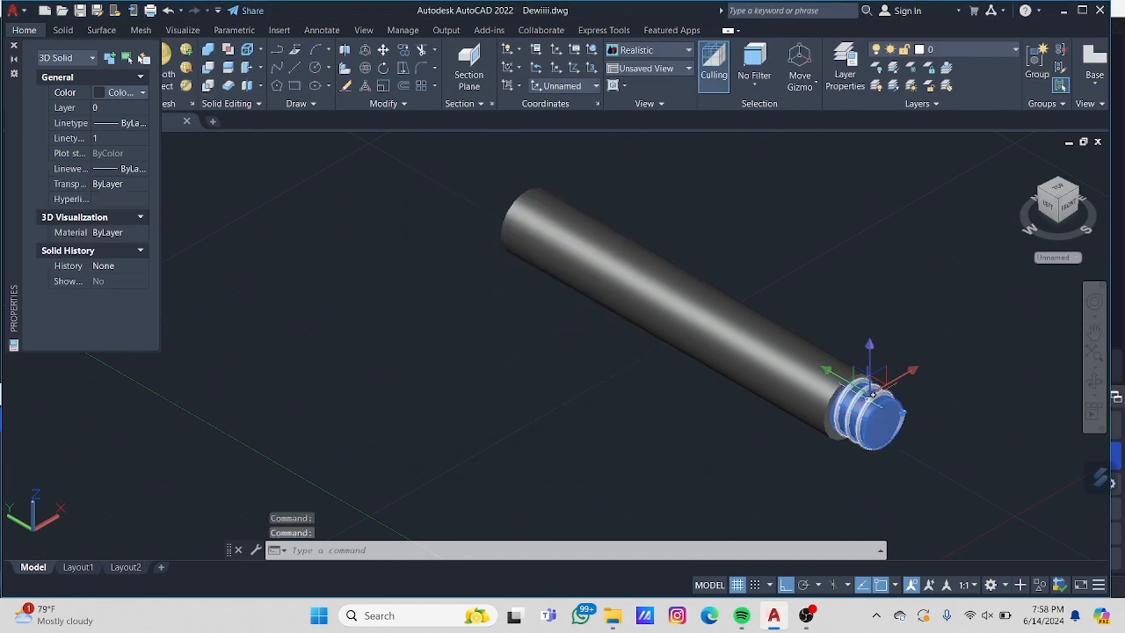
key("Escape")
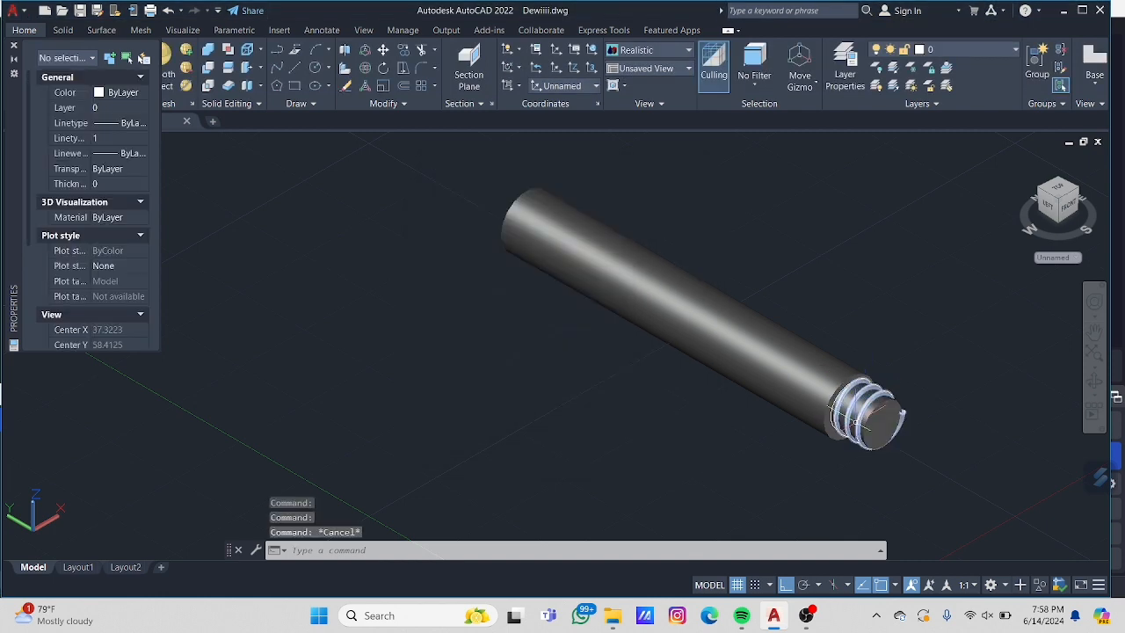
Step: Set the swept thread coil's color to Color 251, deselect it and close the properties palette
left_click(871, 419)
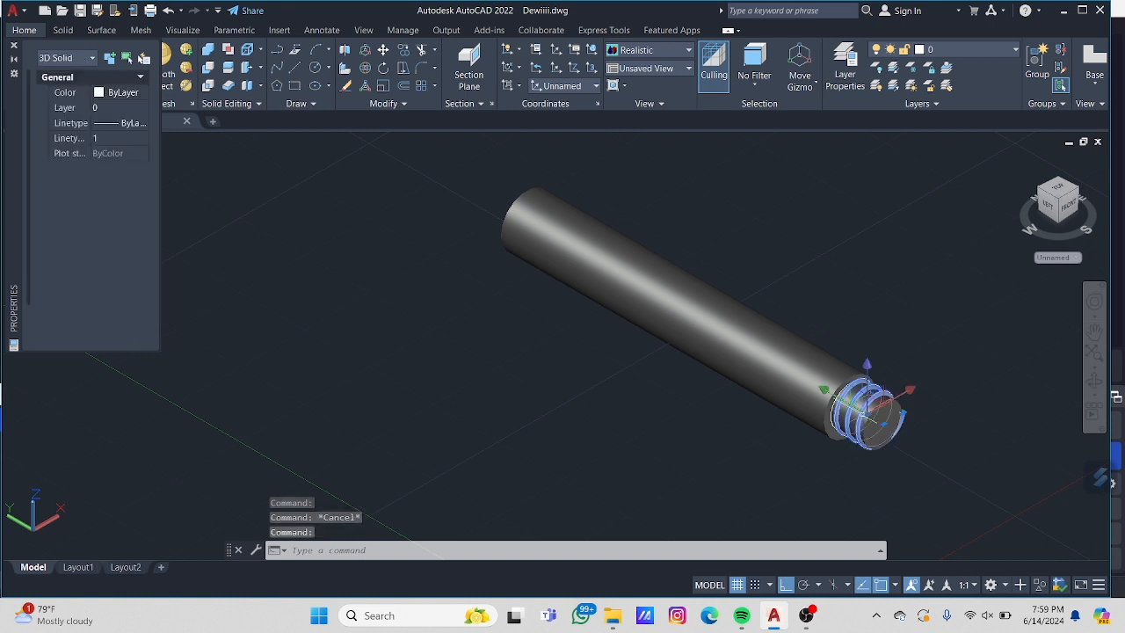
left_click(105, 93)
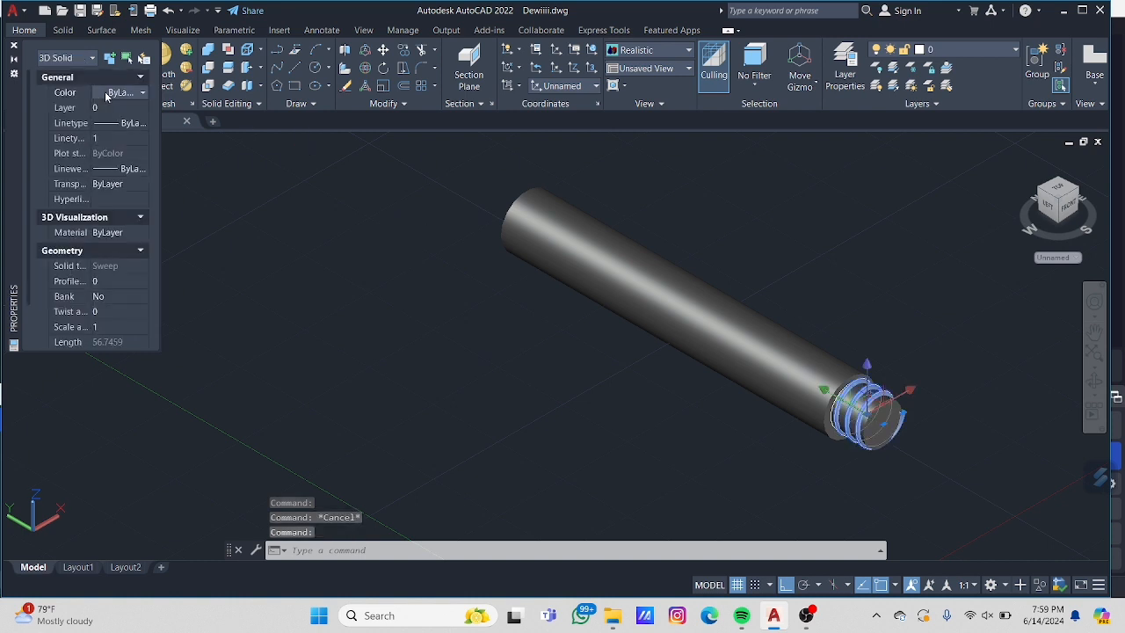
left_click(111, 92)
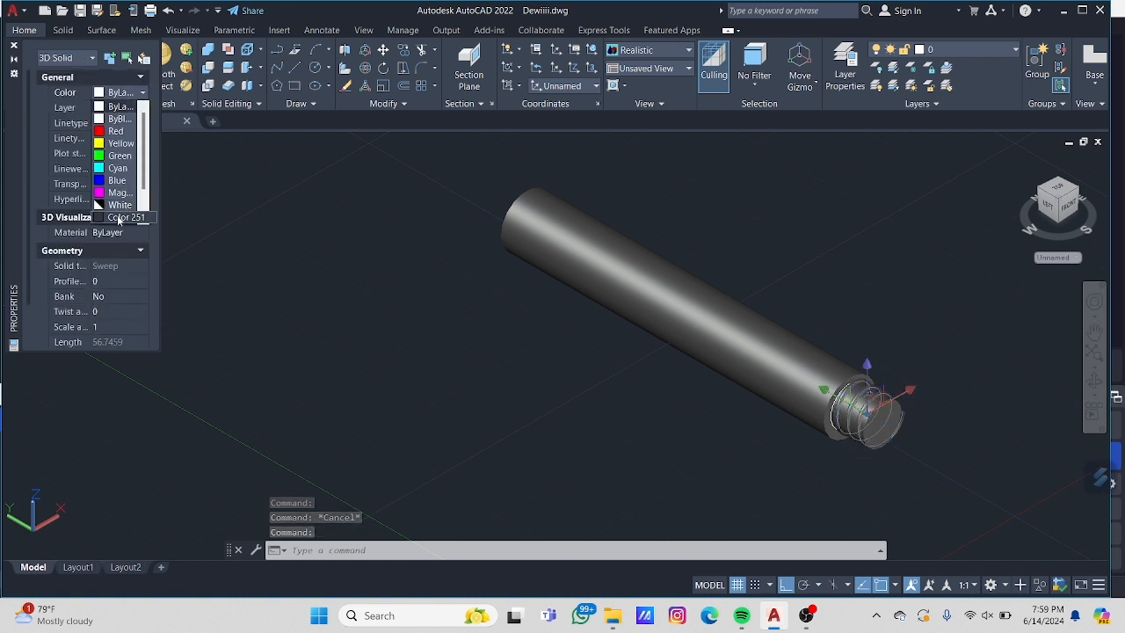
left_click(117, 217)
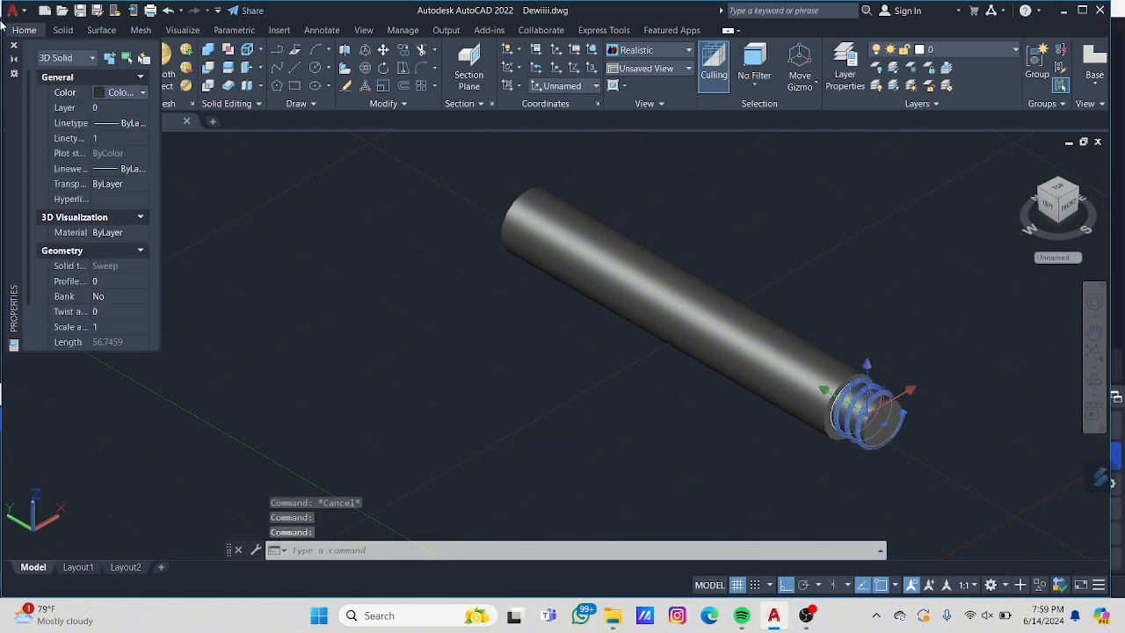
key("Escape")
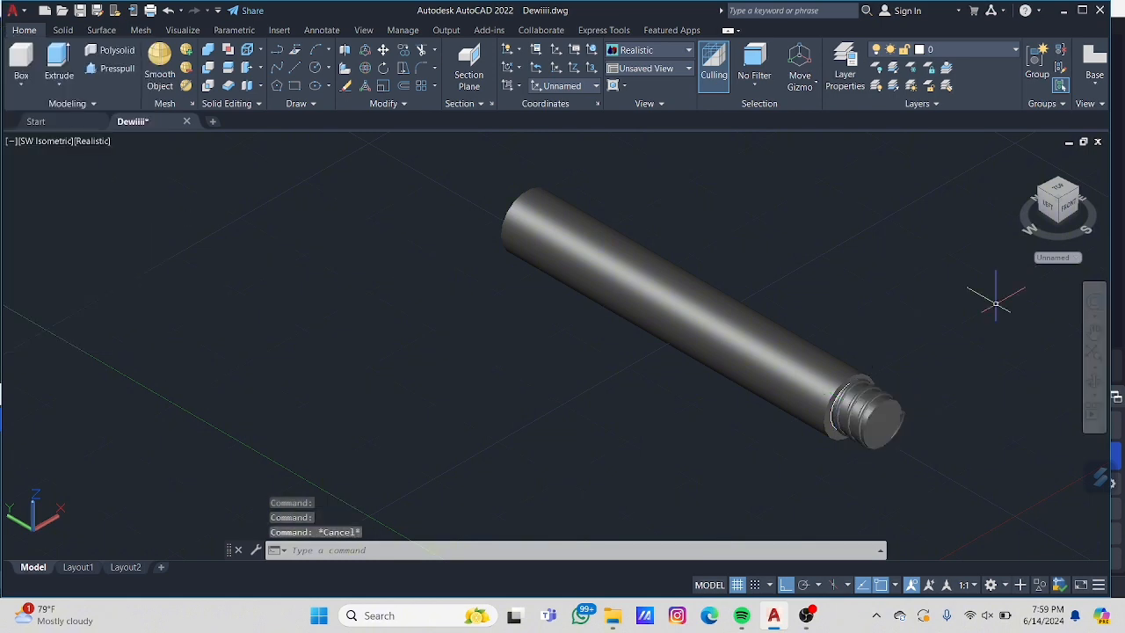